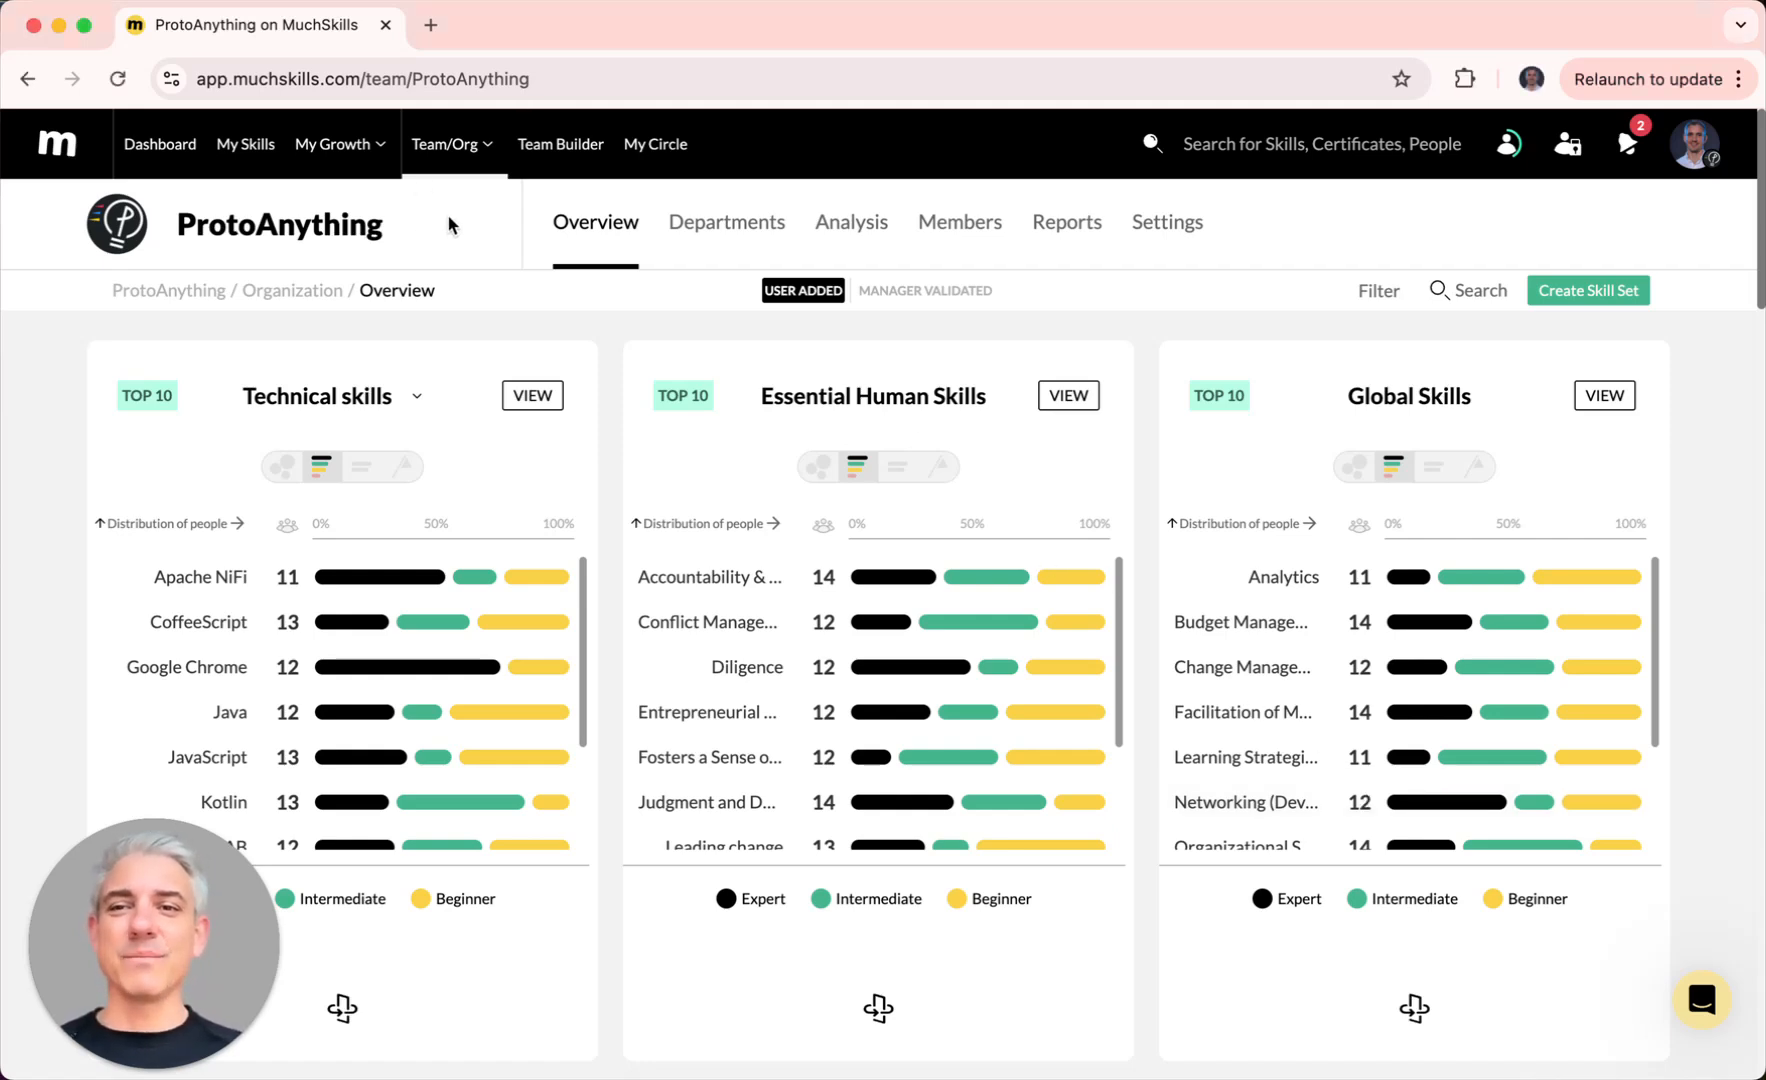
Step: Search the organization overview for "jav" and view the people with expert-level JavaScript
{"action": "mouse_move", "coordinate": [446, 148]}
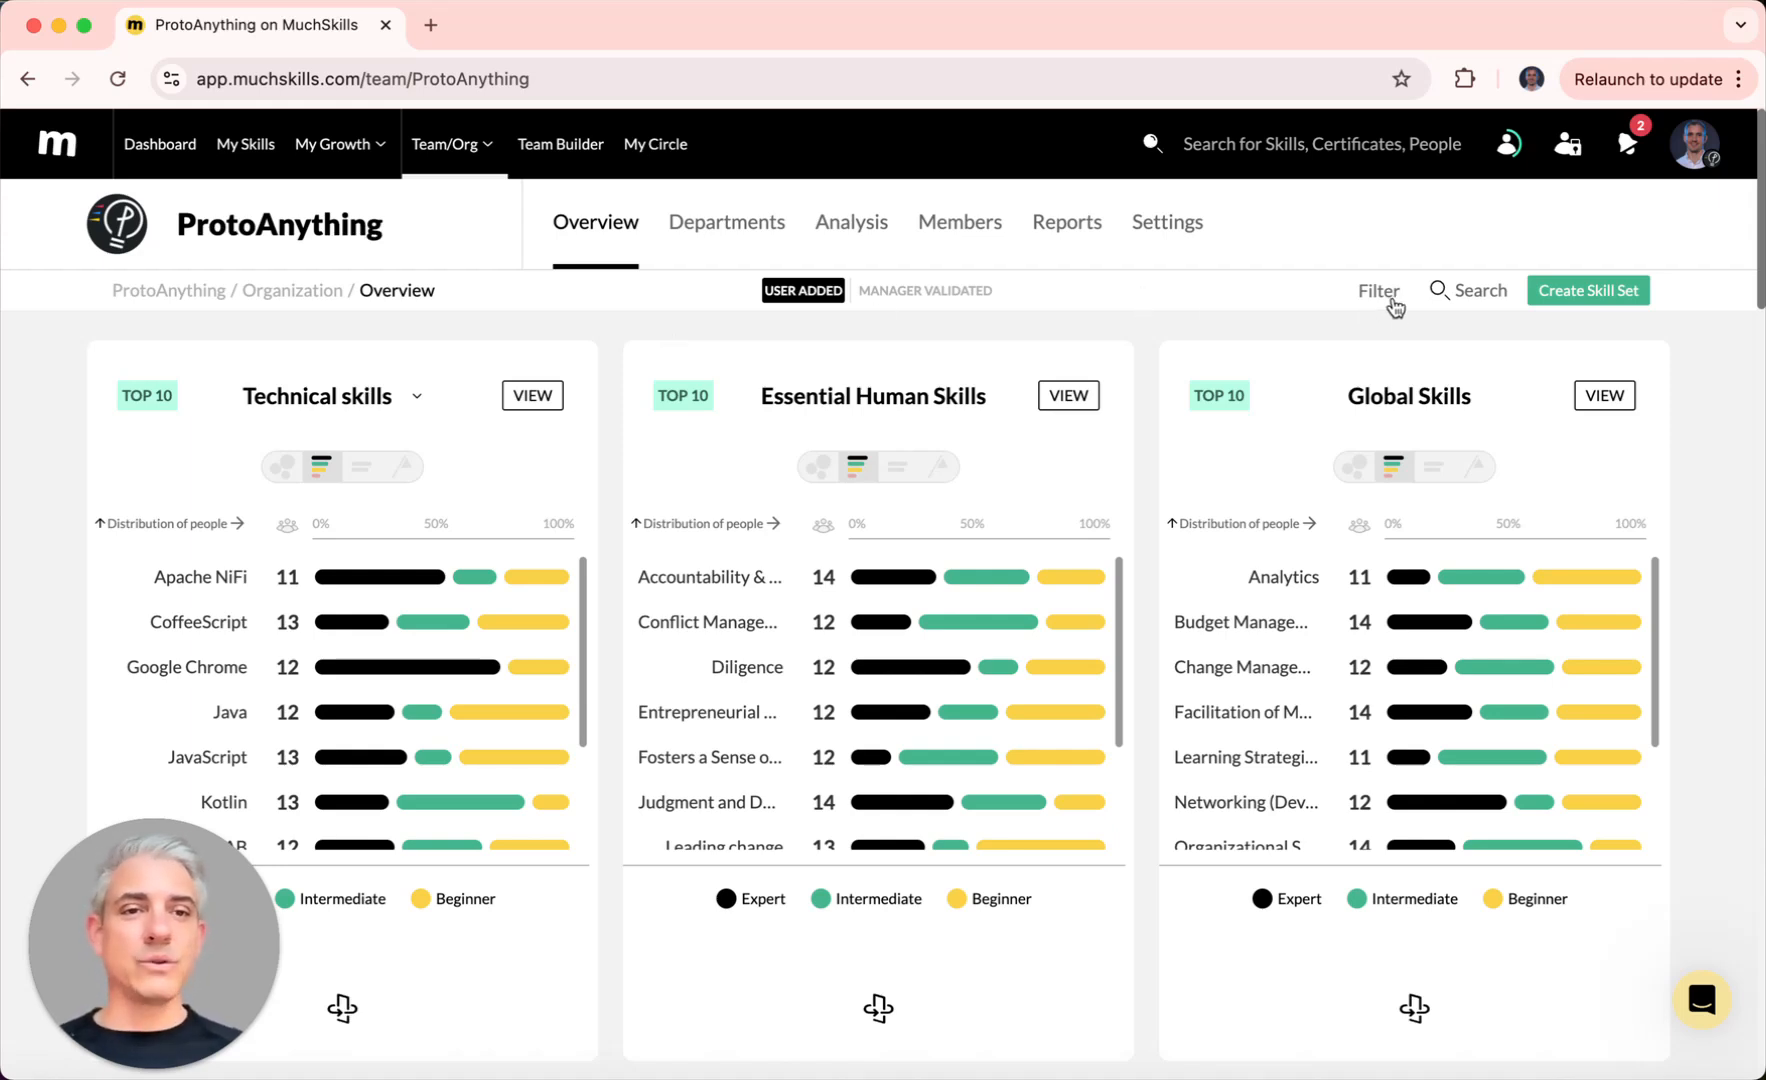
{"action": "left_click", "coordinate": [1454, 292]}
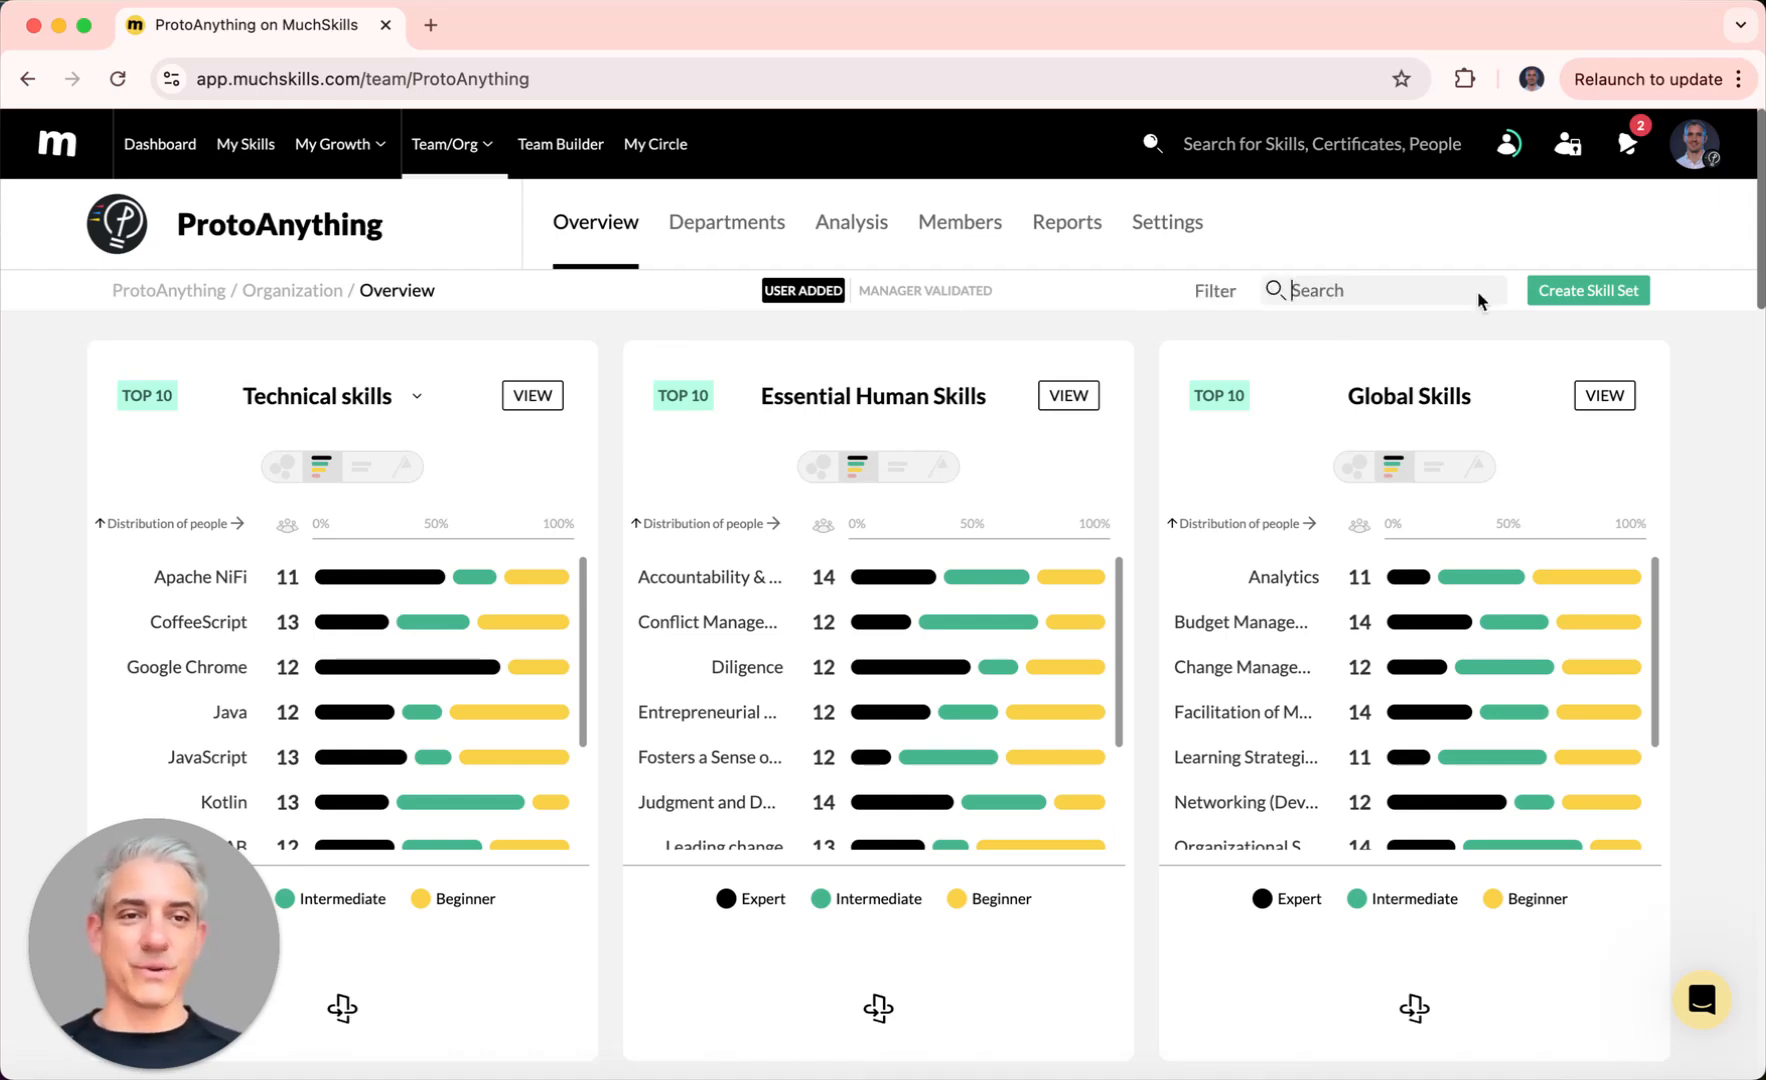
{"action": "type", "text": "jav"}
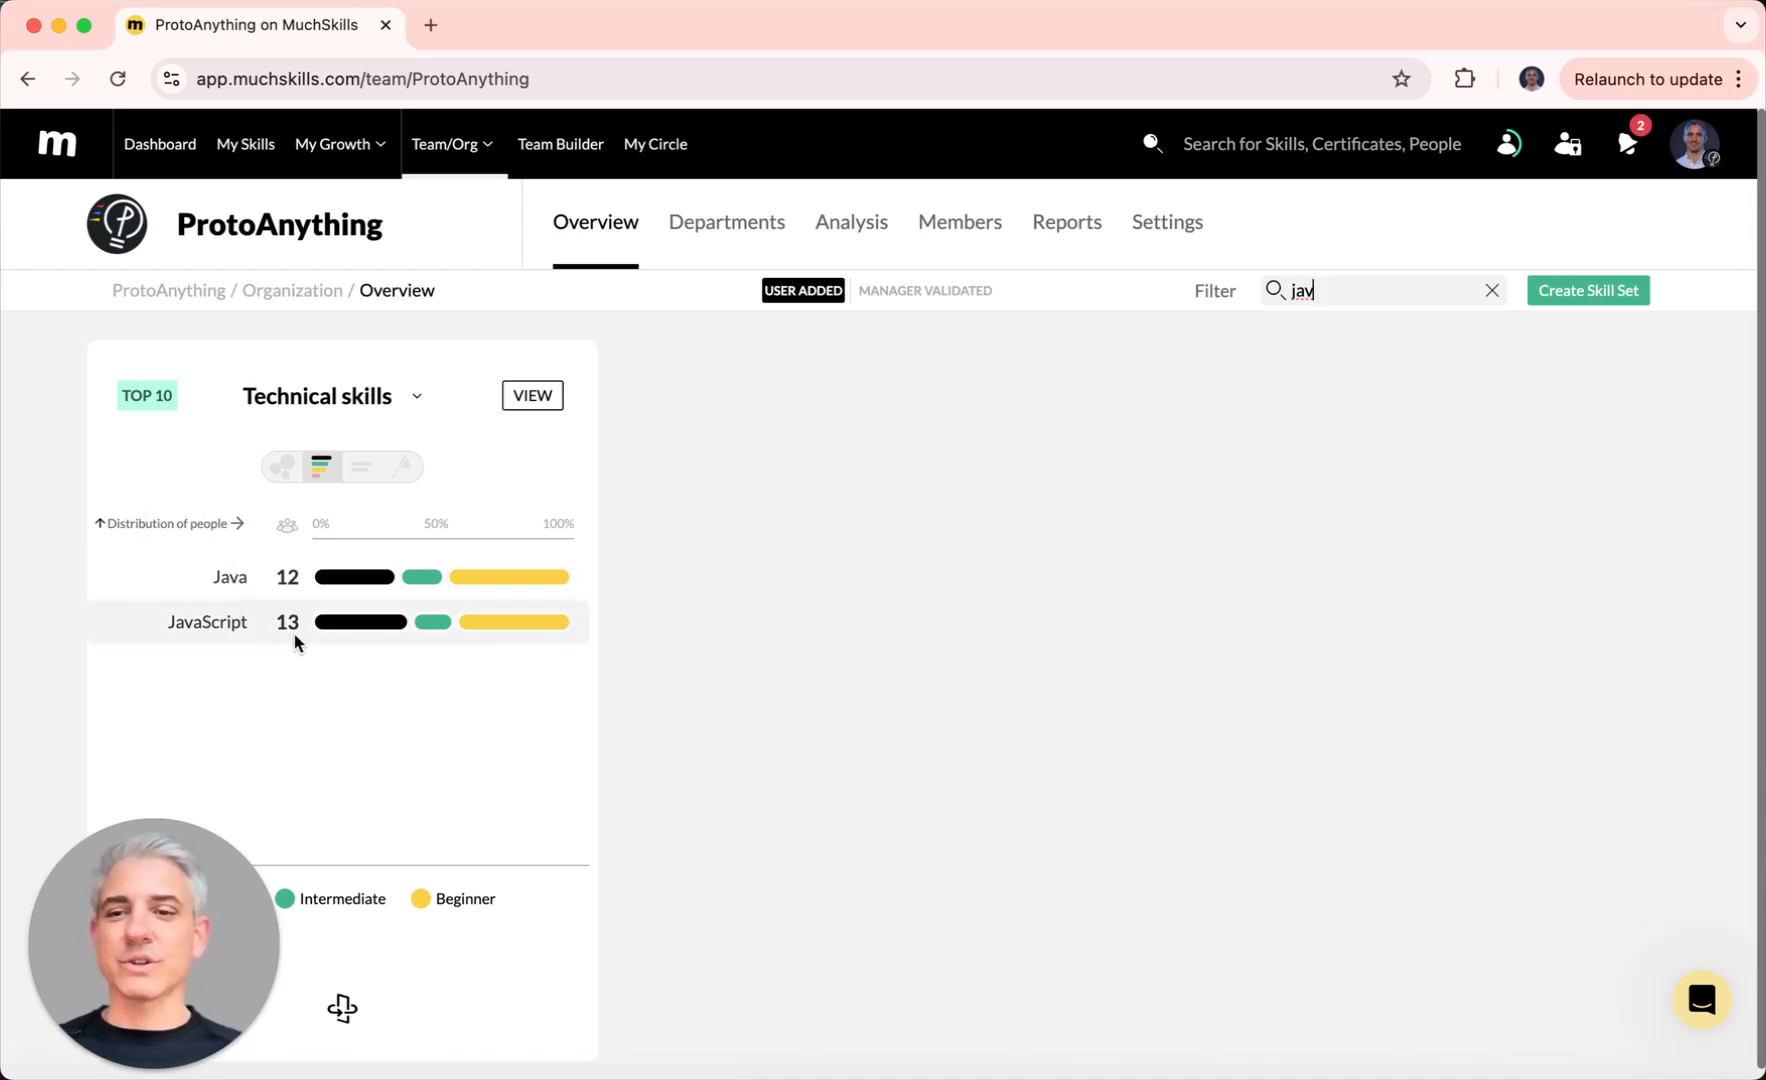
{"action": "left_click", "coordinate": [356, 624]}
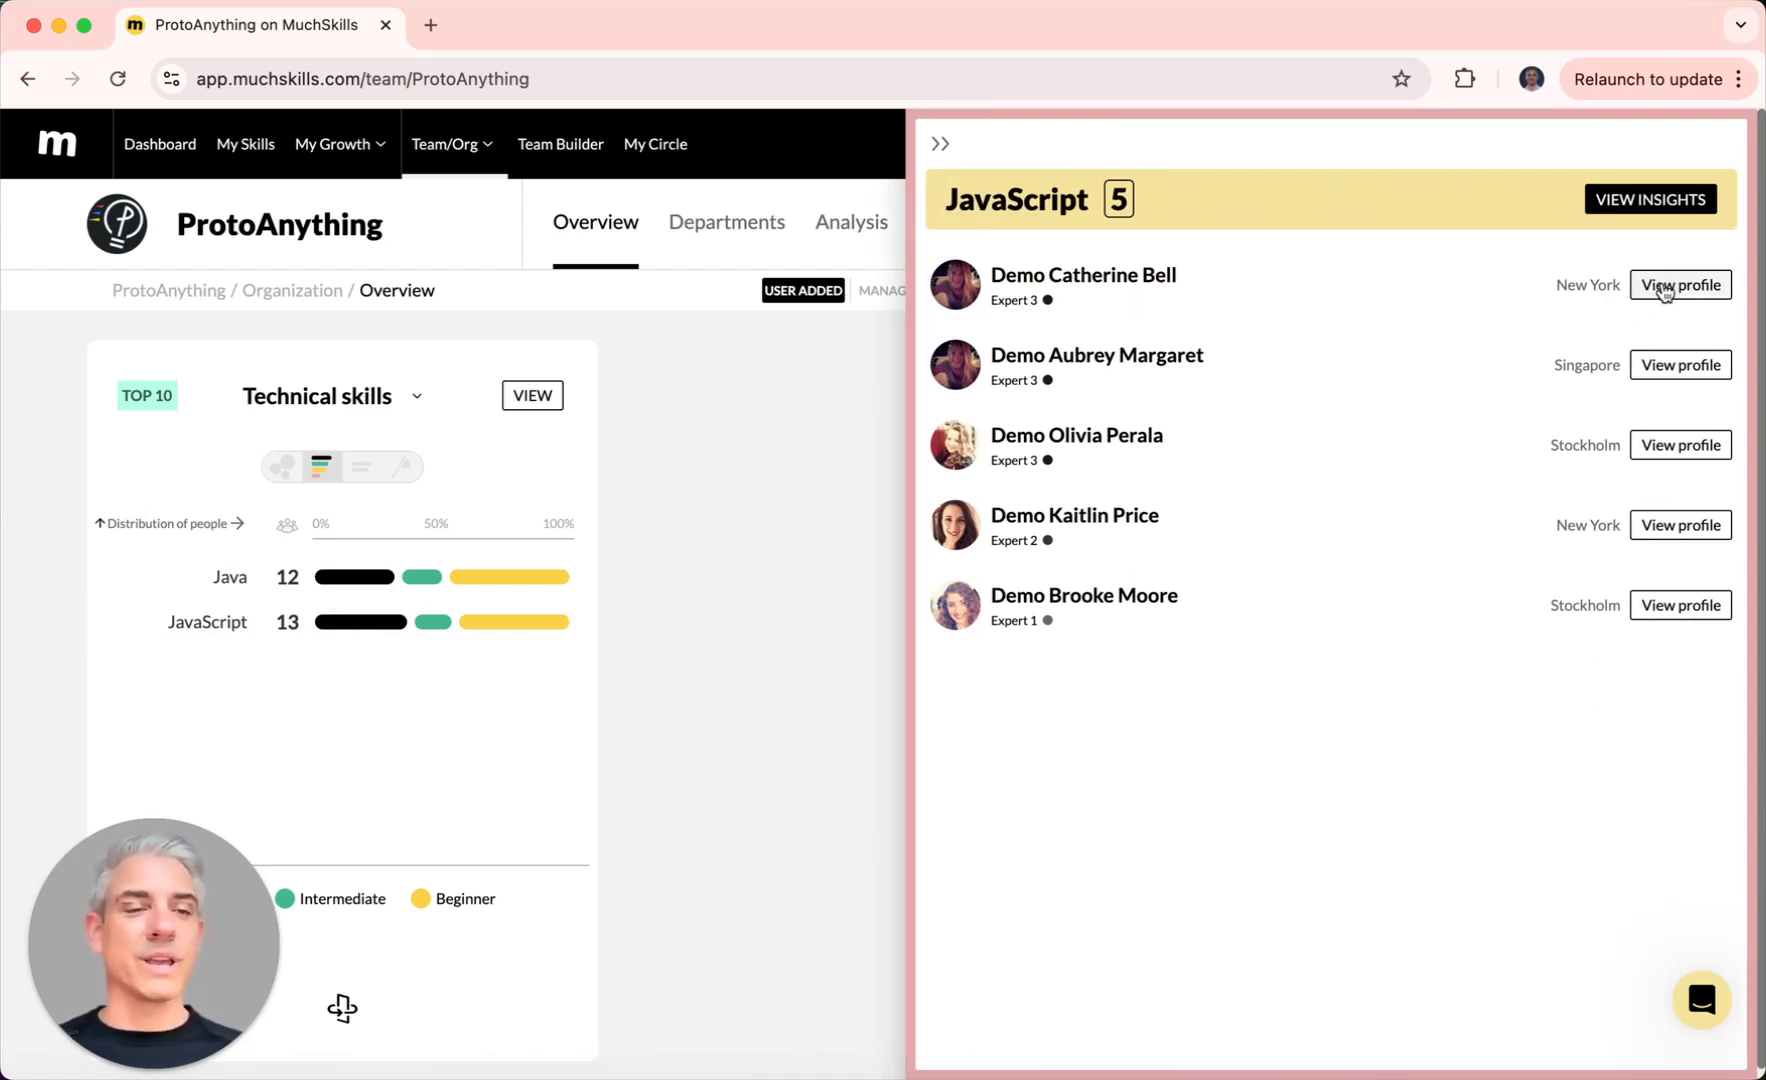
{"action": "left_click", "coordinate": [940, 150]}
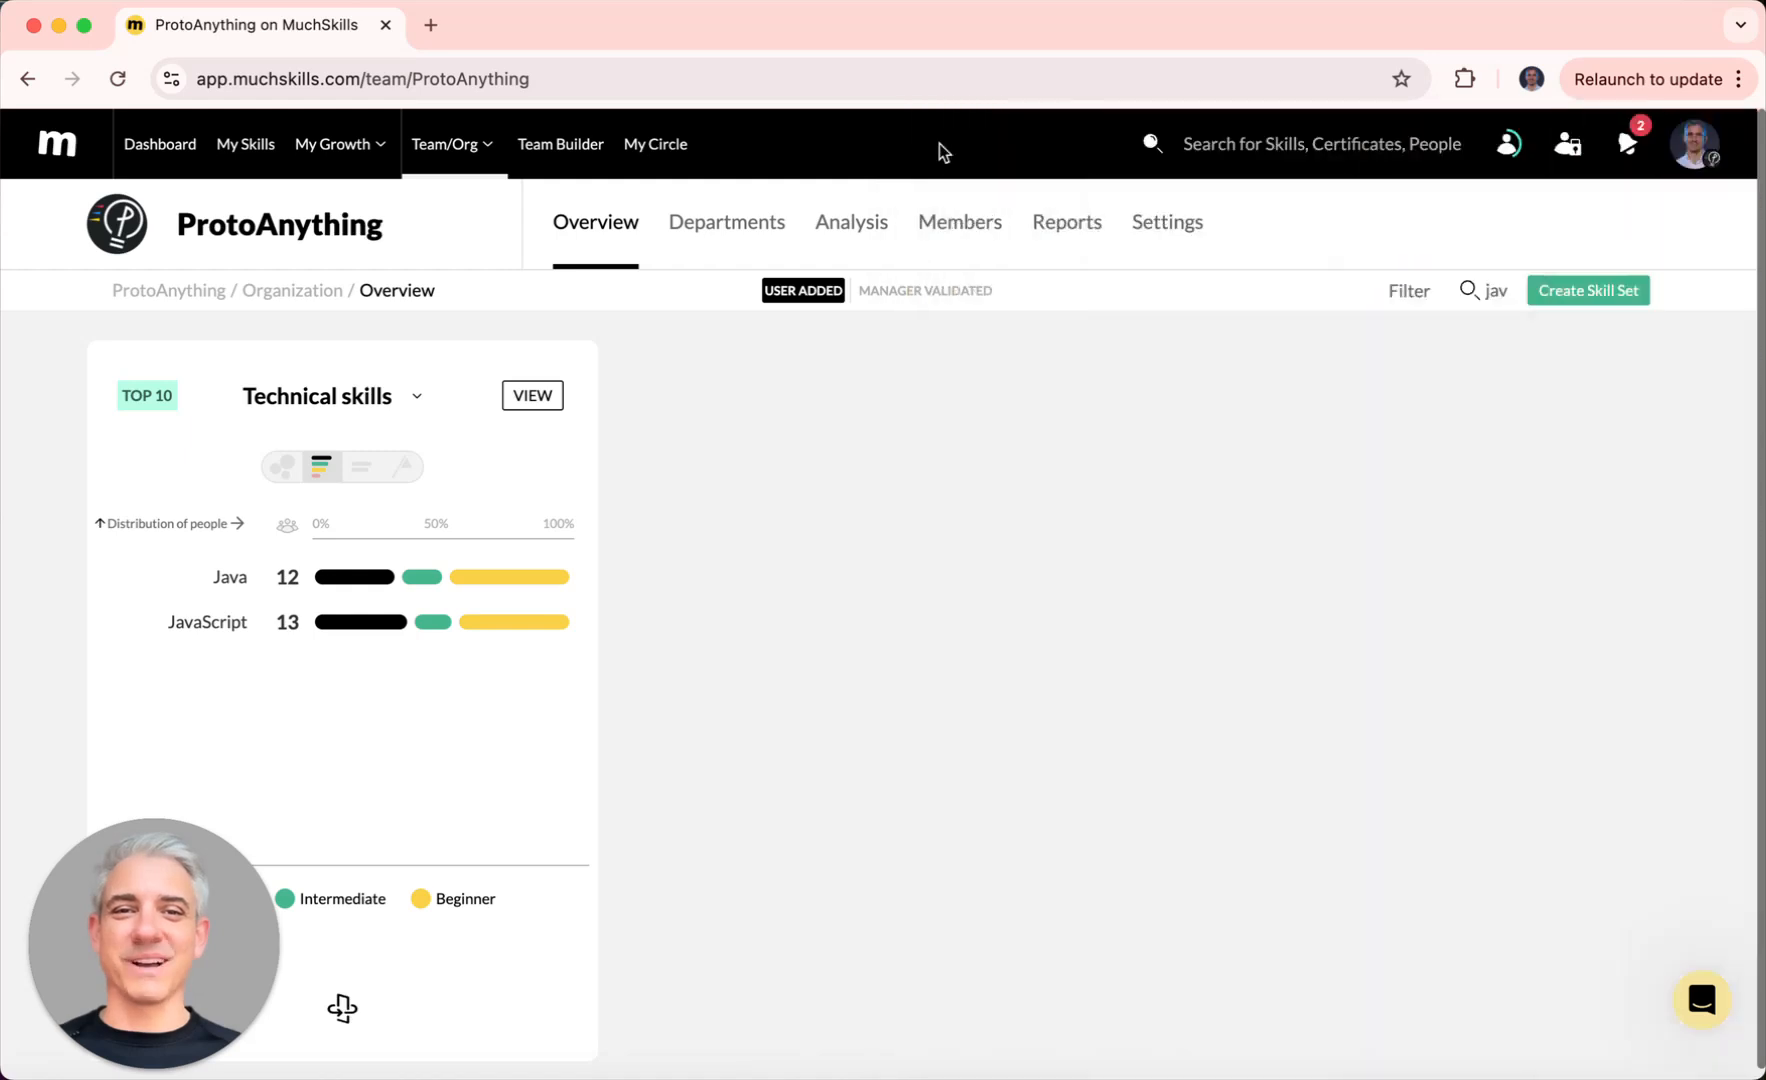
Step: Change the overview search to "man" and view the people with intermediate-level Conflict Management
{"action": "left_click", "coordinate": [1485, 300]}
{"action": "left_click_drag", "start_coordinate": [1435, 290], "coordinate": [1151, 283]}
{"action": "type", "text": "man"}
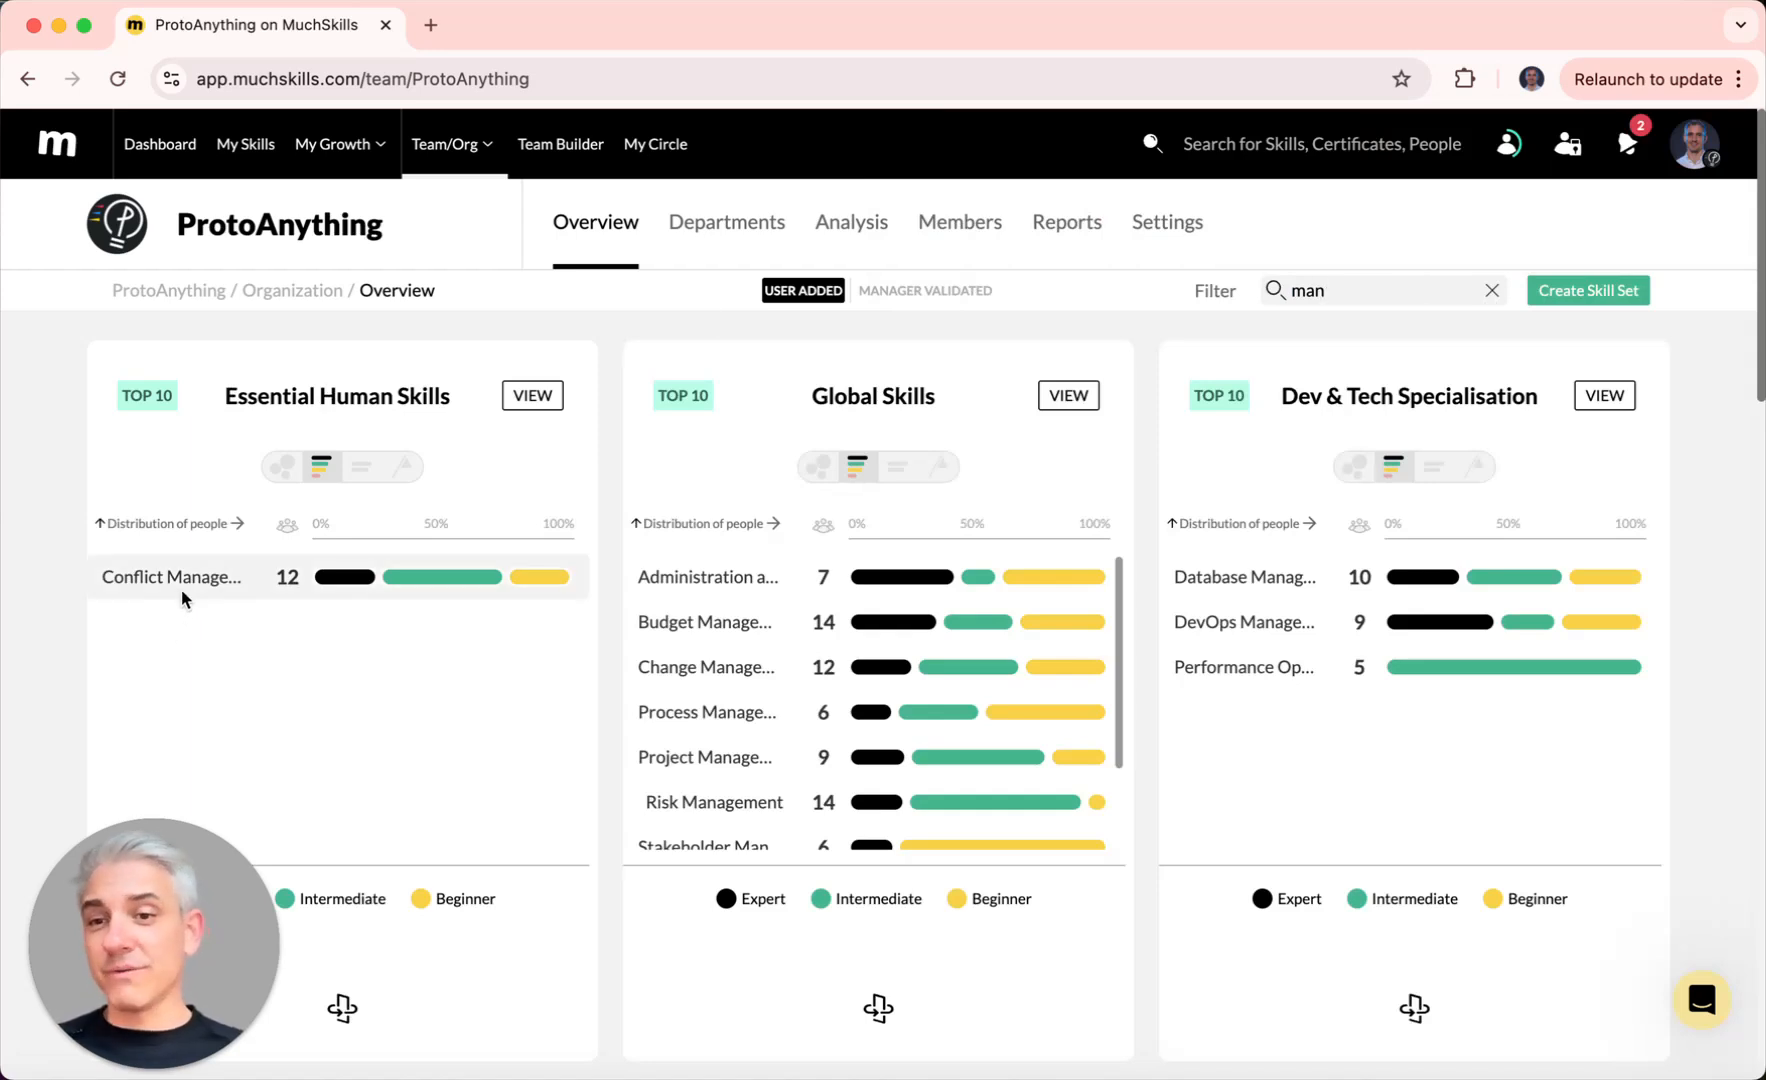
{"action": "left_click", "coordinate": [434, 578]}
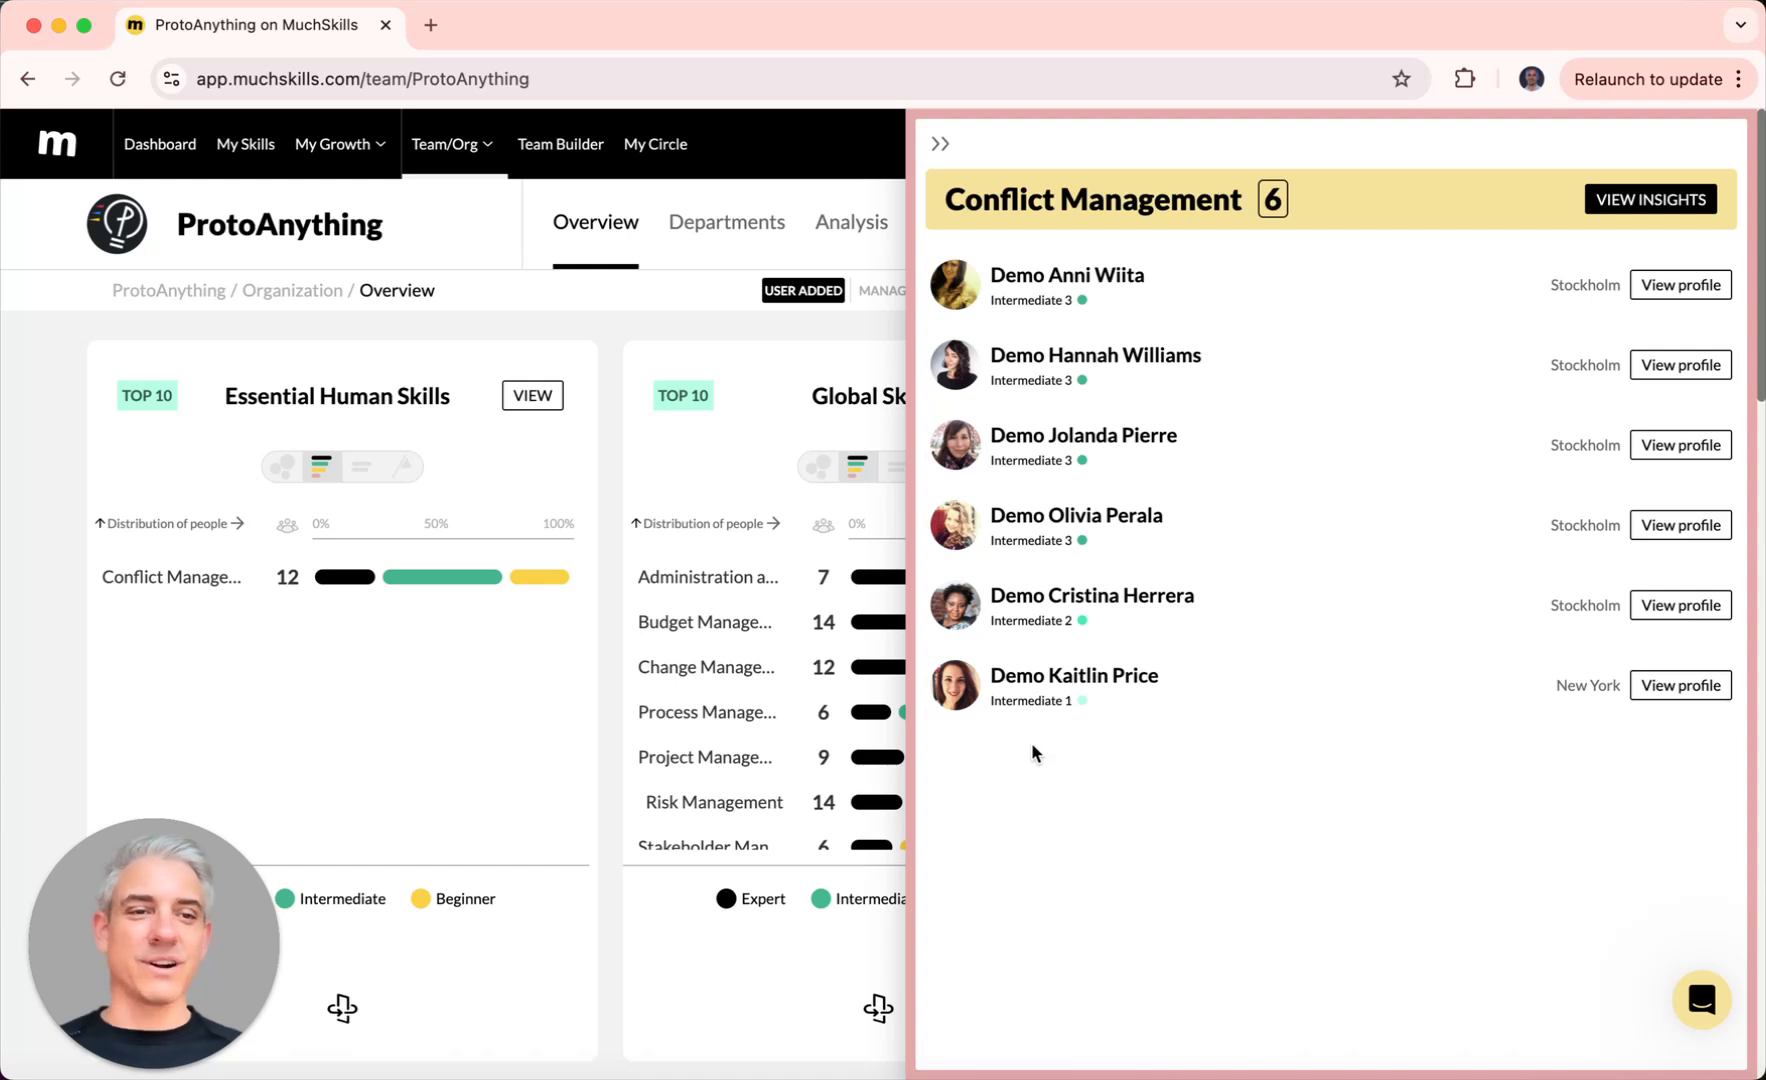
{"action": "left_click", "coordinate": [940, 144]}
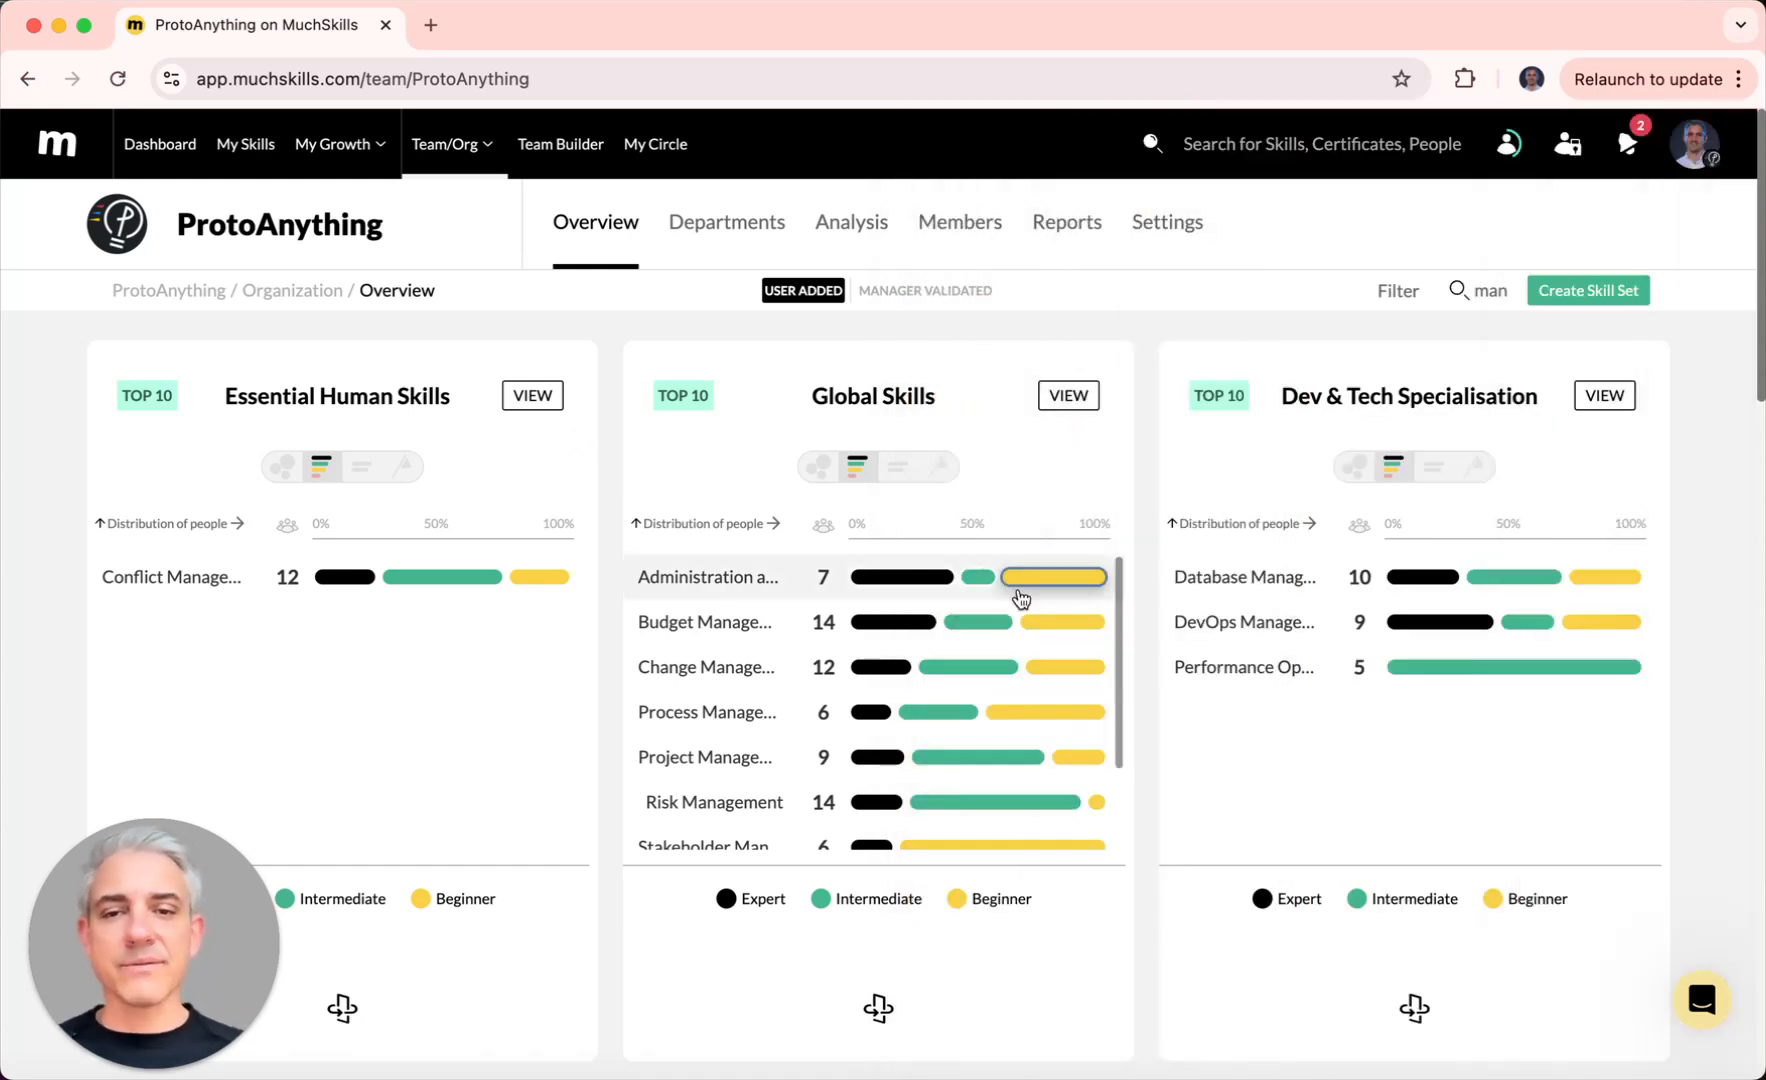
Step: Look through the skill cards matching "man" and clear the search
{"action": "scroll", "coordinate": [933, 677], "scroll_direction": "down", "scroll_amount": 2}
{"action": "scroll", "coordinate": [933, 677], "scroll_direction": "down", "scroll_amount": 10}
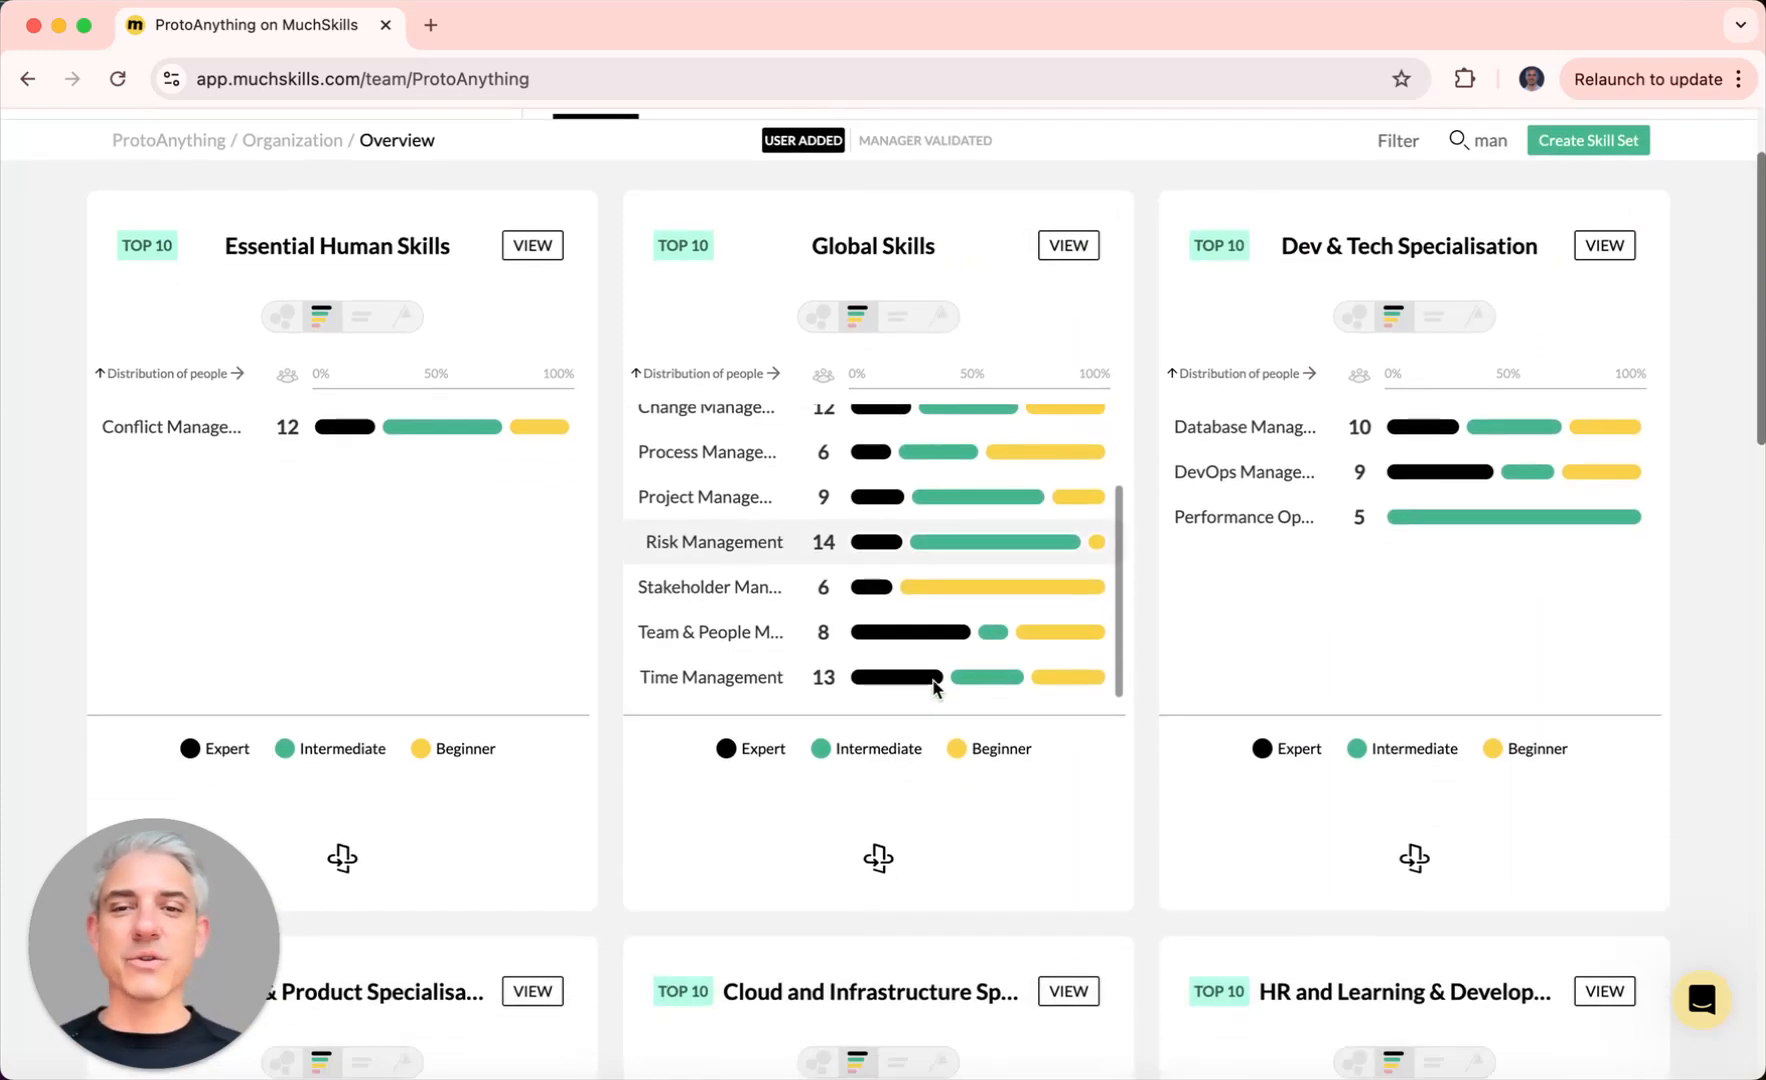
{"action": "scroll", "coordinate": [1427, 735], "scroll_direction": "up", "scroll_amount": 10}
{"action": "left_click", "coordinate": [1479, 296]}
{"action": "left_click", "coordinate": [1486, 296]}
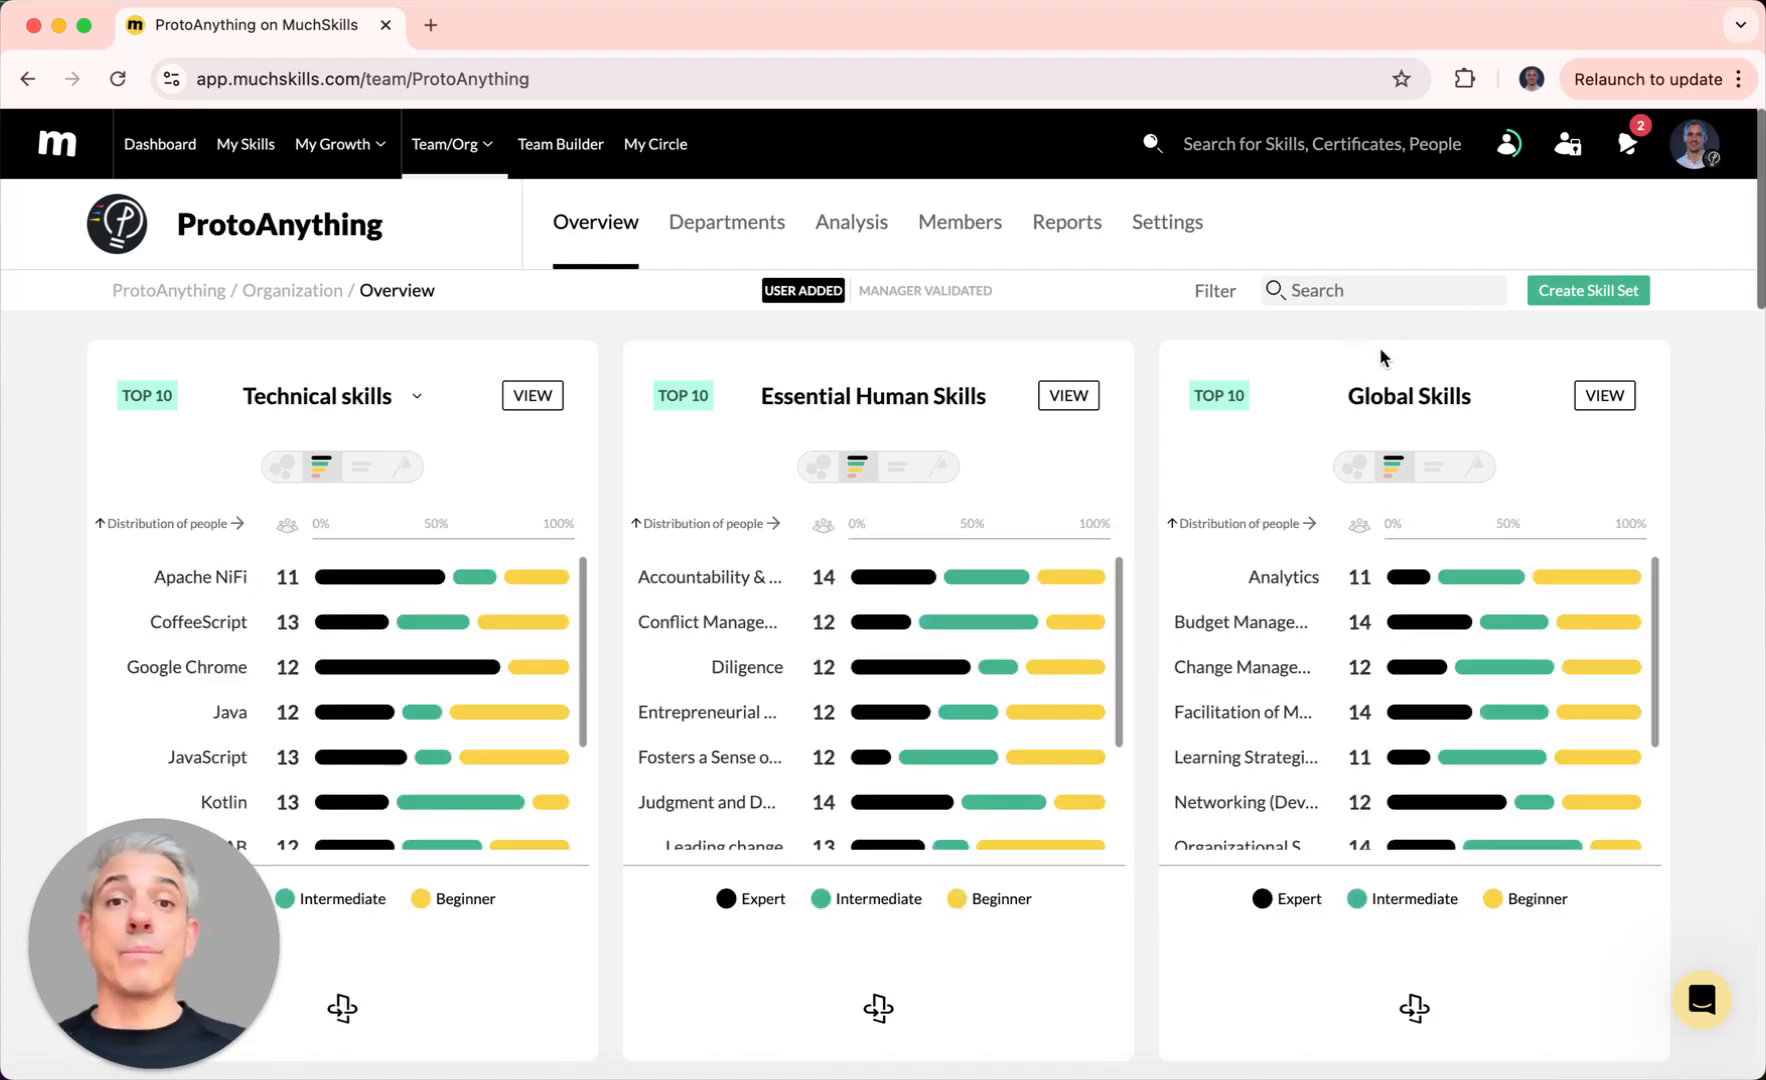
{"action": "left_click", "coordinate": [1222, 300]}
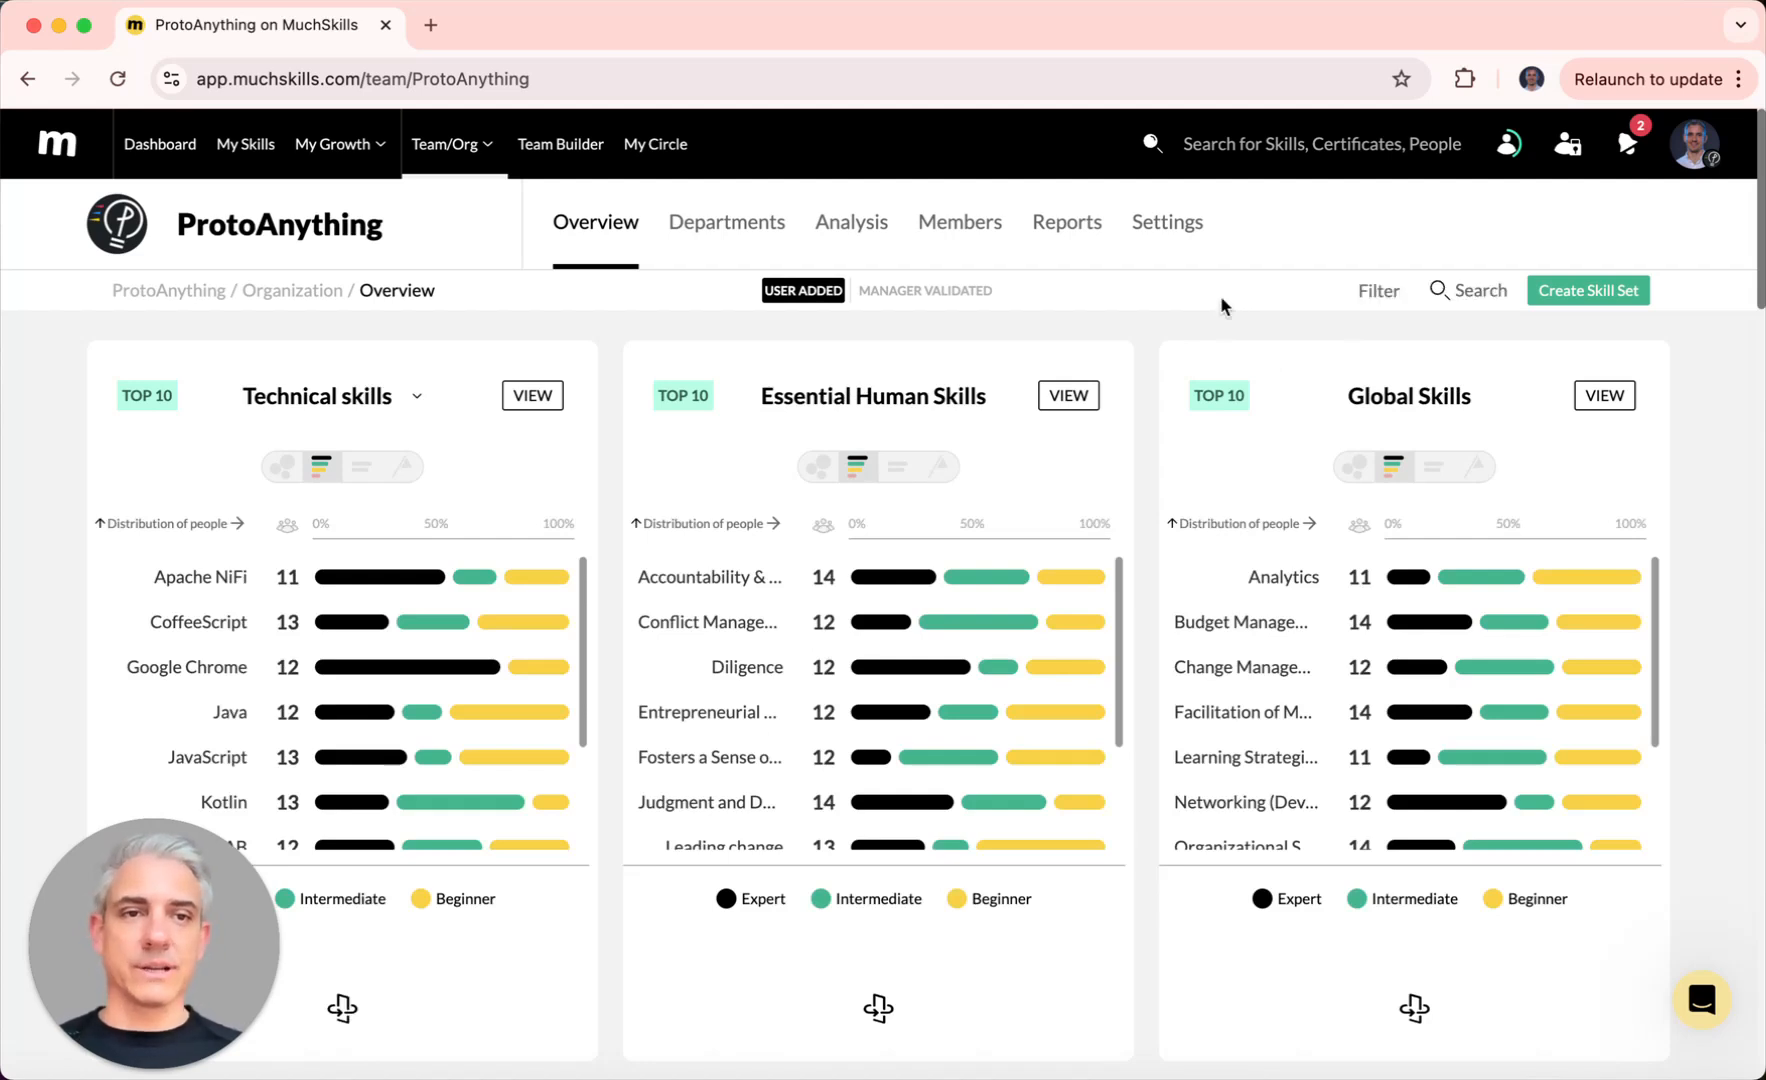
Step: Filter the overview by the Design department and look through the filtered skill cards
{"action": "left_click", "coordinate": [1376, 292]}
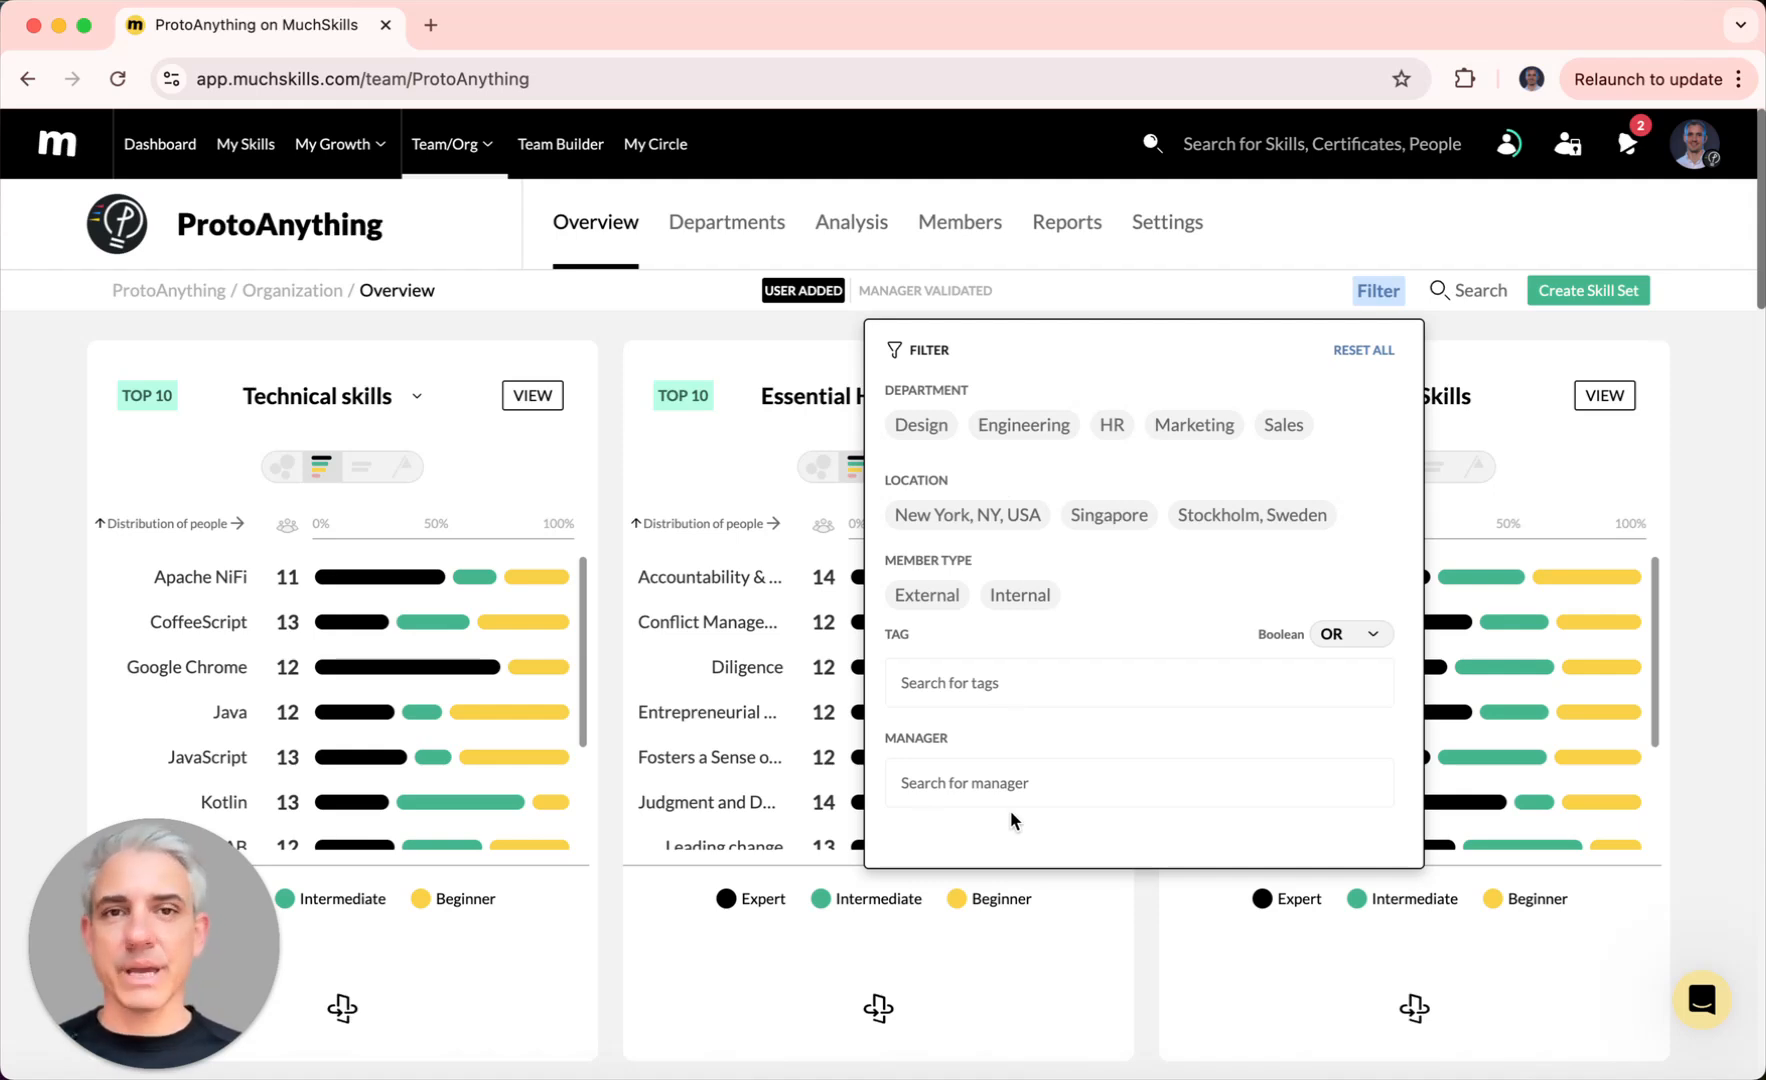
{"action": "left_click", "coordinate": [925, 430]}
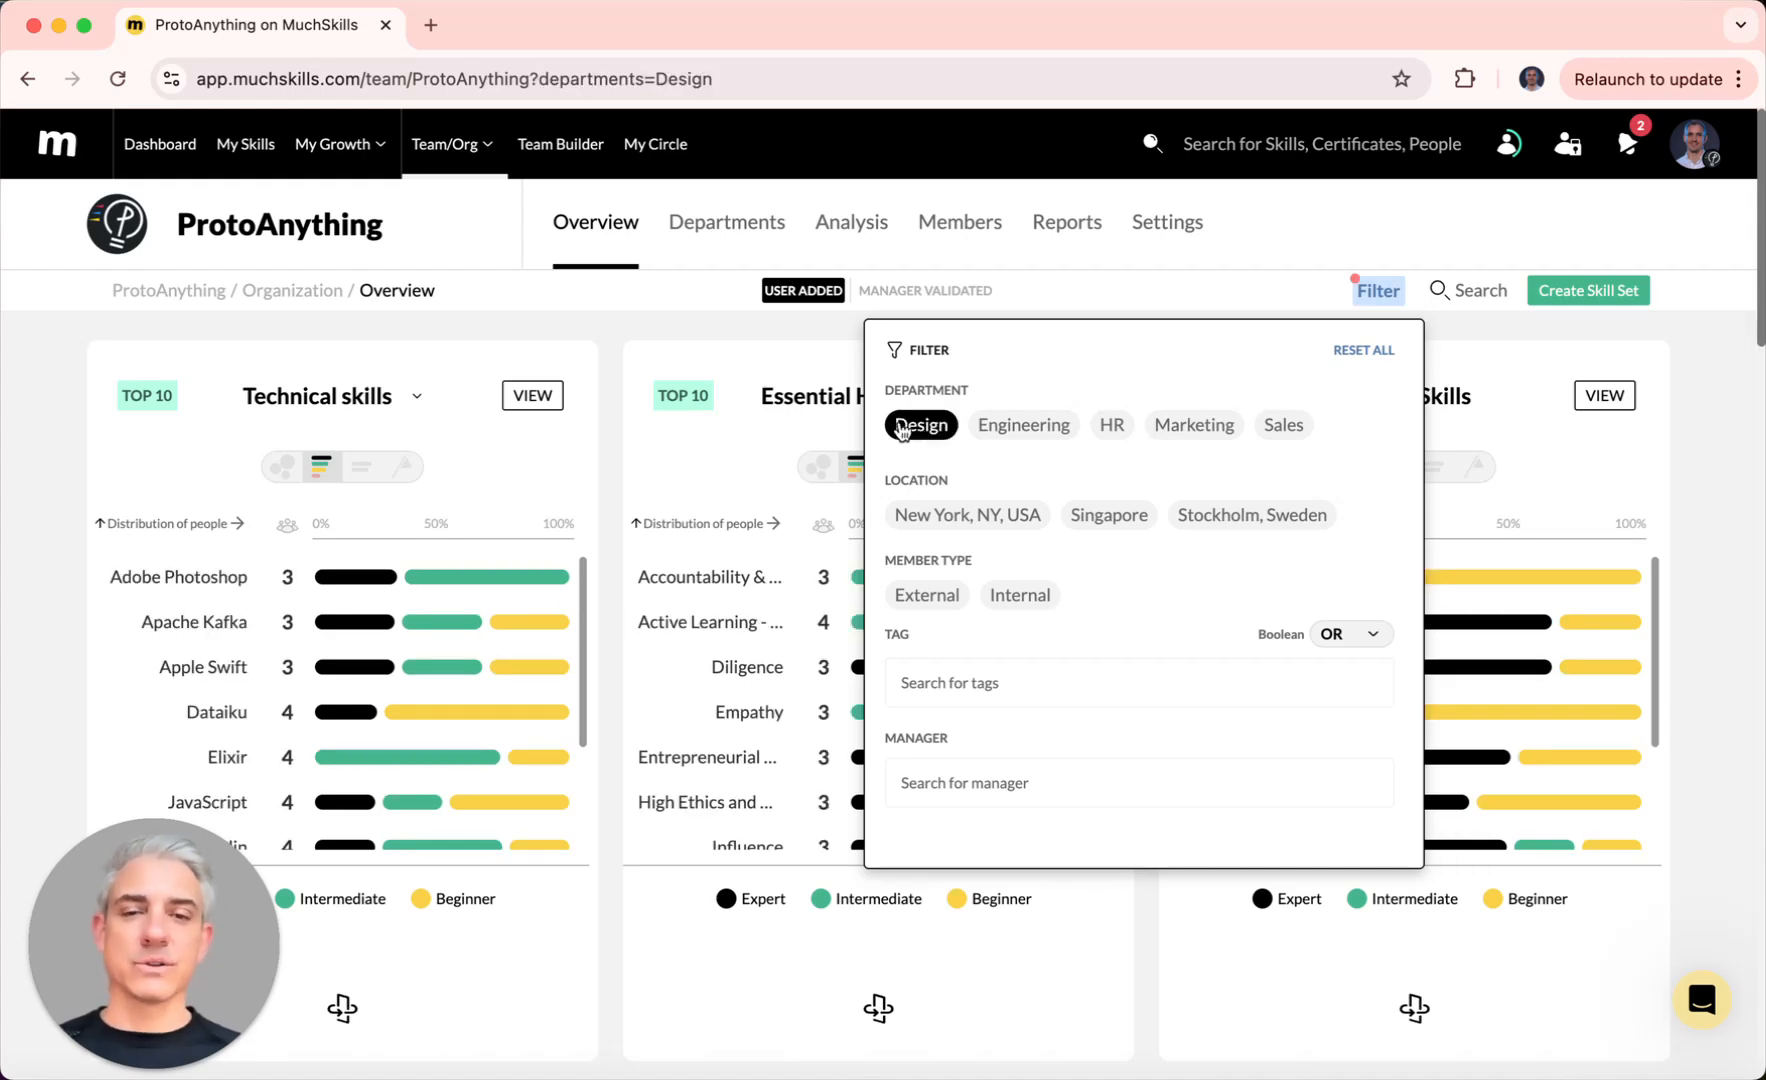
{"action": "left_click", "coordinate": [796, 346]}
{"action": "scroll", "coordinate": [930, 450], "scroll_direction": "down", "scroll_amount": 10}
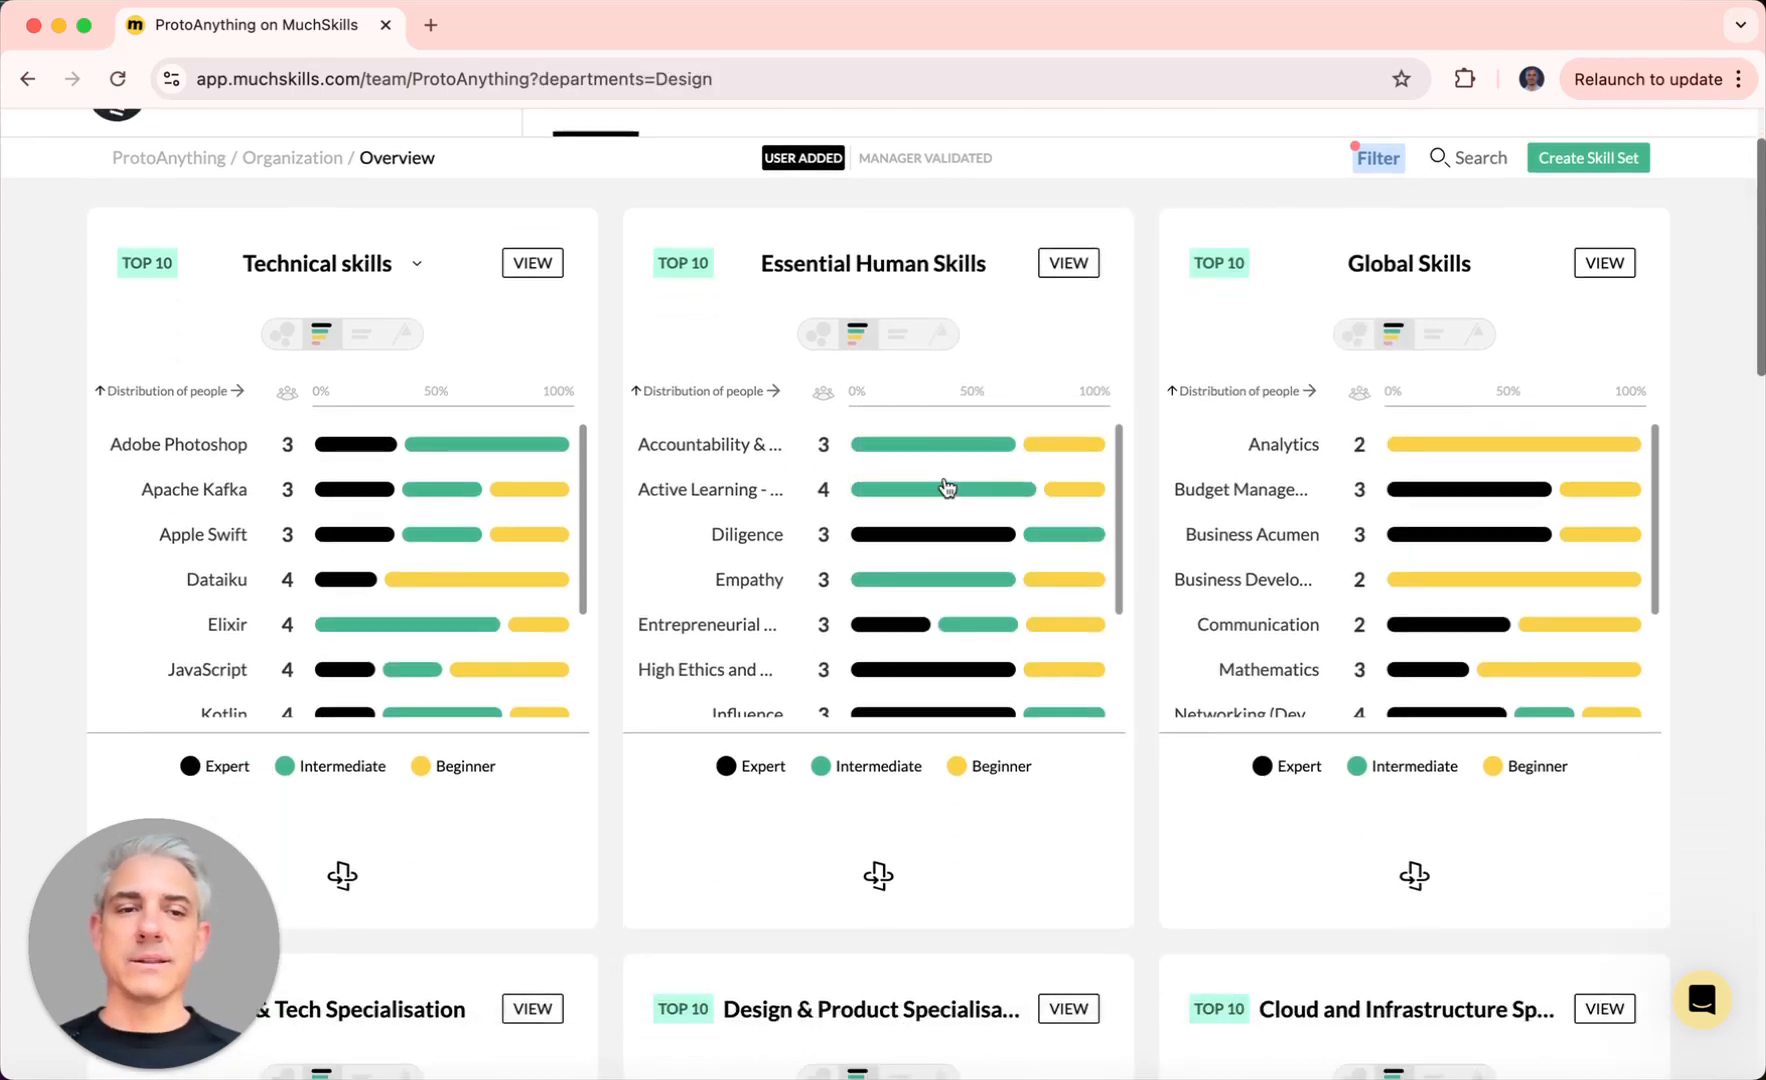
{"action": "scroll", "coordinate": [944, 484], "scroll_direction": "down", "scroll_amount": 8}
{"action": "scroll", "coordinate": [946, 489], "scroll_direction": "up", "scroll_amount": 10}
Step: Add Engineering to the department filter, and clear both the Engineering and Design selections
{"action": "left_click", "coordinate": [1378, 292]}
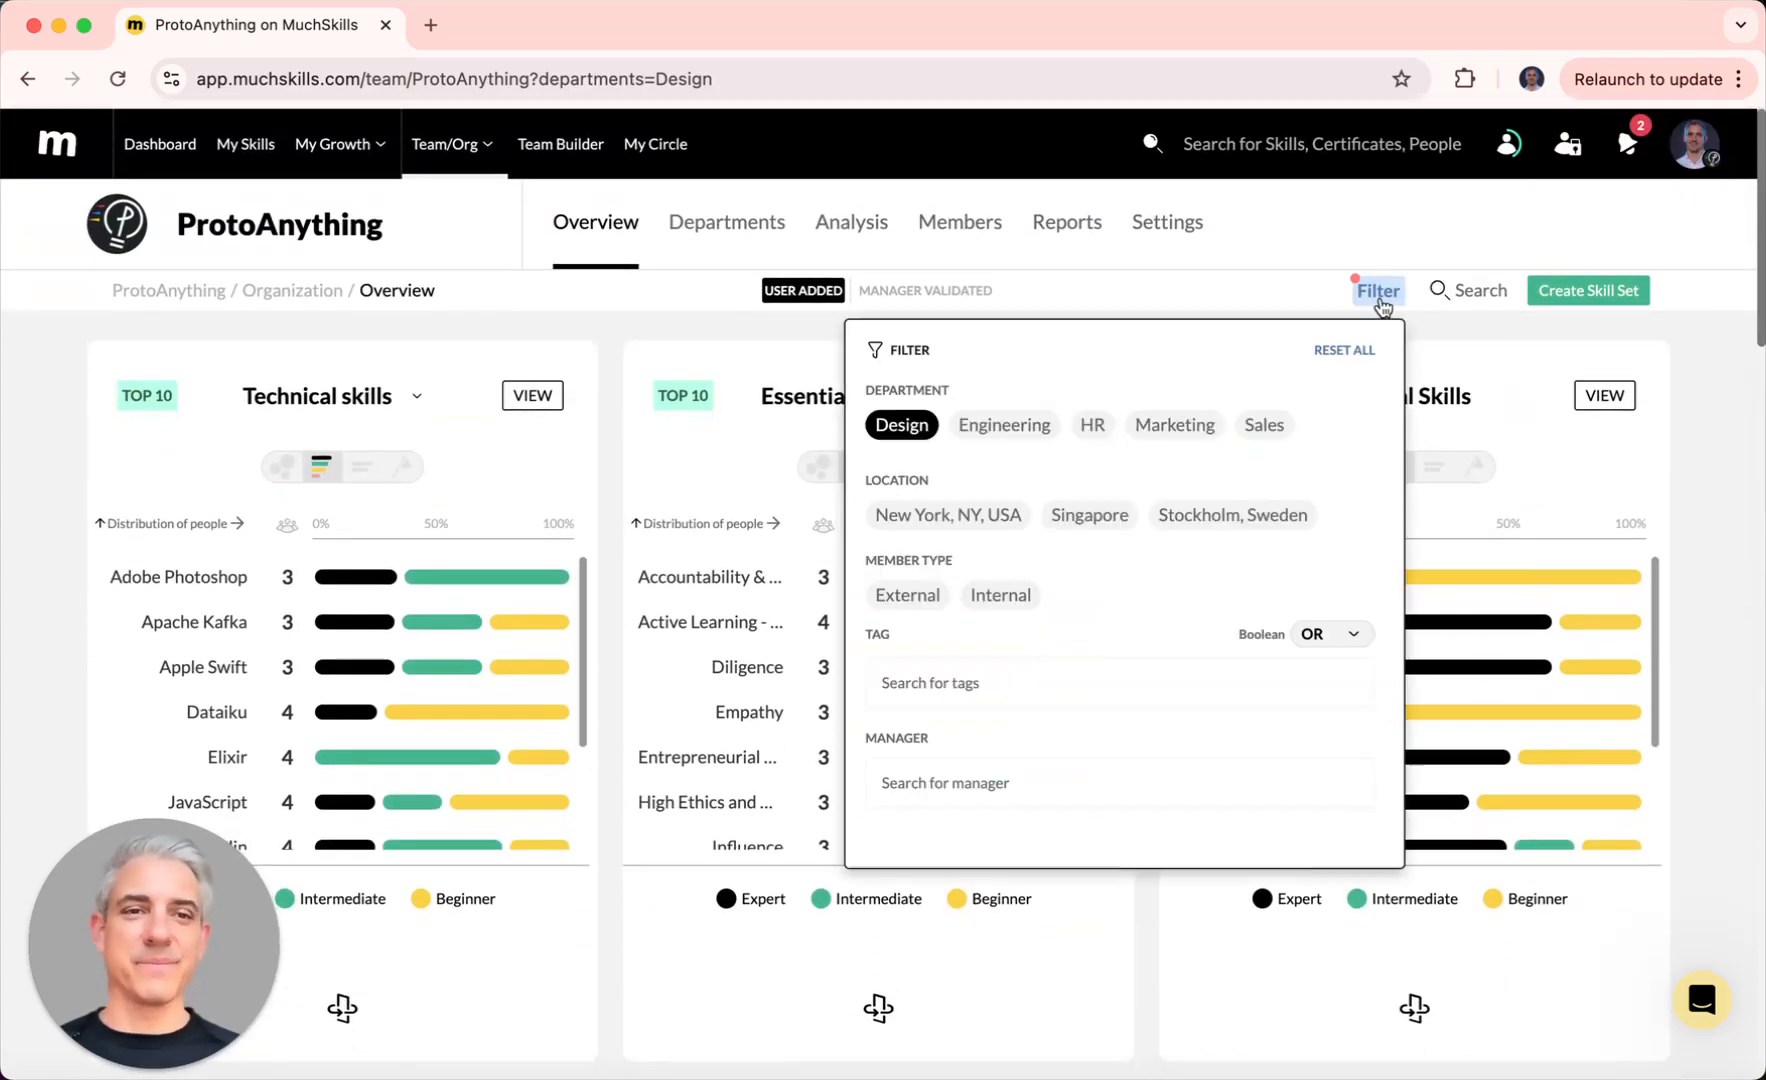
{"action": "left_click", "coordinate": [995, 426]}
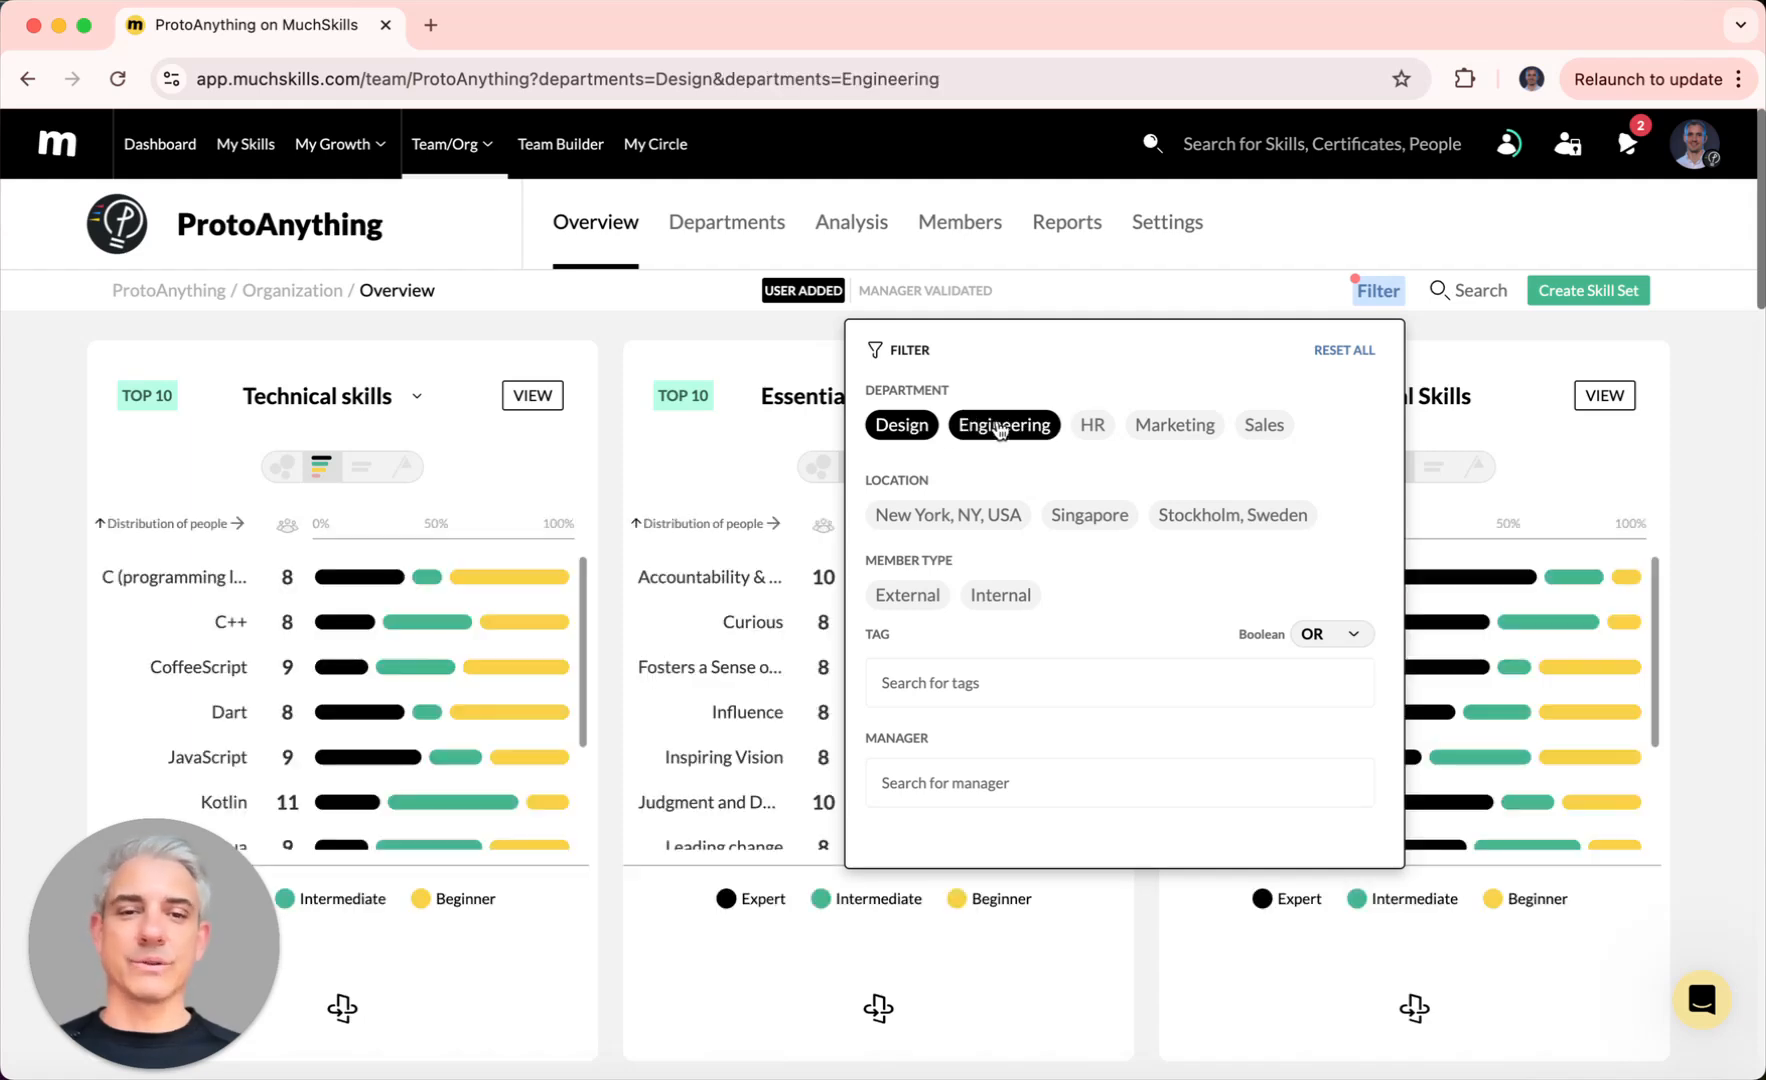
{"action": "left_click", "coordinate": [998, 428]}
{"action": "left_click", "coordinate": [903, 426]}
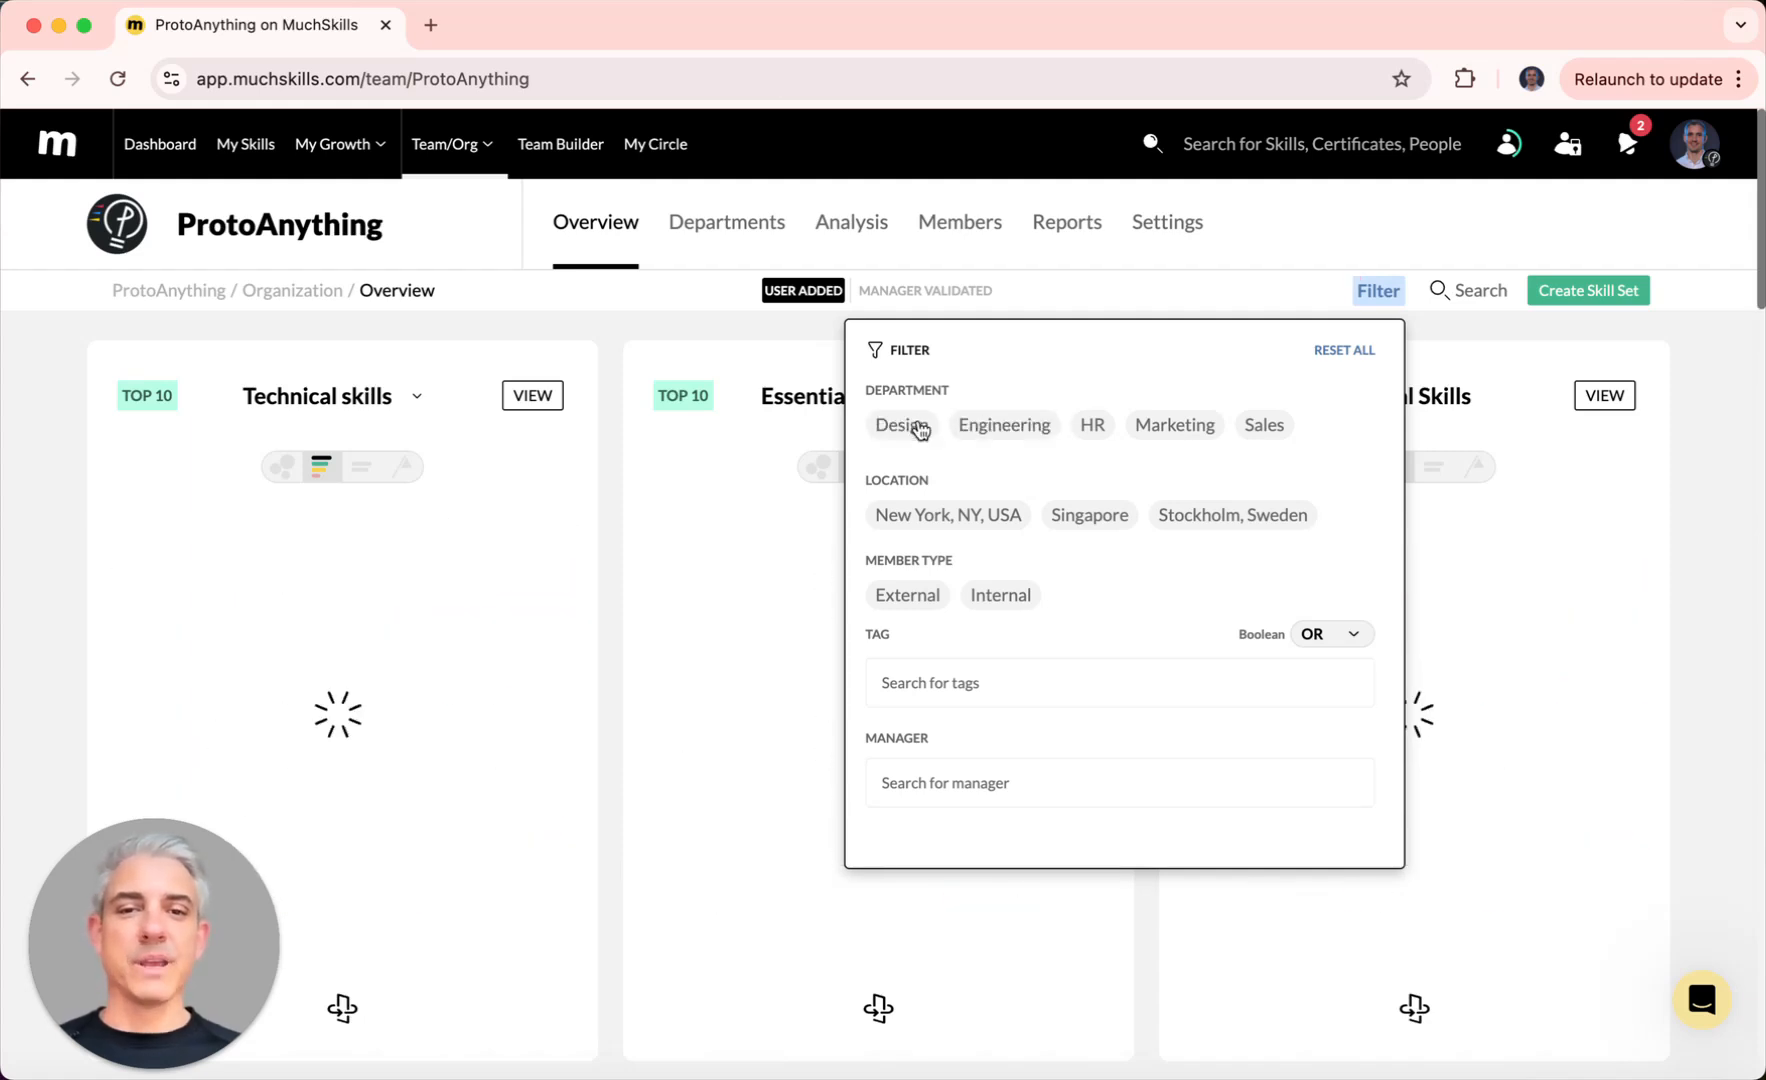
Step: Filter by the Stockholm, Sweden location with the Engineering and HR departments, and reset all filters
{"action": "left_click", "coordinate": [1195, 515]}
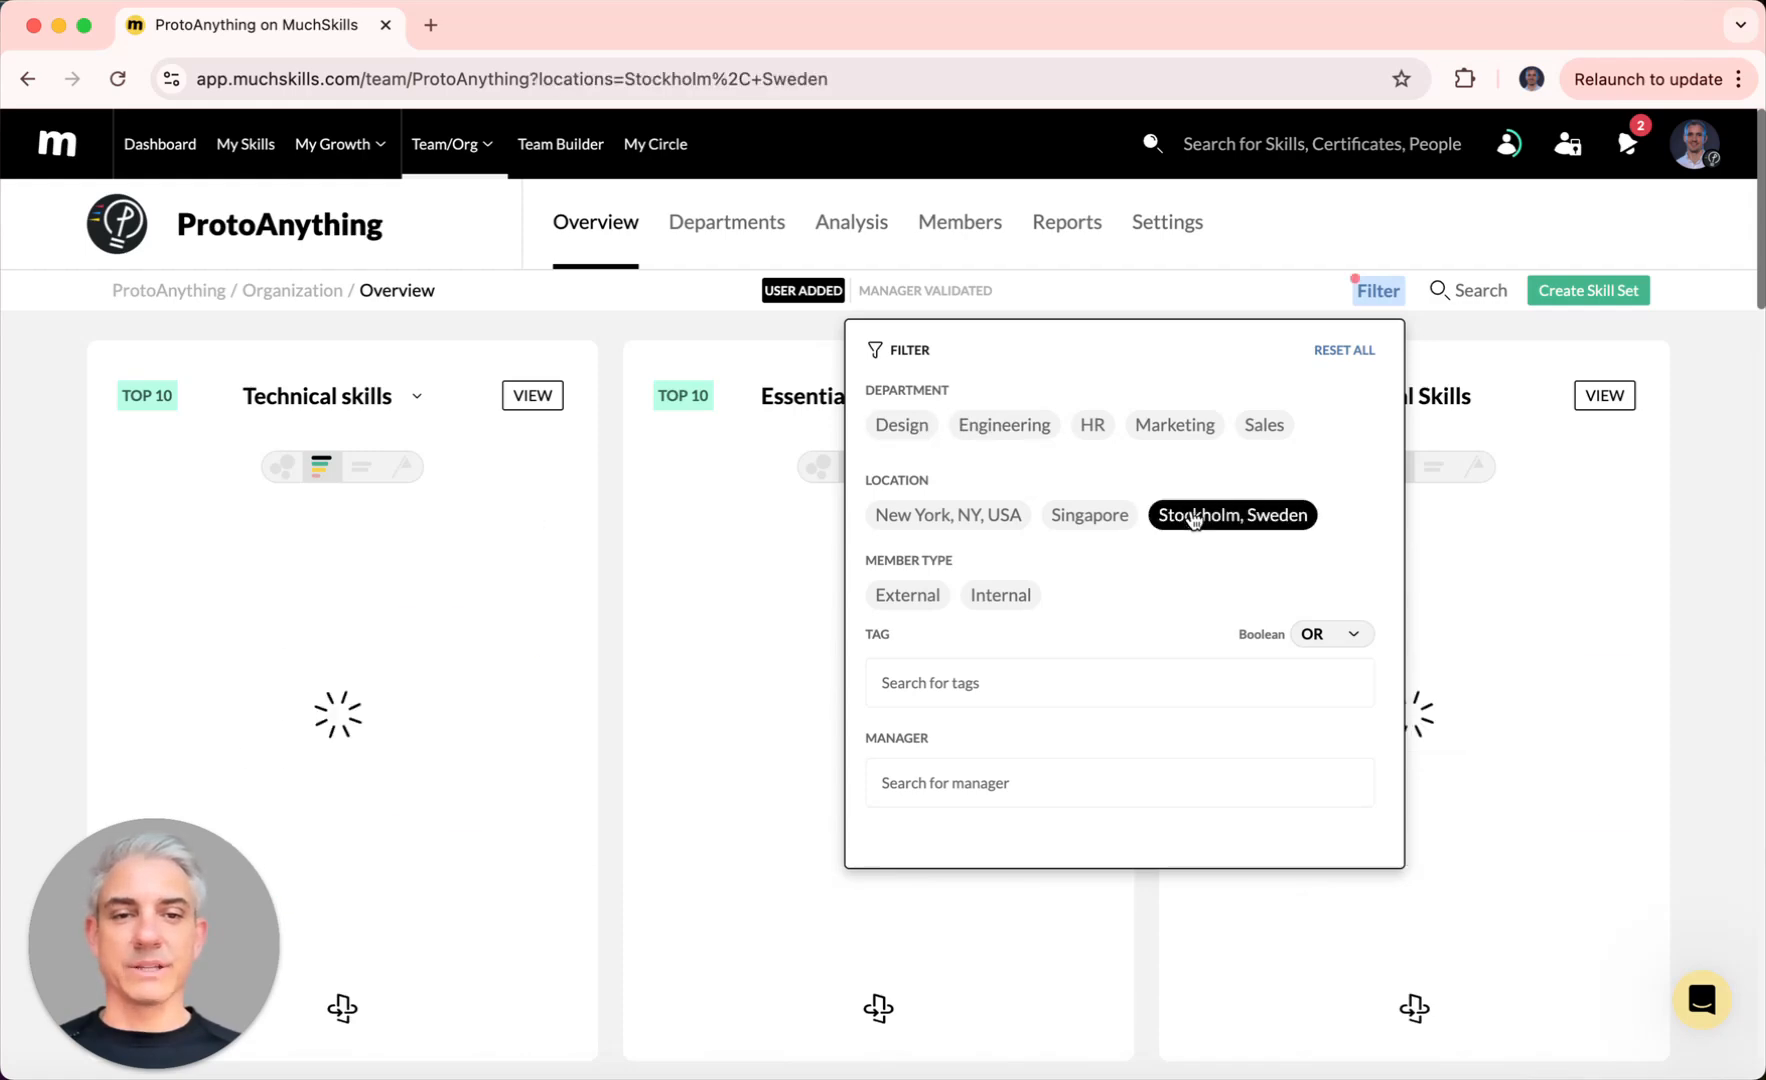
{"action": "left_click", "coordinate": [1045, 425]}
{"action": "left_click", "coordinate": [1097, 427]}
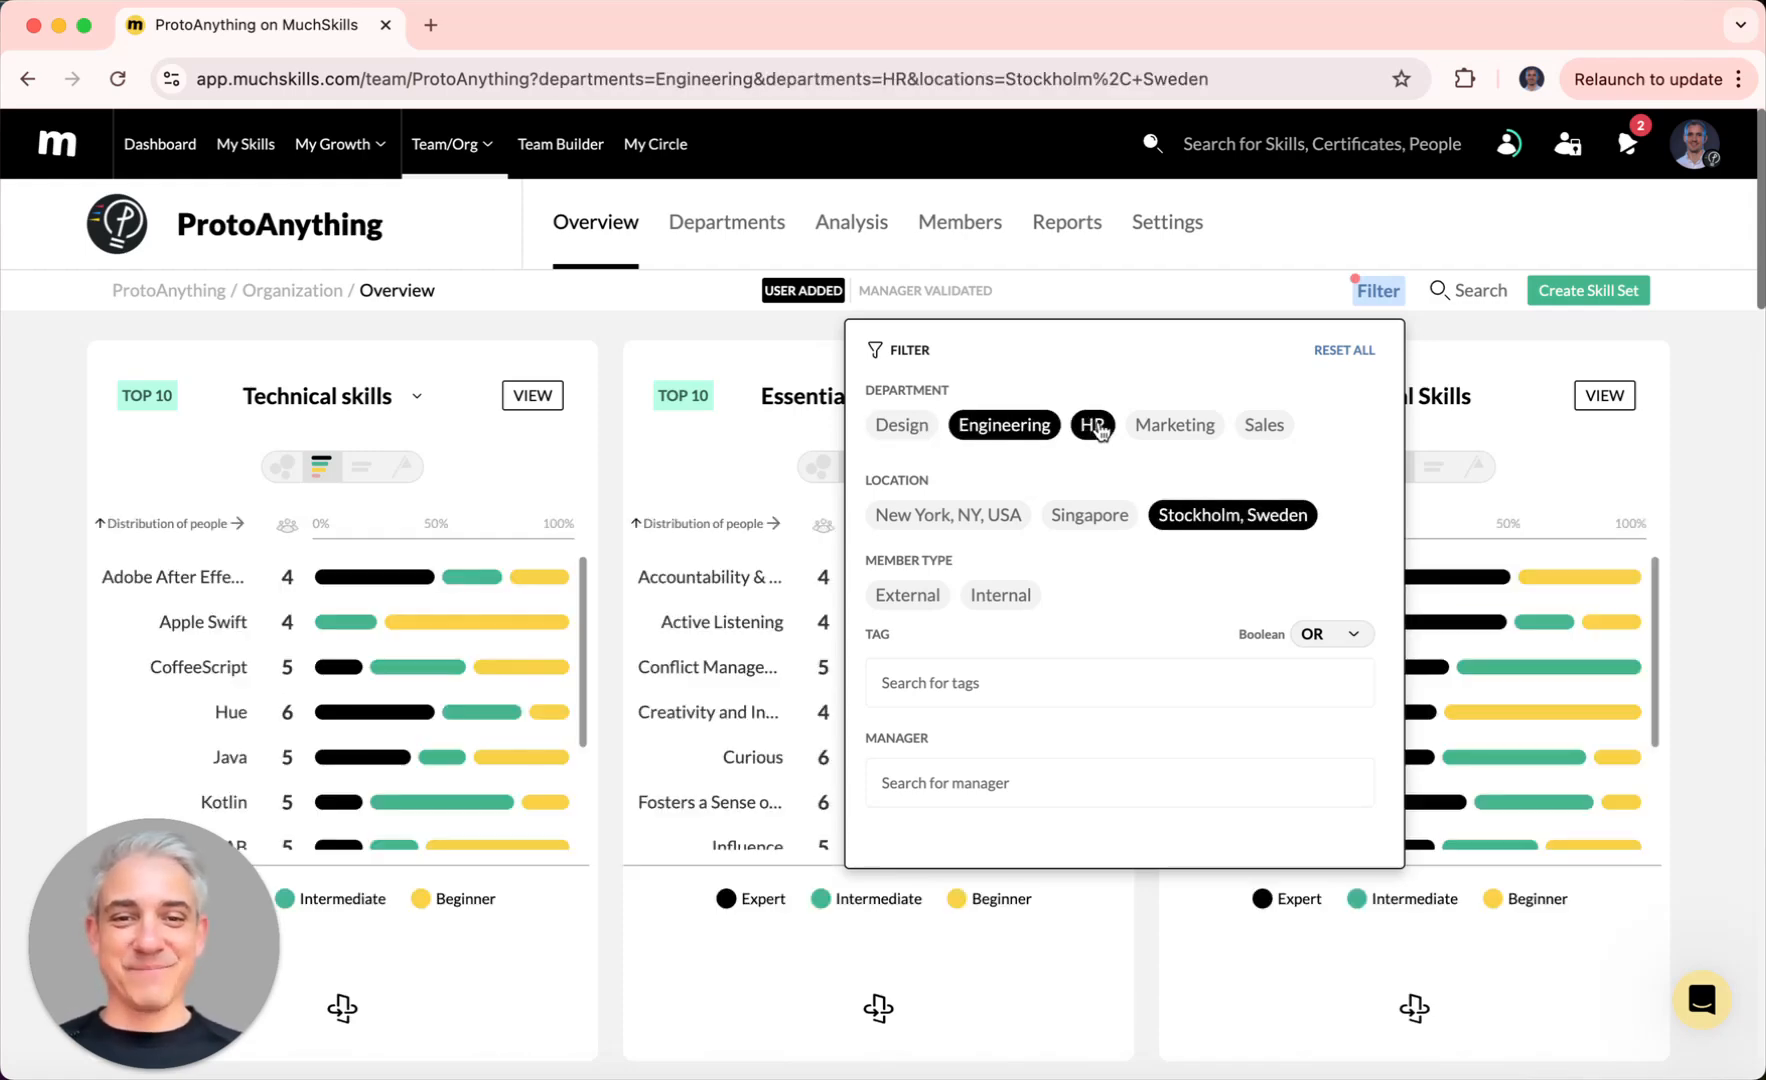
{"action": "left_click", "coordinate": [1338, 350]}
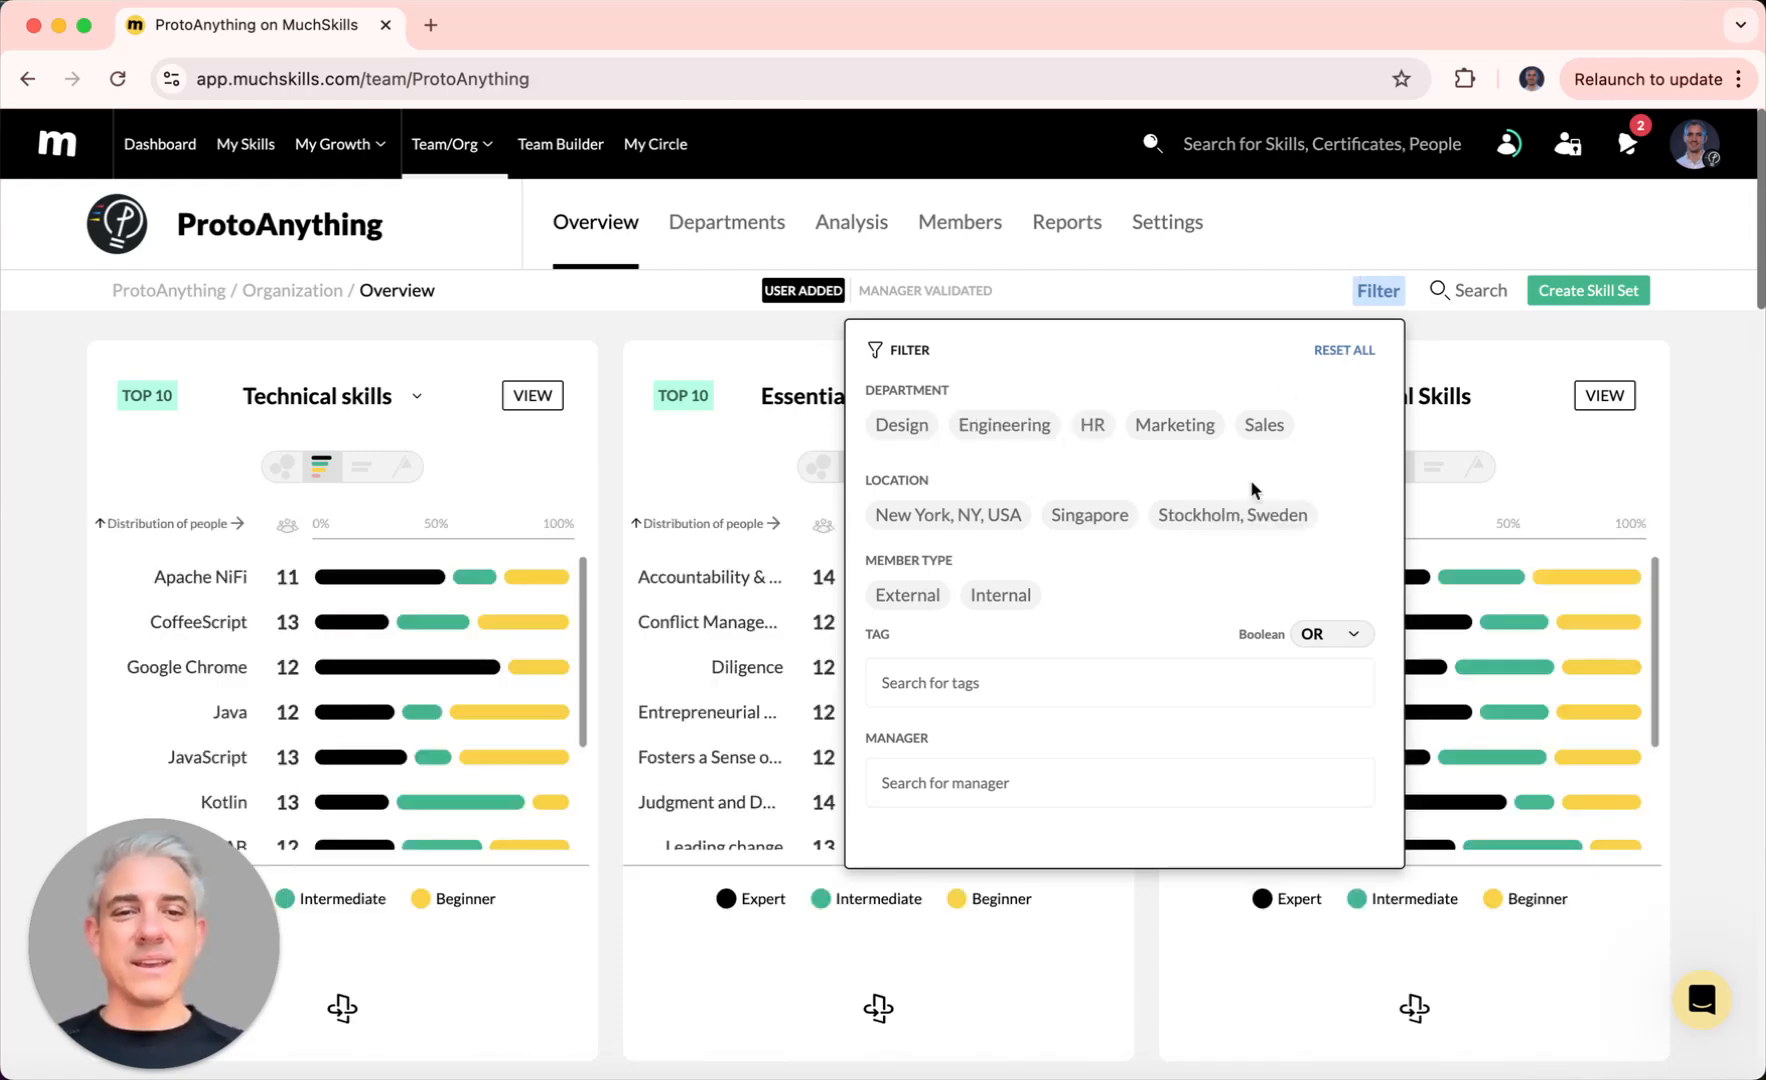
Step: Filter the overview by the Senior tag and look through the filtered skill cards
{"action": "left_click", "coordinate": [939, 678]}
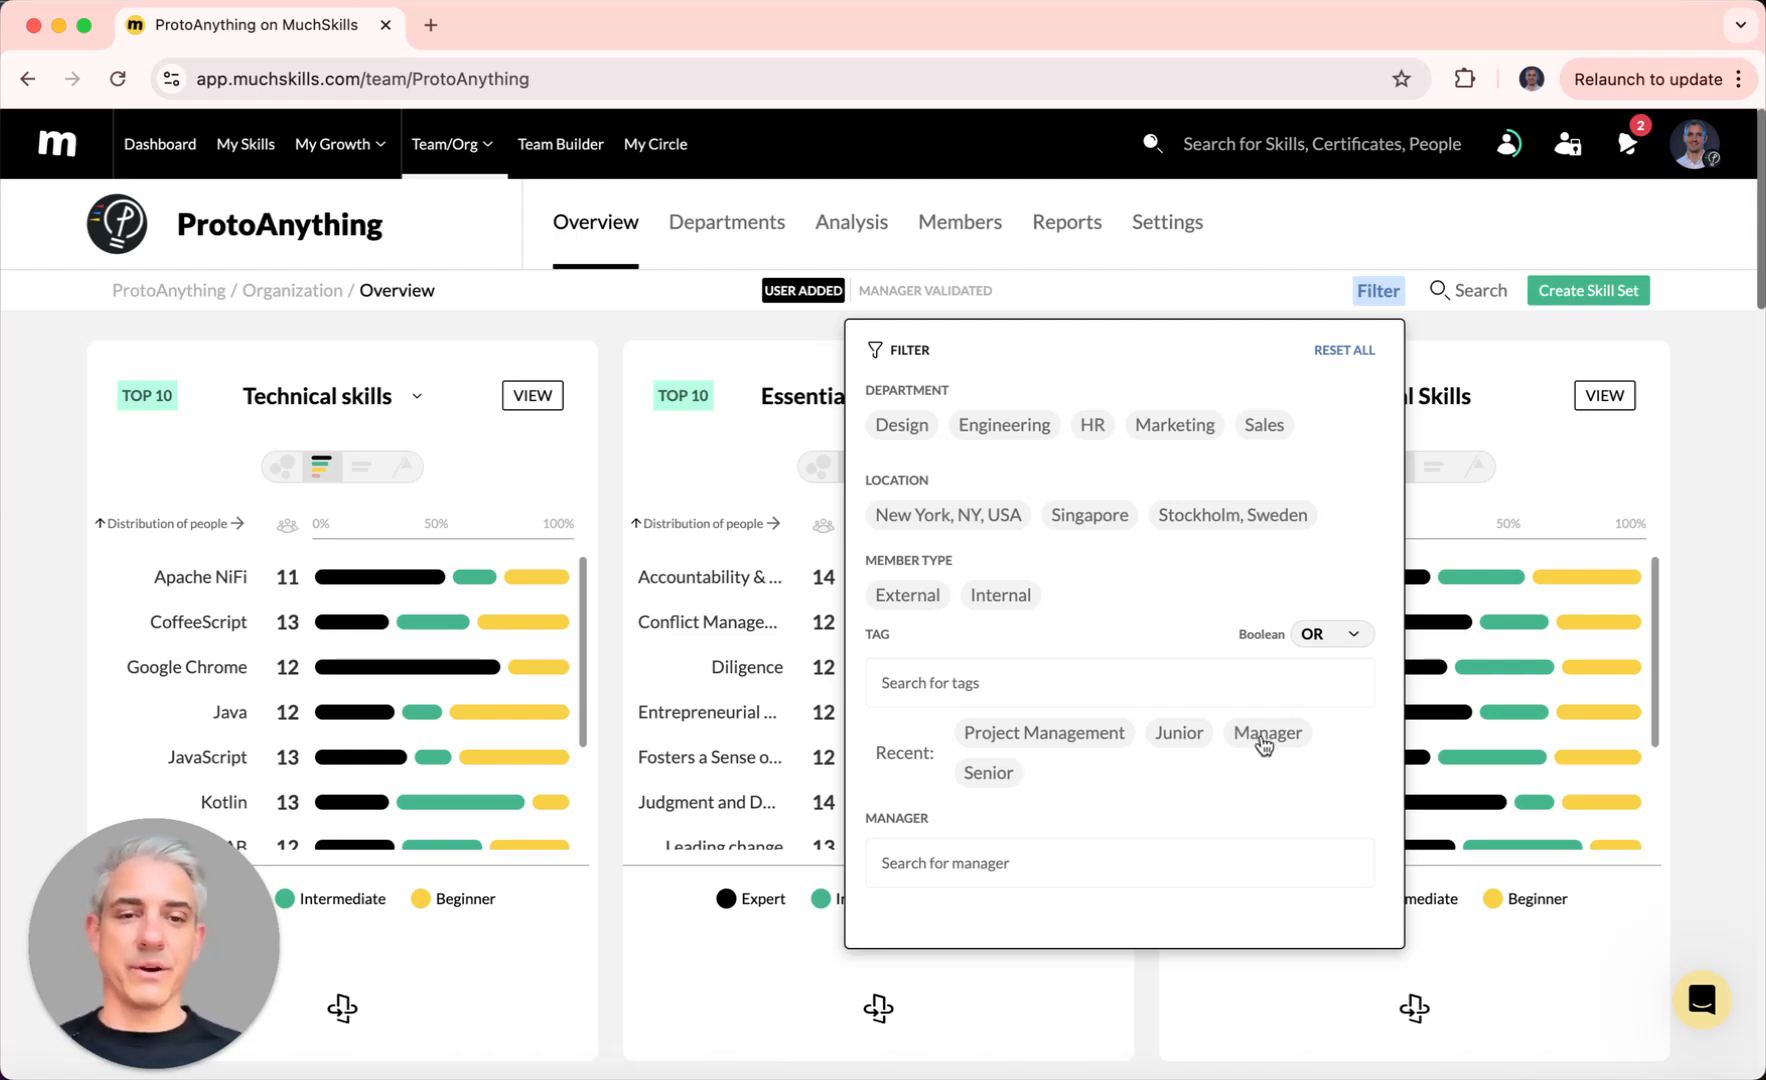
{"action": "left_click", "coordinate": [990, 770]}
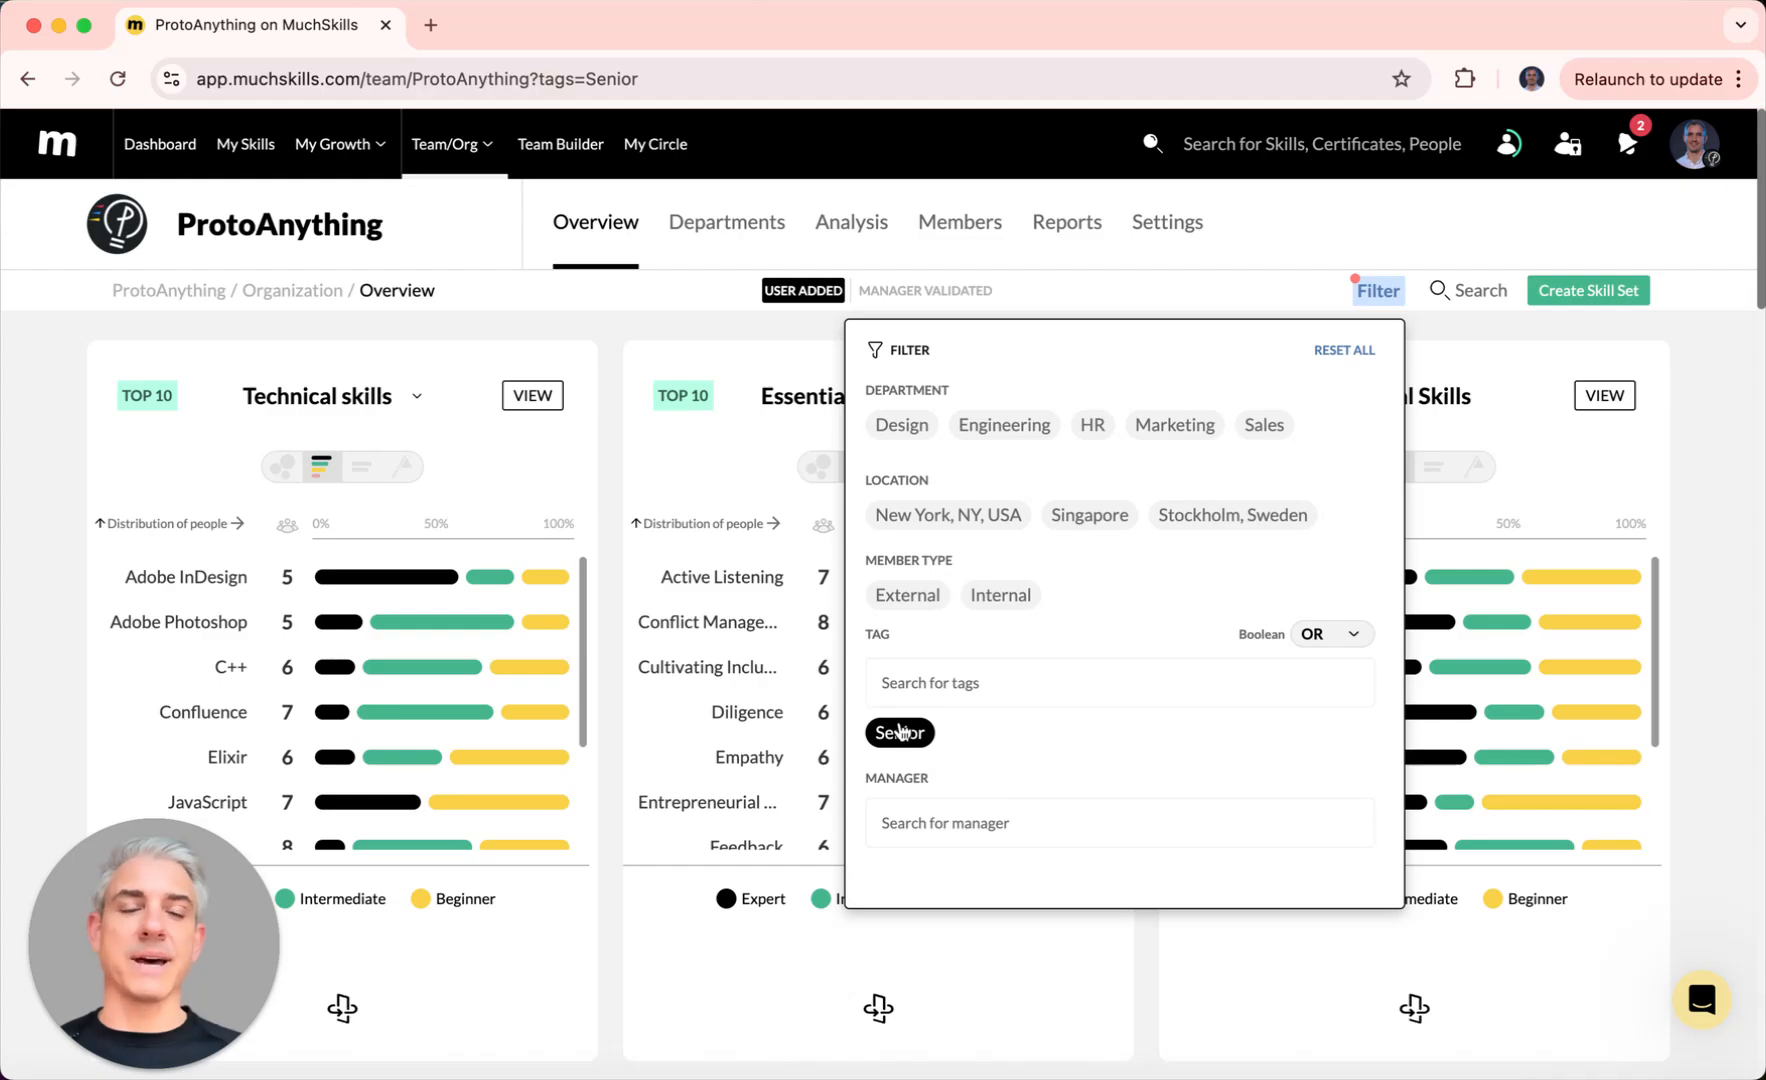
{"action": "left_click", "coordinate": [1703, 400]}
{"action": "scroll", "coordinate": [1703, 400], "scroll_direction": "down", "scroll_amount": 3}
{"action": "scroll", "coordinate": [1703, 400], "scroll_direction": "down", "scroll_amount": 20}
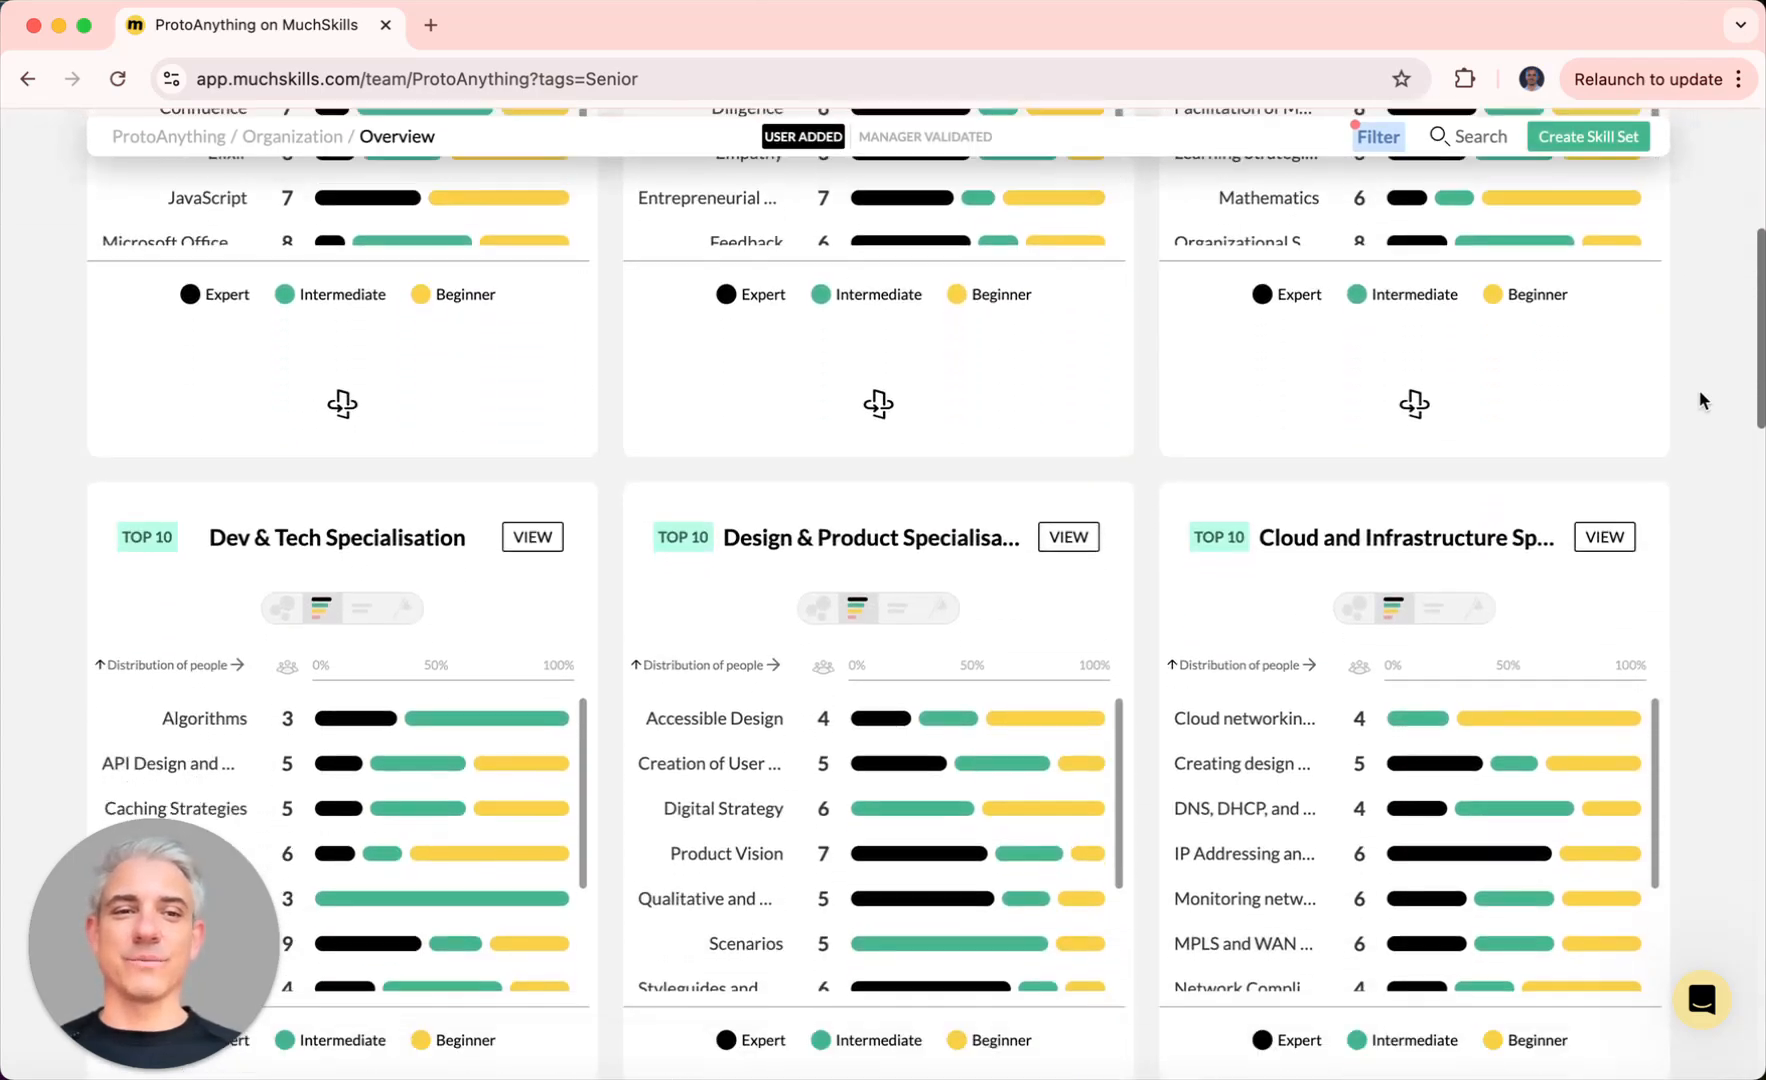
{"action": "scroll", "coordinate": [1703, 400], "scroll_direction": "up", "scroll_amount": 20}
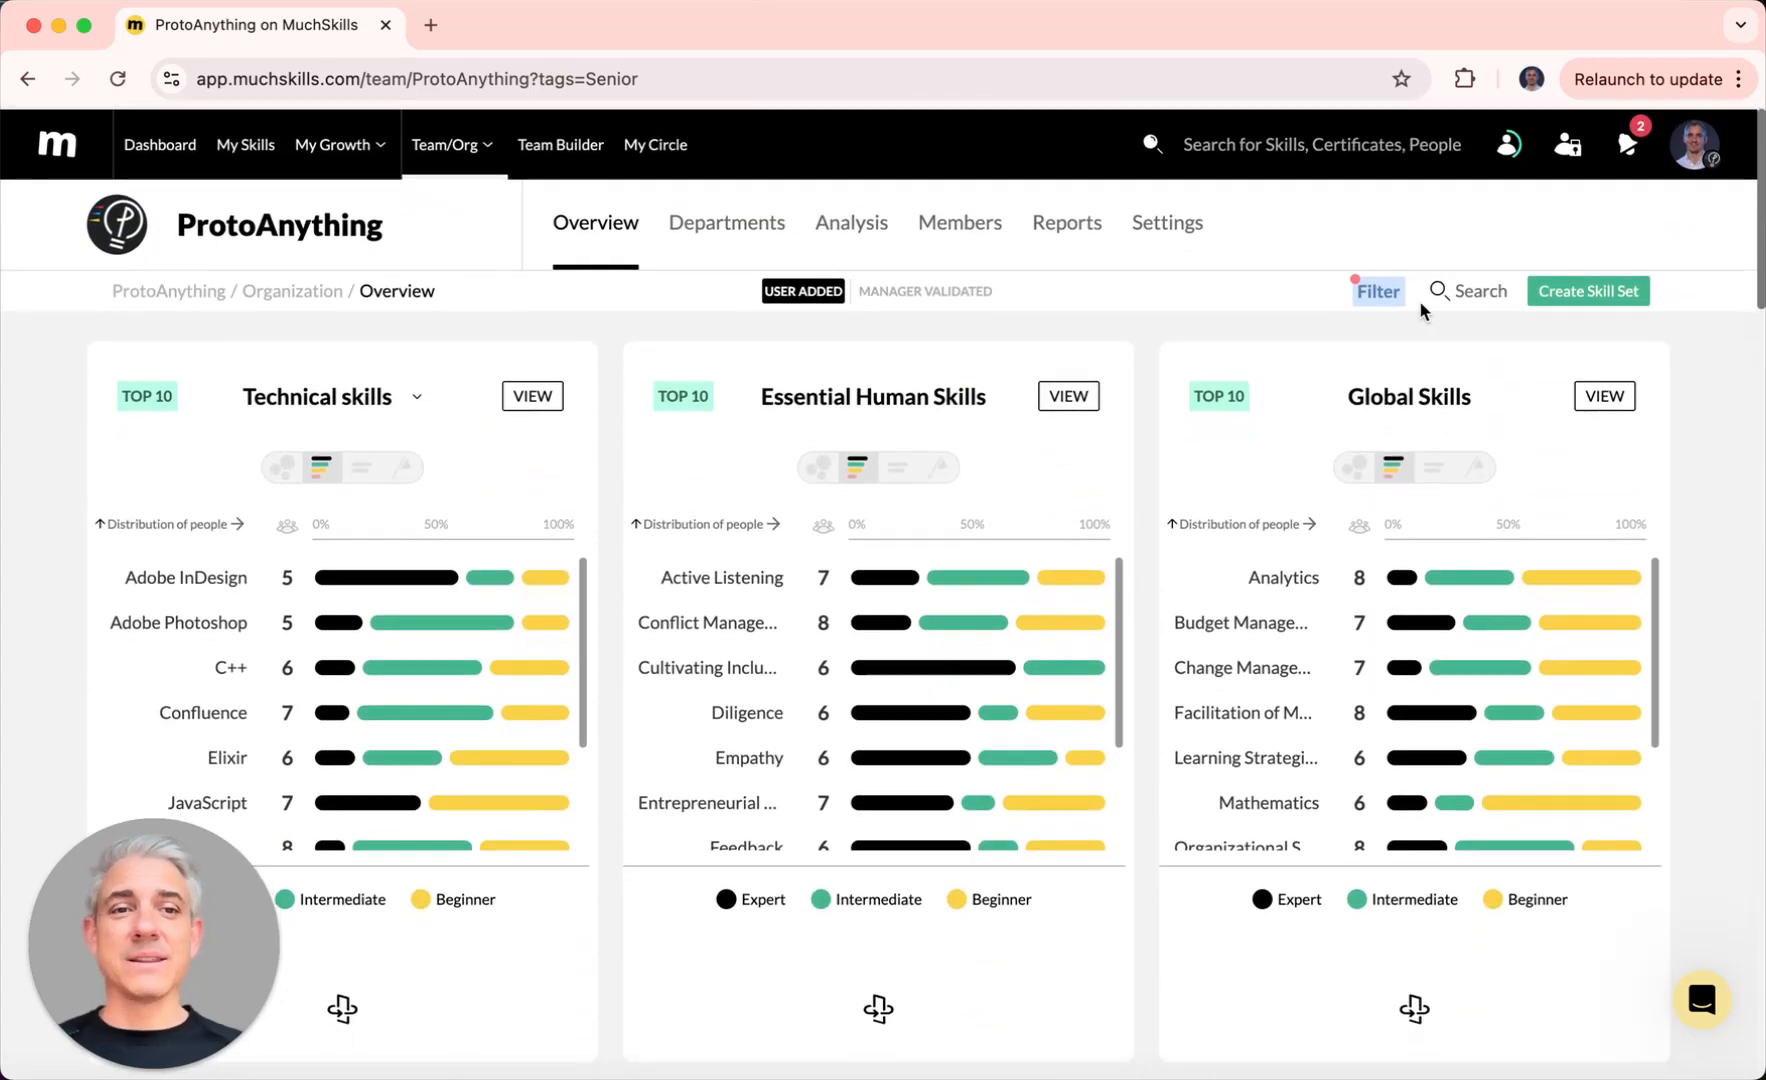
Step: Replace the Senior tag filter with a manager filter, searching managers for "a" and picking the second suggestion
{"action": "left_click", "coordinate": [1376, 293]}
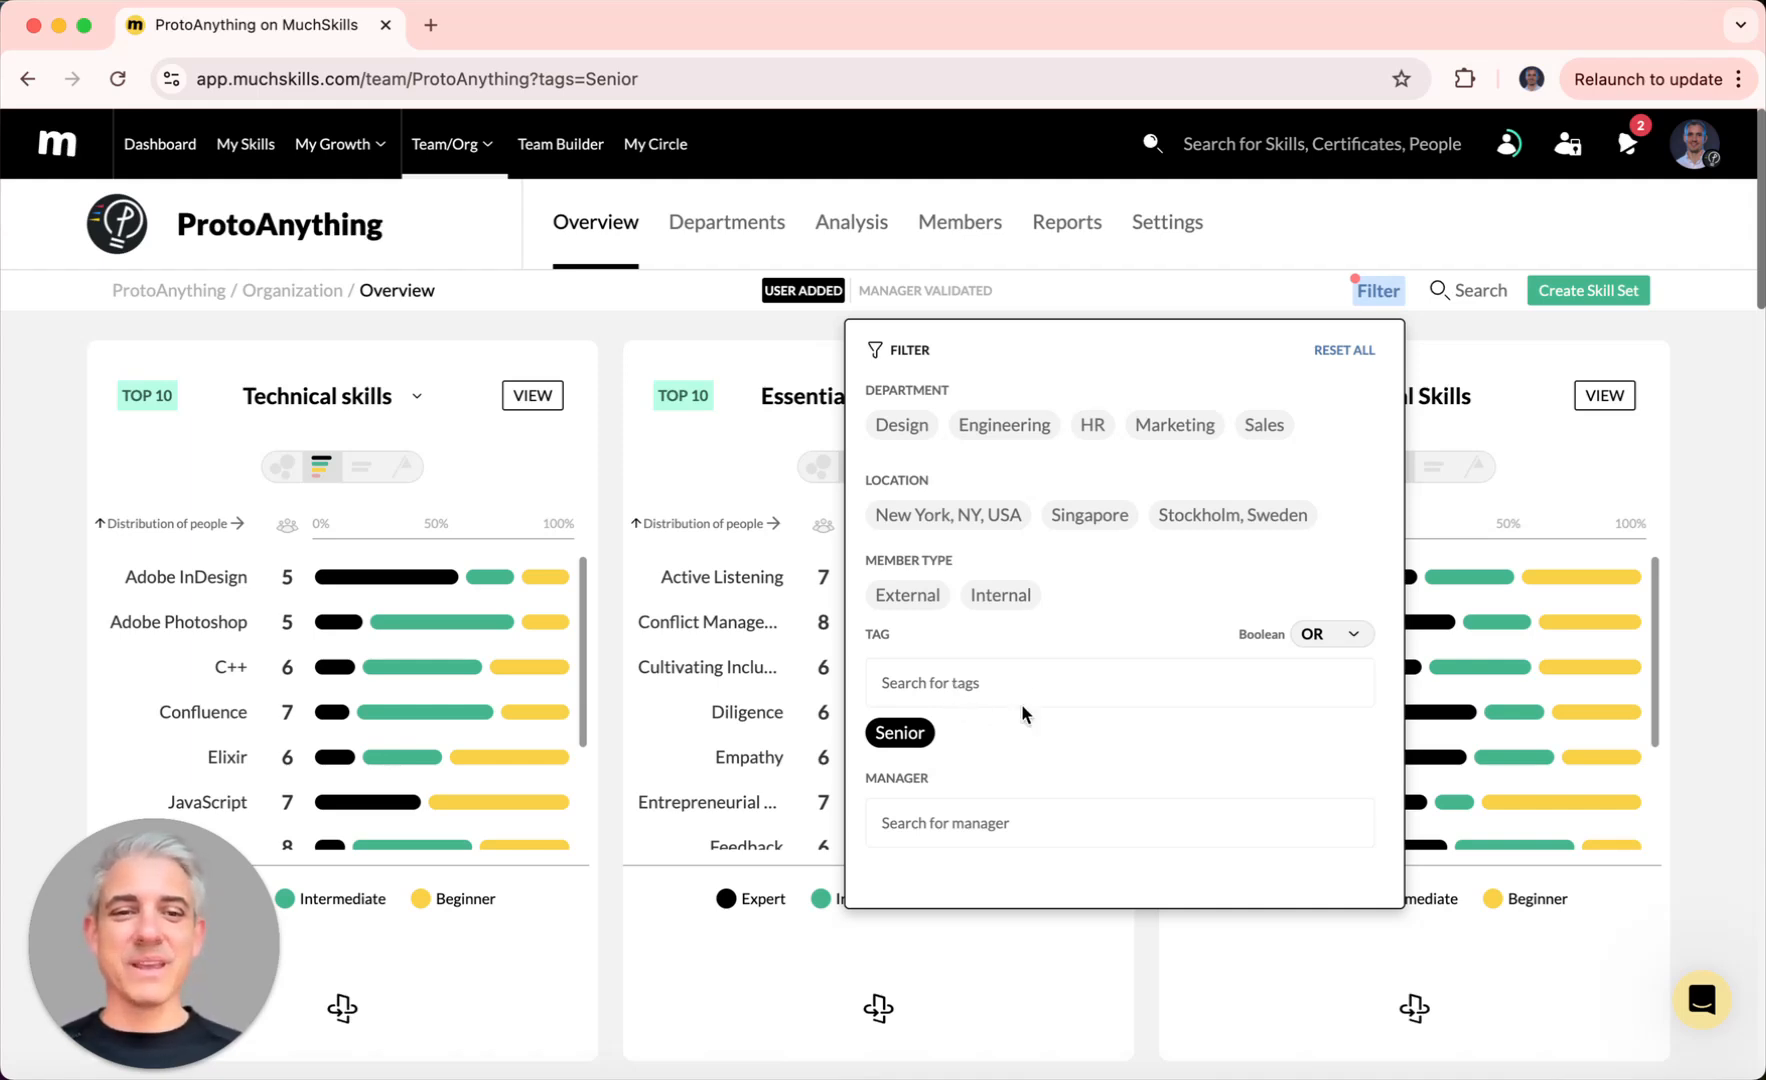
{"action": "left_click", "coordinate": [893, 736]}
{"action": "left_click", "coordinate": [903, 788]}
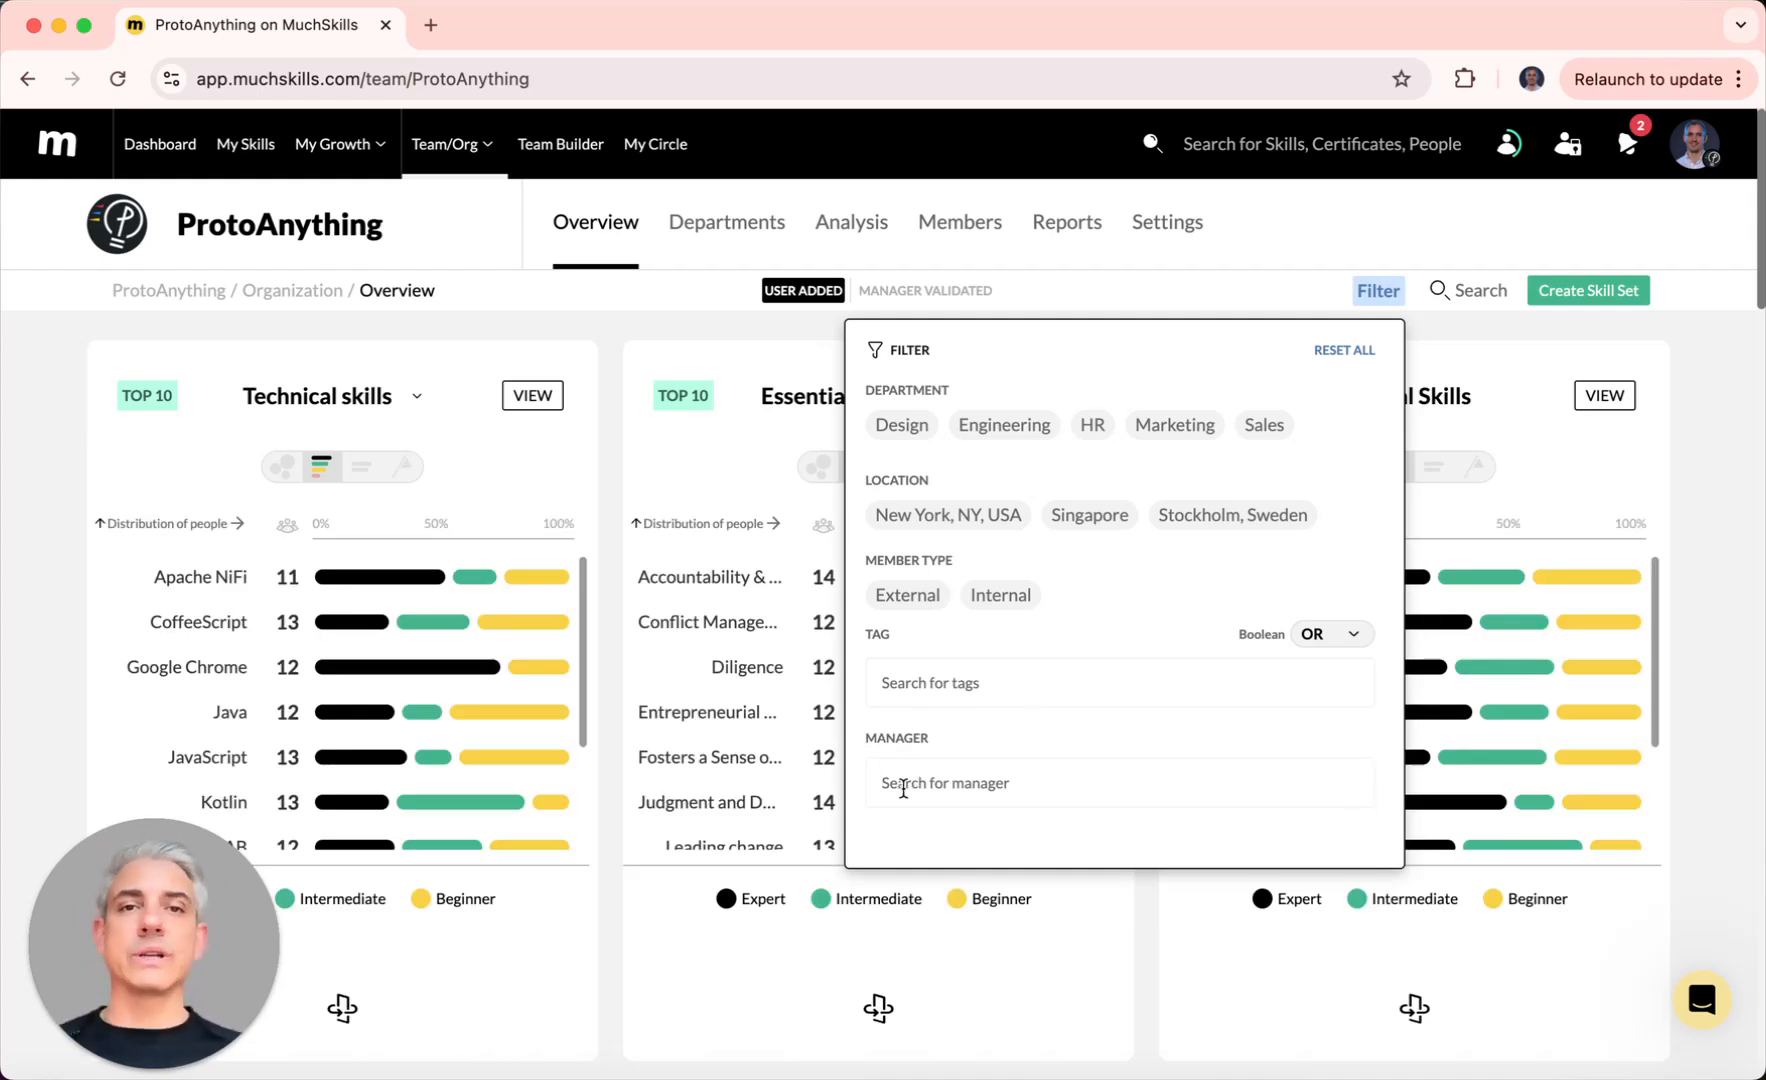
{"action": "type", "text": "a"}
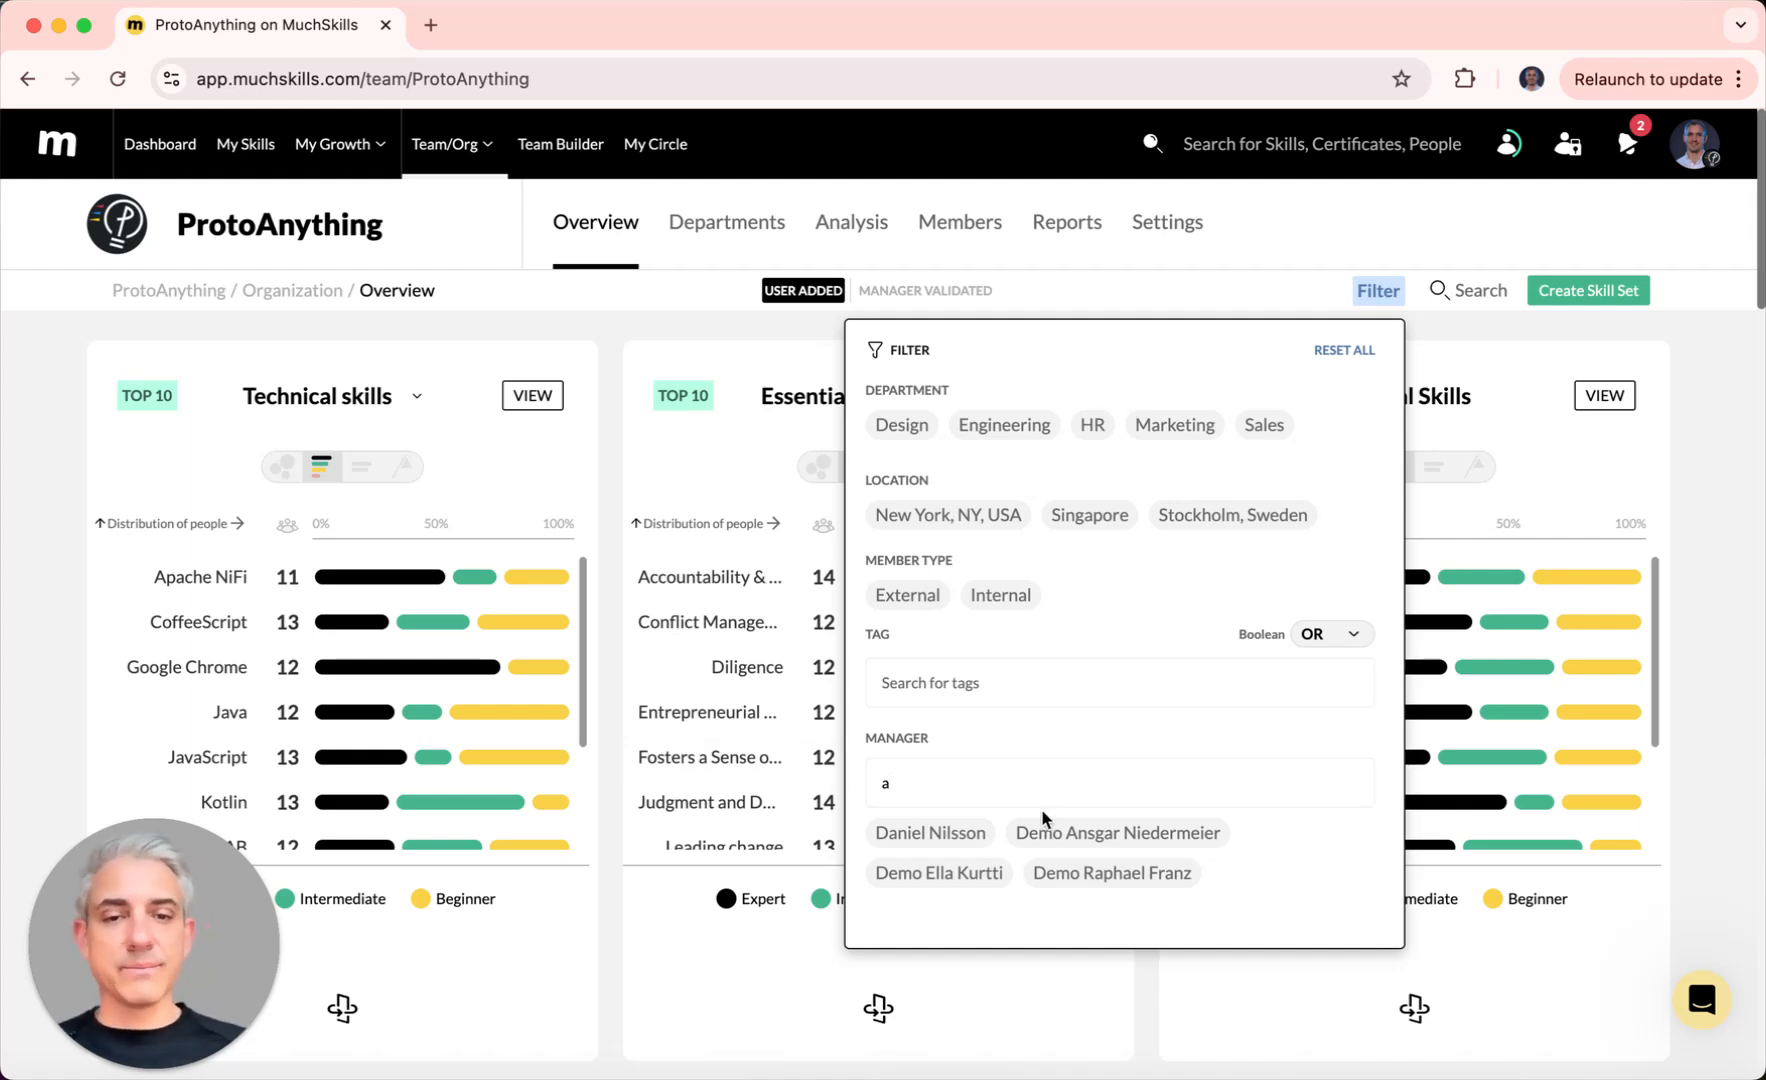
{"action": "left_click", "coordinate": [1095, 838]}
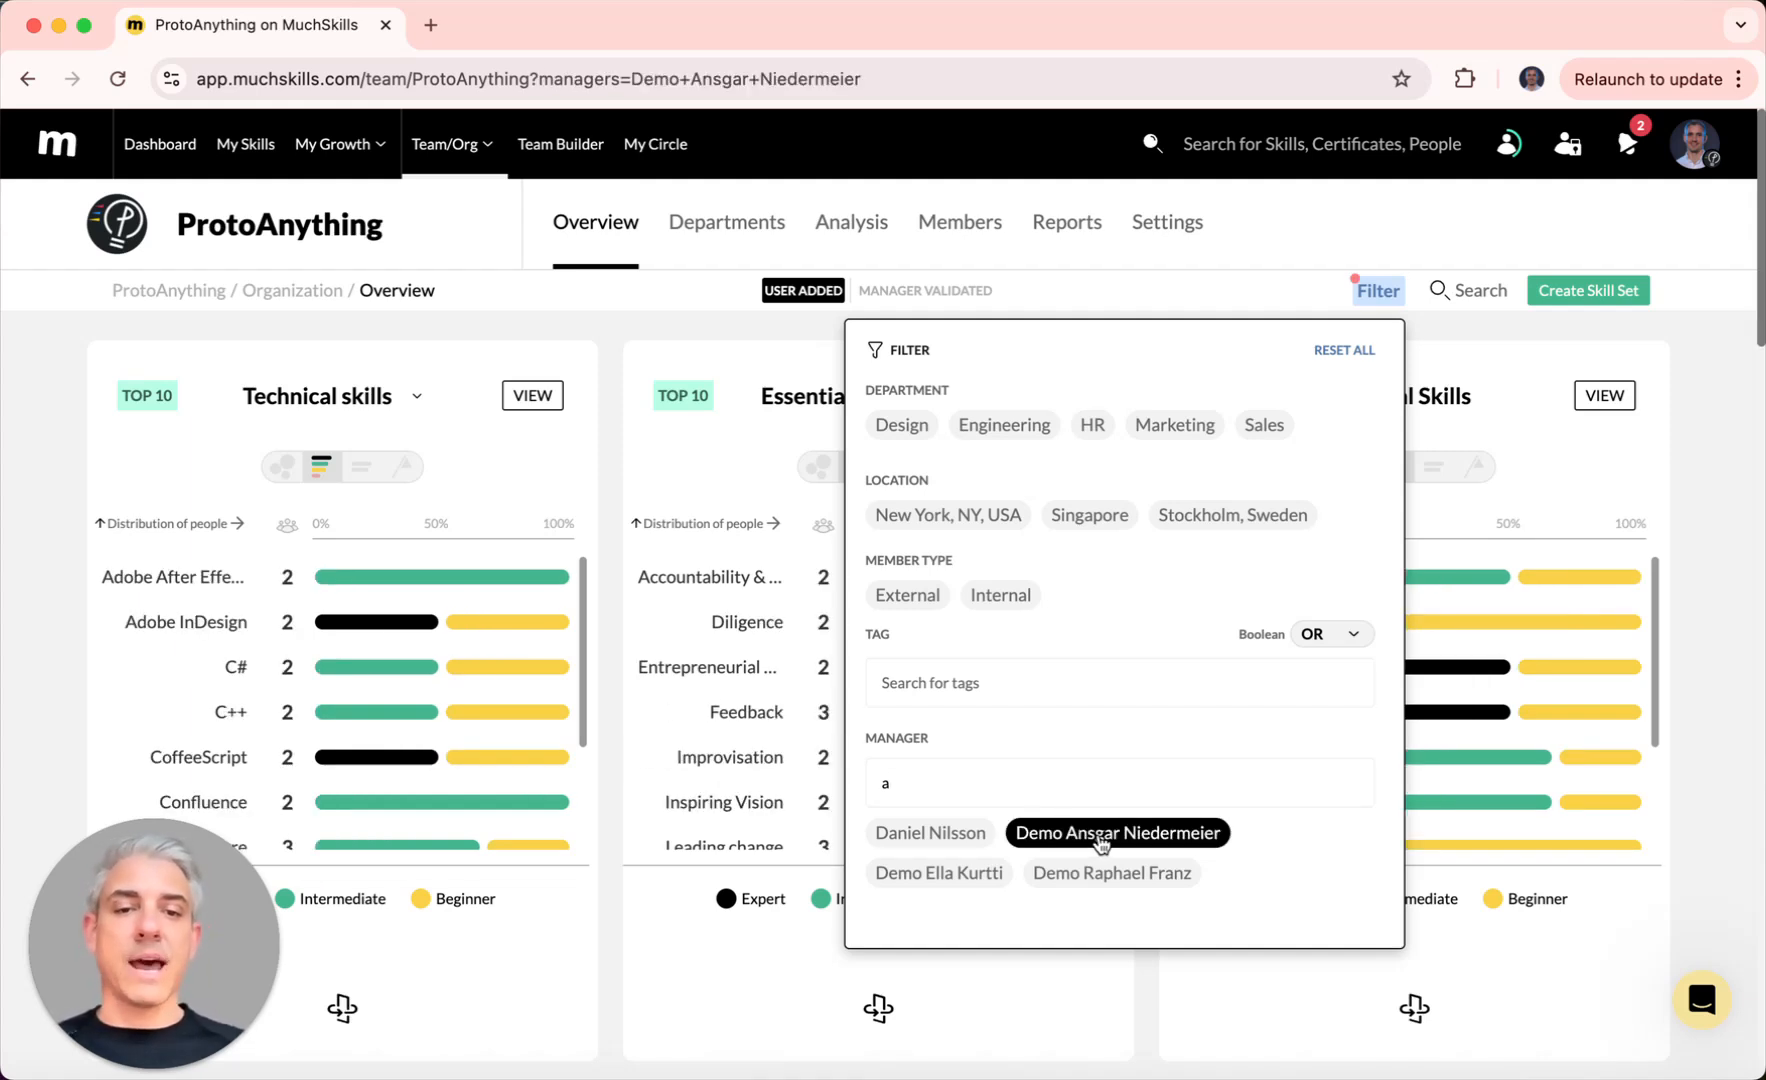
{"action": "left_click", "coordinate": [1693, 522]}
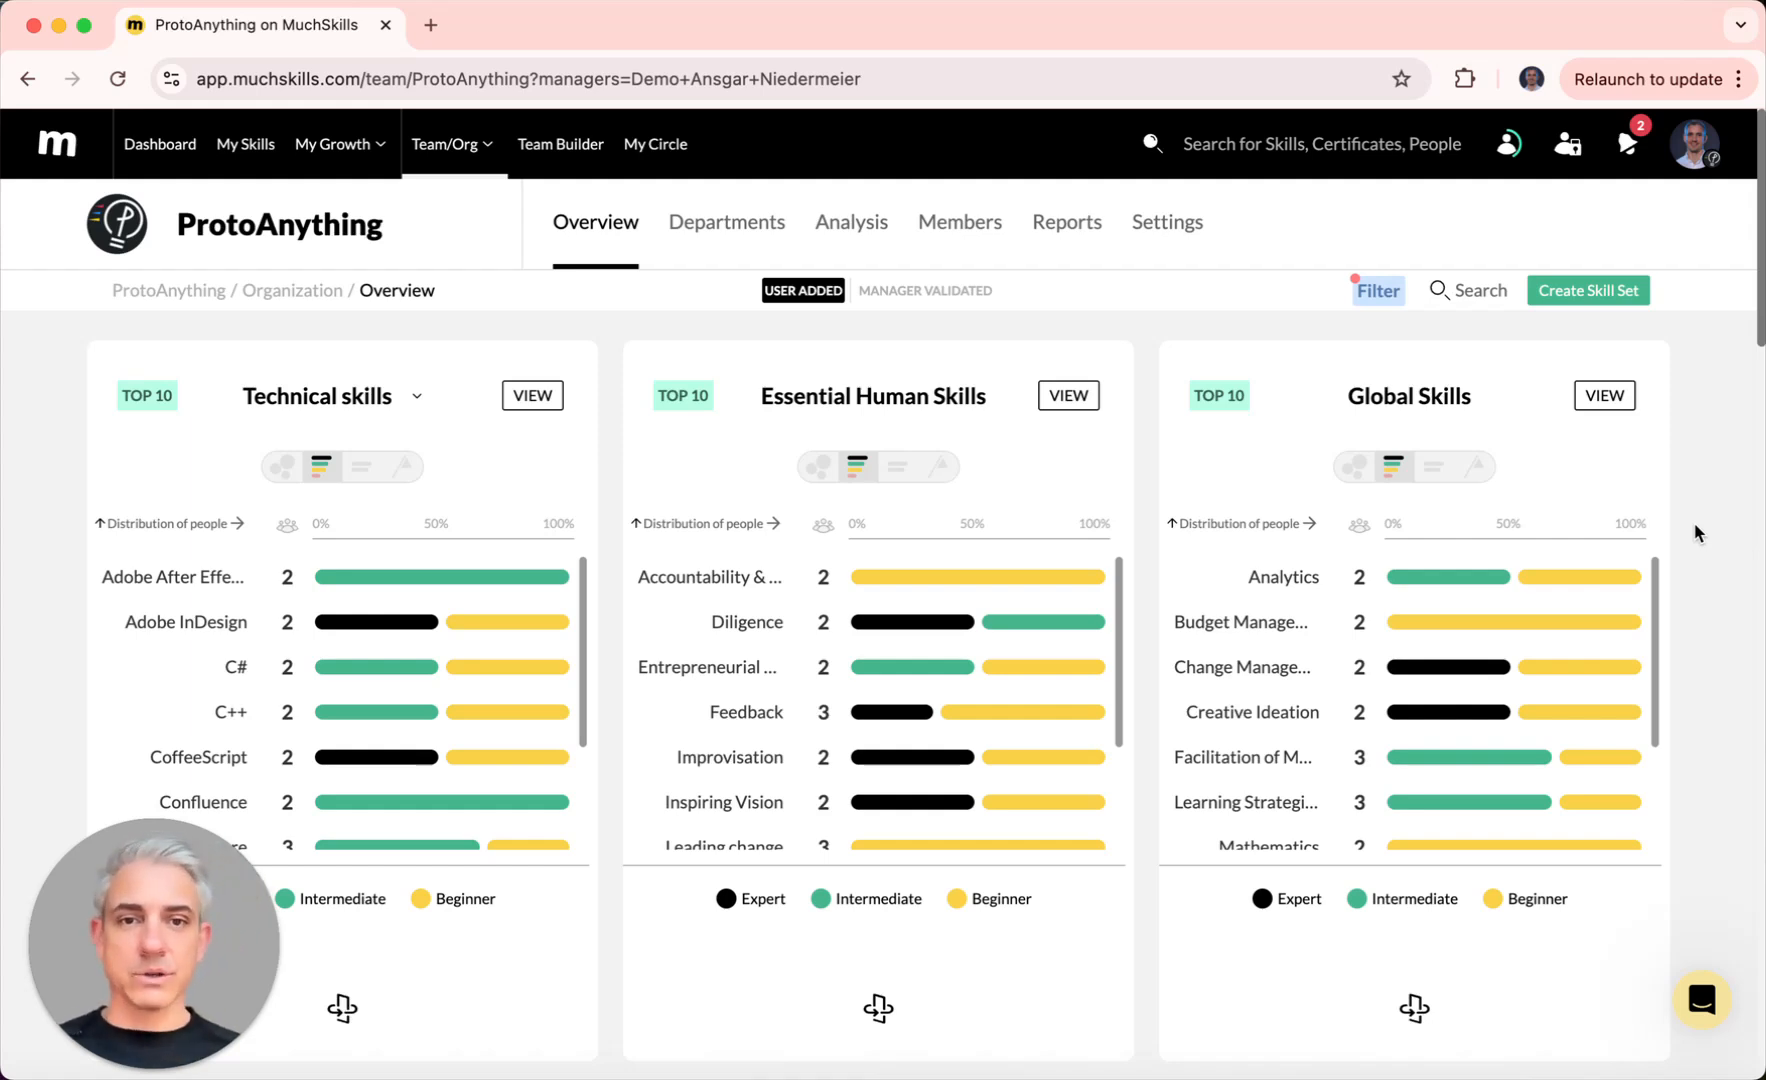
Step: Look through the skill cards for the selected manager's team and reset all filters
{"action": "scroll", "coordinate": [1403, 631], "scroll_direction": "down", "scroll_amount": 2}
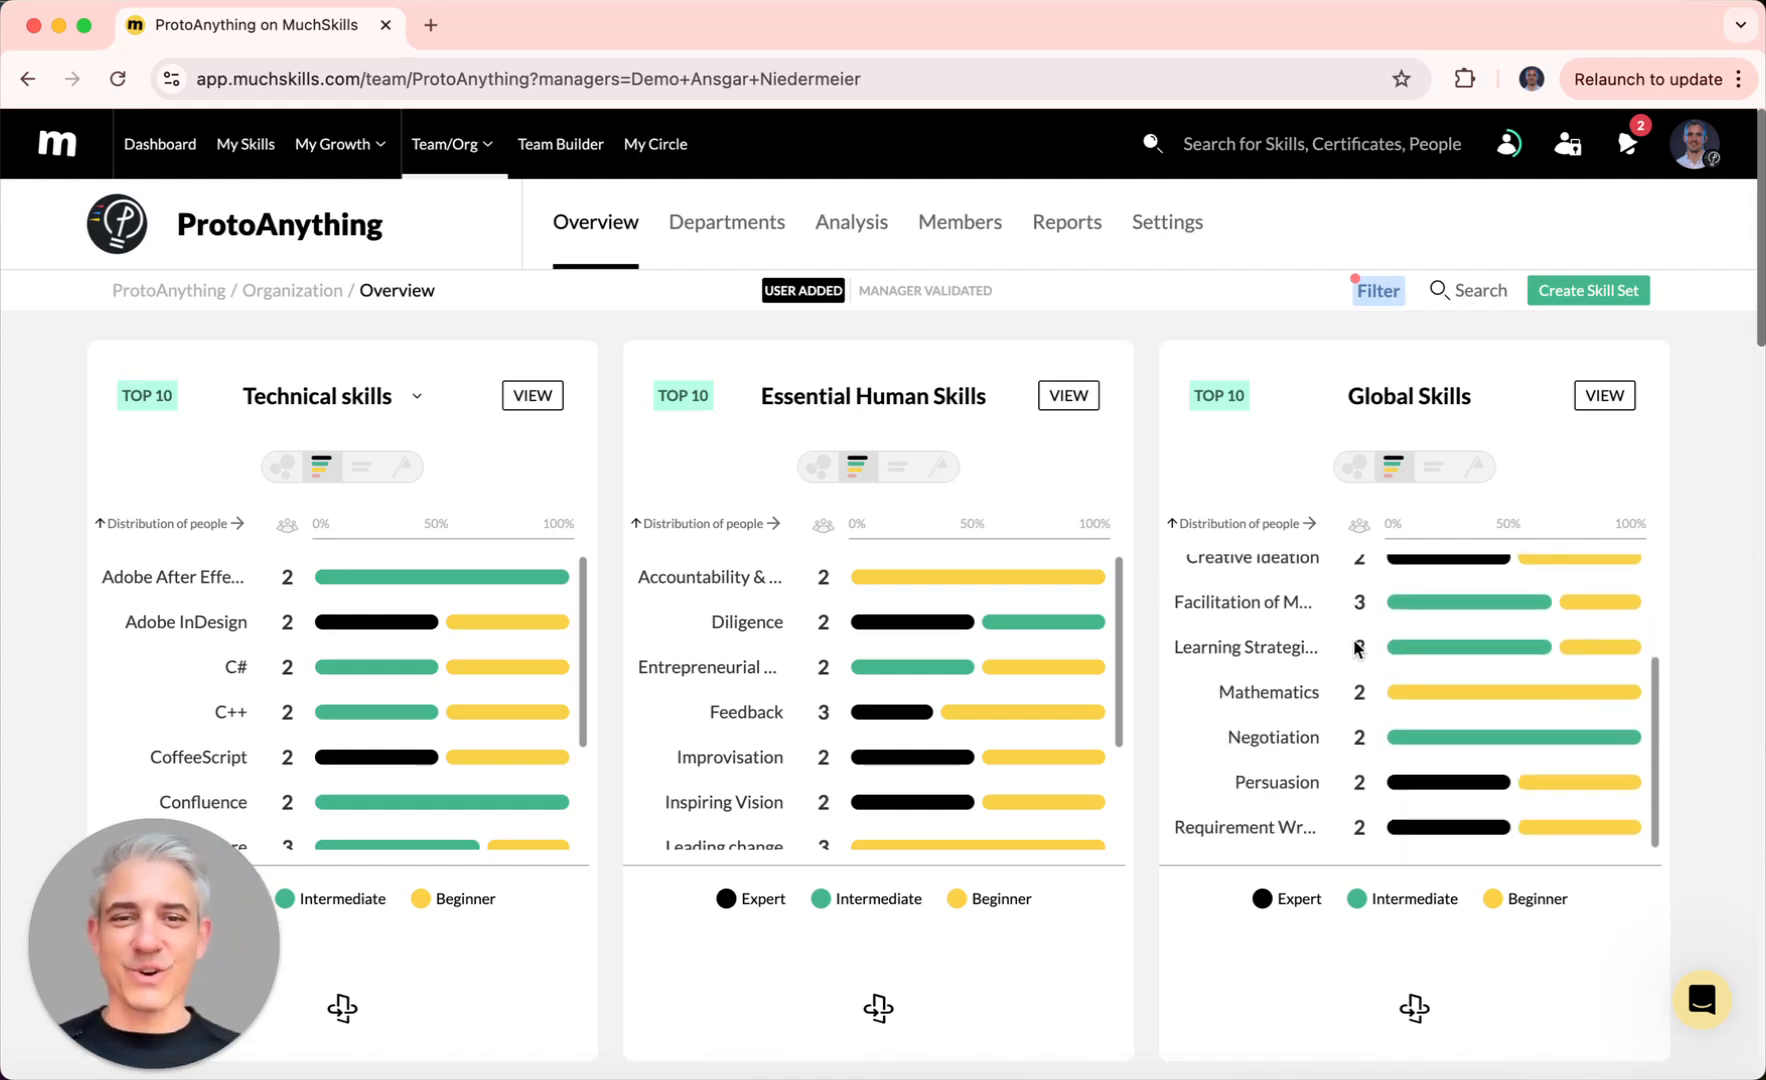
{"action": "scroll", "coordinate": [1117, 705], "scroll_direction": "down", "scroll_amount": 4}
{"action": "scroll", "coordinate": [1115, 698], "scroll_direction": "down", "scroll_amount": 18}
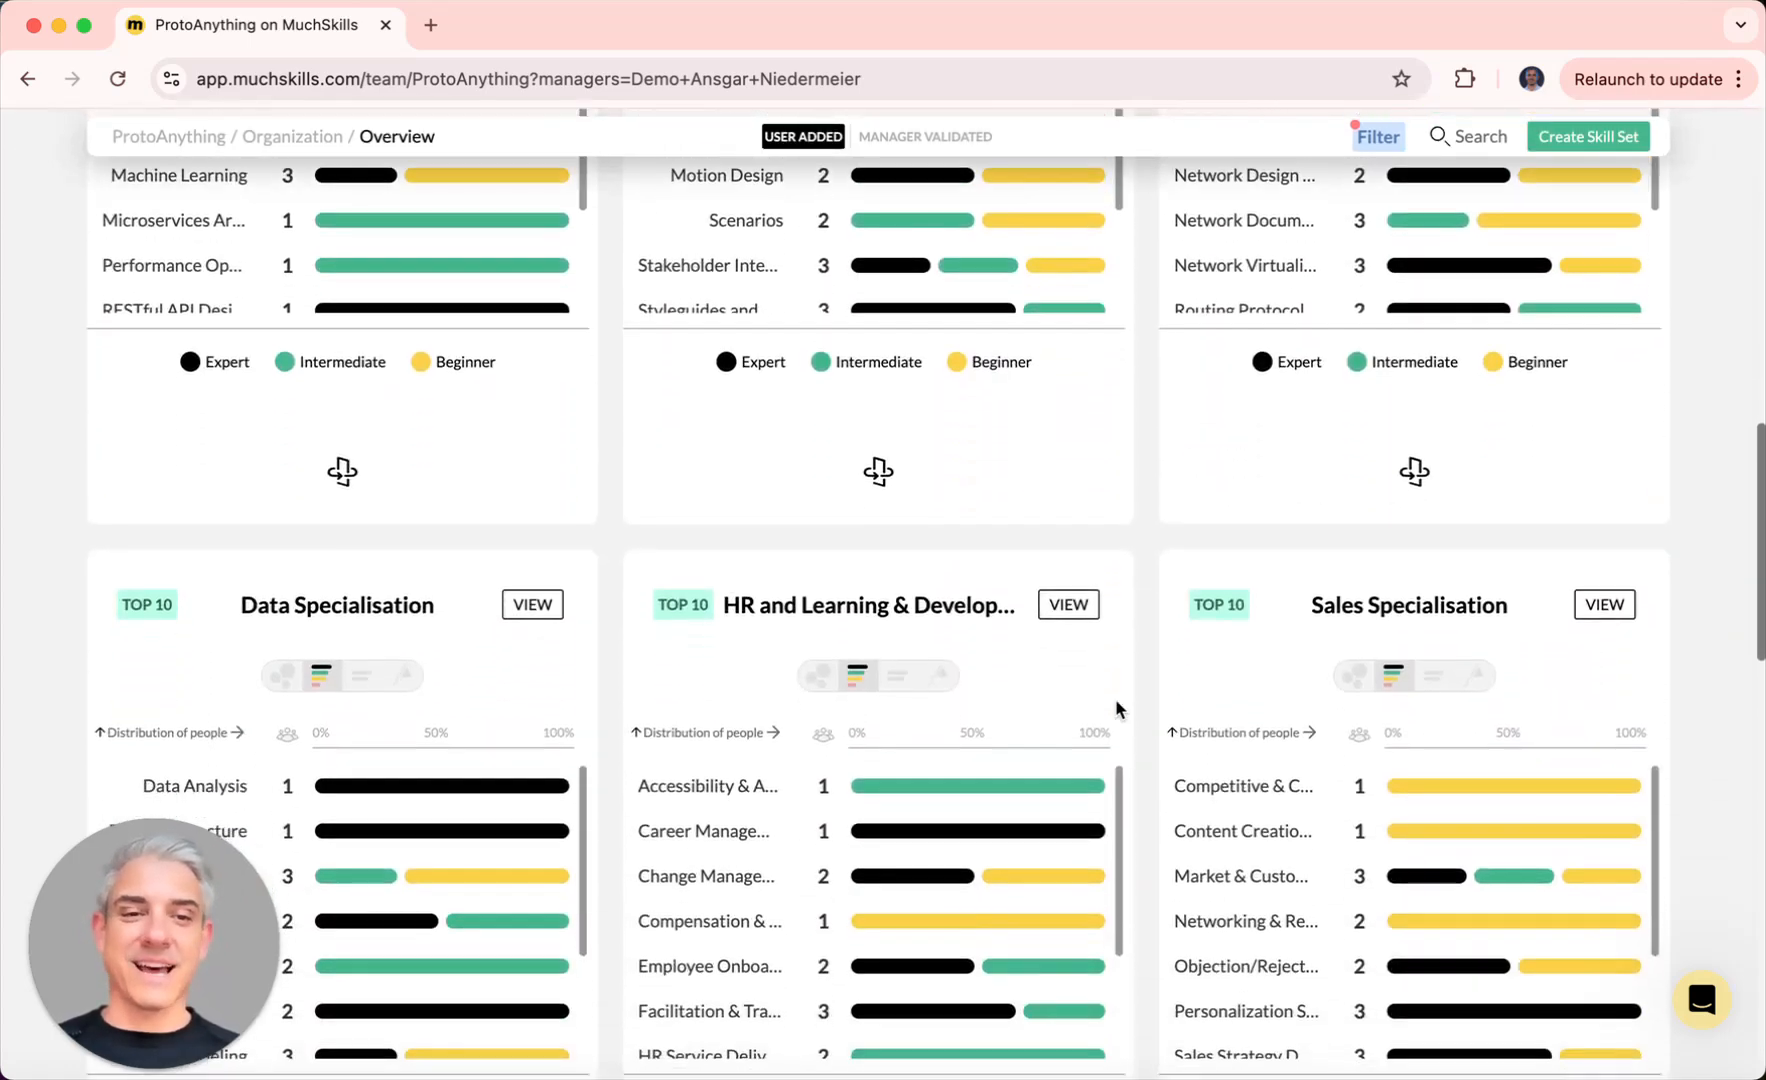
{"action": "scroll", "coordinate": [1115, 691], "scroll_direction": "up", "scroll_amount": 20}
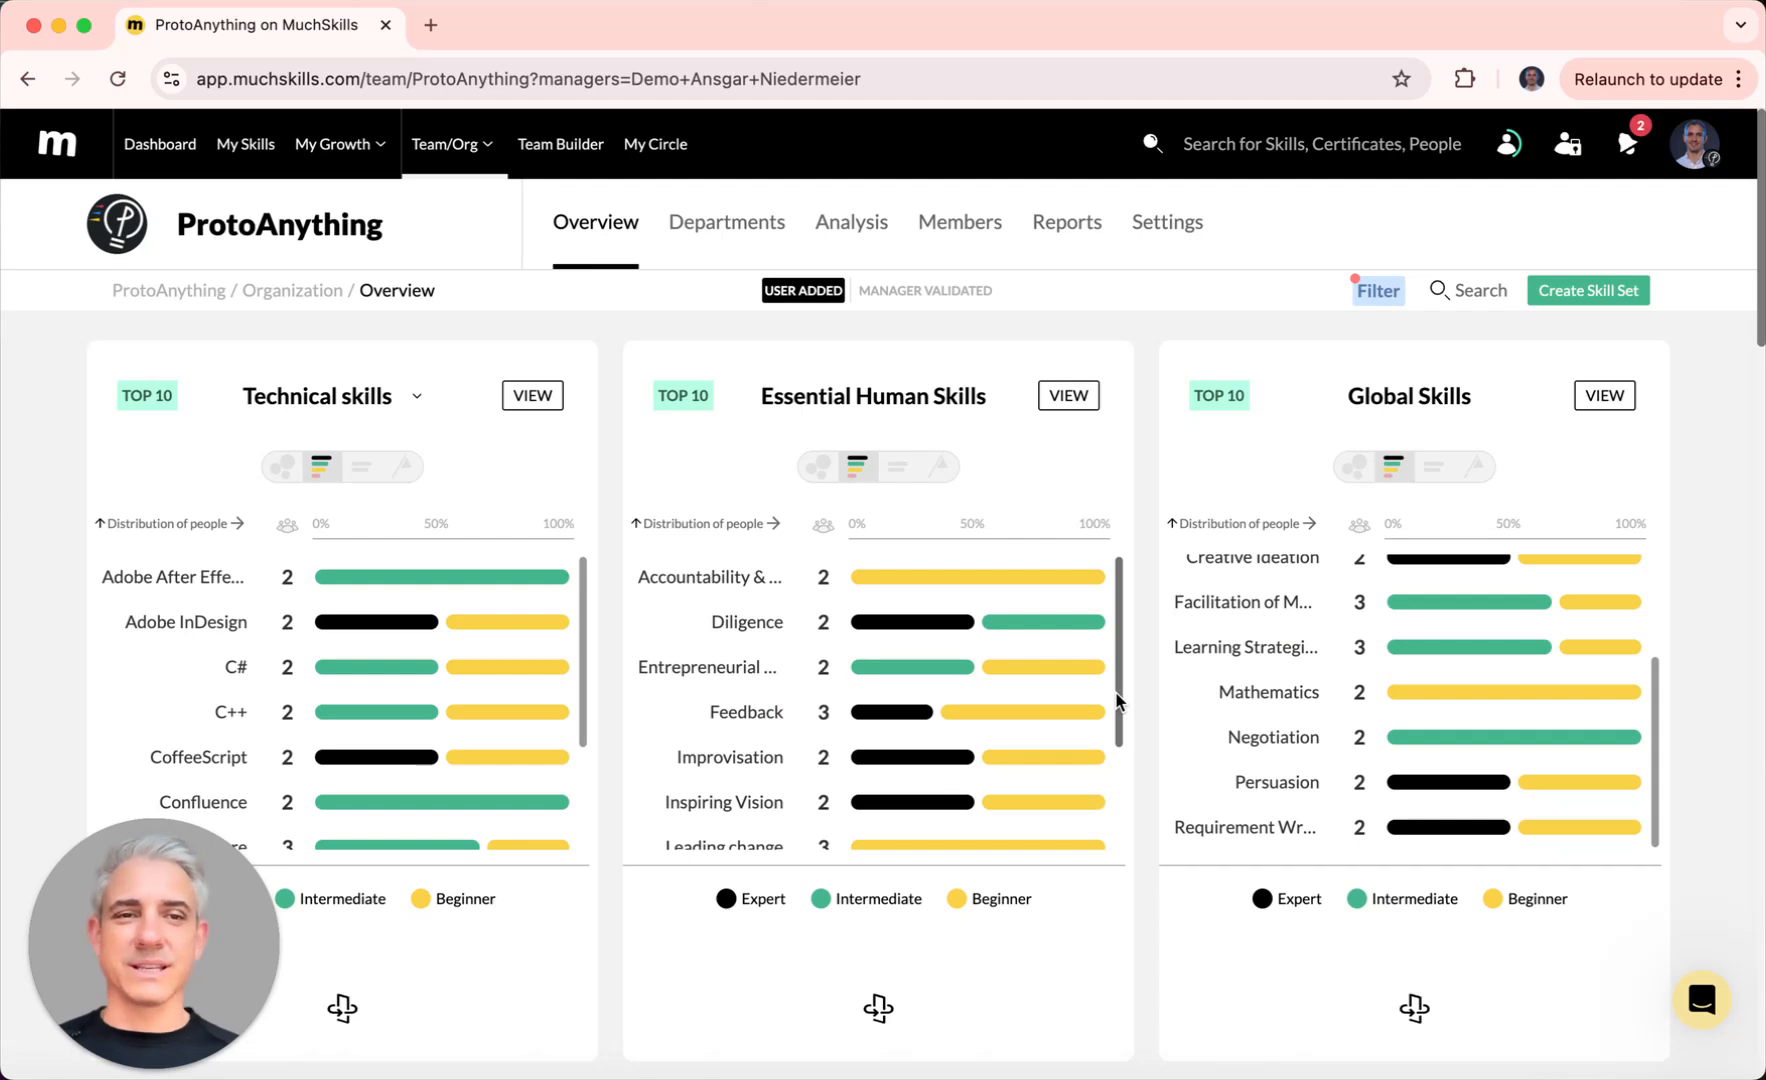
{"action": "left_click", "coordinate": [1383, 290]}
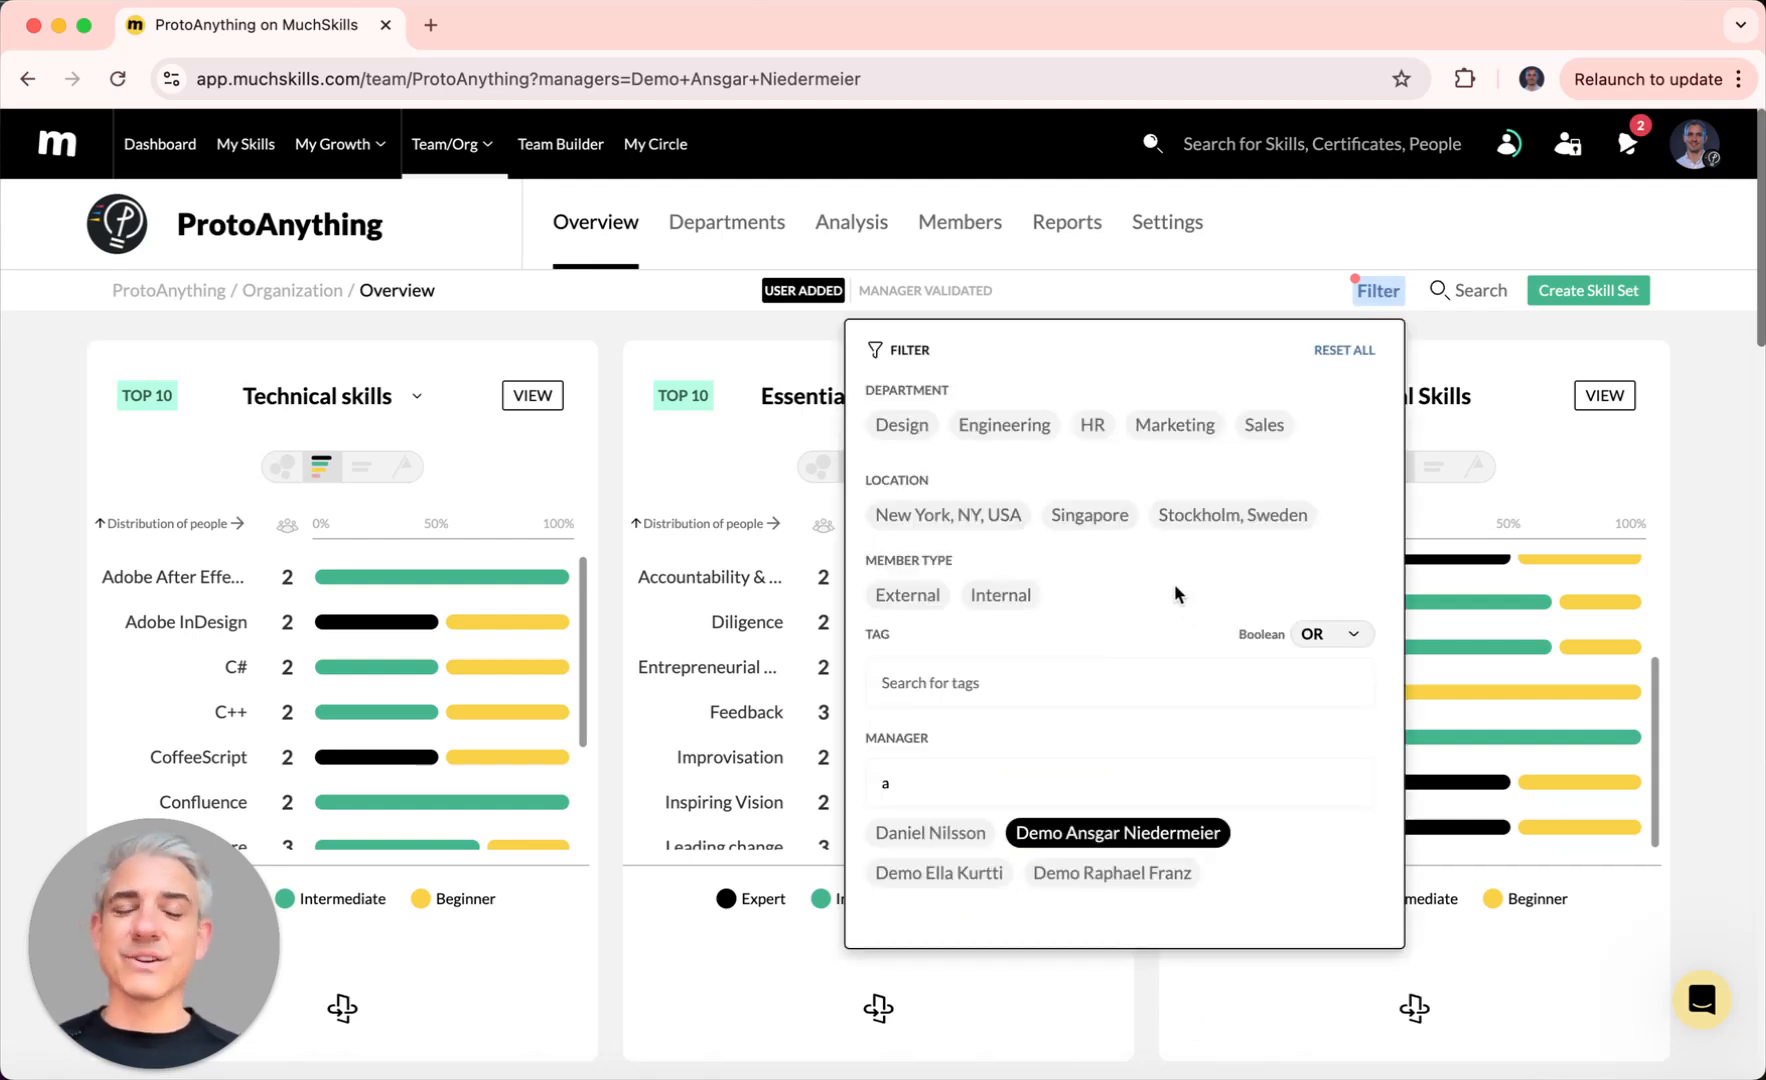
{"action": "left_click", "coordinate": [1355, 350]}
{"action": "left_click", "coordinate": [1440, 333]}
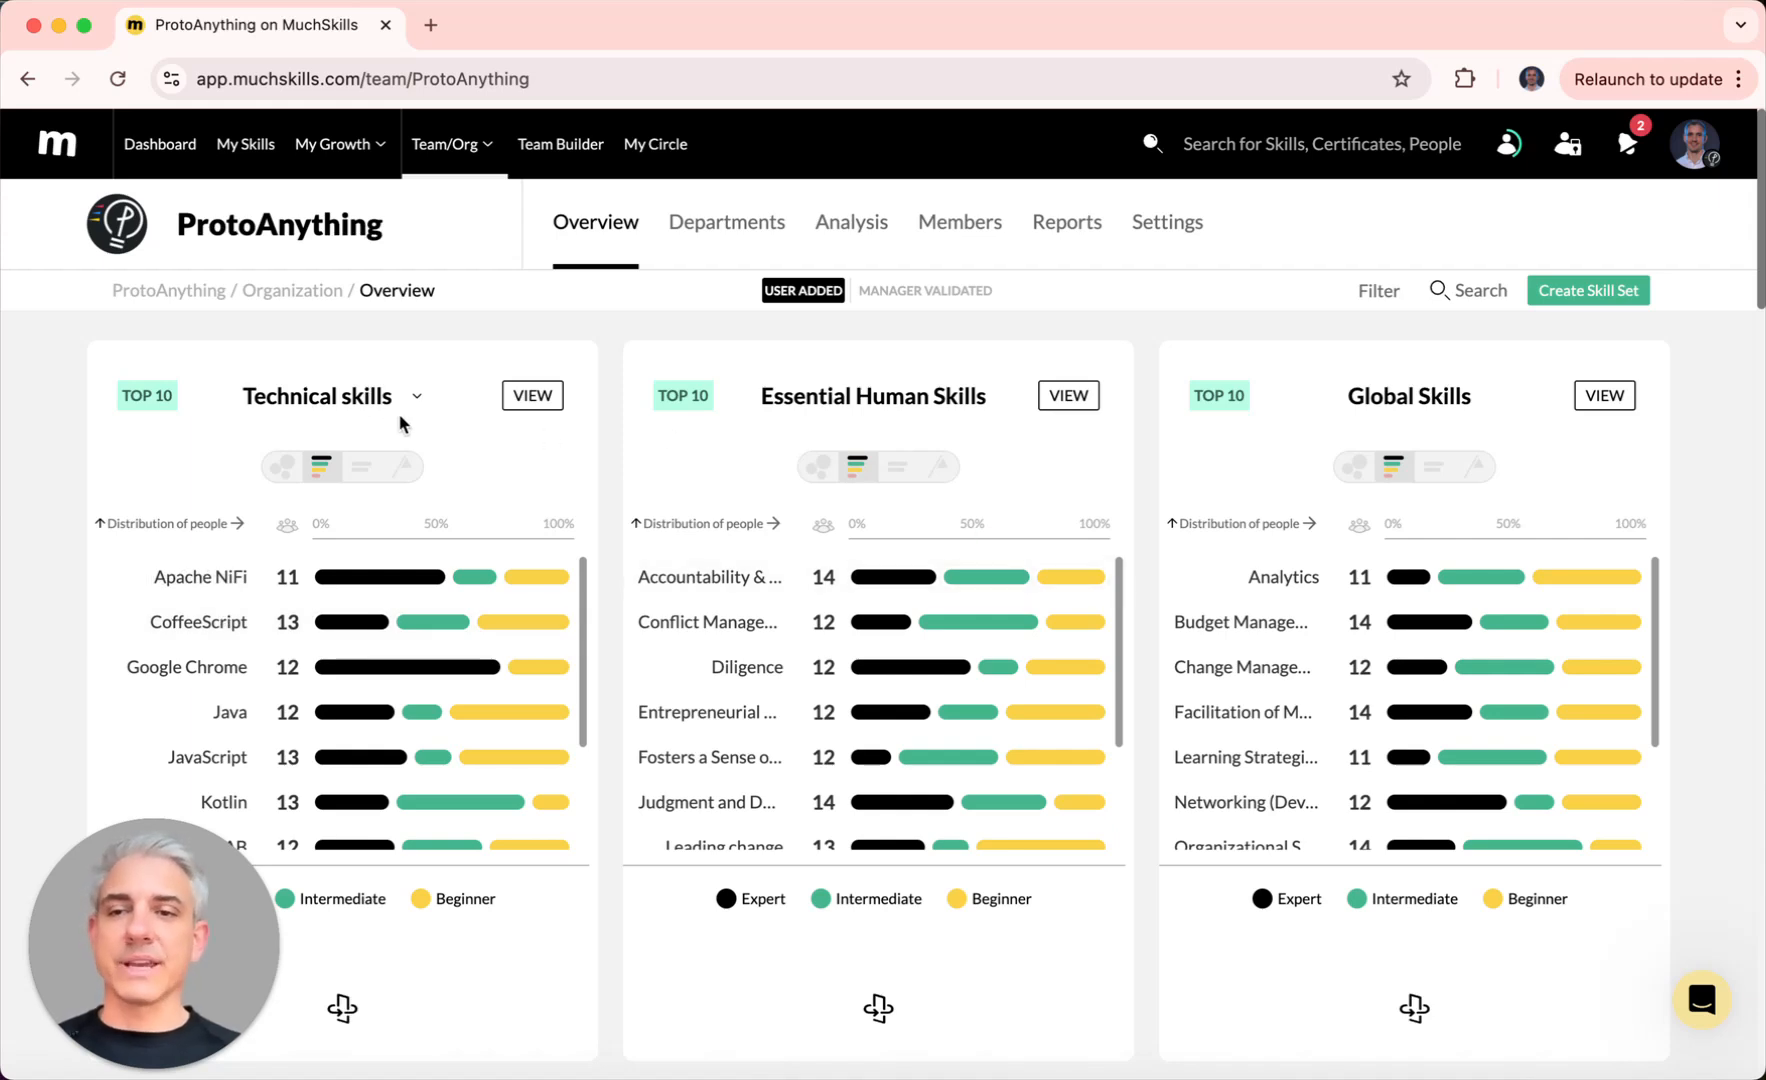
Step: Open the detailed view of the Technical skills category
{"action": "left_click", "coordinate": [546, 401]}
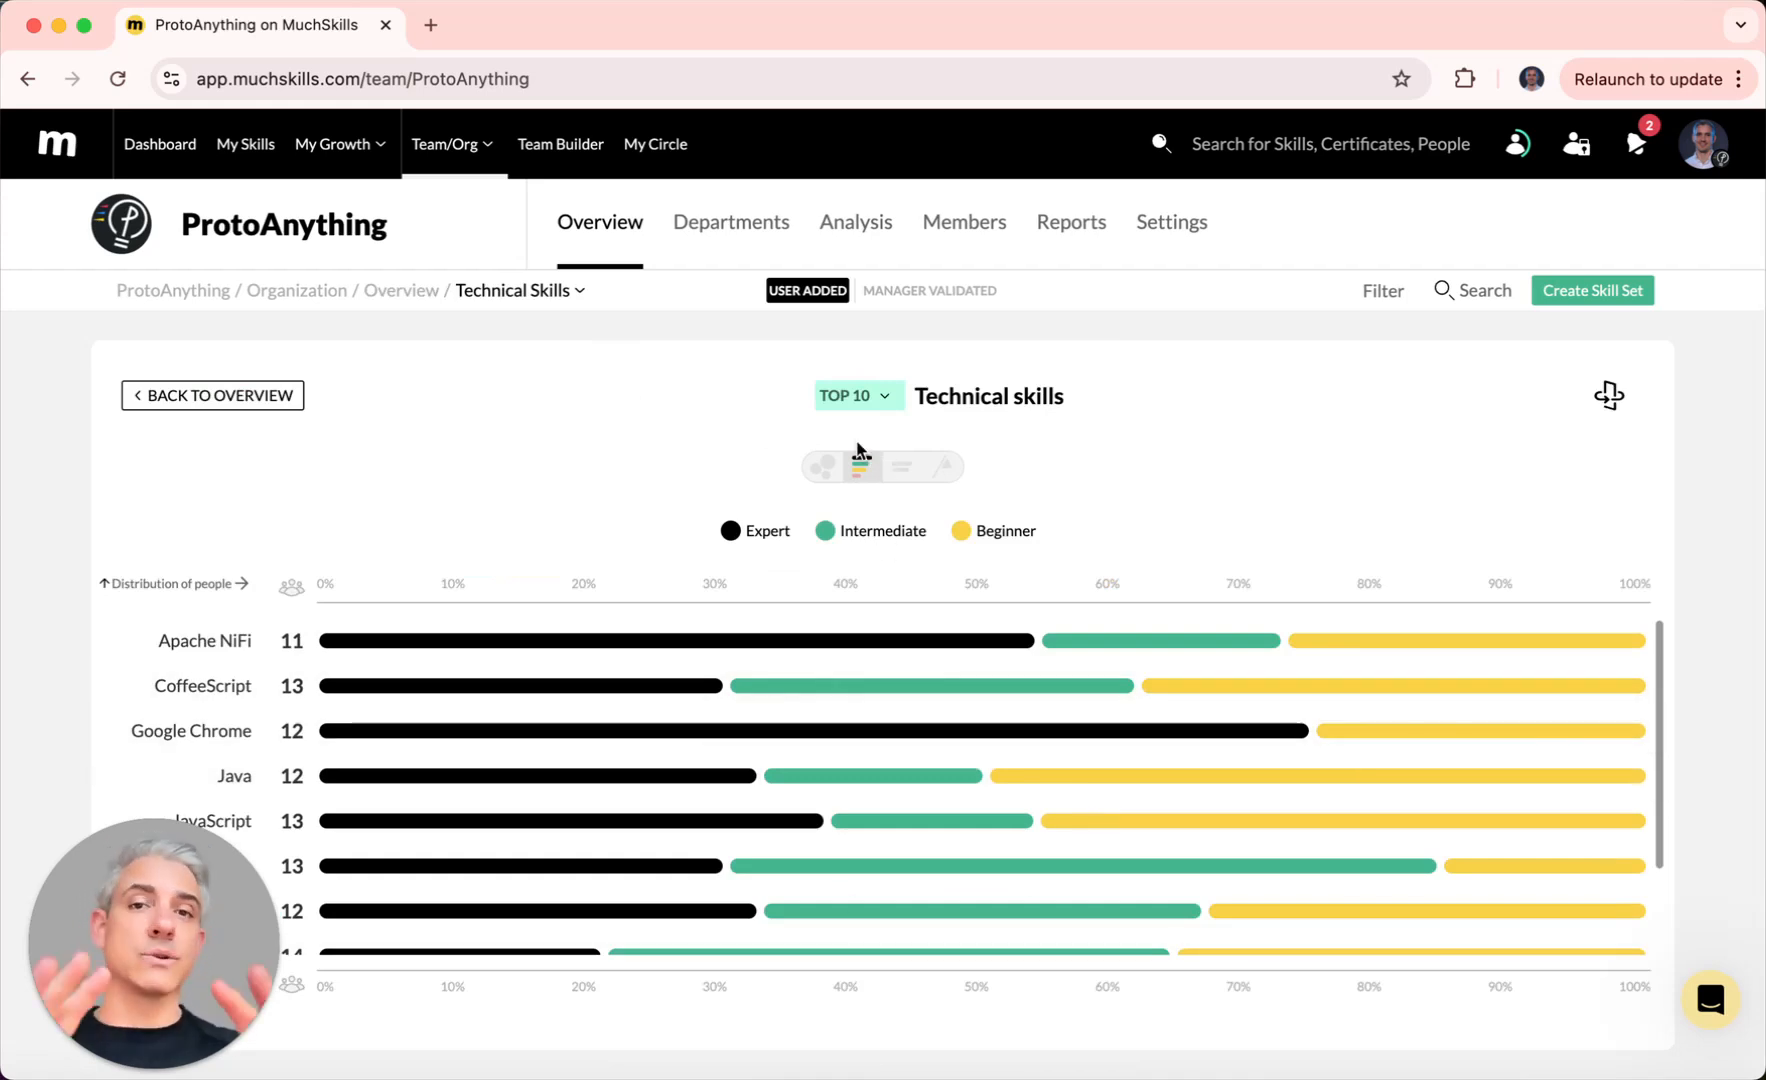
Step: Show the top 20 technical skills and look through the expanded list
{"action": "left_click", "coordinate": [883, 400]}
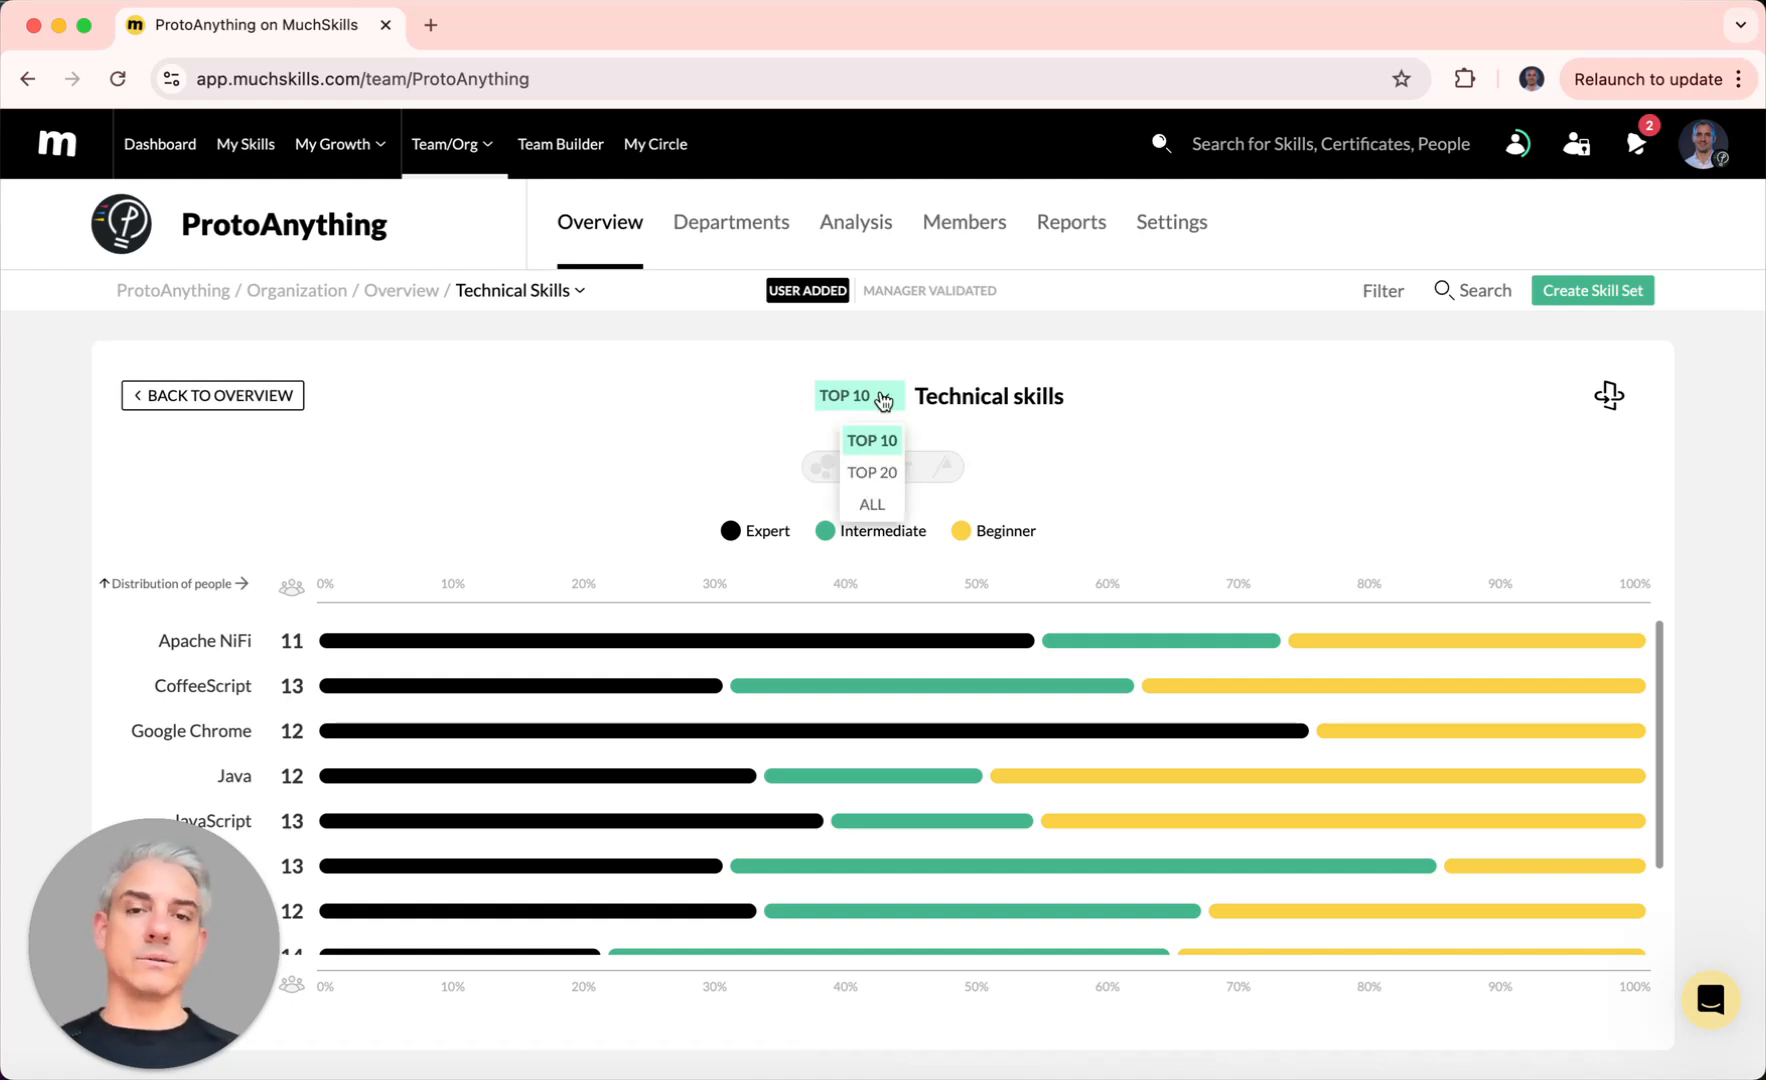
{"action": "left_click", "coordinate": [872, 474]}
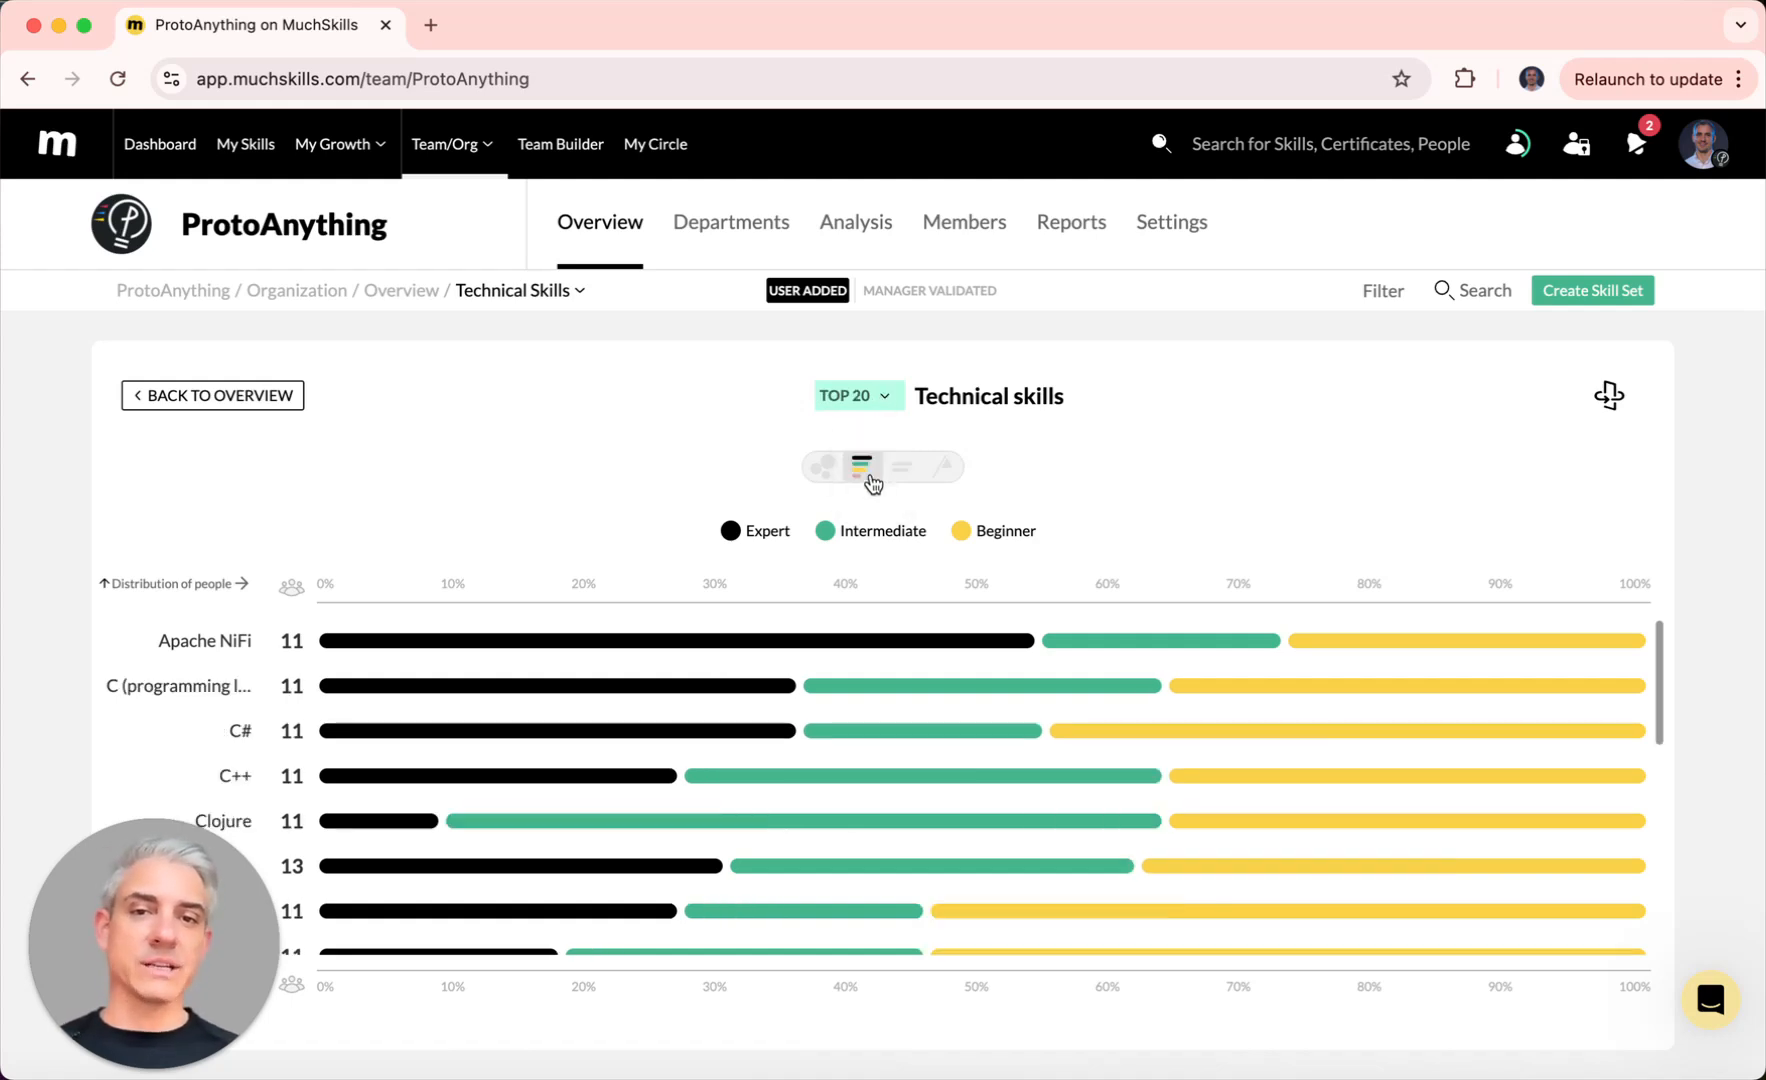
{"action": "scroll", "coordinate": [605, 672], "scroll_direction": "down", "scroll_amount": 5}
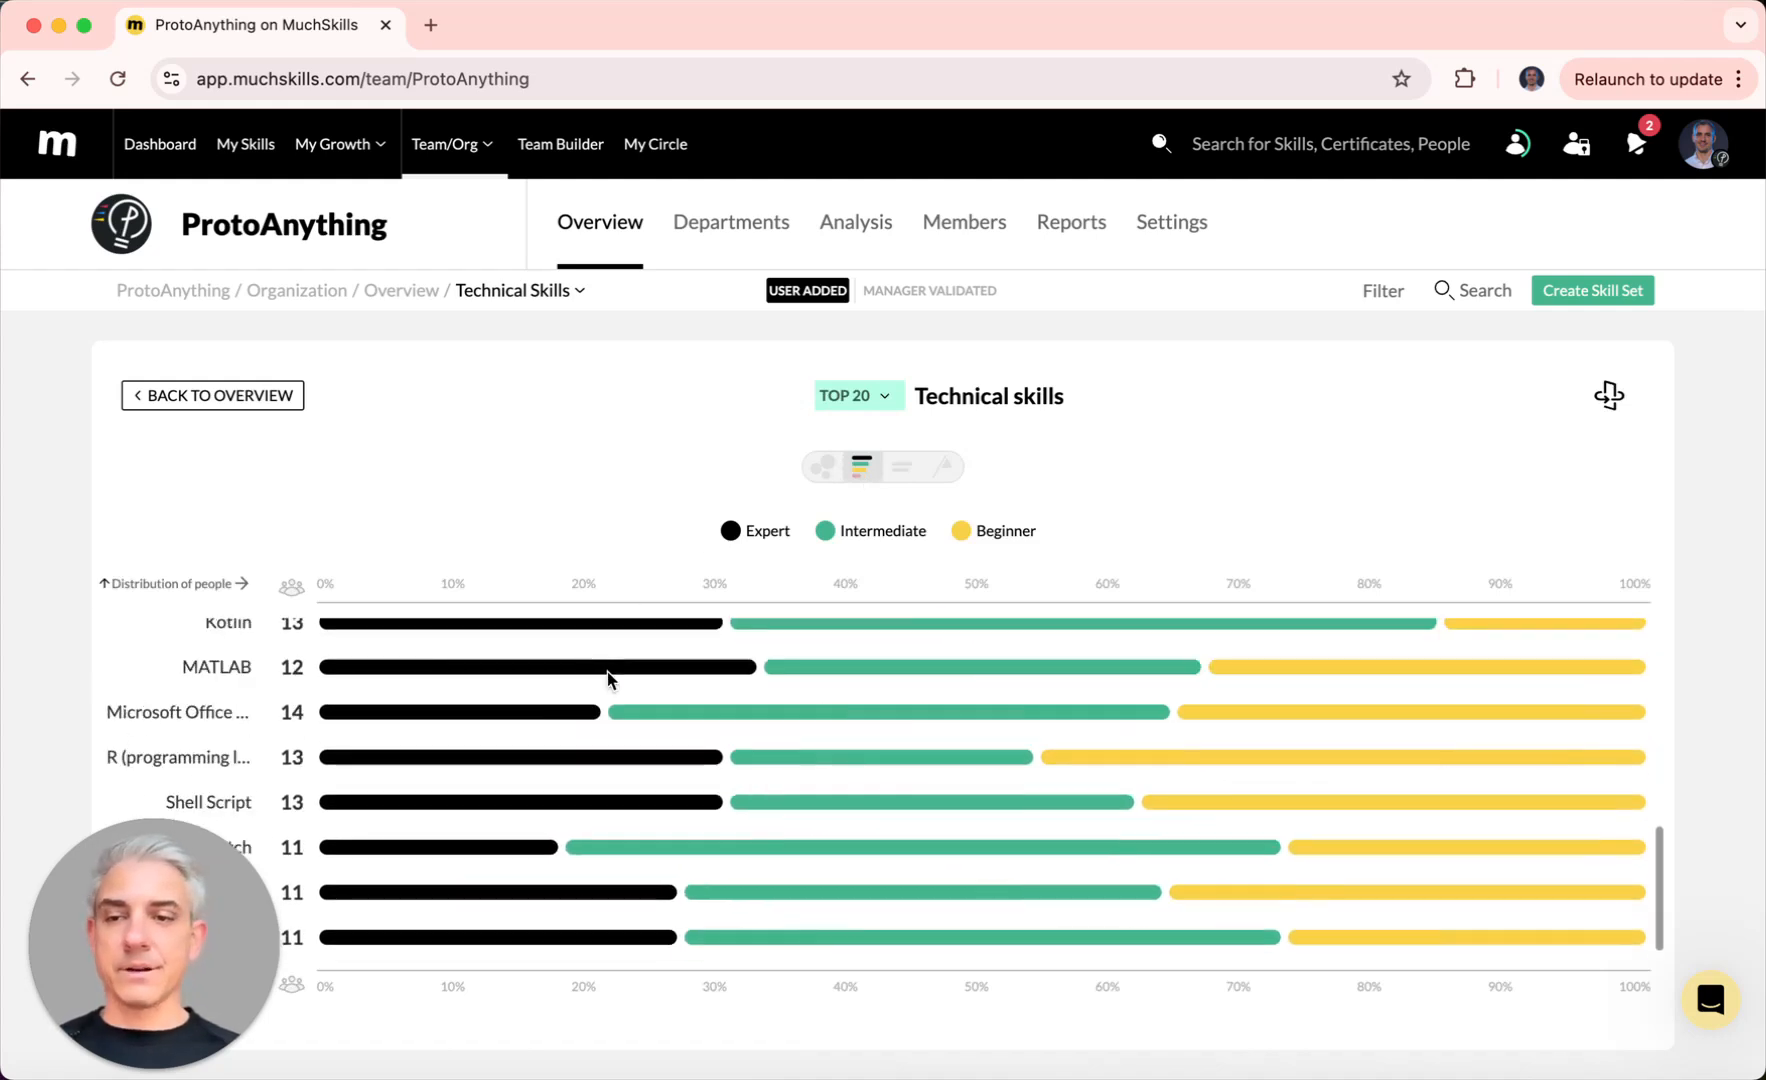
{"action": "scroll", "coordinate": [607, 671], "scroll_direction": "up", "scroll_amount": 5}
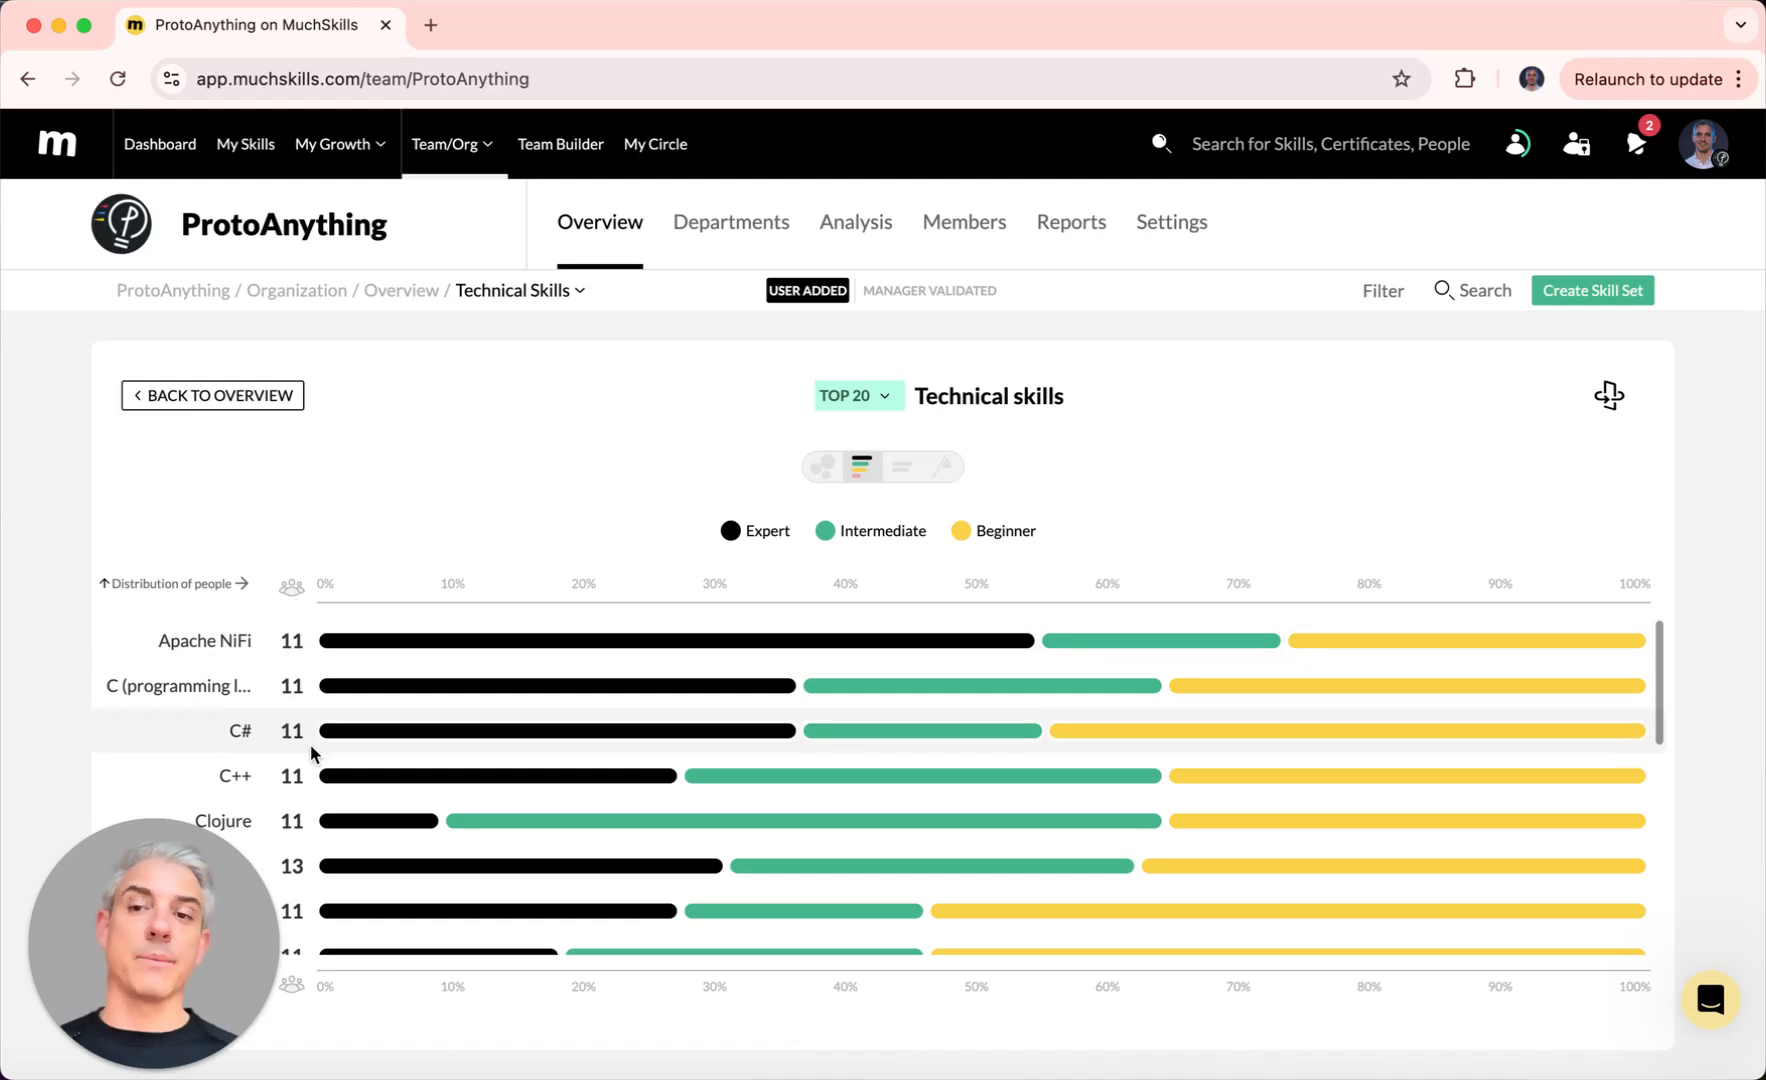
Step: Compare the technical skills as bubbles, all-level bars, expert-and-intermediate bars and learning-preference bars, looking through the learning-preference list
{"action": "left_click", "coordinate": [822, 466]}
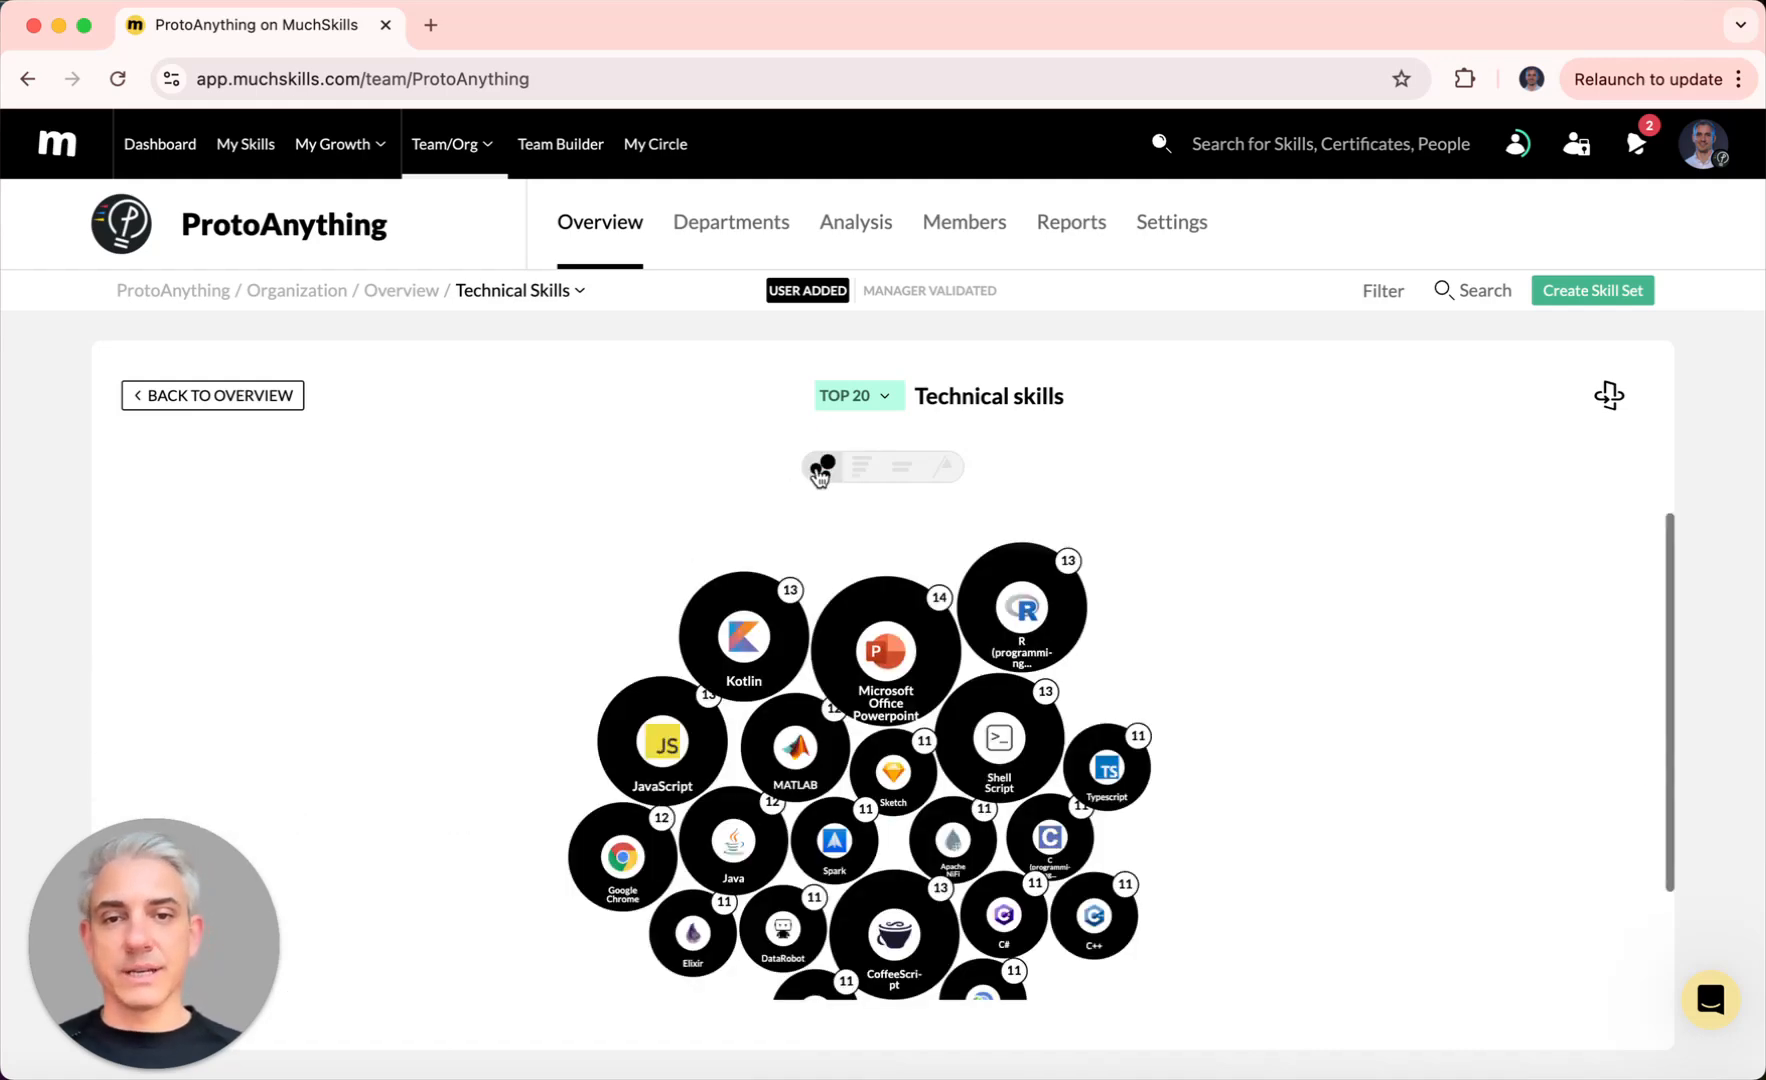
{"action": "left_click", "coordinate": [874, 468]}
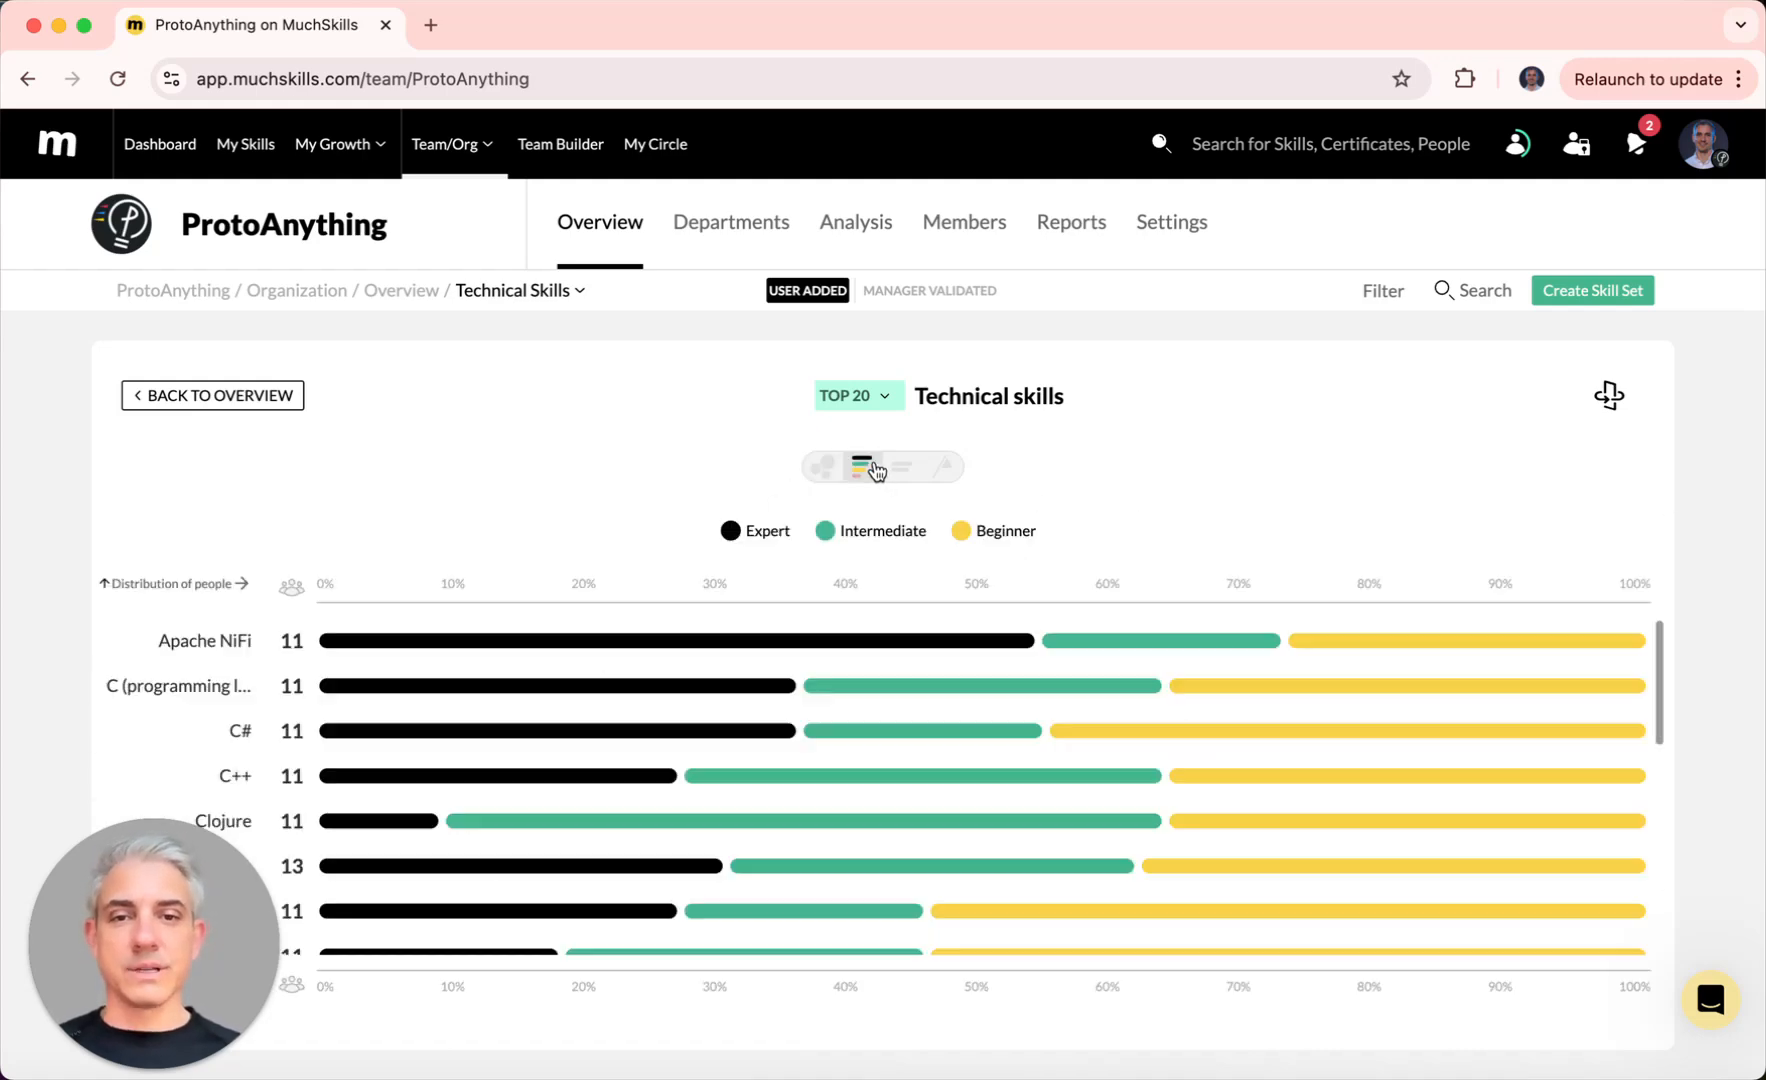
{"action": "left_click", "coordinate": [901, 466]}
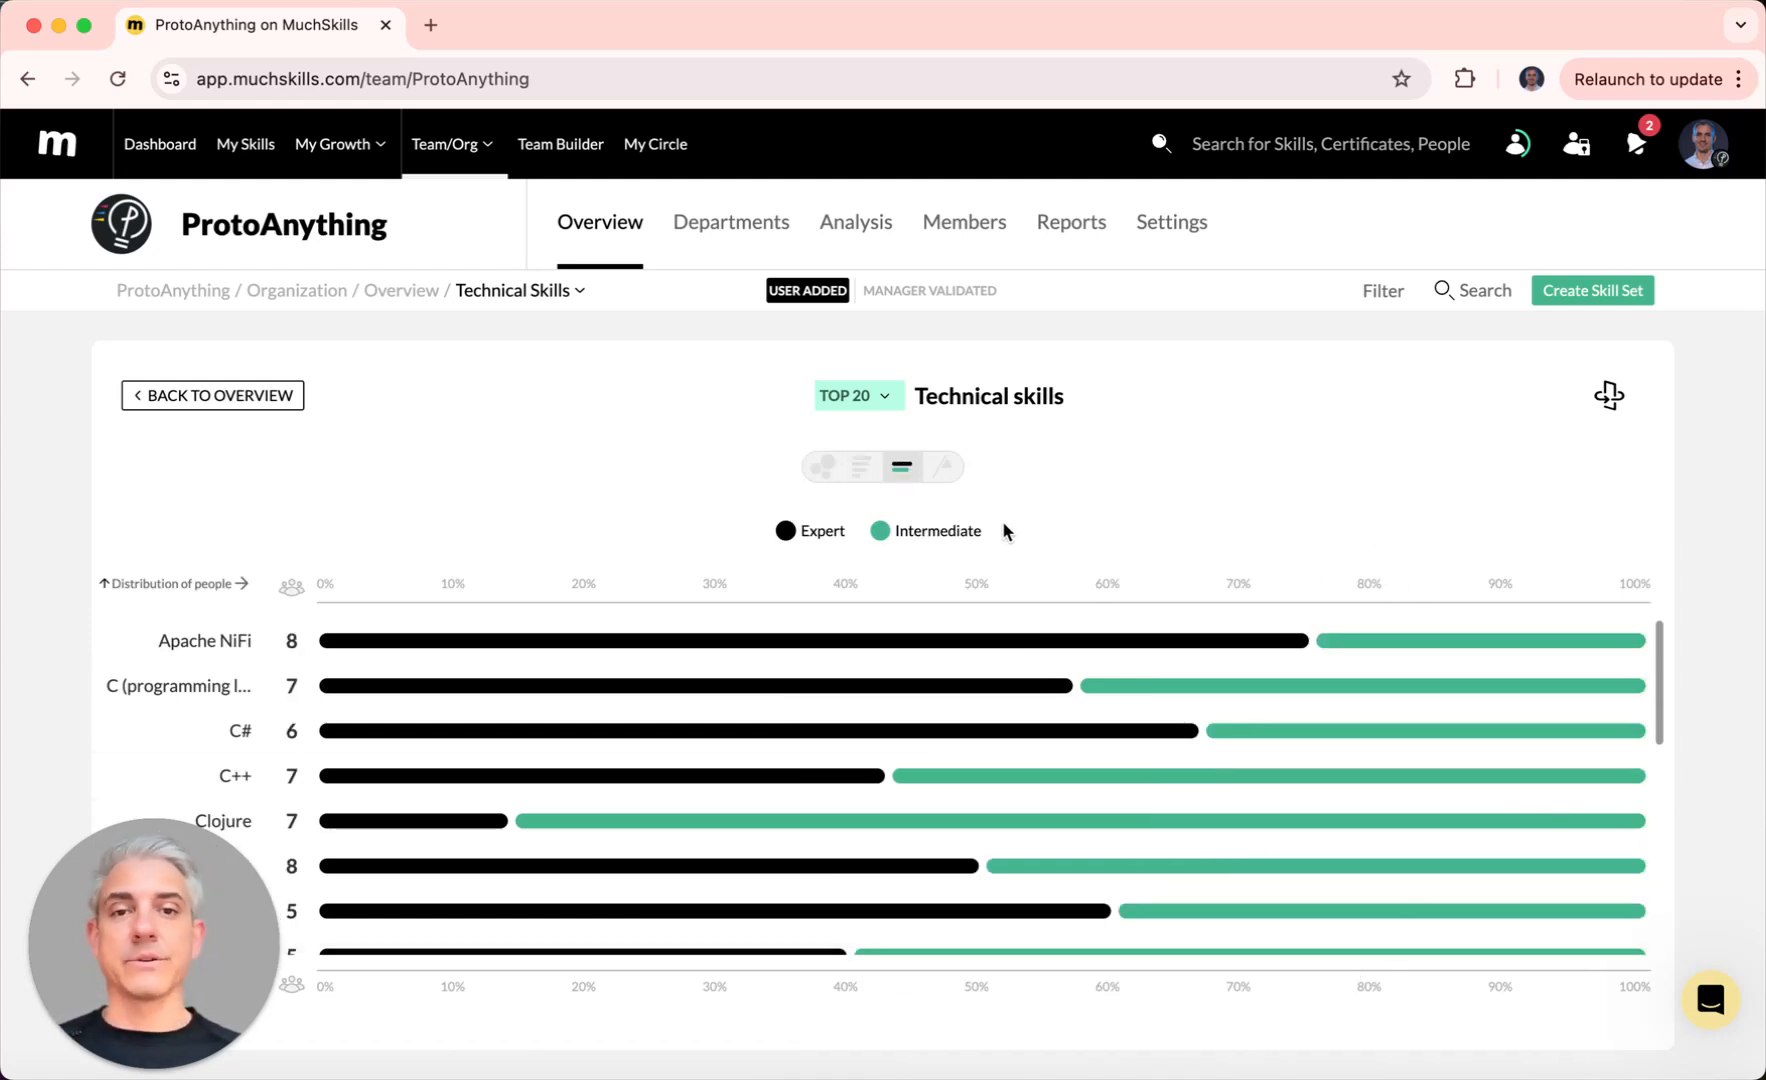
{"action": "left_click", "coordinate": [953, 467]}
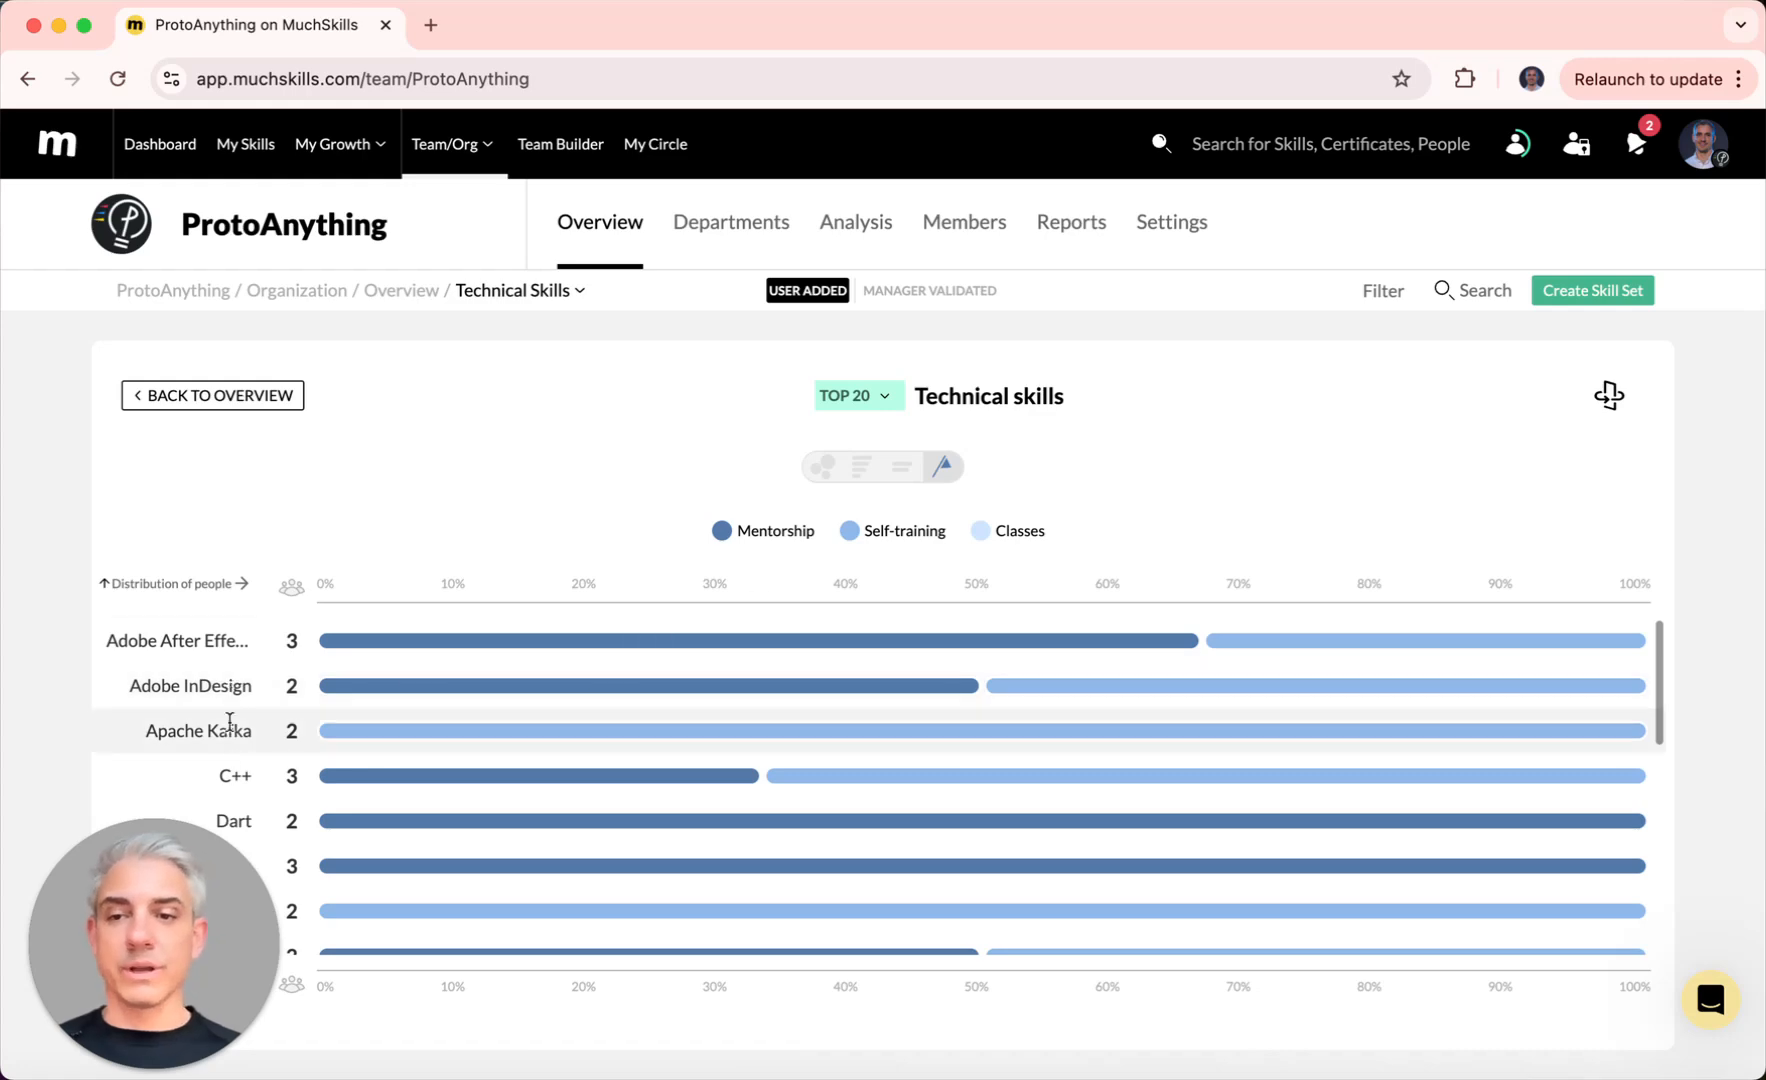
{"action": "scroll", "coordinate": [658, 838], "scroll_direction": "down", "scroll_amount": 4}
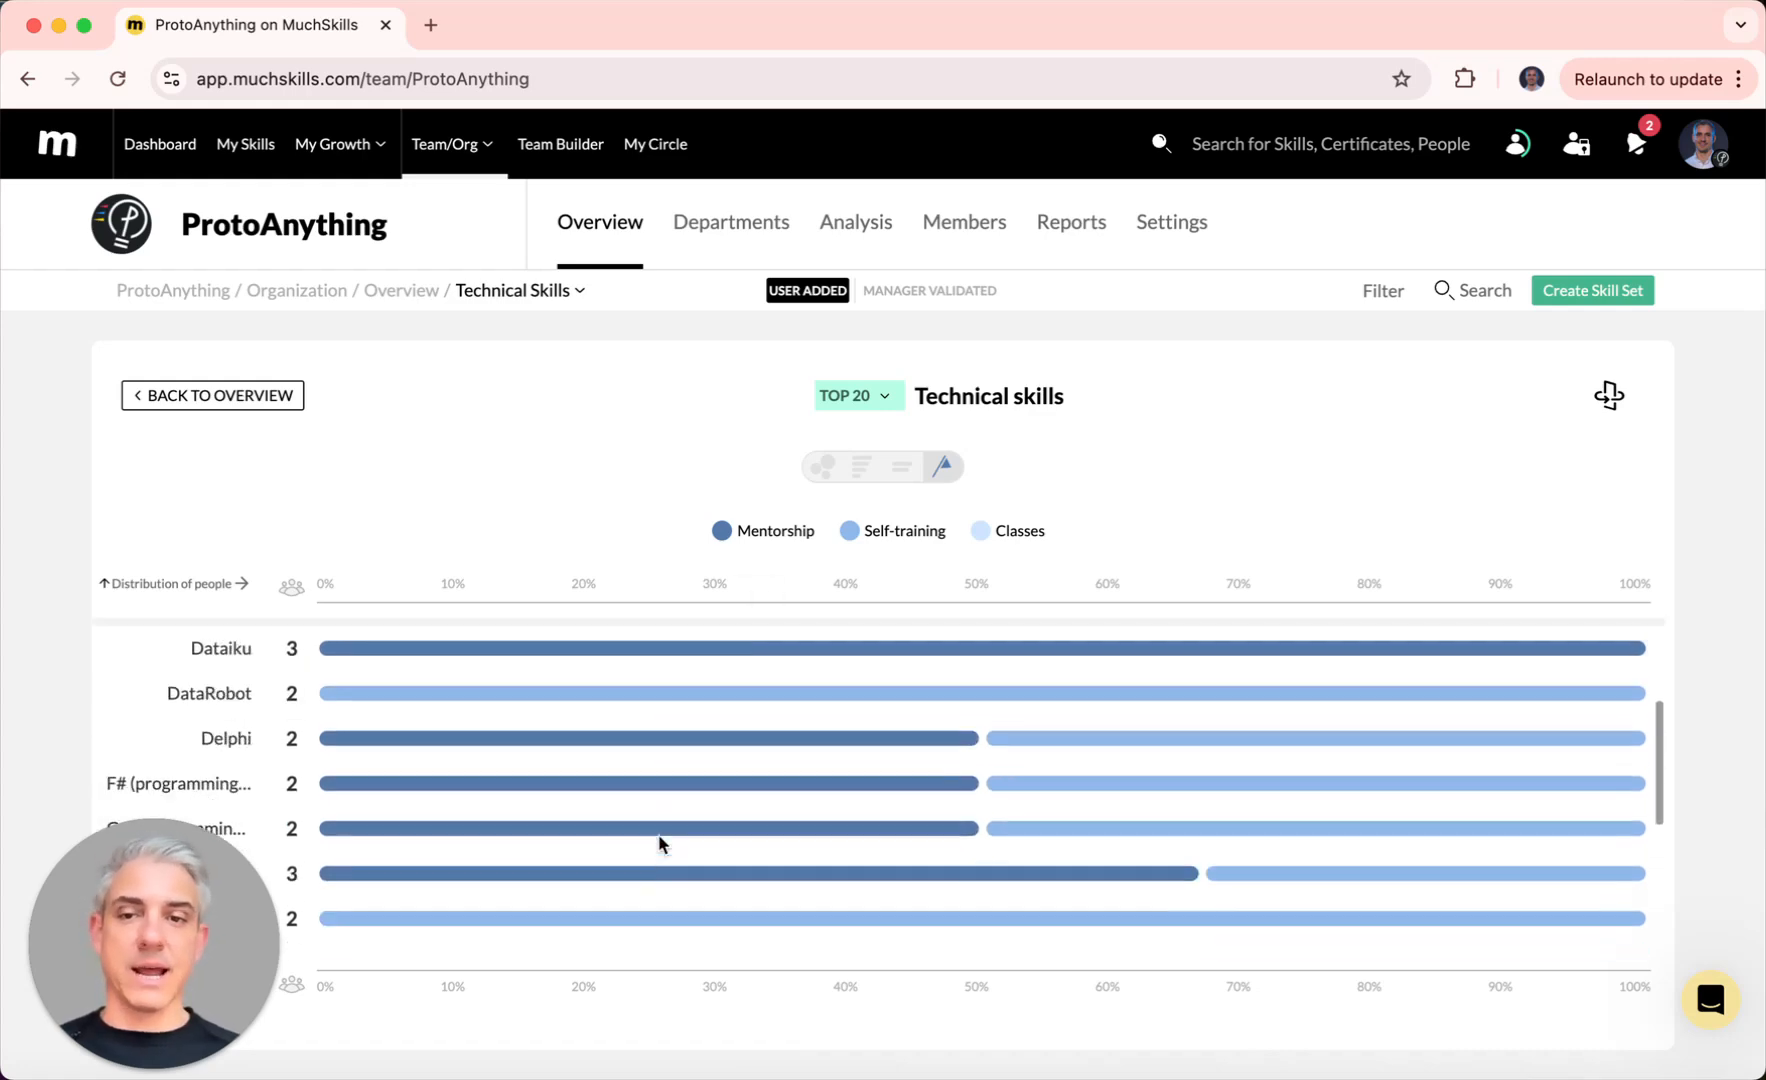
{"action": "scroll", "coordinate": [658, 843], "scroll_direction": "down", "scroll_amount": 3}
{"action": "scroll", "coordinate": [658, 843], "scroll_direction": "up", "scroll_amount": 8}
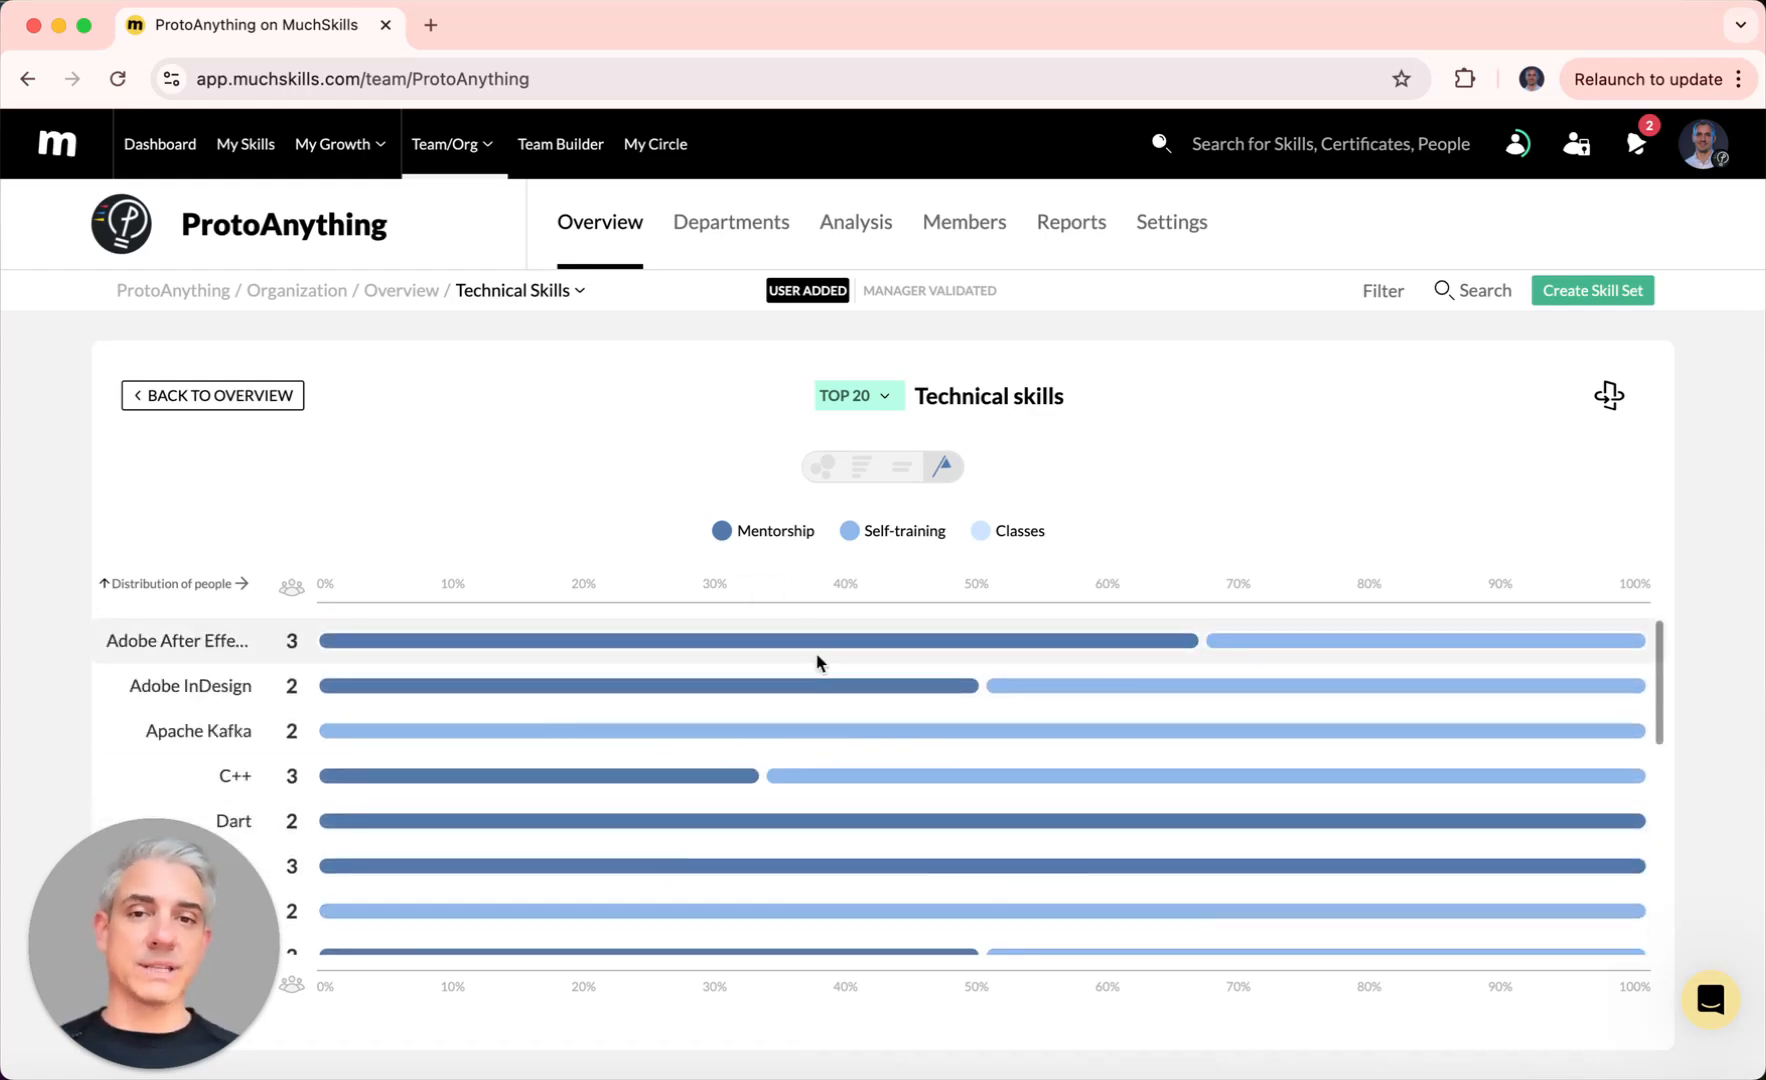
Step: Switch back to the expert, intermediate and beginner bars and show all technical skills
{"action": "left_click", "coordinate": [858, 468]}
{"action": "left_click", "coordinate": [873, 400]}
{"action": "left_click", "coordinate": [884, 506]}
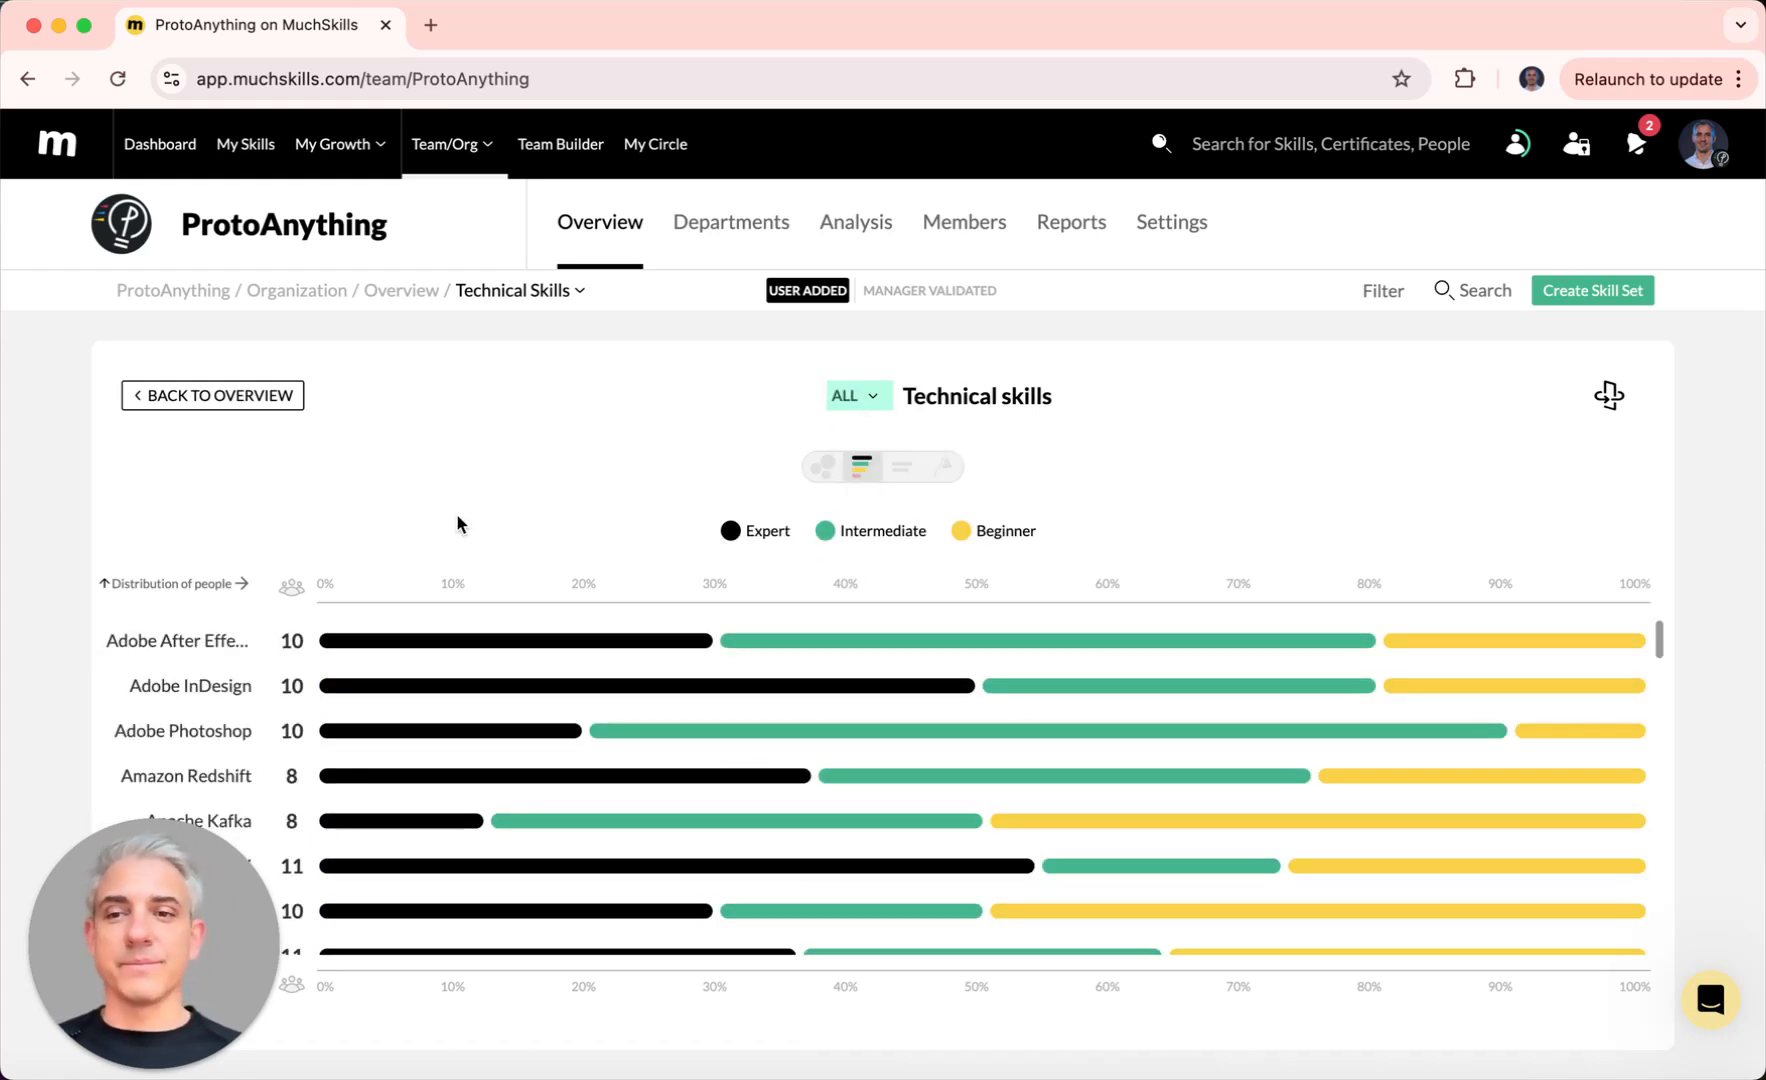
Step: Sort the technical skills by number of people, by experts and finally by beginners
{"action": "left_click", "coordinate": [291, 594]}
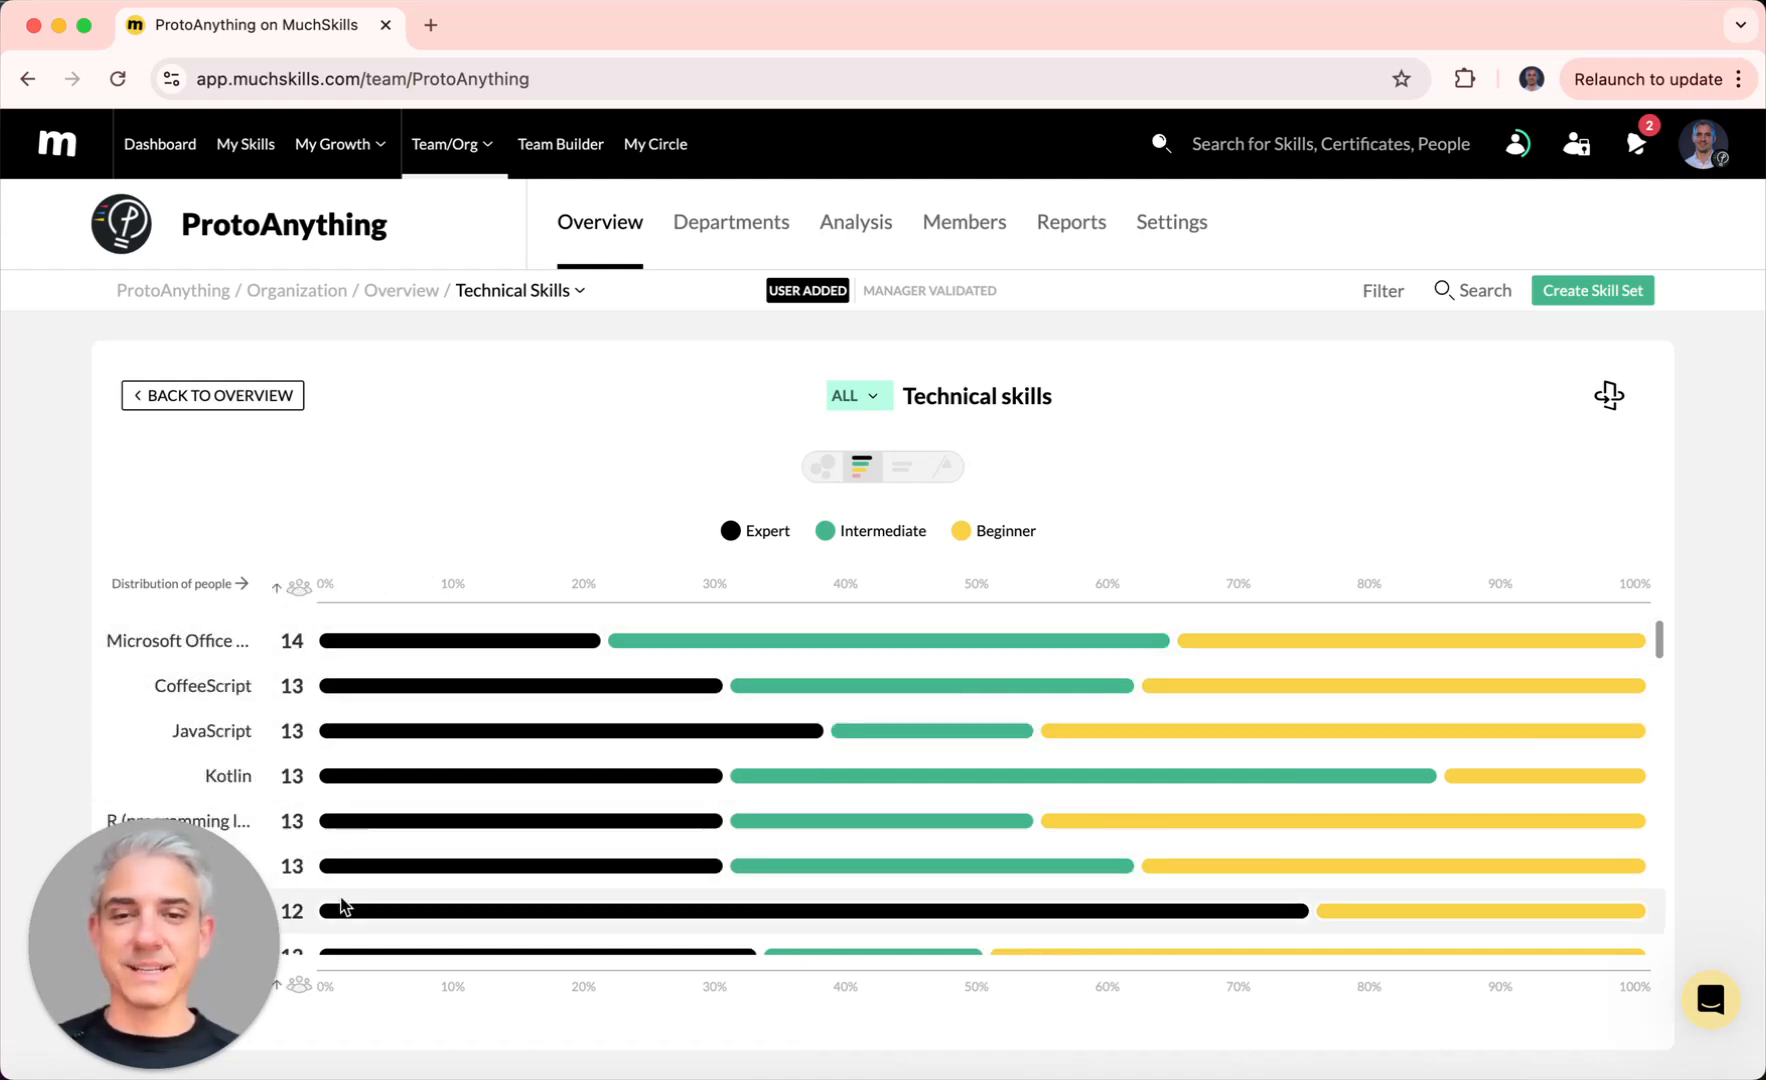
{"action": "left_click", "coordinate": [766, 531]}
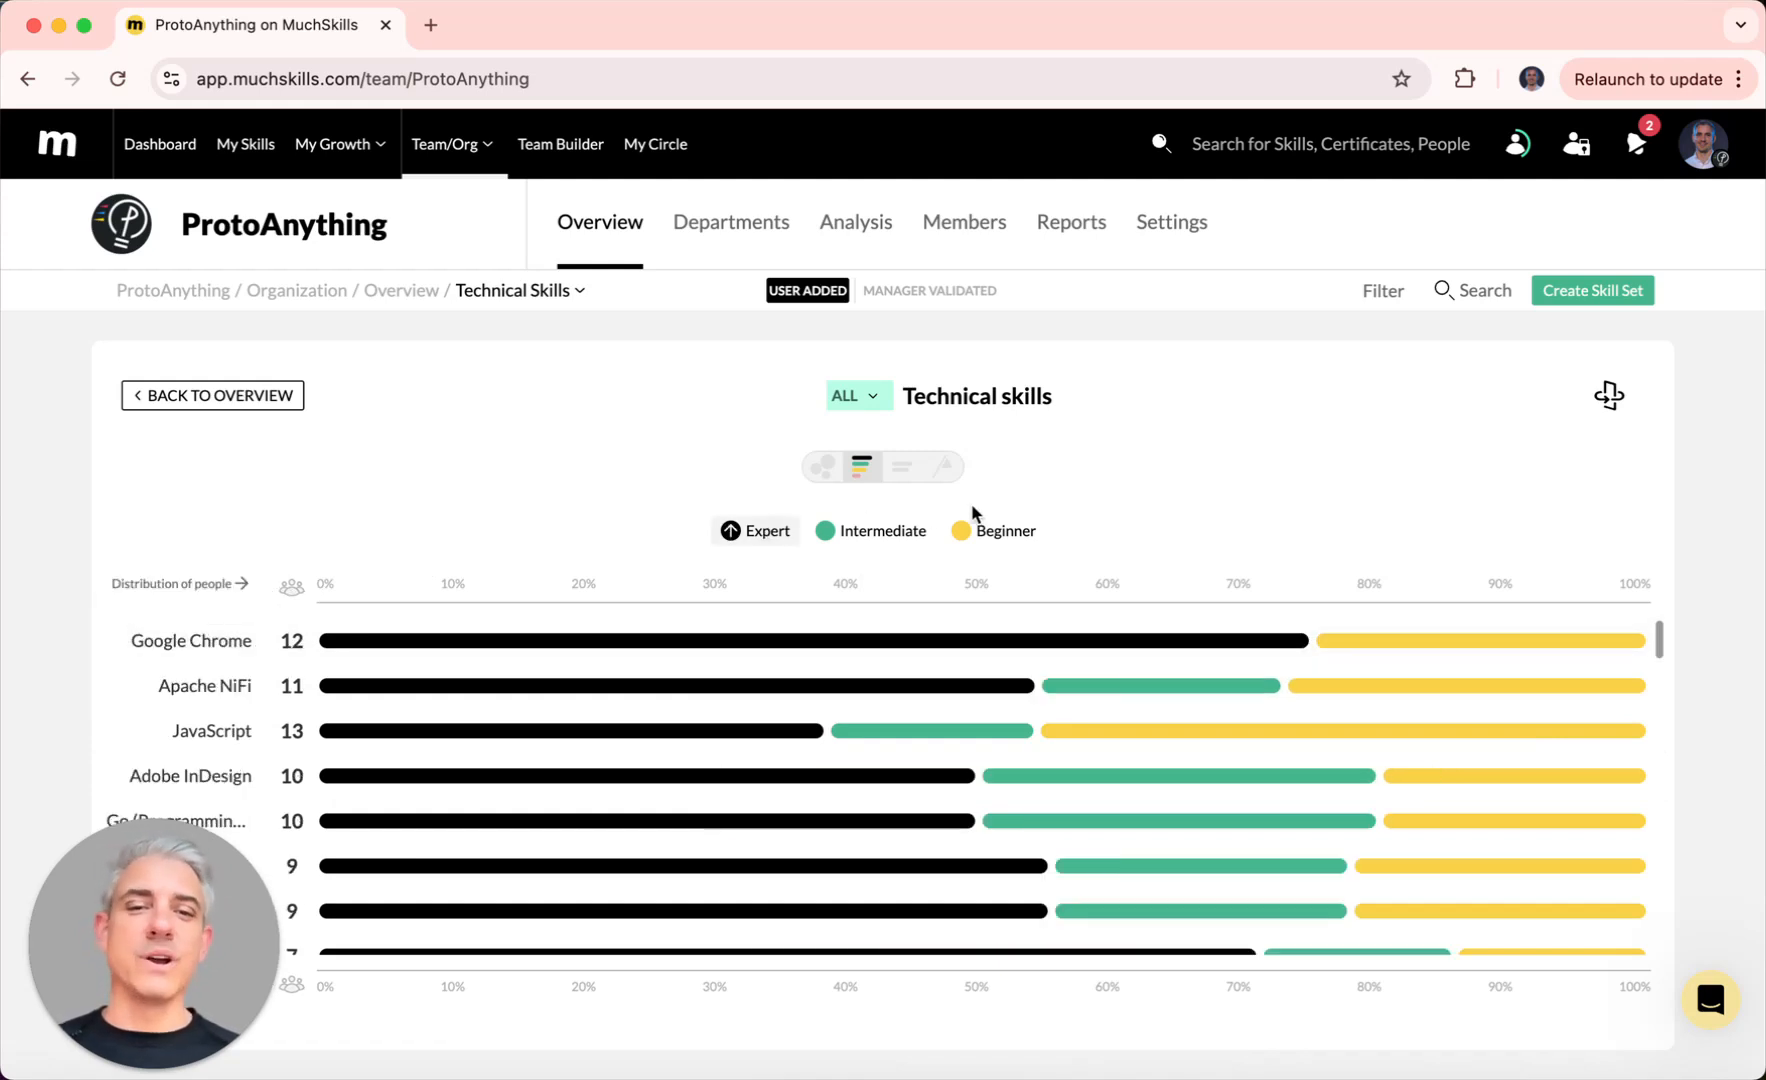
{"action": "left_click", "coordinate": [998, 535]}
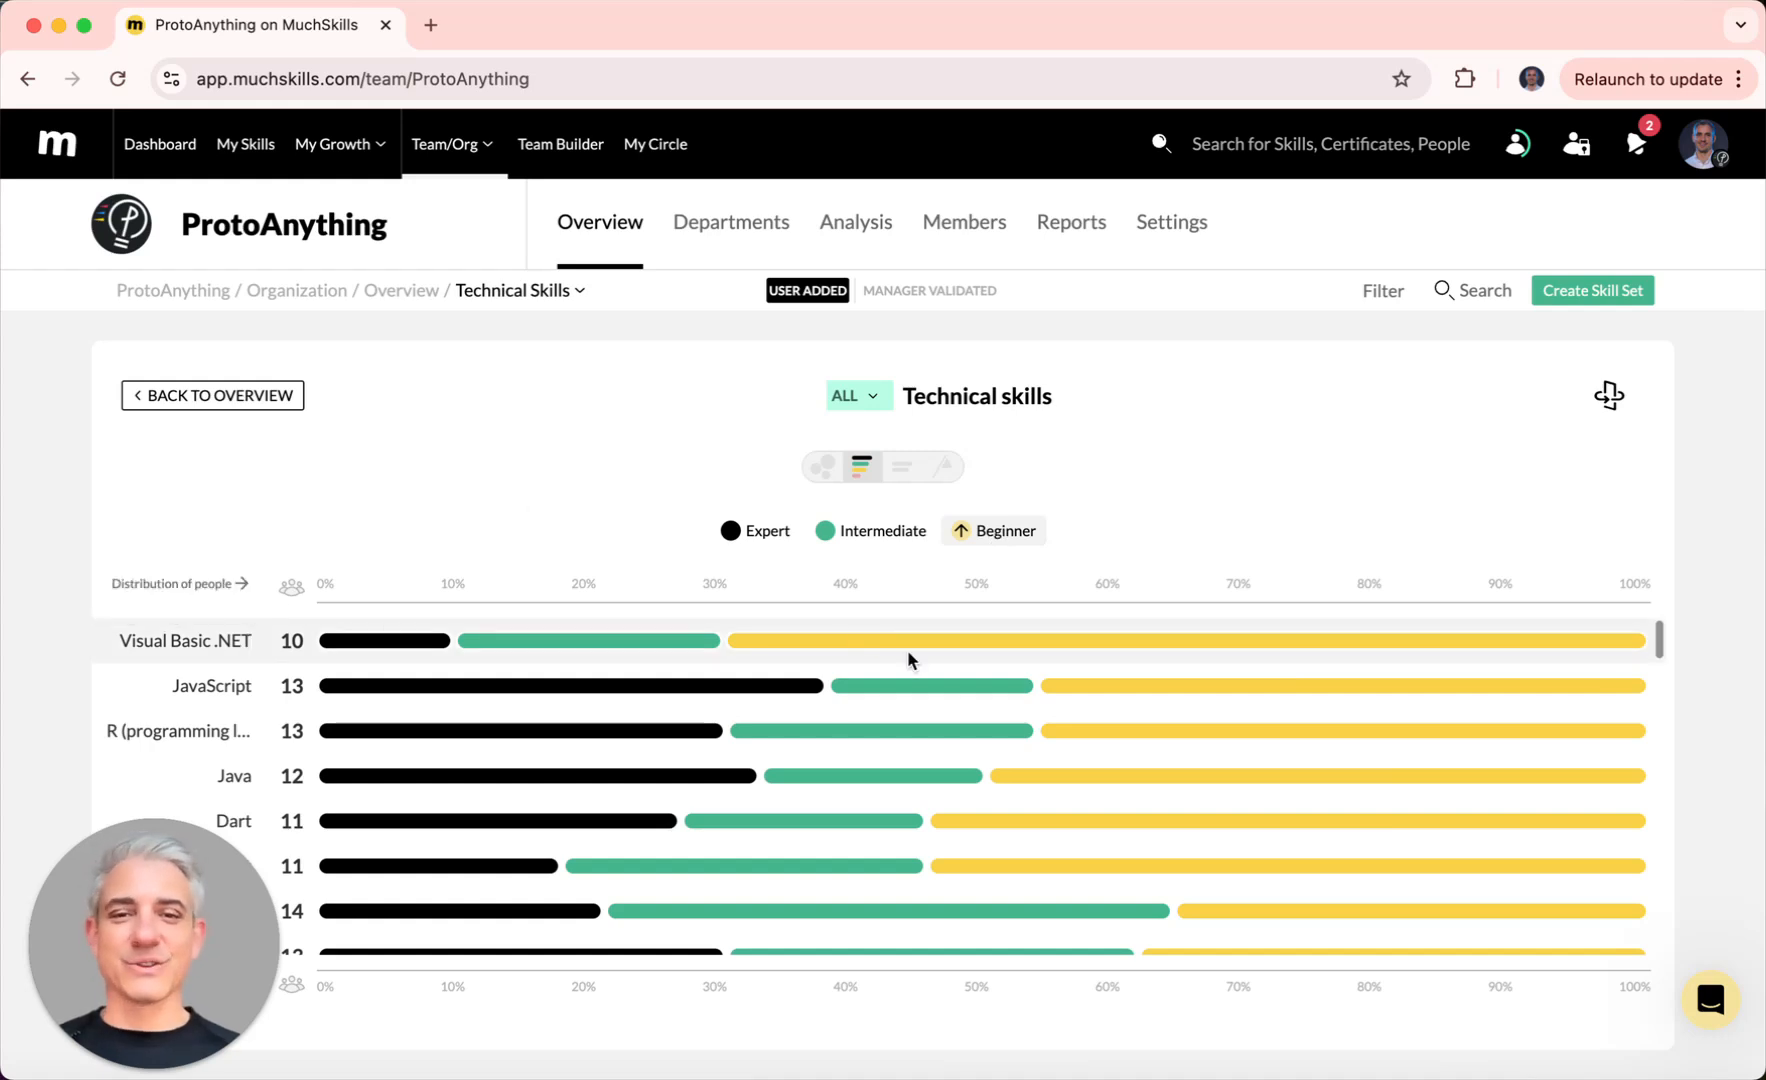
Step: View the list of people who are beginners in Visual Basic .NET and close it
{"action": "left_click", "coordinate": [789, 643]}
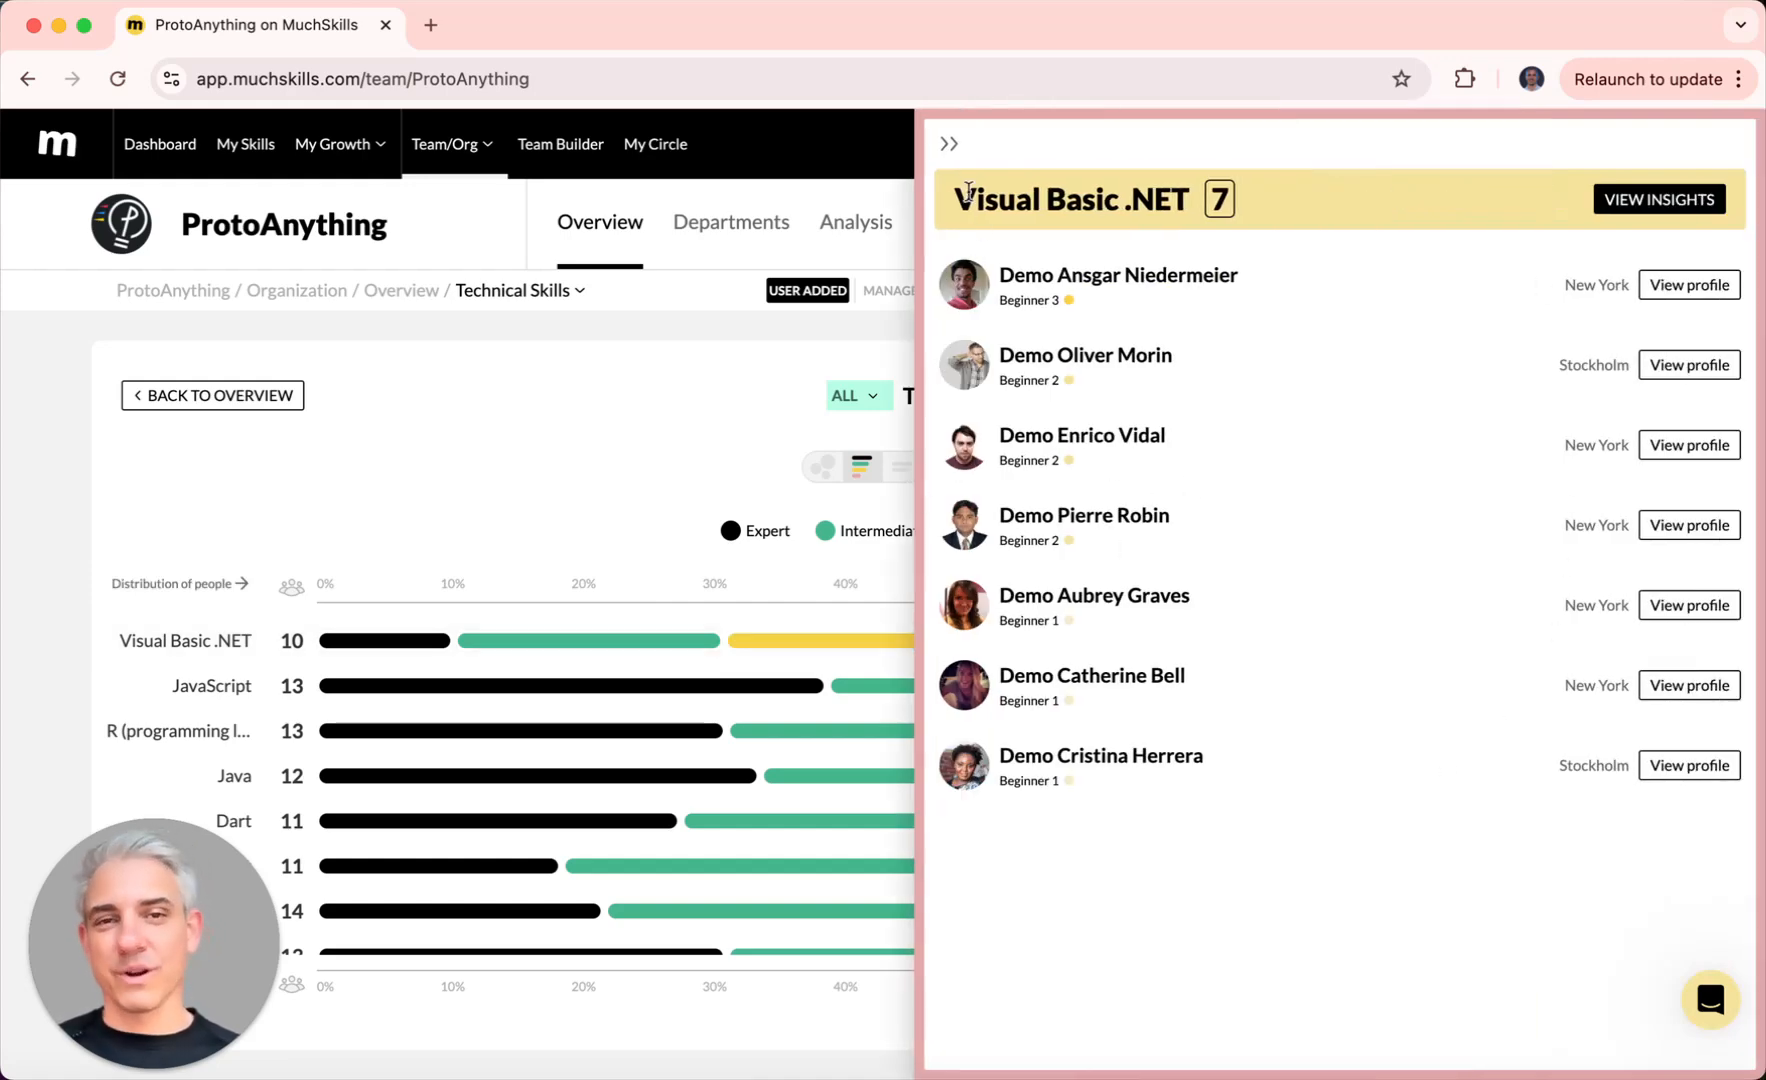
{"action": "left_click", "coordinate": [949, 145]}
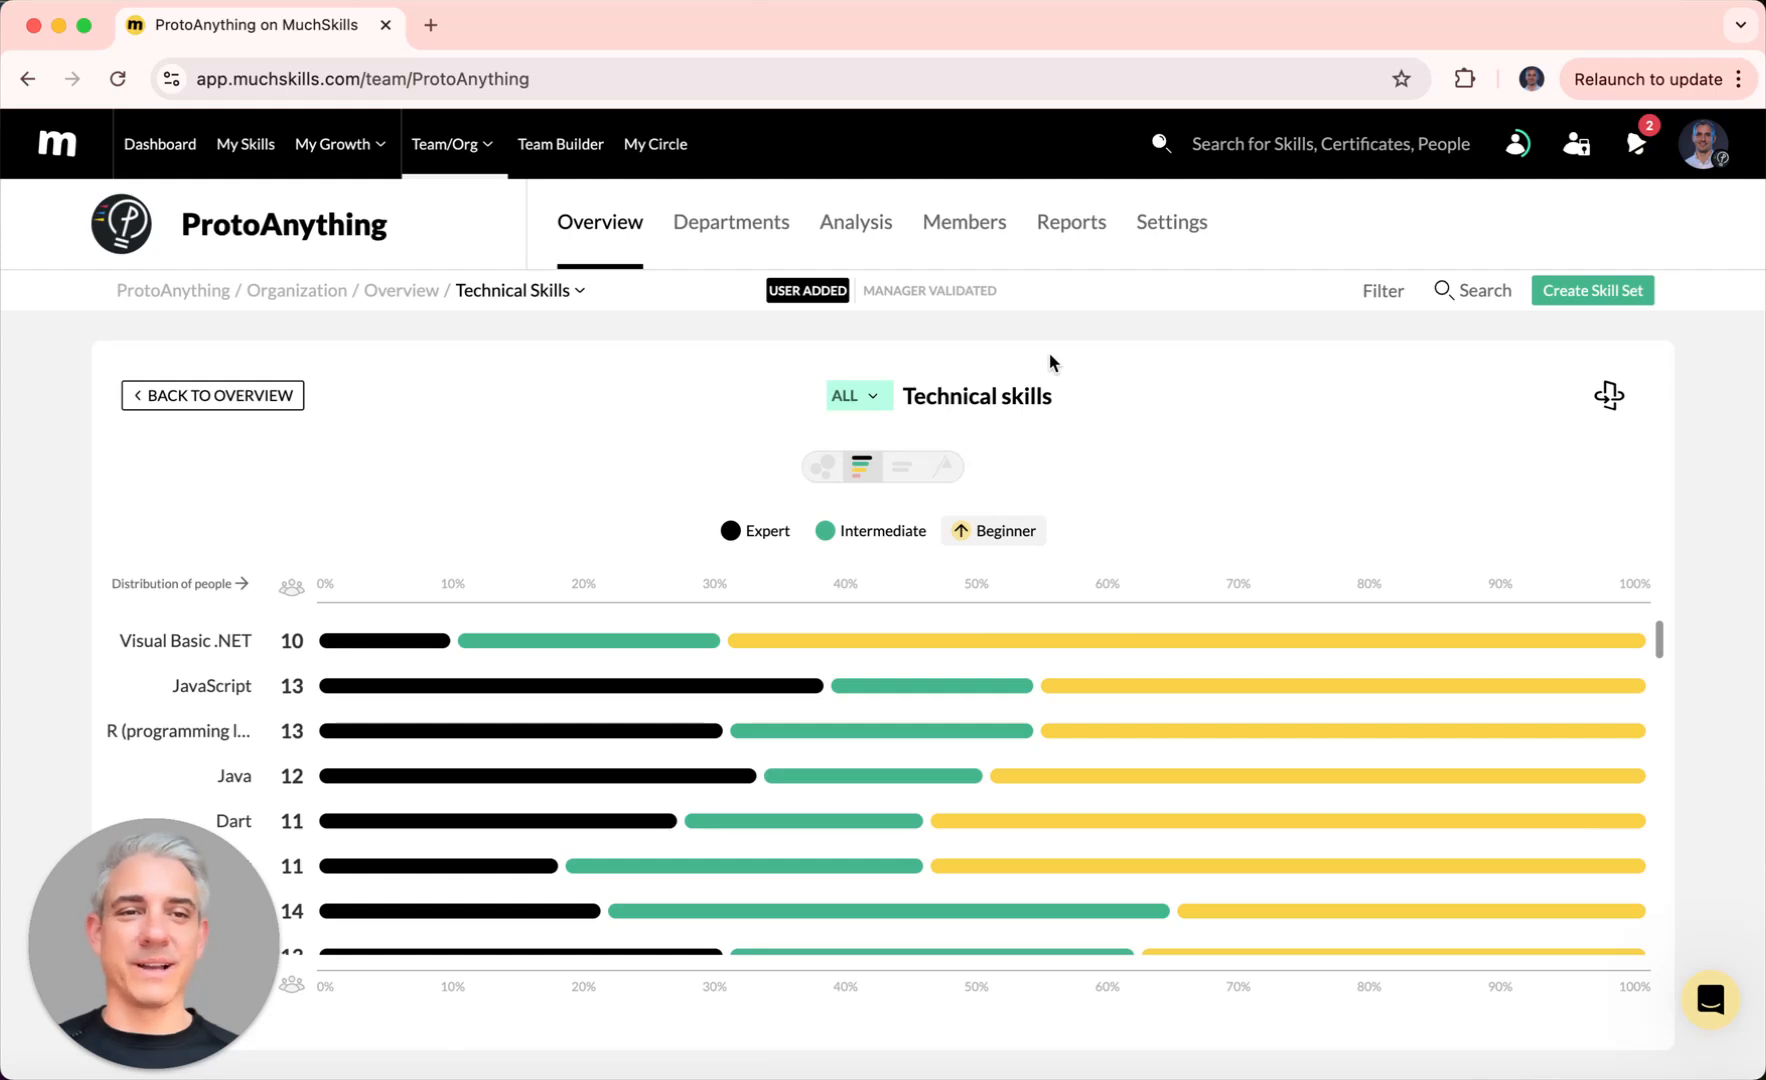
Step: Flip the Technical skills chart to its table, look through the full skill list and return to the overview
{"action": "left_click", "coordinate": [1610, 397]}
{"action": "scroll", "coordinate": [902, 845], "scroll_direction": "down", "scroll_amount": 20}
{"action": "scroll", "coordinate": [902, 848], "scroll_direction": "down", "scroll_amount": 7}
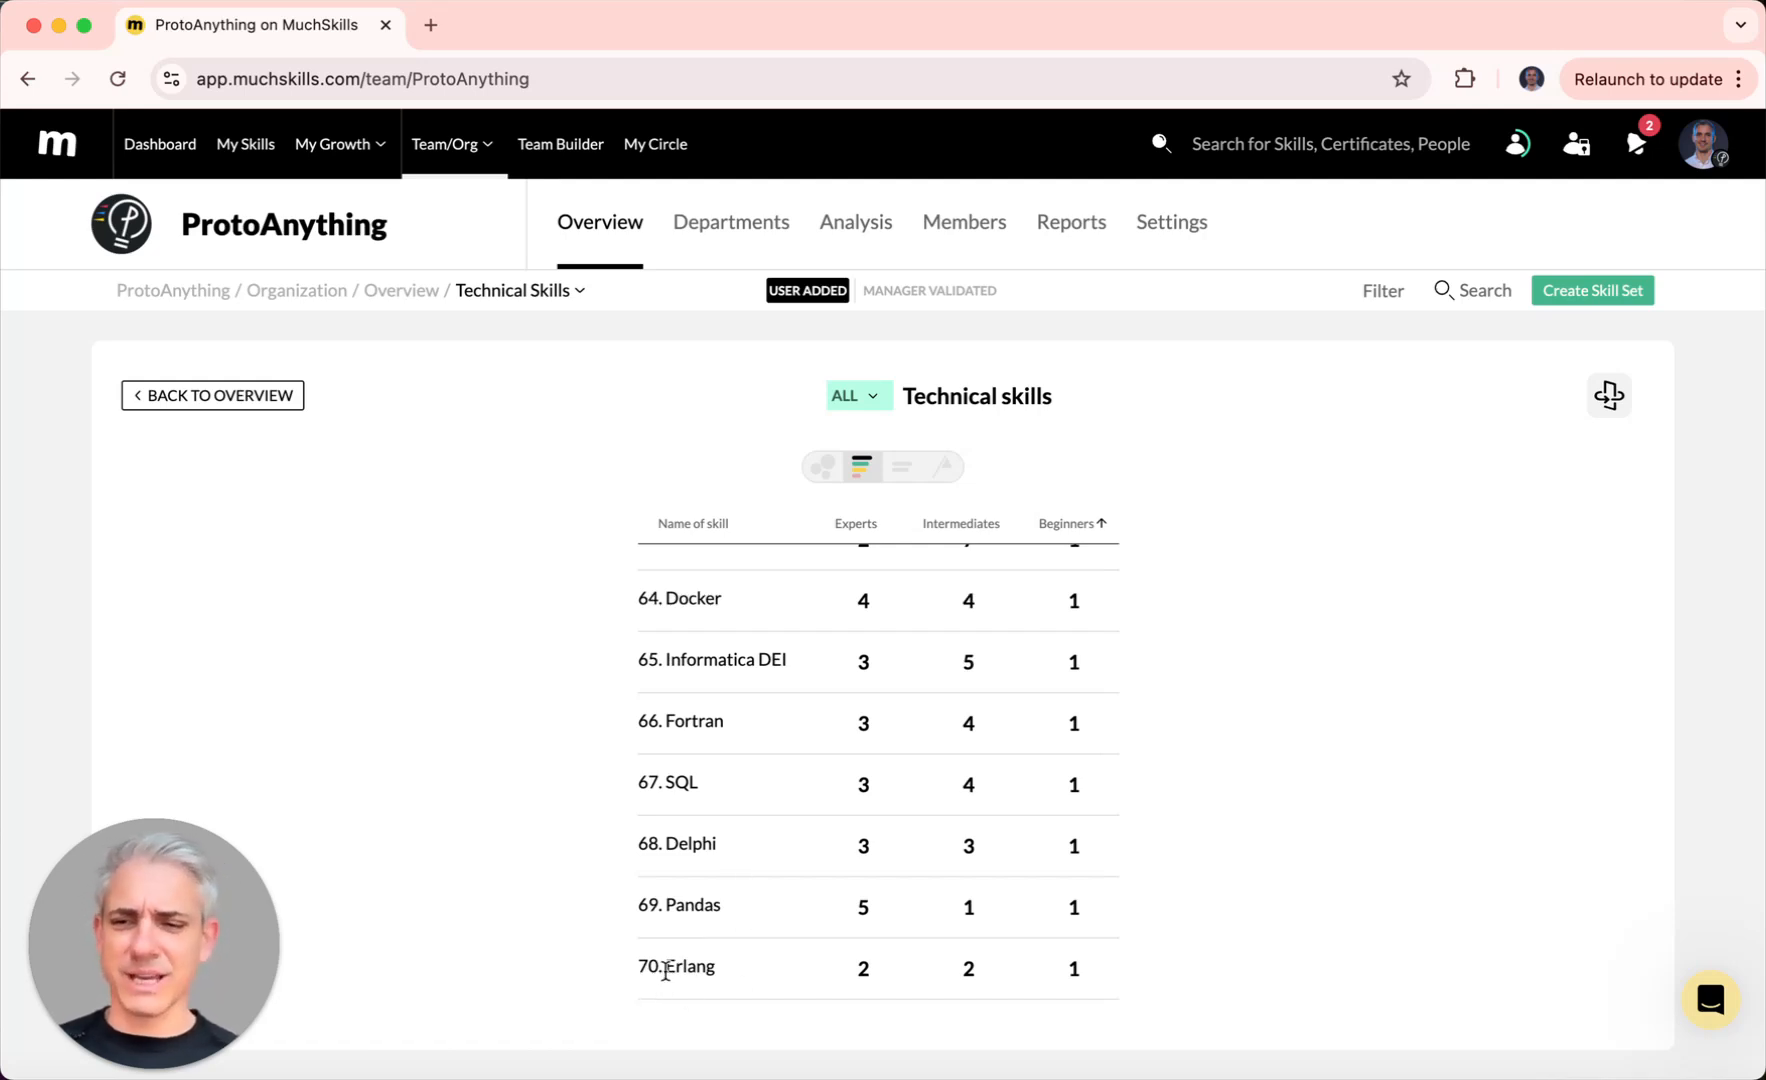
{"action": "scroll", "coordinate": [671, 950], "scroll_direction": "up", "scroll_amount": 20}
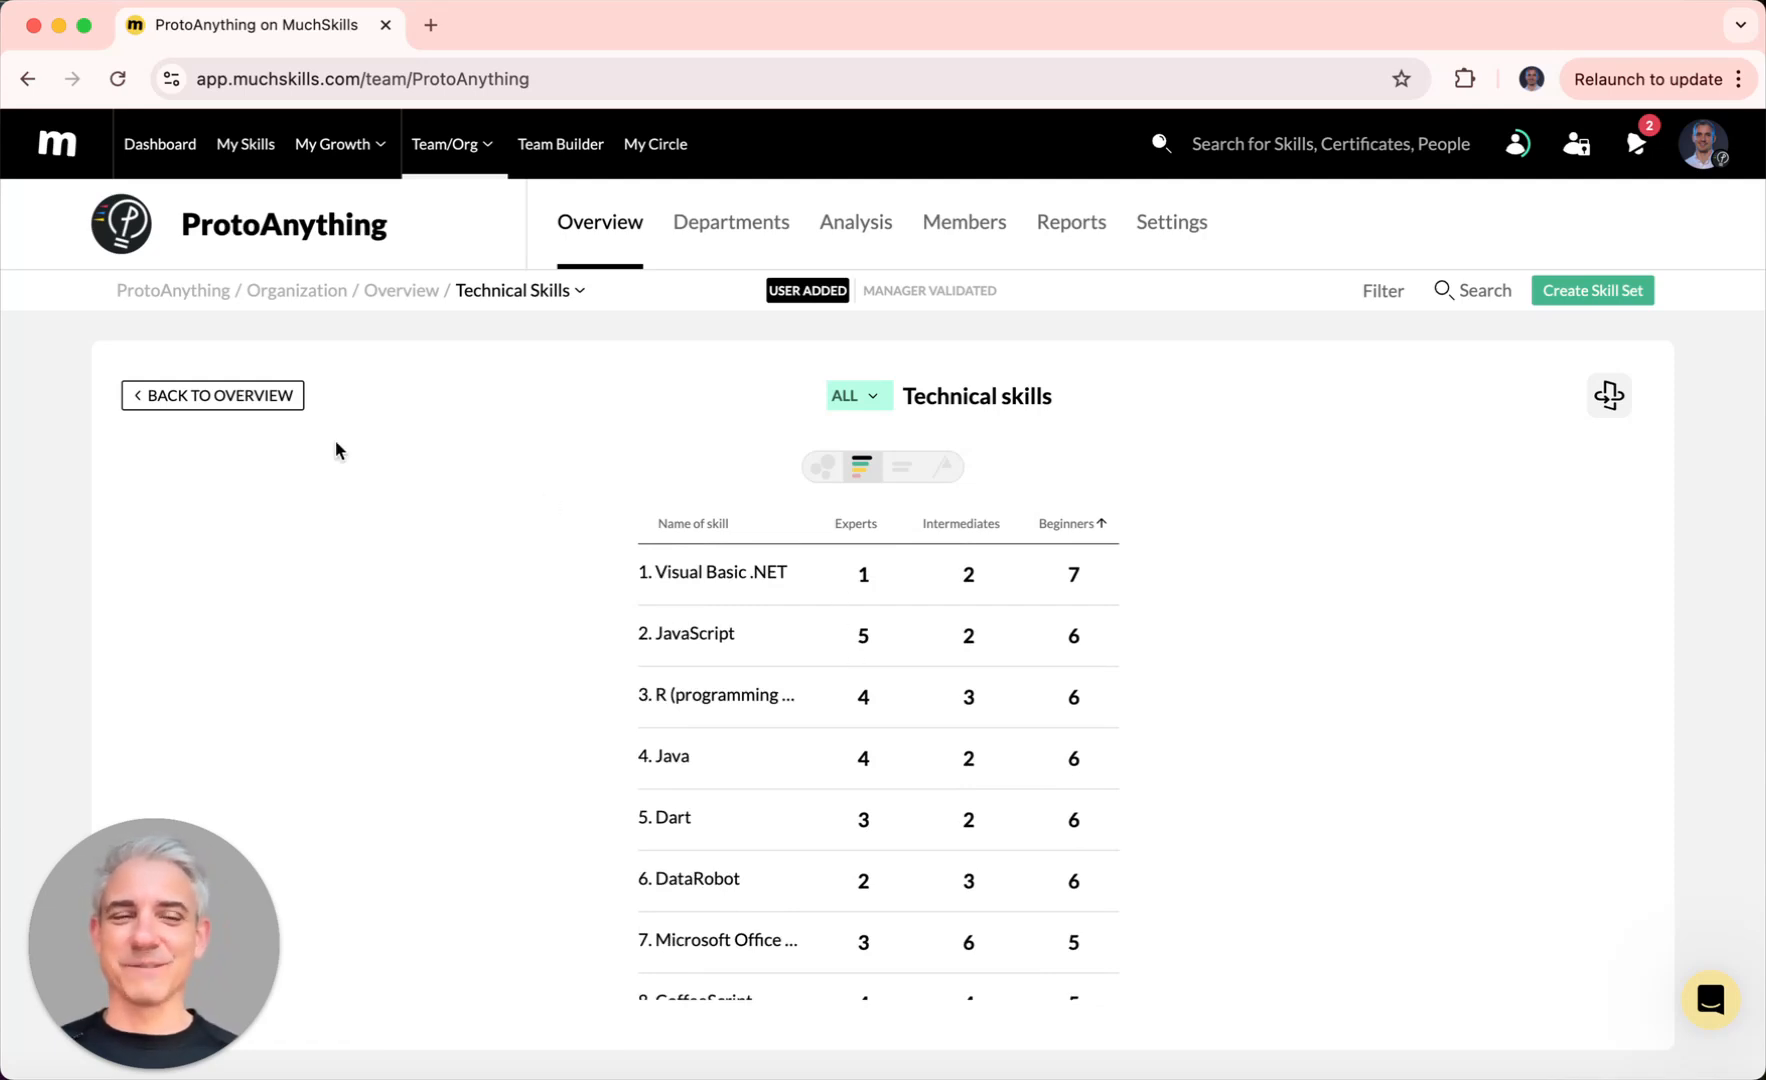
{"action": "left_click", "coordinate": [253, 400]}
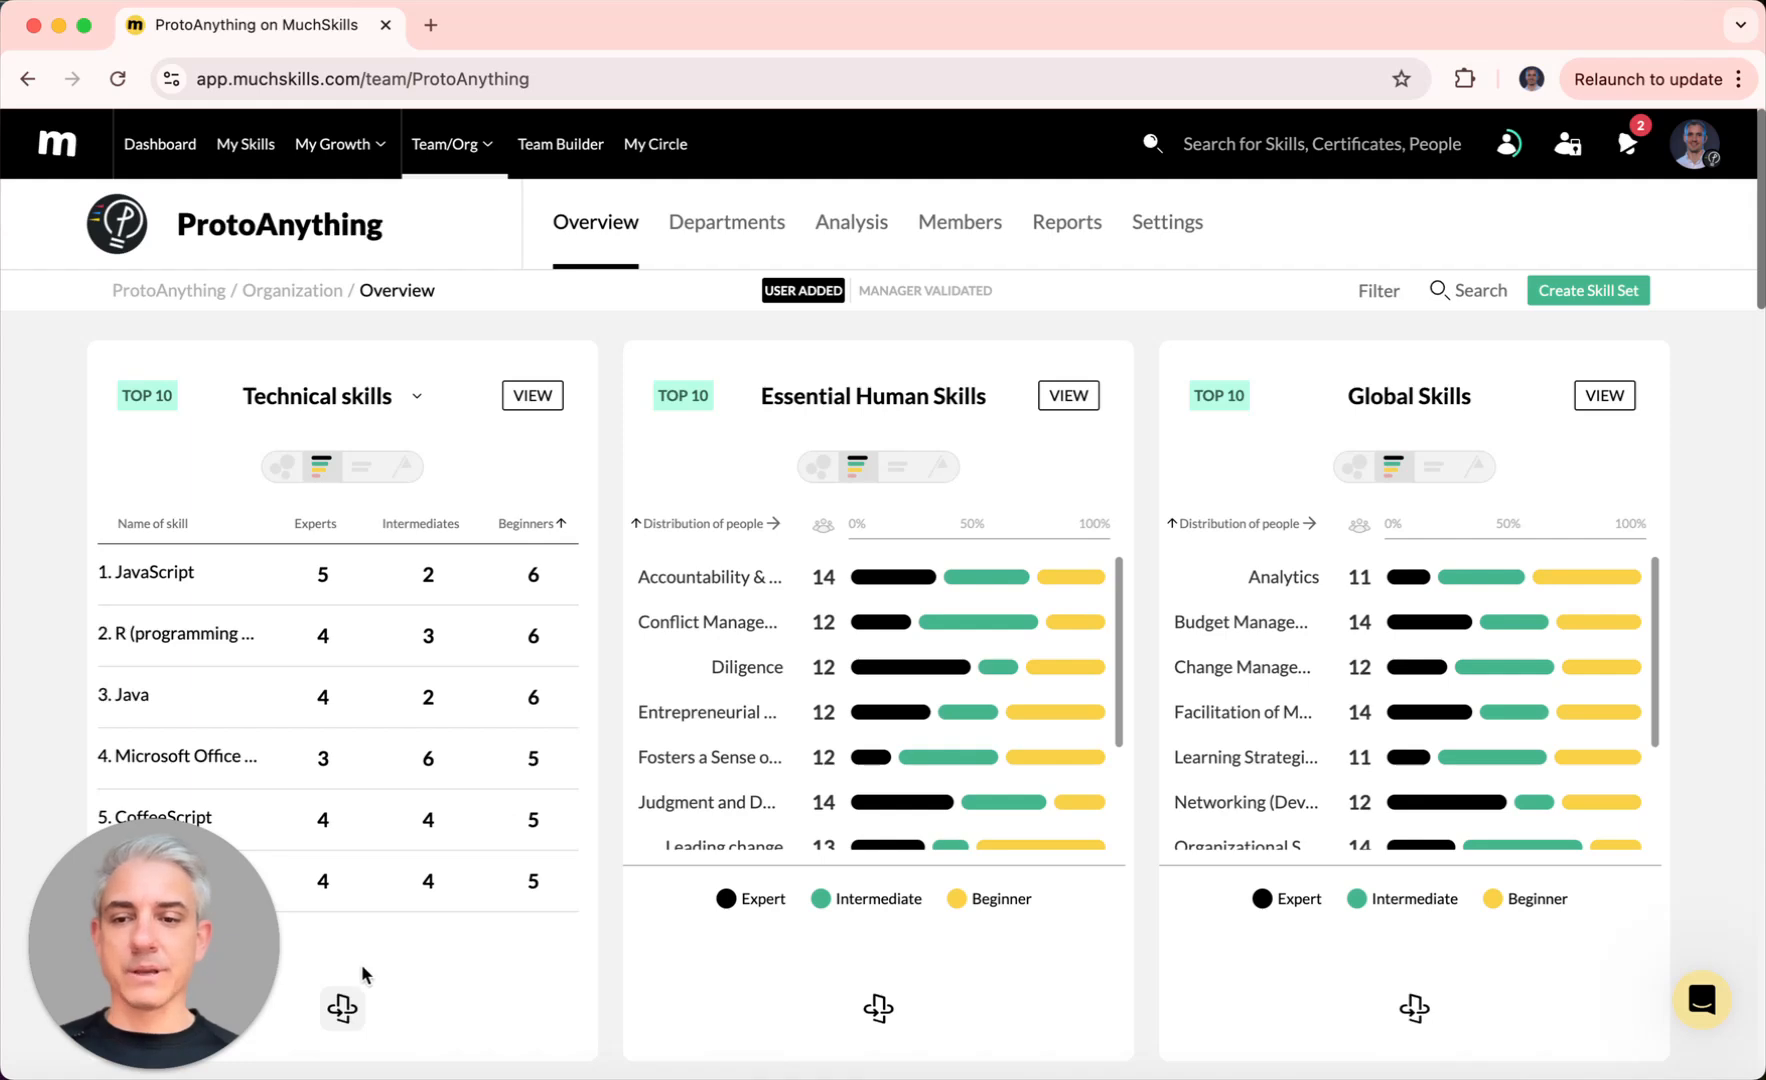
Step: Flip the Essential Human Skills card to its table and limit the Global Skills card to experts and intermediates
{"action": "left_click", "coordinate": [341, 1007]}
{"action": "left_click", "coordinate": [341, 1007]}
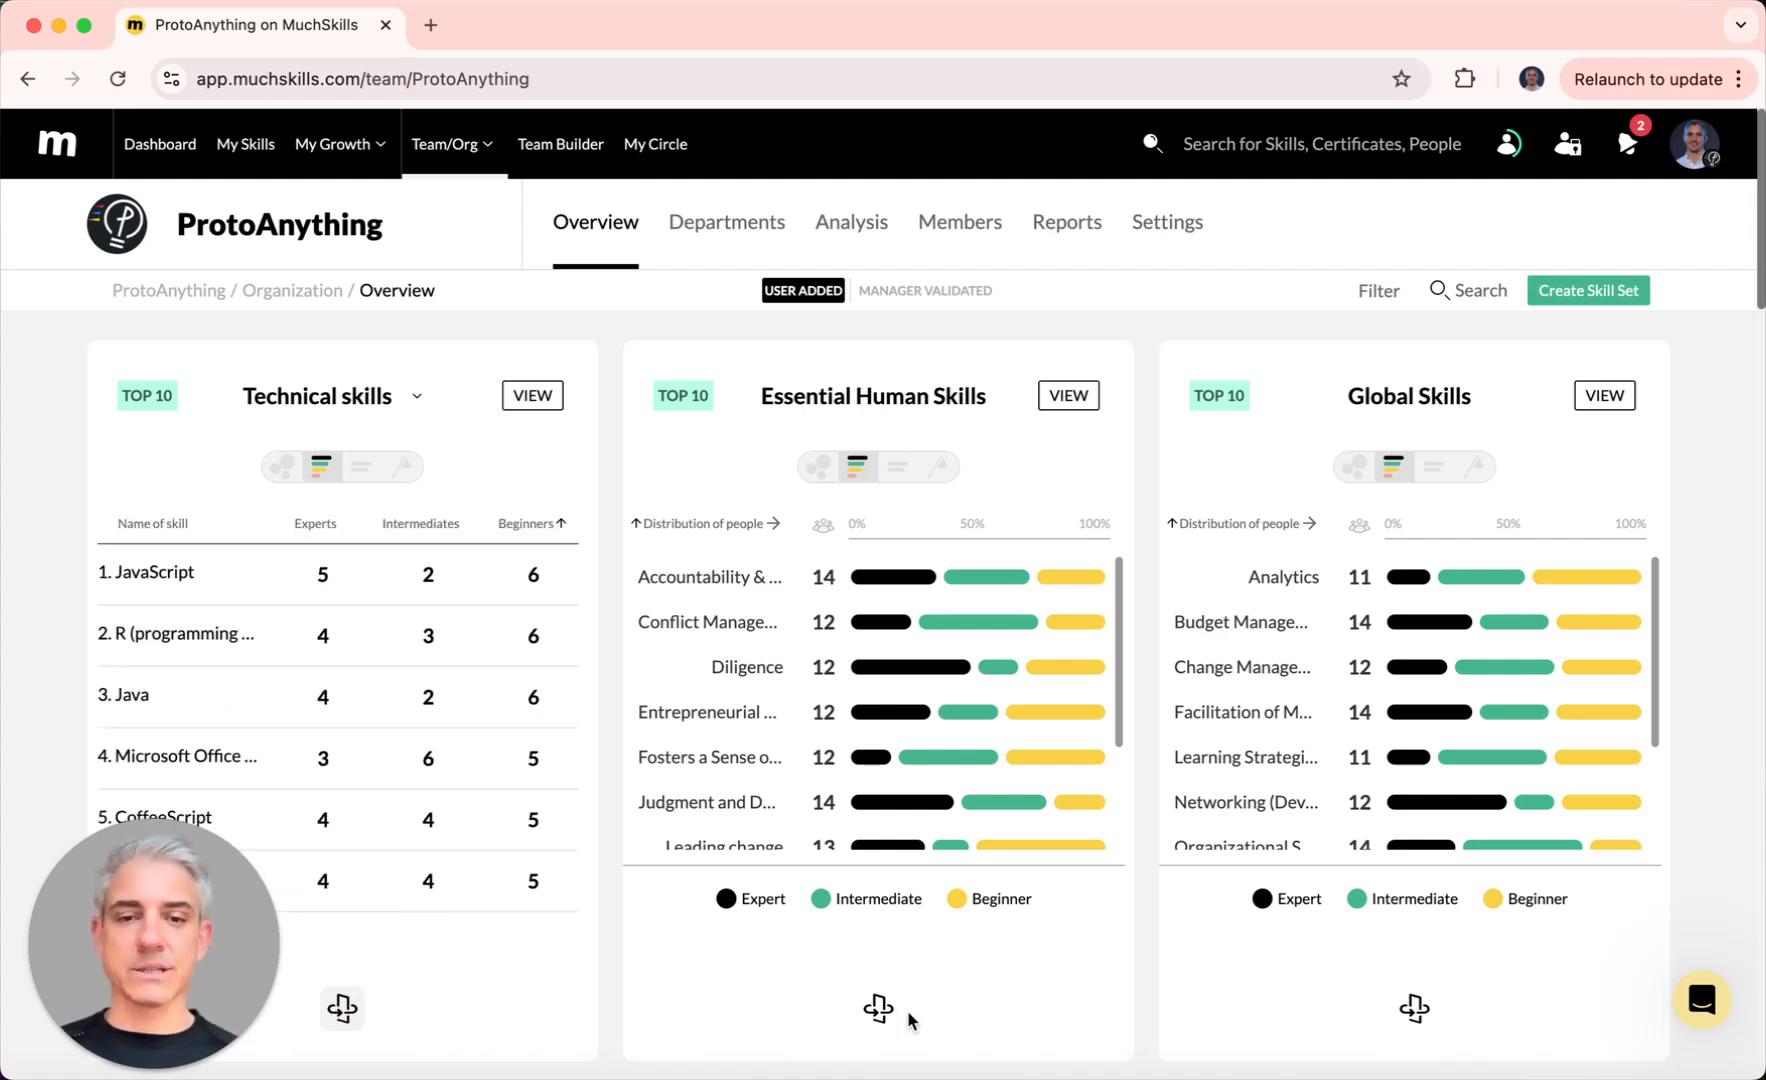
{"action": "left_click", "coordinate": [878, 1008]}
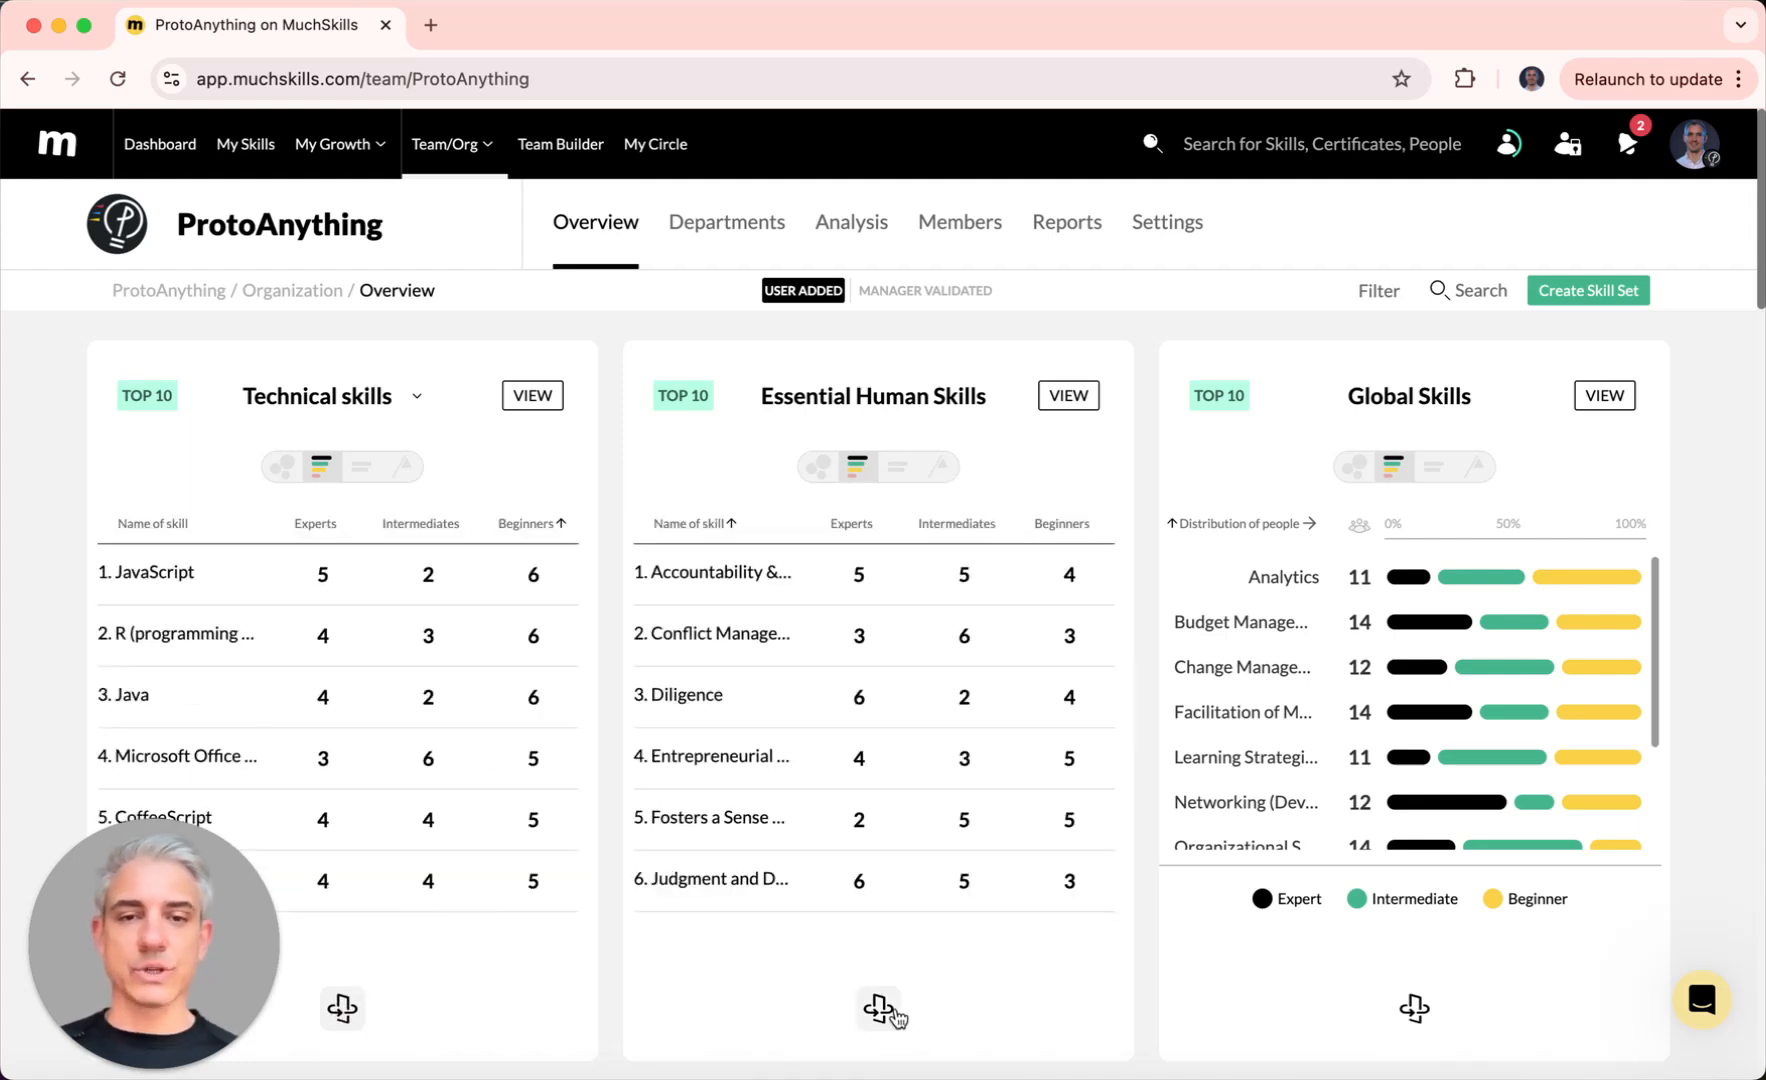
{"action": "left_click", "coordinate": [1436, 466]}
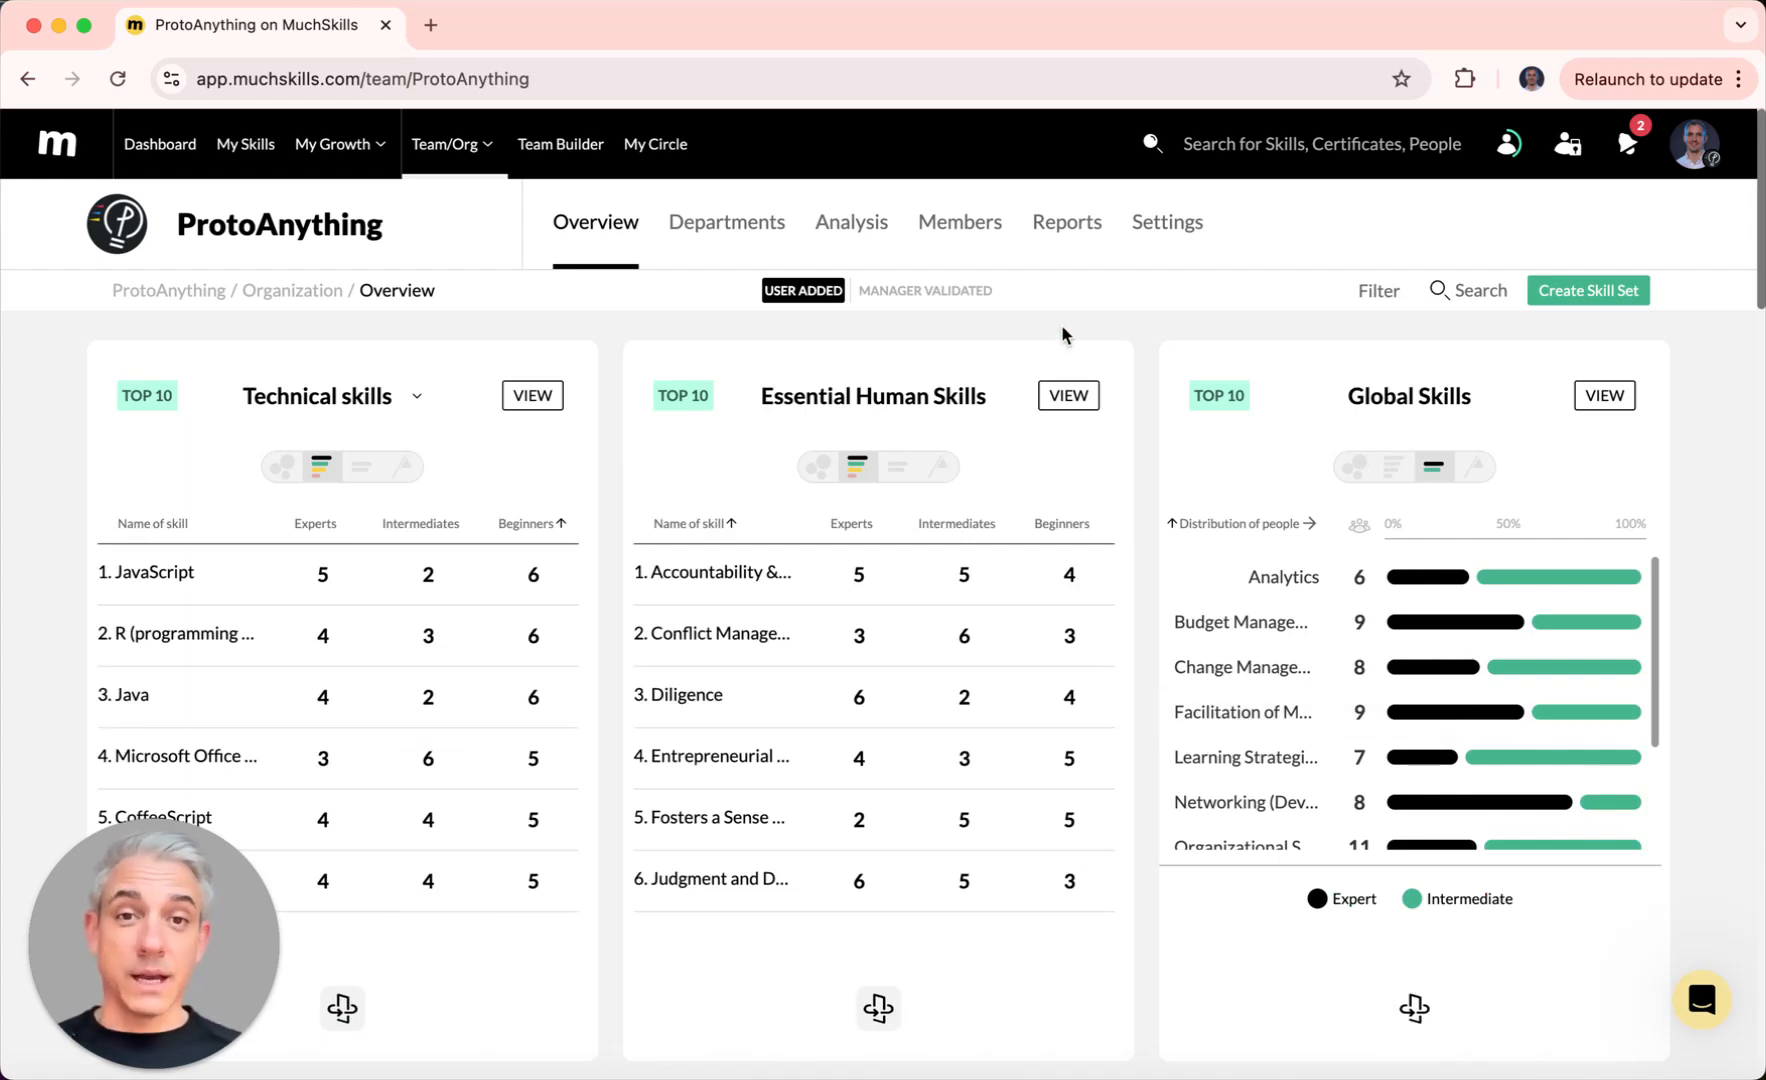
Step: Compare the manager-validated competences with the user-added skills, ending on the manager-validated view
{"action": "left_click", "coordinate": [936, 296]}
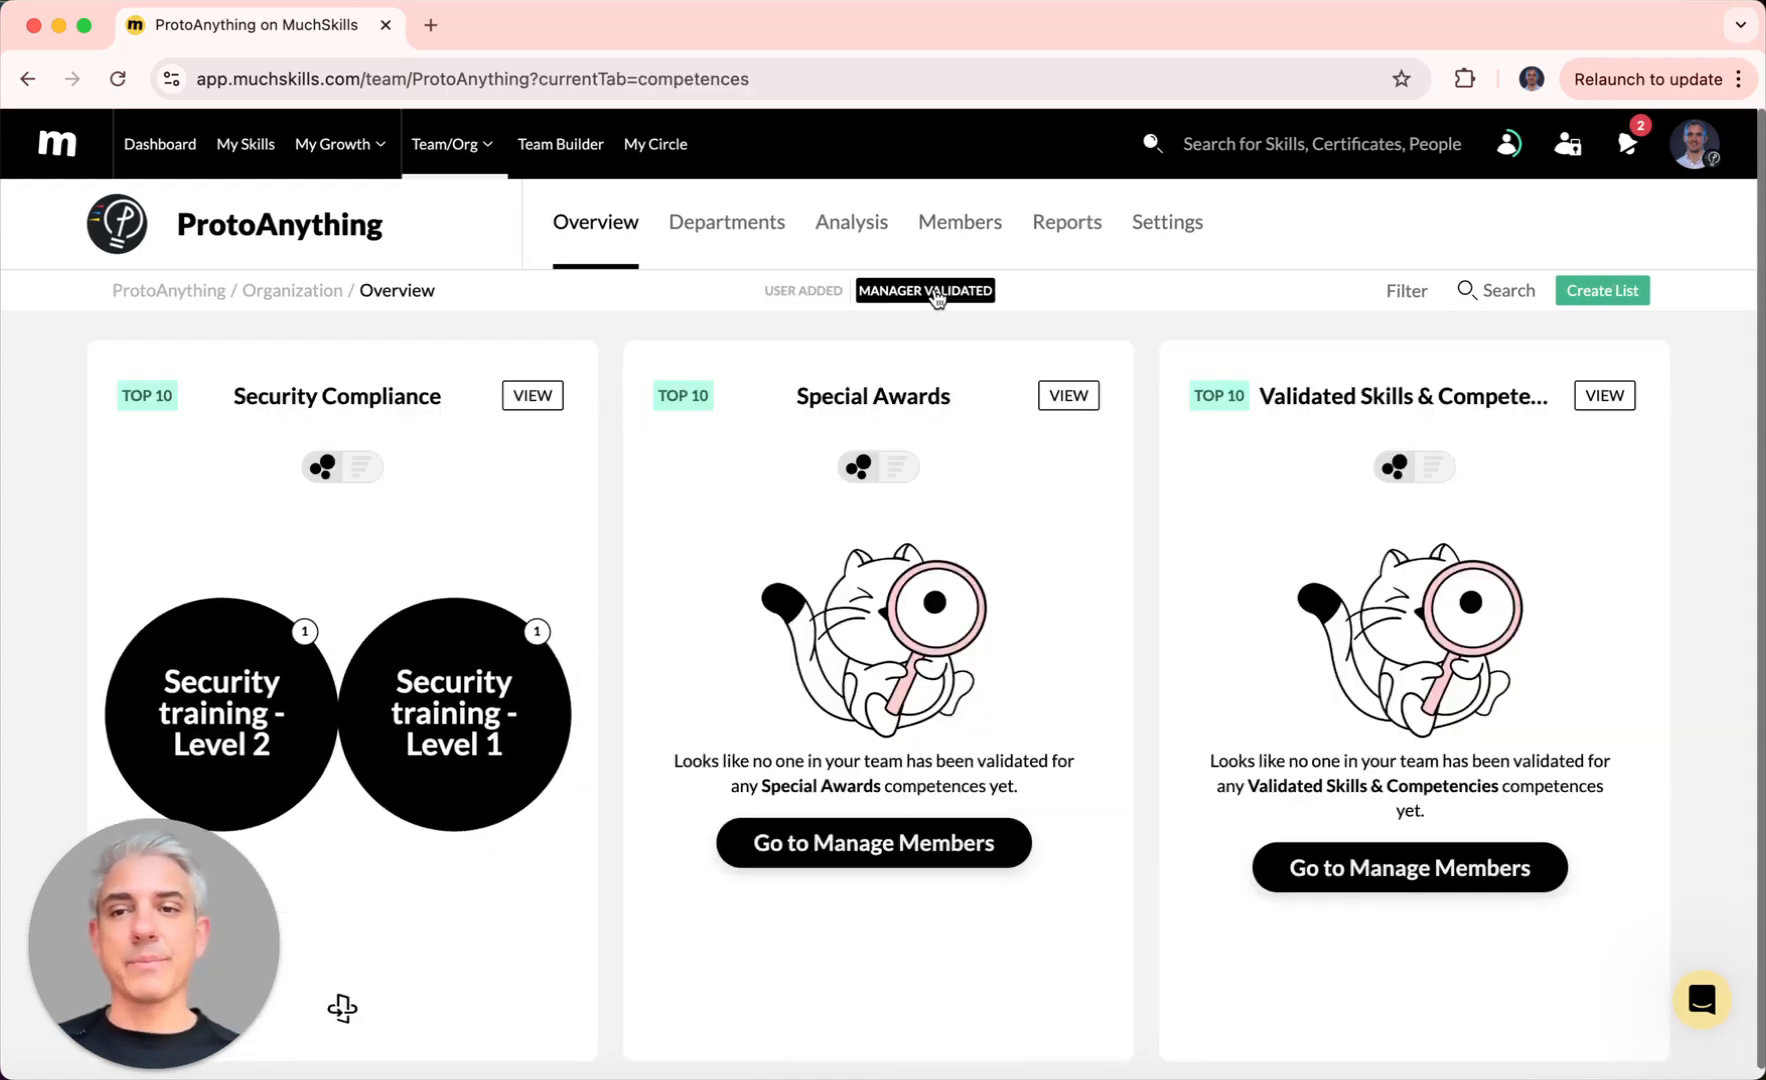
{"action": "scroll", "coordinate": [729, 654], "scroll_direction": "down", "scroll_amount": 1}
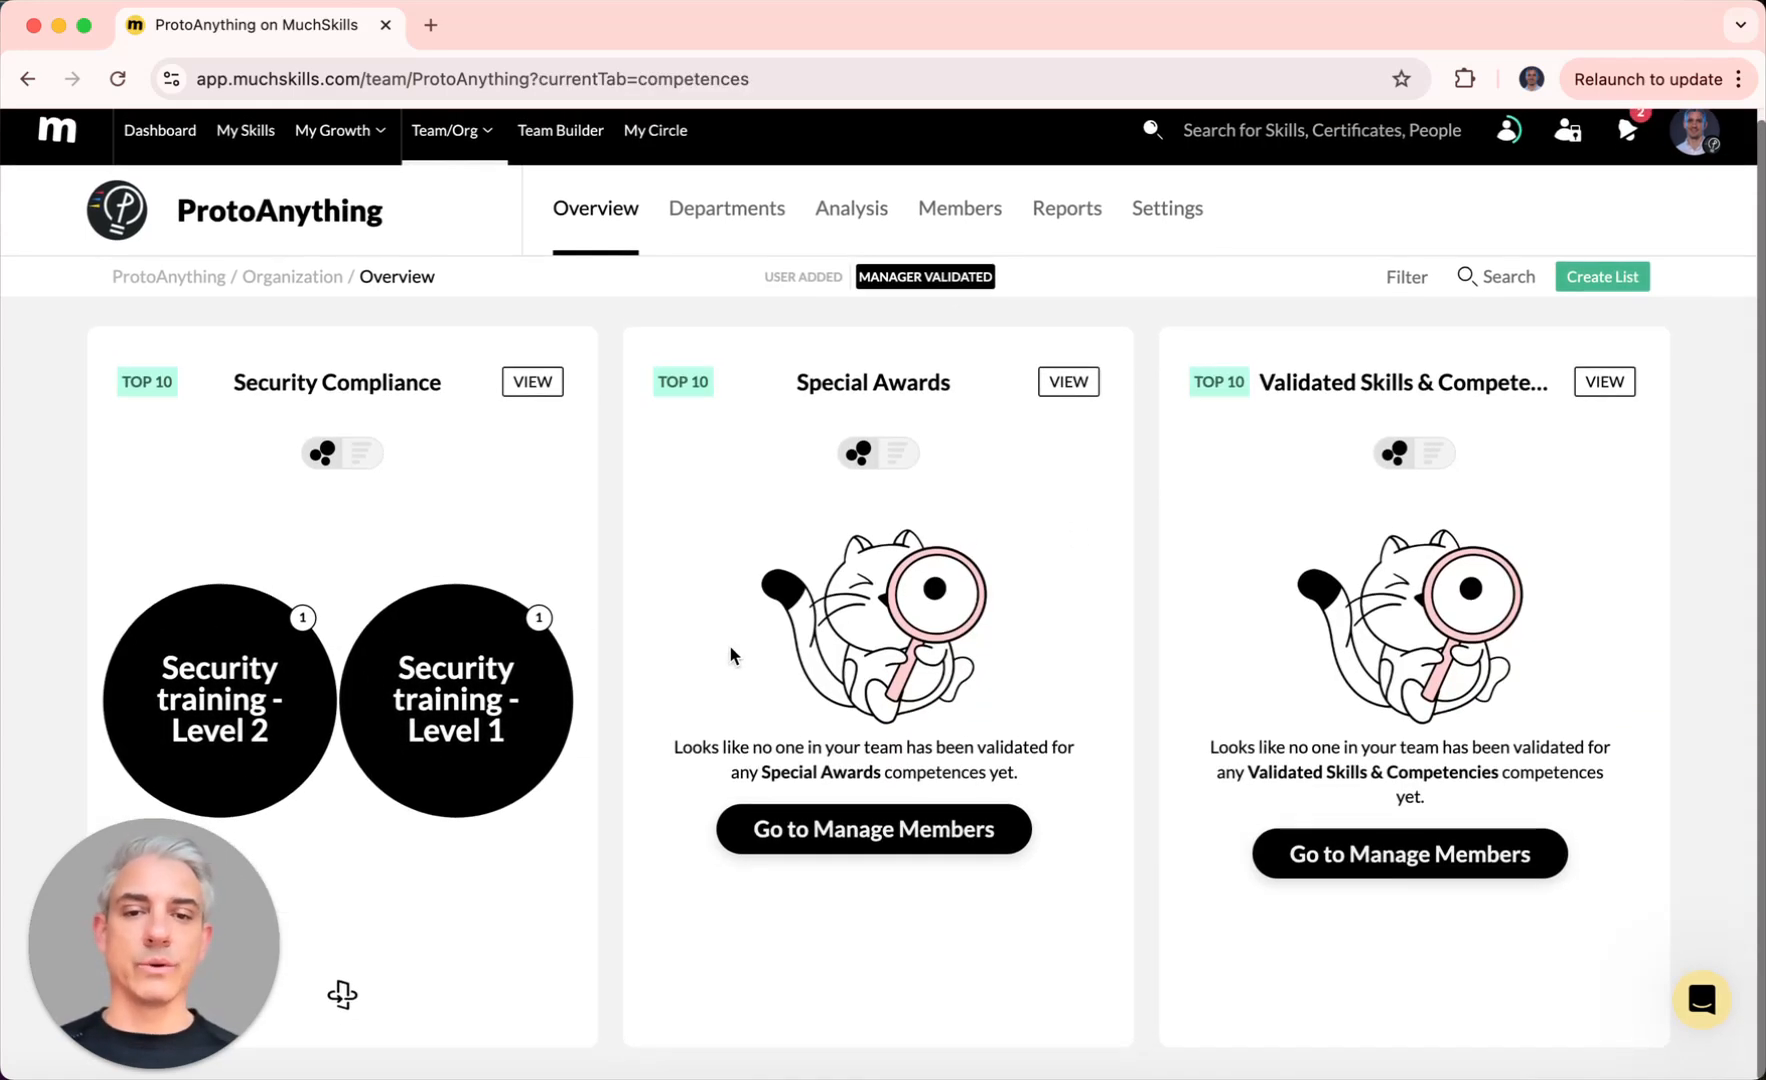
{"action": "left_click", "coordinate": [795, 280]}
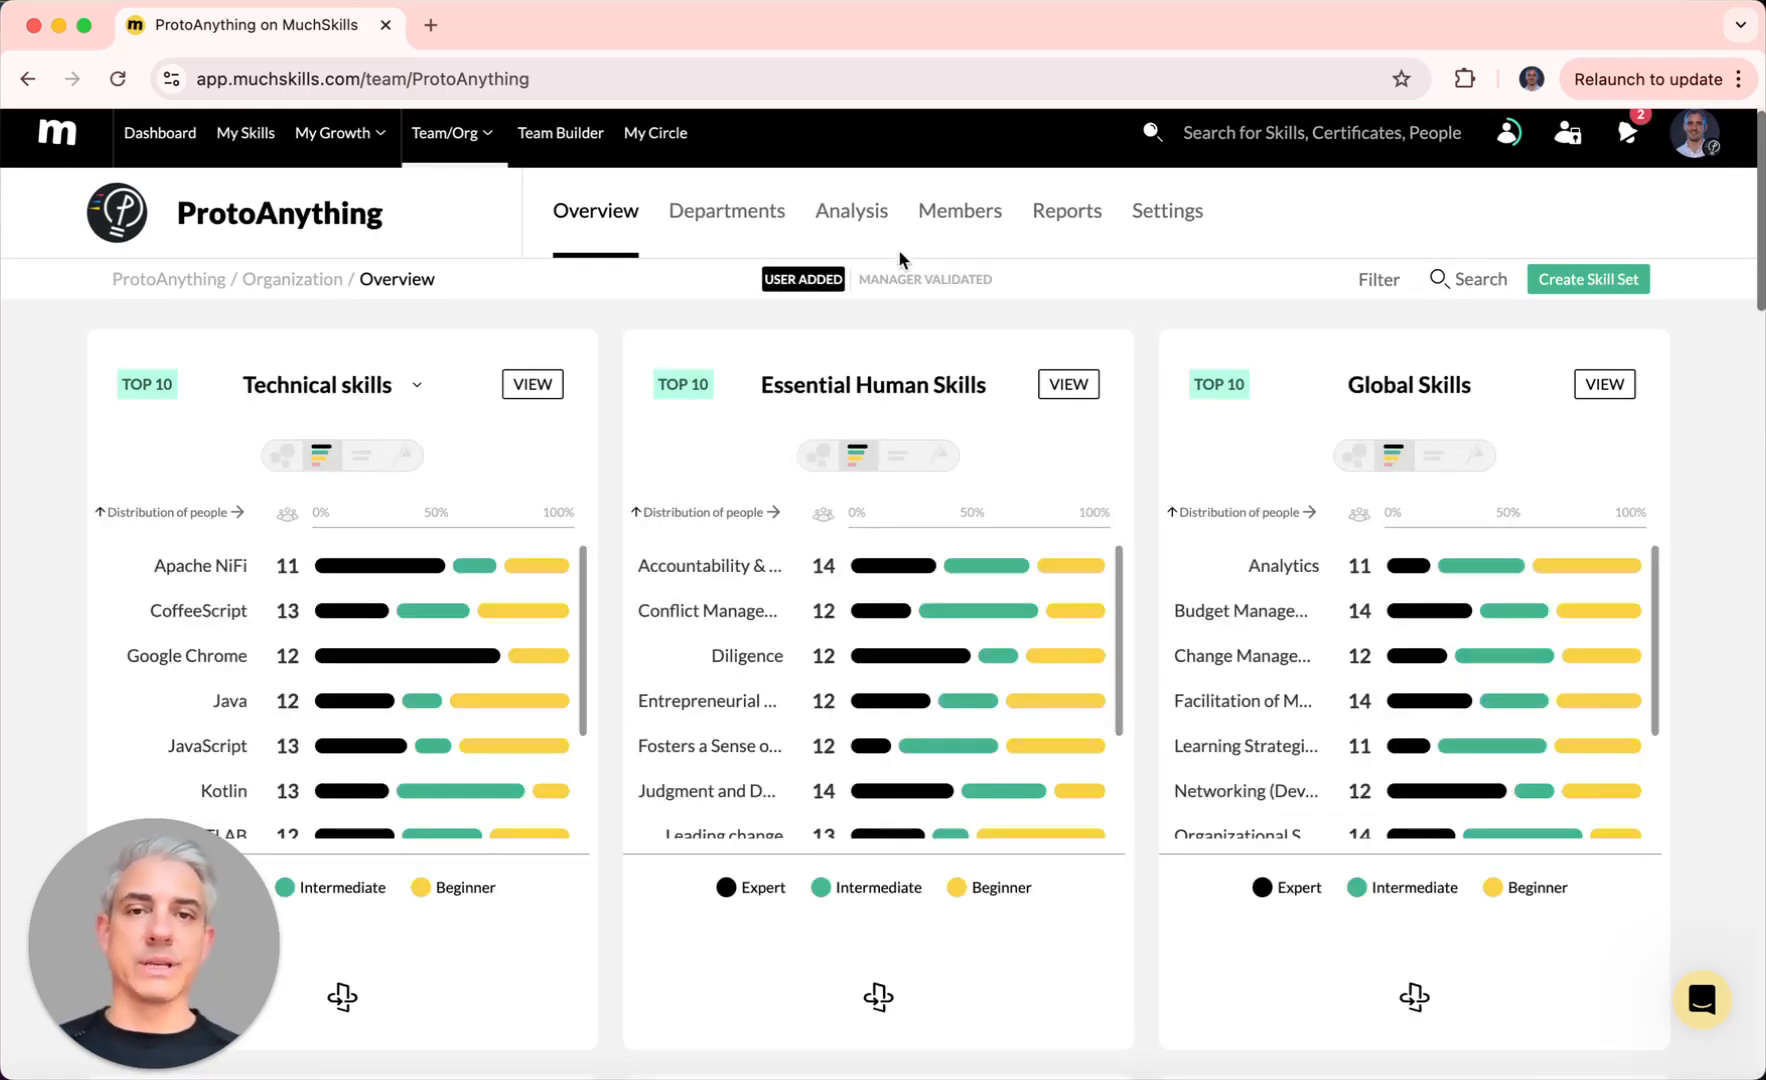
{"action": "left_click", "coordinate": [922, 280]}
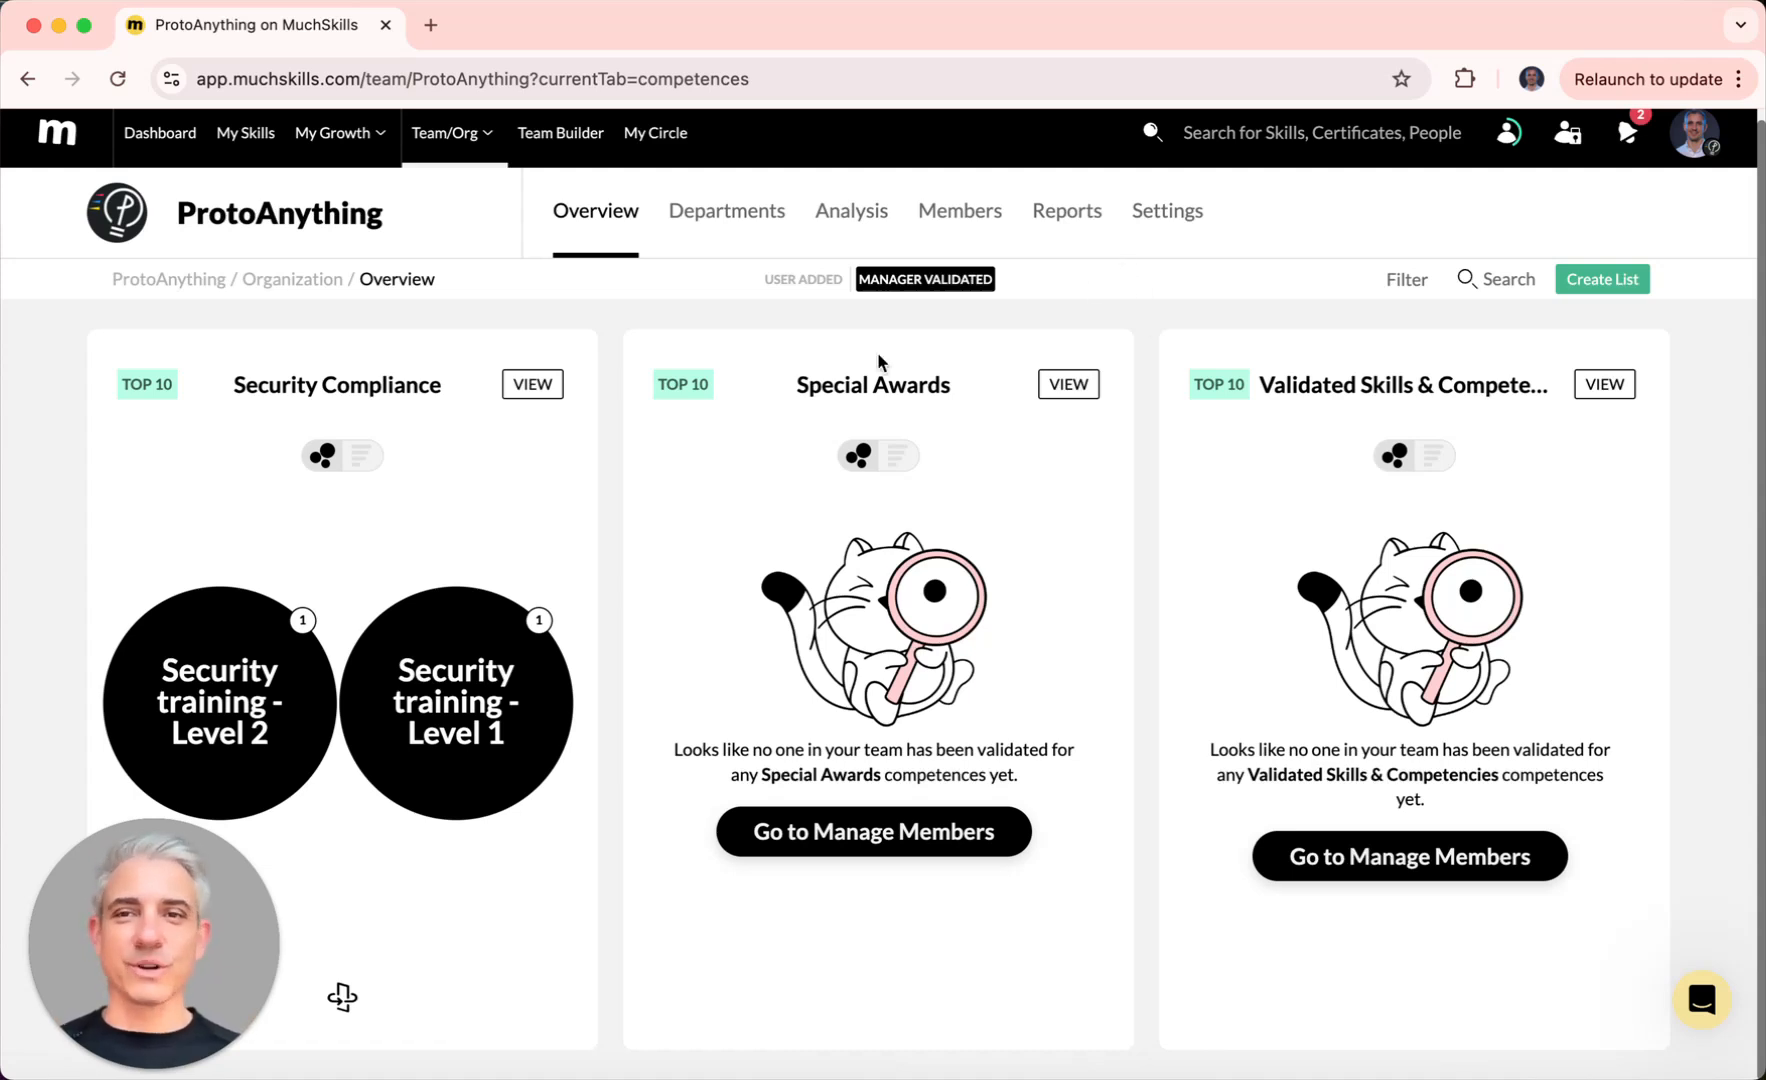
Step: Open the organization's Reports with the list of all skills
{"action": "mouse_move", "coordinate": [452, 135]}
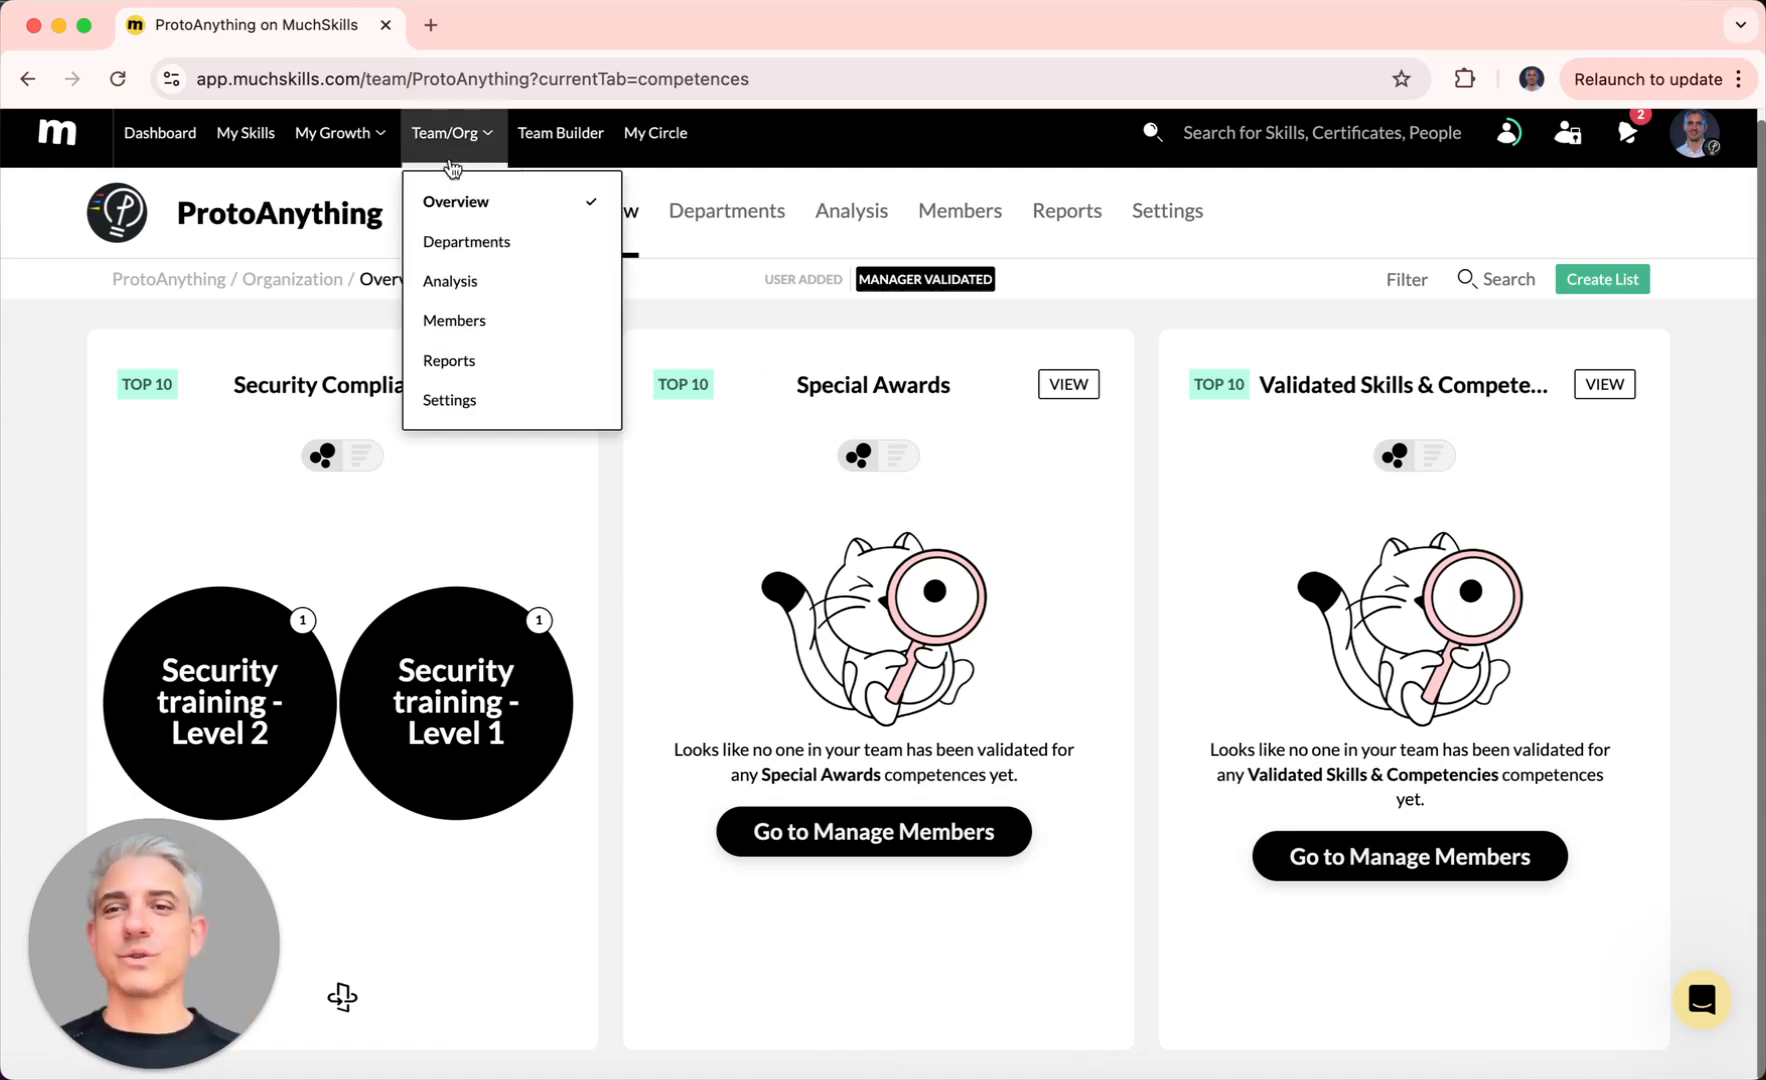
{"action": "left_click", "coordinate": [444, 362]}
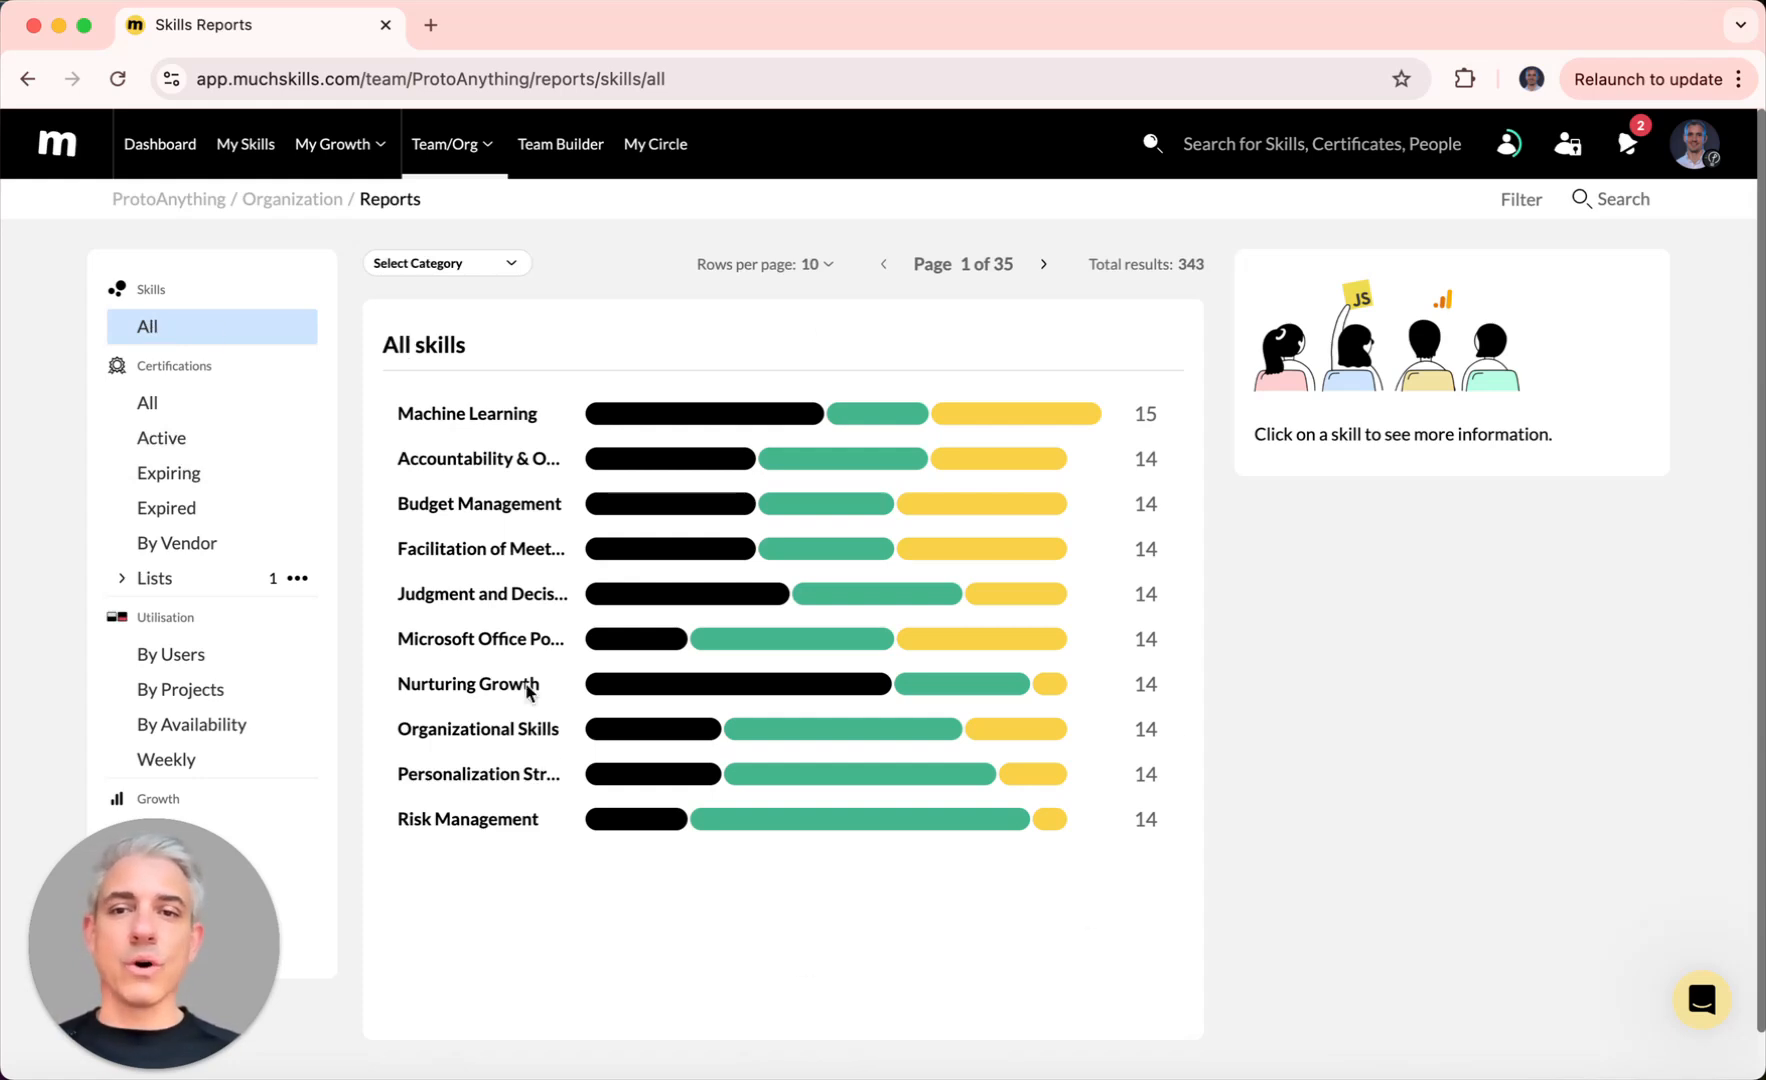
{"action": "mouse_move", "coordinate": [670, 512]}
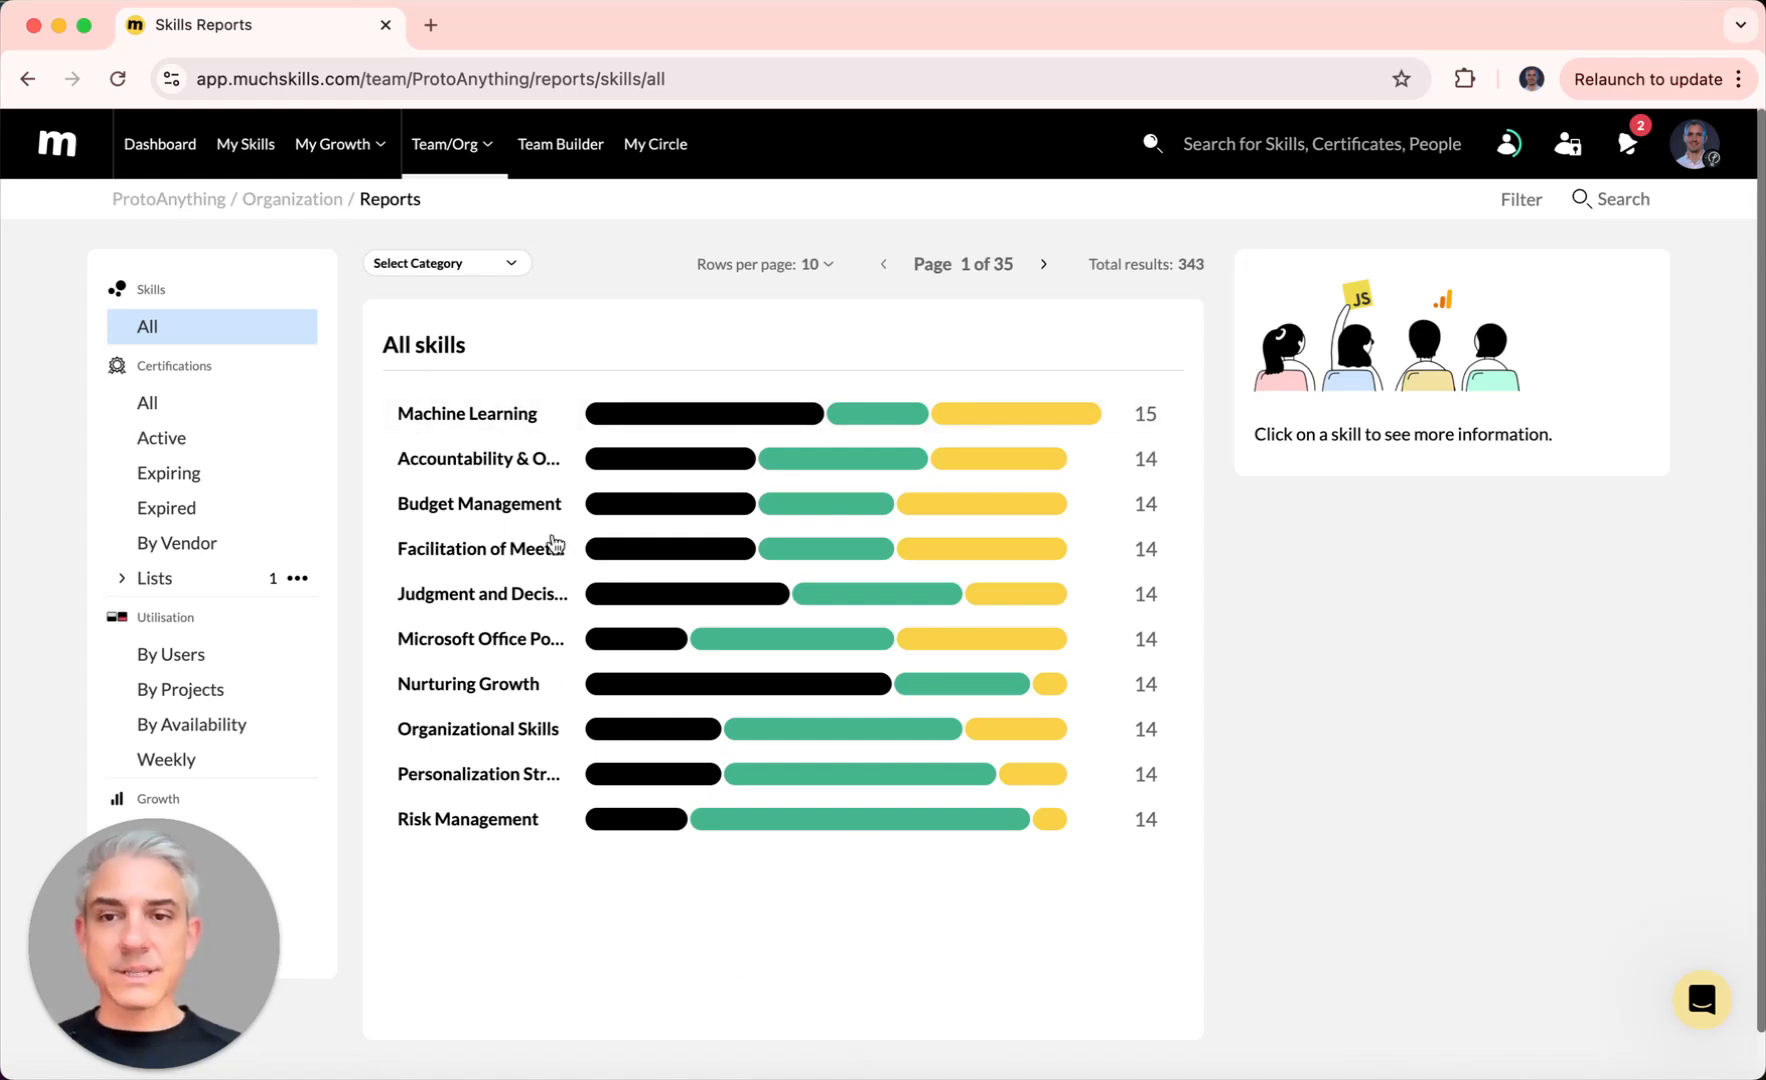
Step: Select the Machine Learning skill and look through the members who work with it
{"action": "left_click", "coordinate": [525, 426]}
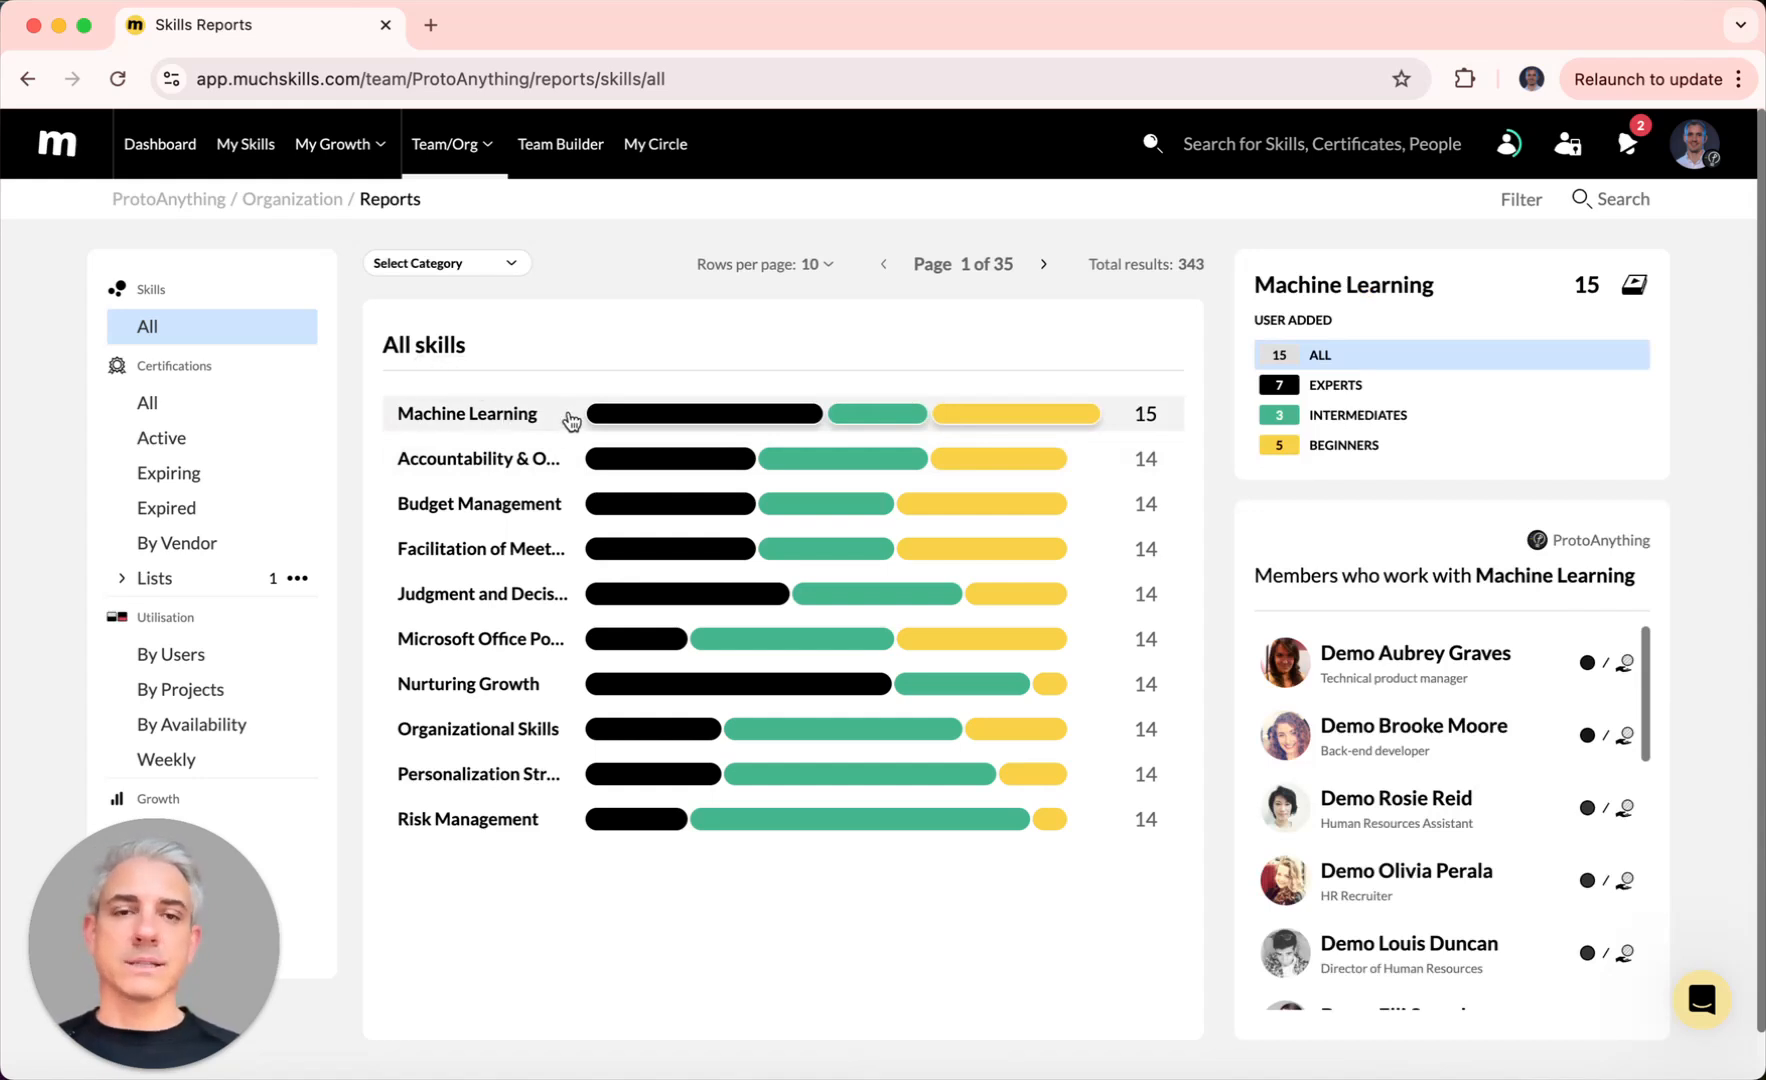
{"action": "scroll", "coordinate": [1384, 747], "scroll_direction": "down", "scroll_amount": 5}
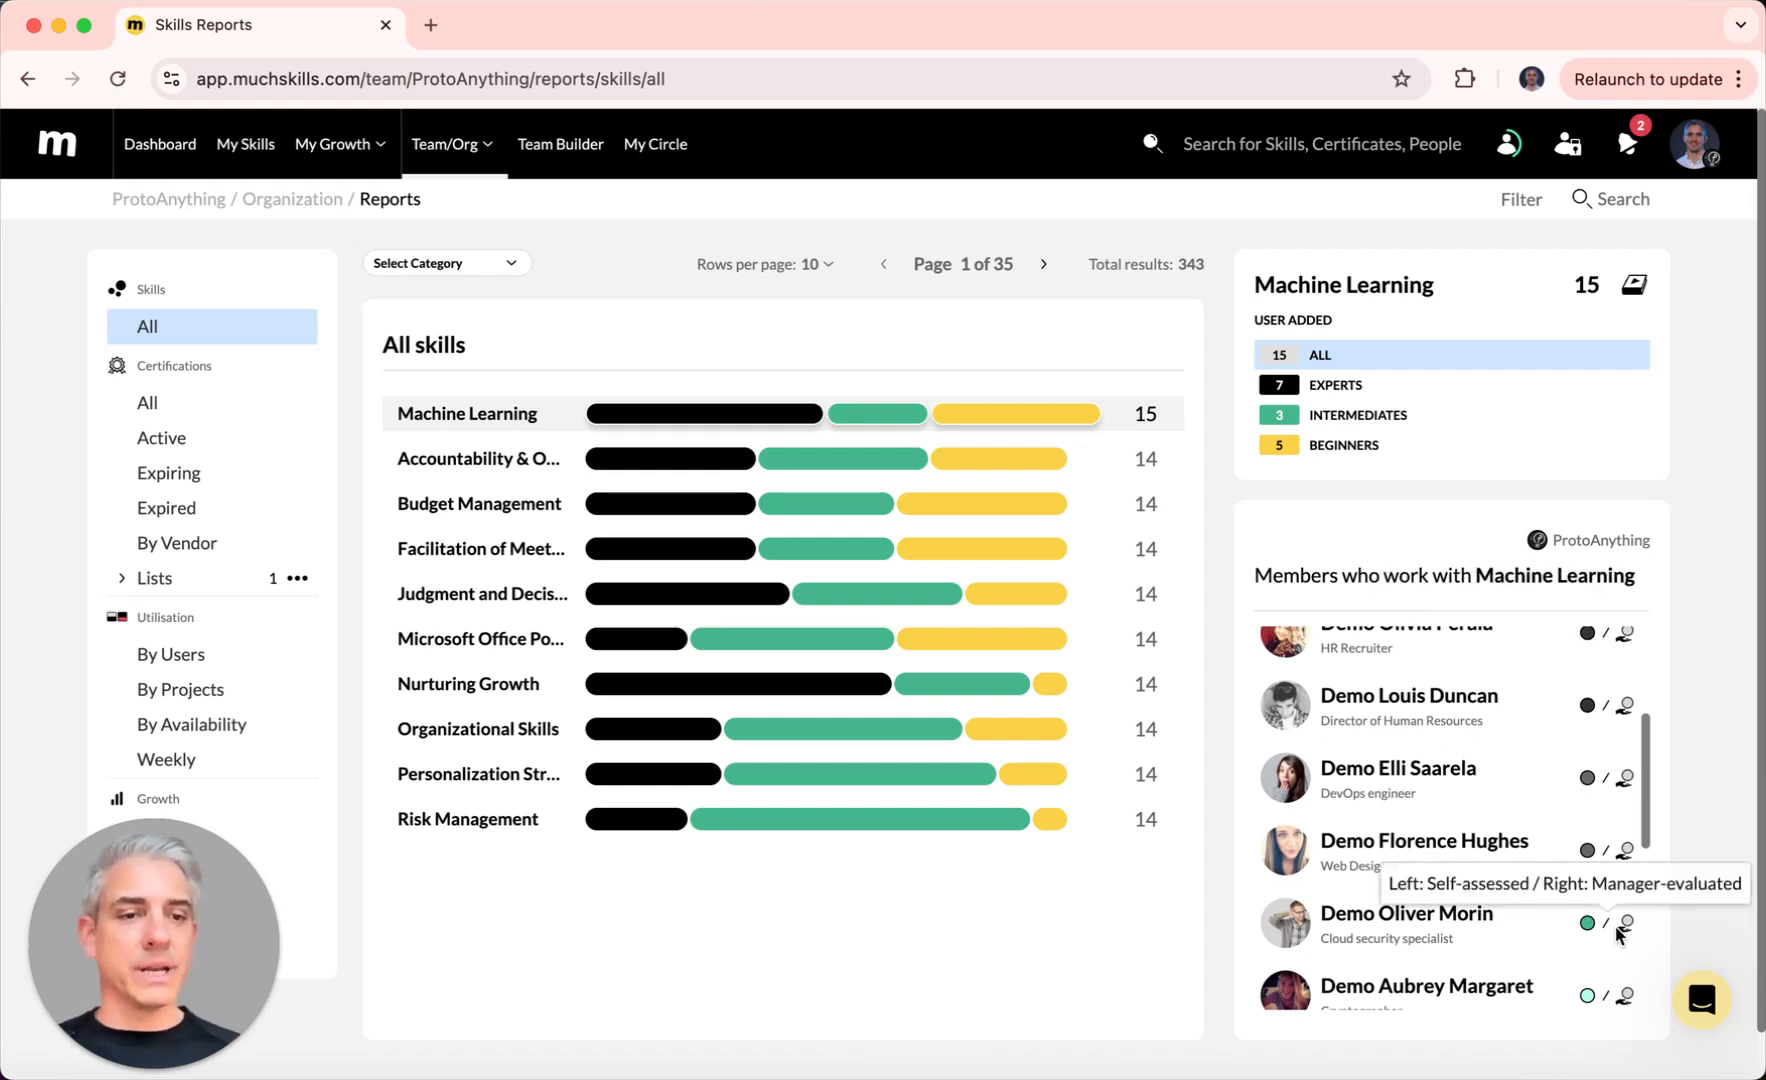
{"action": "scroll", "coordinate": [1628, 930], "scroll_direction": "down", "scroll_amount": 5}
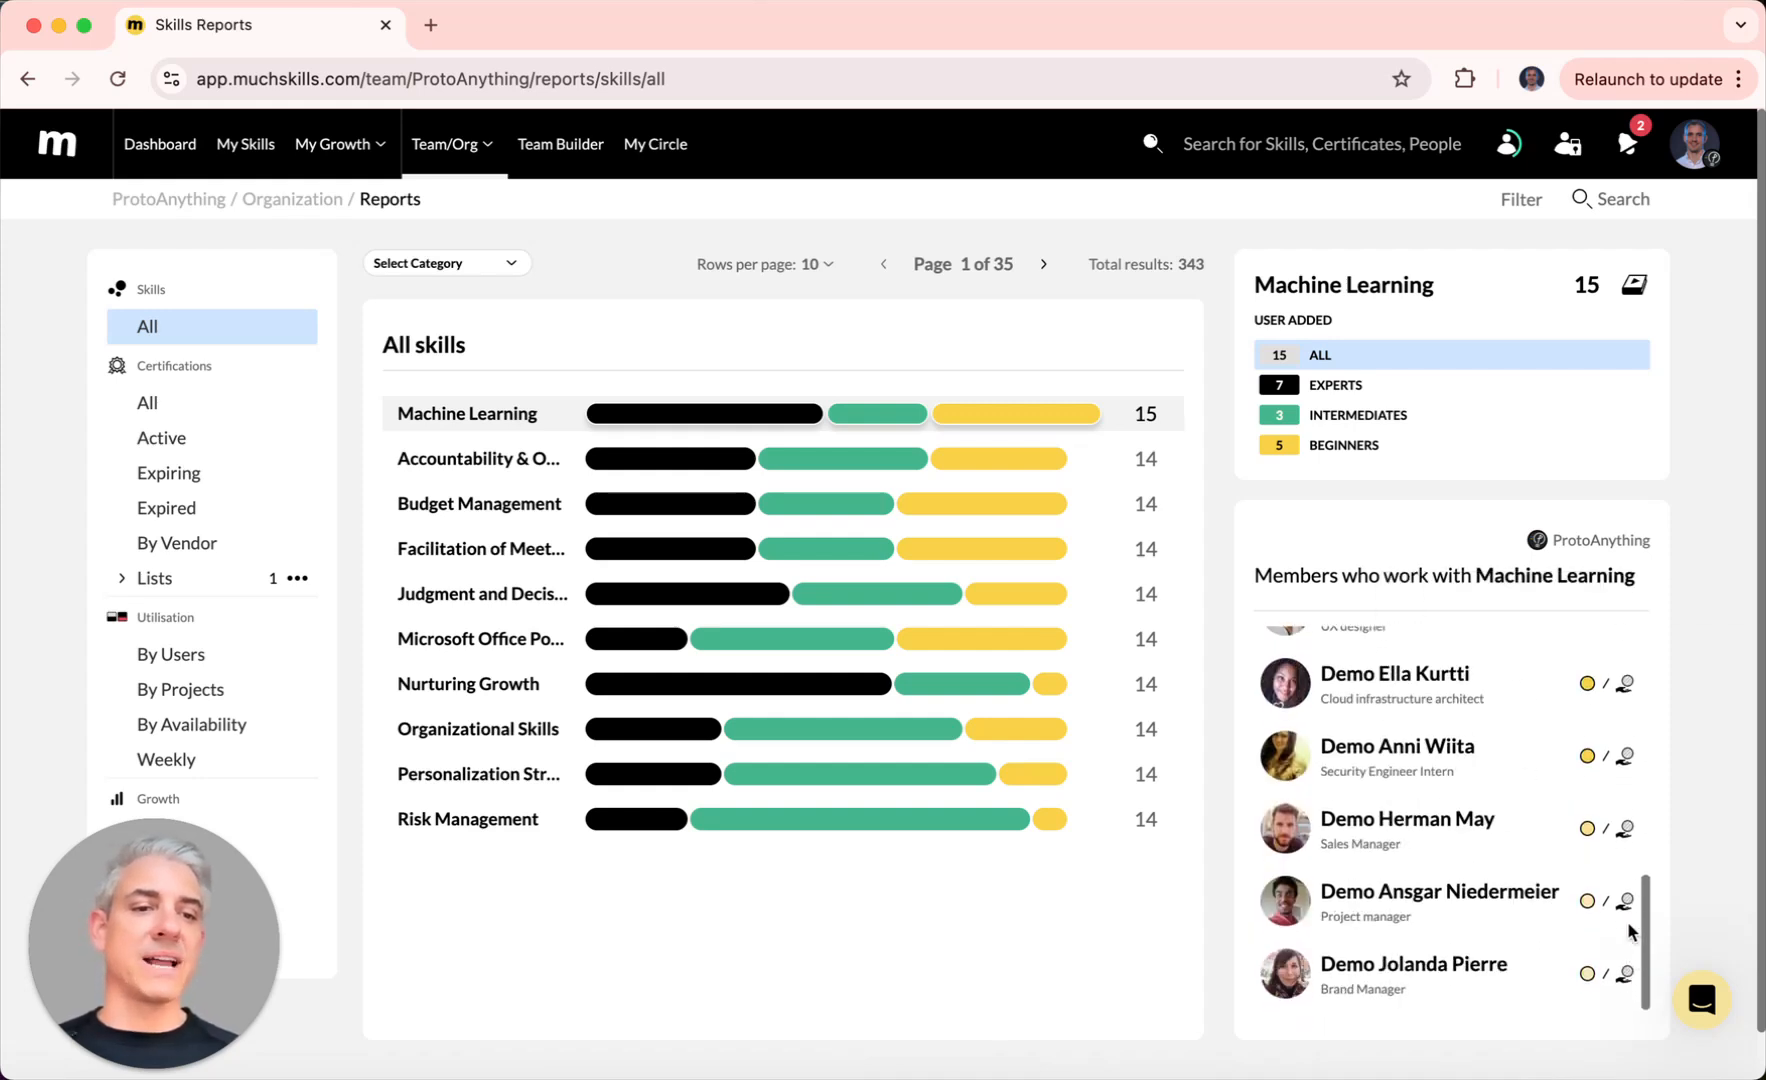
{"action": "scroll", "coordinate": [1451, 717], "scroll_direction": "up", "scroll_amount": 8}
{"action": "scroll", "coordinate": [1451, 717], "scroll_direction": "up", "scroll_amount": 2}
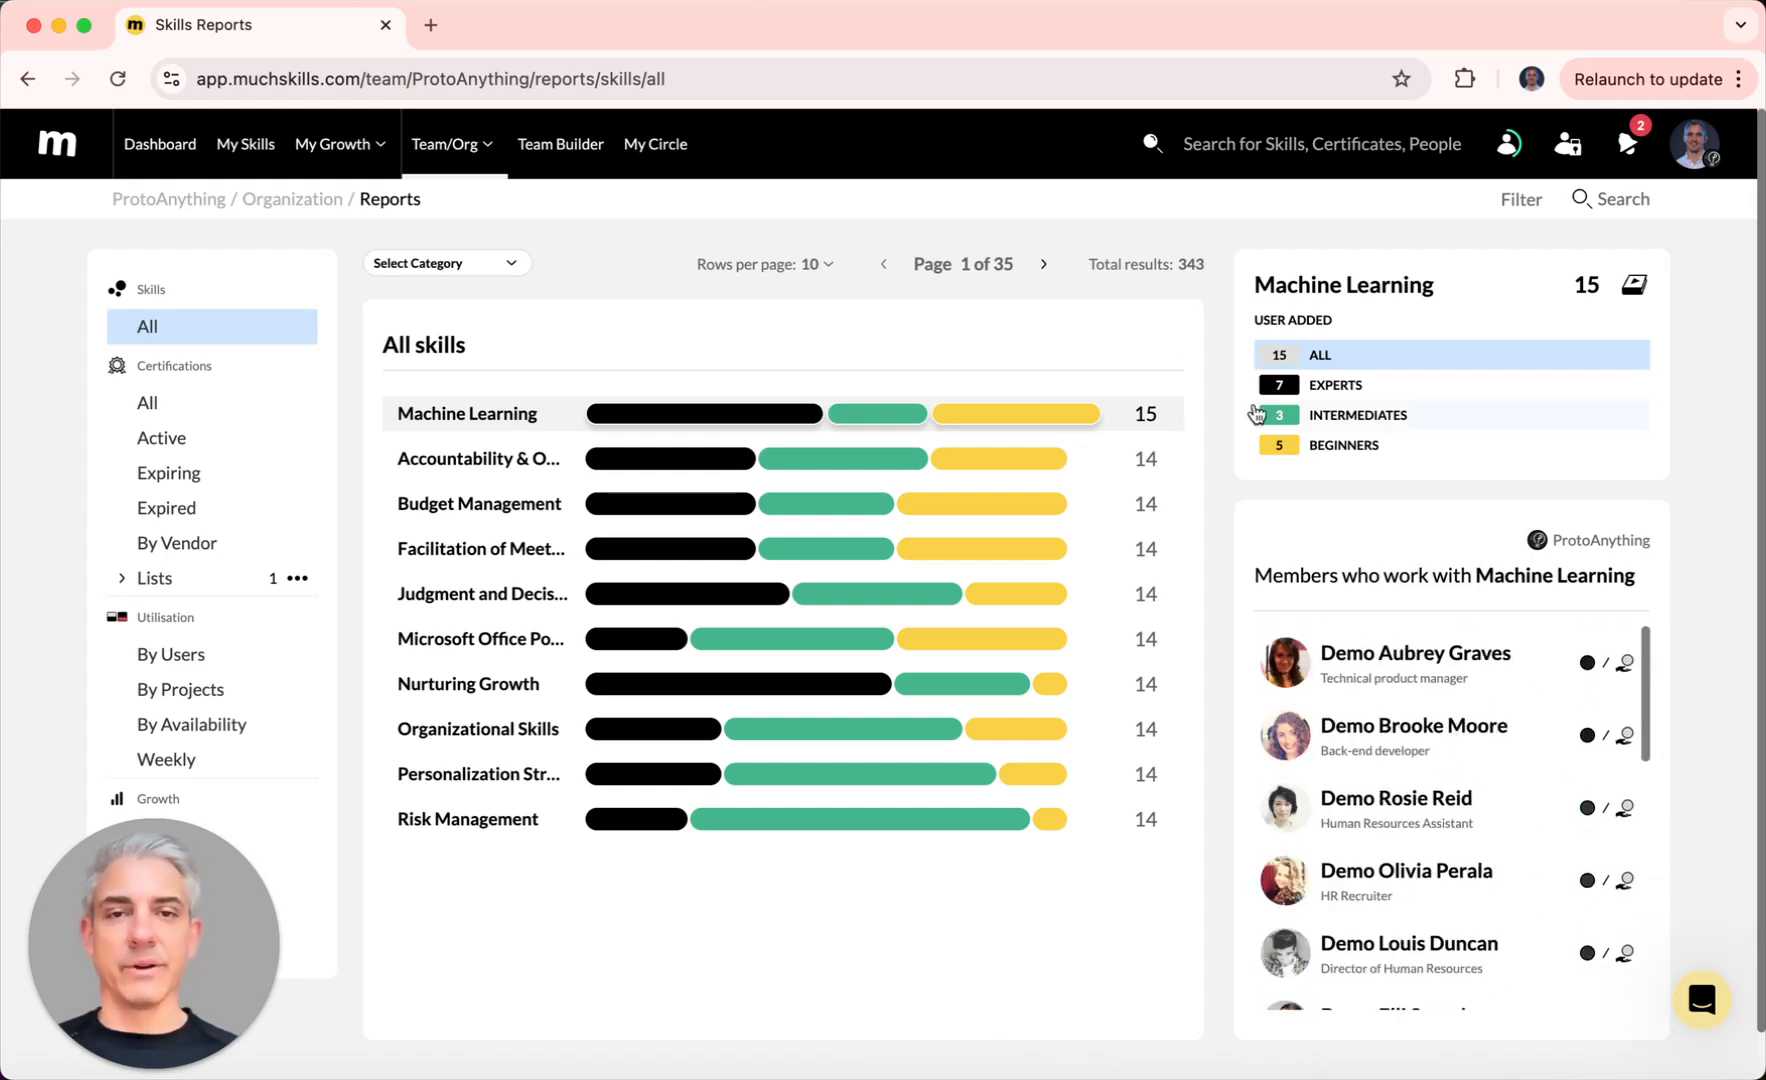
Step: Set the skills report to 100 rows per page and look through the skills on pages 1 and 2
{"action": "left_click", "coordinate": [828, 266]}
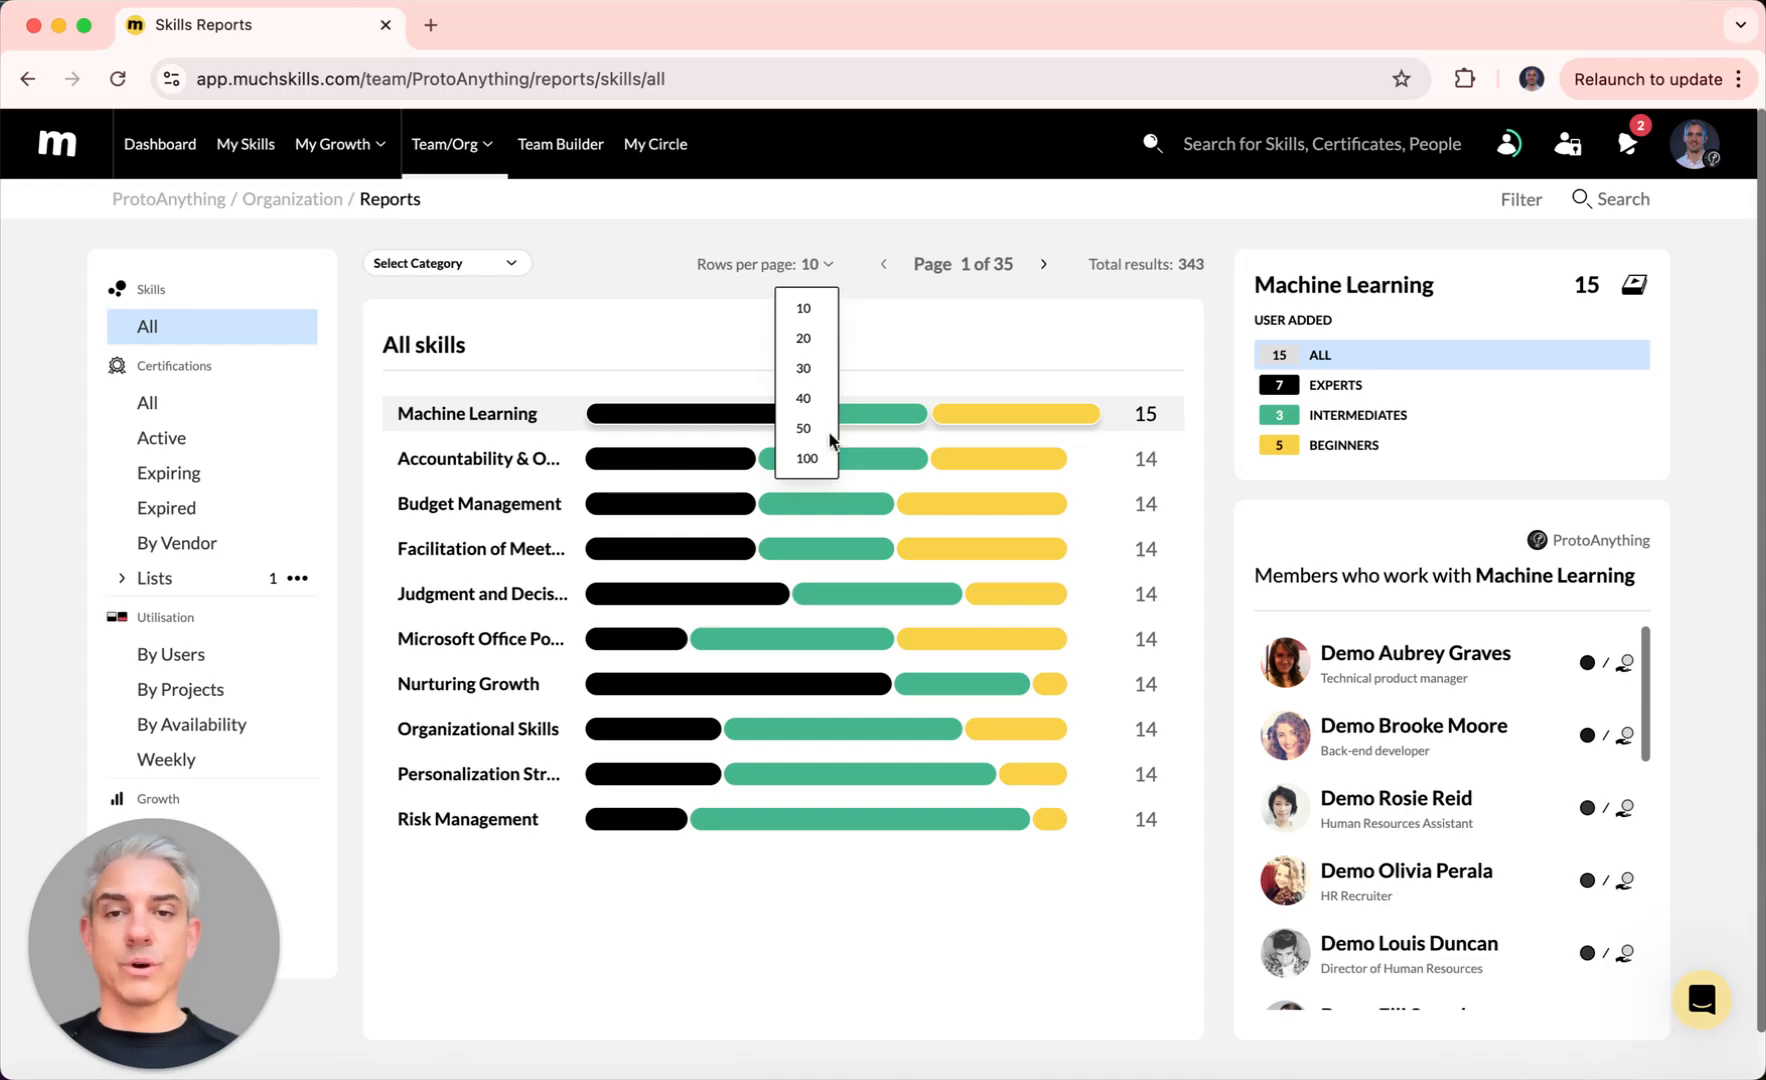
{"action": "left_click", "coordinate": [809, 458]}
{"action": "scroll", "coordinate": [818, 706], "scroll_direction": "down", "scroll_amount": 5}
{"action": "scroll", "coordinate": [818, 706], "scroll_direction": "down", "scroll_amount": 20}
{"action": "scroll", "coordinate": [821, 710], "scroll_direction": "down", "scroll_amount": 15}
{"action": "left_click", "coordinate": [1043, 265]}
{"action": "scroll", "coordinate": [919, 700], "scroll_direction": "down", "scroll_amount": 20}
{"action": "scroll", "coordinate": [921, 710], "scroll_direction": "down", "scroll_amount": 20}
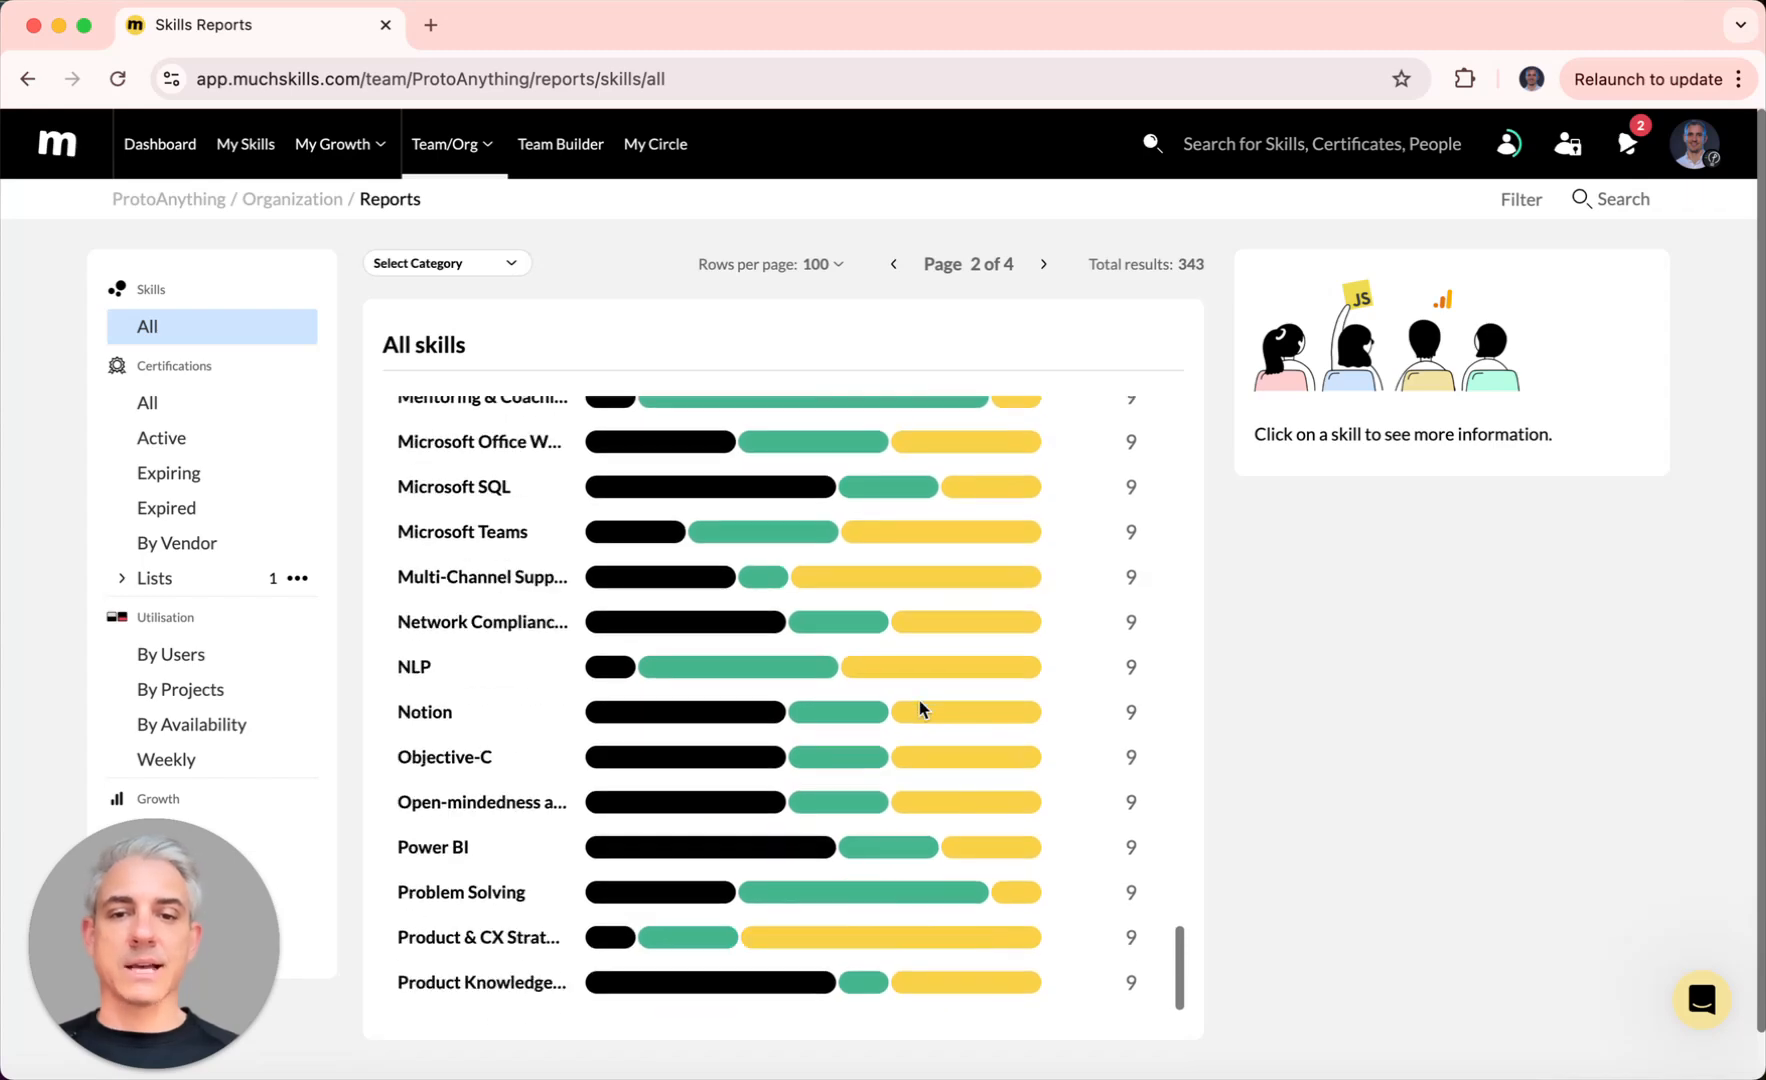
Step: Look through the skills on pages 3 and 4 of the all-skills report
{"action": "left_click", "coordinate": [1043, 266]}
{"action": "scroll", "coordinate": [979, 769], "scroll_direction": "down", "scroll_amount": 12}
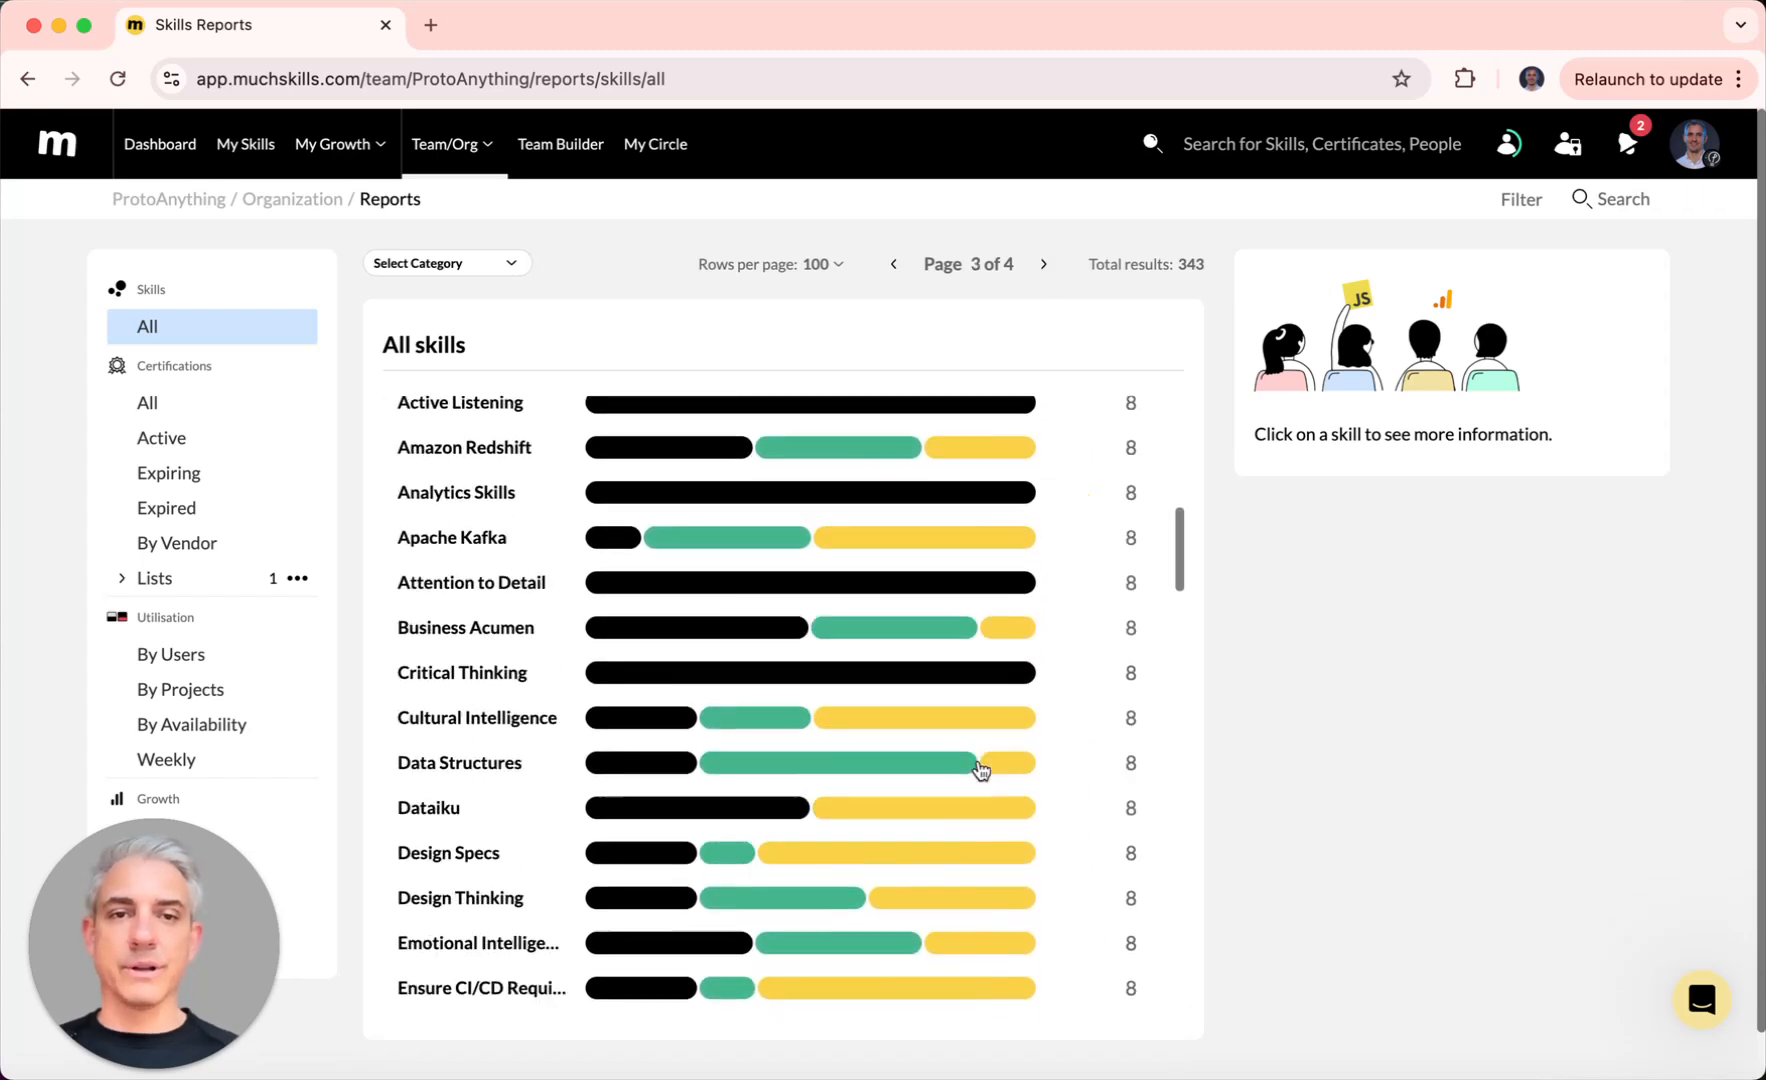
{"action": "scroll", "coordinate": [979, 769], "scroll_direction": "down", "scroll_amount": 20}
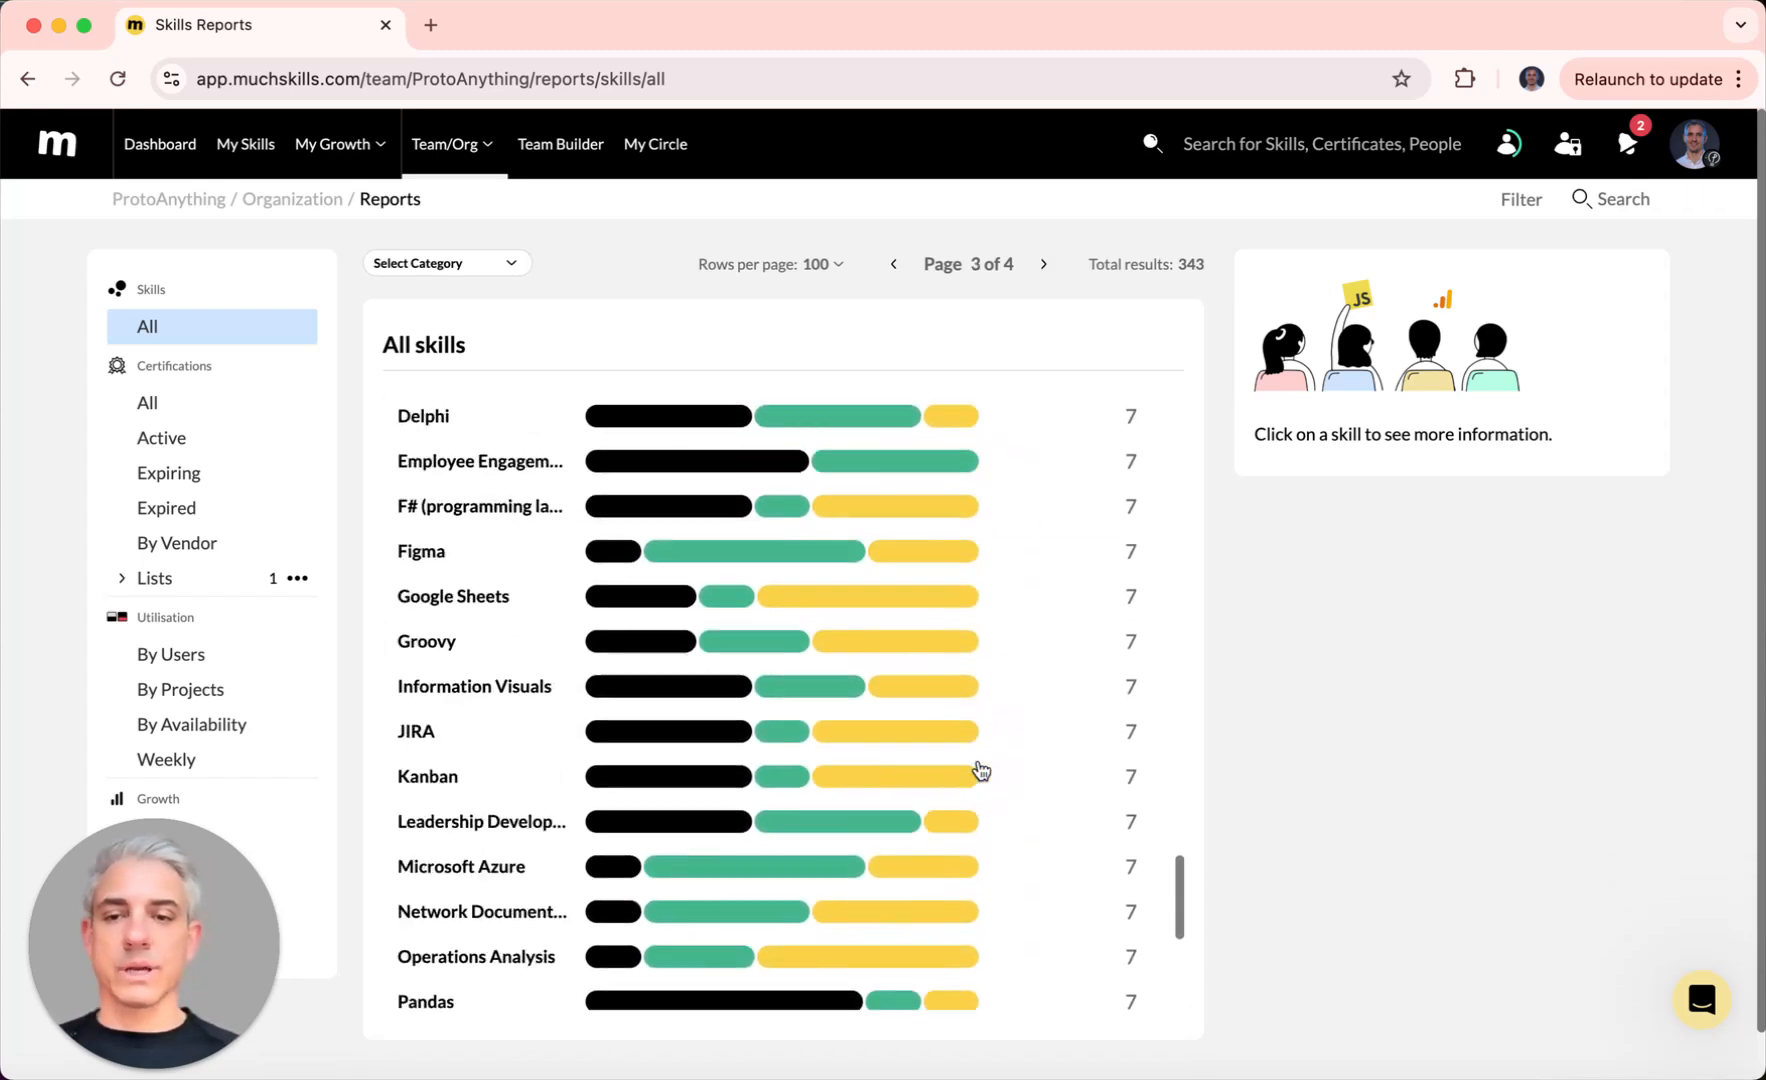
{"action": "scroll", "coordinate": [979, 769], "scroll_direction": "down", "scroll_amount": 2}
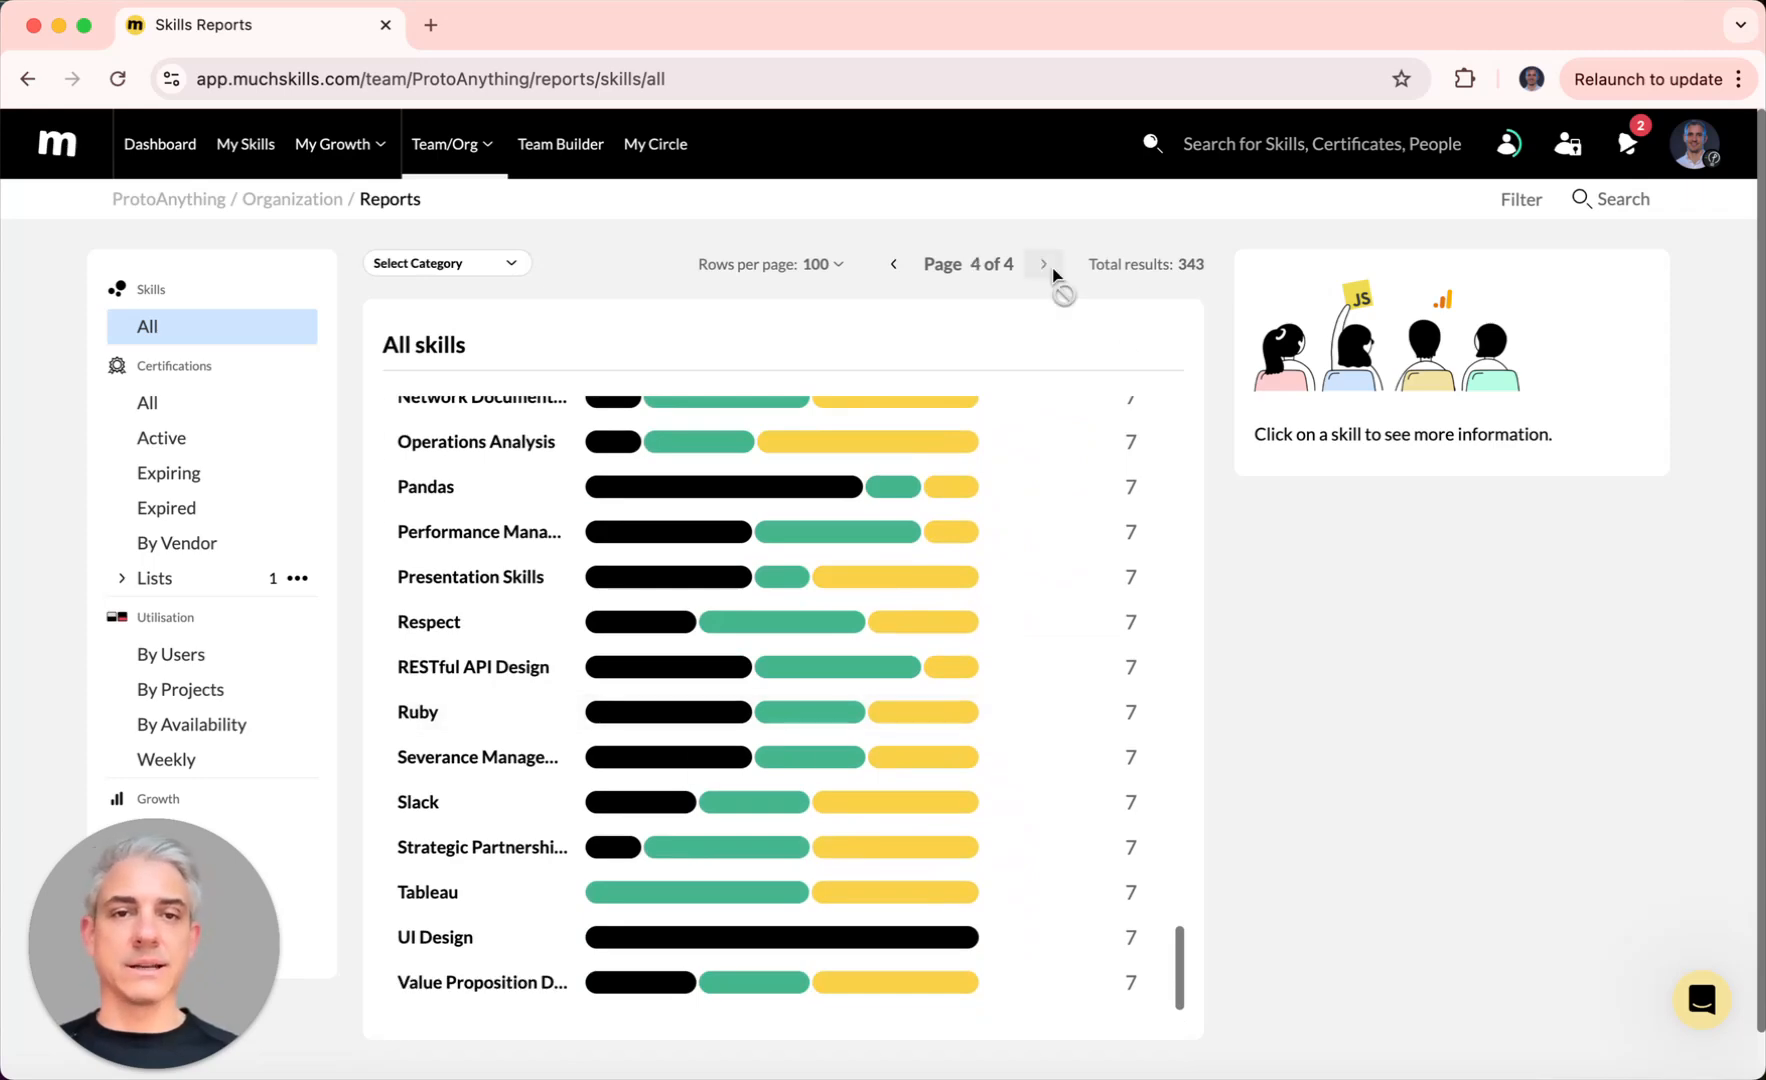
{"action": "left_click", "coordinate": [1043, 264]}
{"action": "scroll", "coordinate": [1057, 729], "scroll_direction": "down", "scroll_amount": 20}
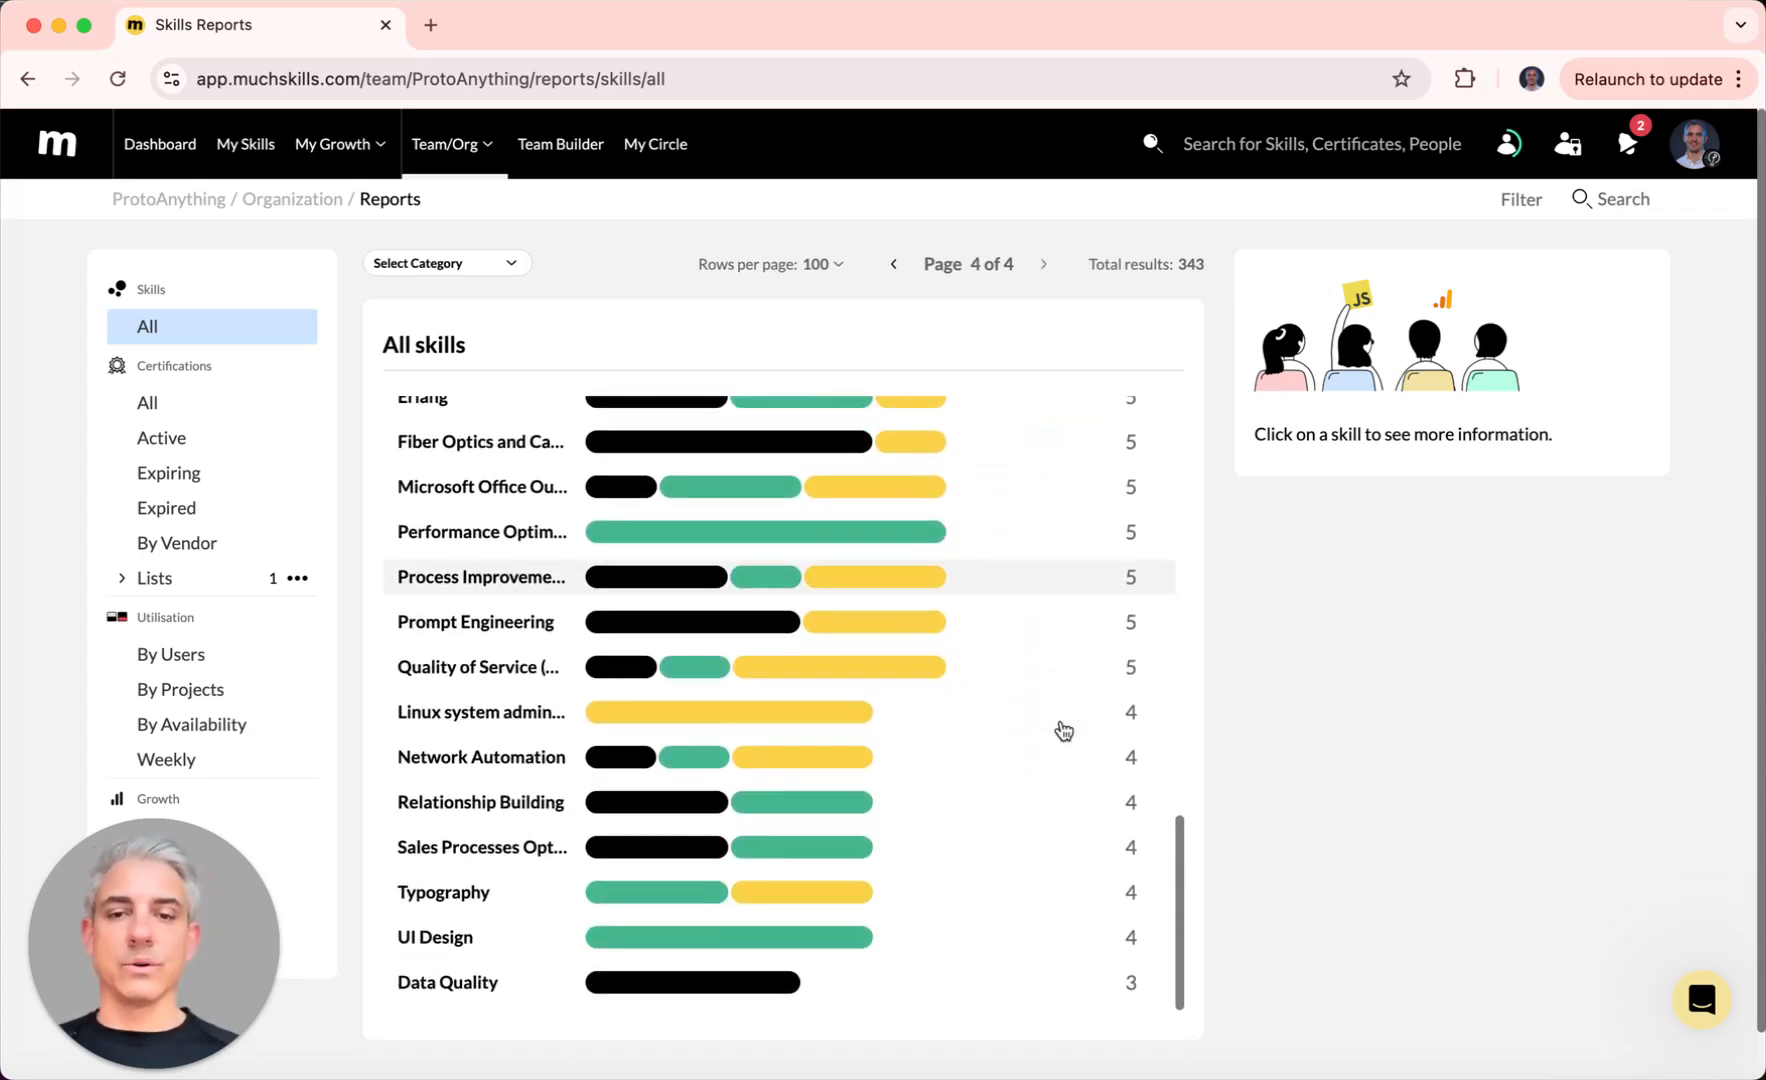
{"action": "scroll", "coordinate": [1060, 729], "scroll_direction": "up", "scroll_amount": 15}
{"action": "scroll", "coordinate": [1062, 730], "scroll_direction": "up", "scroll_amount": 5}
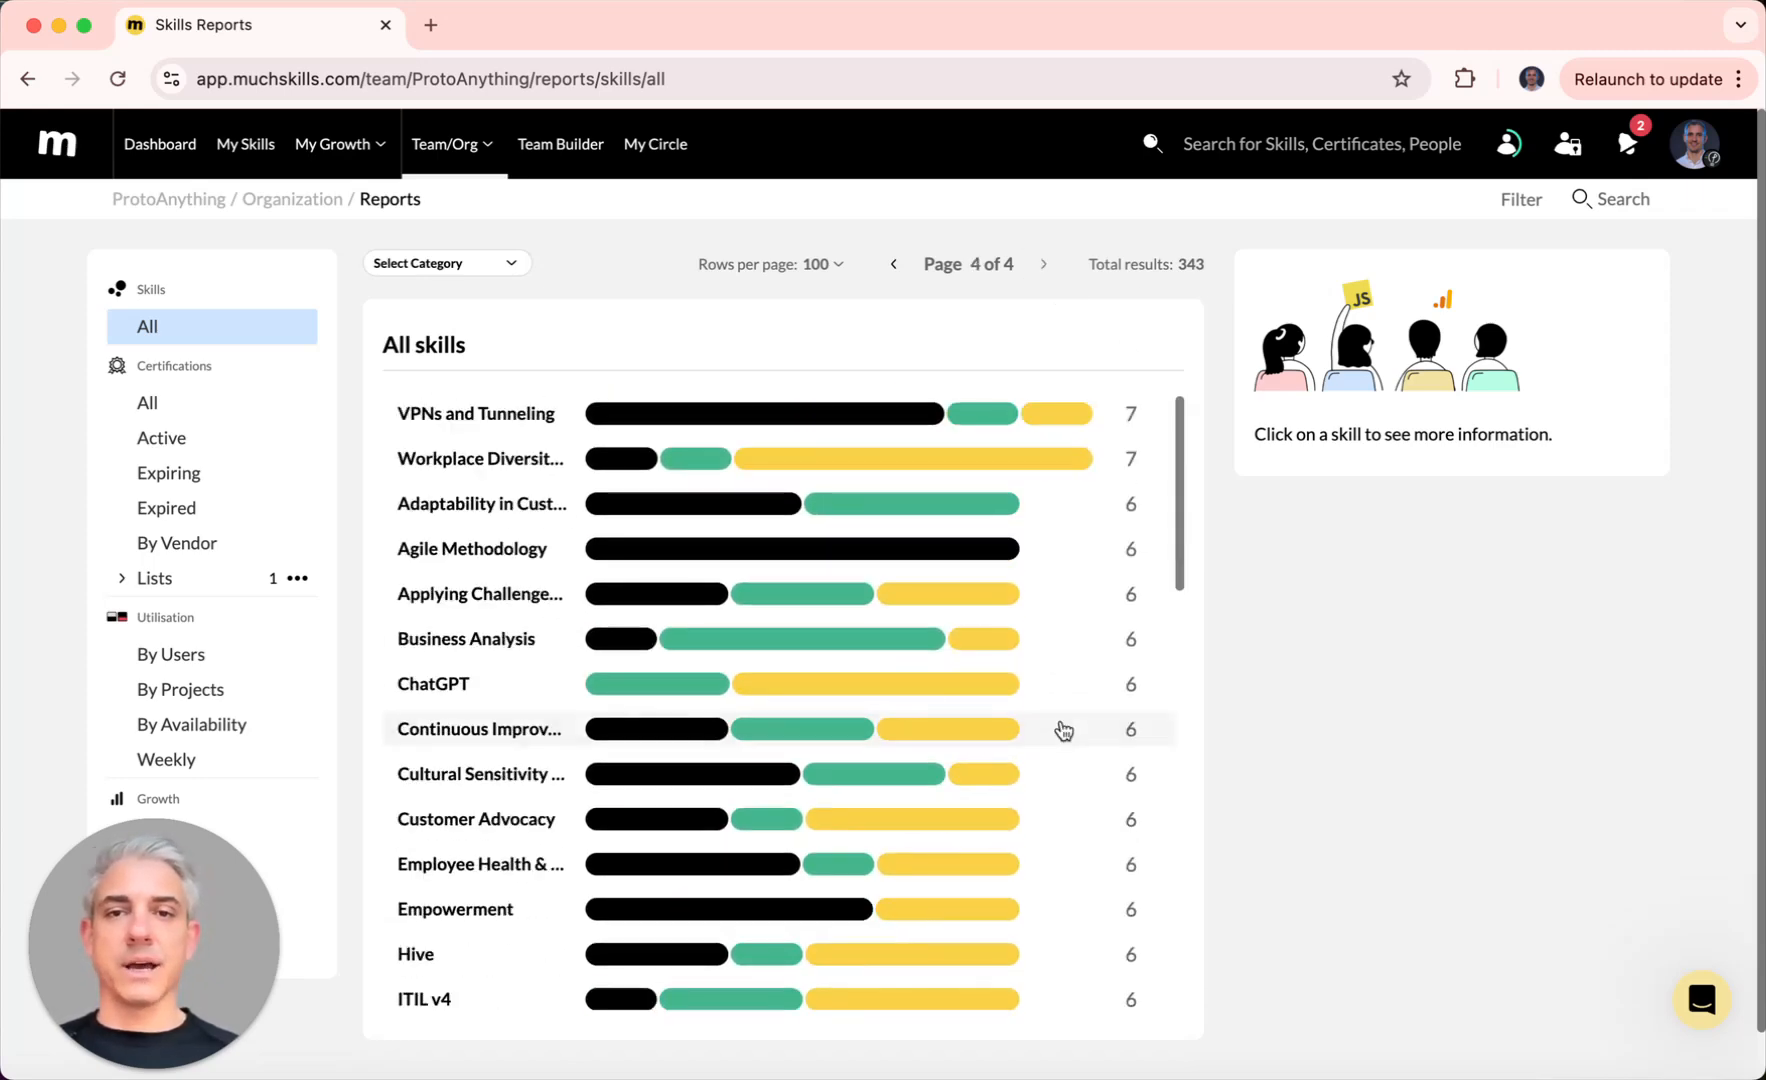
Step: Return to page 1 of the all-skills report and look through its skills
{"action": "left_click", "coordinate": [896, 266]}
{"action": "left_click", "coordinate": [898, 266]}
{"action": "left_click", "coordinate": [898, 266]}
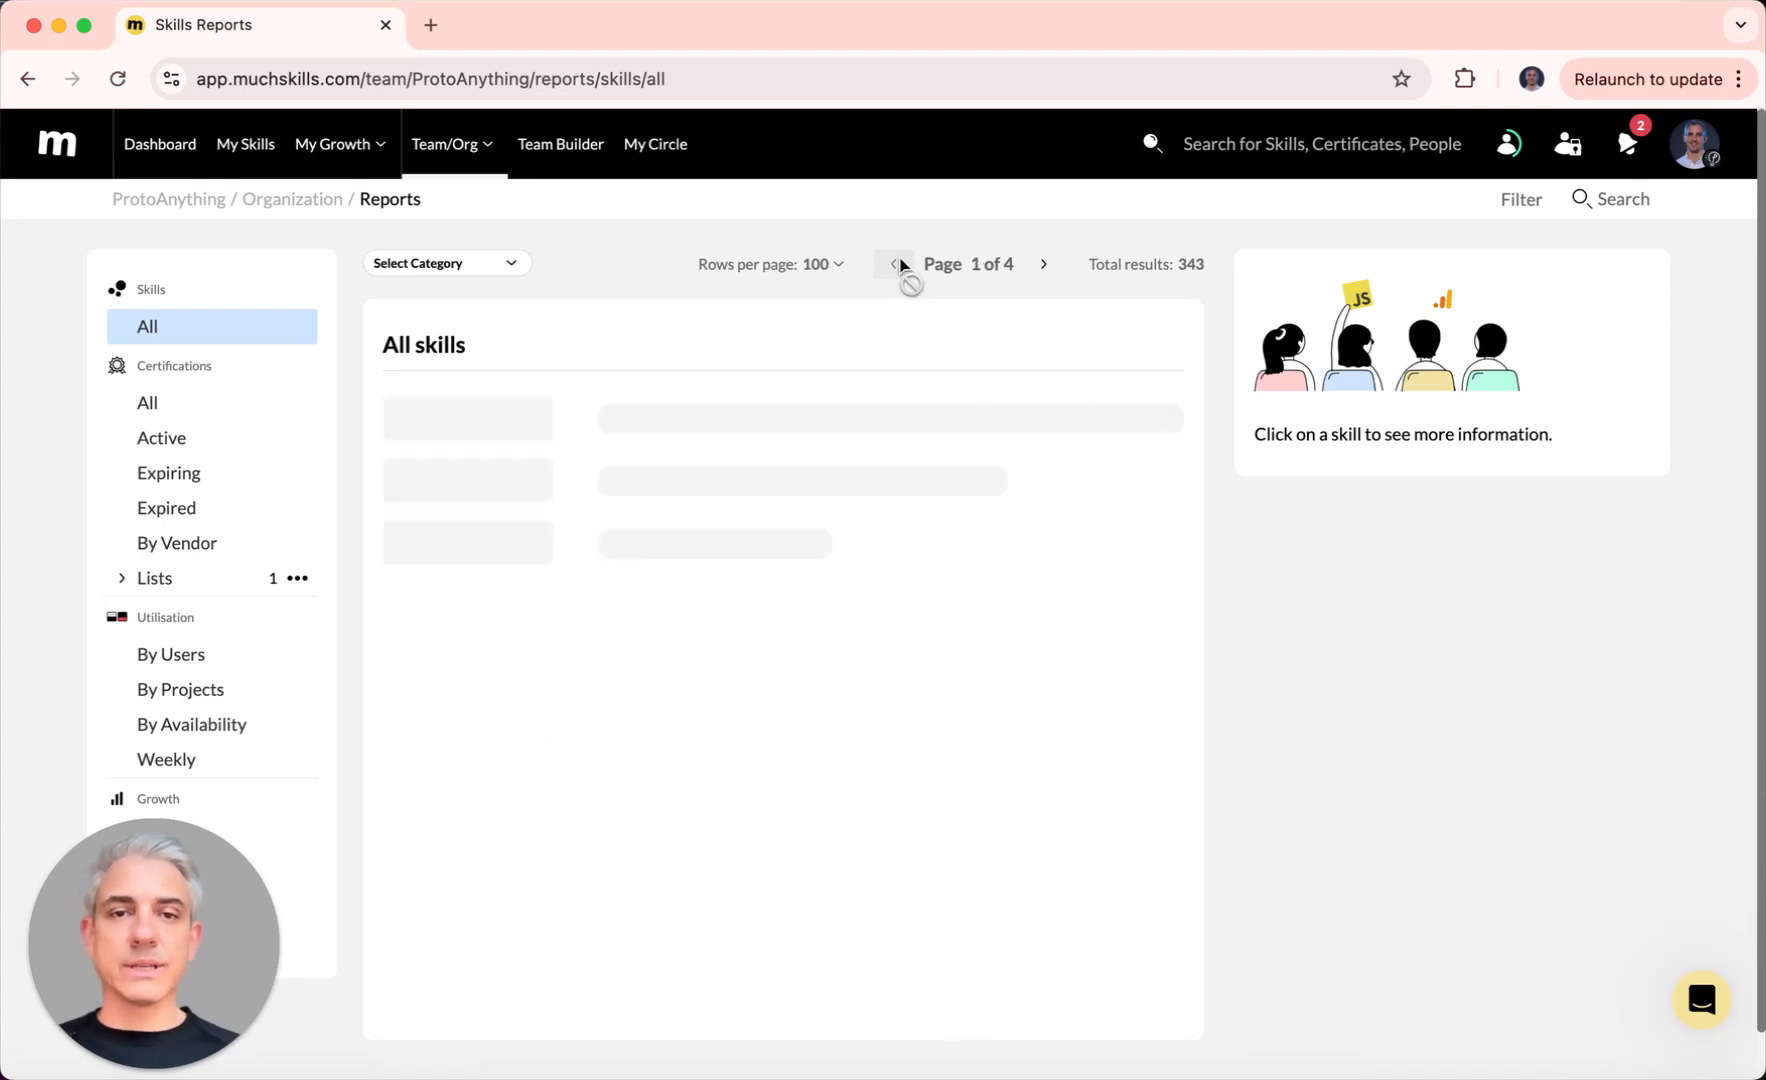
{"action": "scroll", "coordinate": [619, 611], "scroll_direction": "down", "scroll_amount": 10}
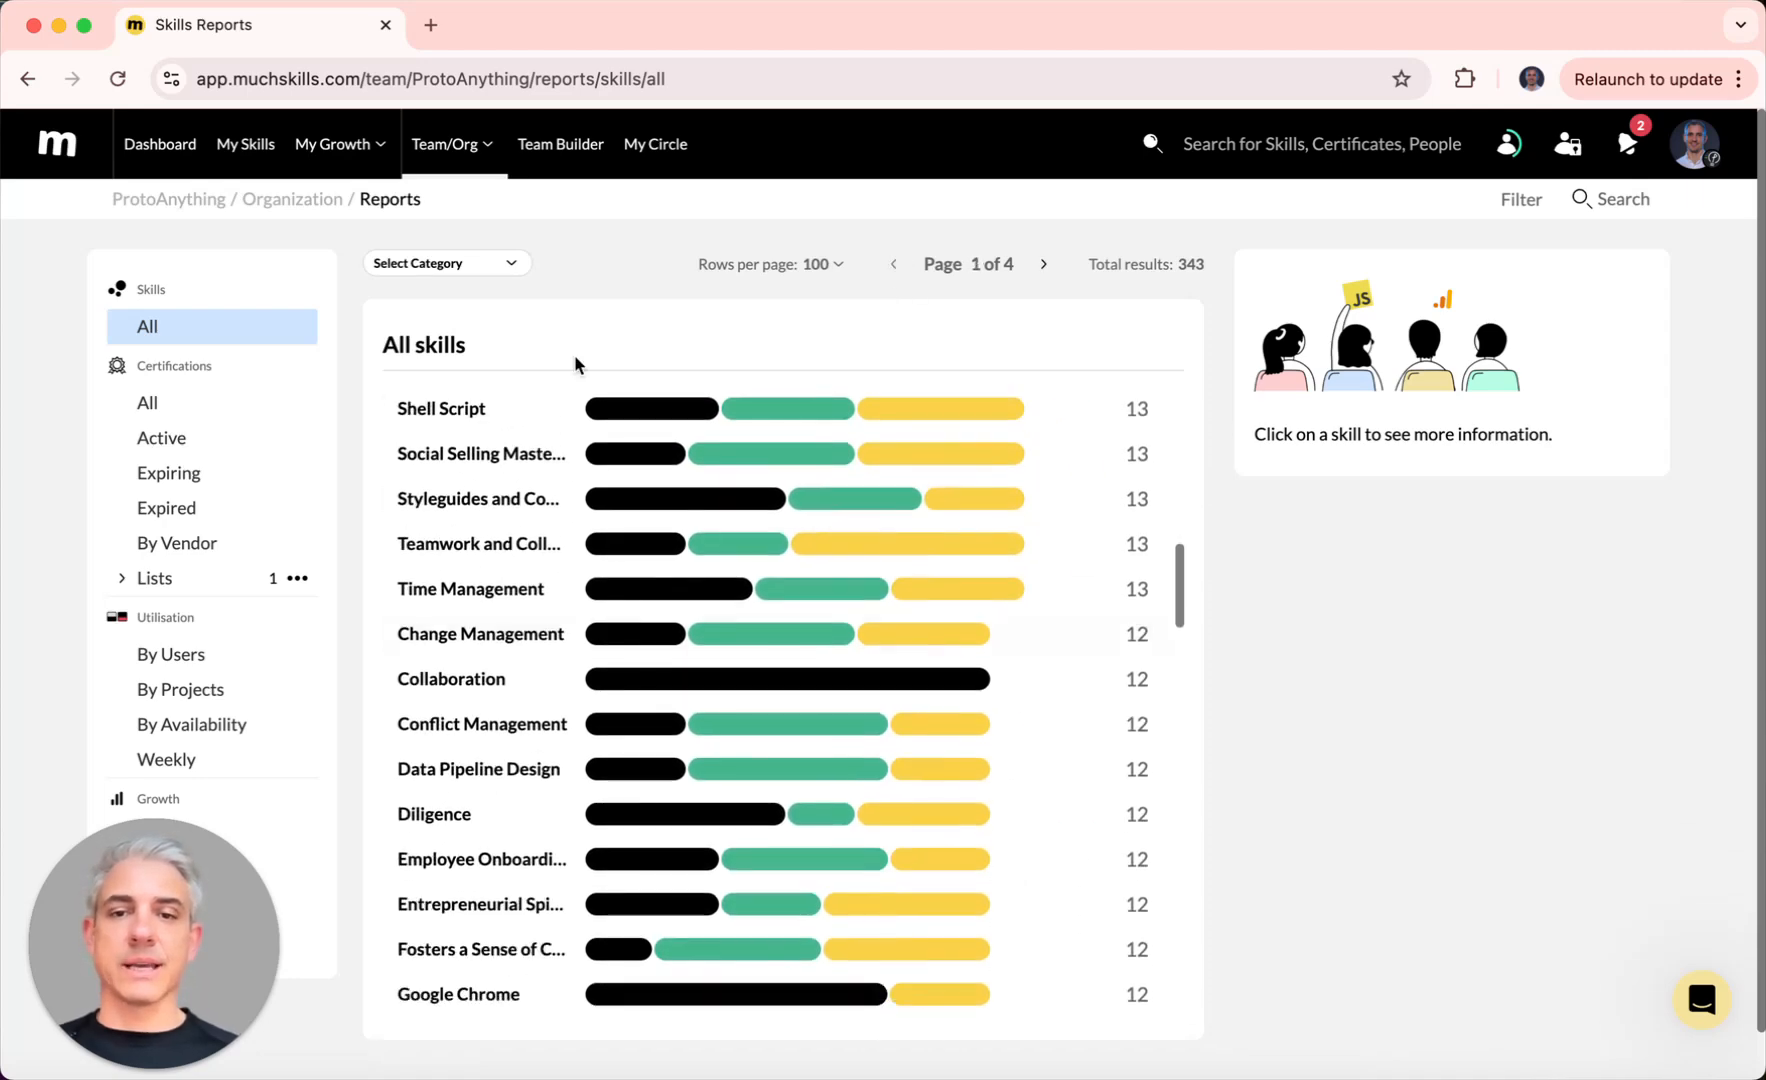
Step: Restrict the skills report to the Technical Skills category and look through the whole list
{"action": "left_click", "coordinate": [501, 272]}
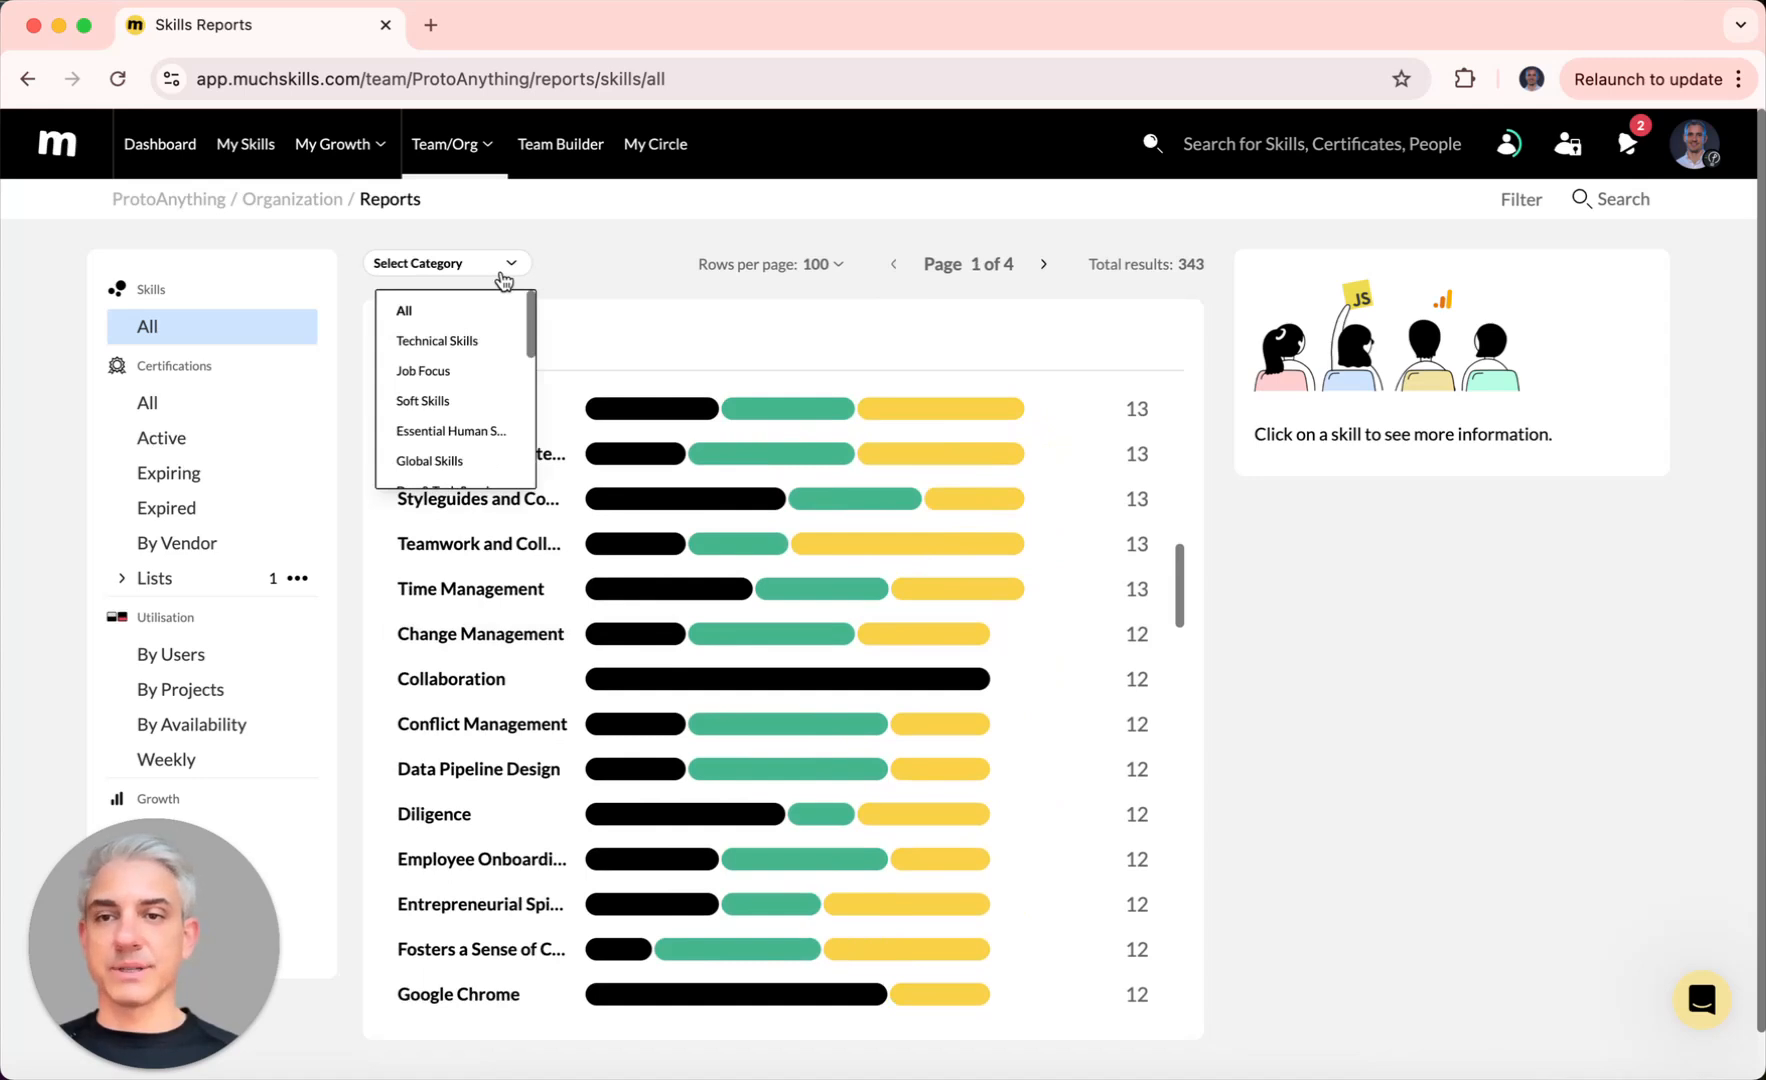
{"action": "left_click", "coordinate": [476, 343]}
{"action": "scroll", "coordinate": [546, 830], "scroll_direction": "down", "scroll_amount": 5}
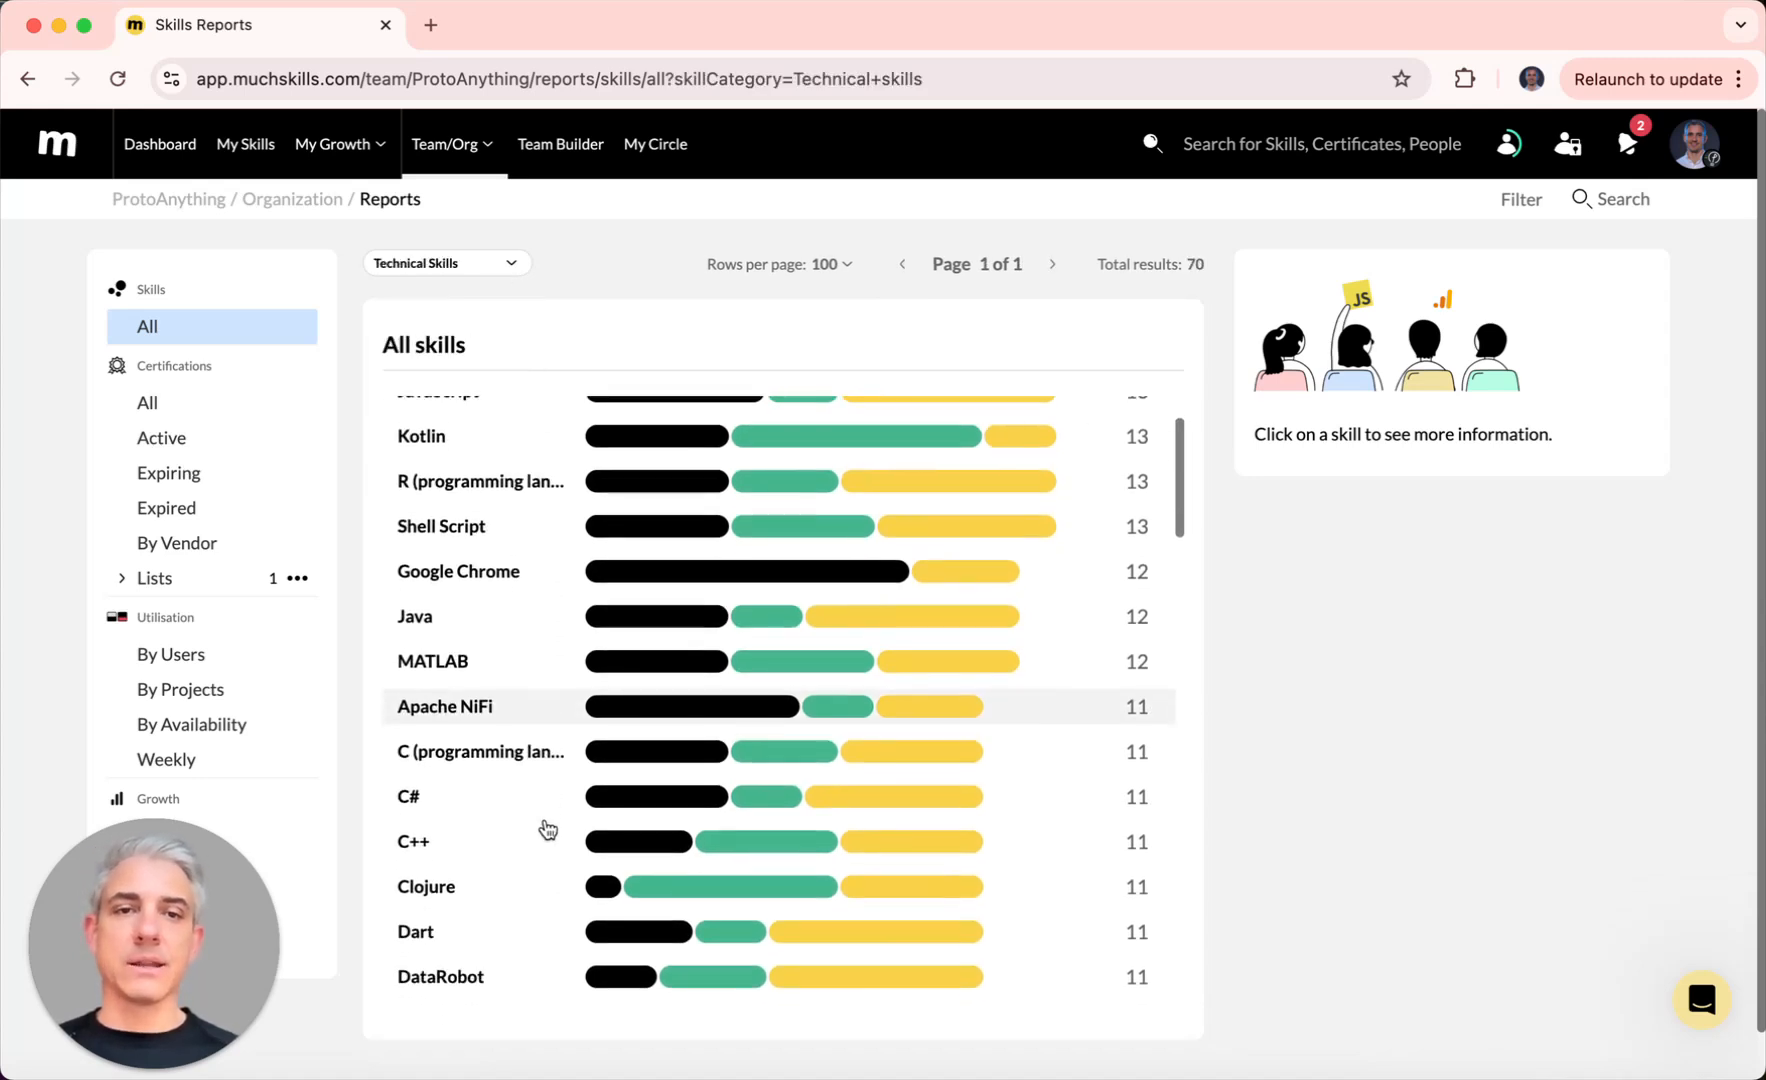
{"action": "scroll", "coordinate": [547, 829], "scroll_direction": "down", "scroll_amount": 15}
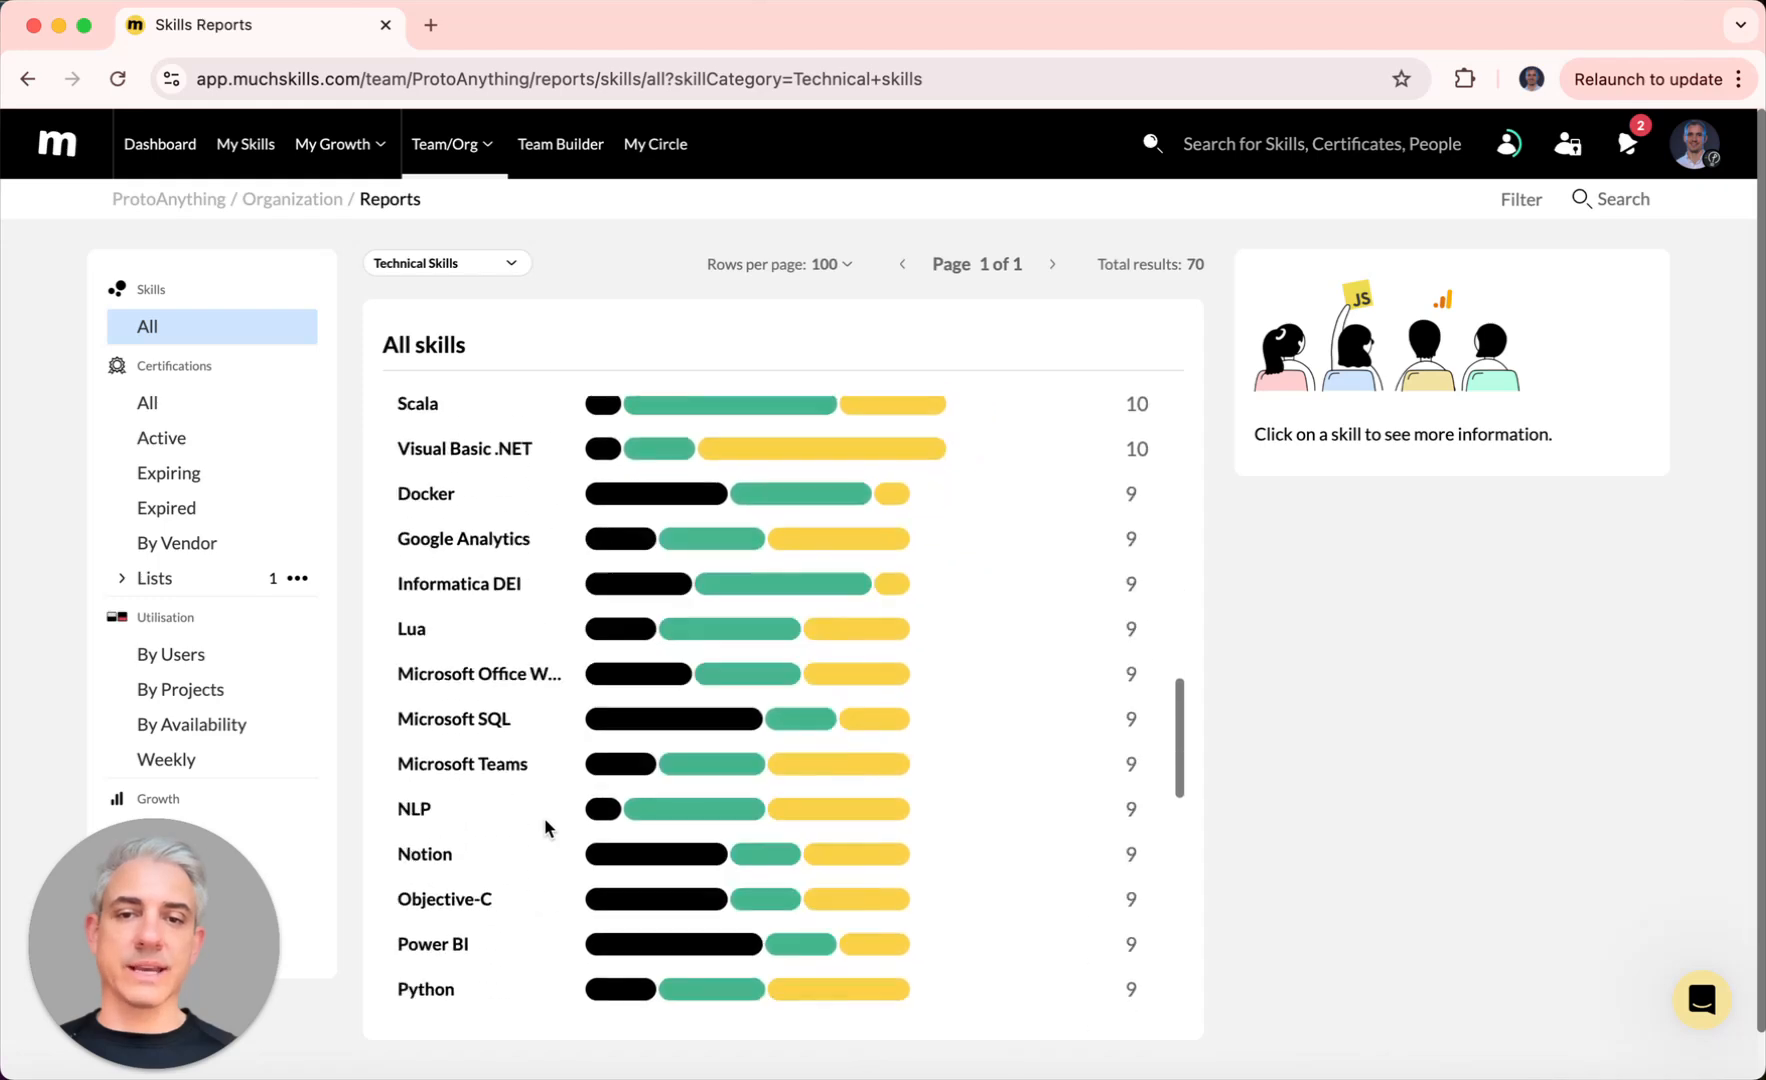
{"action": "scroll", "coordinate": [546, 826], "scroll_direction": "down", "scroll_amount": 10}
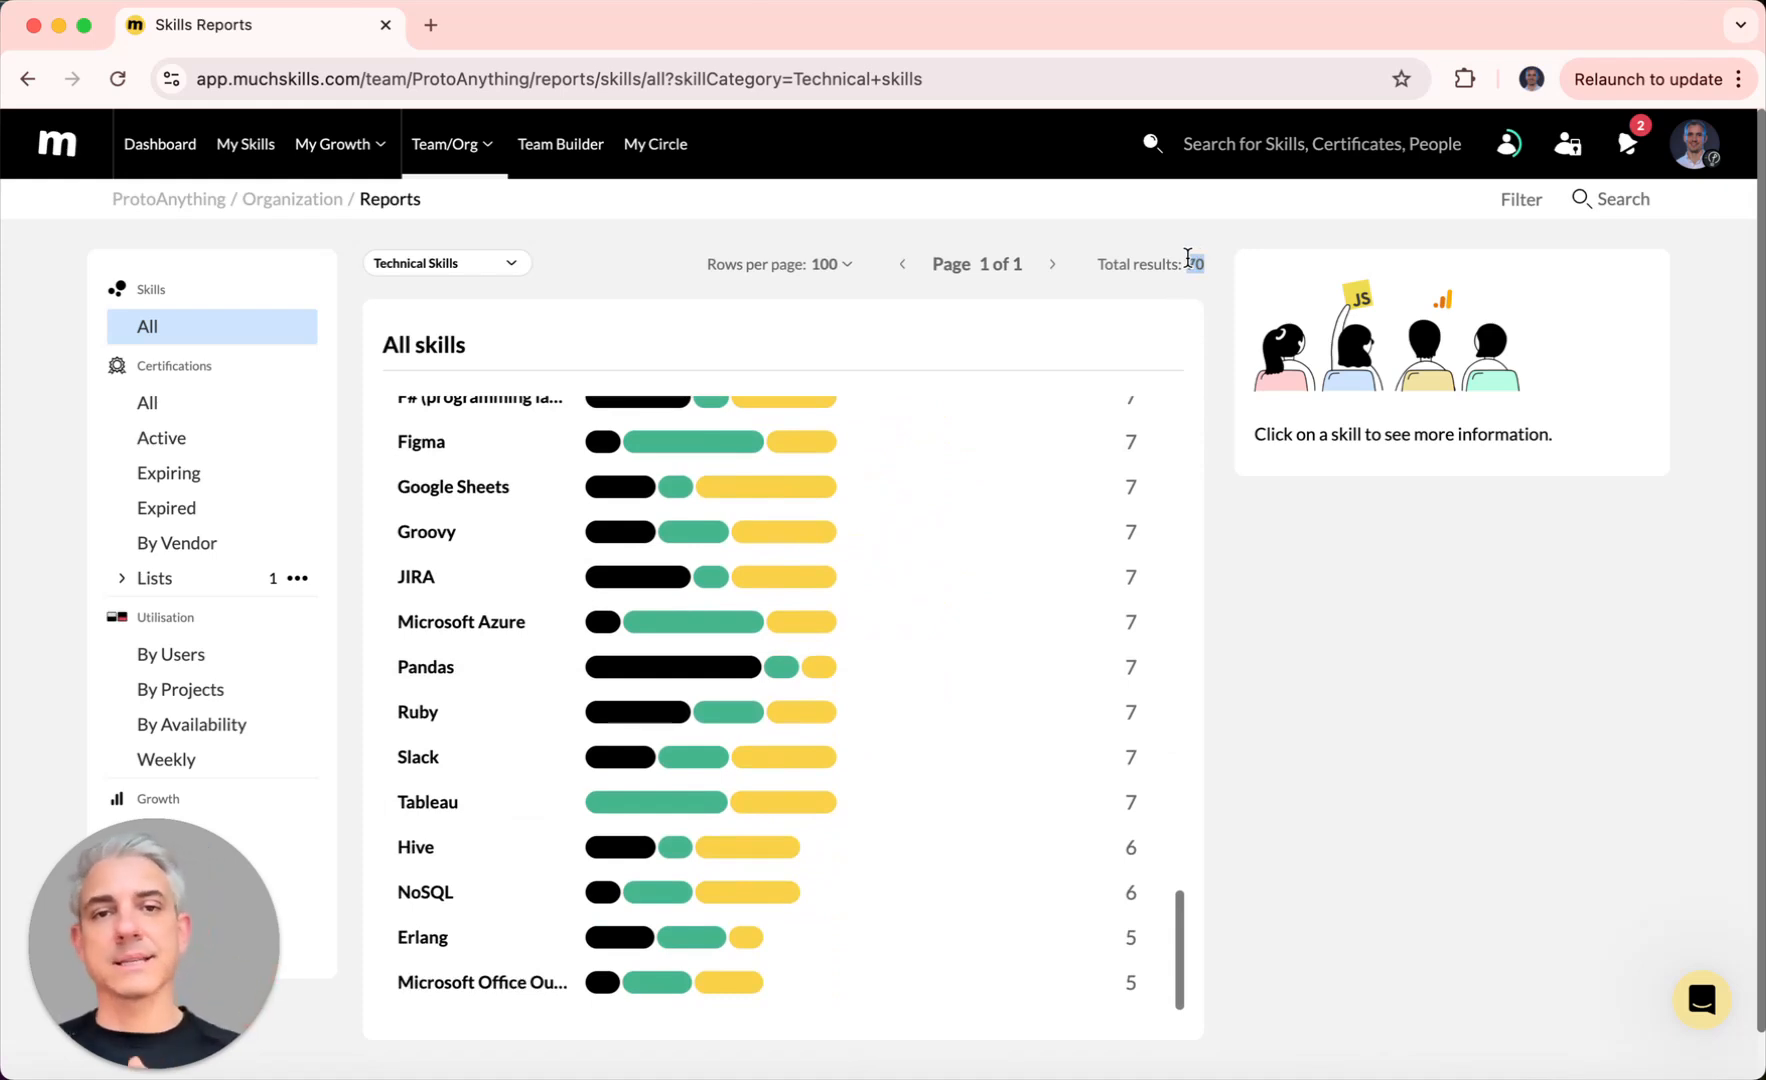
{"action": "scroll", "coordinate": [776, 721], "scroll_direction": "up", "scroll_amount": 10}
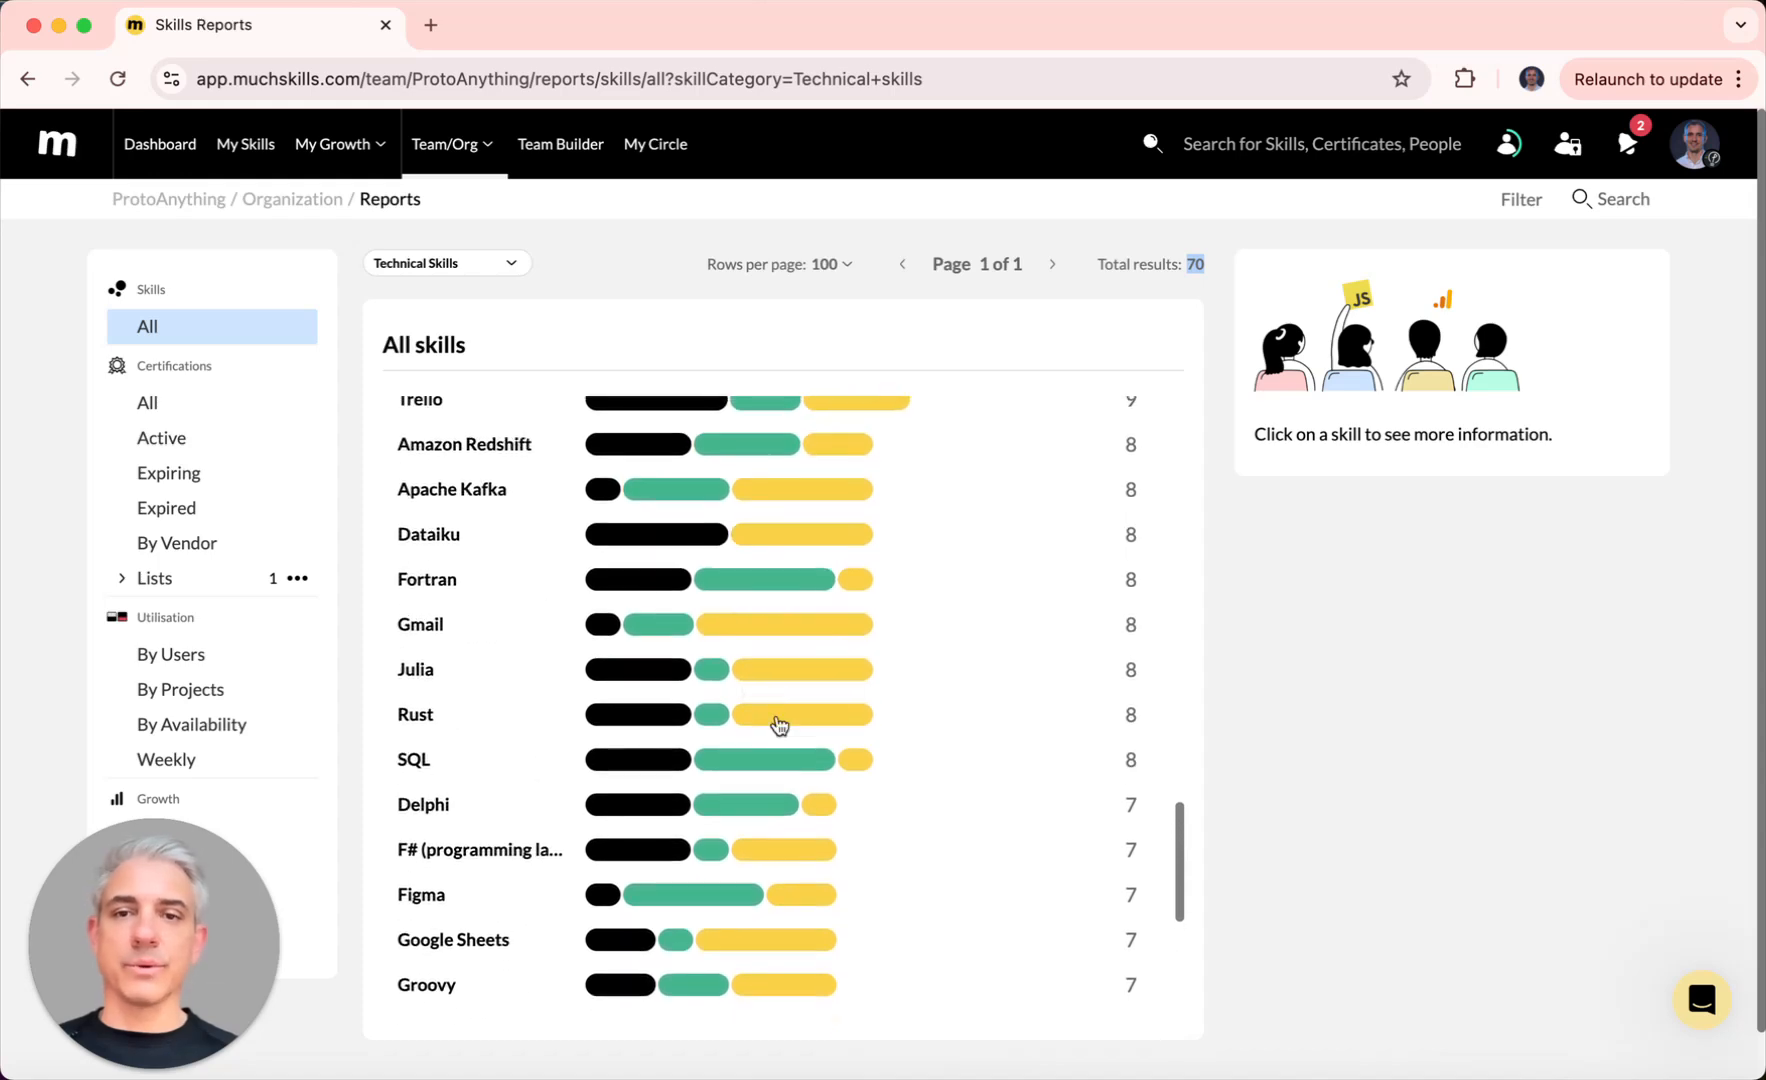
{"action": "scroll", "coordinate": [779, 724], "scroll_direction": "up", "scroll_amount": 20}
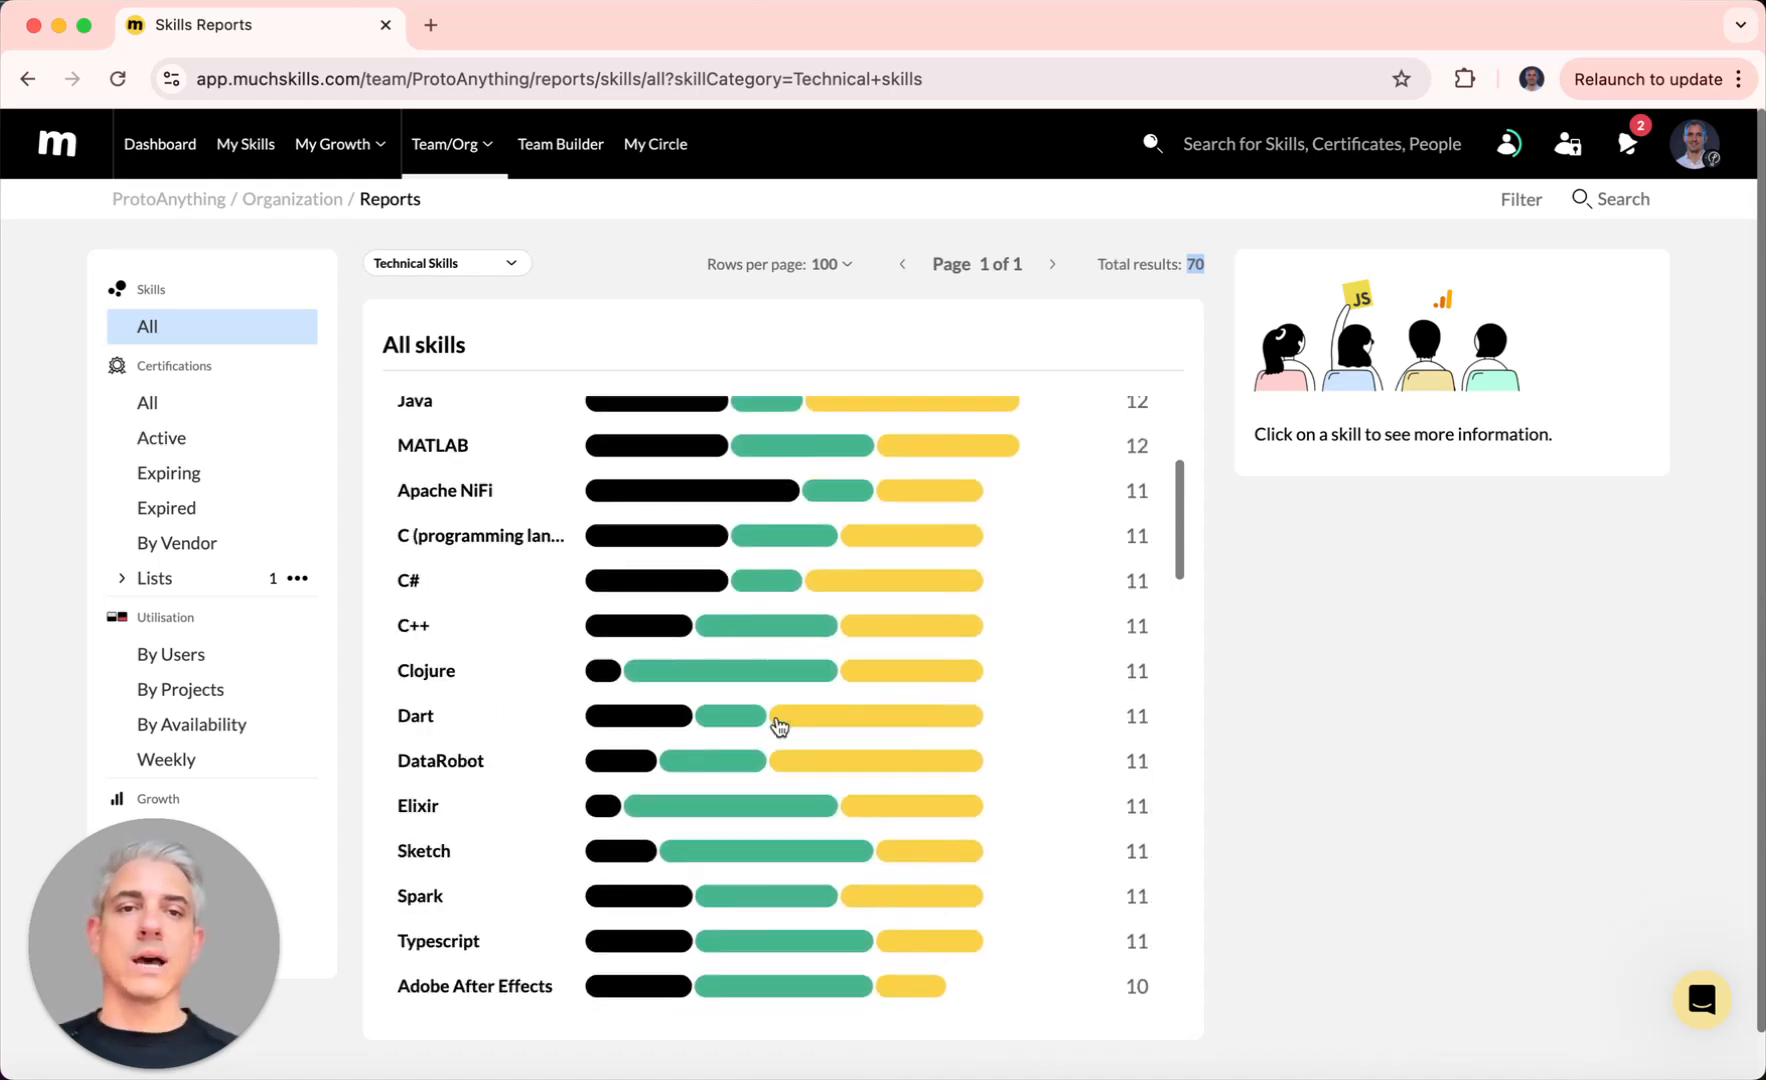
{"action": "scroll", "coordinate": [898, 577], "scroll_direction": "up", "scroll_amount": 2}
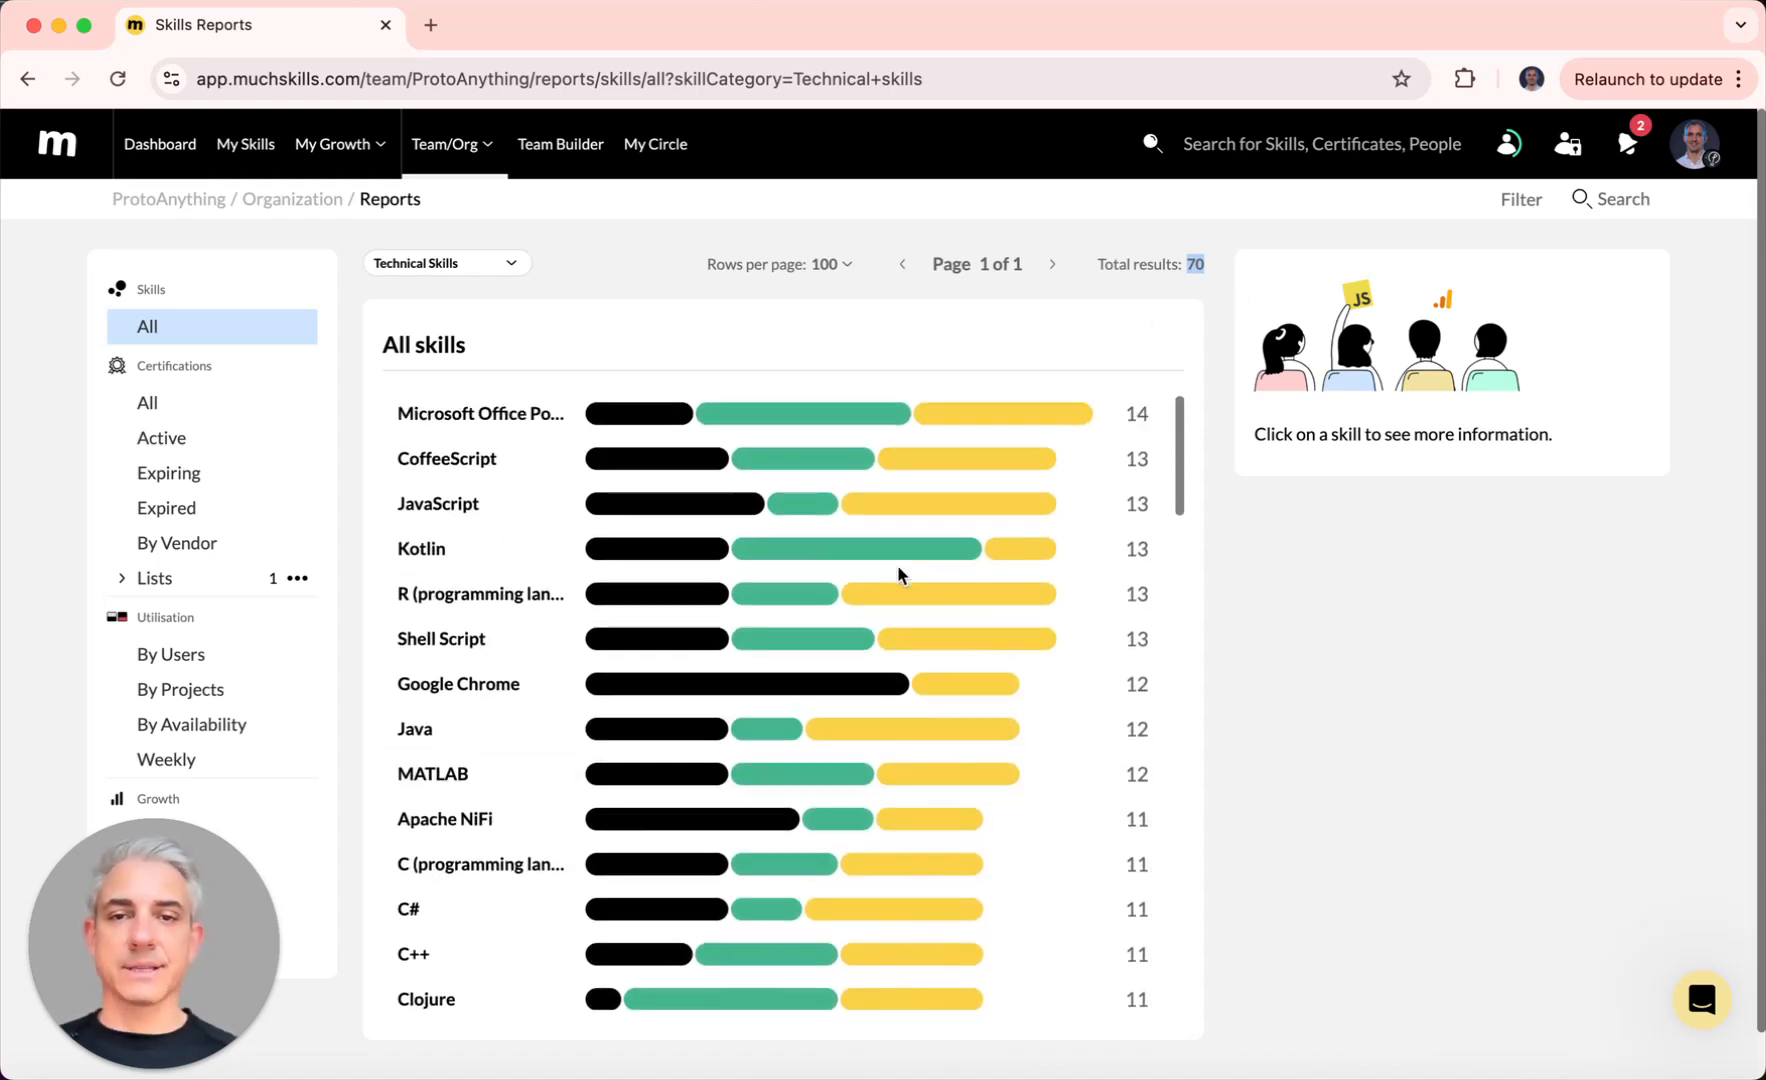
Step: Switch the skills report's category to Soft Skills and look over the list
{"action": "left_click", "coordinate": [508, 266]}
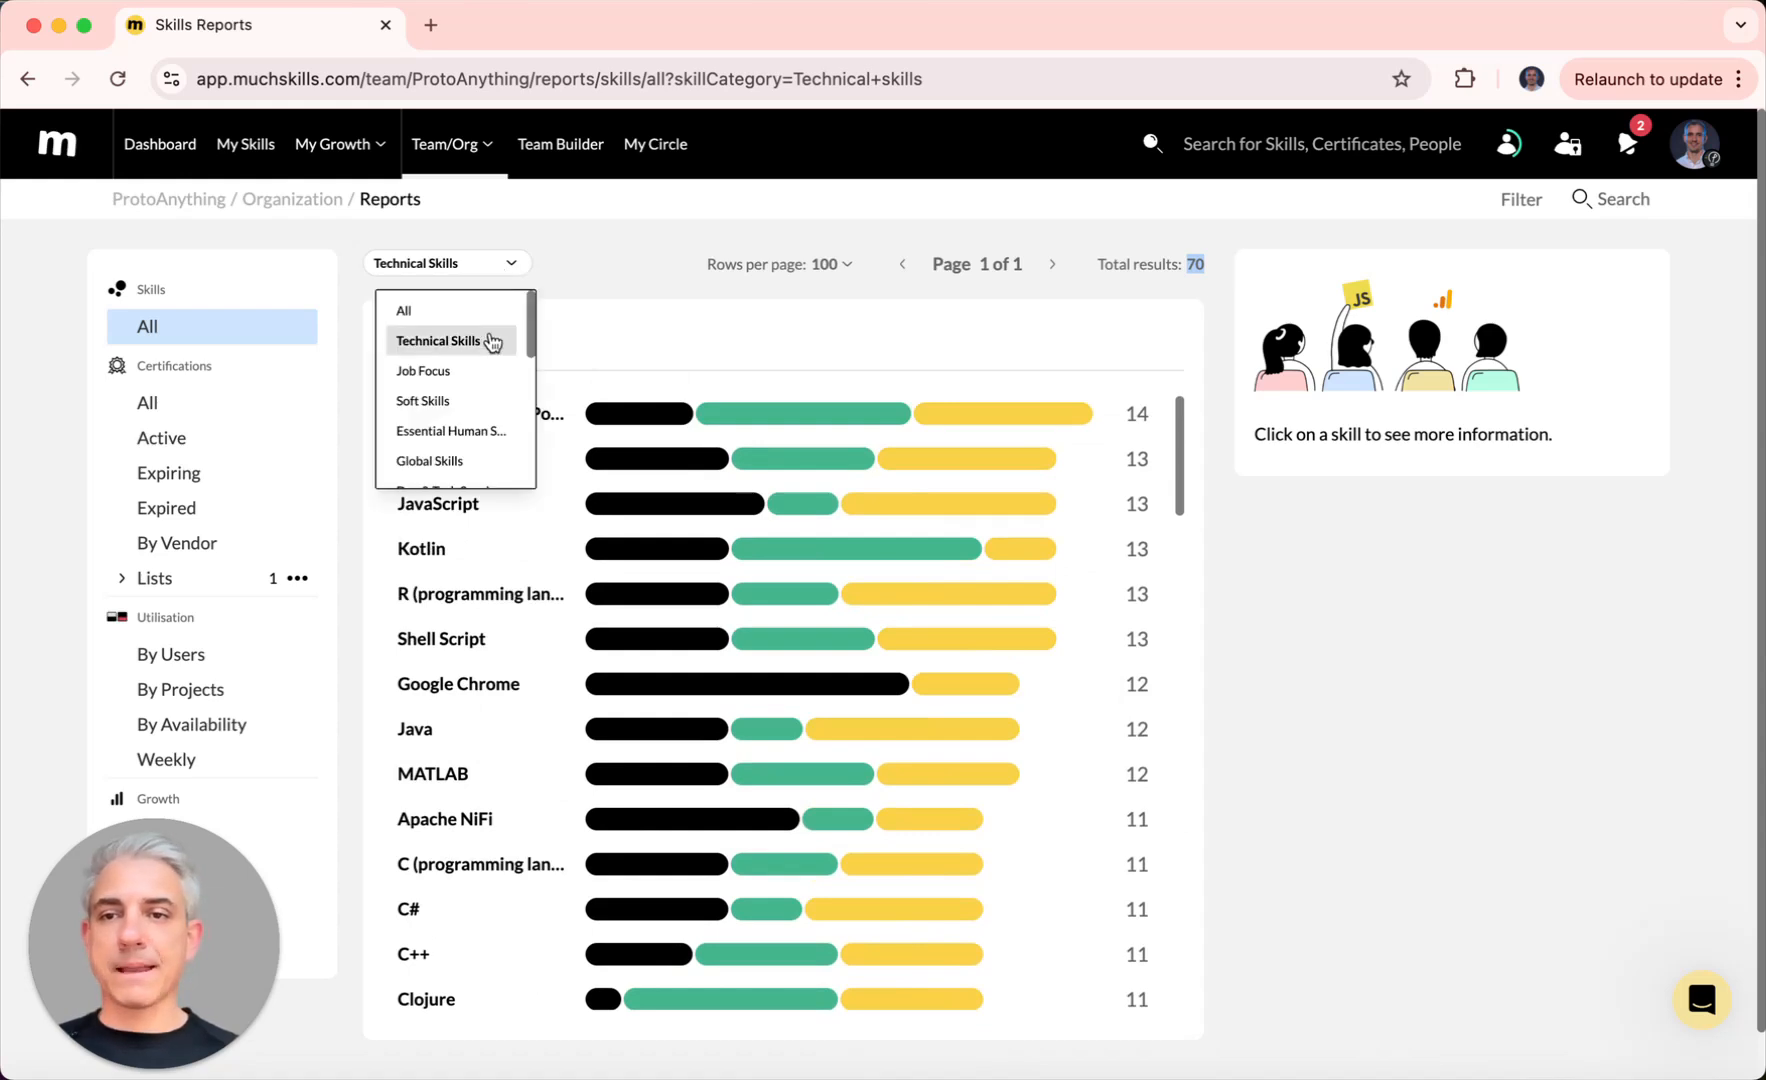
{"action": "left_click", "coordinate": [467, 414]}
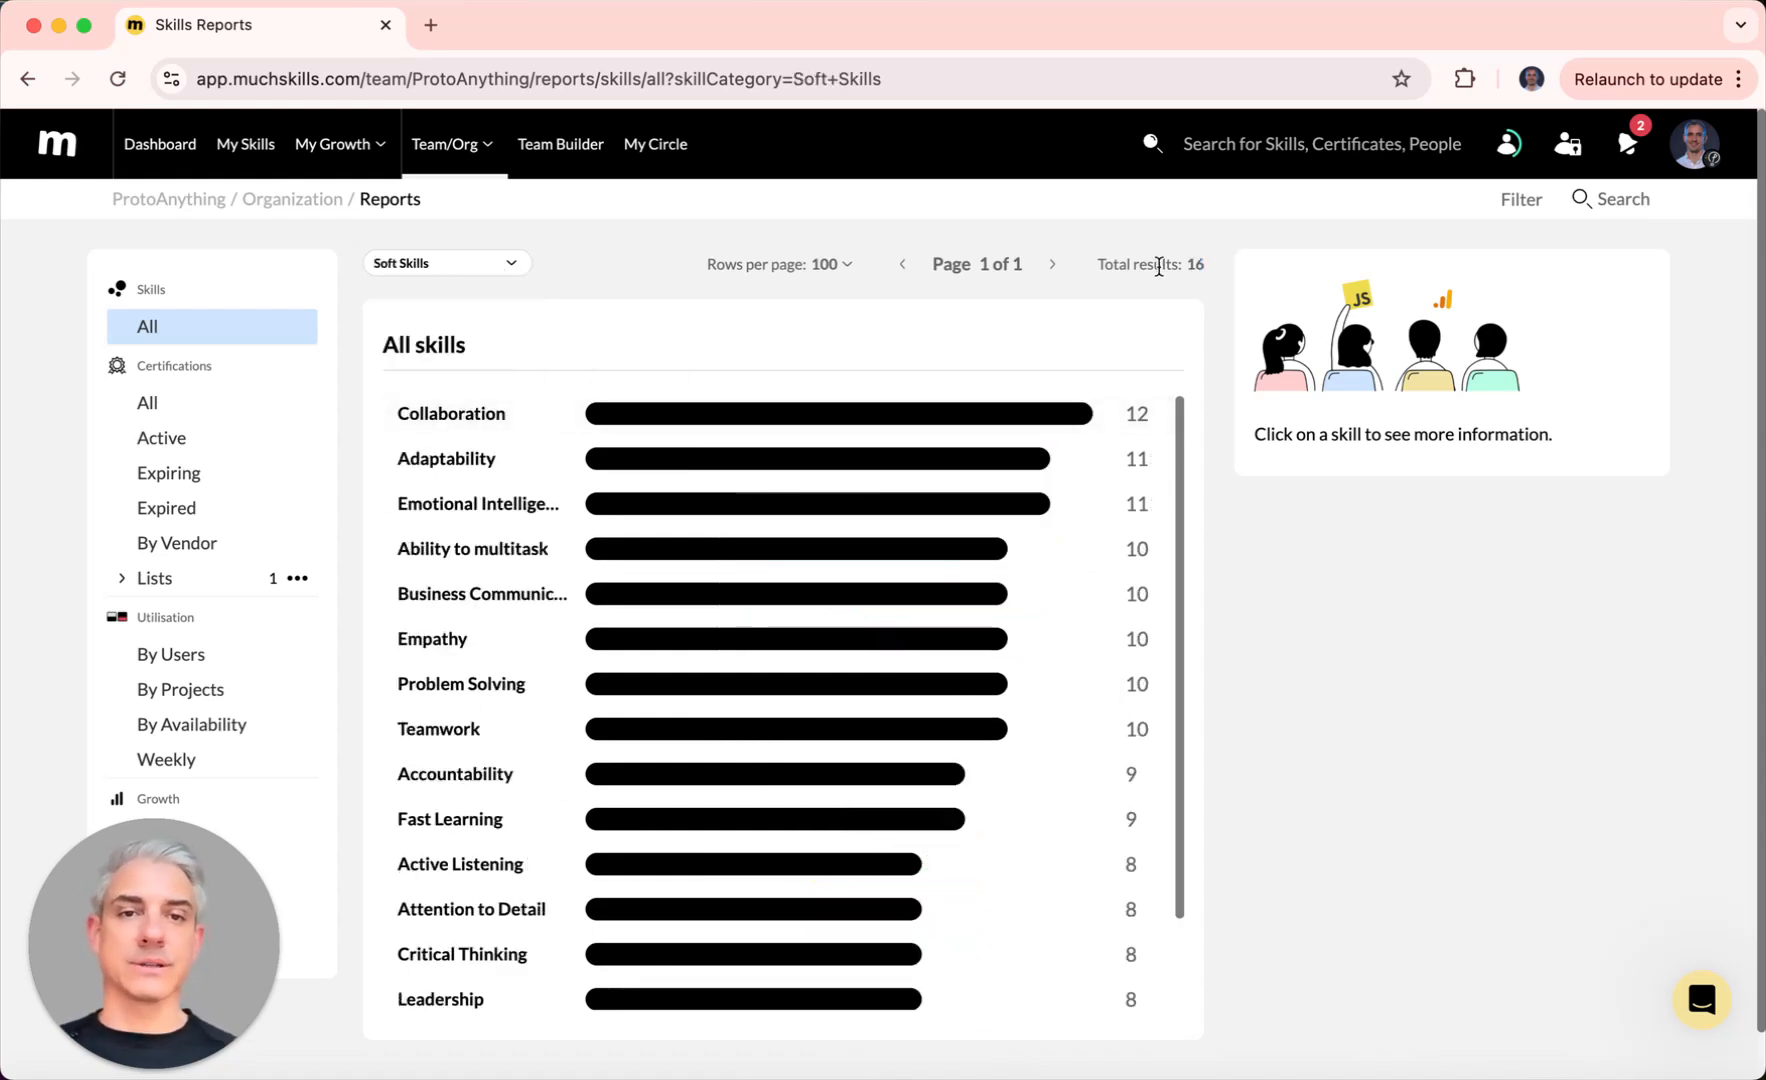
{"action": "scroll", "coordinate": [790, 605], "scroll_direction": "down", "scroll_amount": 1}
{"action": "scroll", "coordinate": [788, 604], "scroll_direction": "up", "scroll_amount": 2}
Step: Set the skills report's category to Essential Human Skills and look through the list
{"action": "left_click", "coordinate": [509, 266]}
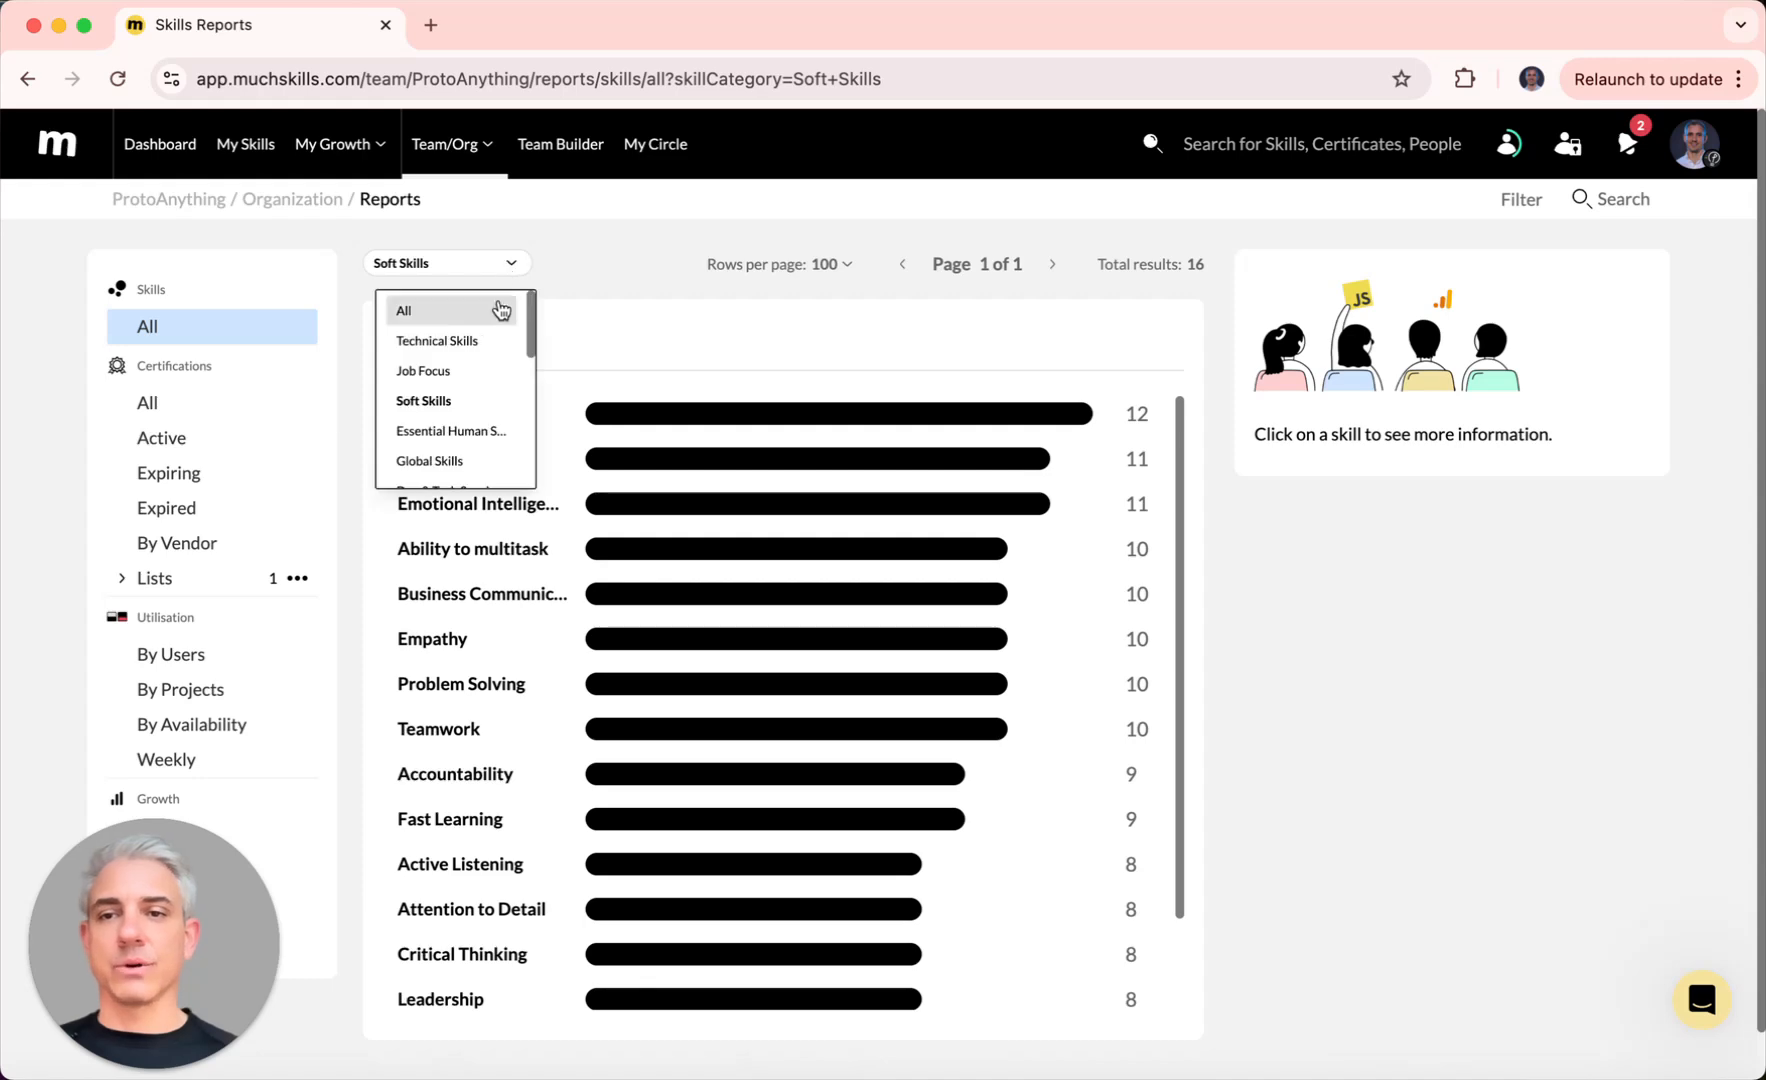
{"action": "left_click", "coordinate": [468, 438]}
{"action": "scroll", "coordinate": [562, 592], "scroll_direction": "down", "scroll_amount": 10}
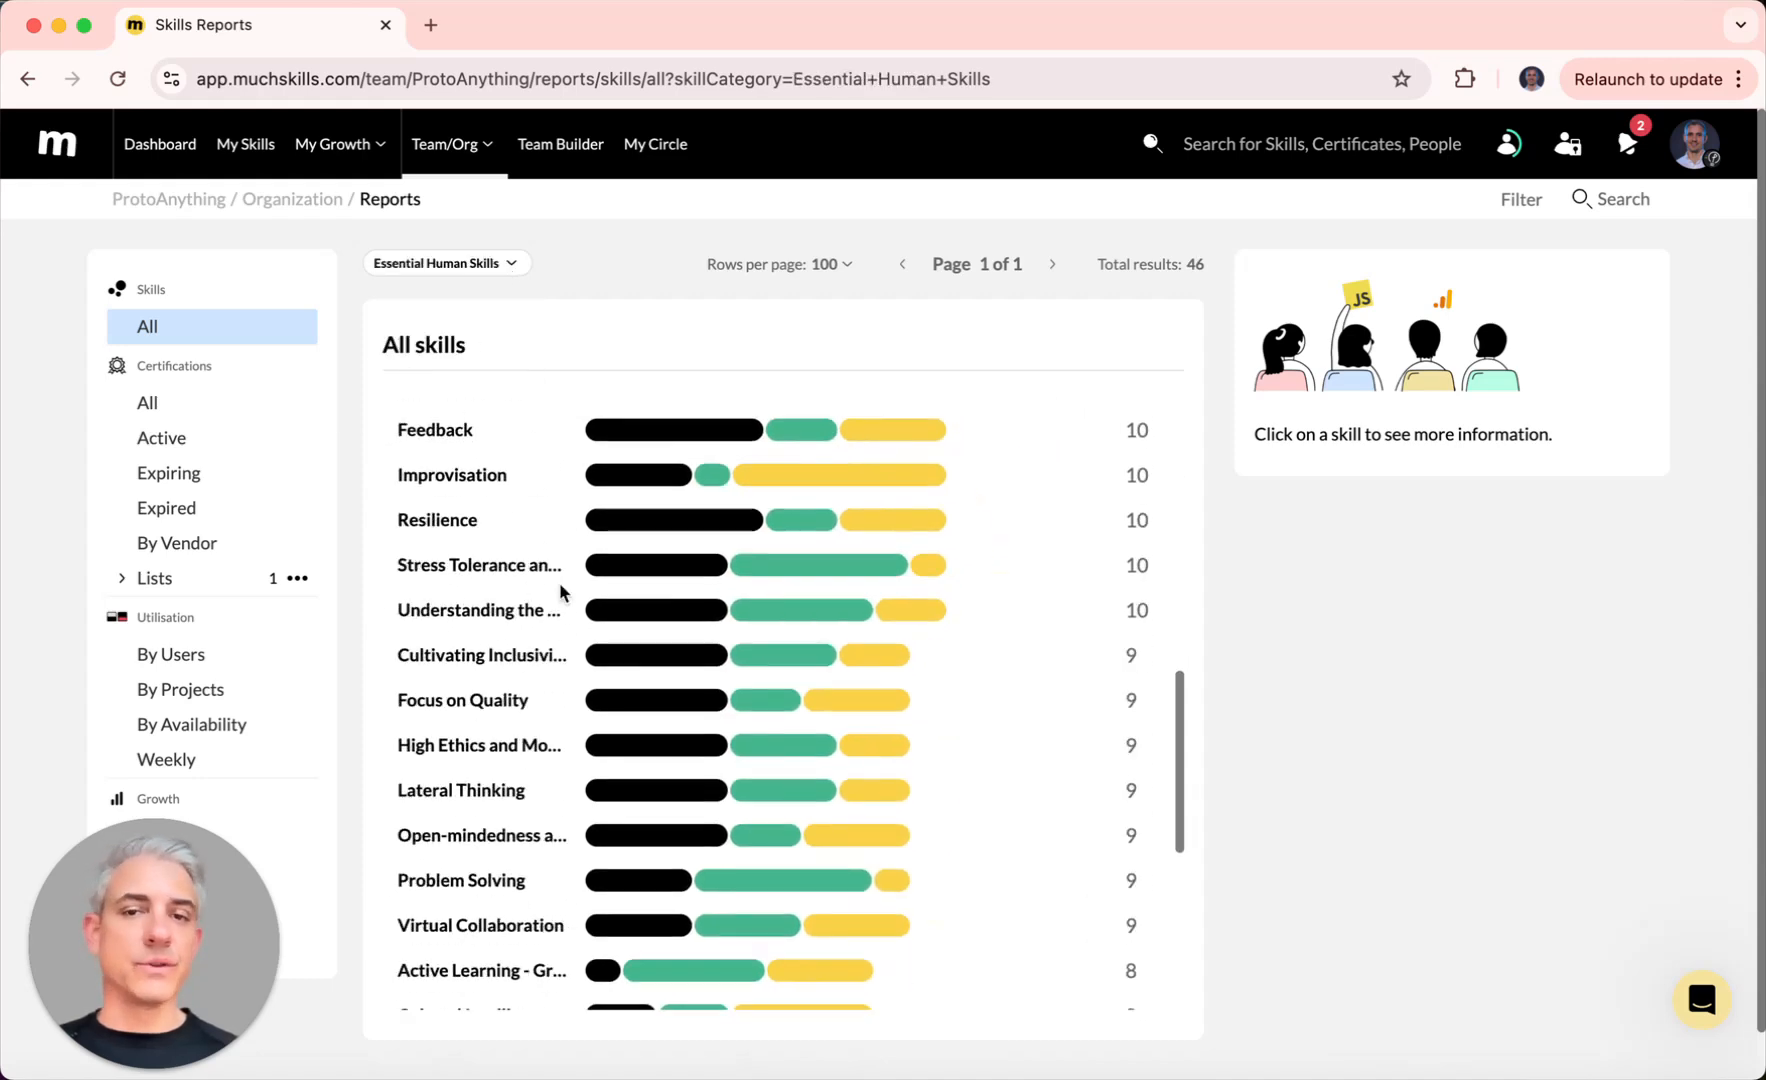
{"action": "scroll", "coordinate": [562, 592], "scroll_direction": "down", "scroll_amount": 3}
{"action": "scroll", "coordinate": [563, 591], "scroll_direction": "up", "scroll_amount": 12}
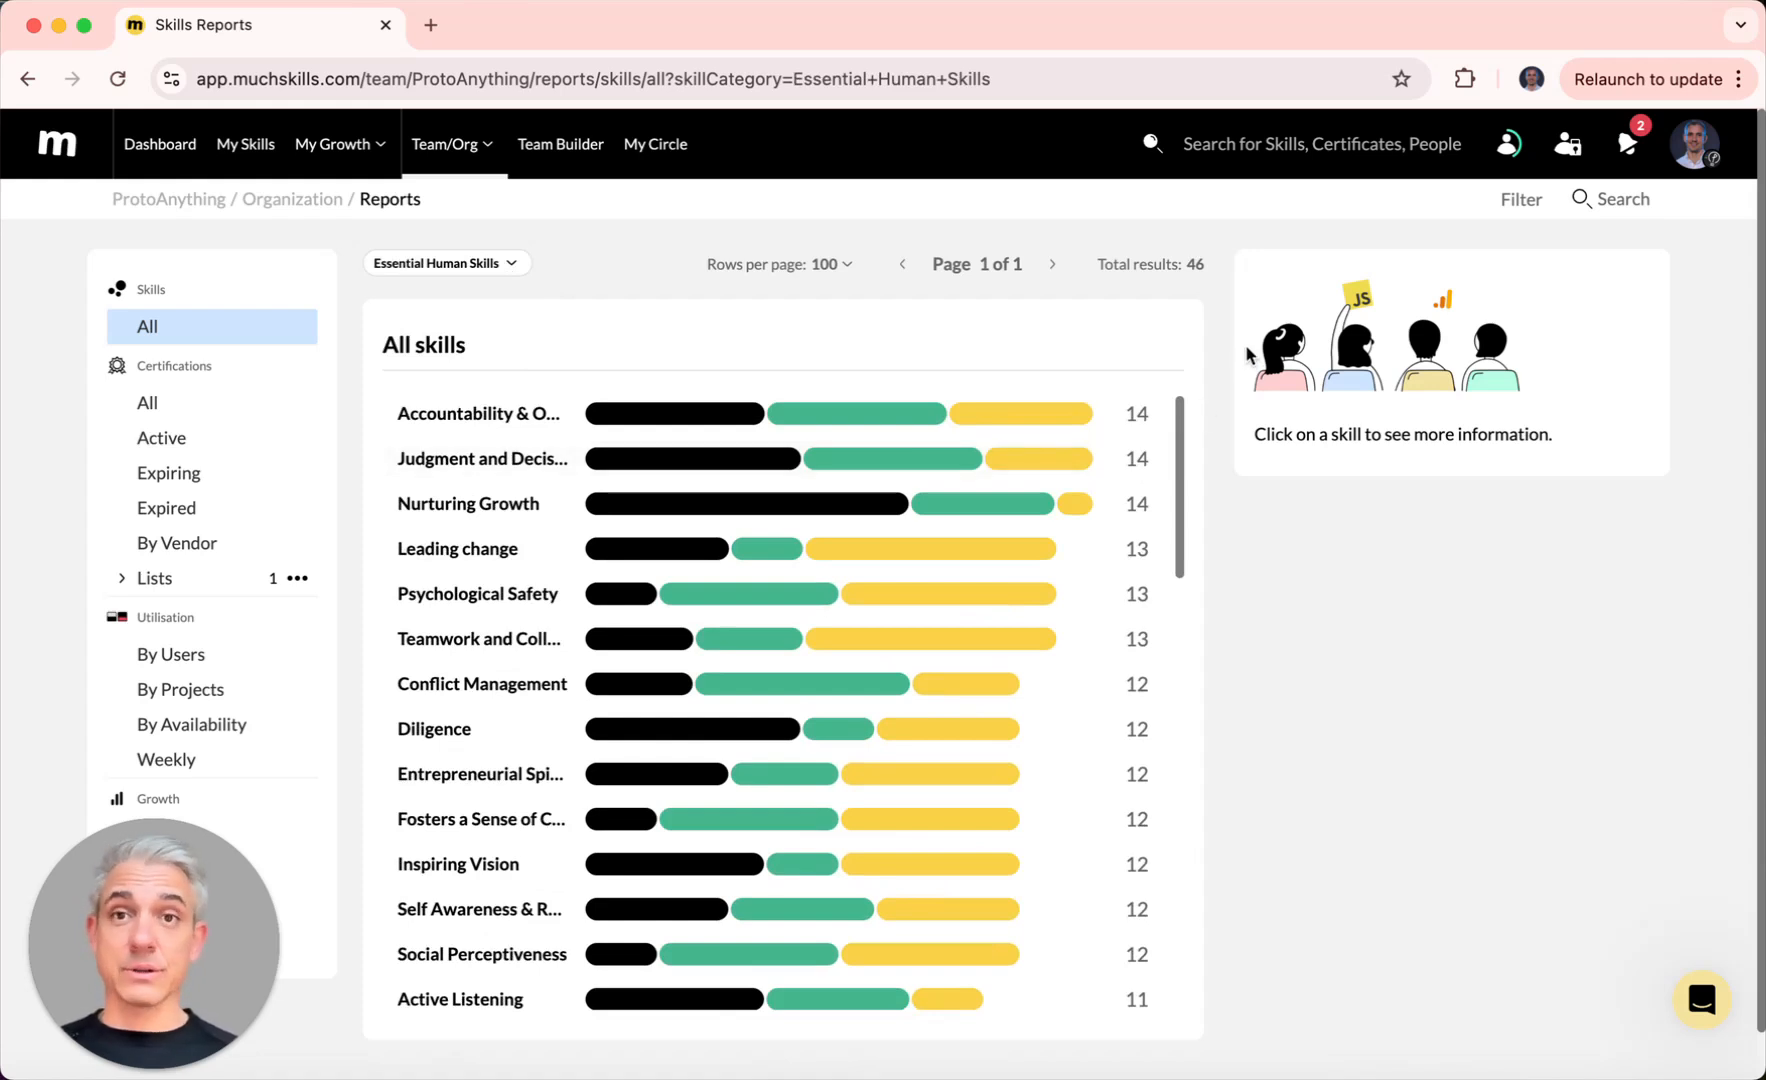
Step: Filter the skills report to skills added from the start date 01/04/2025, leaving the end date empty
{"action": "left_click", "coordinate": [1519, 201]}
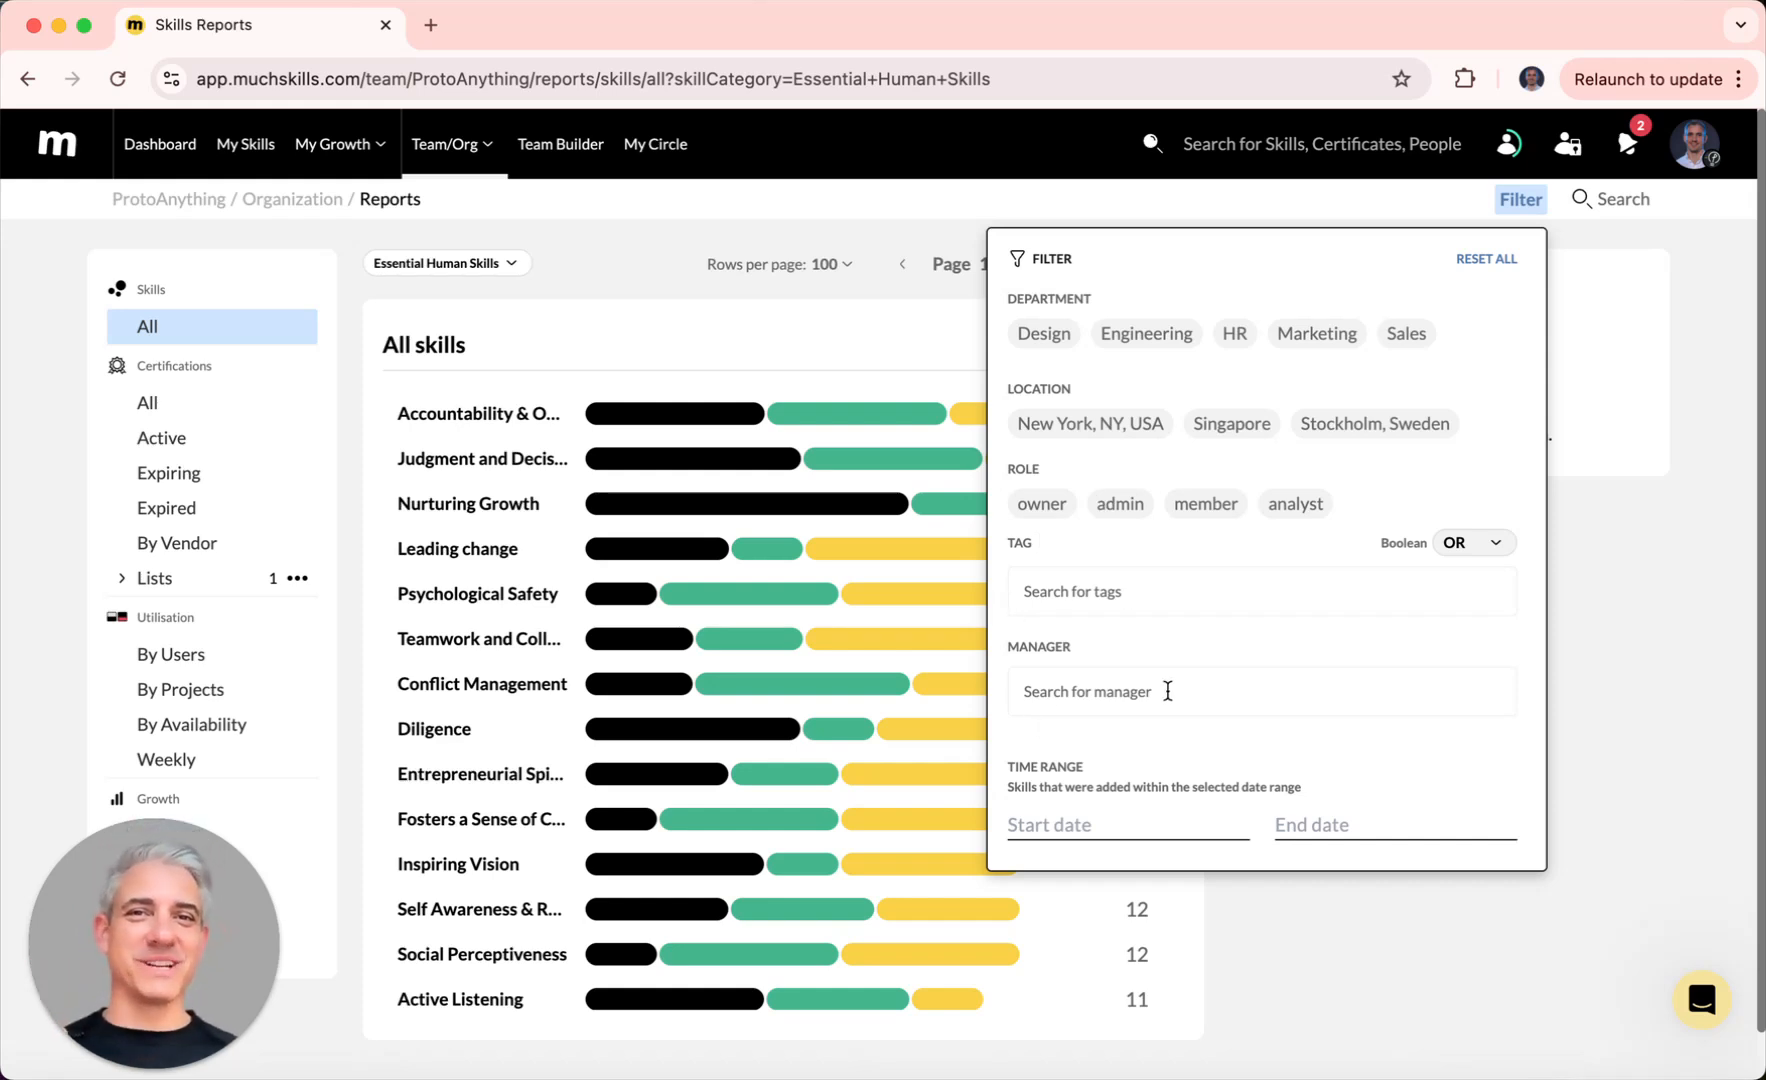
{"action": "left_click", "coordinate": [1033, 822]}
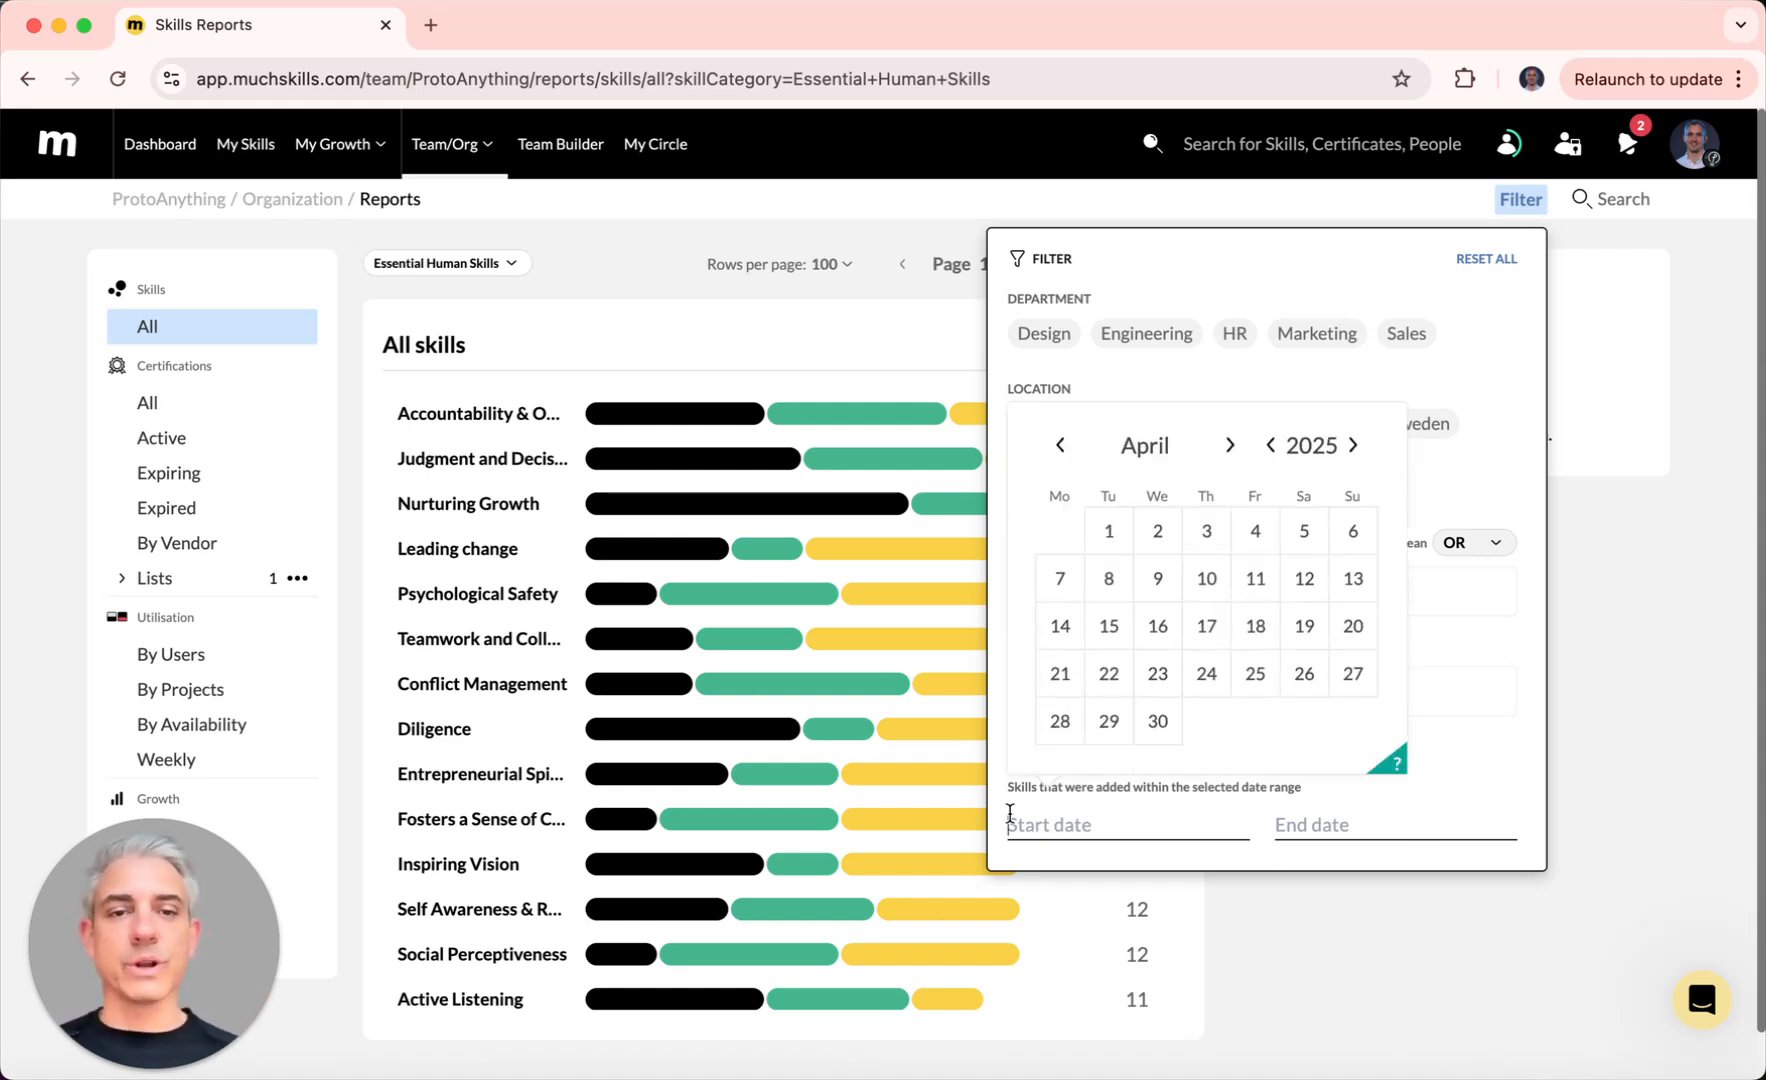
{"action": "left_click", "coordinate": [1108, 532]}
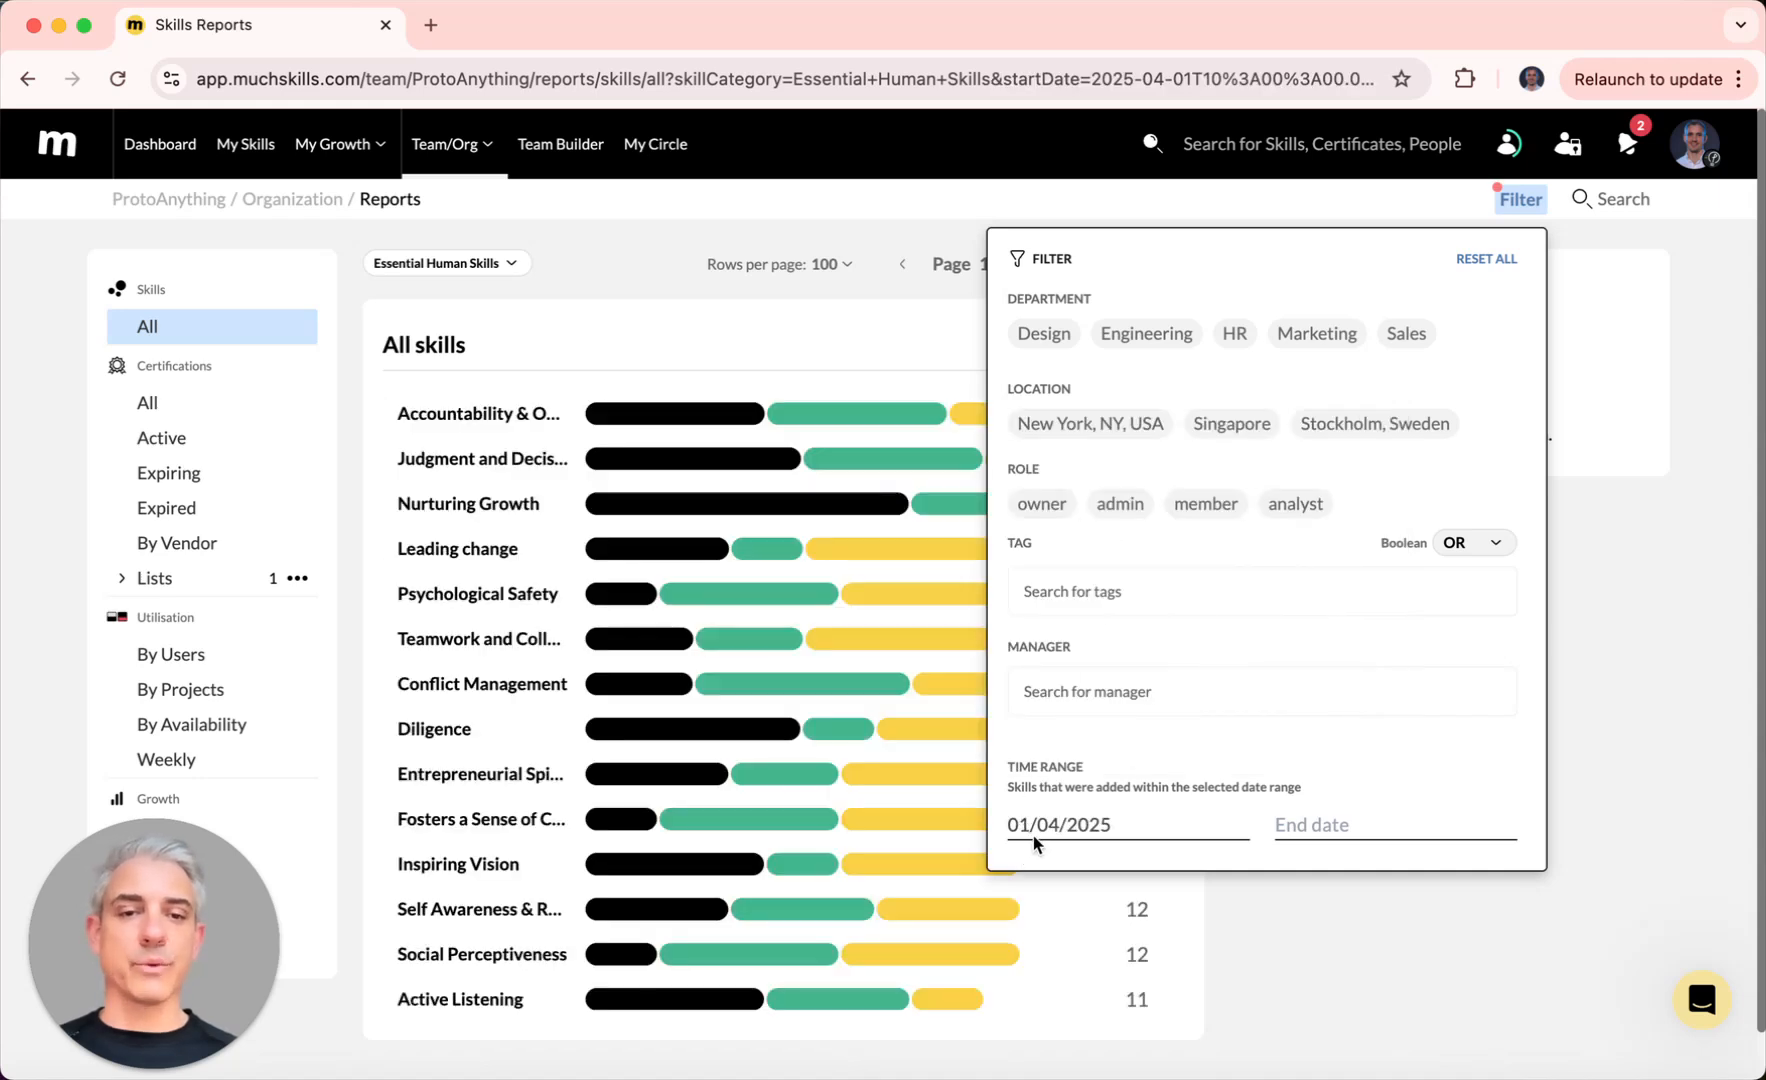
{"action": "left_click", "coordinate": [1390, 935]}
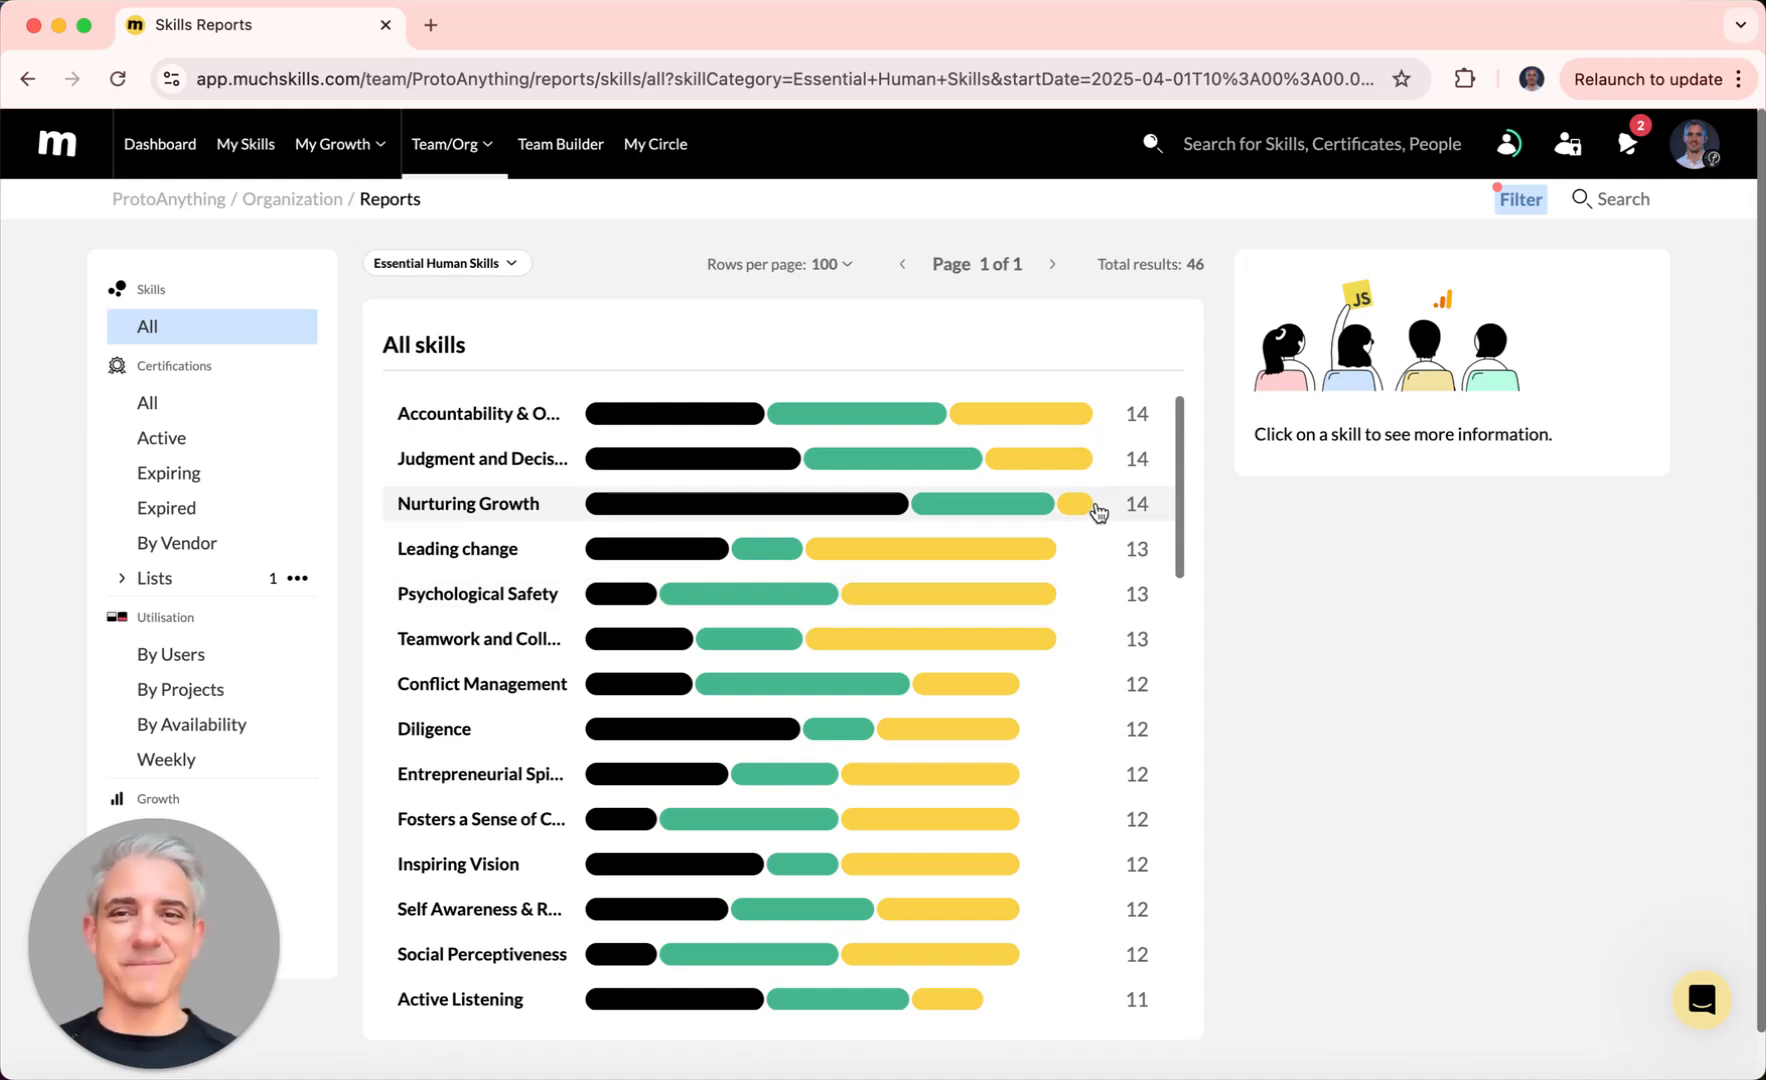
Step: Search the skills report for "probl" and select the Problem Solving skill to list its members
{"action": "left_click", "coordinate": [1635, 199]}
{"action": "type", "text": "probl"}
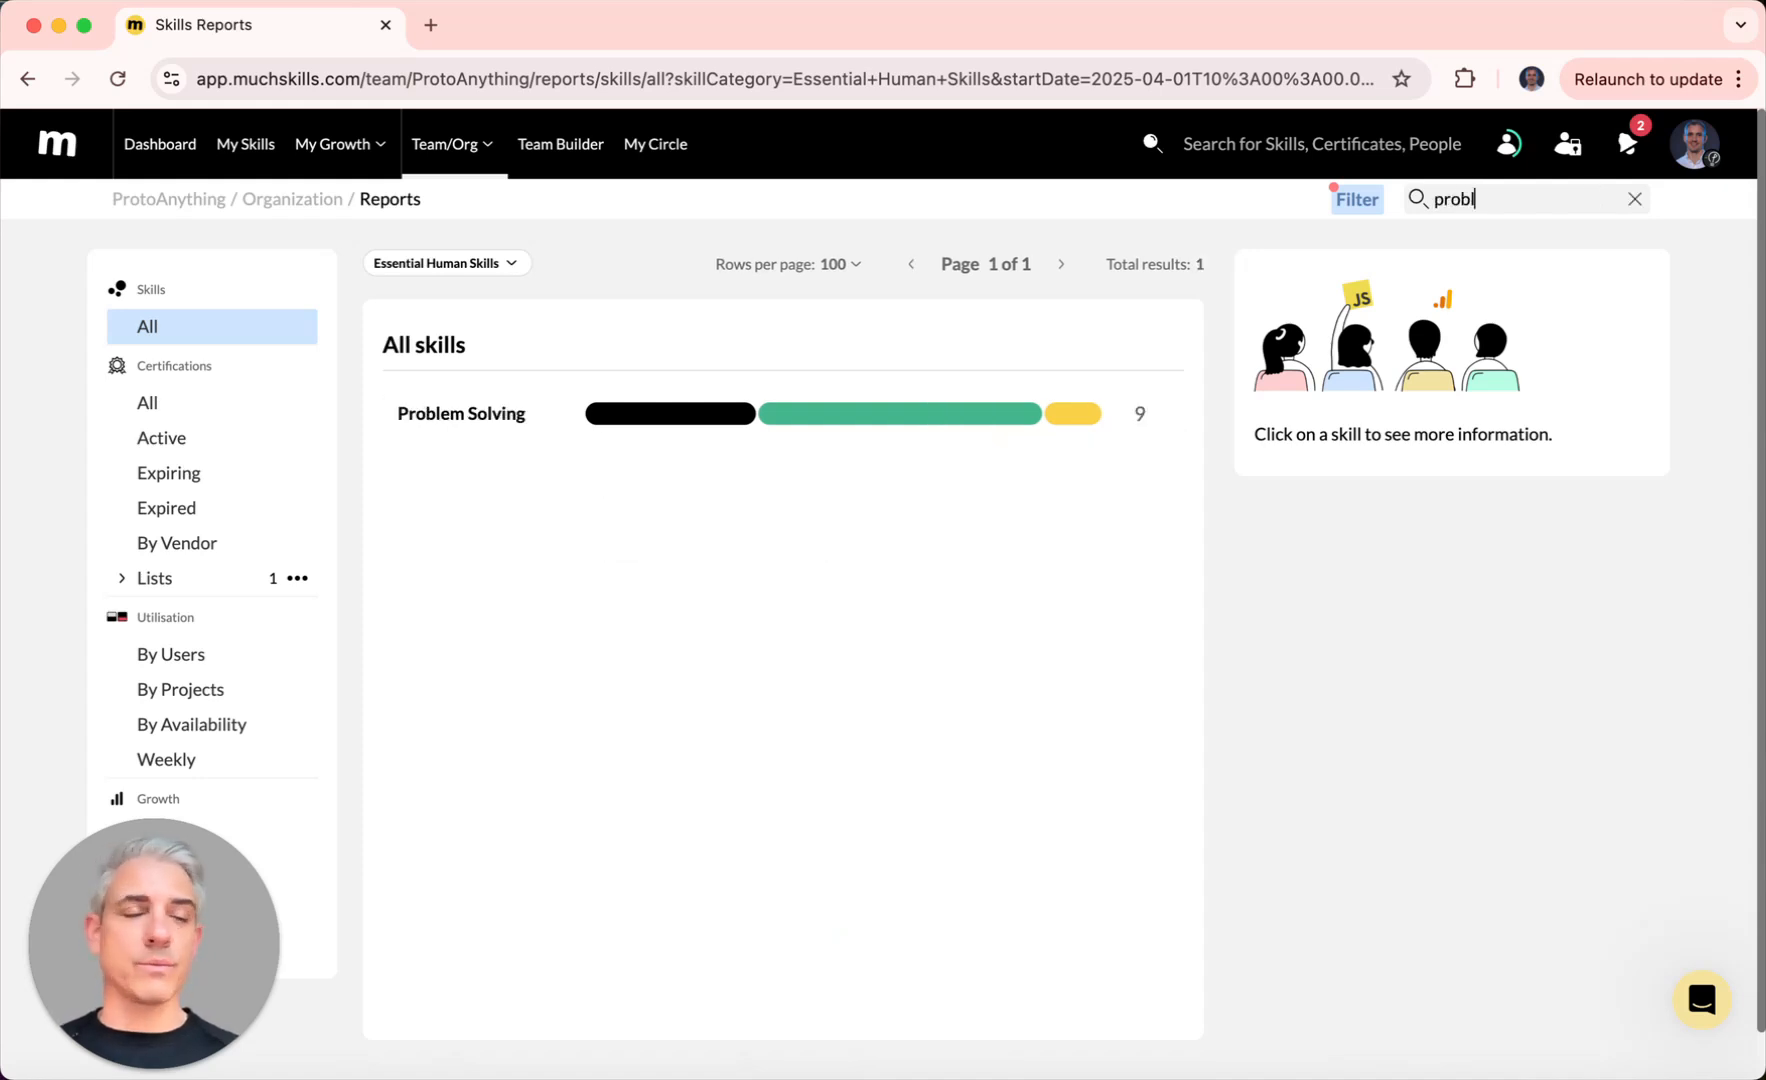
{"action": "left_click", "coordinate": [540, 425]}
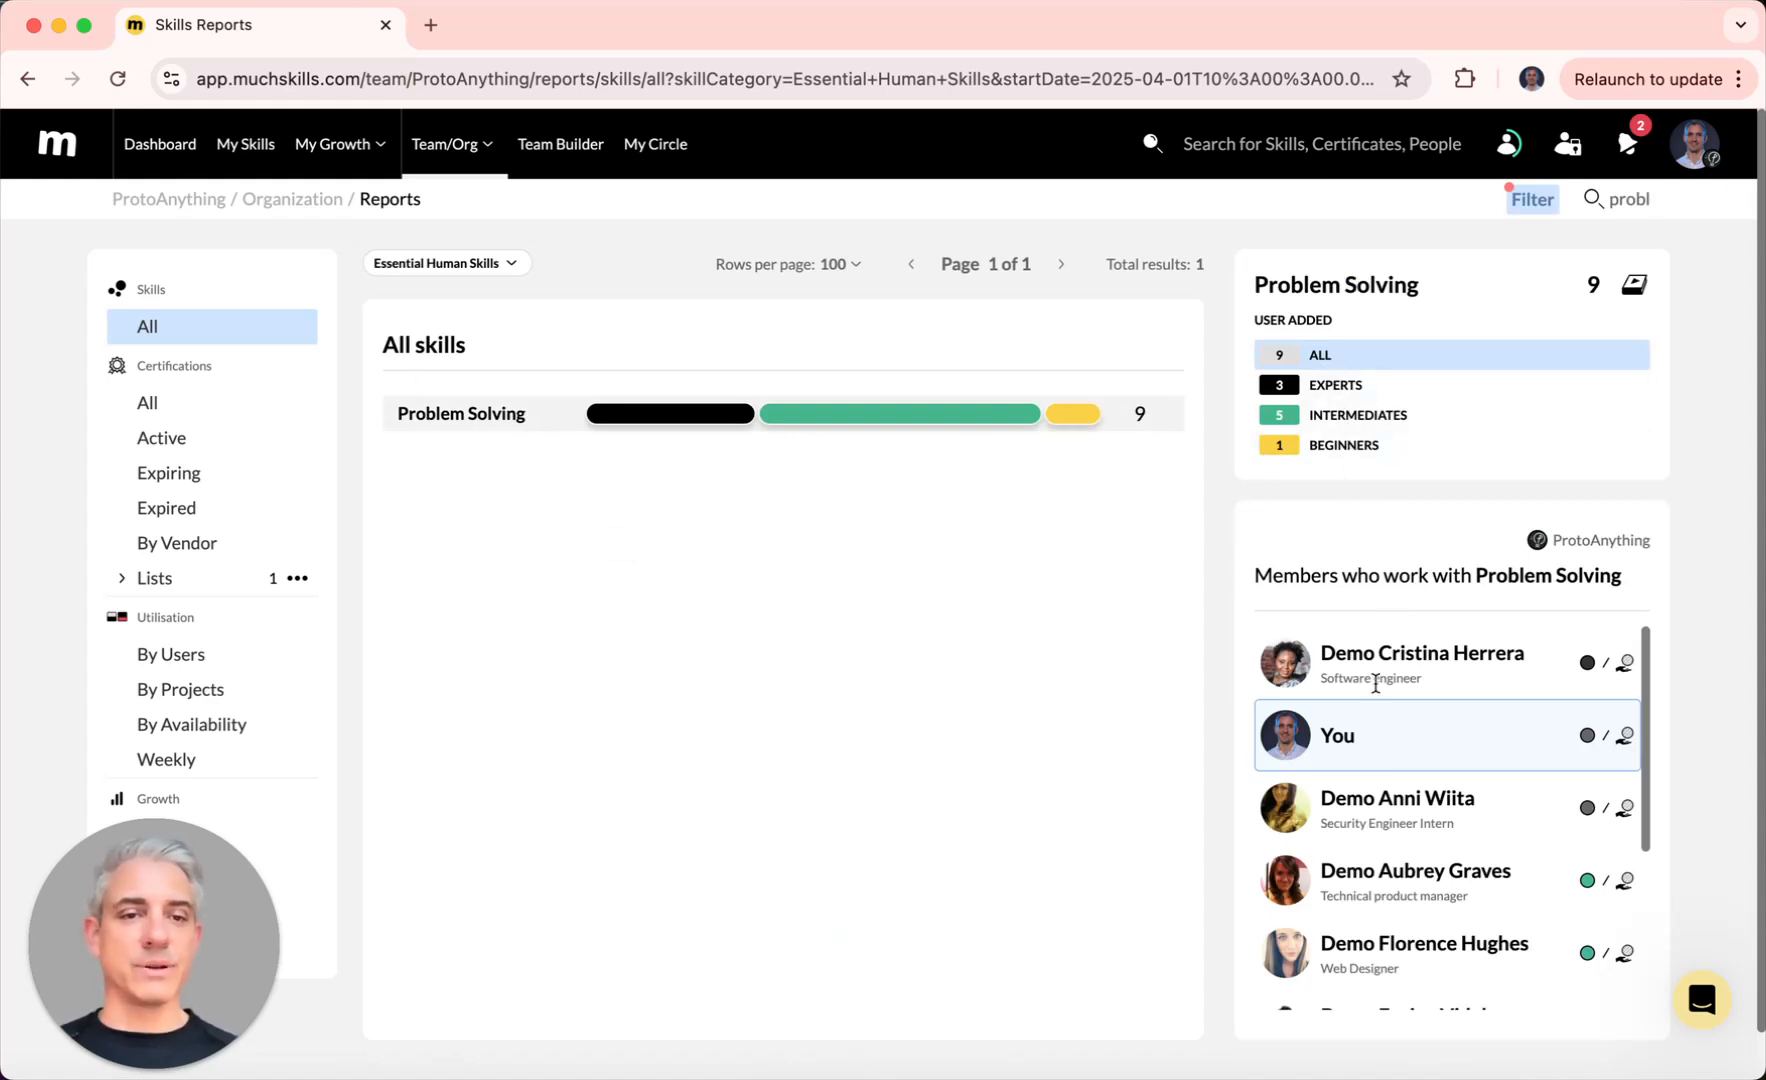
Step: Look through the members who work with Problem Solving and narrow them to the intermediates
{"action": "scroll", "coordinate": [1376, 680], "scroll_direction": "down", "scroll_amount": 3}
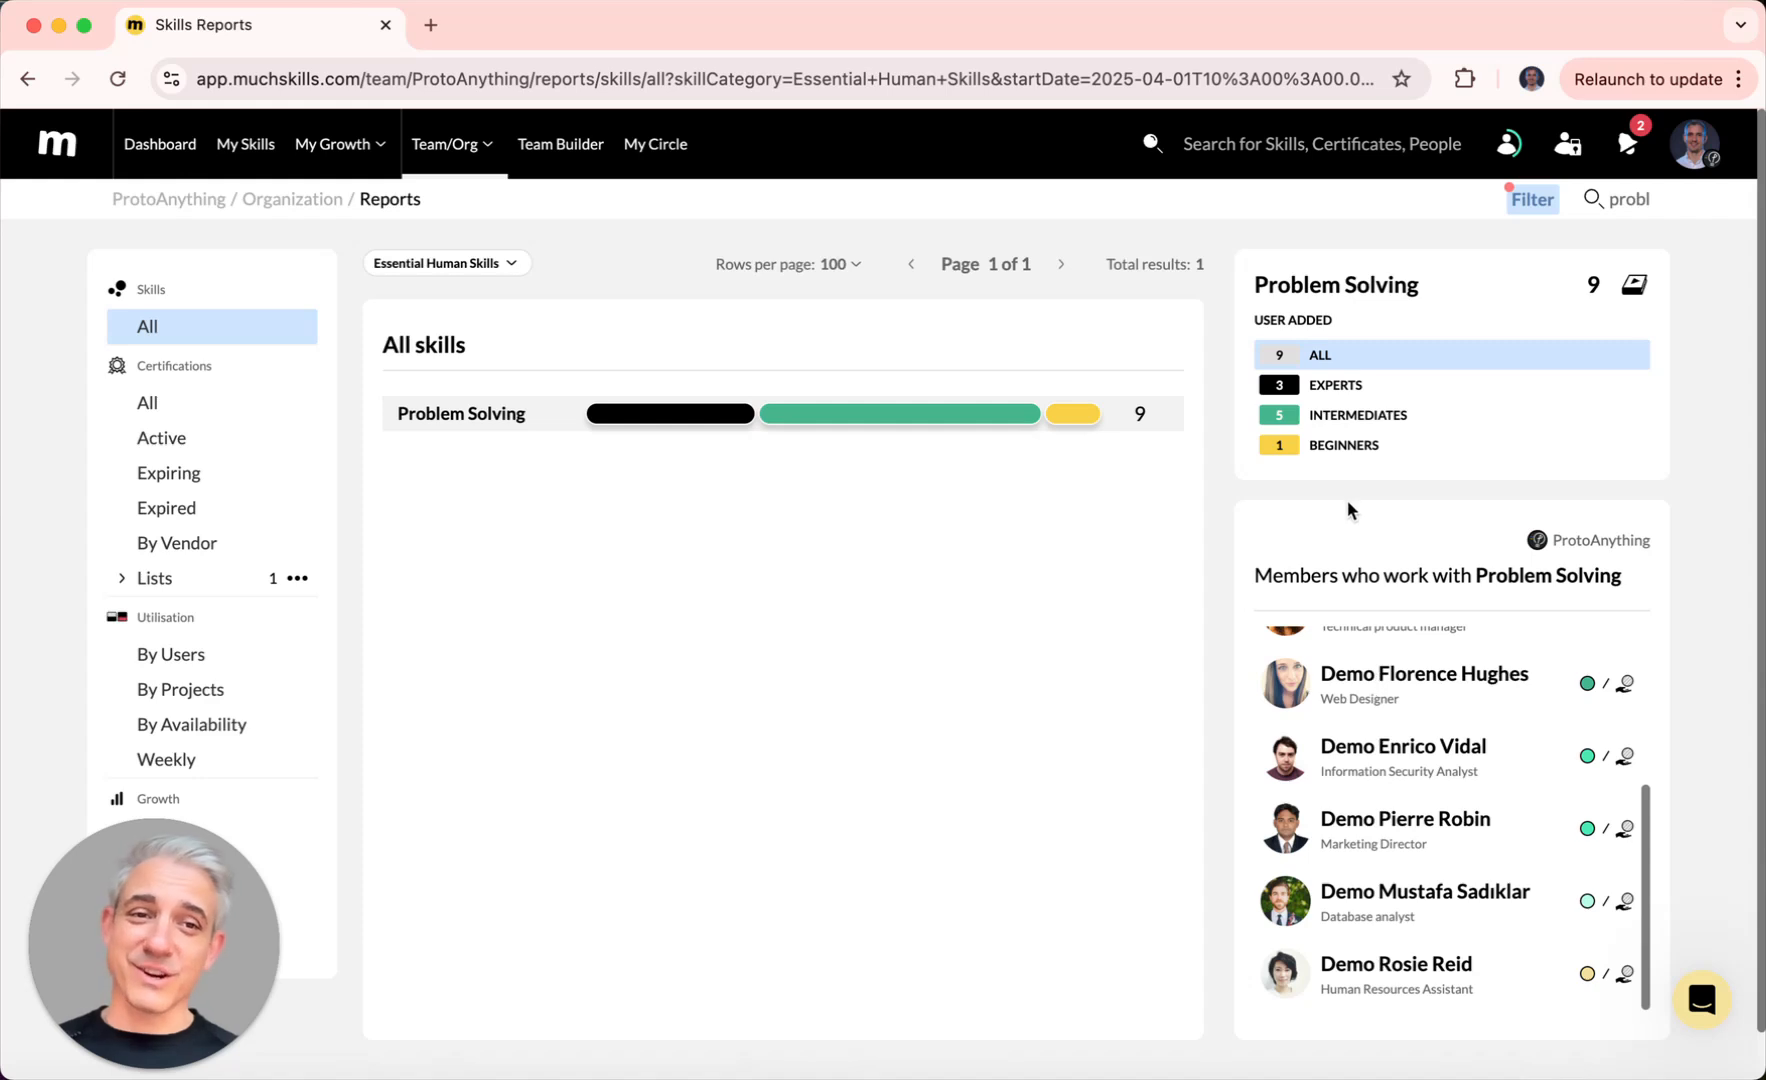
{"action": "left_click", "coordinate": [1352, 420]}
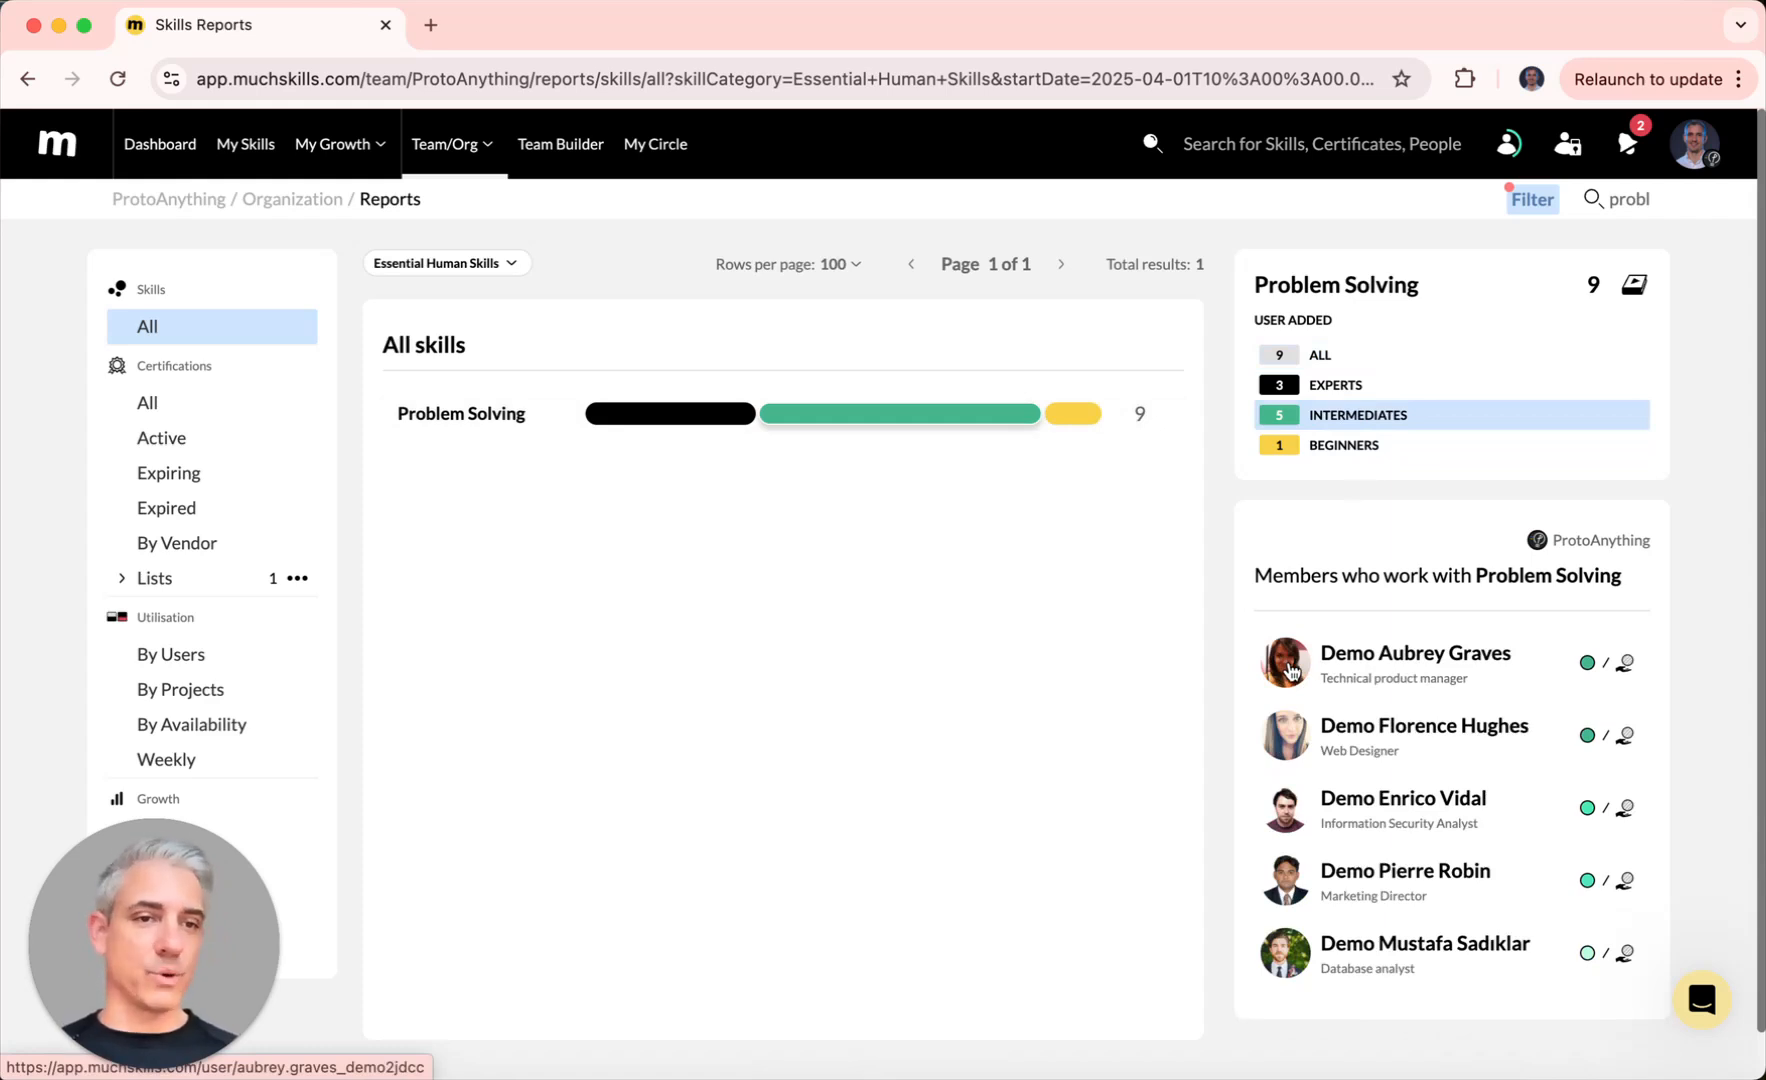
{"action": "mouse_move", "coordinate": [1590, 665]}
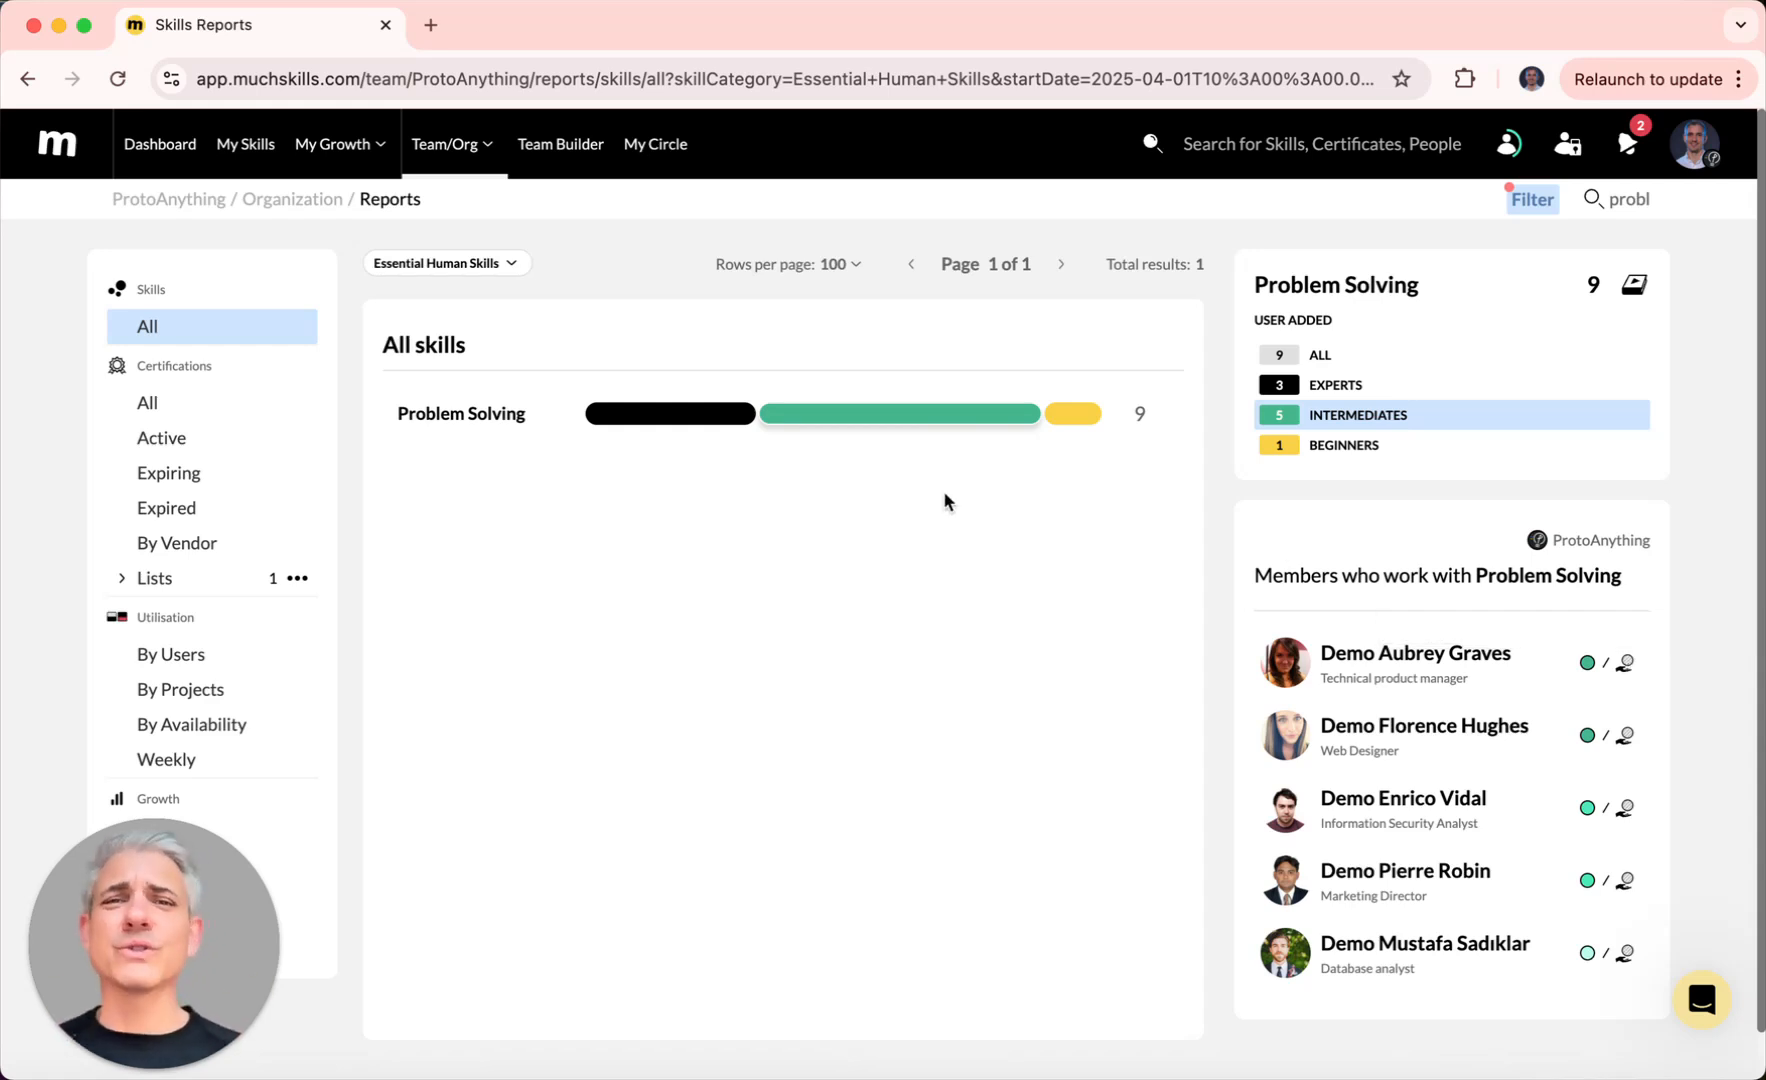
Step: Open the report of all certifications and examine the status breakdown of Google Ads Video Certification
{"action": "left_click", "coordinate": [152, 406]}
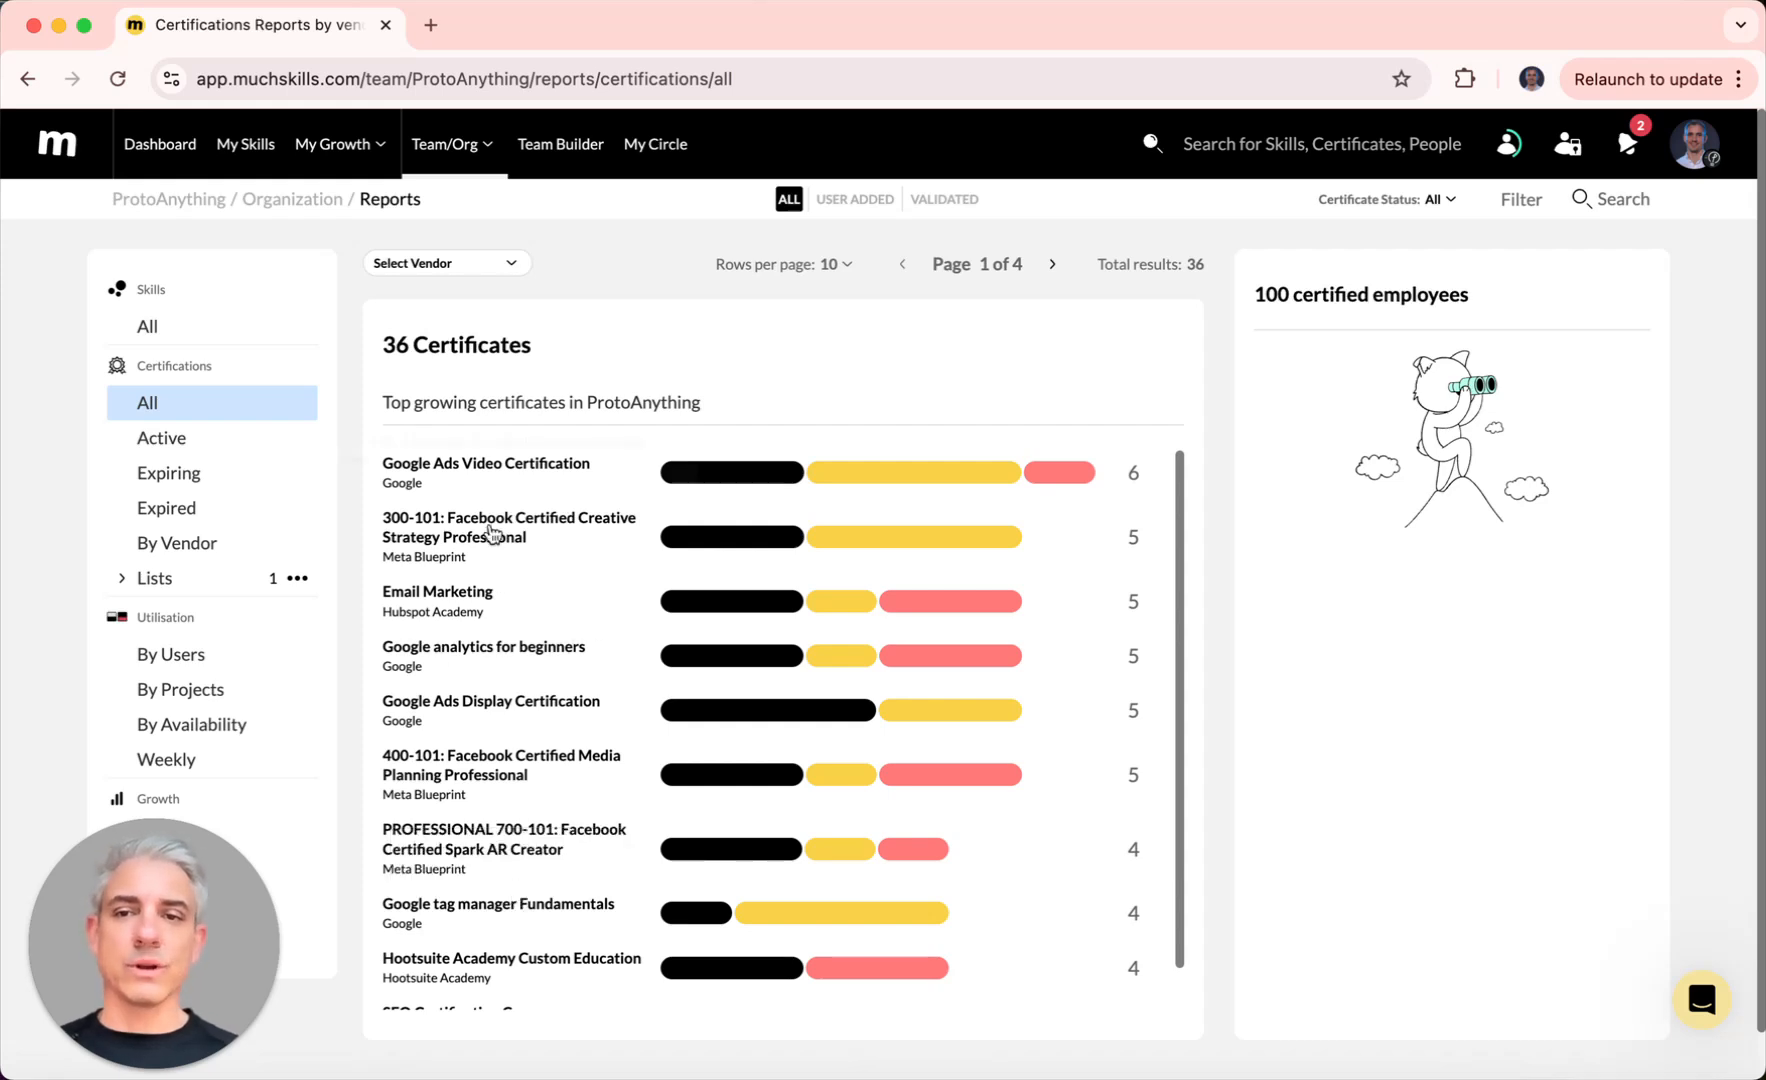
{"action": "mouse_move", "coordinate": [733, 485]}
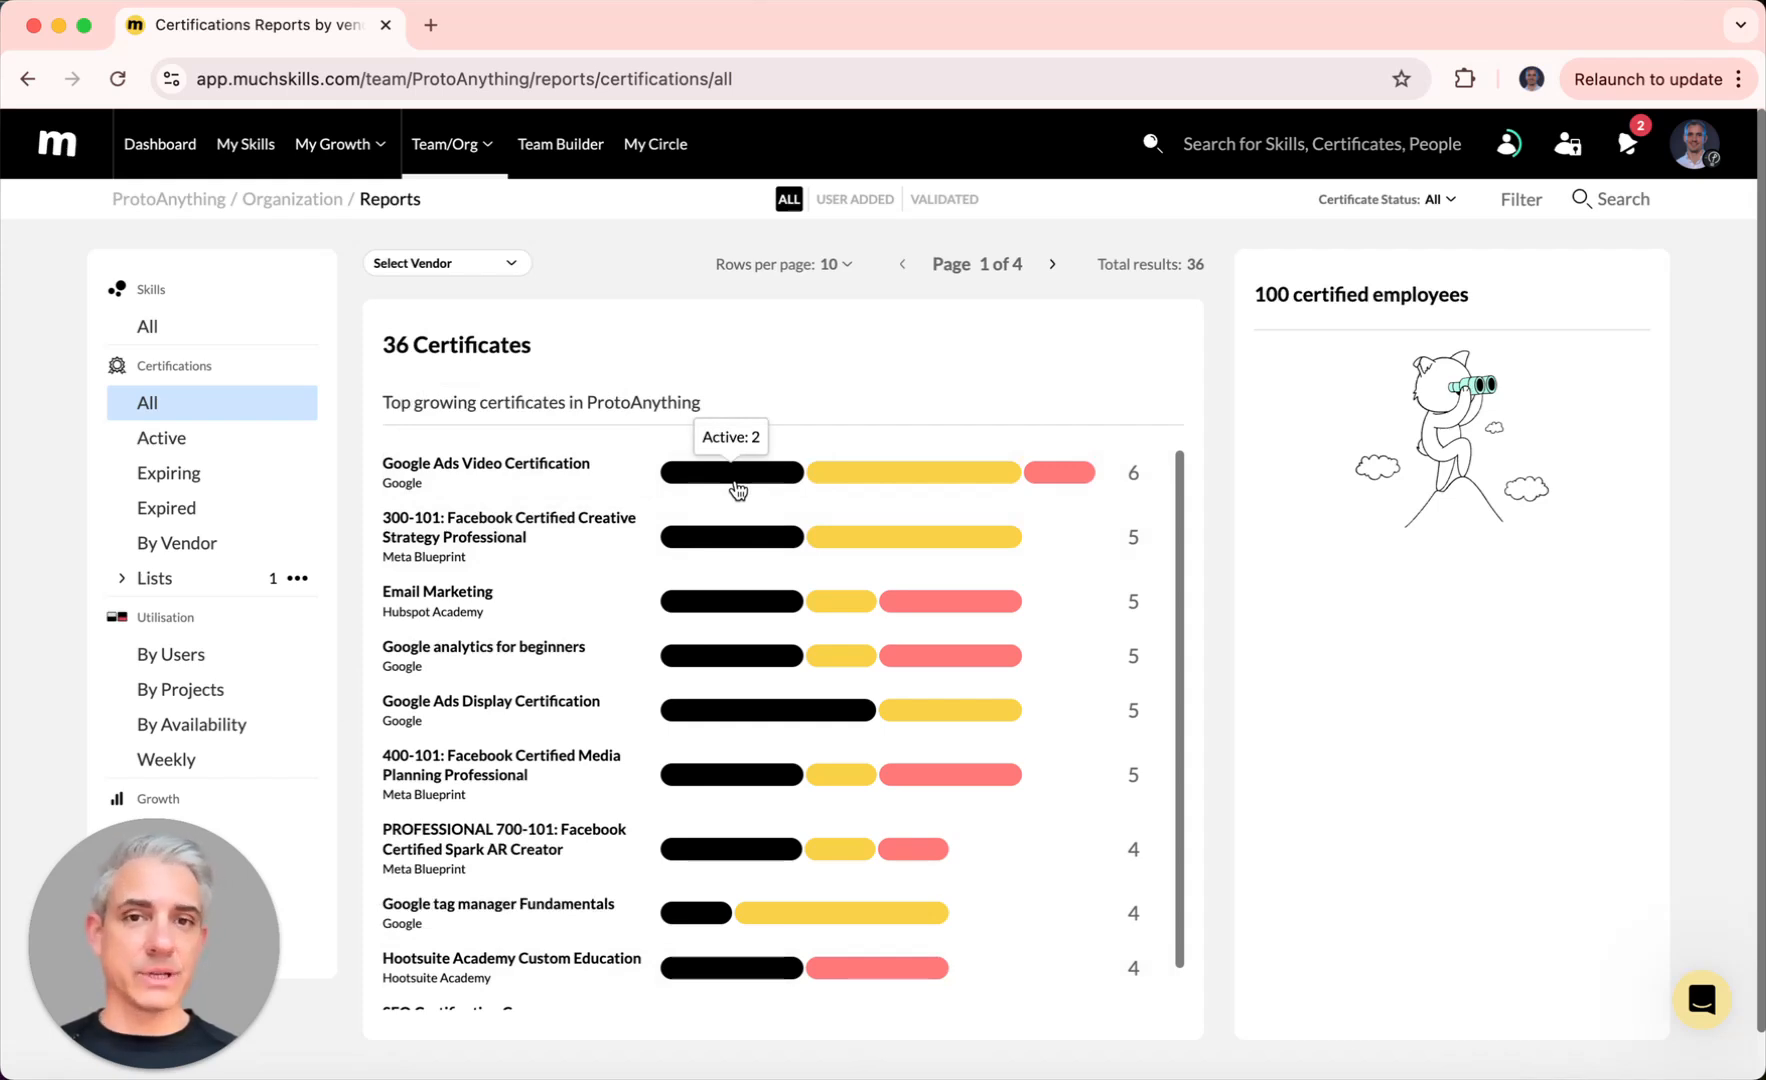
{"action": "mouse_move", "coordinate": [1056, 486]}
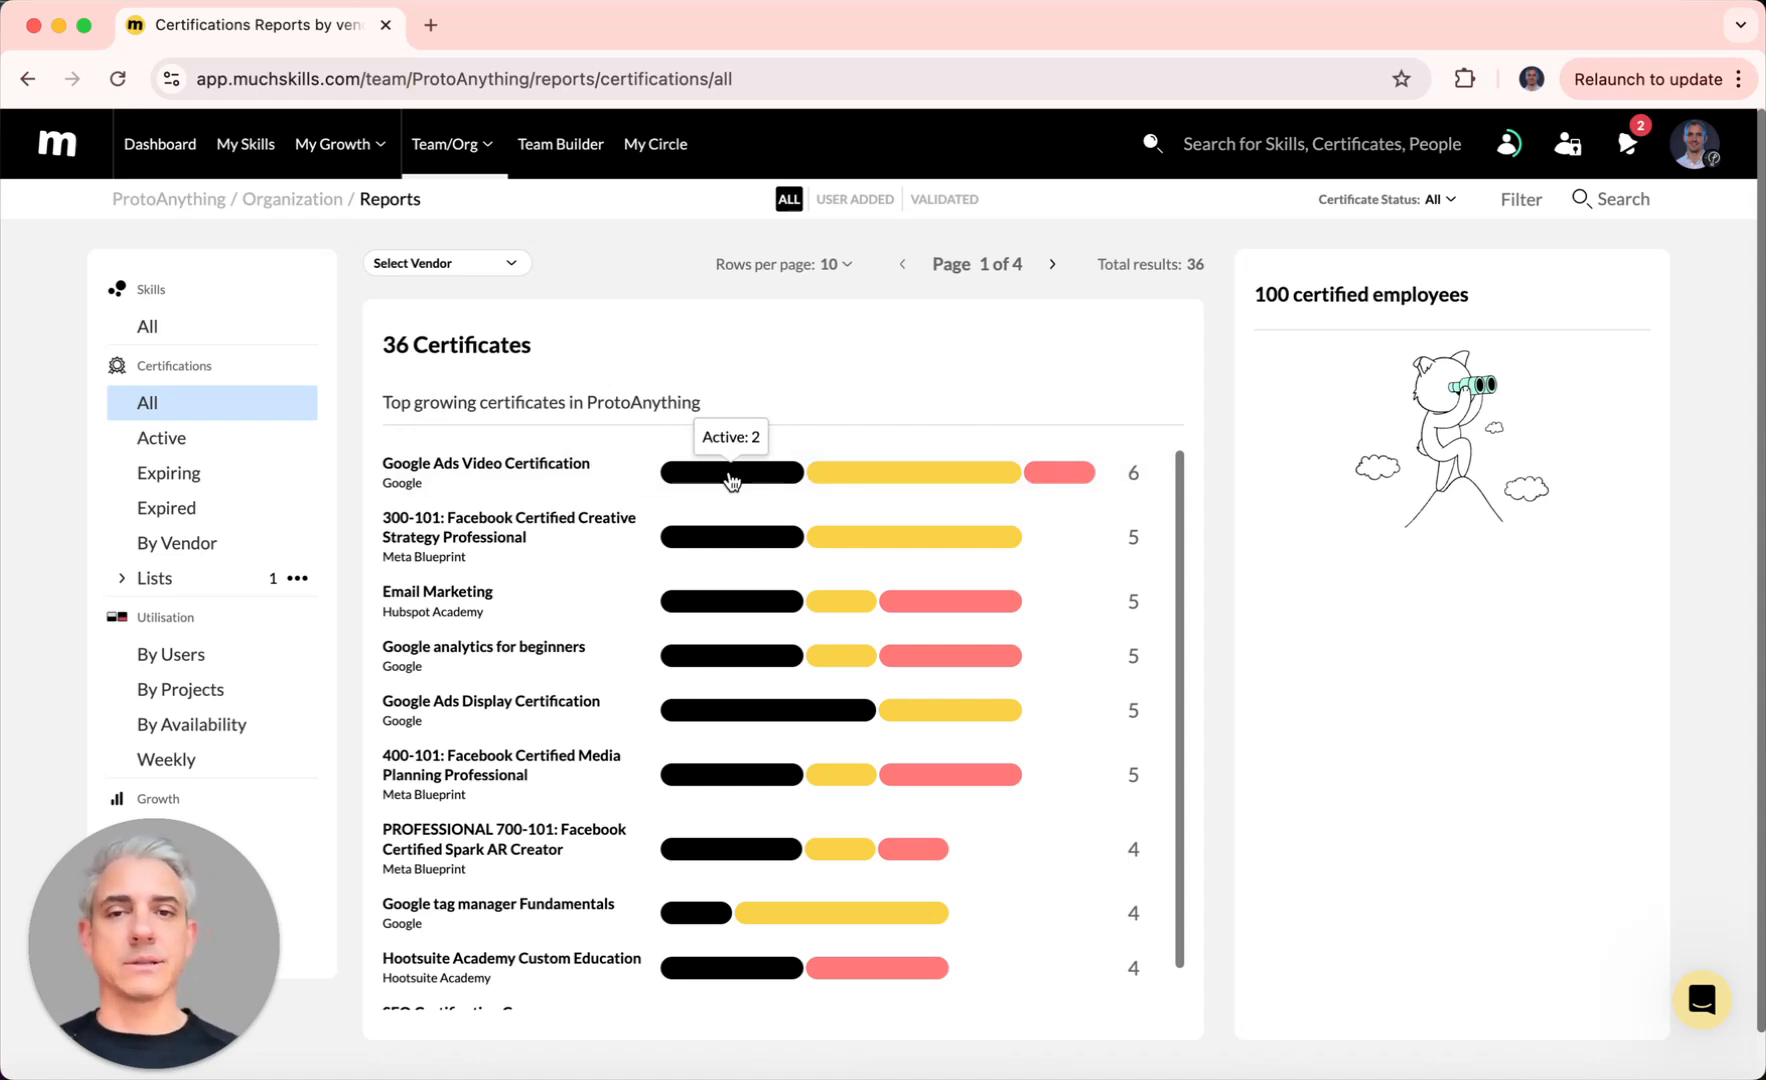
Step: List employees with an expired Google Ads Video Certification, view the listed employee's certification details and close them
{"action": "left_click", "coordinate": [1064, 480]}
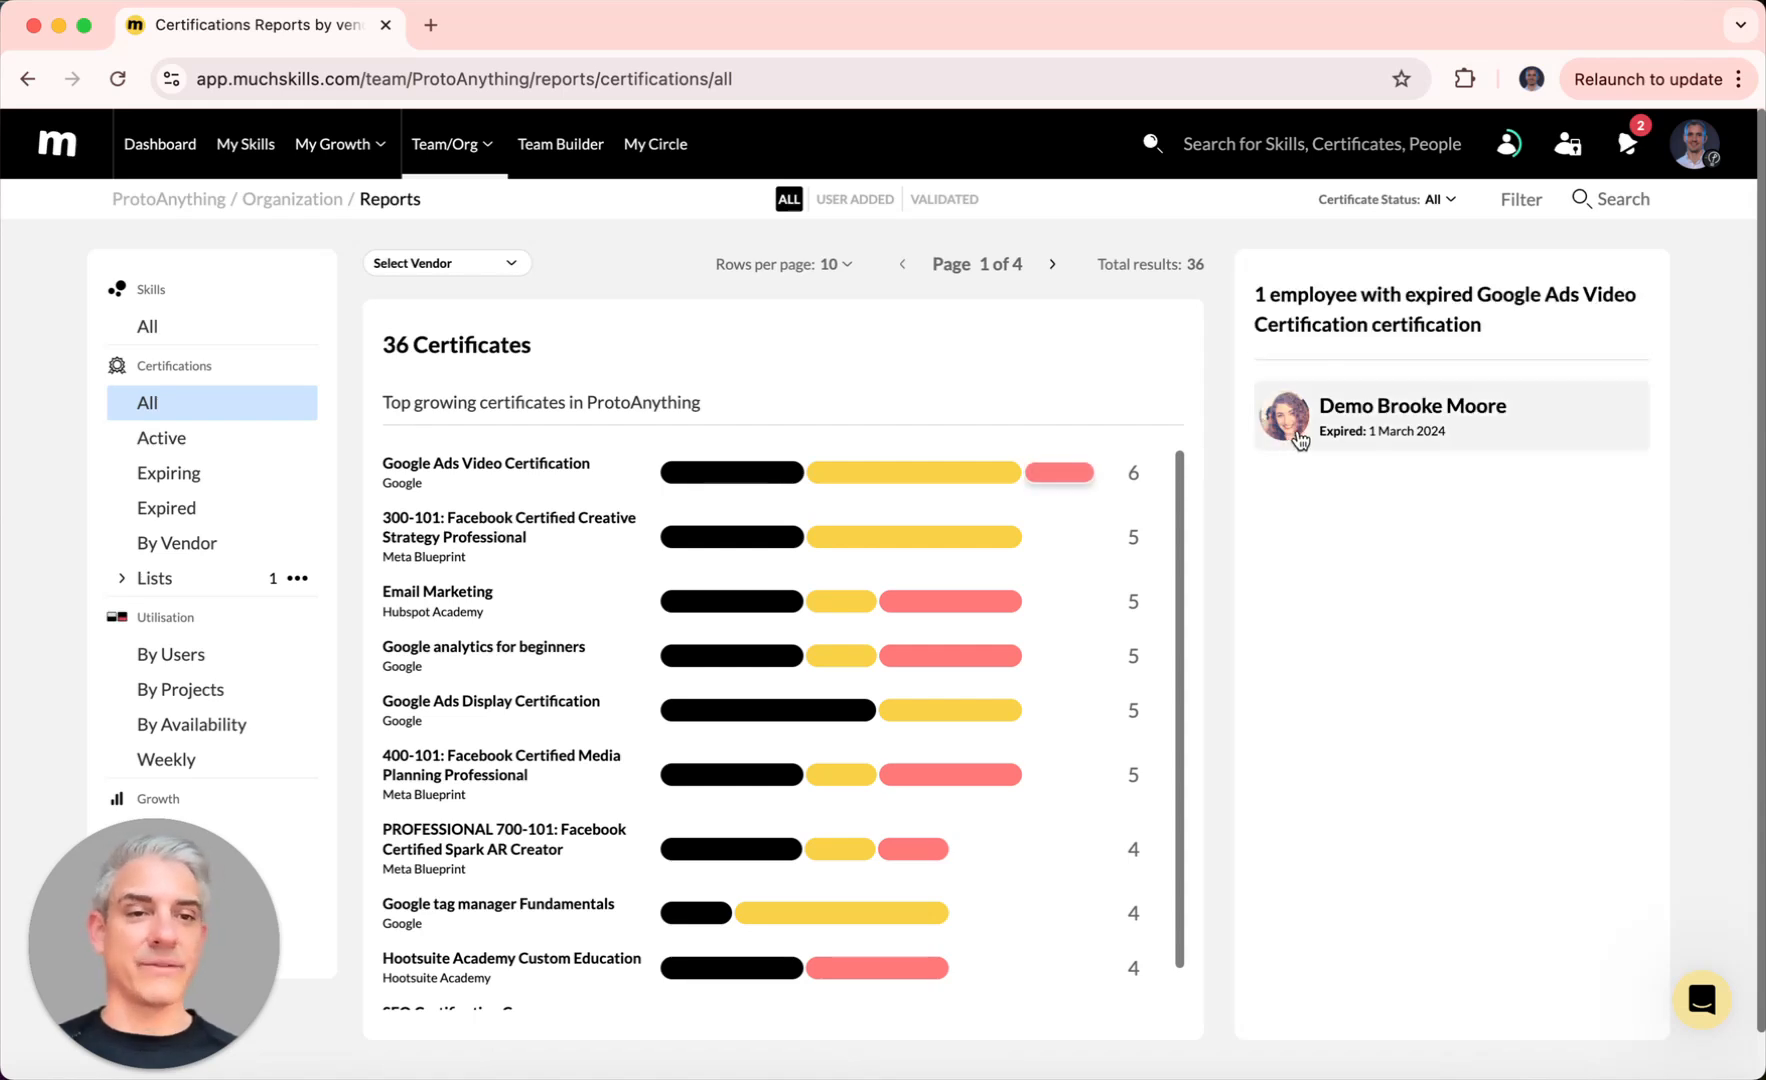
{"action": "left_click", "coordinate": [1405, 414]}
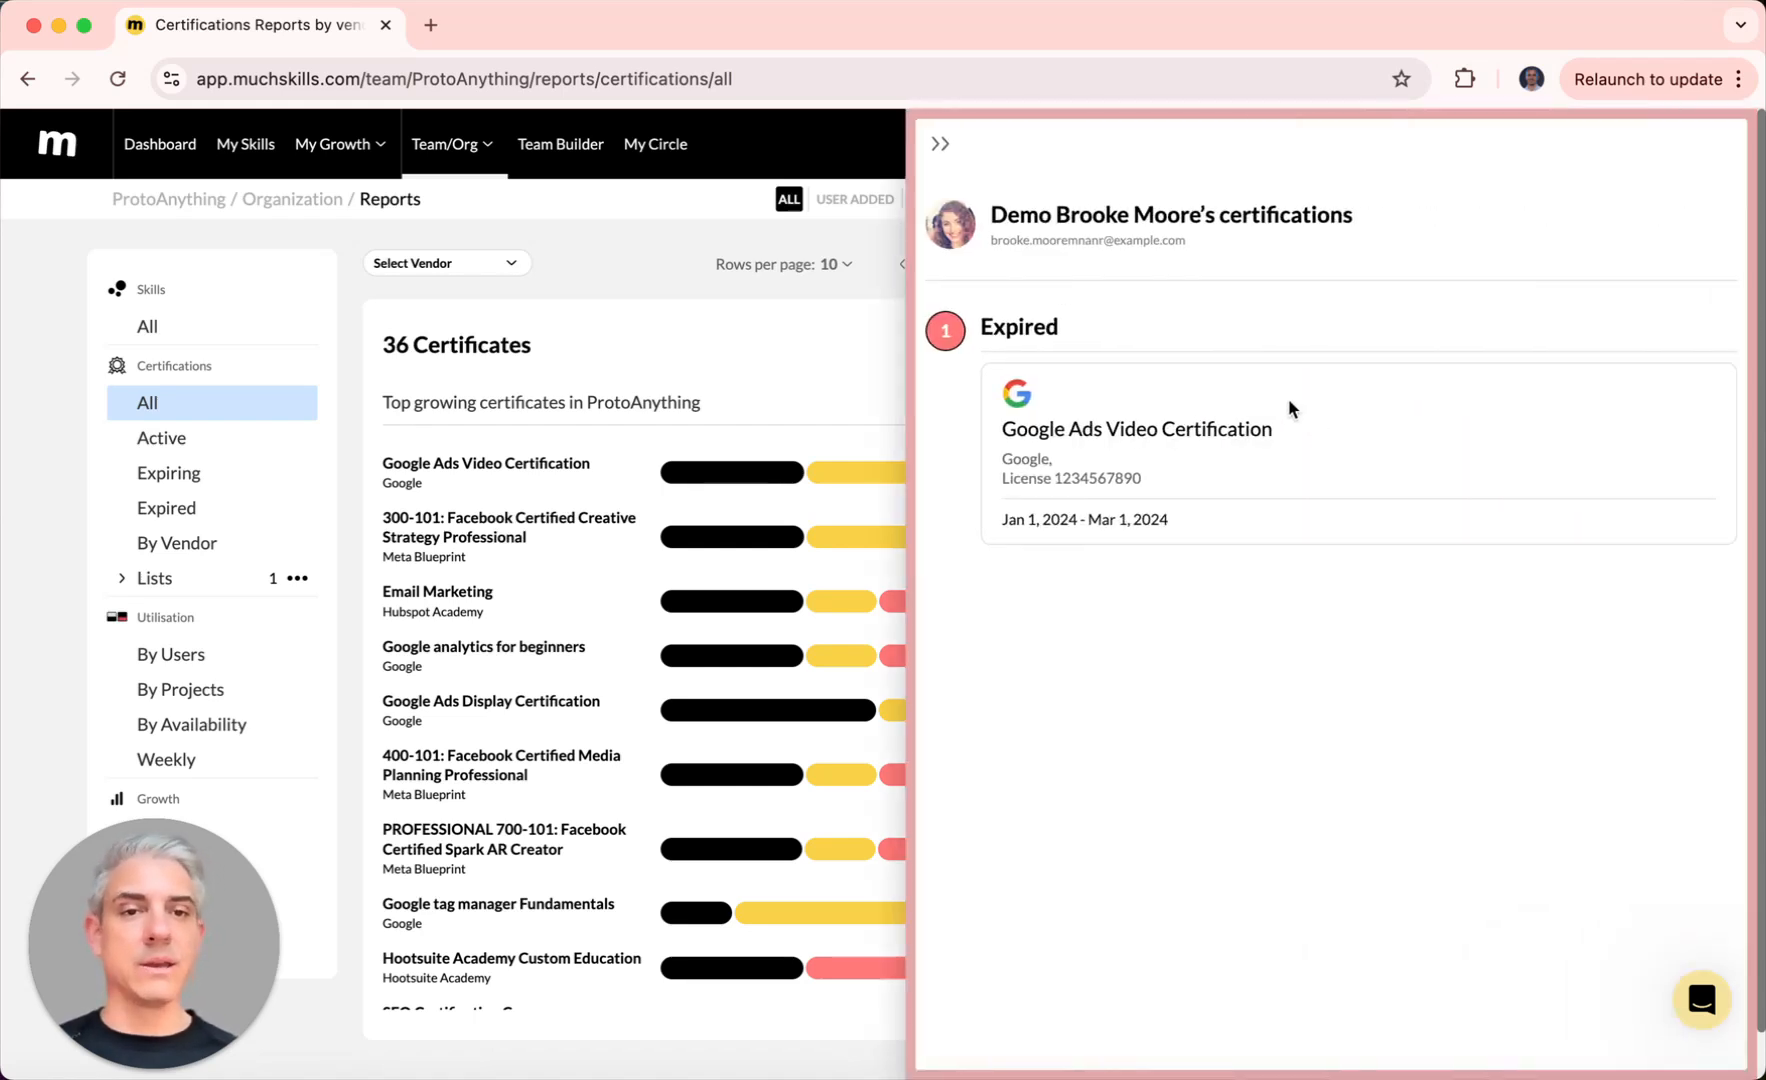
{"action": "left_click", "coordinate": [945, 147]}
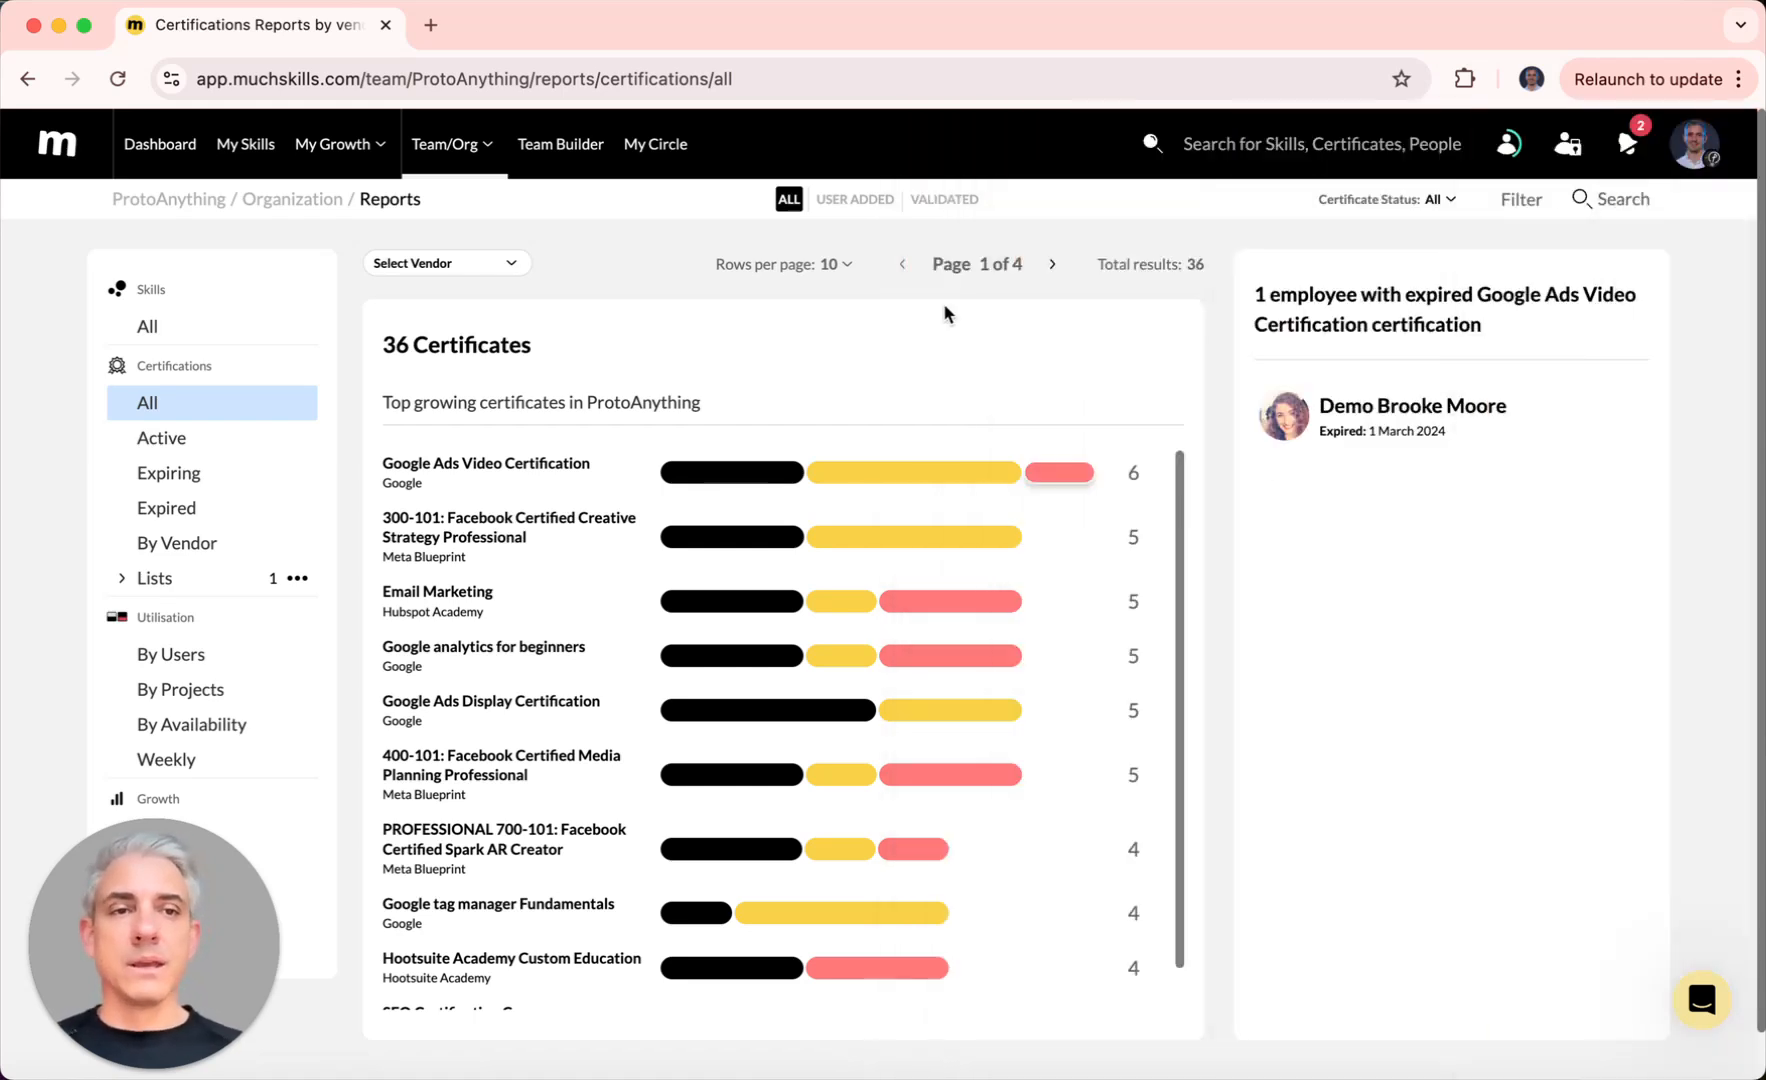
Step: Check the certifications report's filter and search options, and show only the user-added certificates
{"action": "left_click", "coordinate": [1527, 203]}
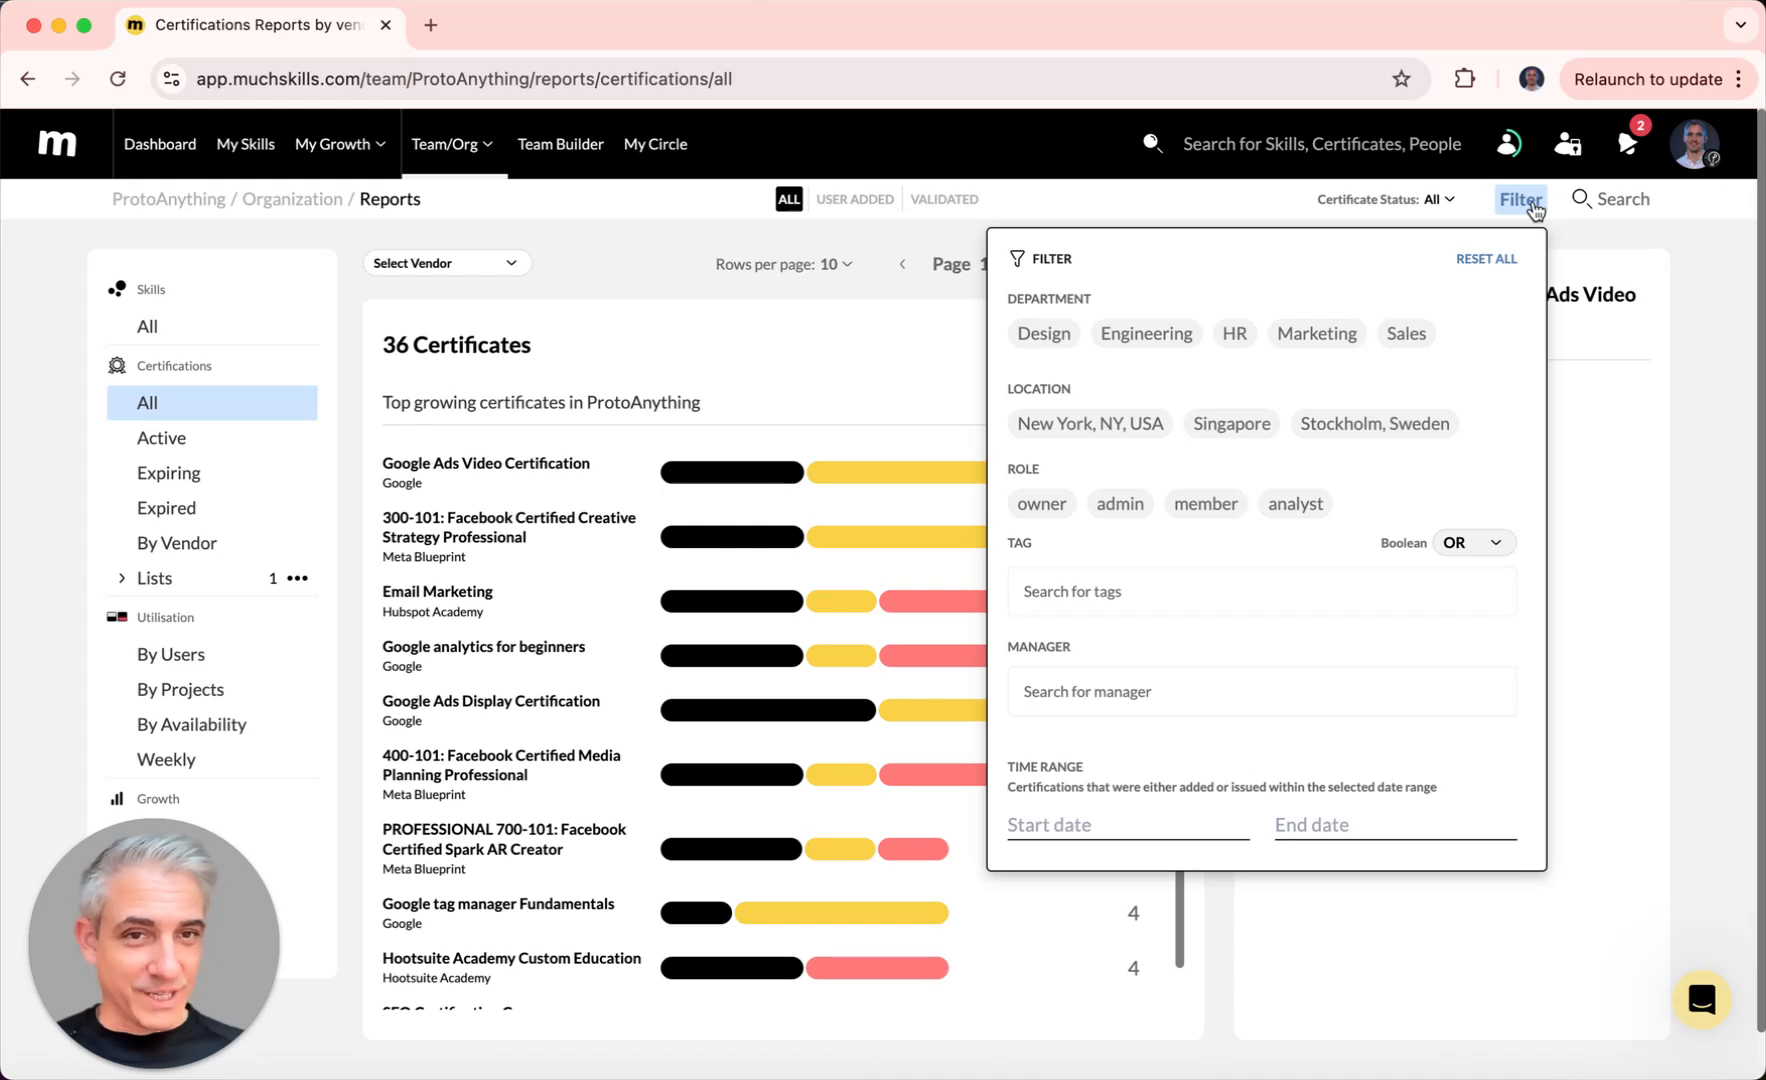
{"action": "left_click", "coordinate": [1535, 208]}
{"action": "left_click", "coordinate": [1645, 208]}
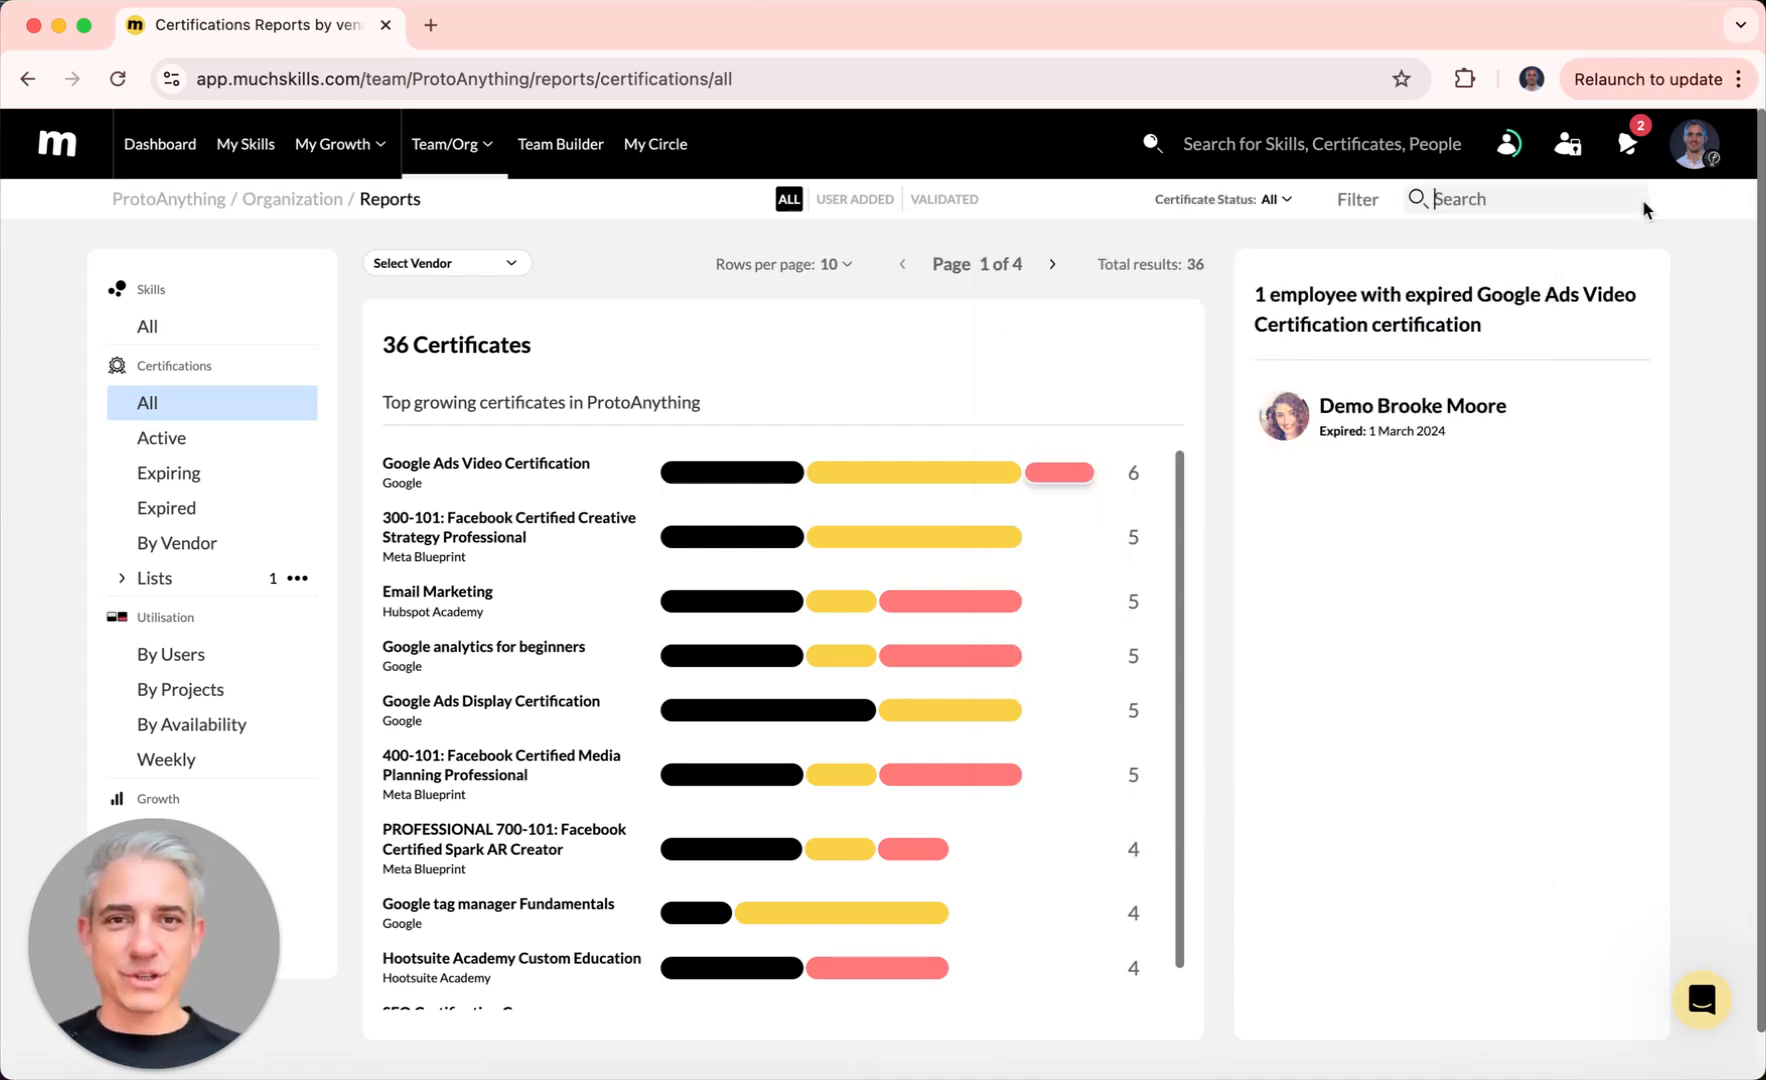
{"action": "left_click", "coordinate": [878, 205]}
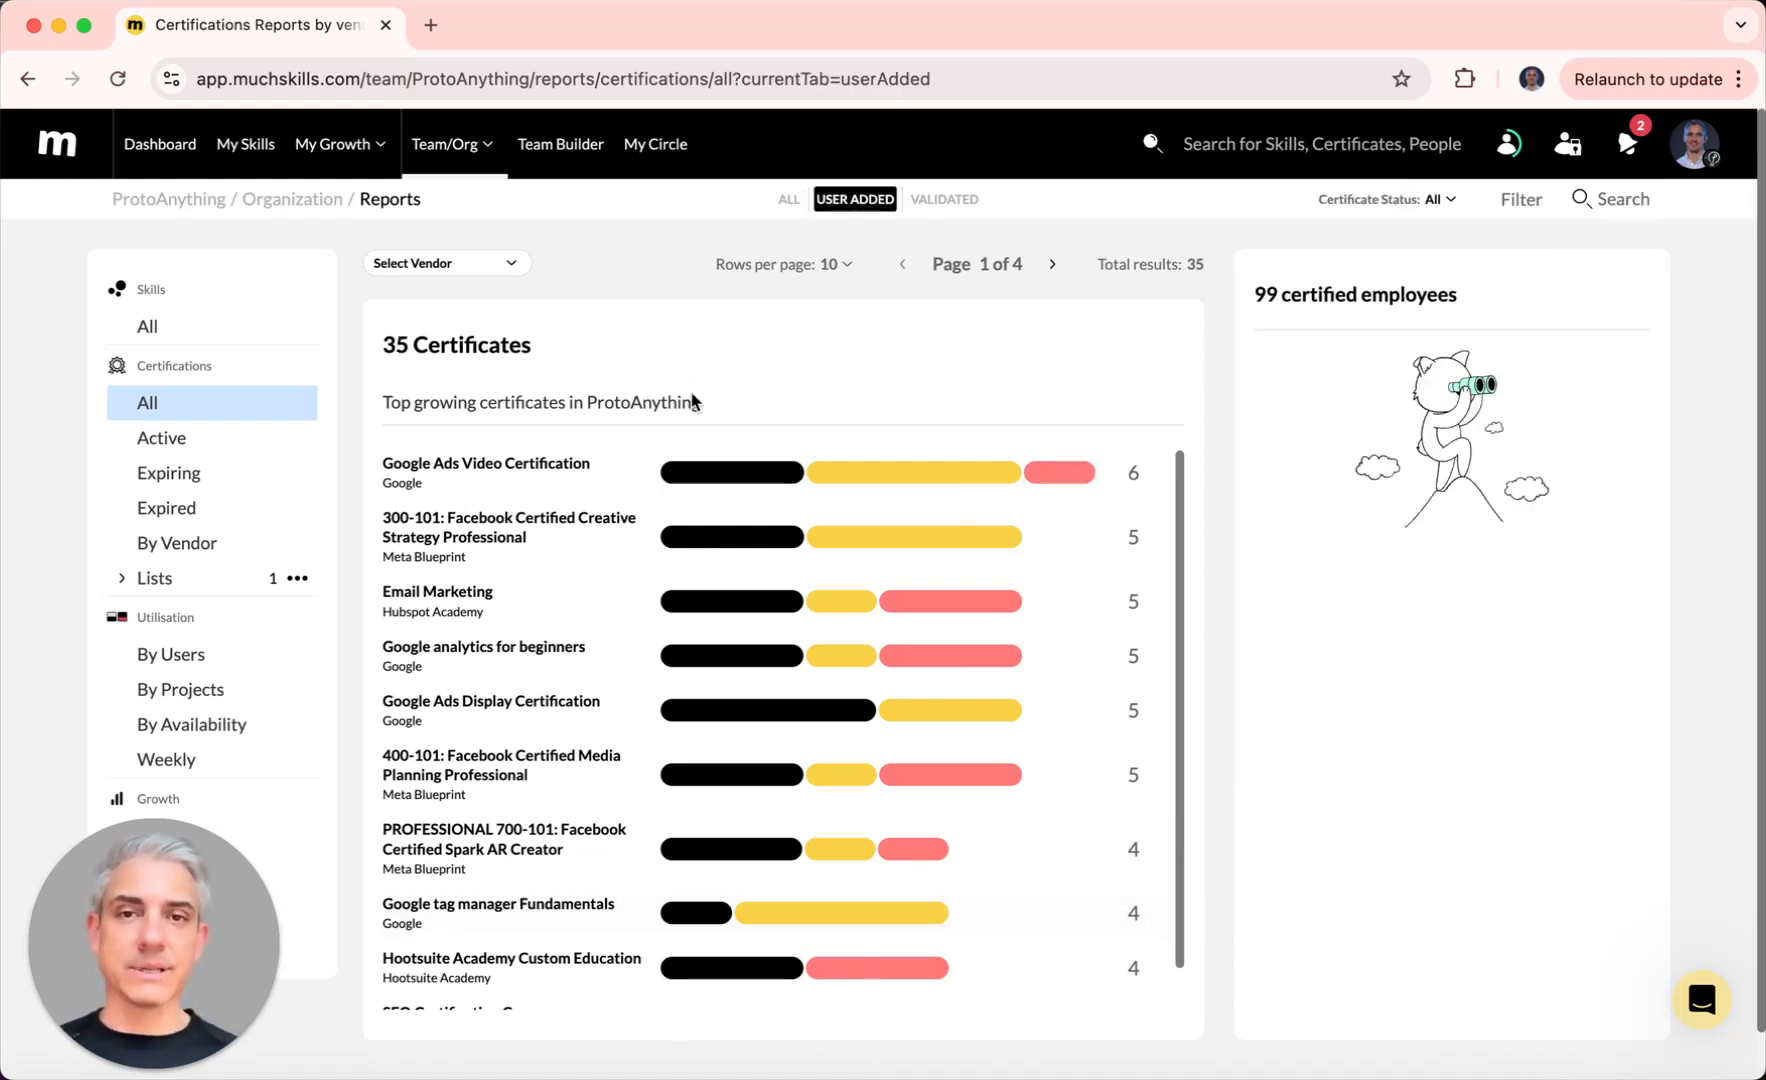
Step: Show only validated certificates, view the certification details of the employee holding AWS Knowledge: Storage Technologist, and close them
{"action": "left_click", "coordinate": [952, 203]}
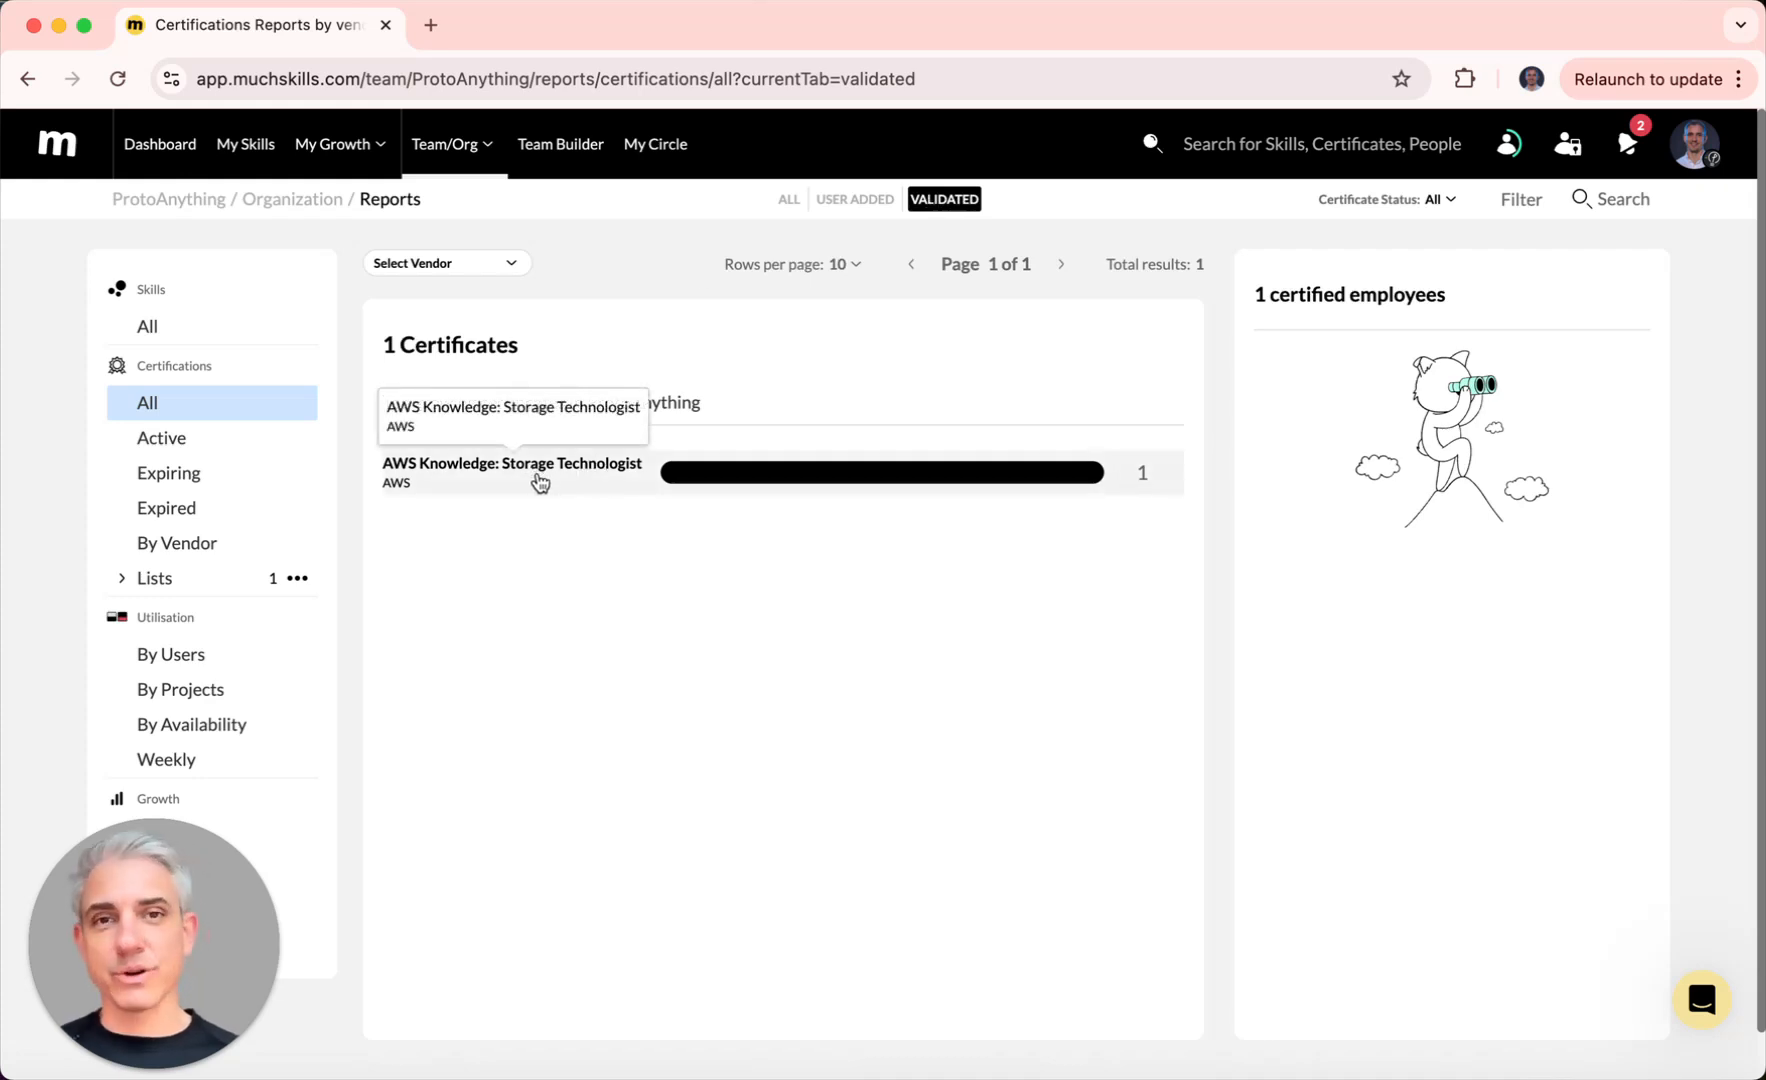
{"action": "left_click", "coordinate": [464, 484]}
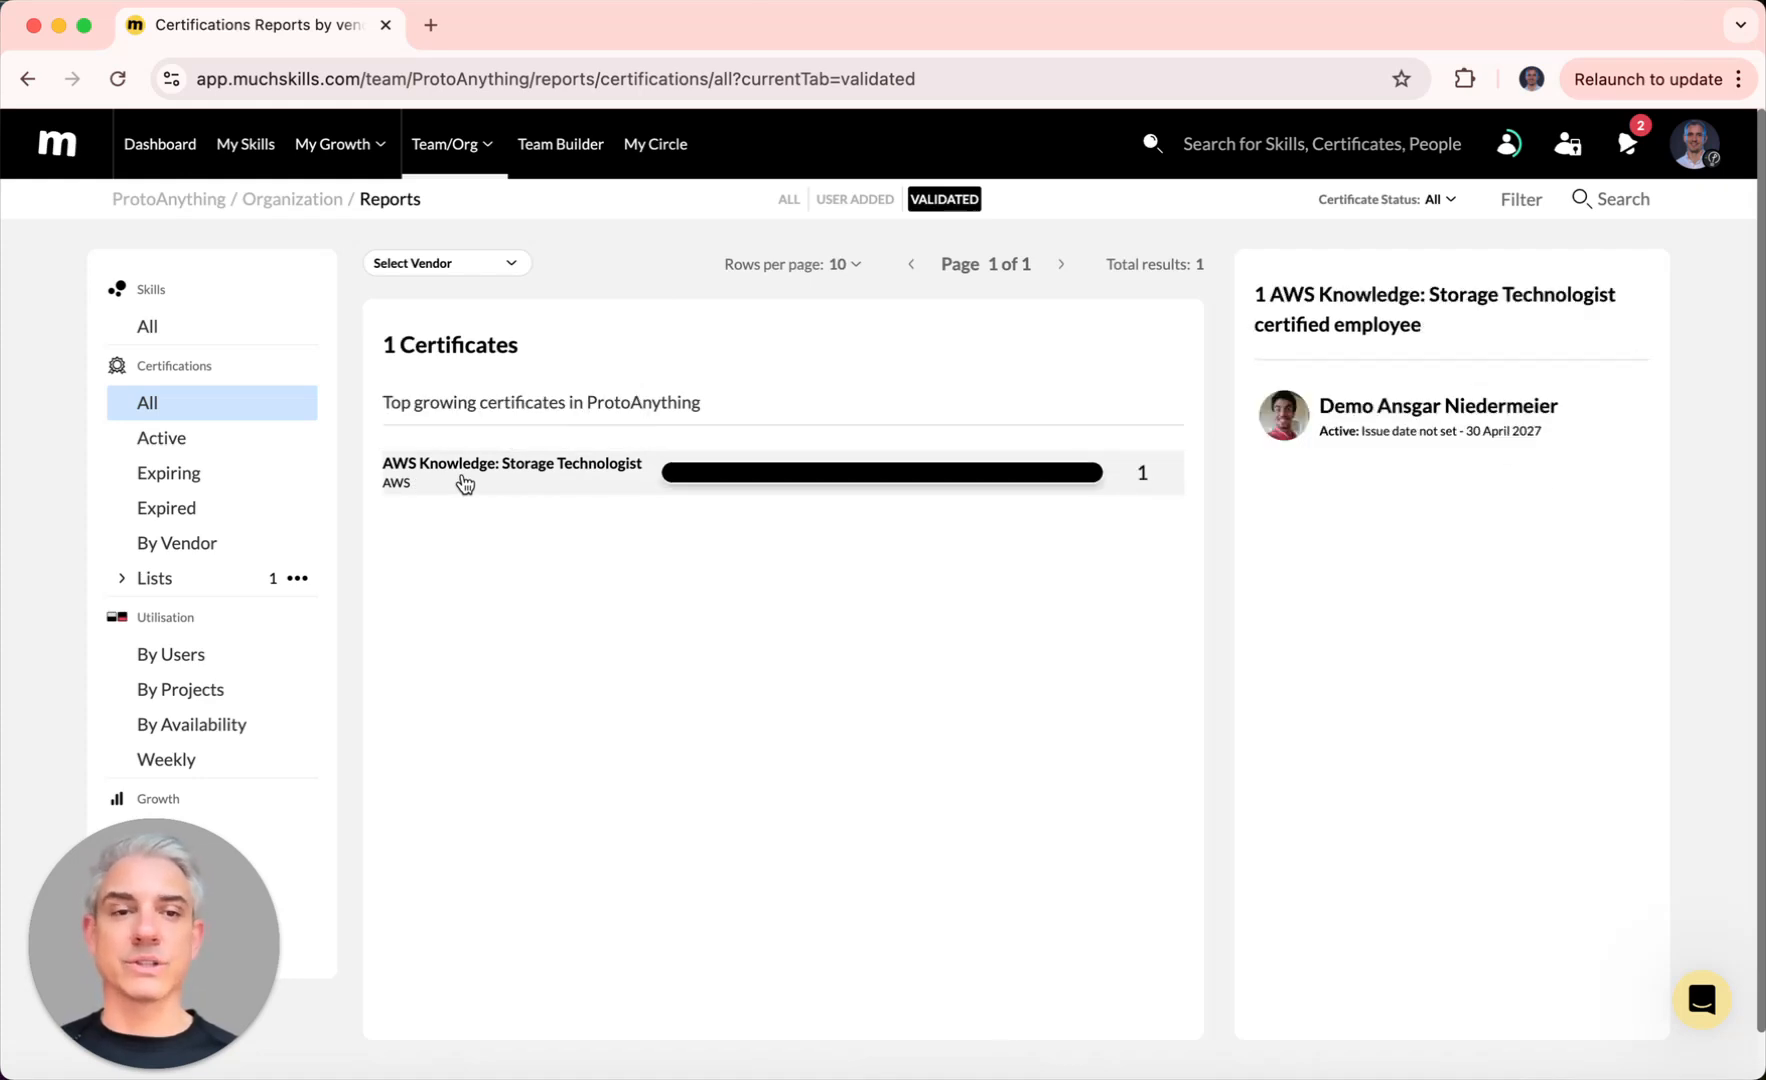
{"action": "left_click", "coordinate": [1449, 420]}
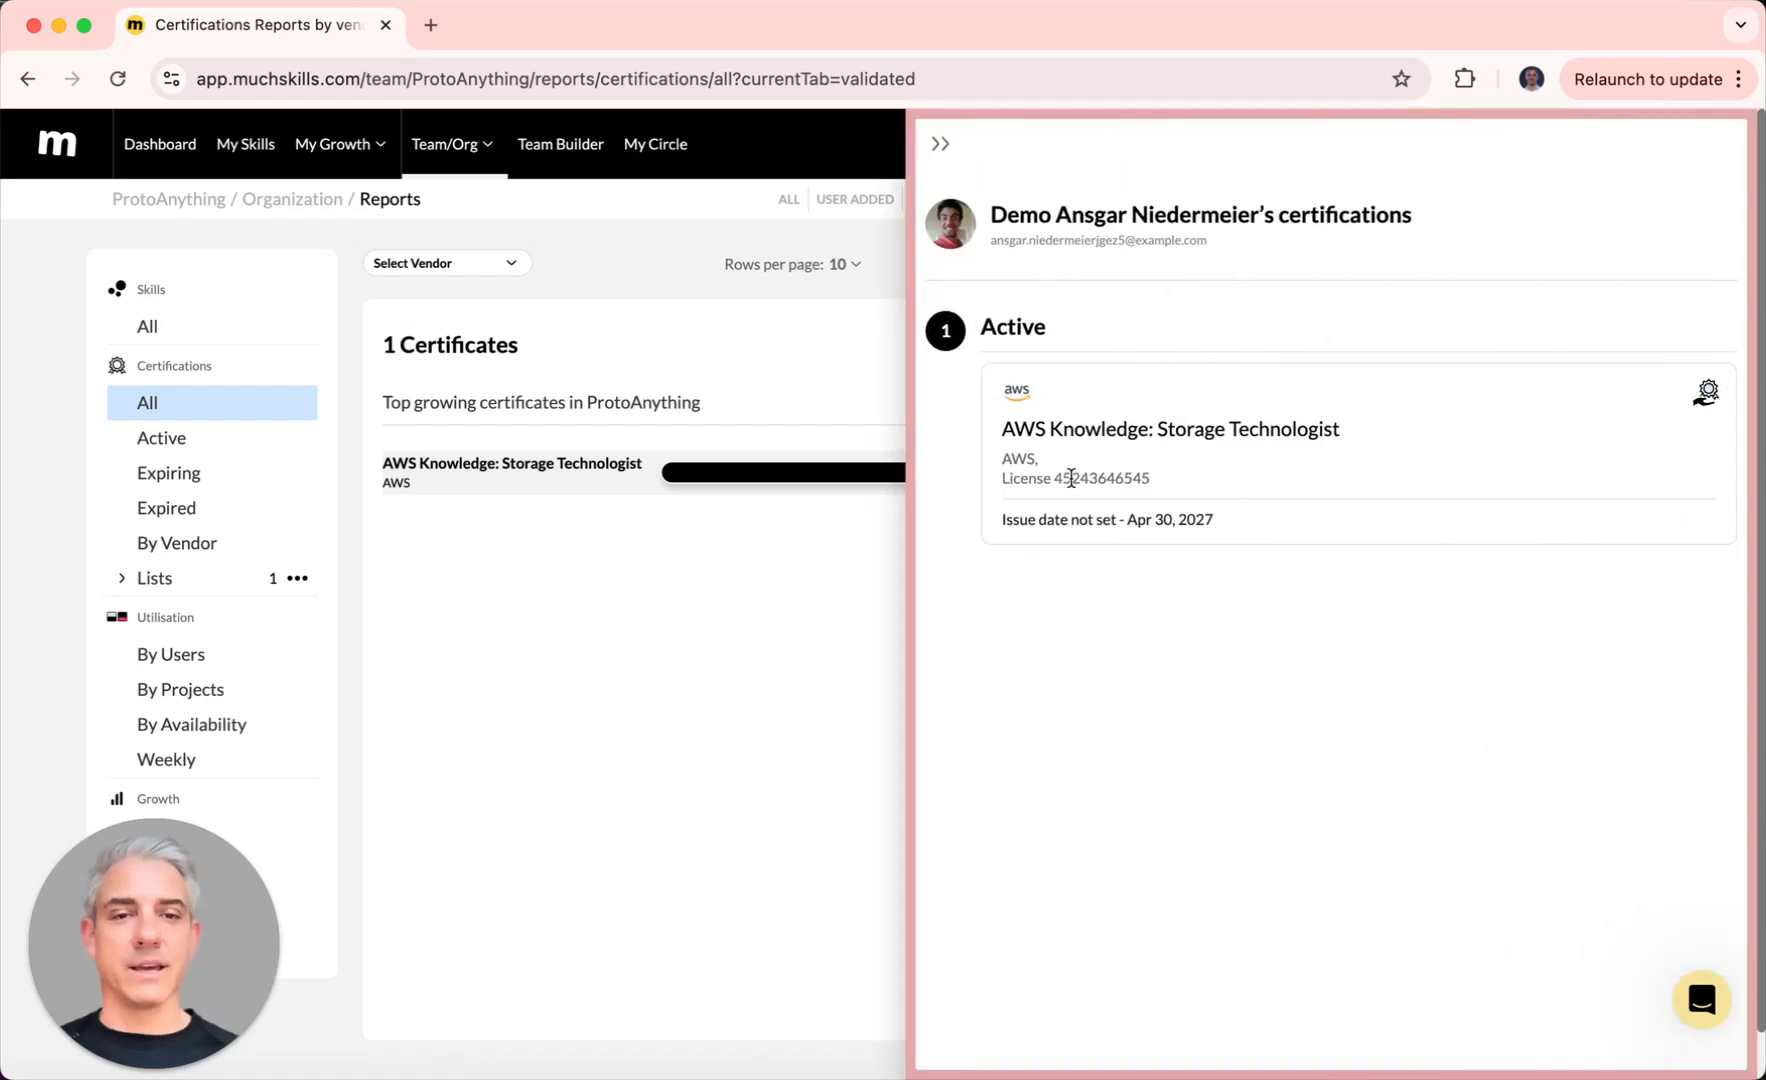
{"action": "left_click", "coordinate": [940, 143]}
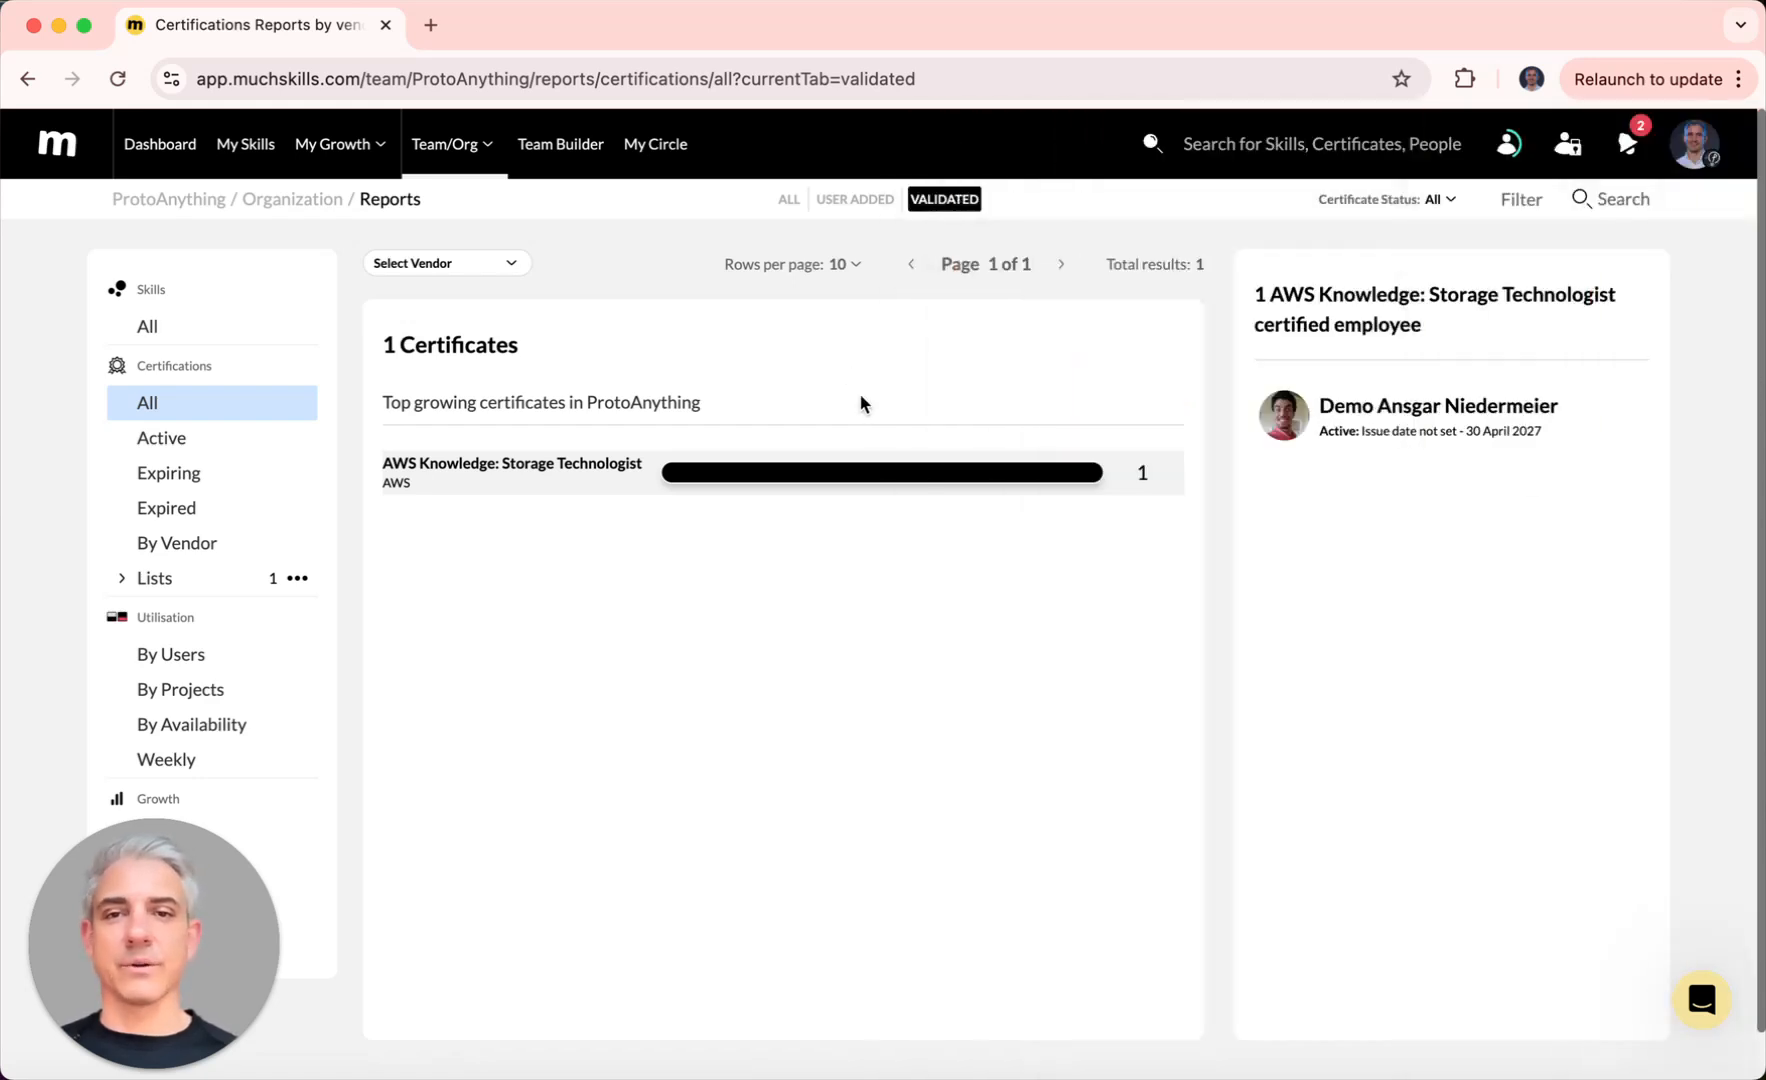
Step: Return to all certificates and narrow them by vendor to AWS, Google and Meta Blueprint in turn
{"action": "left_click", "coordinate": [789, 199]}
{"action": "scroll", "coordinate": [558, 597], "scroll_direction": "down", "scroll_amount": 1}
{"action": "scroll", "coordinate": [558, 597], "scroll_direction": "up", "scroll_amount": 1}
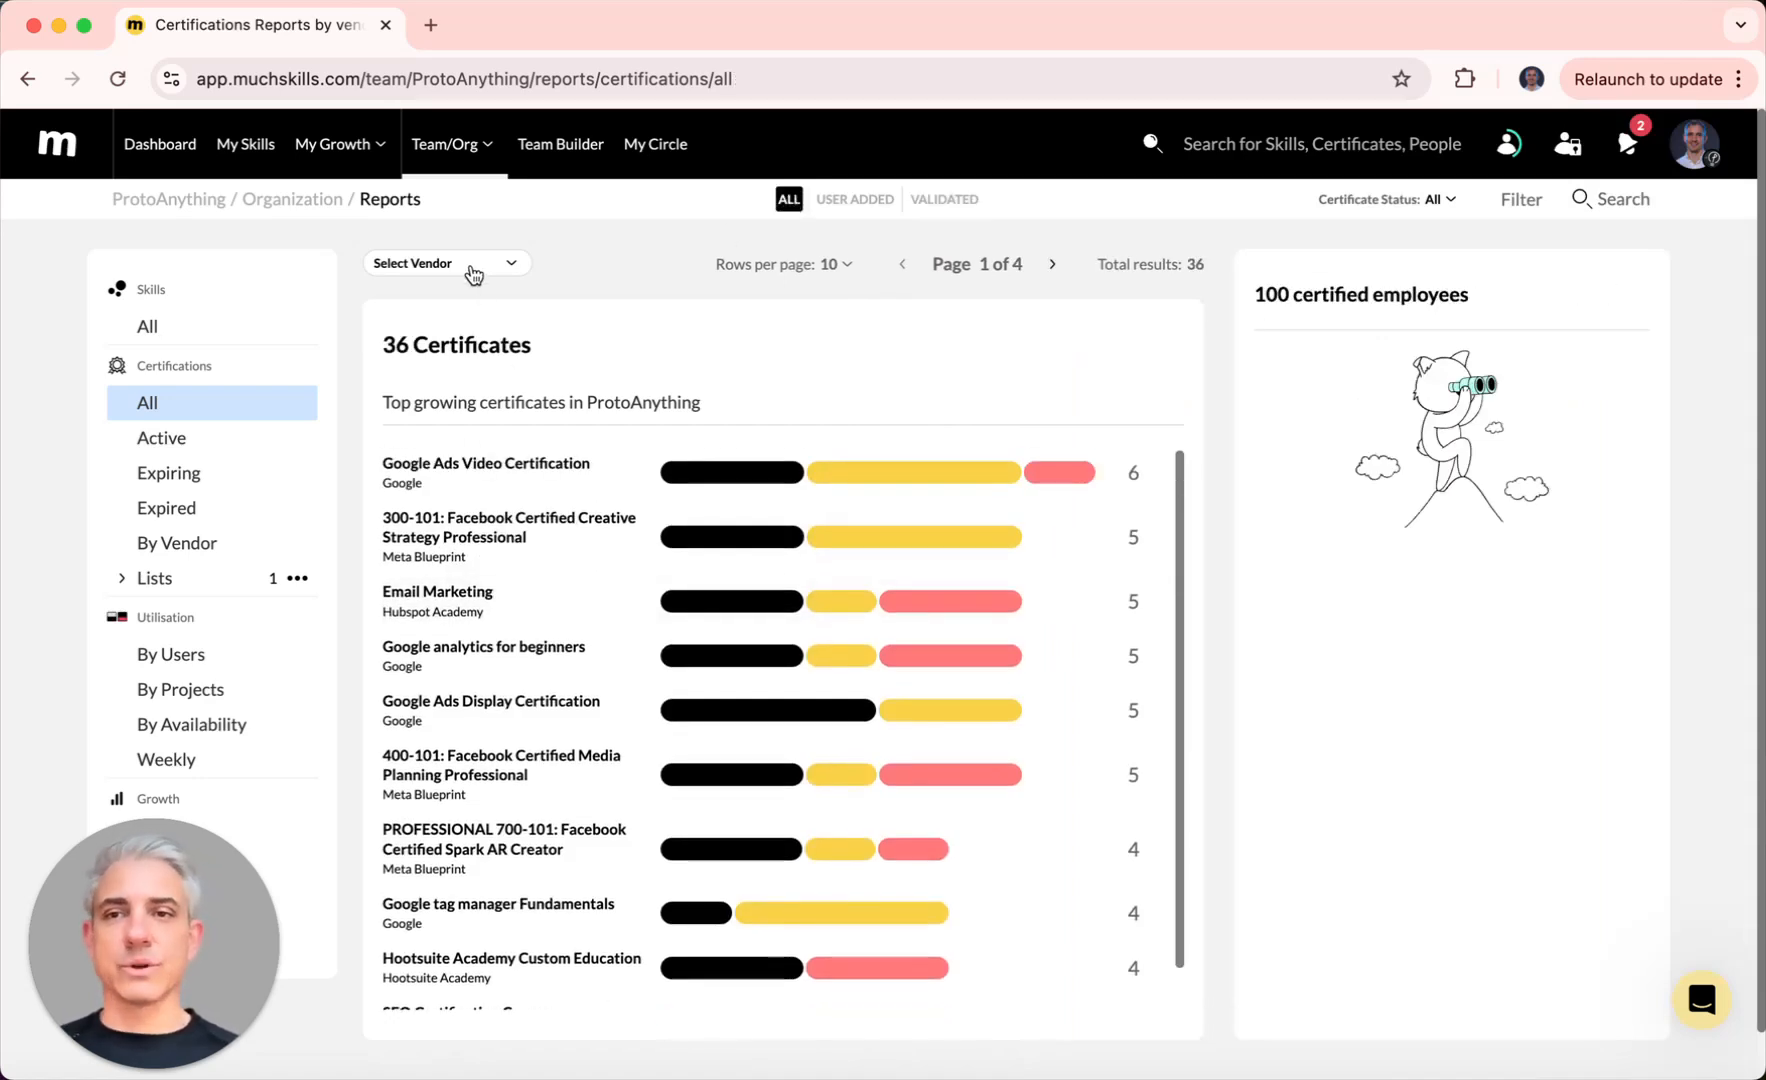
{"action": "left_click", "coordinate": [466, 270]}
{"action": "left_click", "coordinate": [458, 343]}
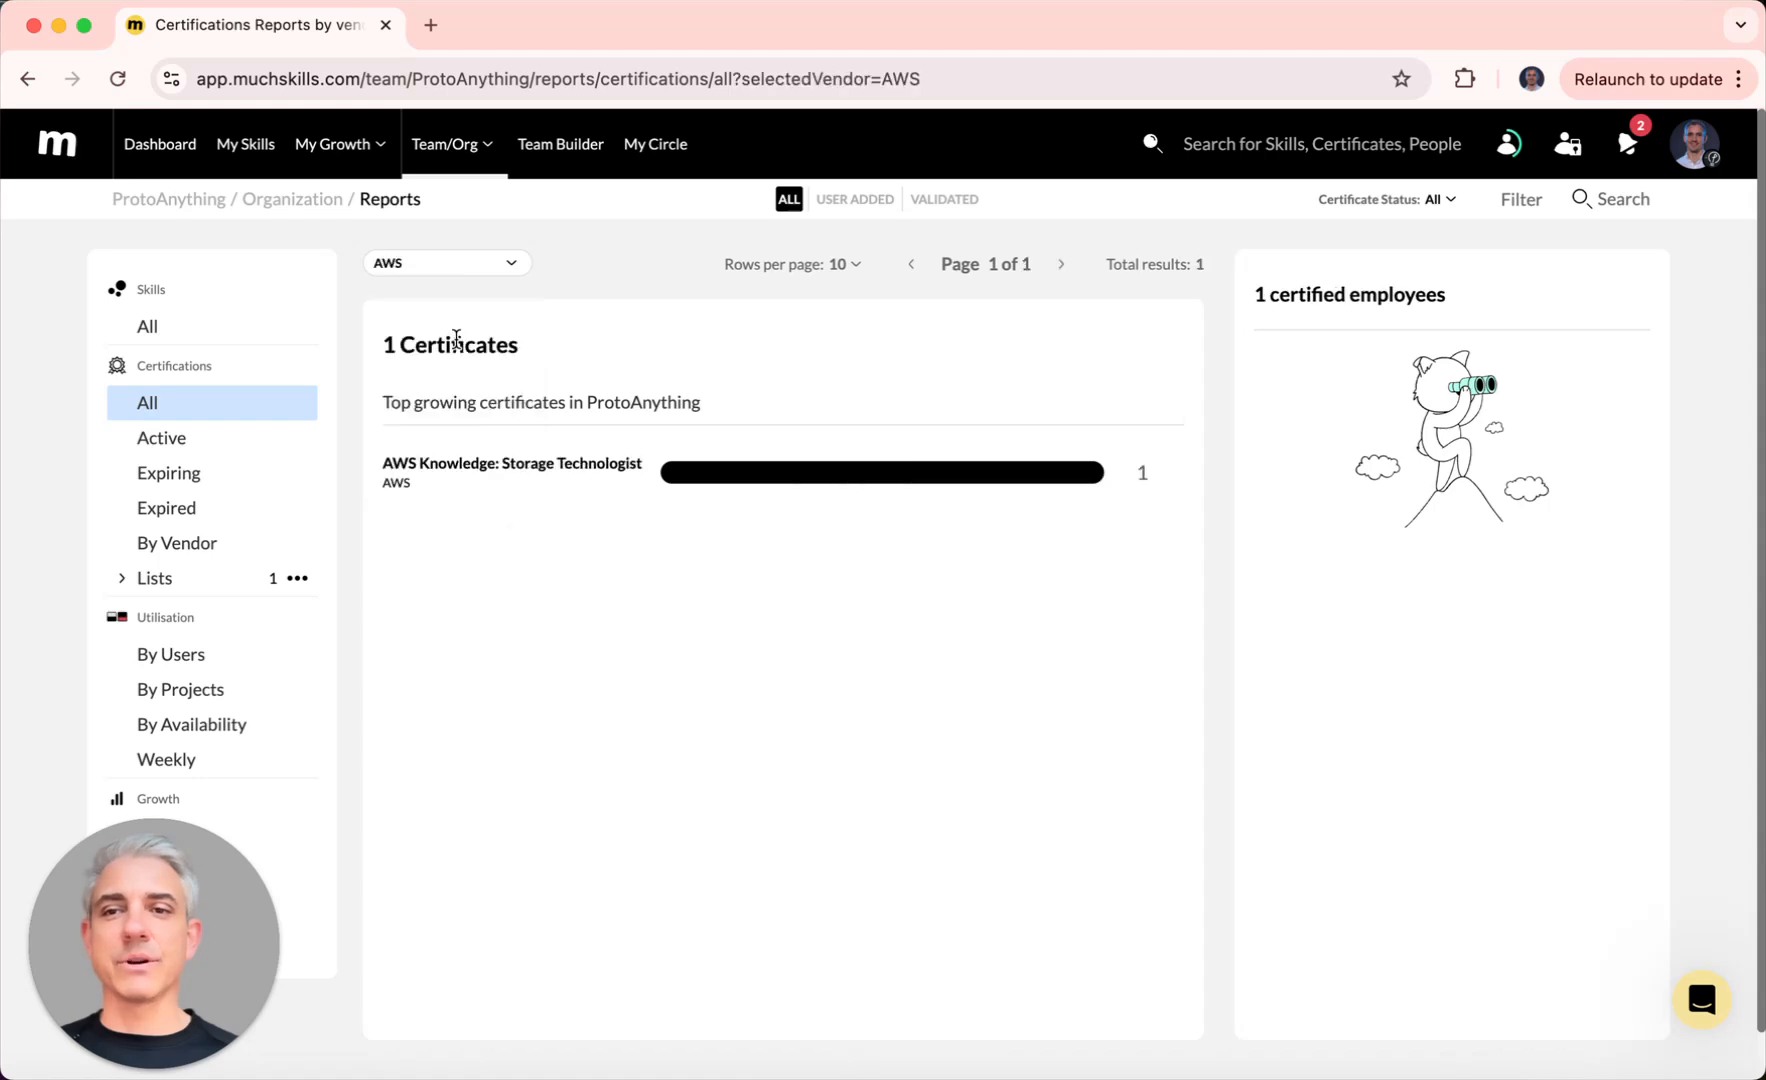
{"action": "left_click", "coordinate": [468, 268]}
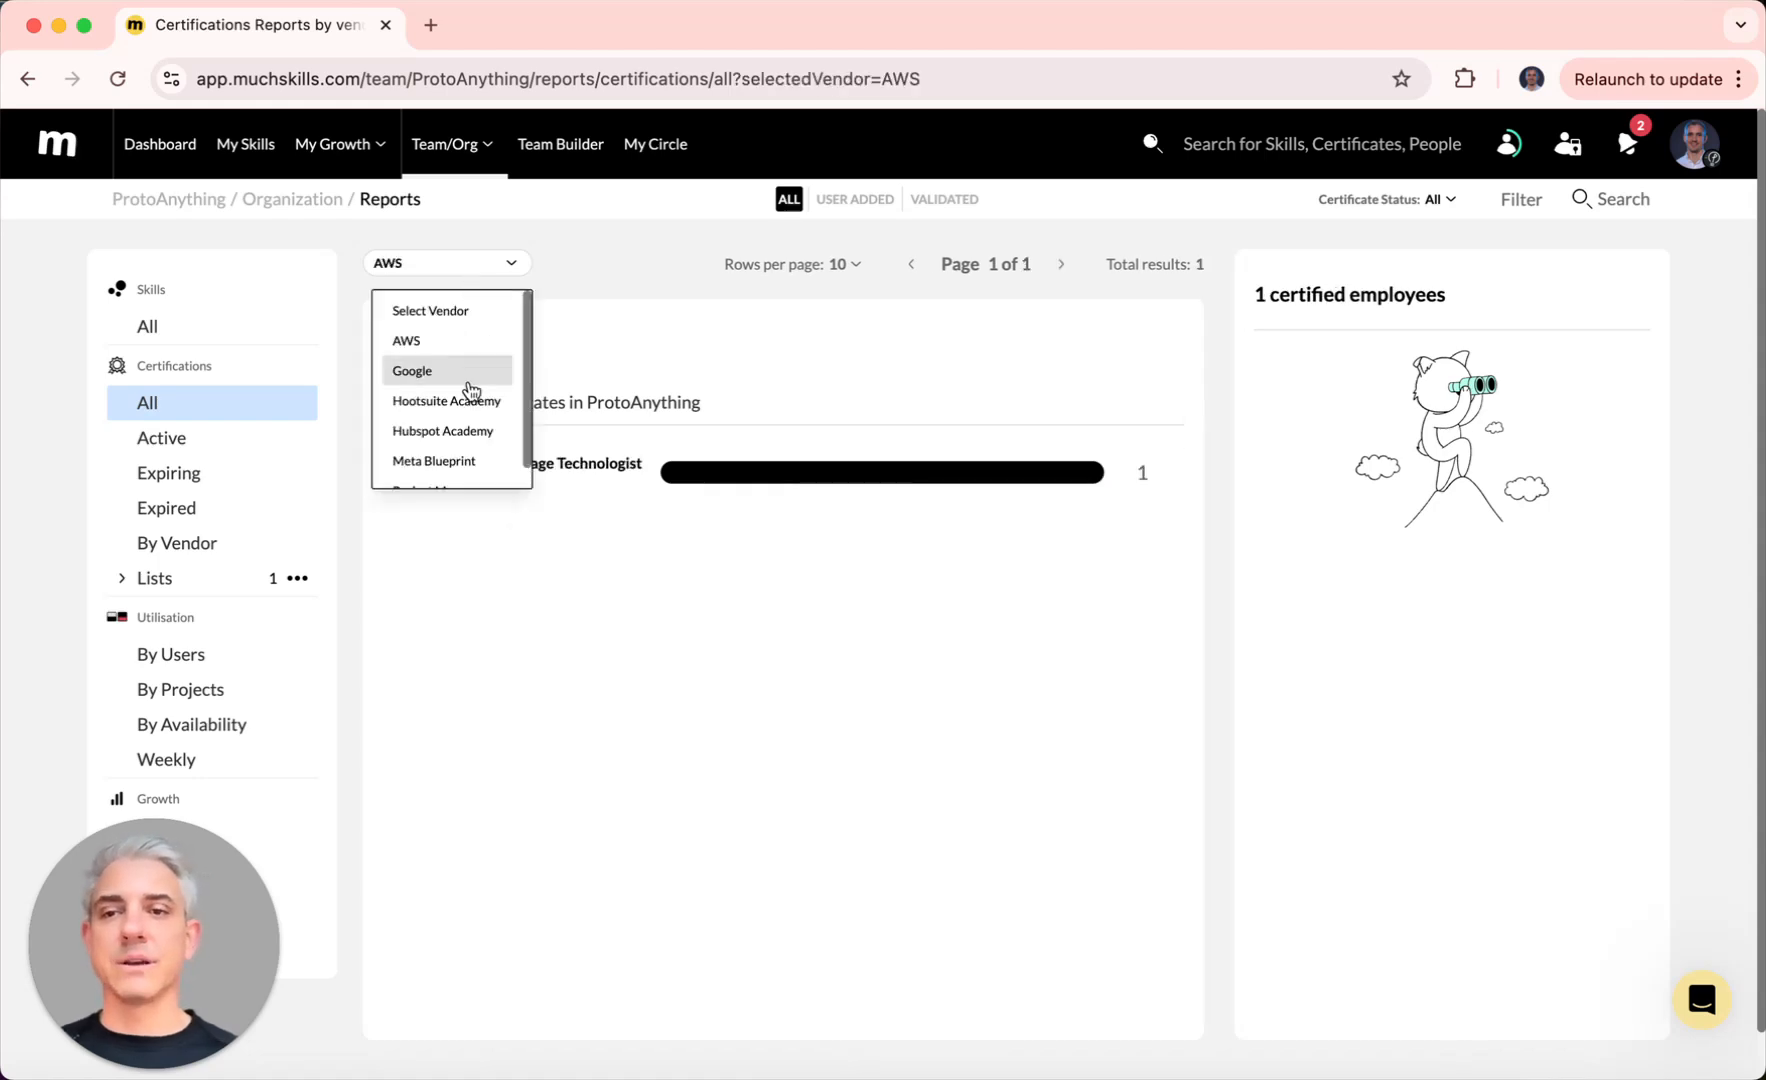
{"action": "left_click", "coordinate": [469, 384]}
{"action": "left_click", "coordinate": [466, 268]}
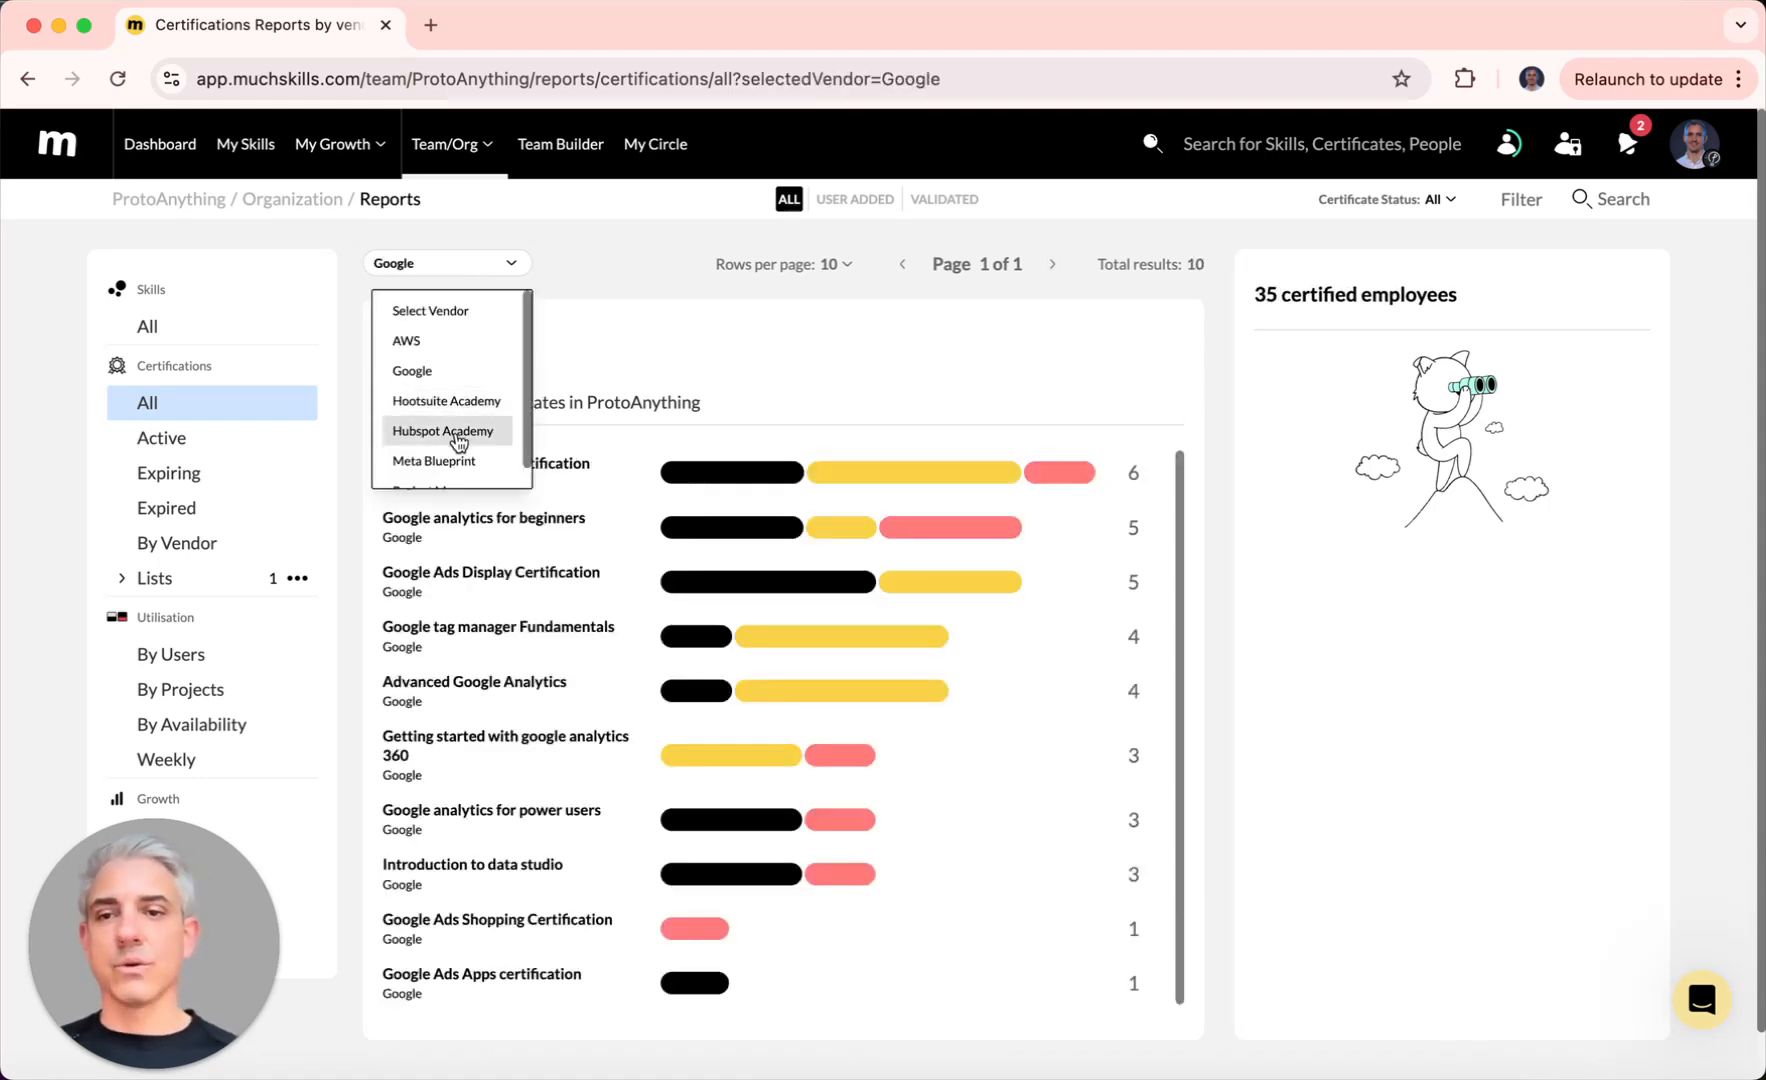
{"action": "left_click", "coordinate": [449, 462]}
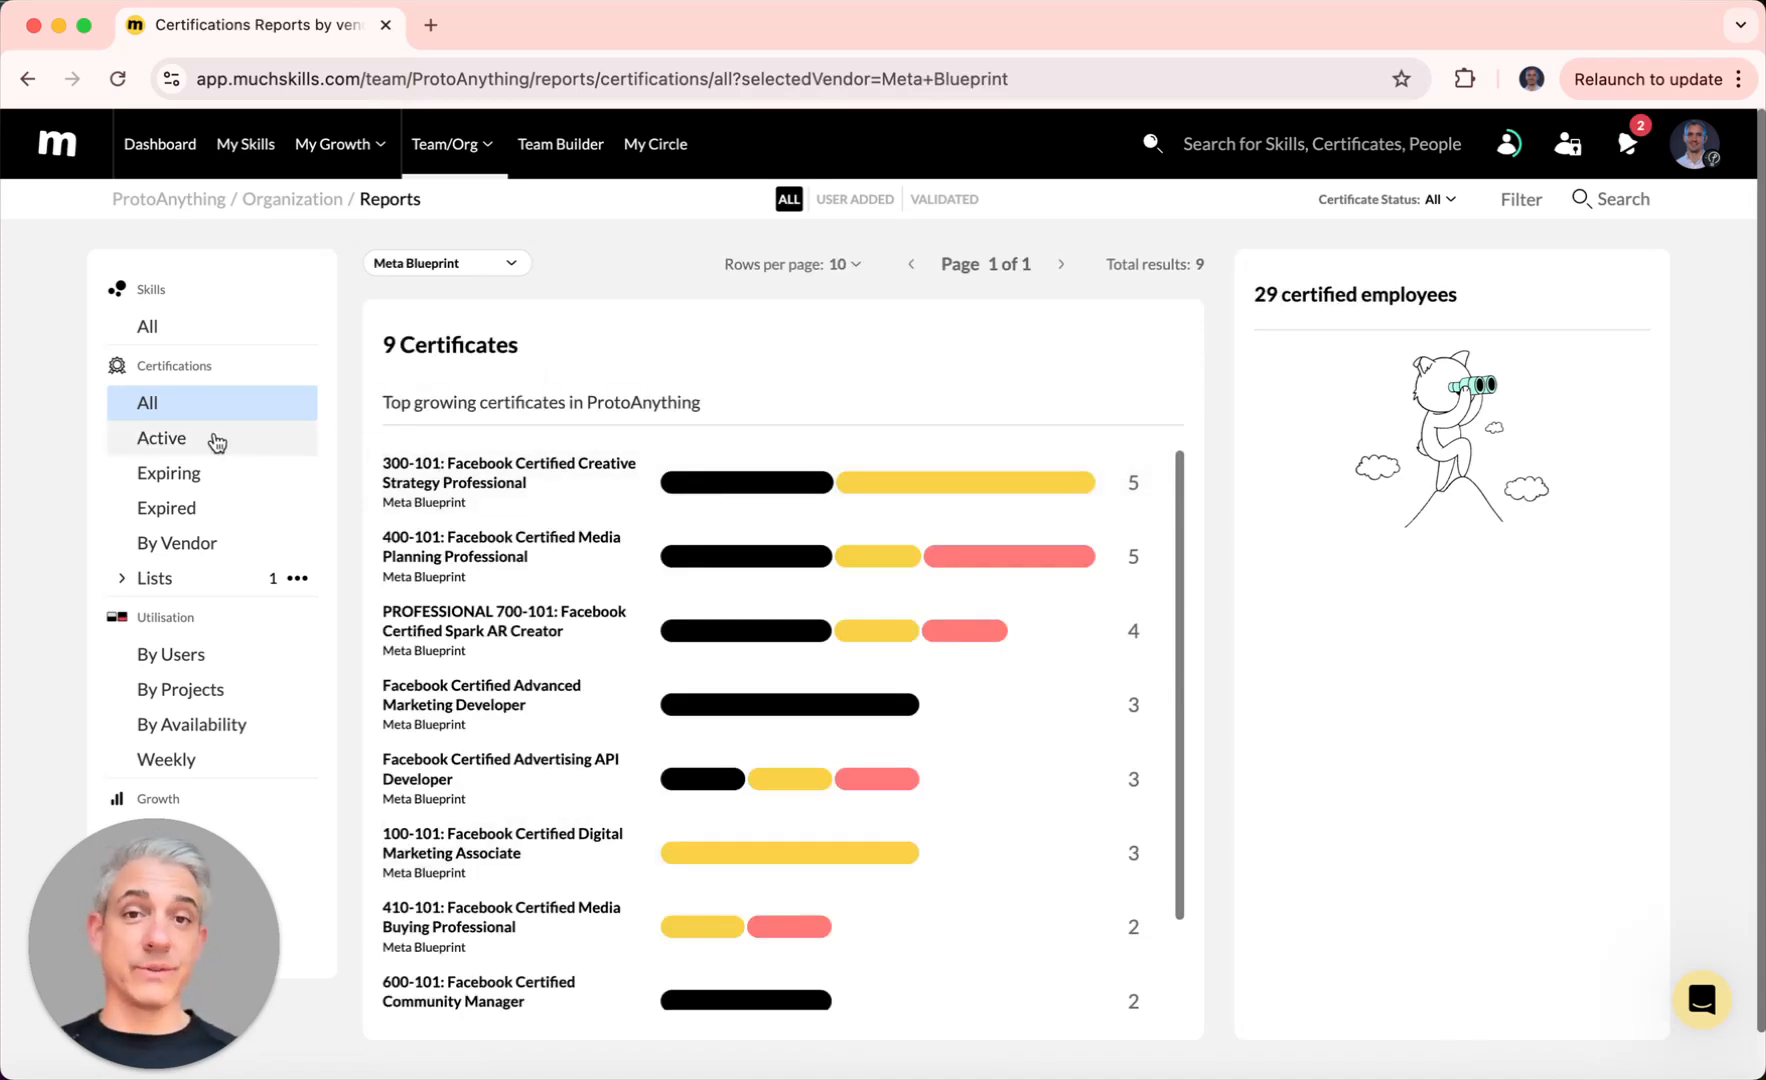
Step: View the active, expiring and expired certification reports one after another
{"action": "left_click", "coordinate": [216, 442]}
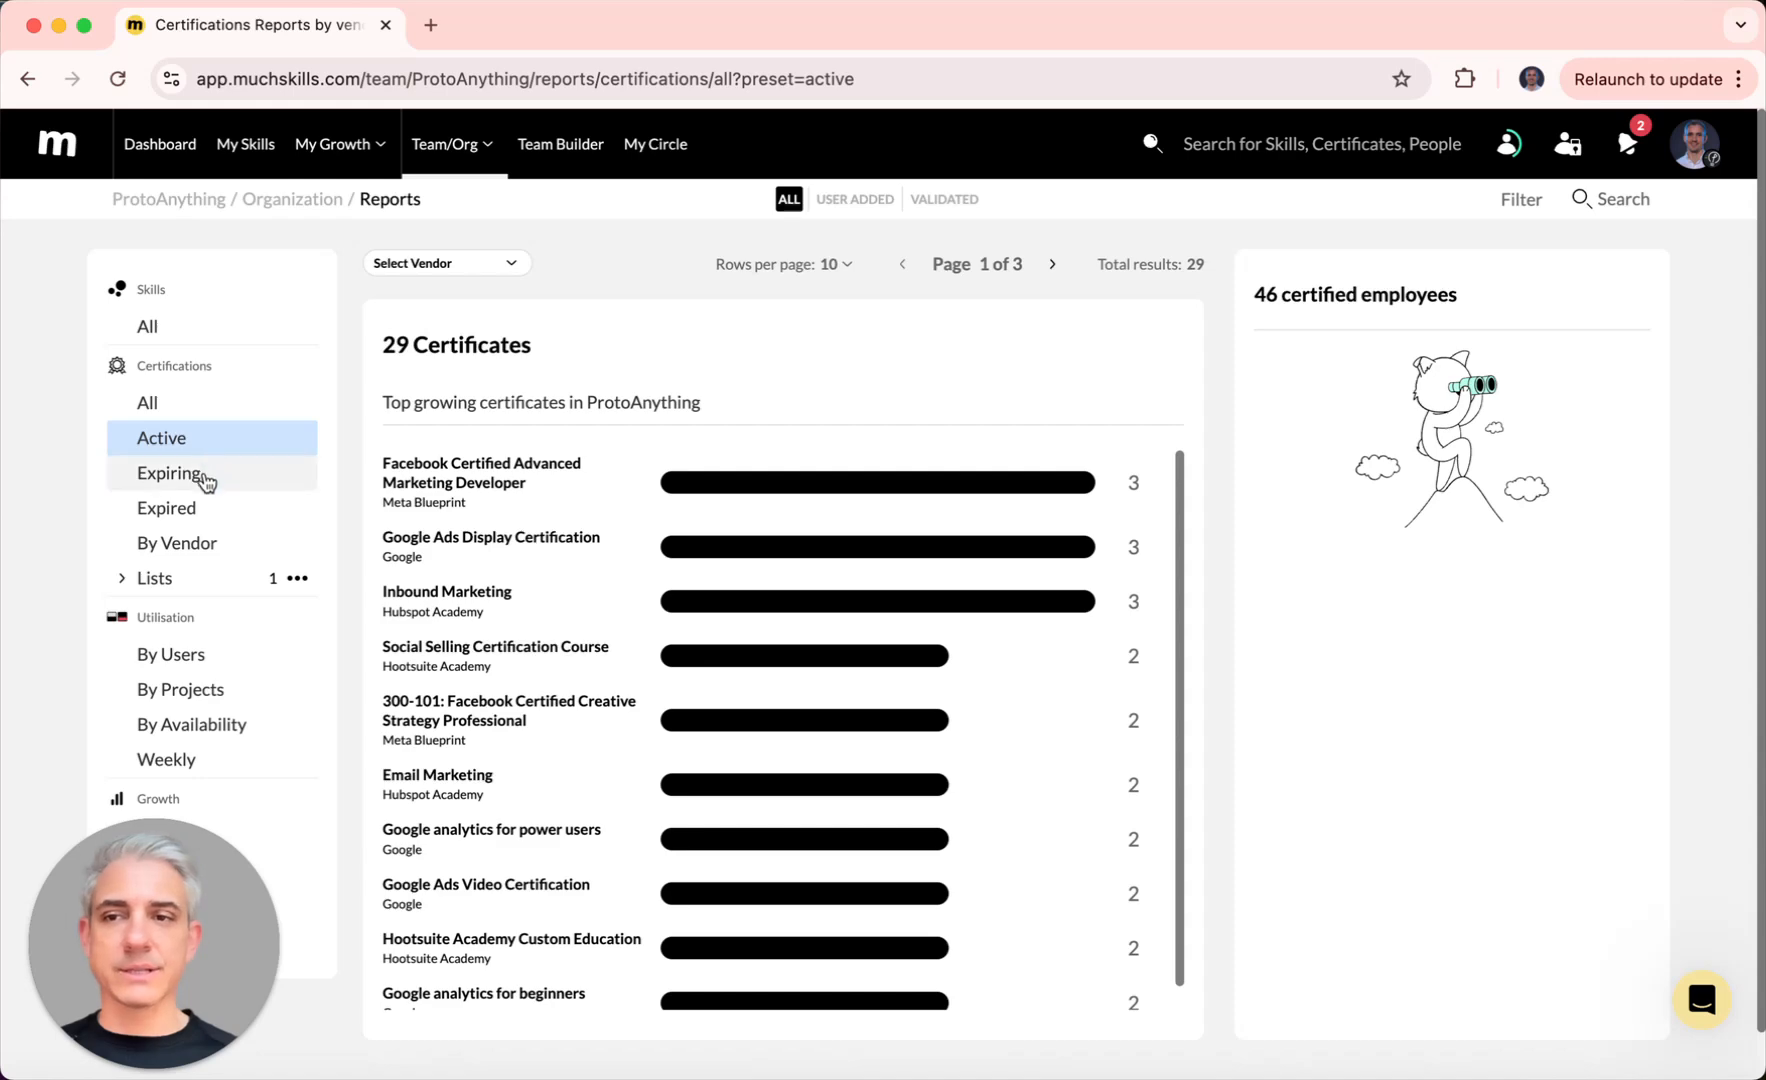
{"action": "left_click", "coordinate": [205, 482]}
{"action": "left_click", "coordinate": [193, 515]}
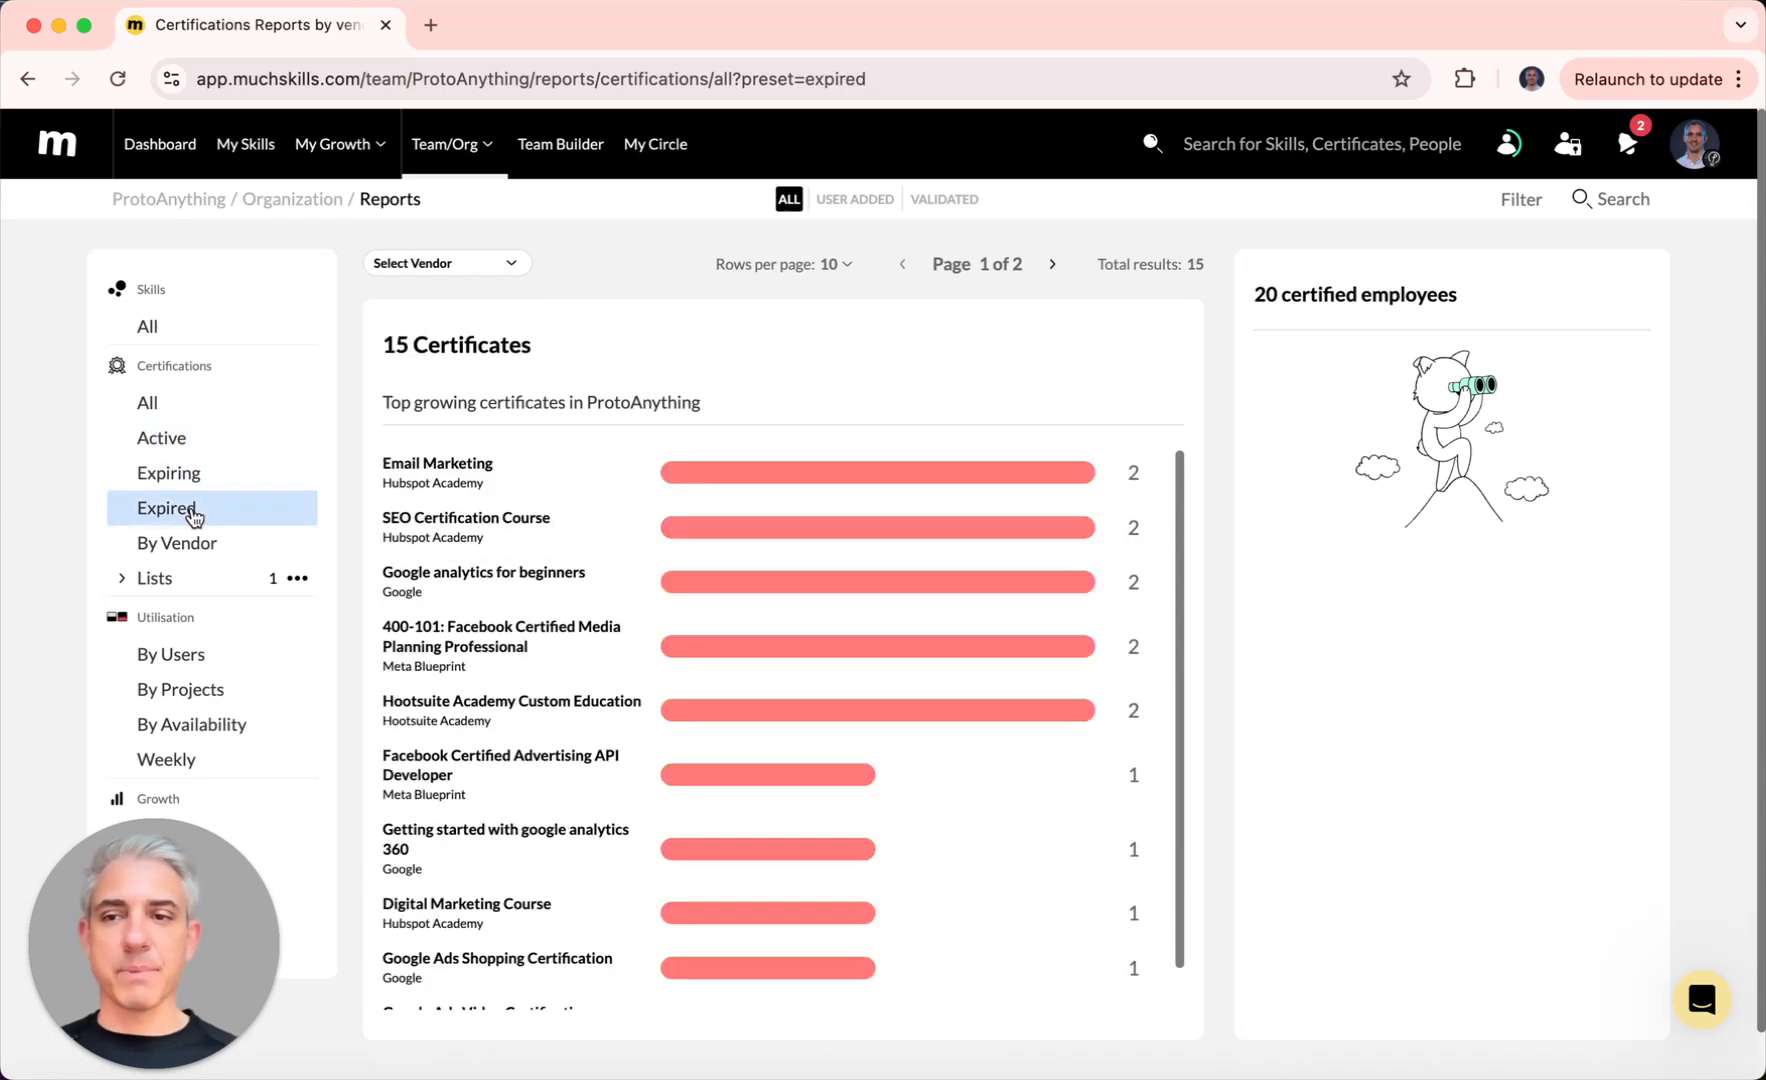
Step: Open the certificate overview by vendor and list Google's certified employees, followed by those with active, expiring and expired certifications
{"action": "left_click", "coordinate": [183, 545]}
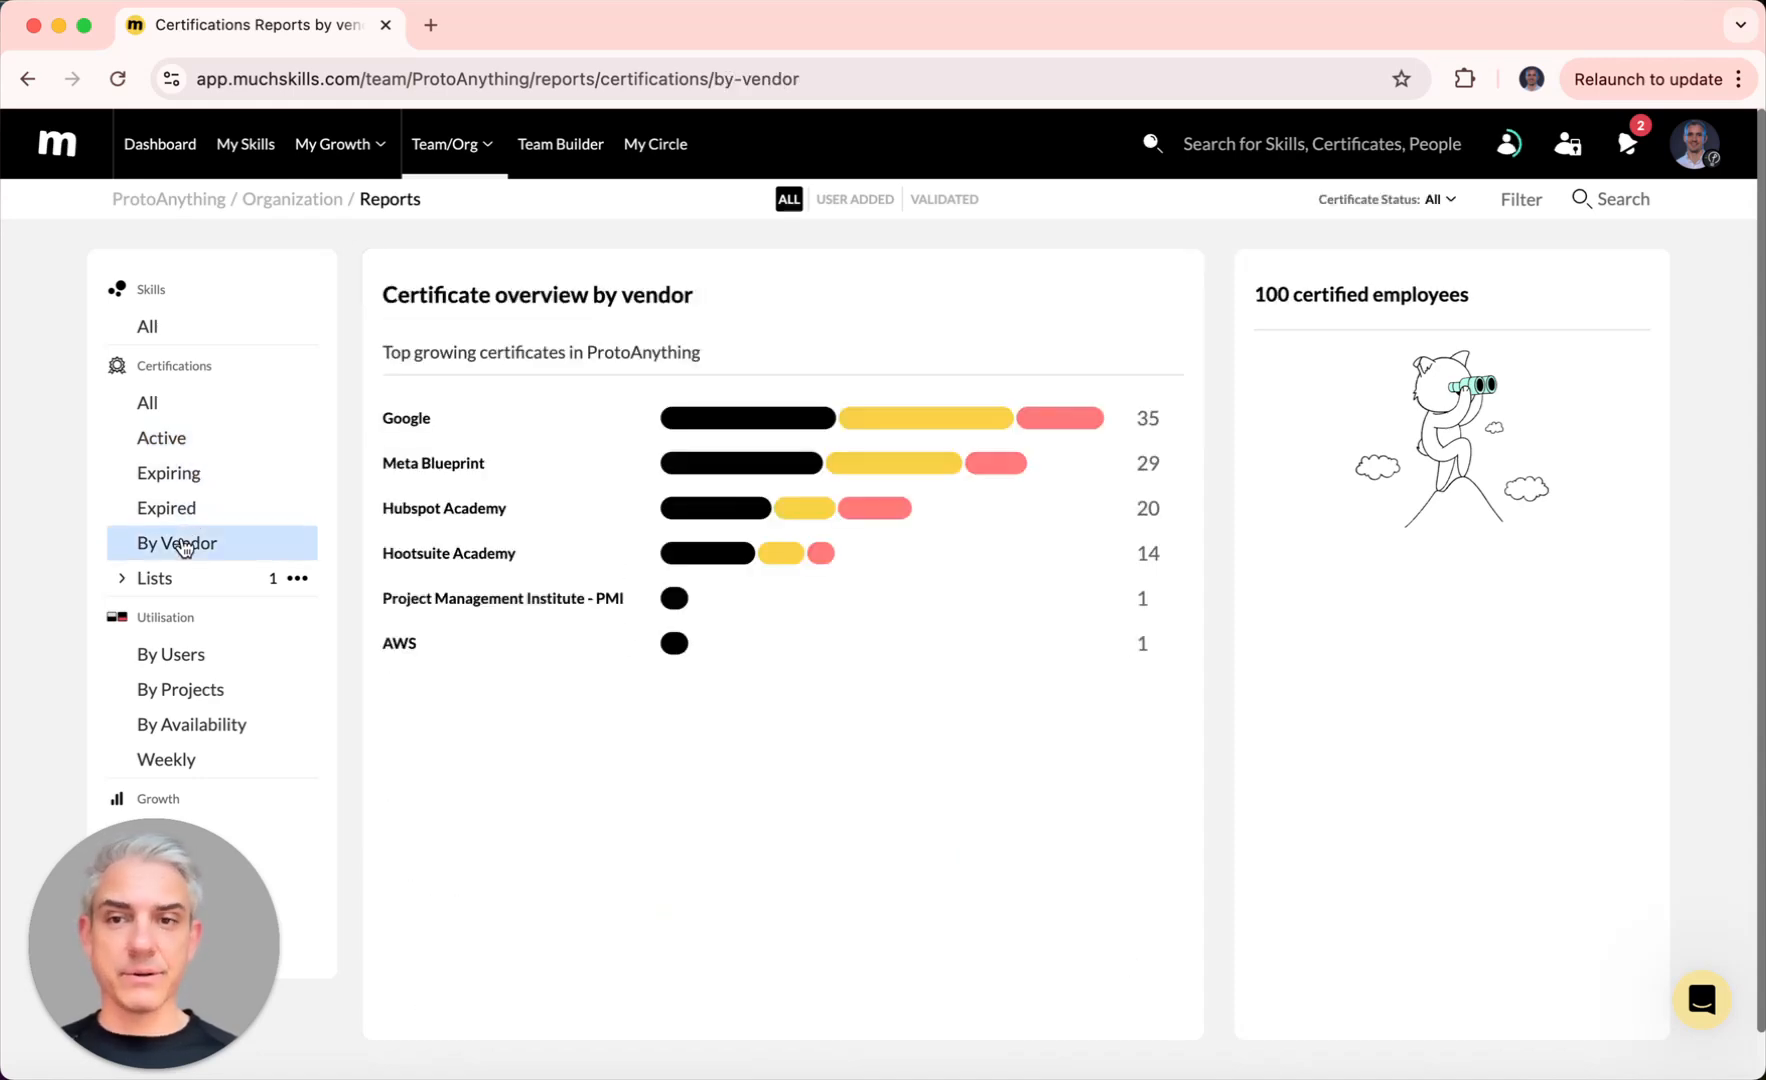
{"action": "left_click", "coordinate": [428, 422]}
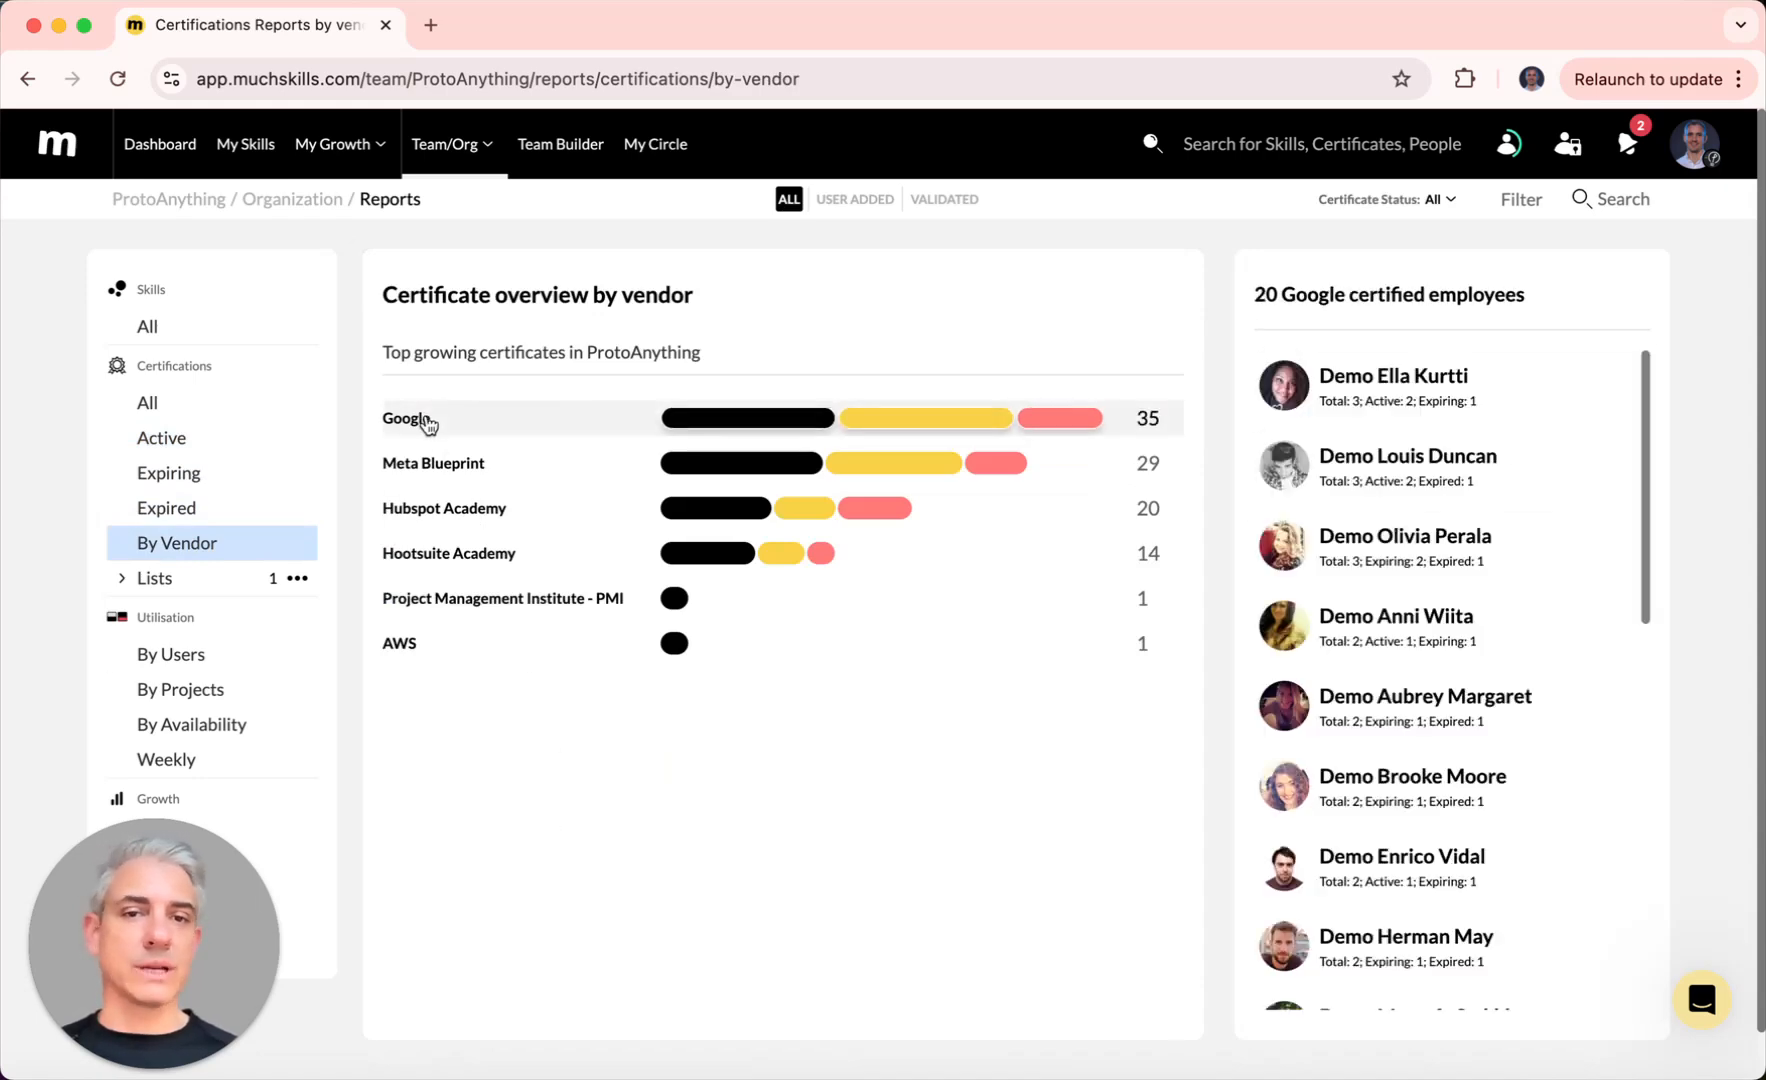
{"action": "left_click", "coordinate": [766, 421]}
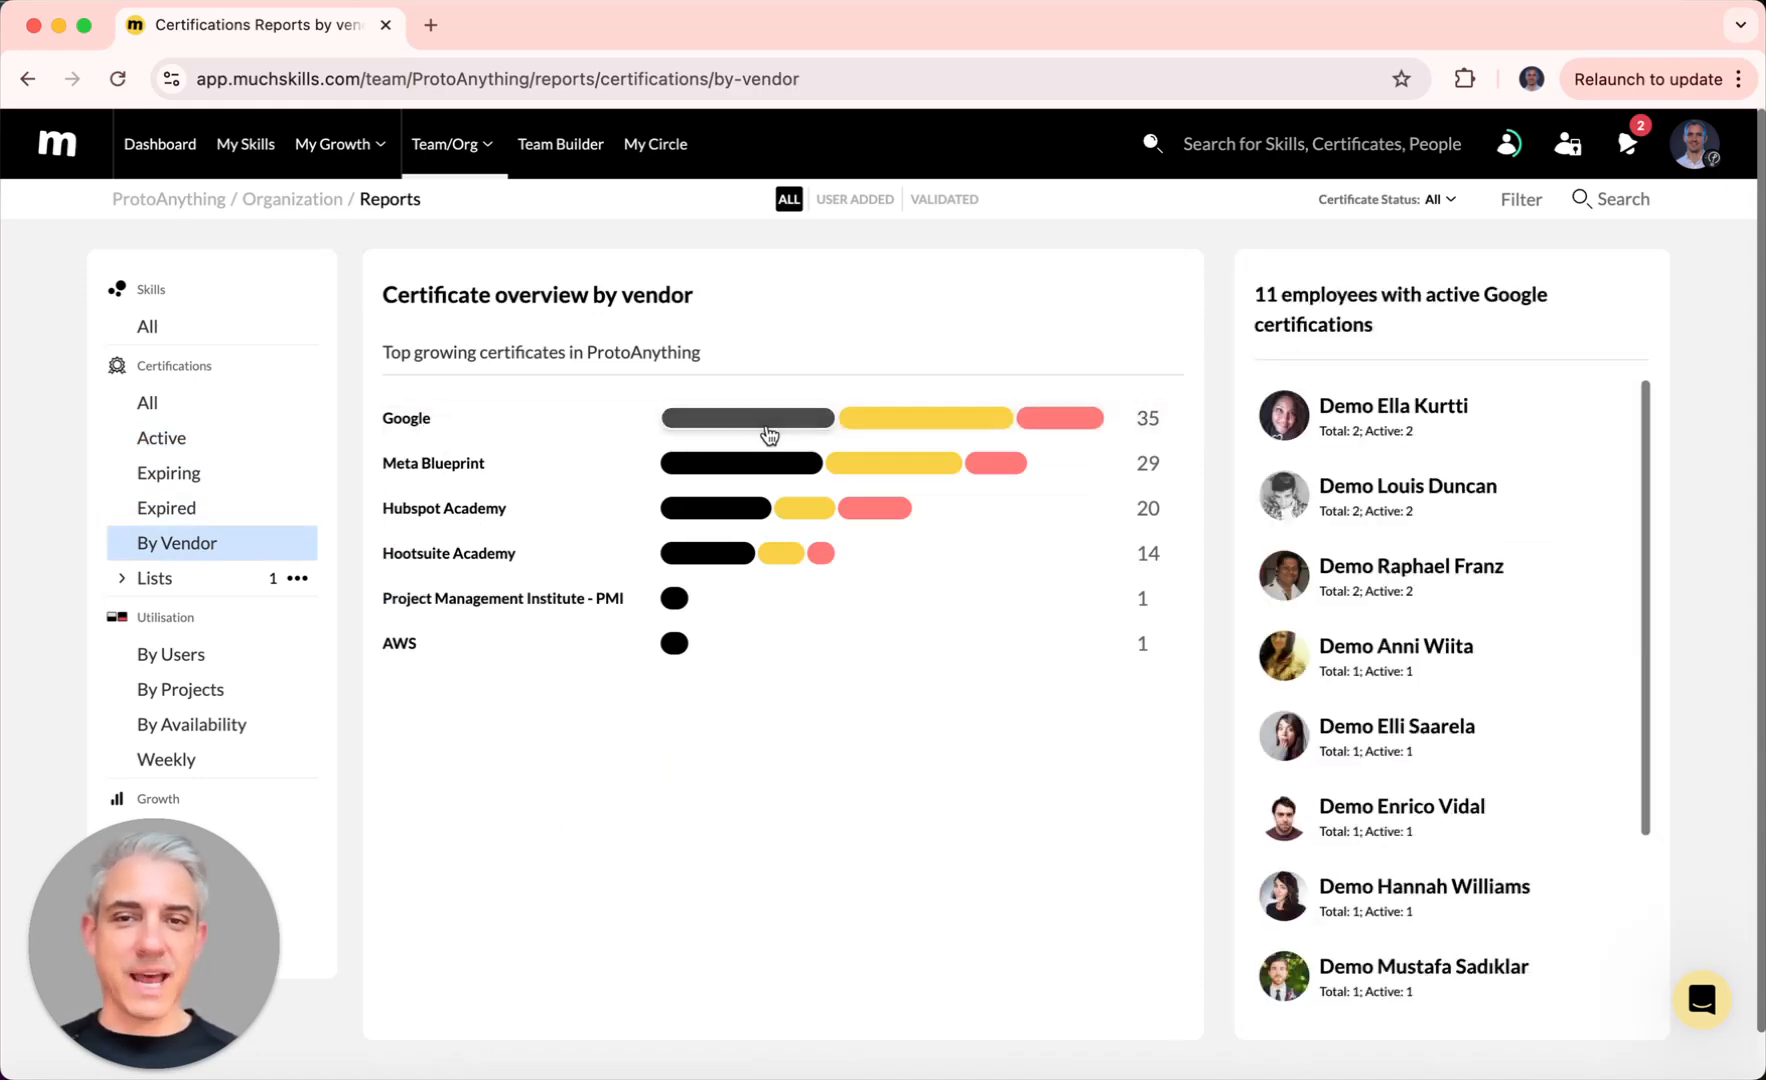
{"action": "left_click", "coordinate": [908, 428]}
{"action": "left_click", "coordinate": [1082, 420]}
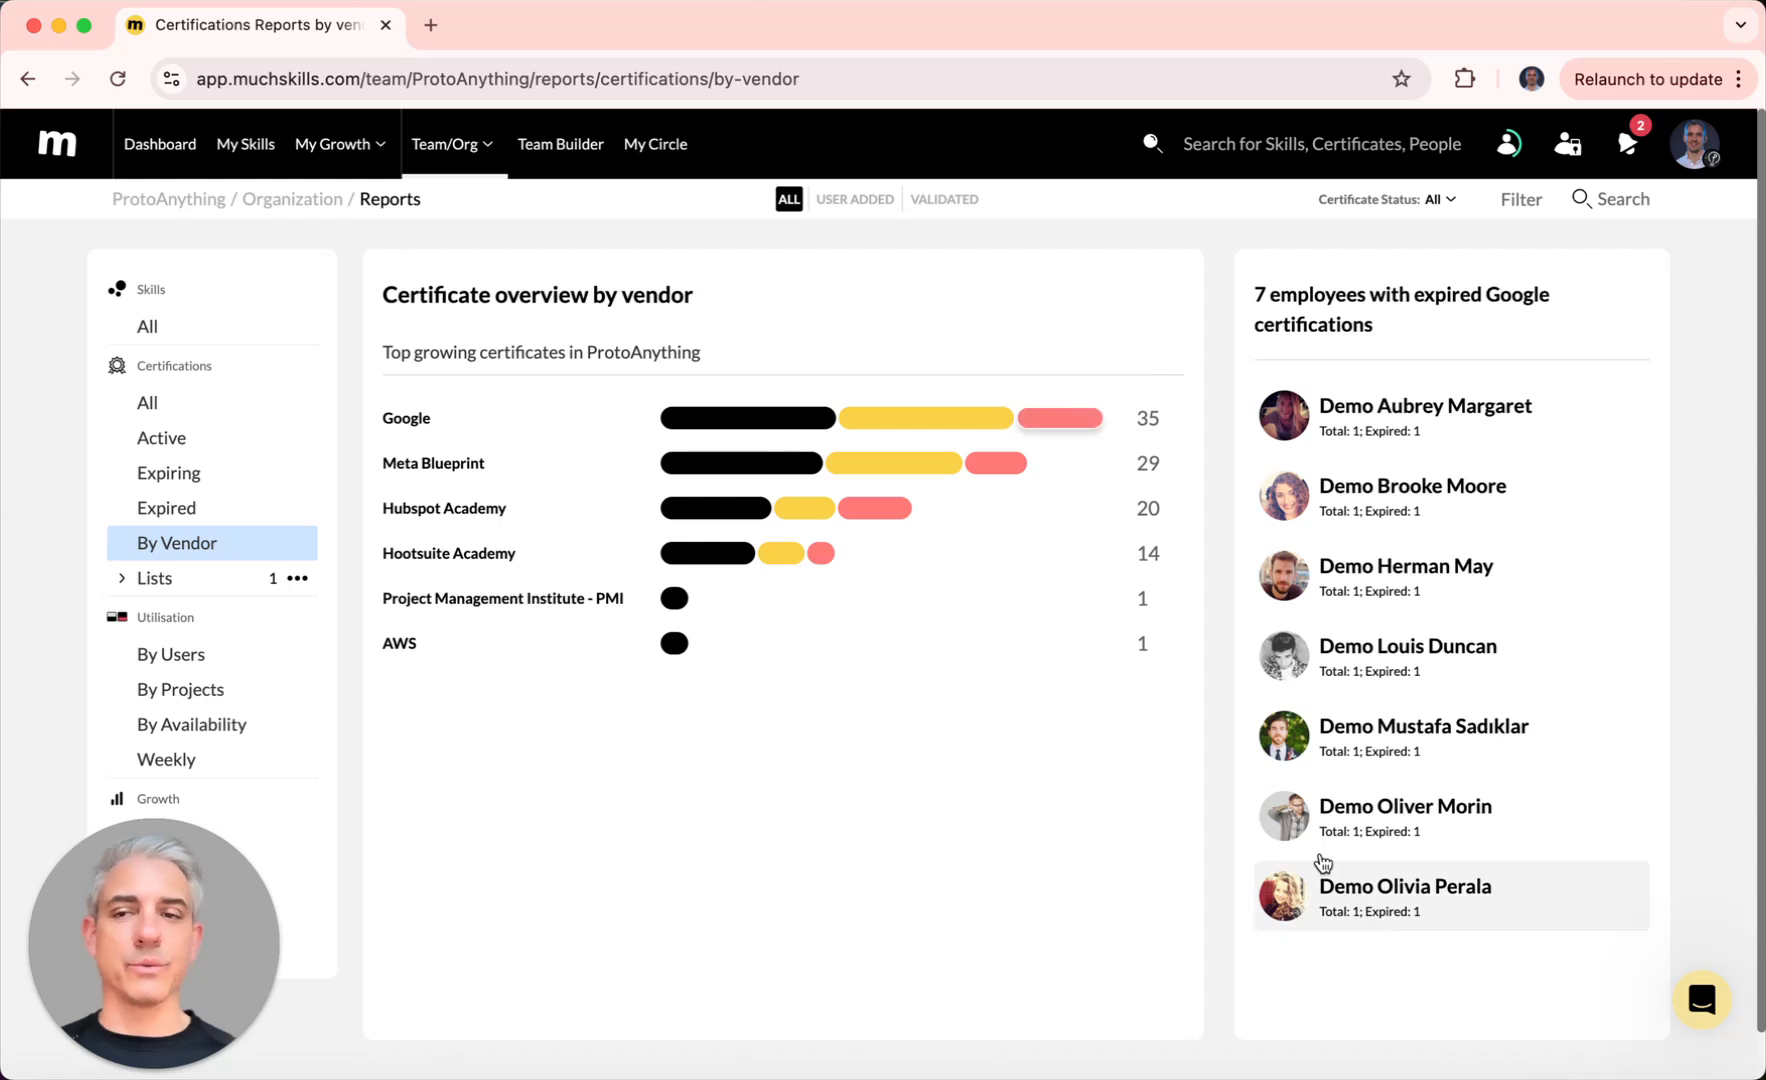
Step: Open the certification list The Best 25 Digital Marketing Certifications and check the options for creating and managing lists
{"action": "left_click", "coordinate": [123, 580]}
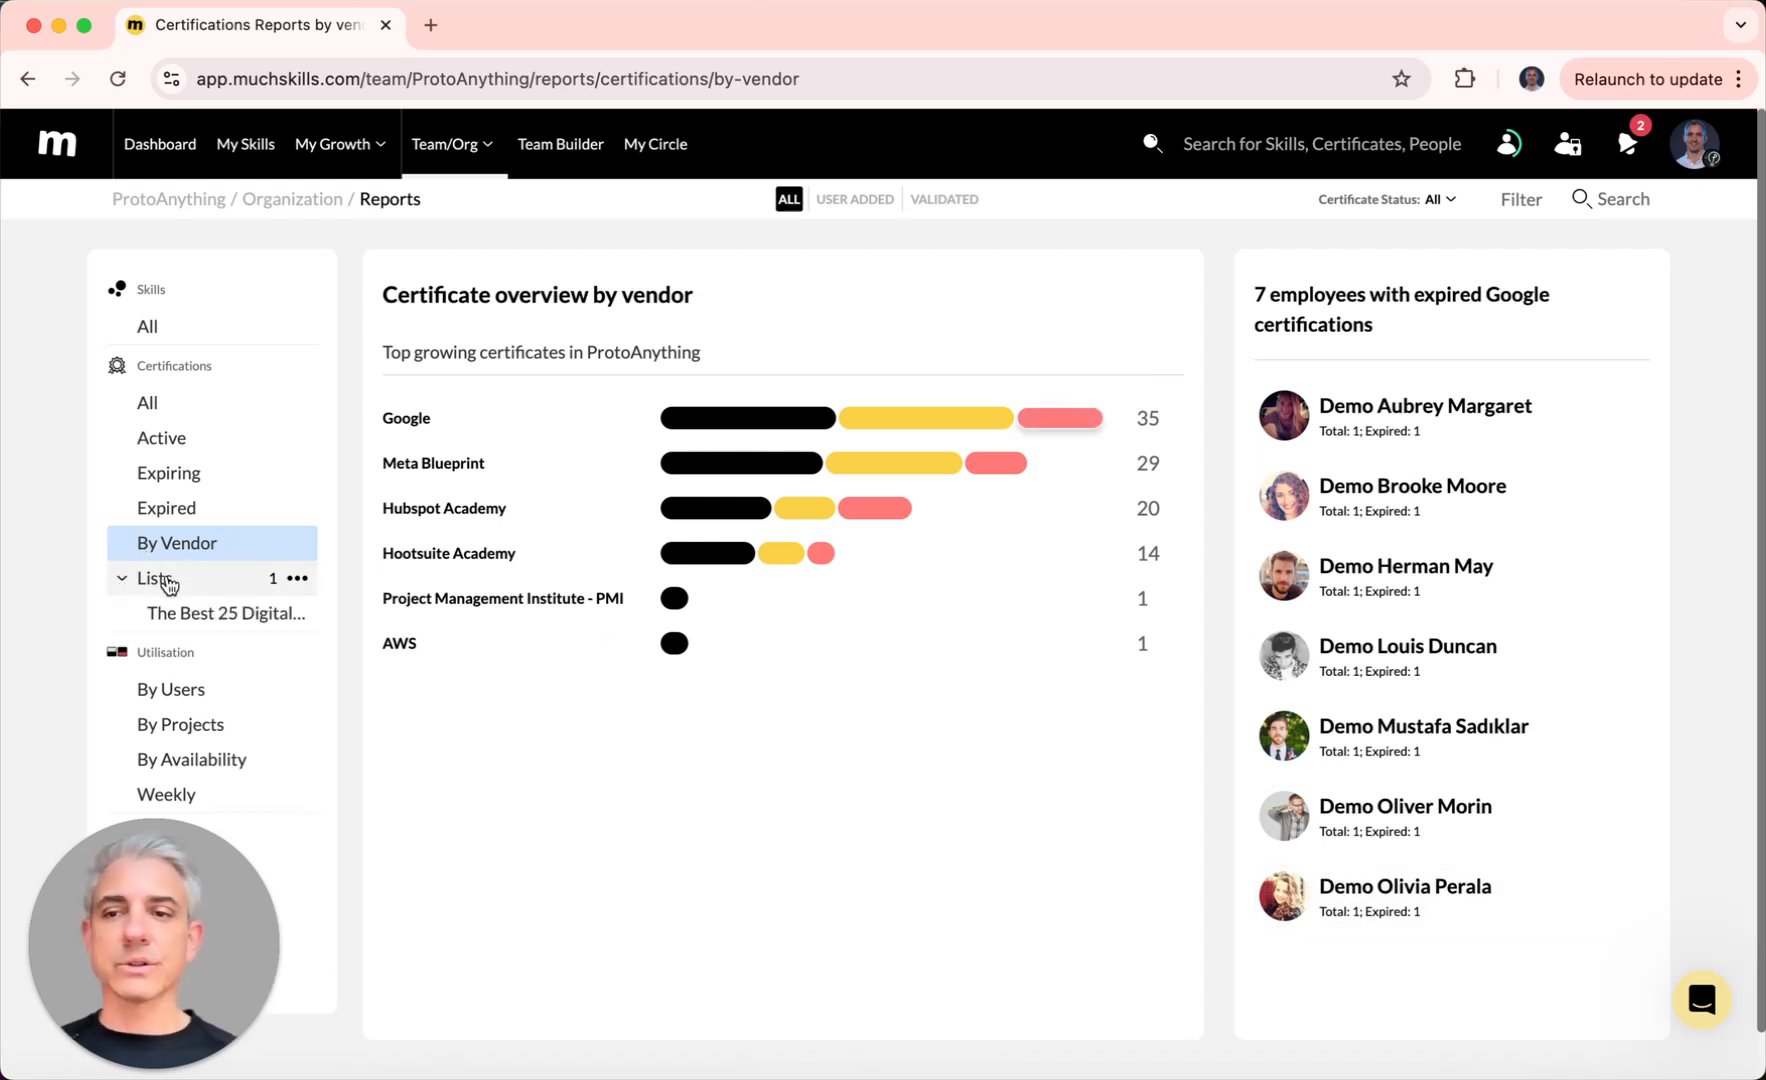
{"action": "left_click", "coordinate": [190, 613]}
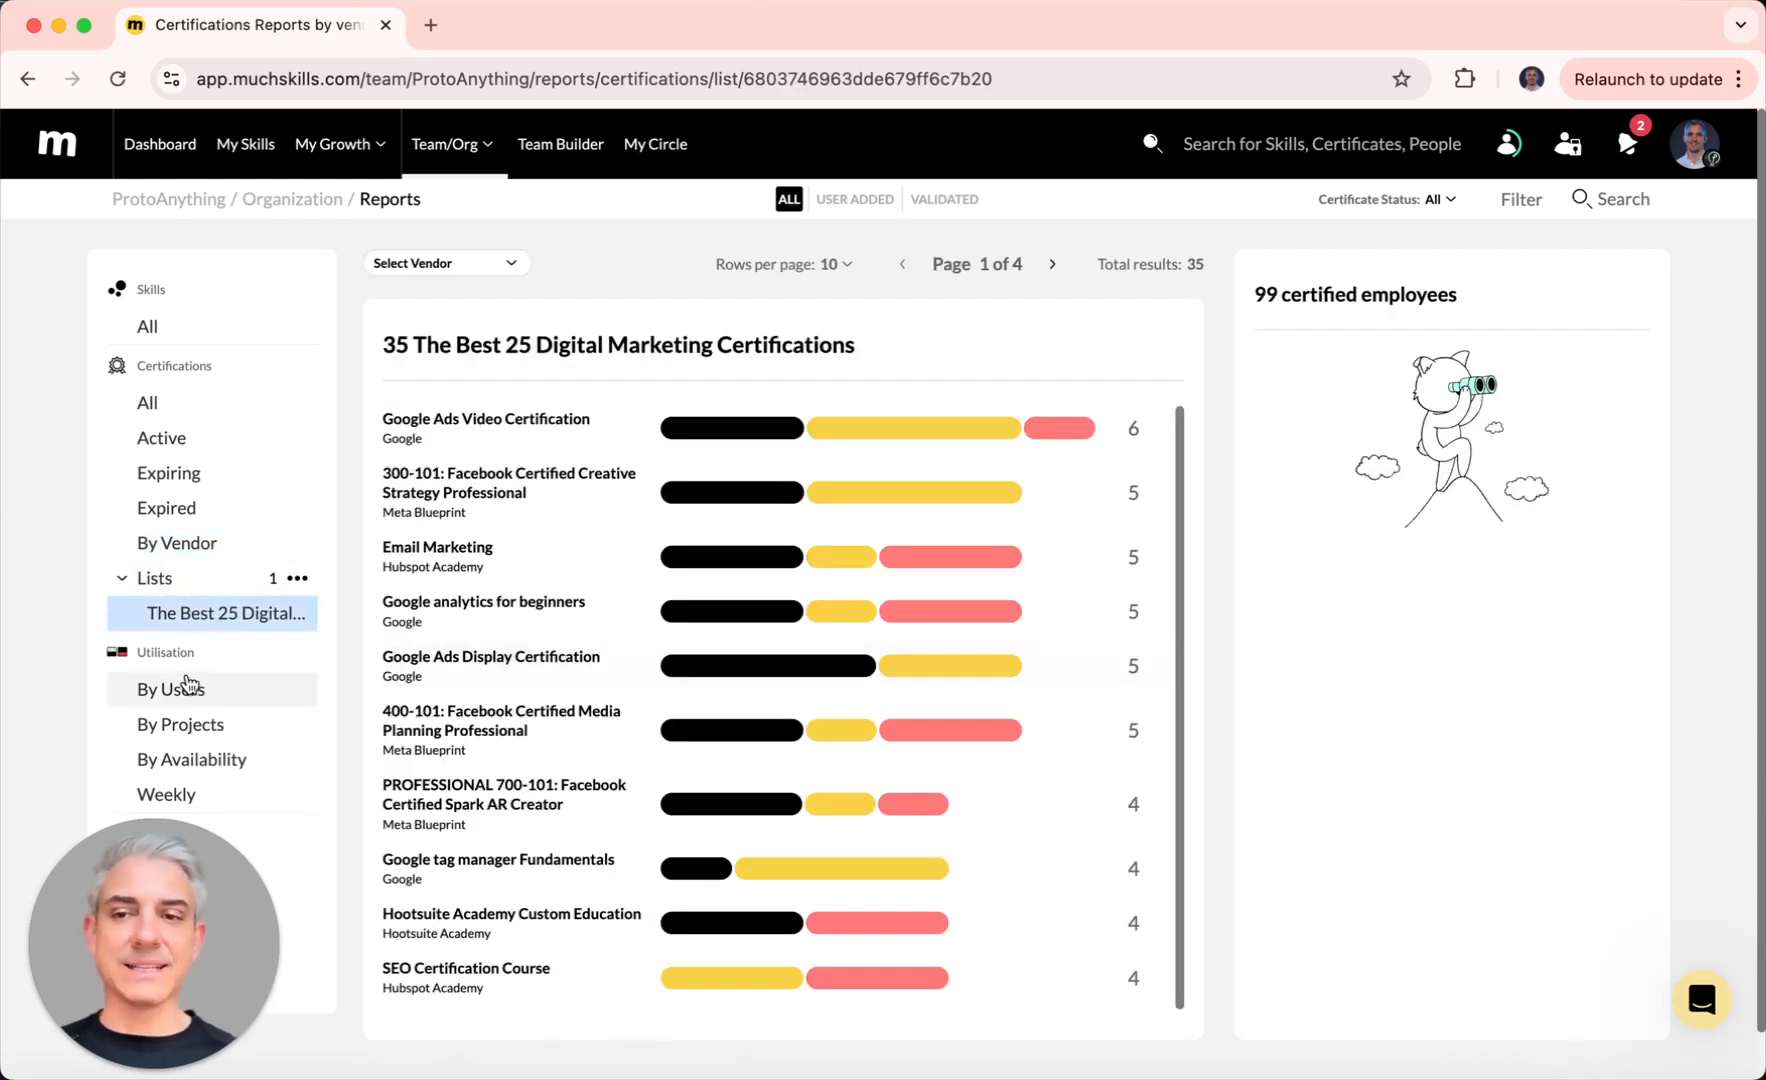
{"action": "left_click", "coordinate": [297, 578]}
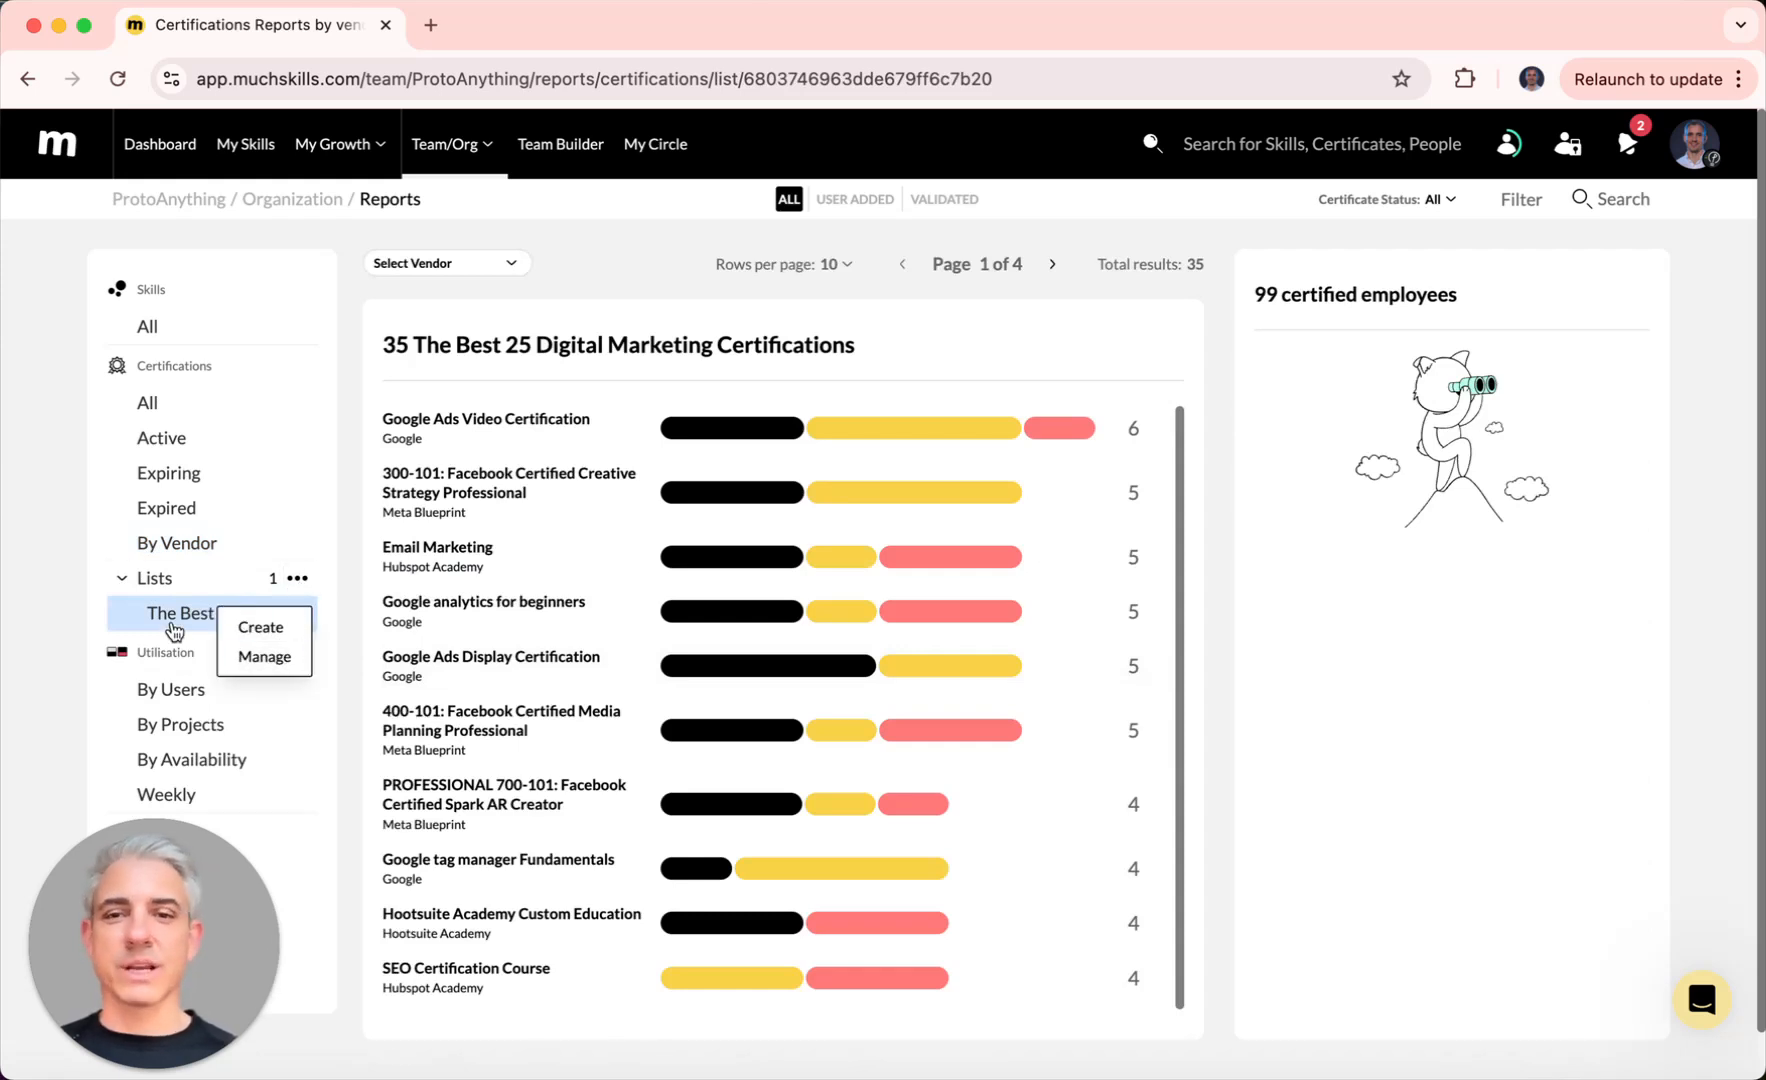
{"action": "left_click", "coordinate": [348, 477]}
Step: Open the utilisation report by users and examine the employees' timelines, including the cloud infrastructure architect's unavailable period
{"action": "scroll", "coordinate": [348, 477], "scroll_direction": "down", "scroll_amount": 1}
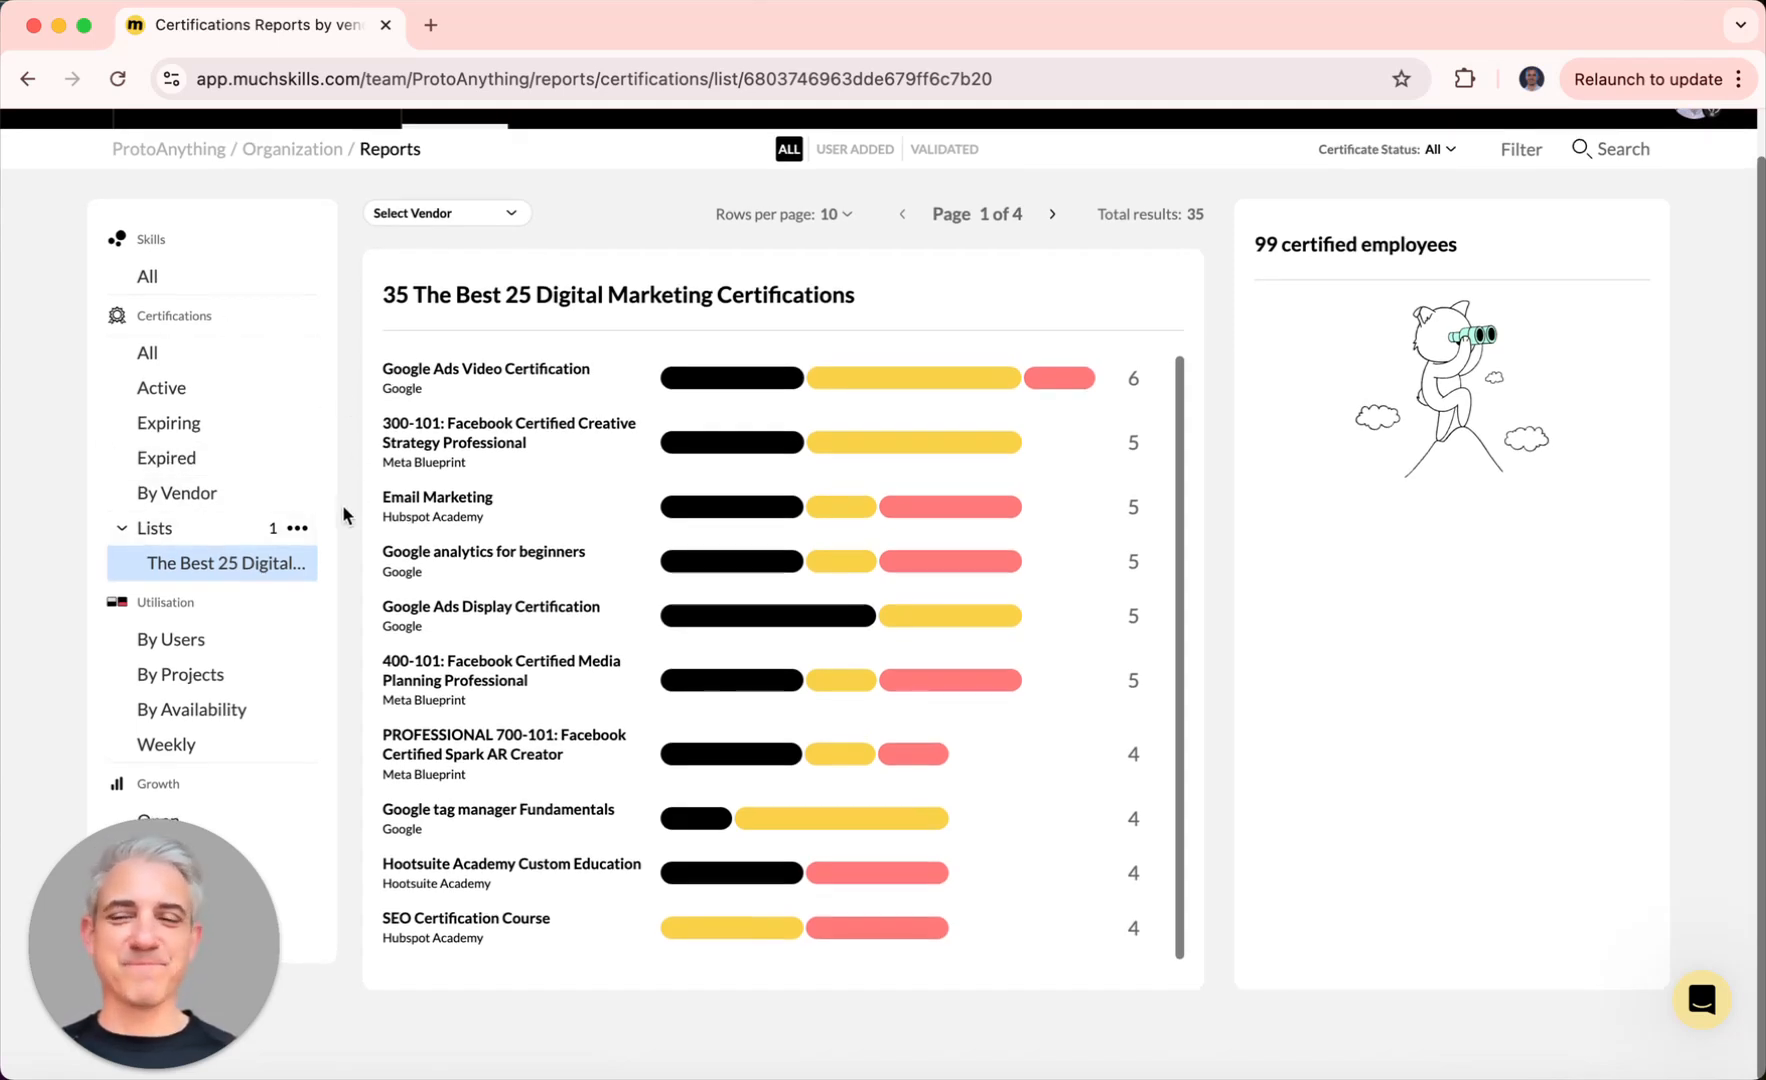
{"action": "left_click", "coordinate": [276, 645]}
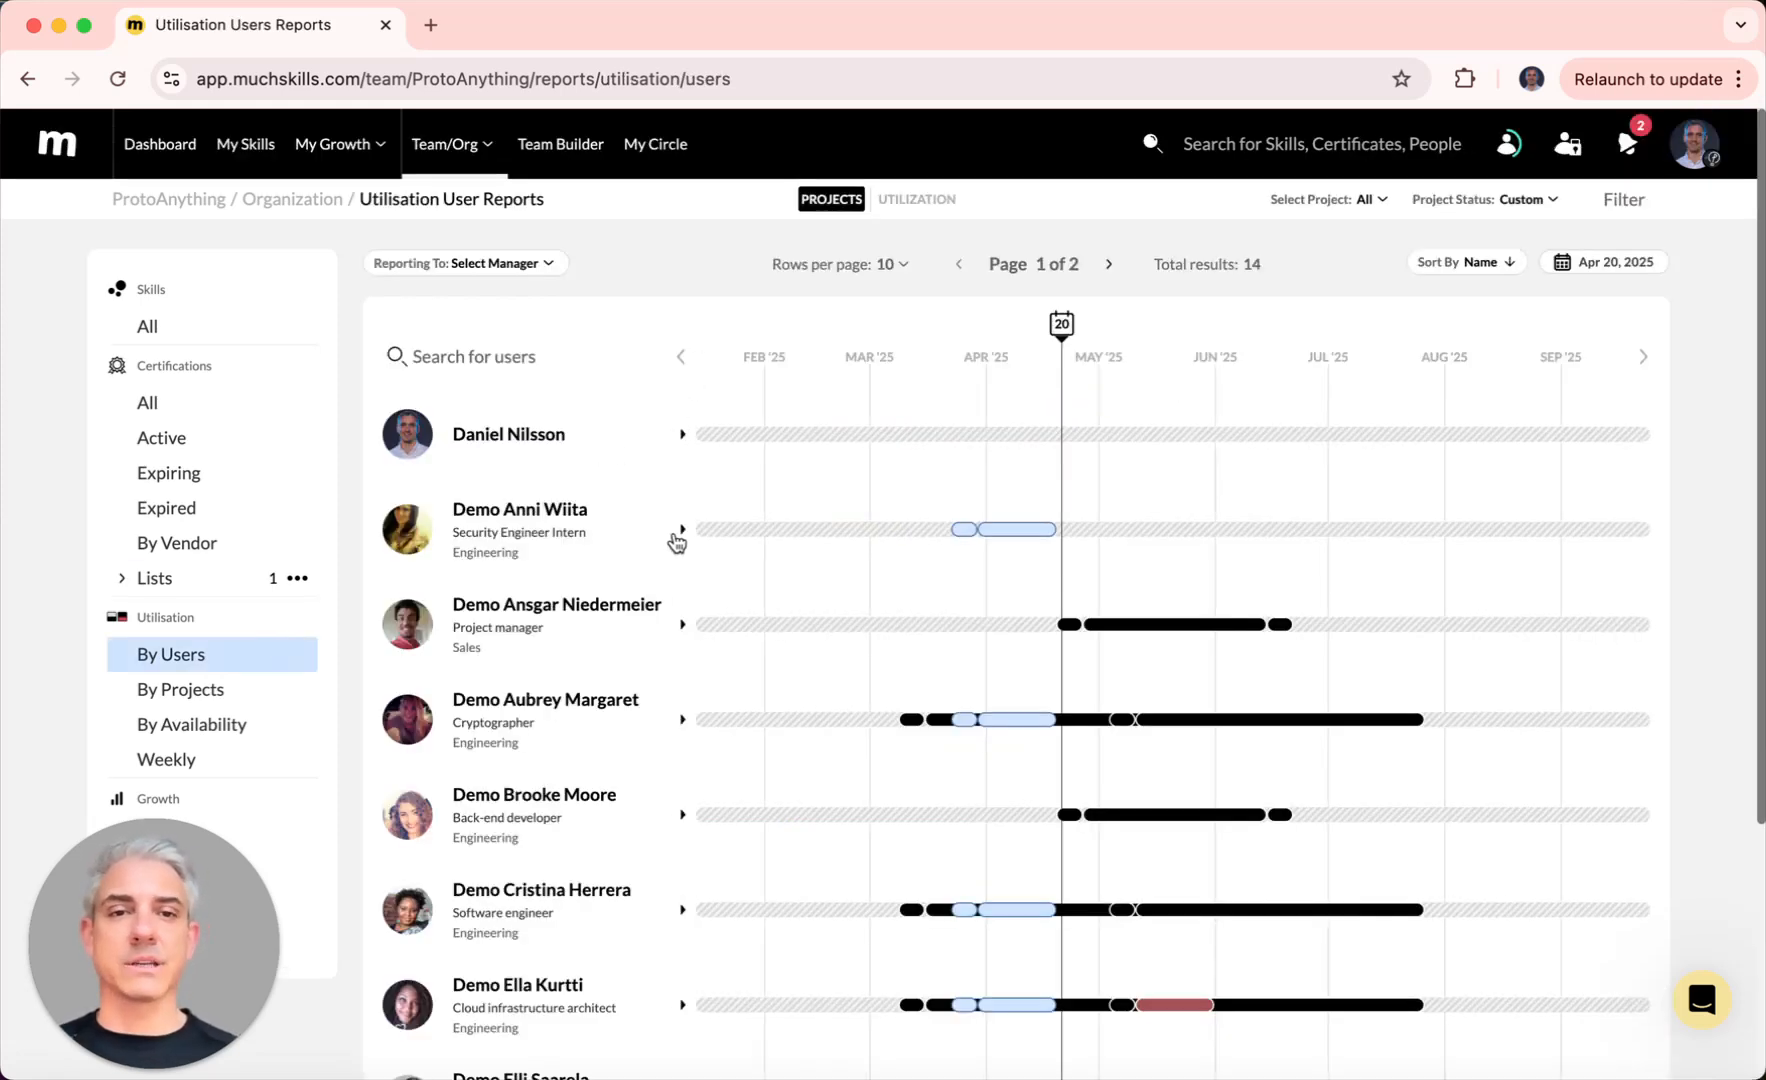
{"action": "scroll", "coordinate": [733, 528], "scroll_direction": "down", "scroll_amount": 2}
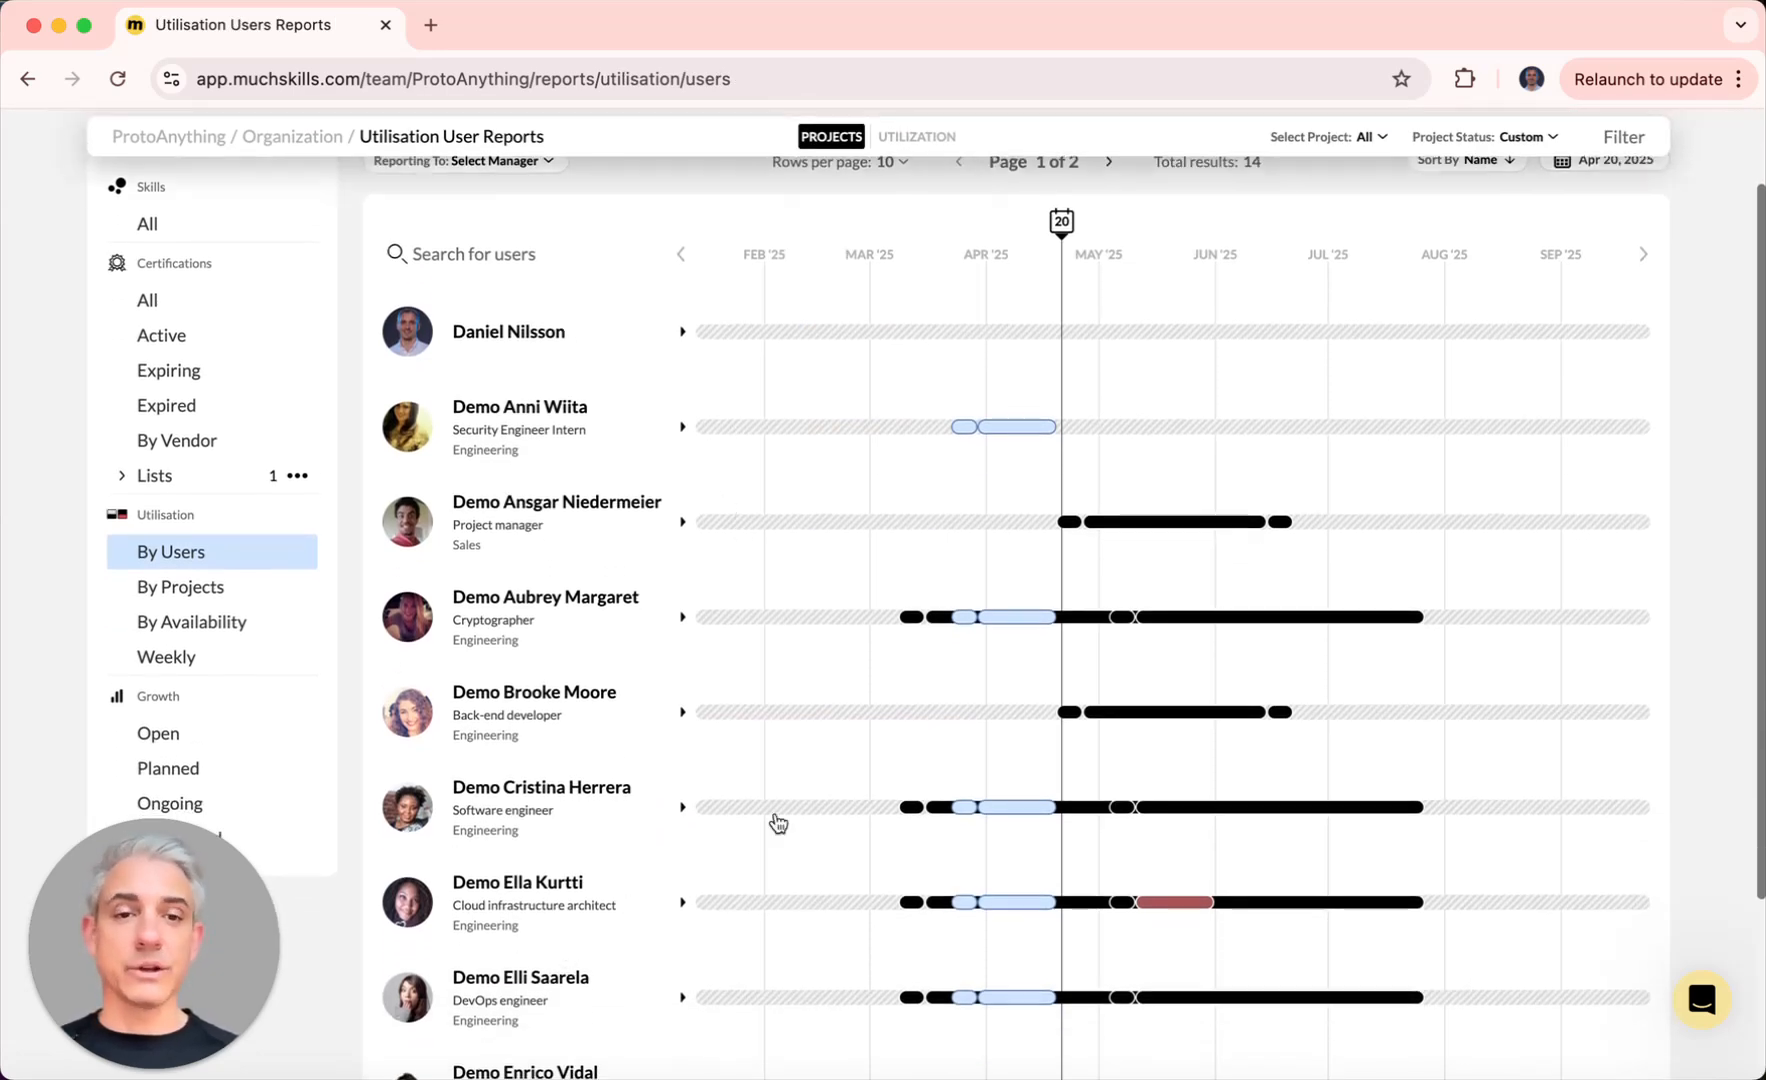
{"action": "mouse_move", "coordinate": [1171, 903]}
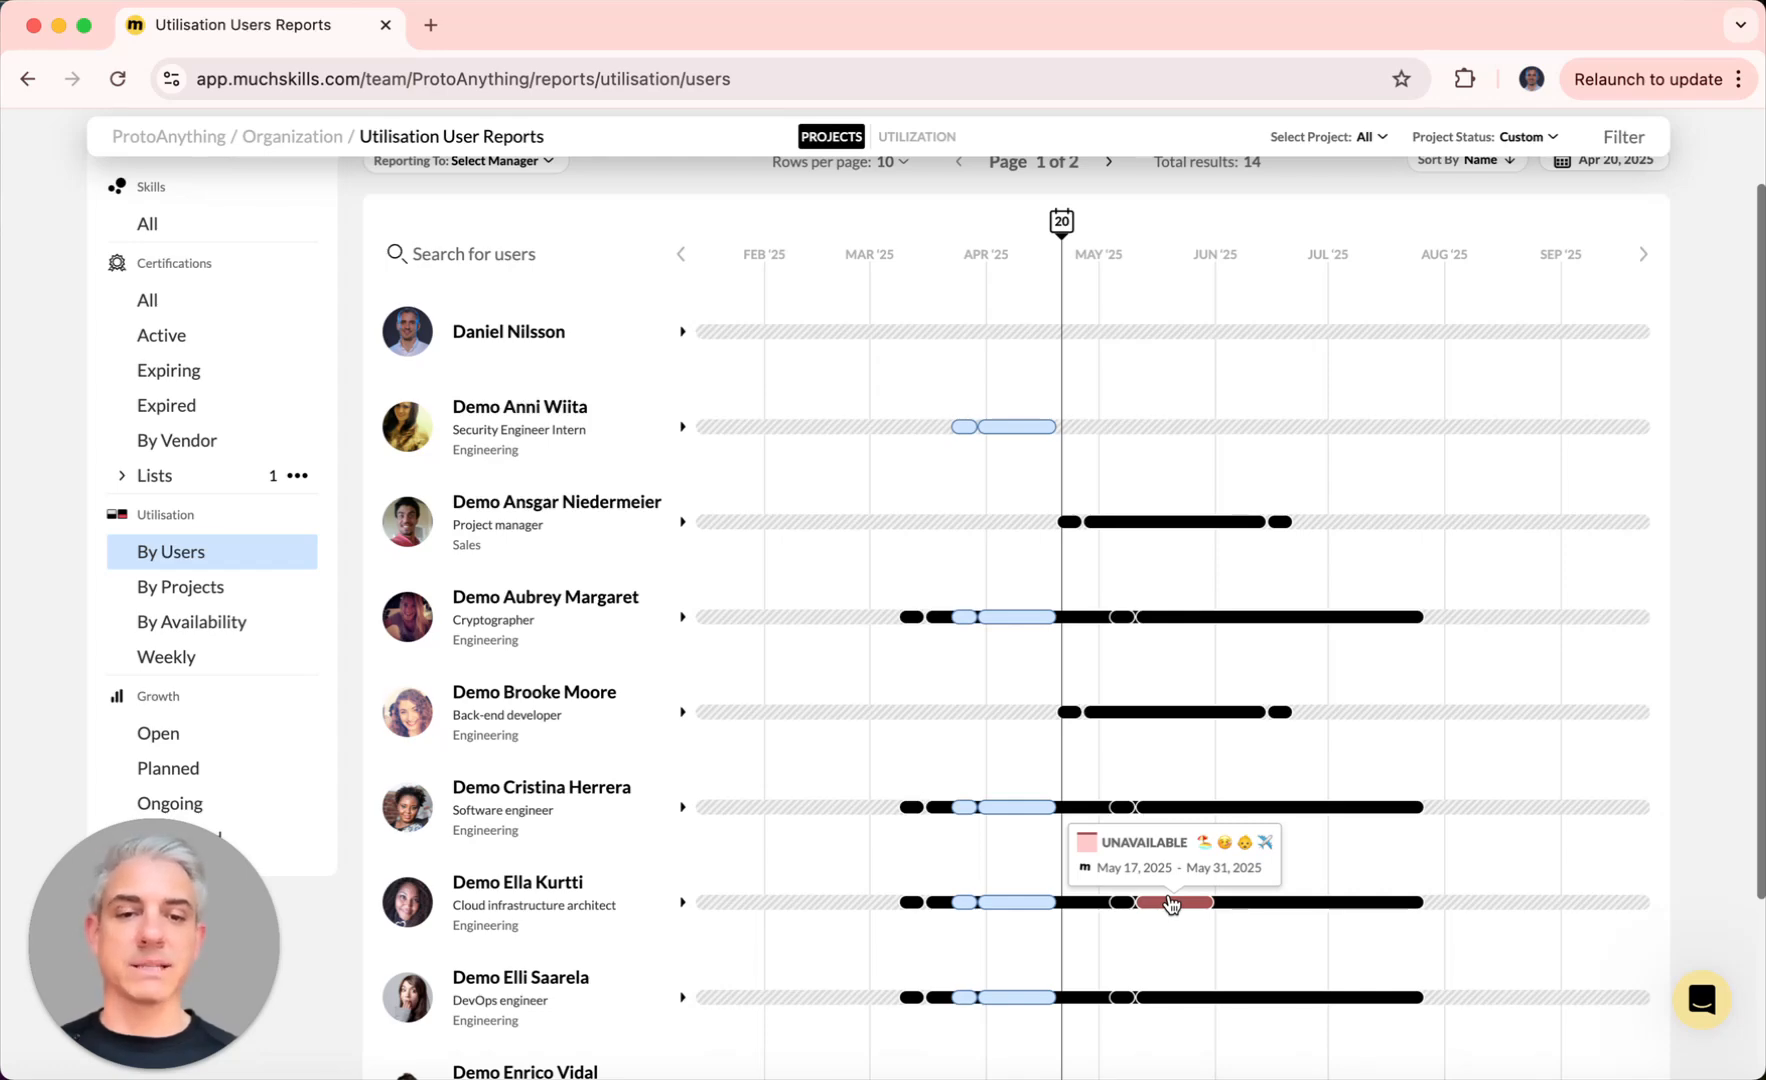
{"action": "scroll", "coordinate": [1171, 903], "scroll_direction": "down", "scroll_amount": 3}
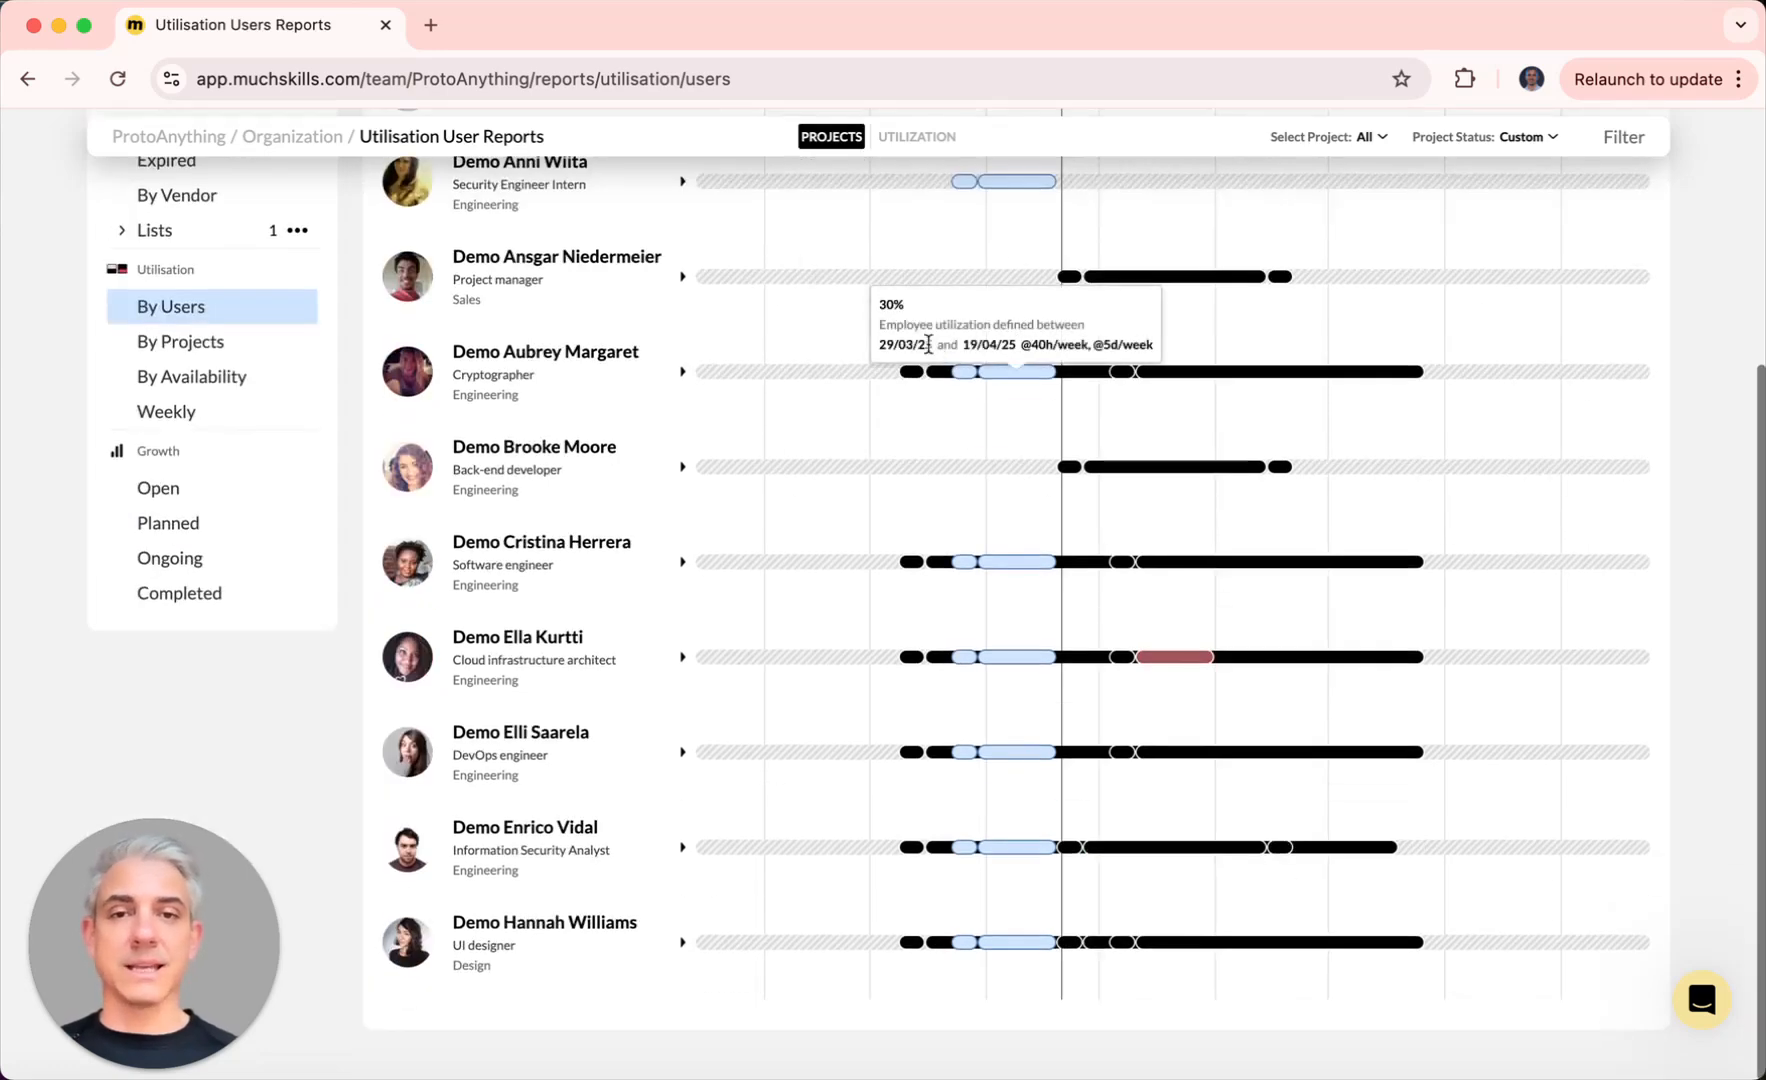
{"action": "scroll", "coordinate": [933, 341], "scroll_direction": "up", "scroll_amount": 4}
Step: Expand the project allocations of the security engineer intern, the project manager and the cryptographer, and examine their utilisation
{"action": "left_click", "coordinate": [678, 476]}
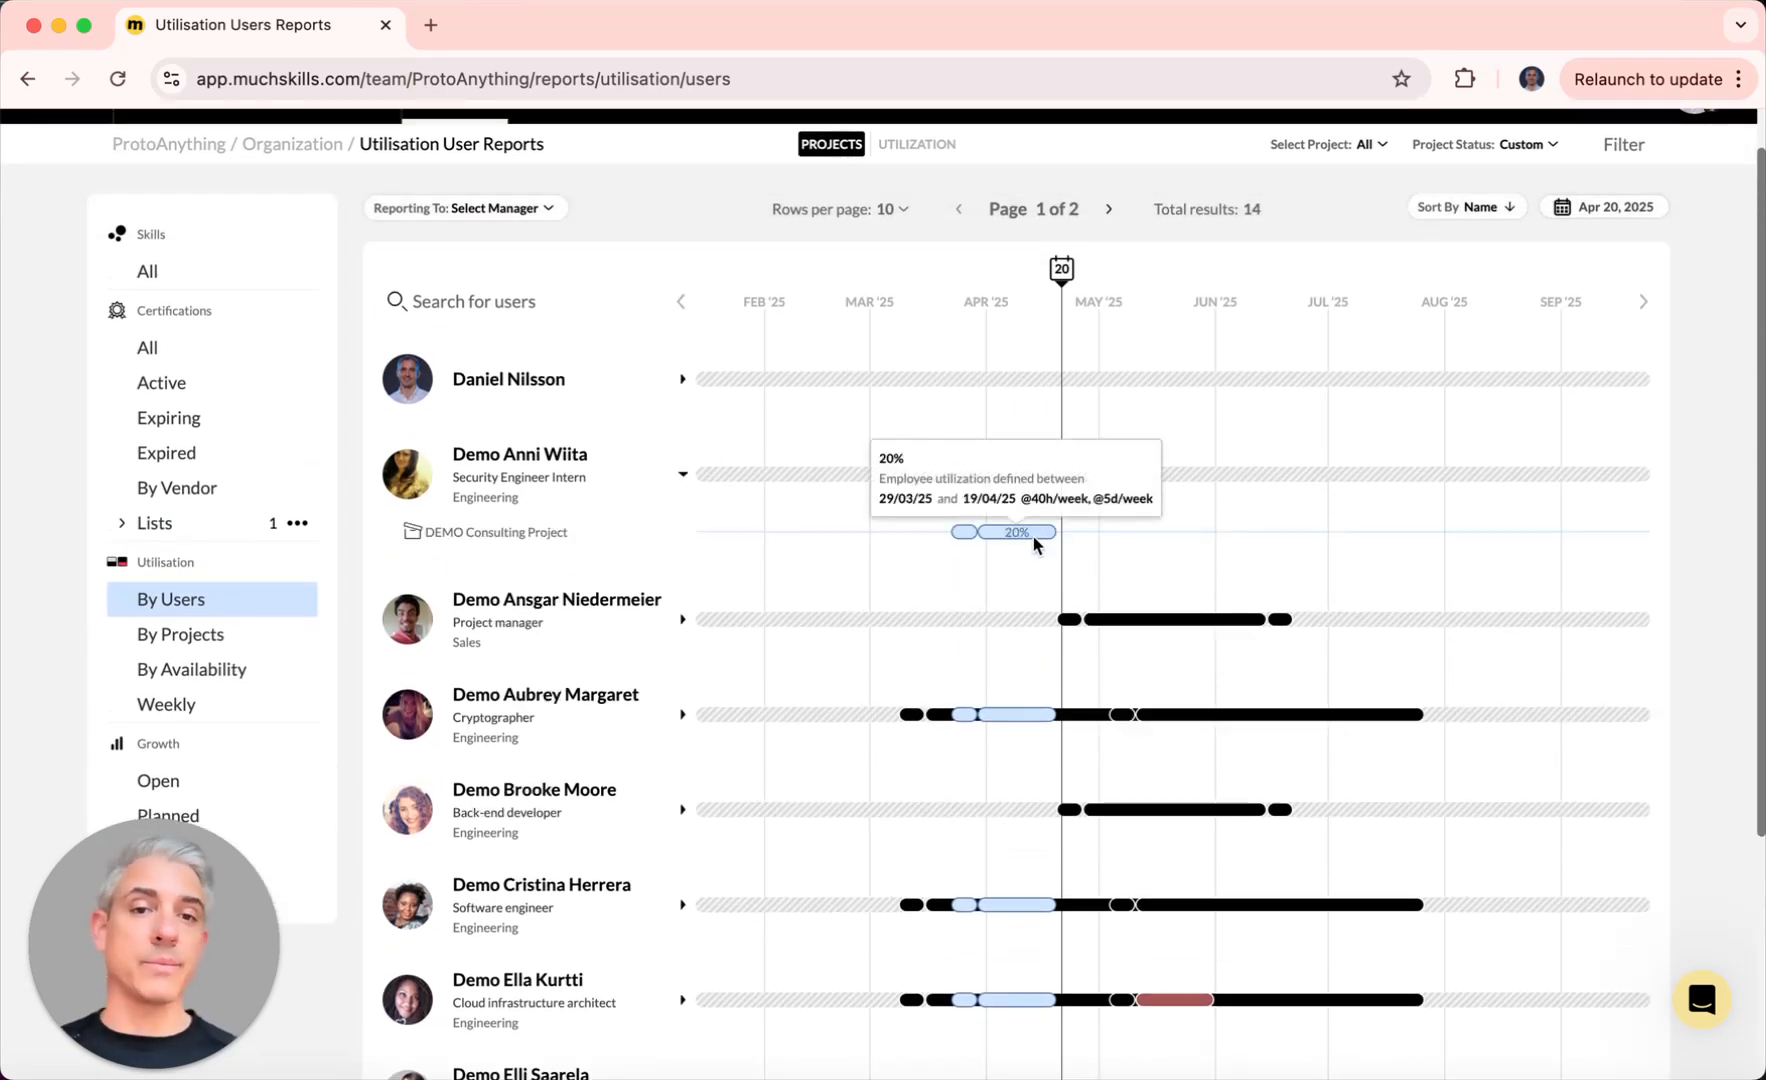
{"action": "left_click", "coordinate": [682, 619]}
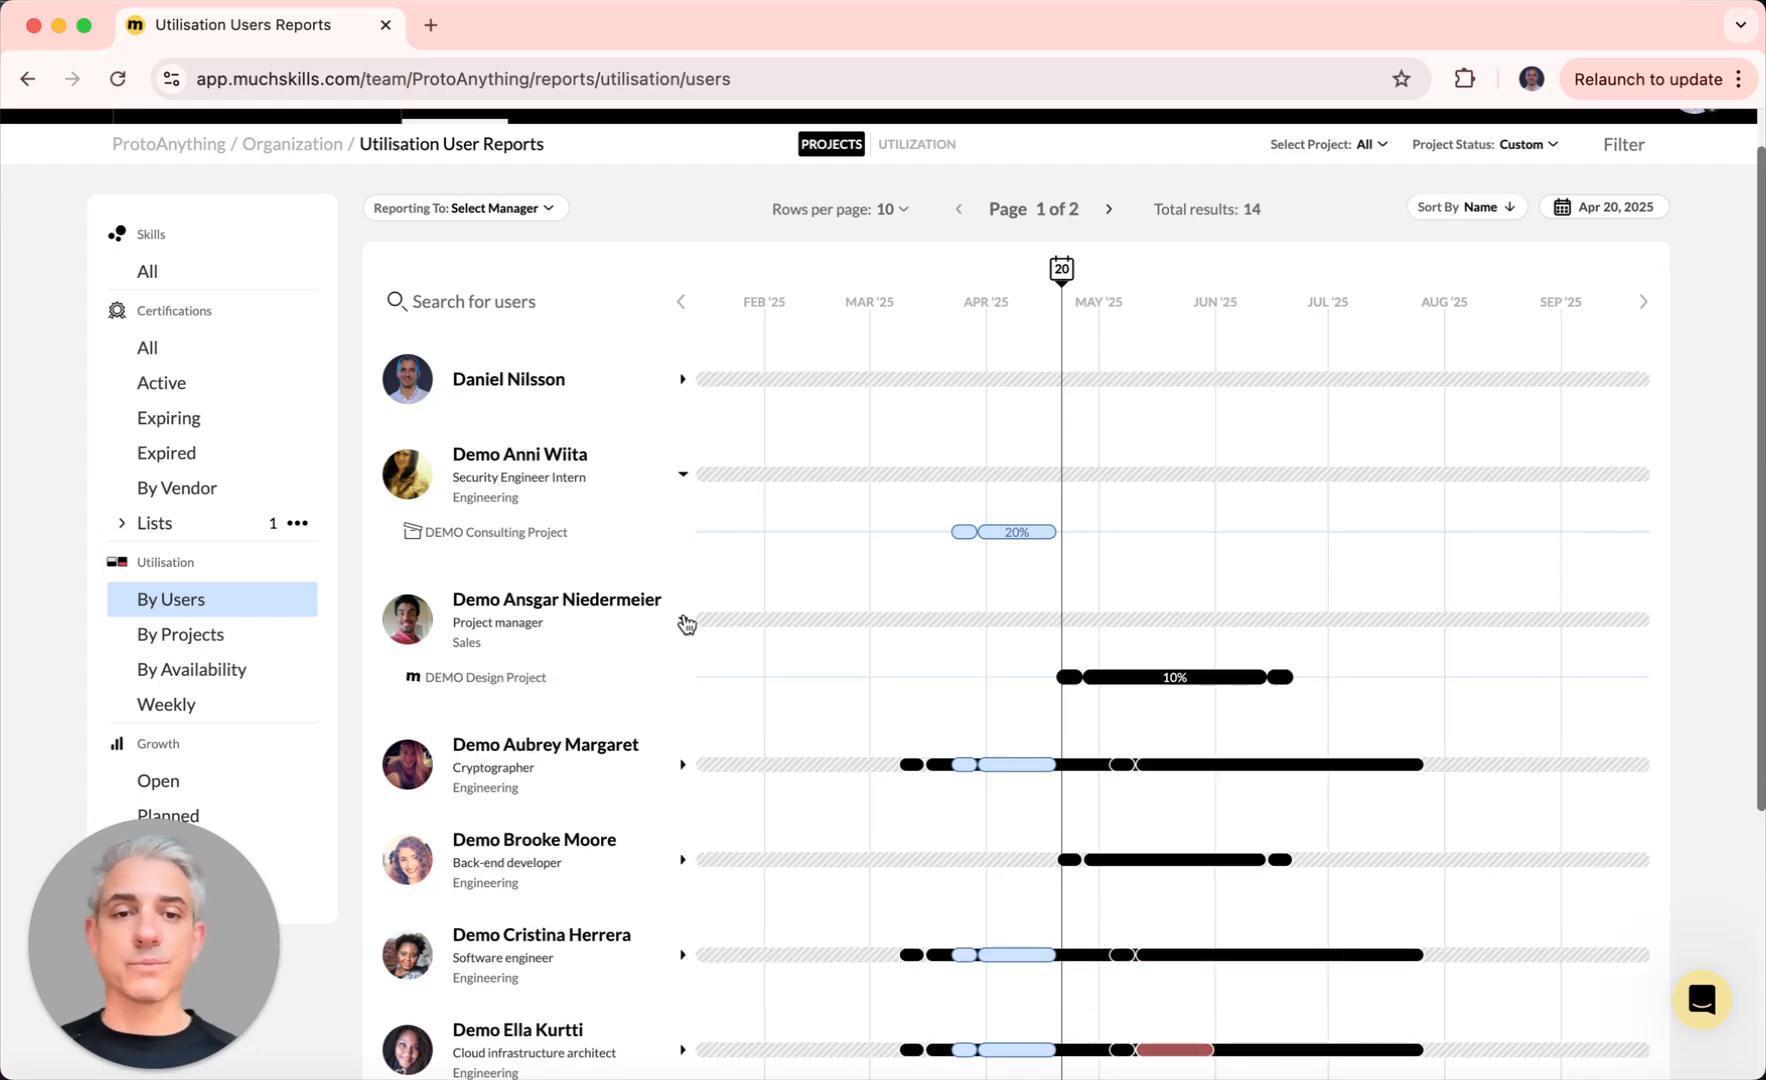
{"action": "left_click", "coordinate": [681, 766]}
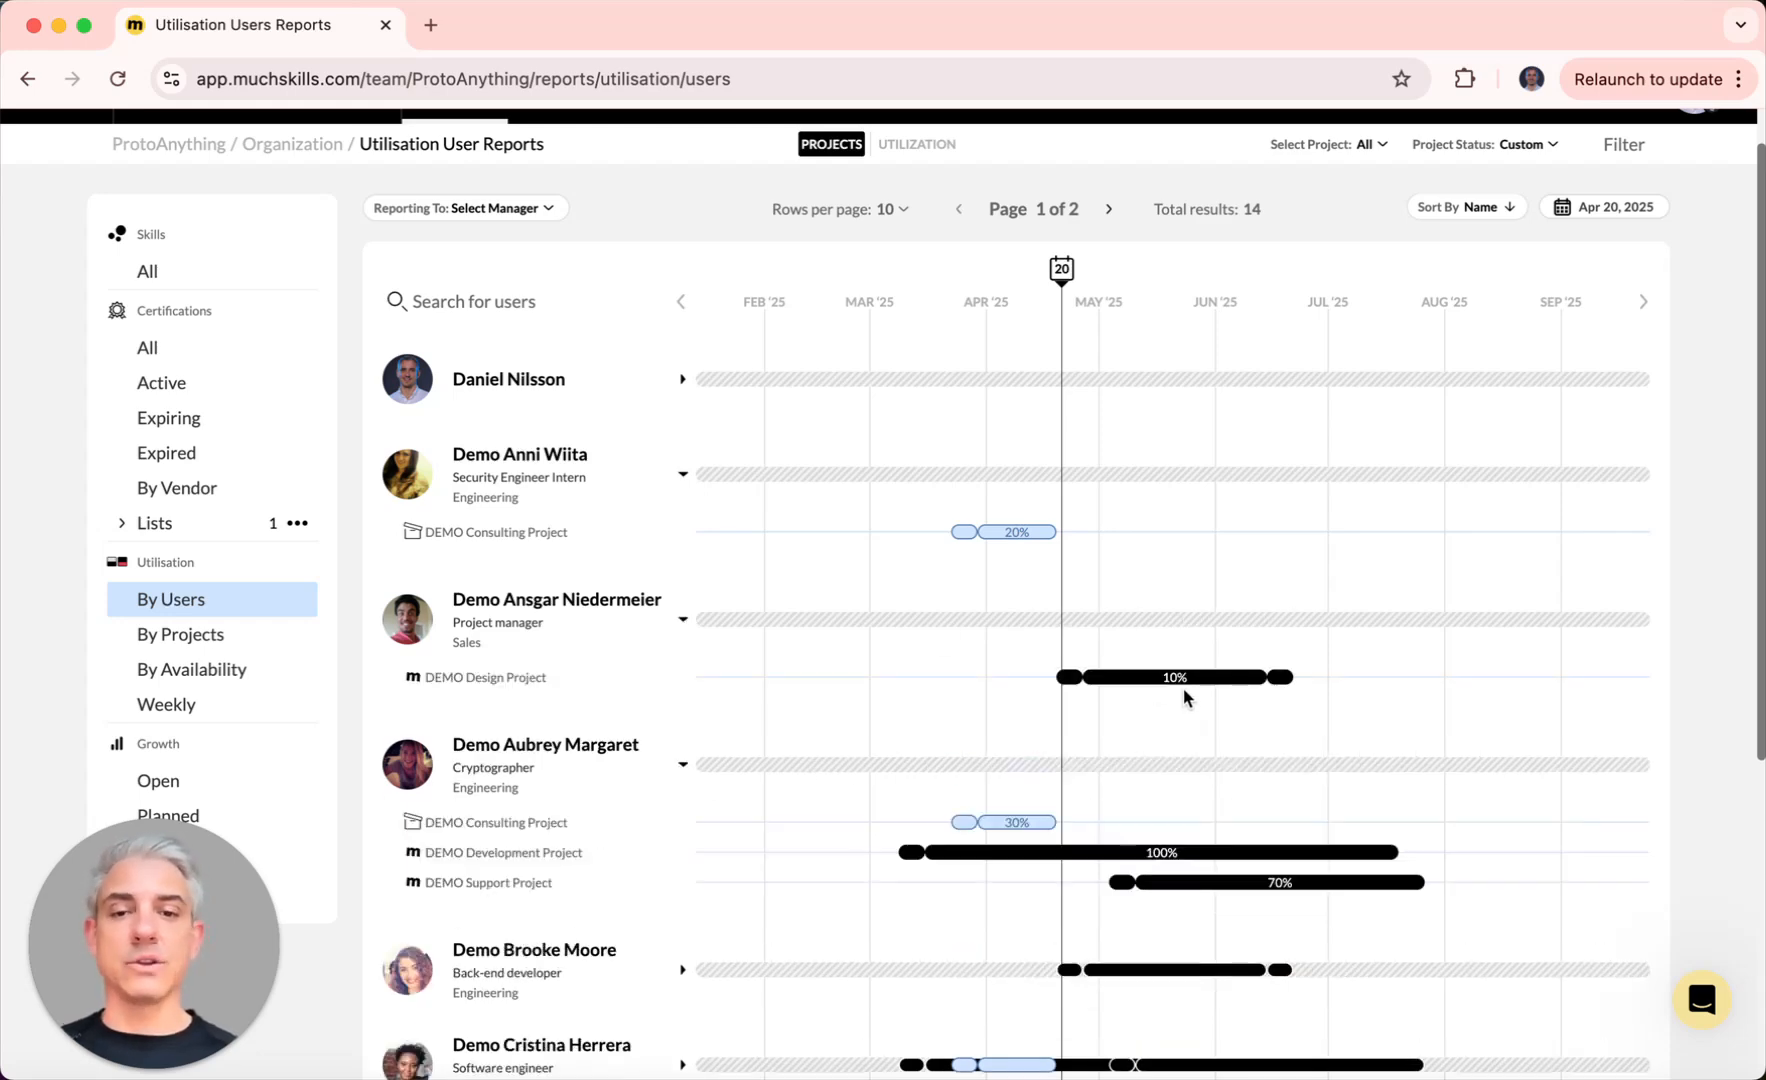
{"action": "mouse_move", "coordinate": [1214, 858]}
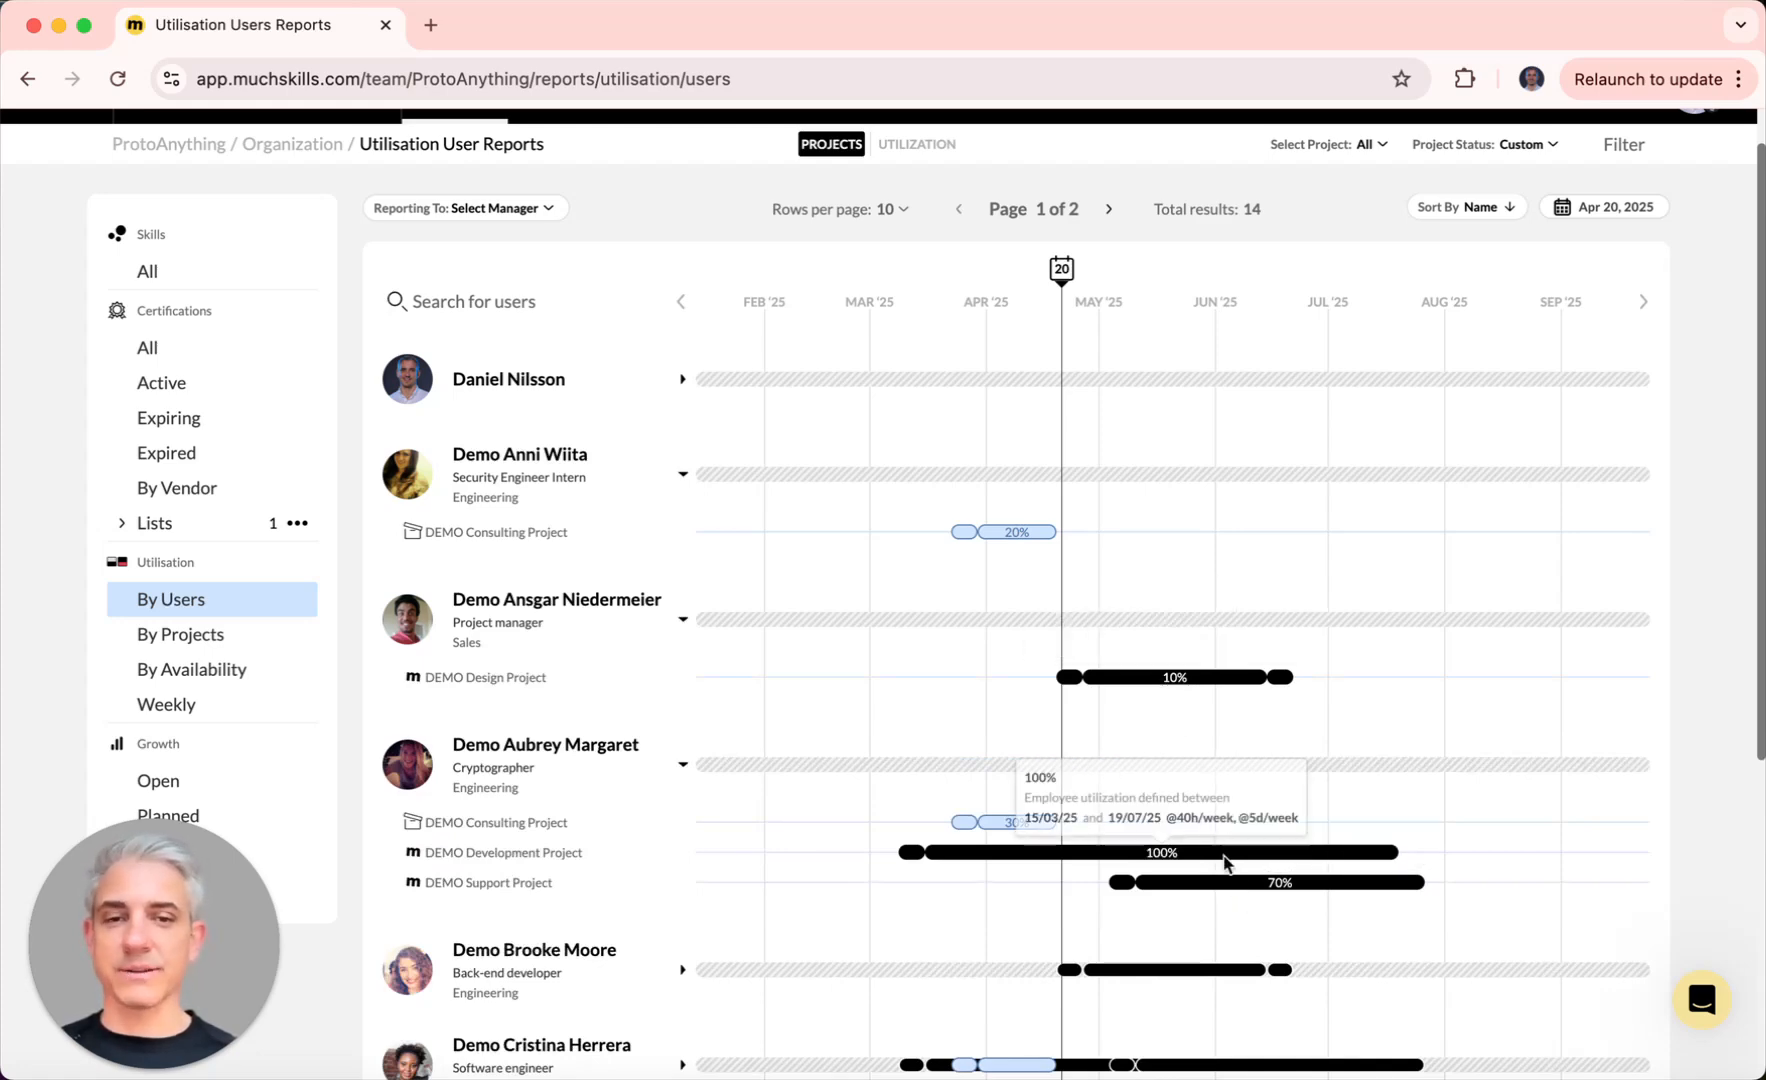
{"action": "scroll", "coordinate": [1190, 800], "scroll_direction": "down", "scroll_amount": 5}
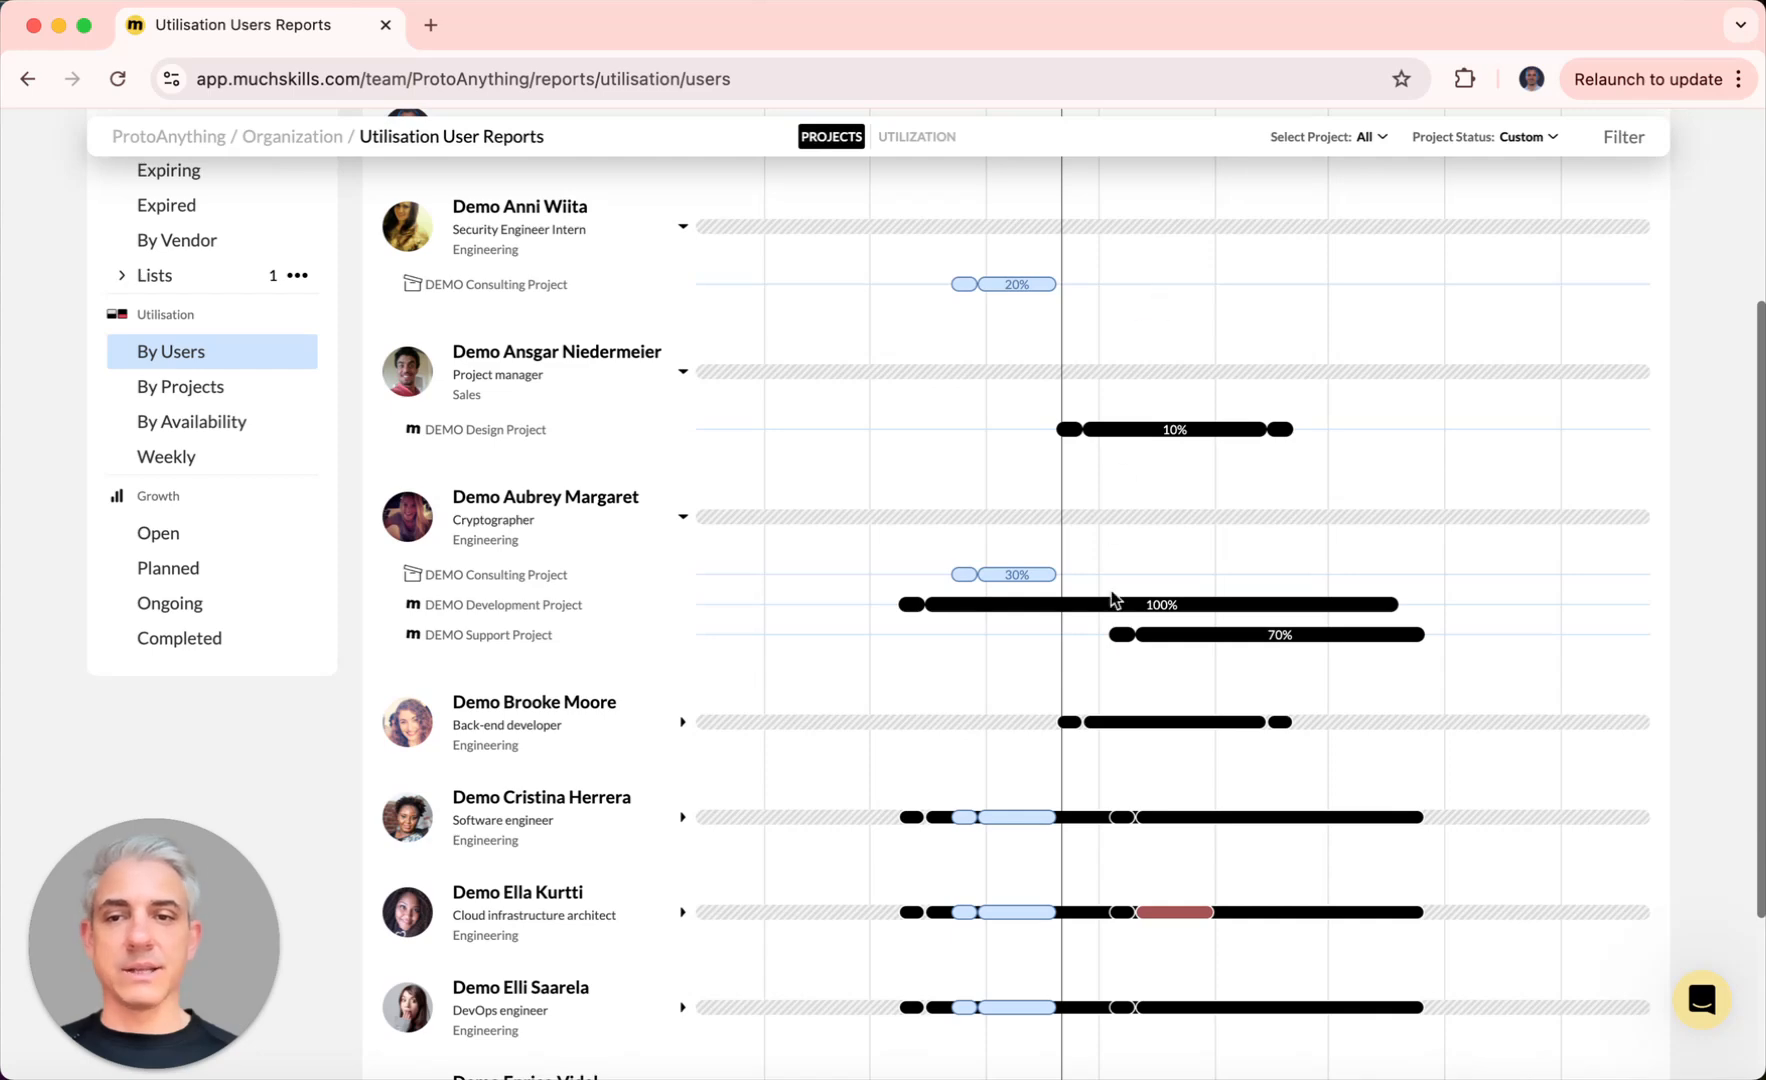
{"action": "scroll", "coordinate": [1112, 706], "scroll_direction": "up", "scroll_amount": 6}
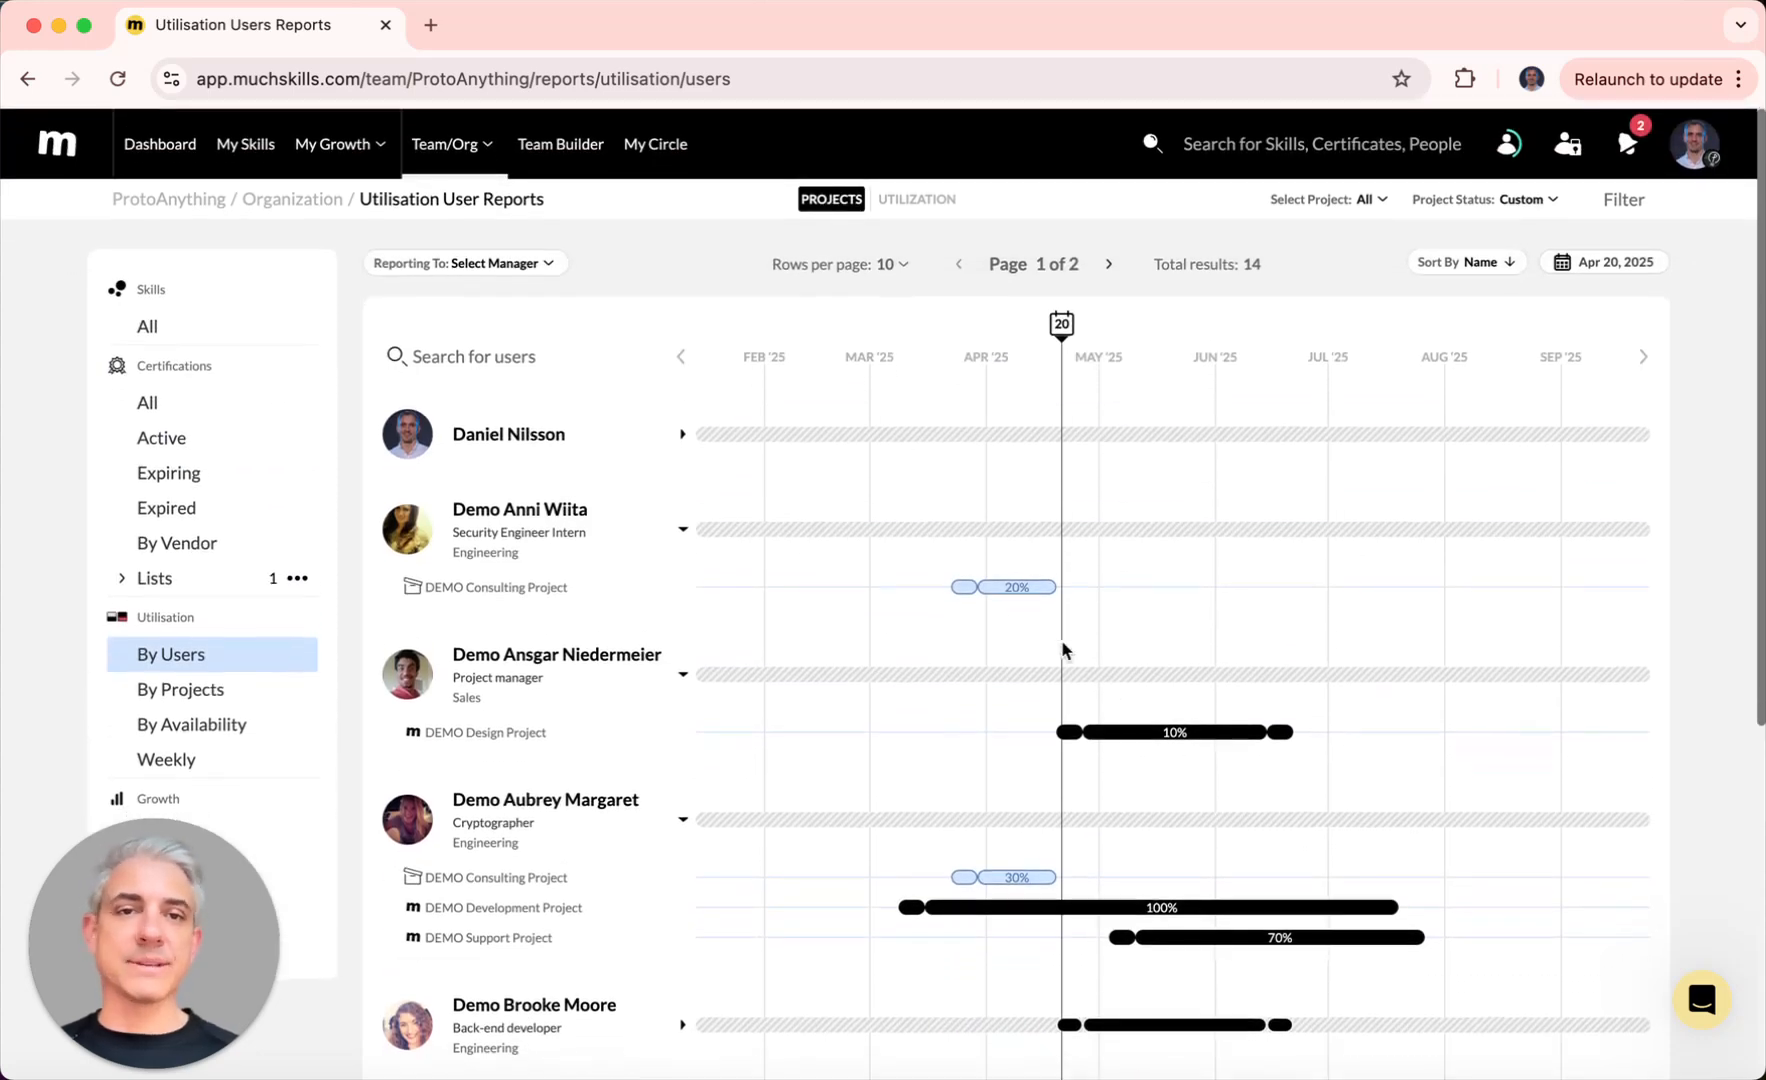
Step: Open the utilisation report by projects, expand DEMO Support Project to list its members, and highlight its total hours
{"action": "left_click", "coordinate": [225, 702]}
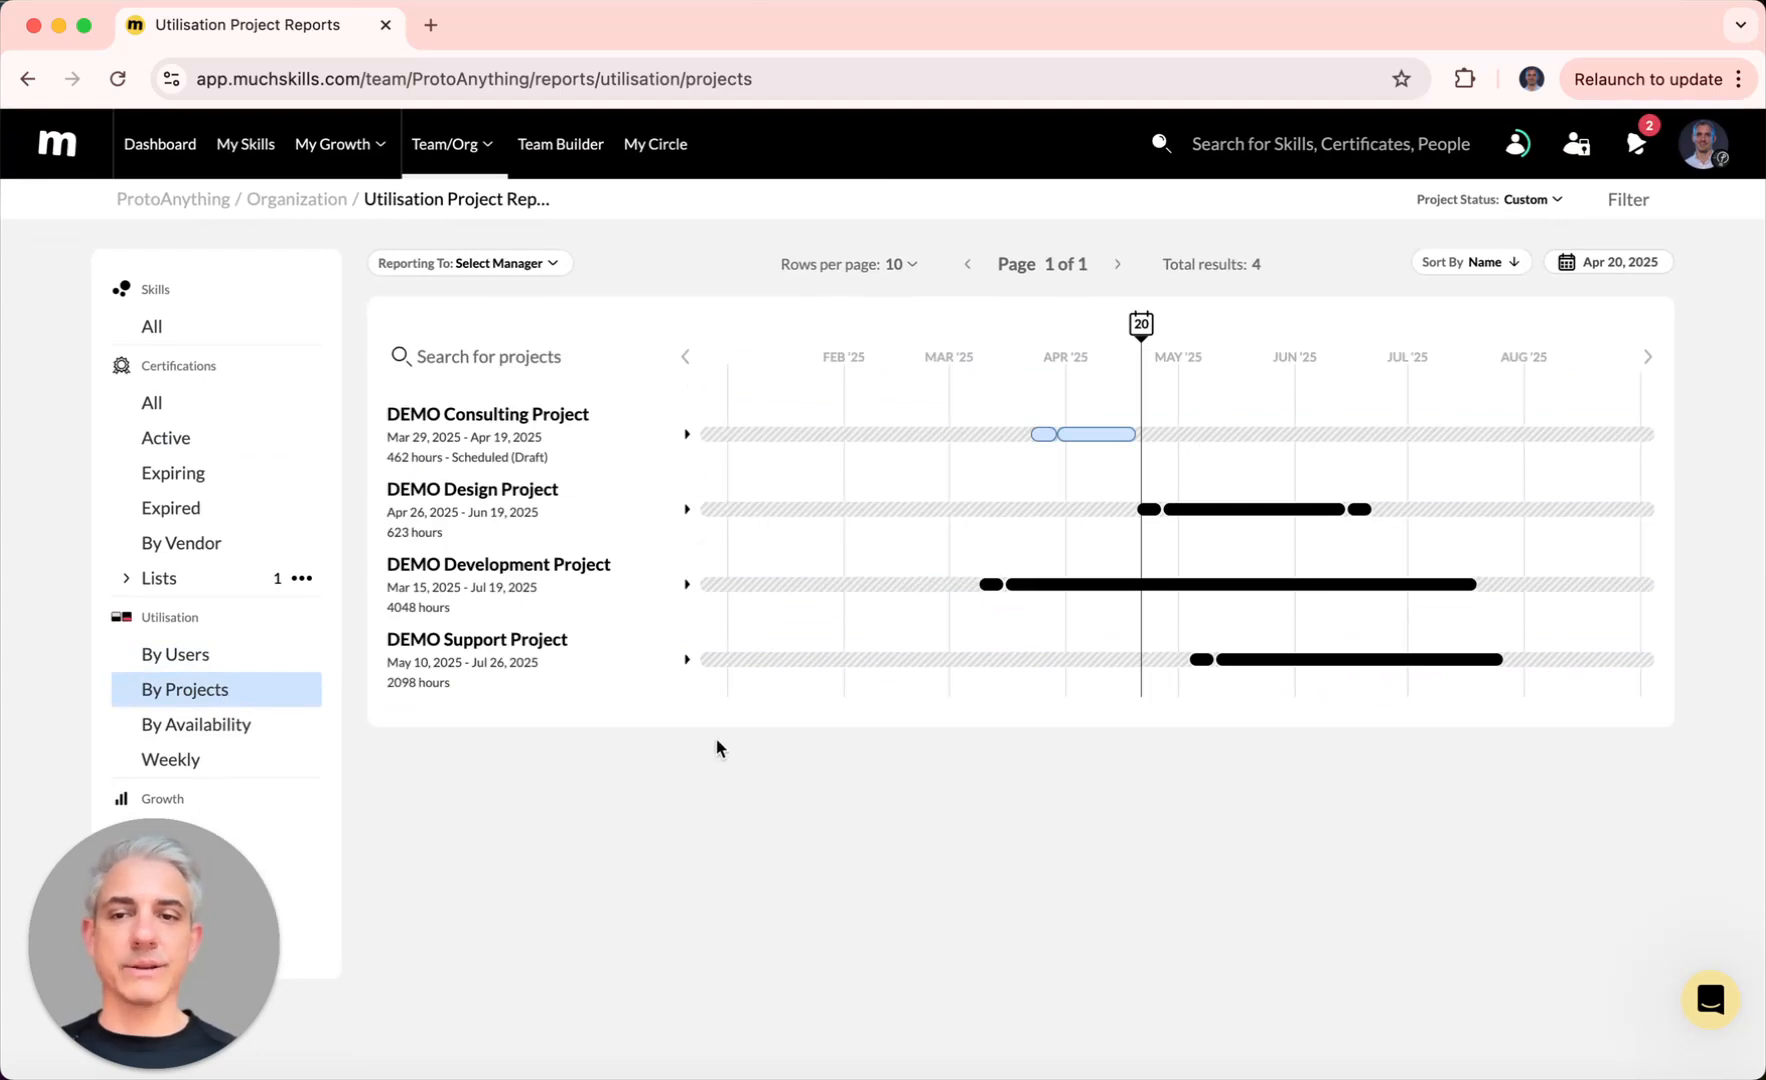
{"action": "left_click", "coordinate": [689, 662]}
{"action": "scroll", "coordinate": [694, 655], "scroll_direction": "down", "scroll_amount": 2}
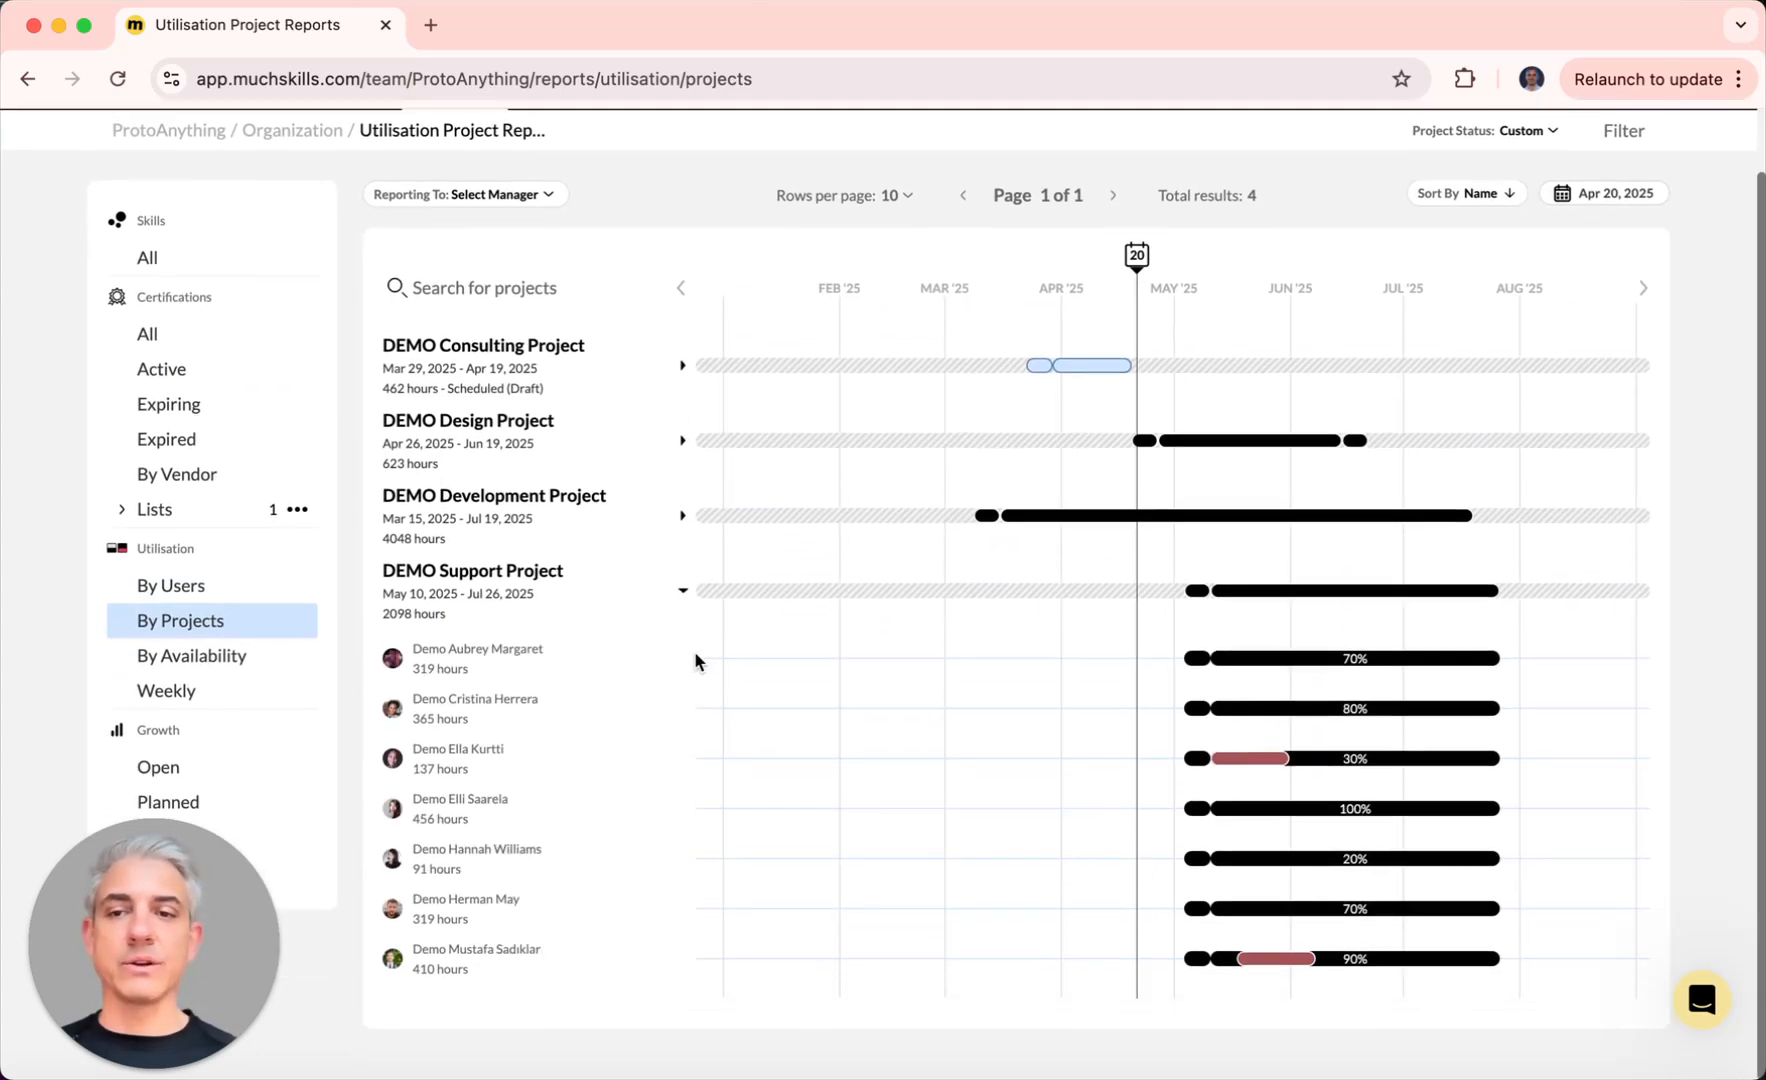
{"action": "left_click_drag", "start_coordinate": [447, 614], "coordinate": [361, 614]}
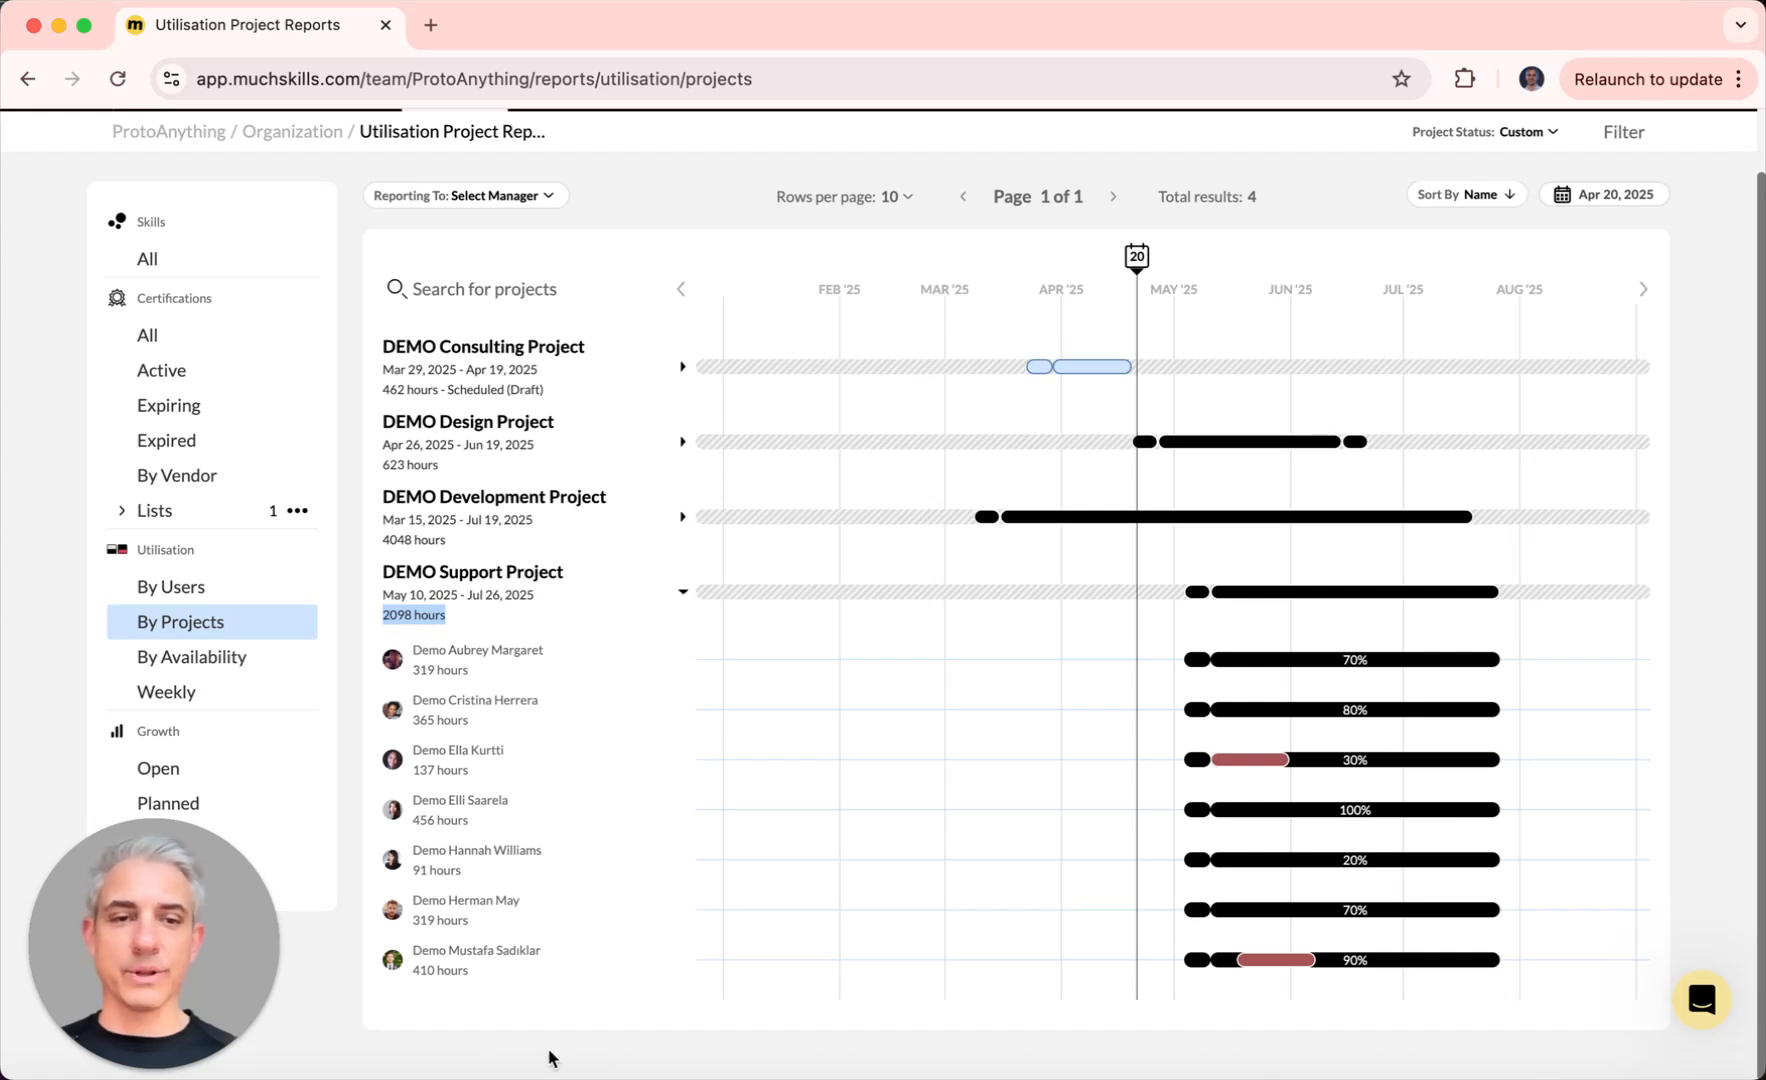
Step: Examine DEMO Support Project's combined utilisation on the timeline and check the filter options for the projects report
{"action": "mouse_move", "coordinate": [1256, 772]}
{"action": "mouse_move", "coordinate": [1385, 605]}
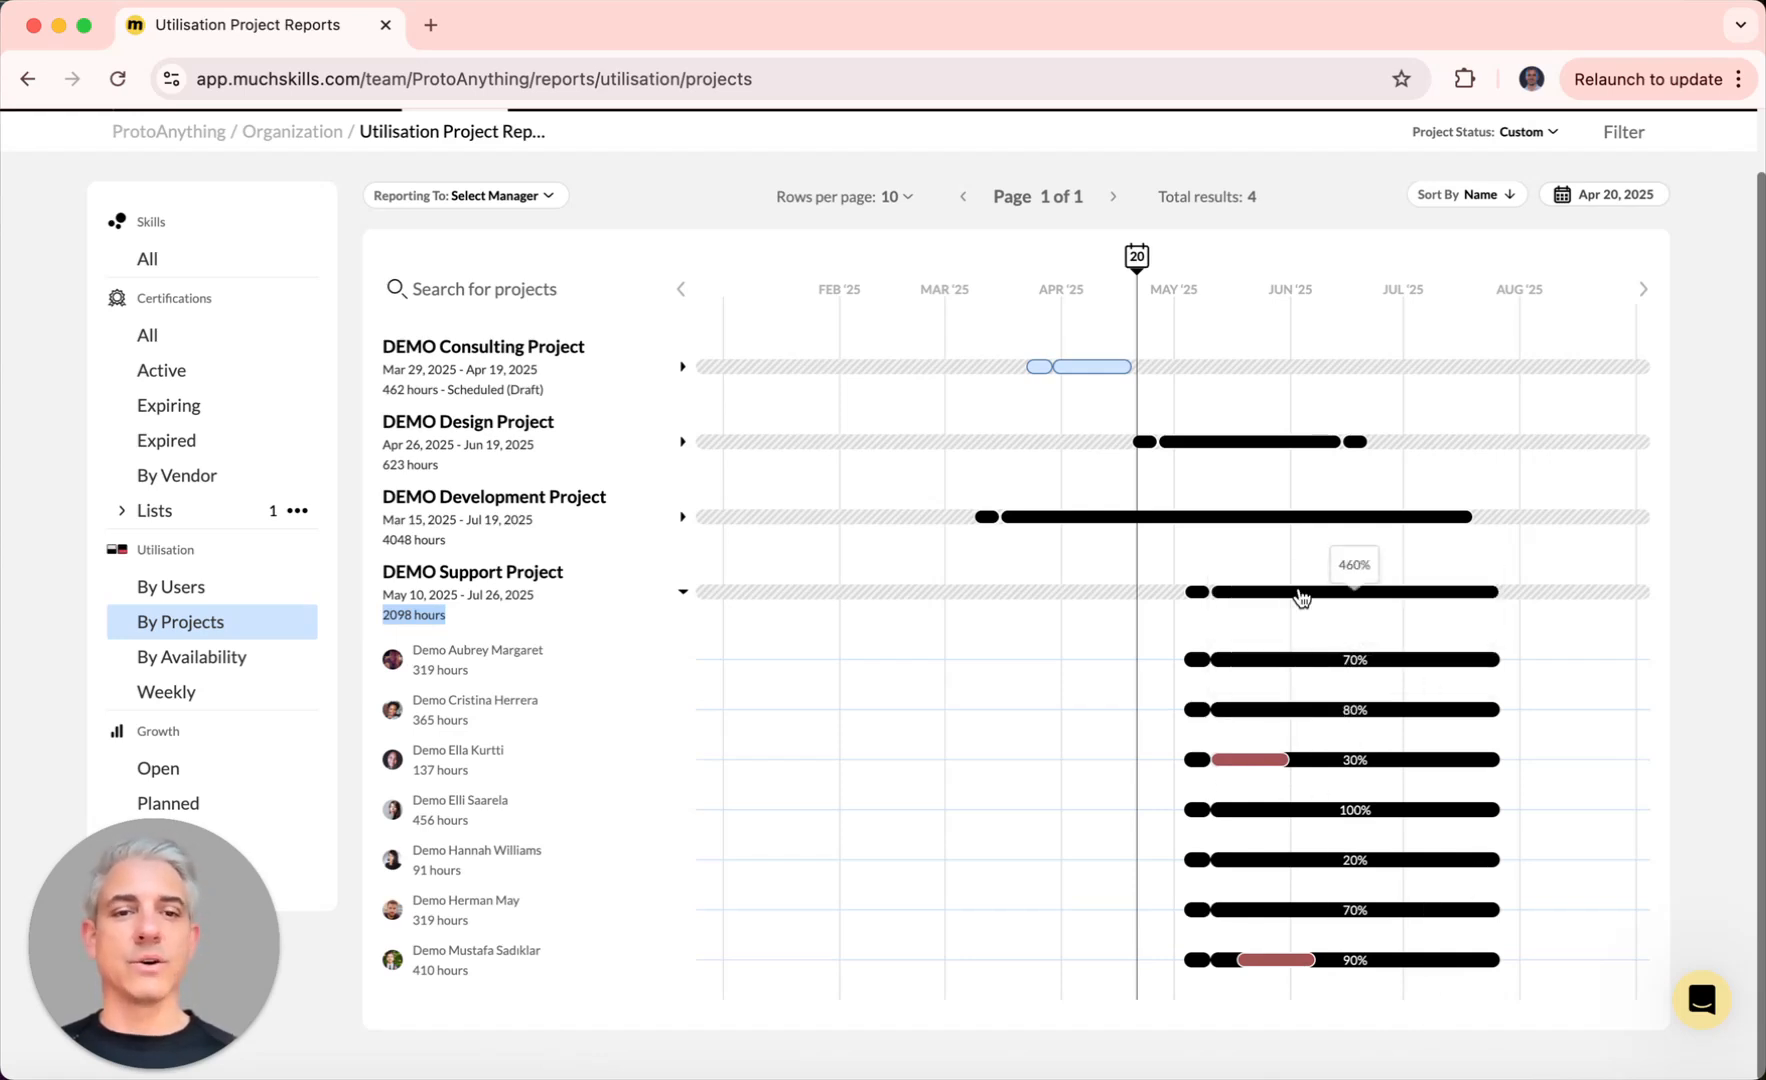
{"action": "scroll", "coordinate": [1301, 599], "scroll_direction": "up", "scroll_amount": 2}
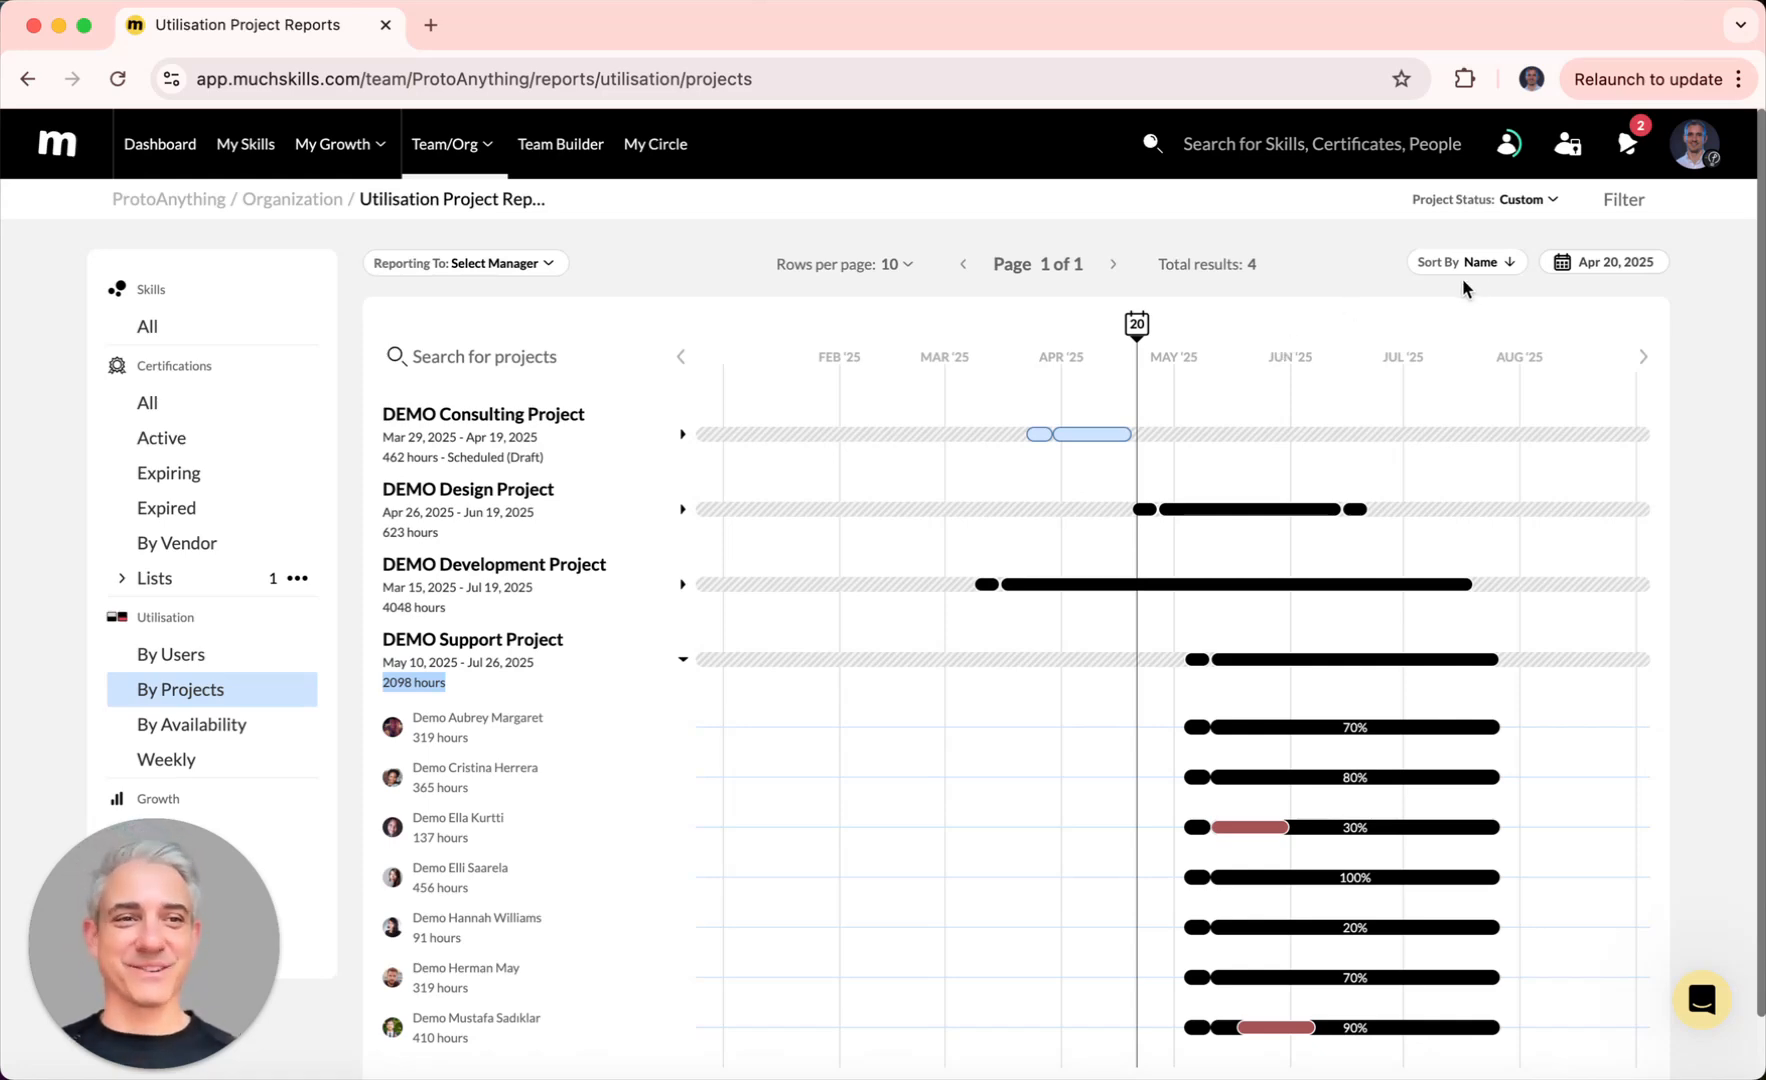
{"action": "left_click", "coordinate": [1630, 202]}
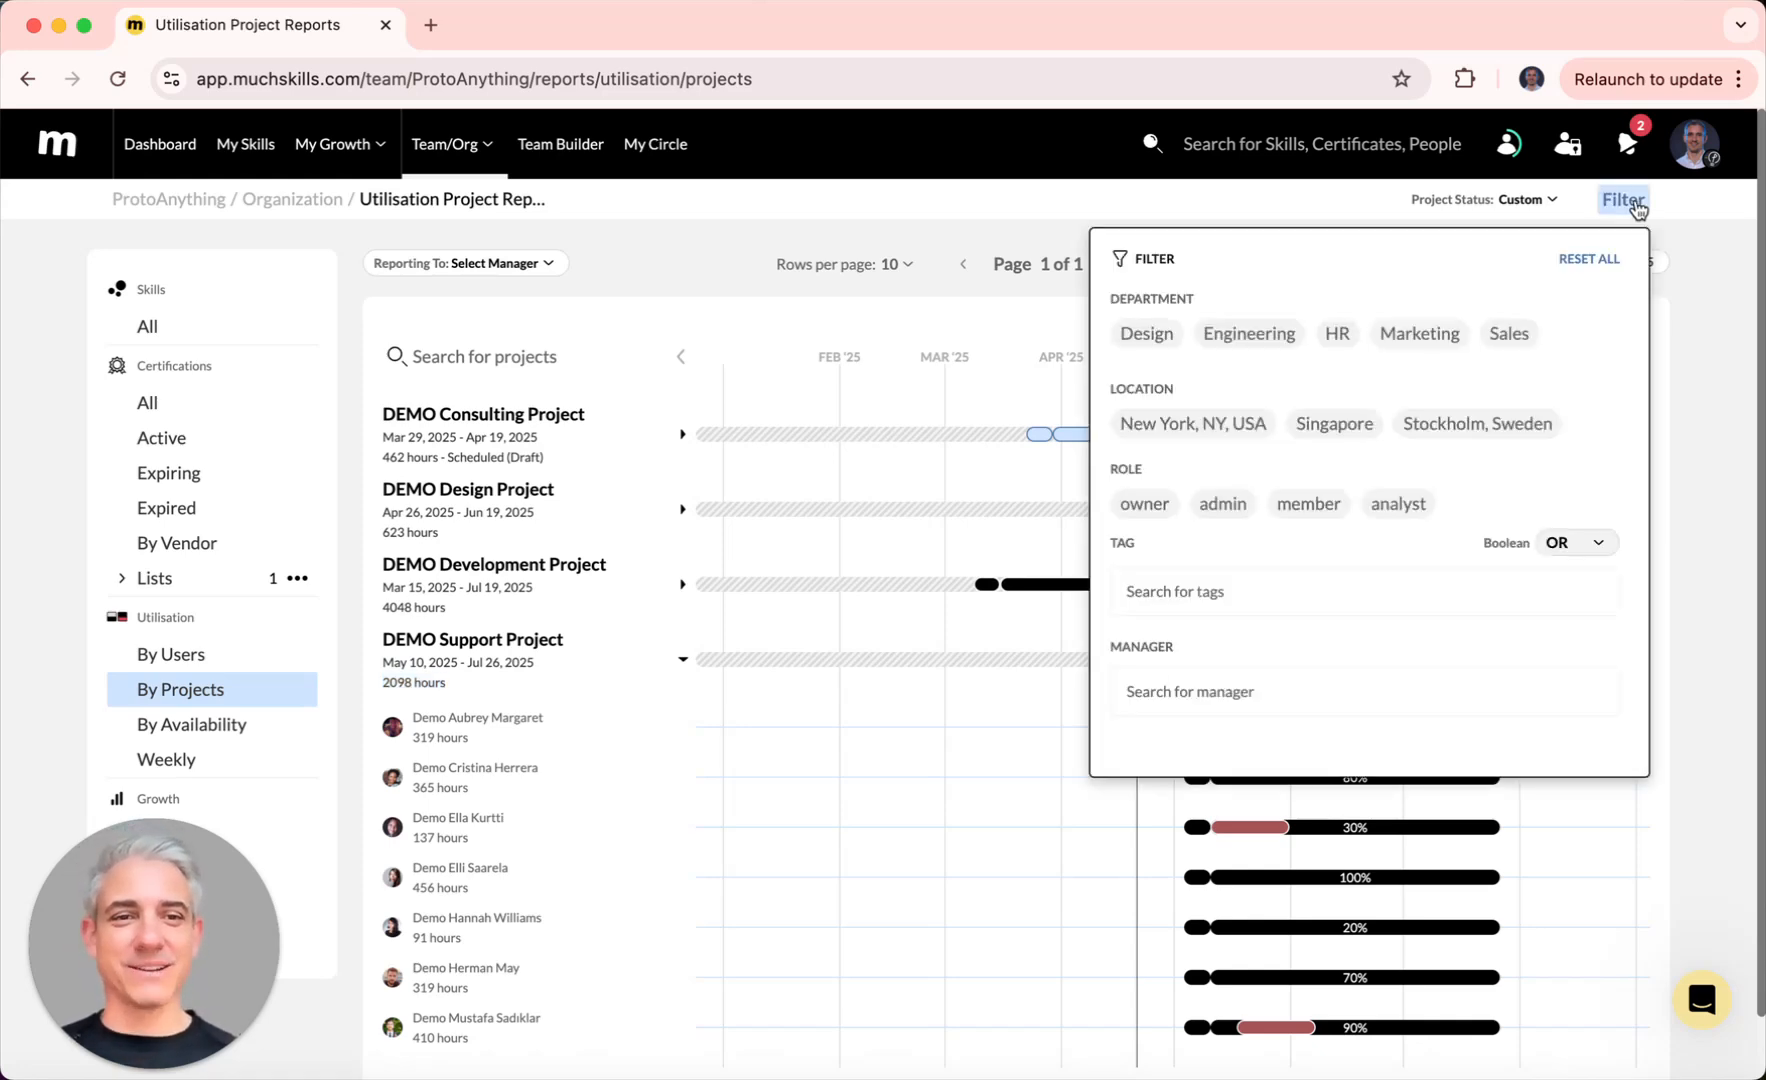
{"action": "left_click", "coordinate": [1635, 205]}
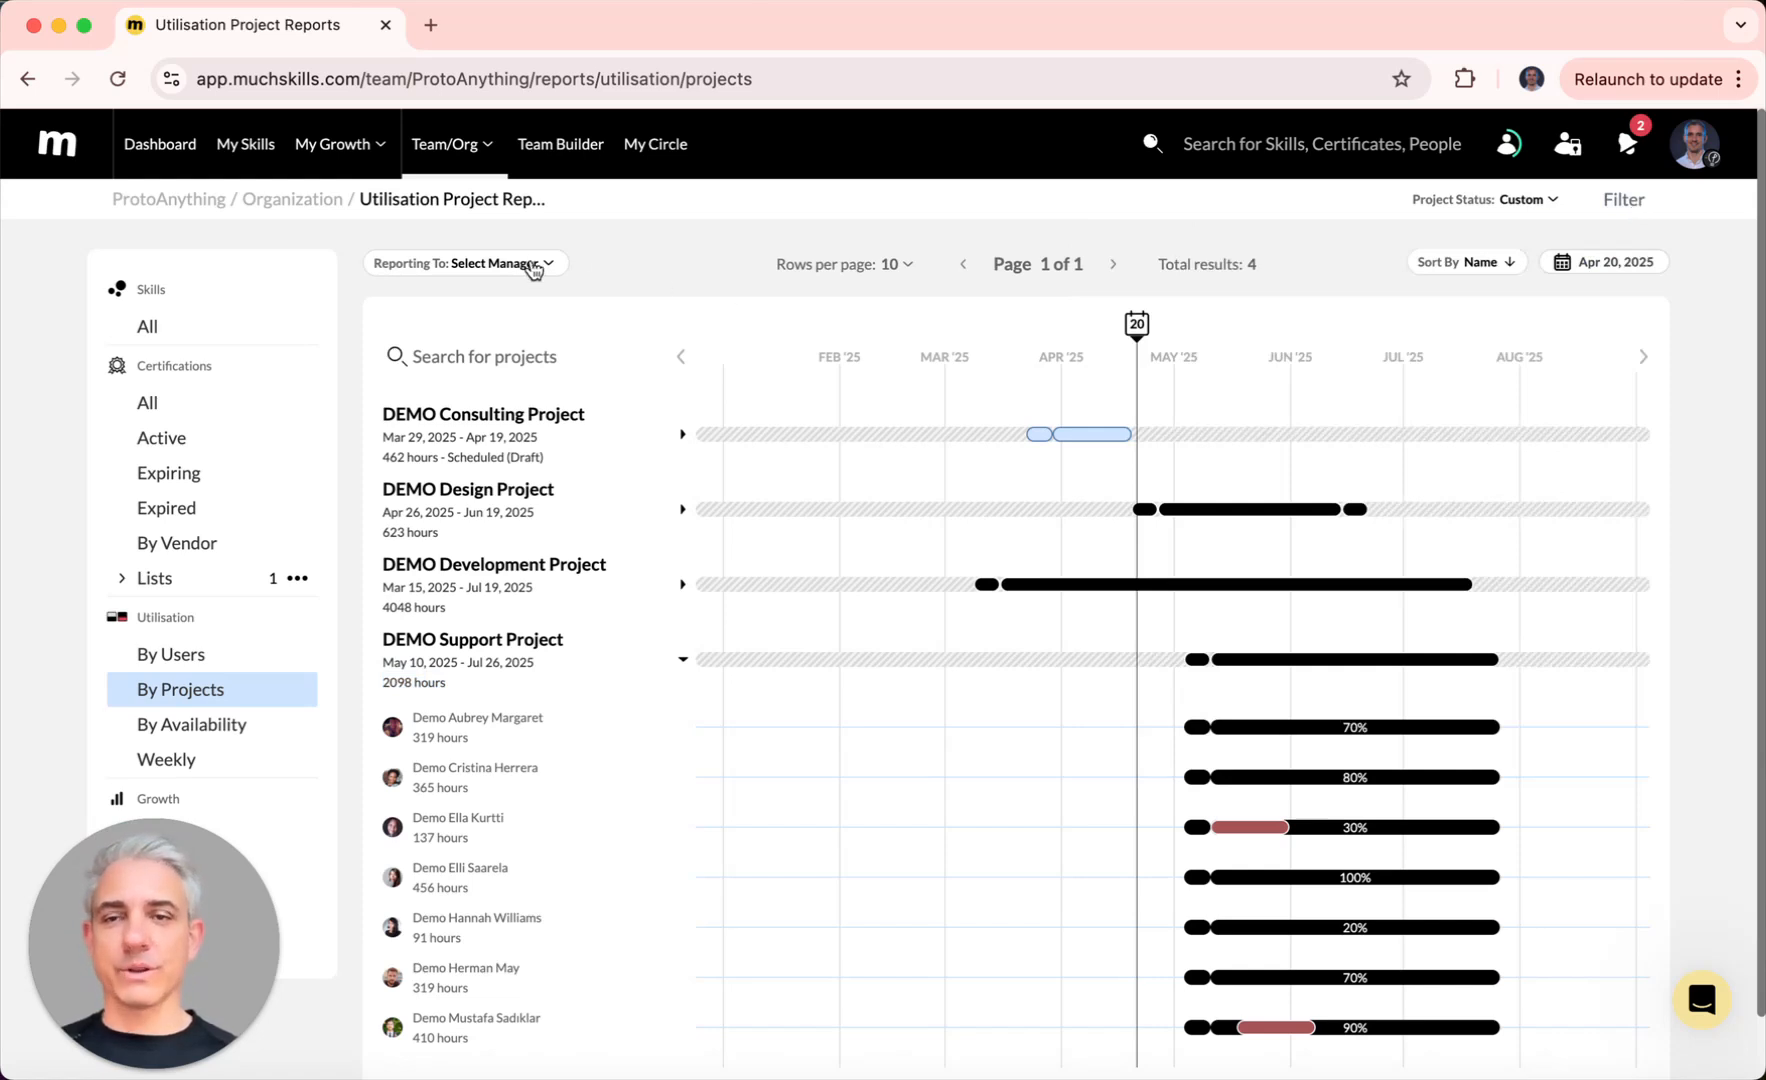
Step: Filter the projects utilisation report by reporting manager, viewing three different managers one after another
{"action": "left_click", "coordinate": [534, 265]}
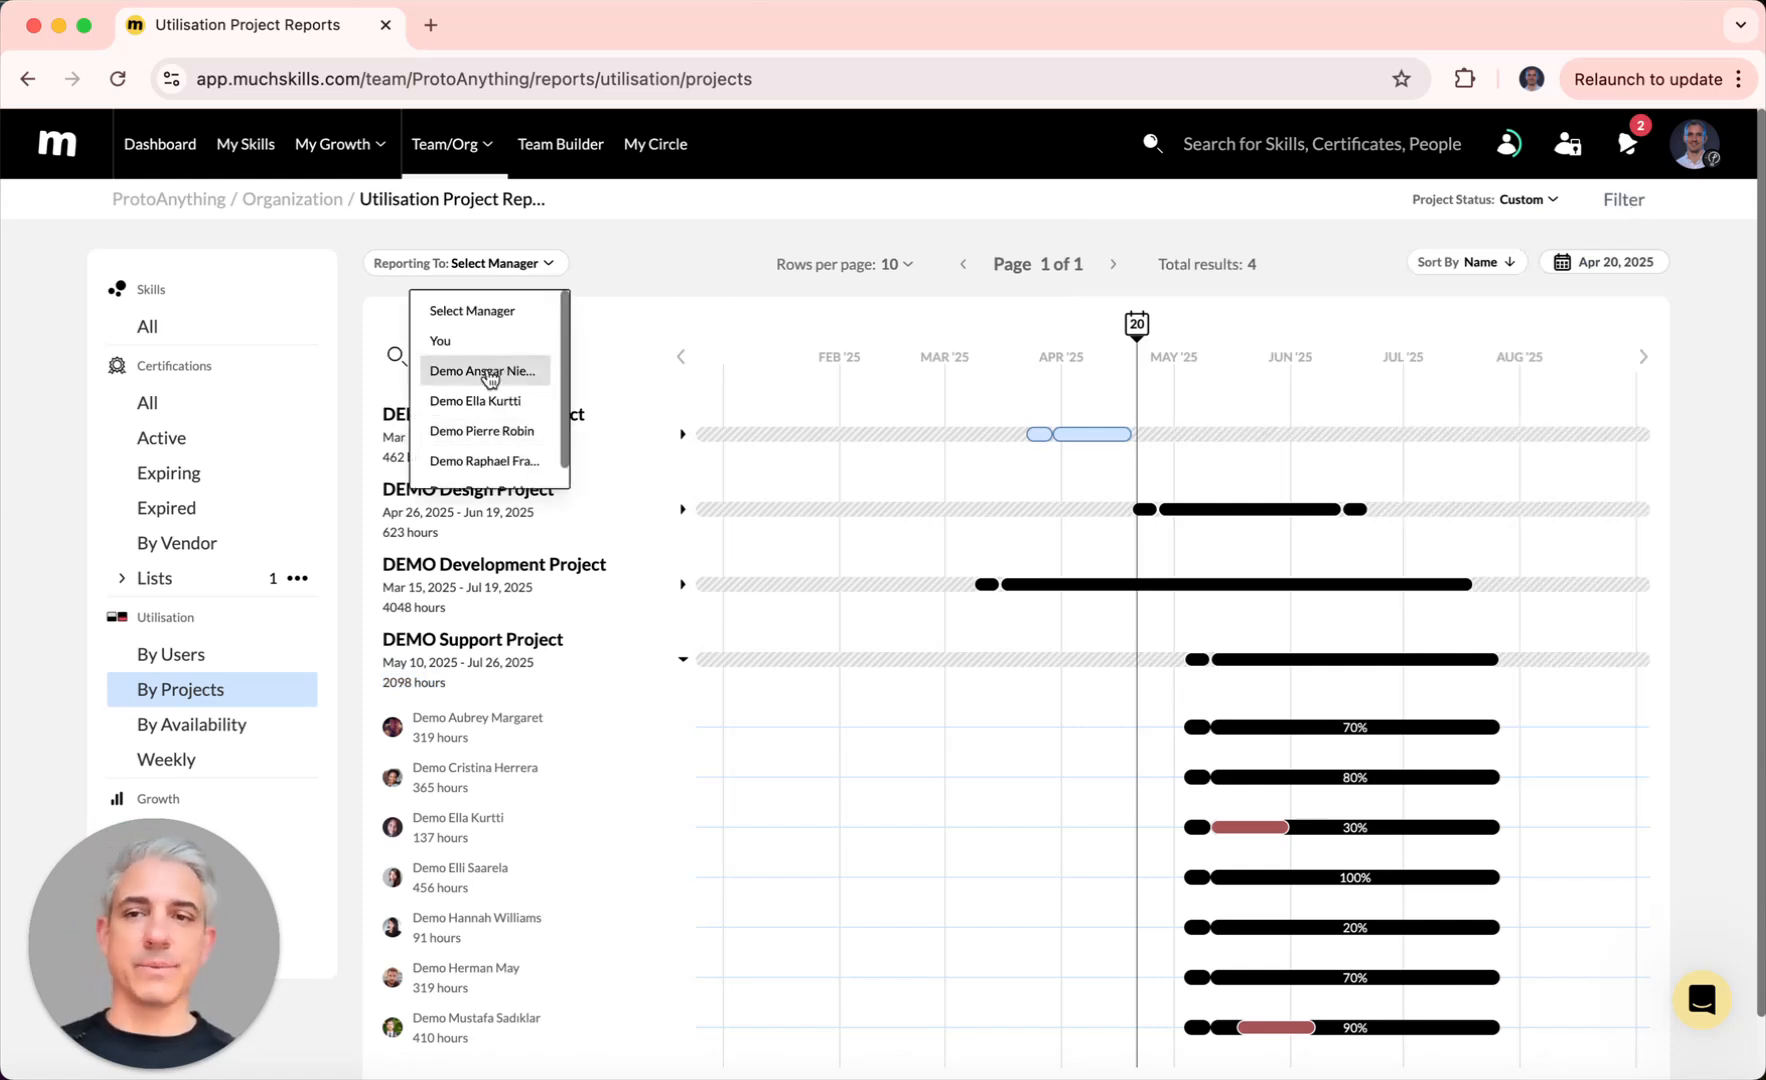
{"action": "left_click", "coordinate": [484, 371]}
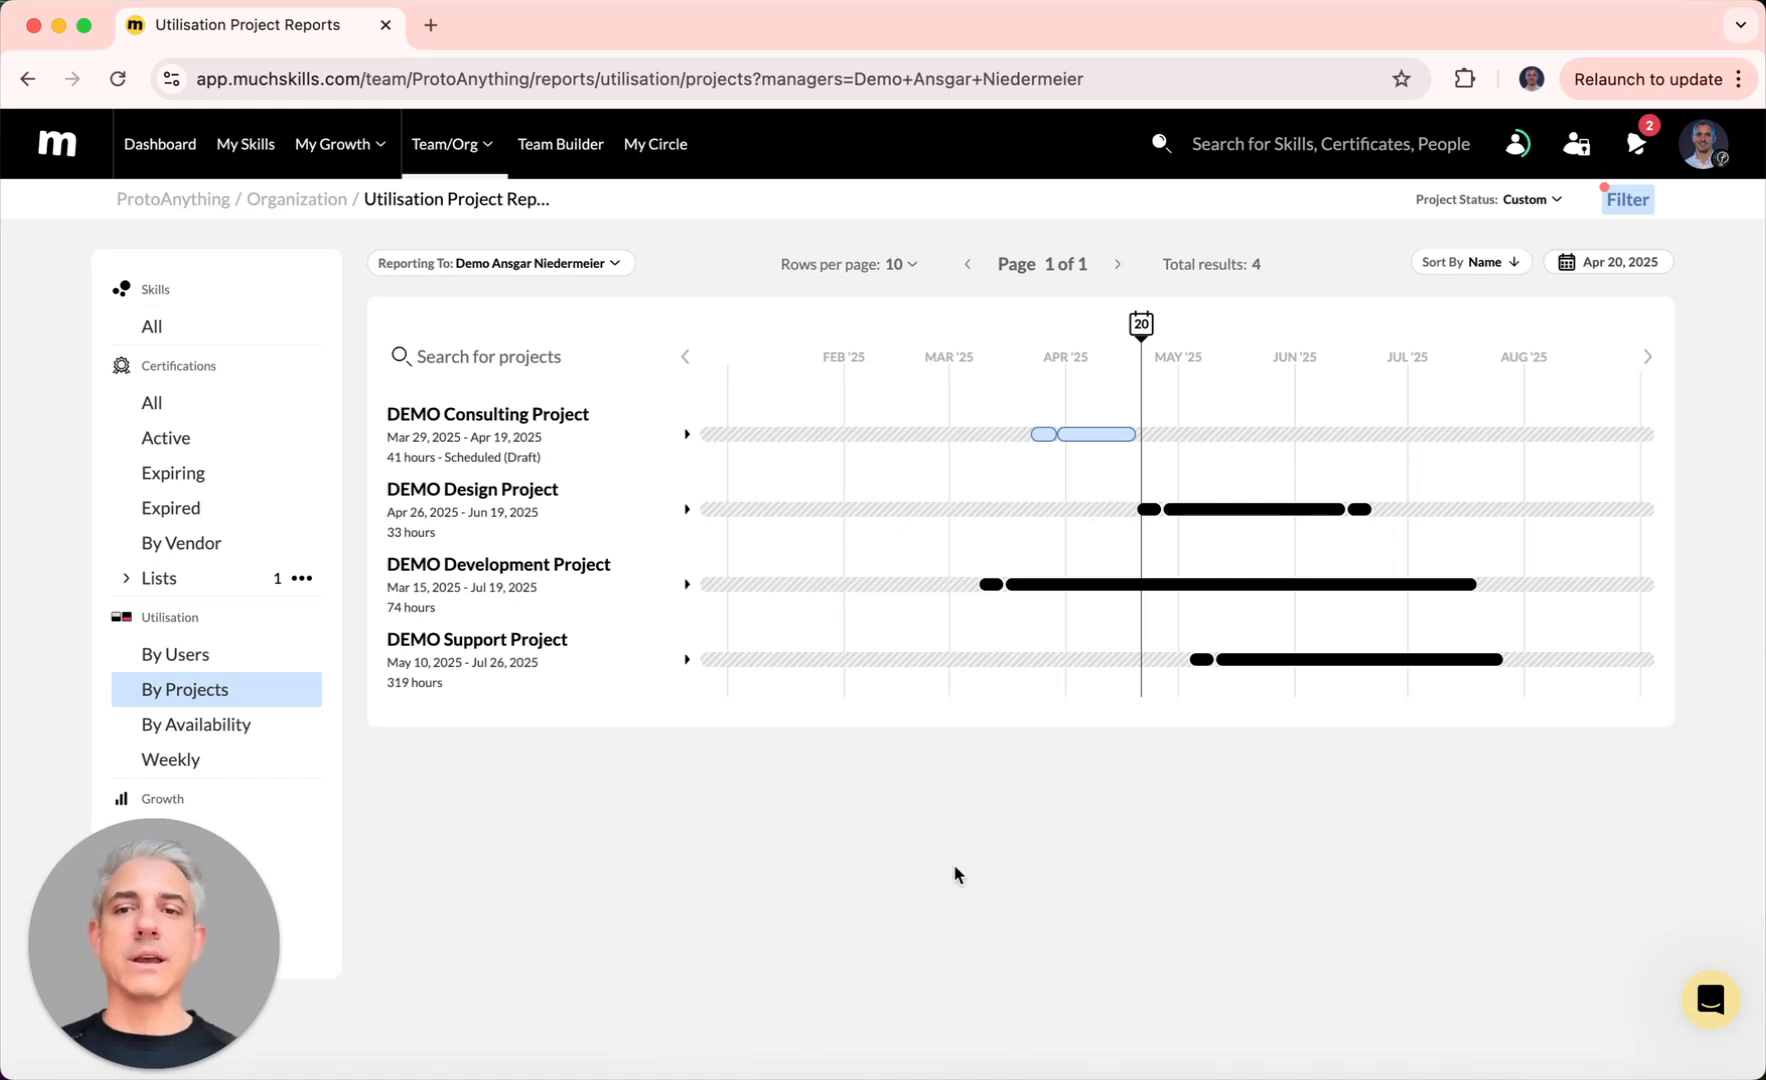
{"action": "left_click", "coordinate": [608, 274]}
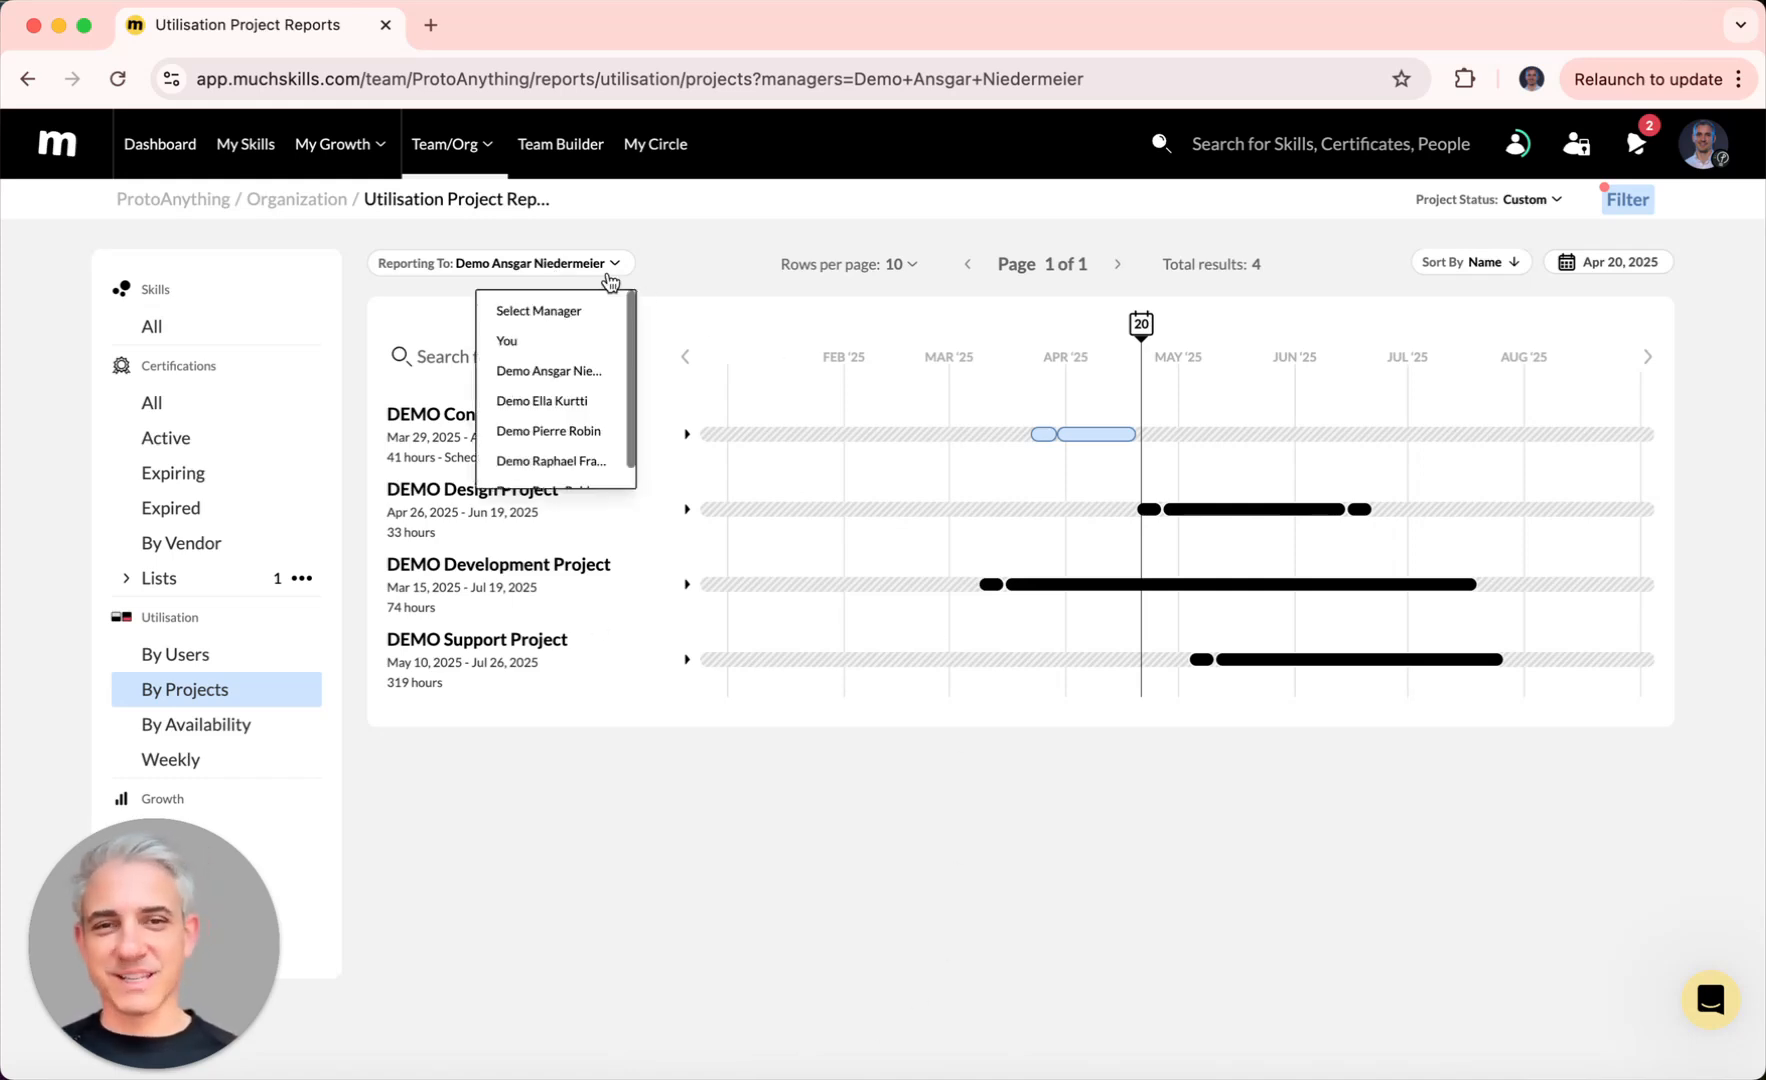
{"action": "left_click", "coordinate": [573, 400]}
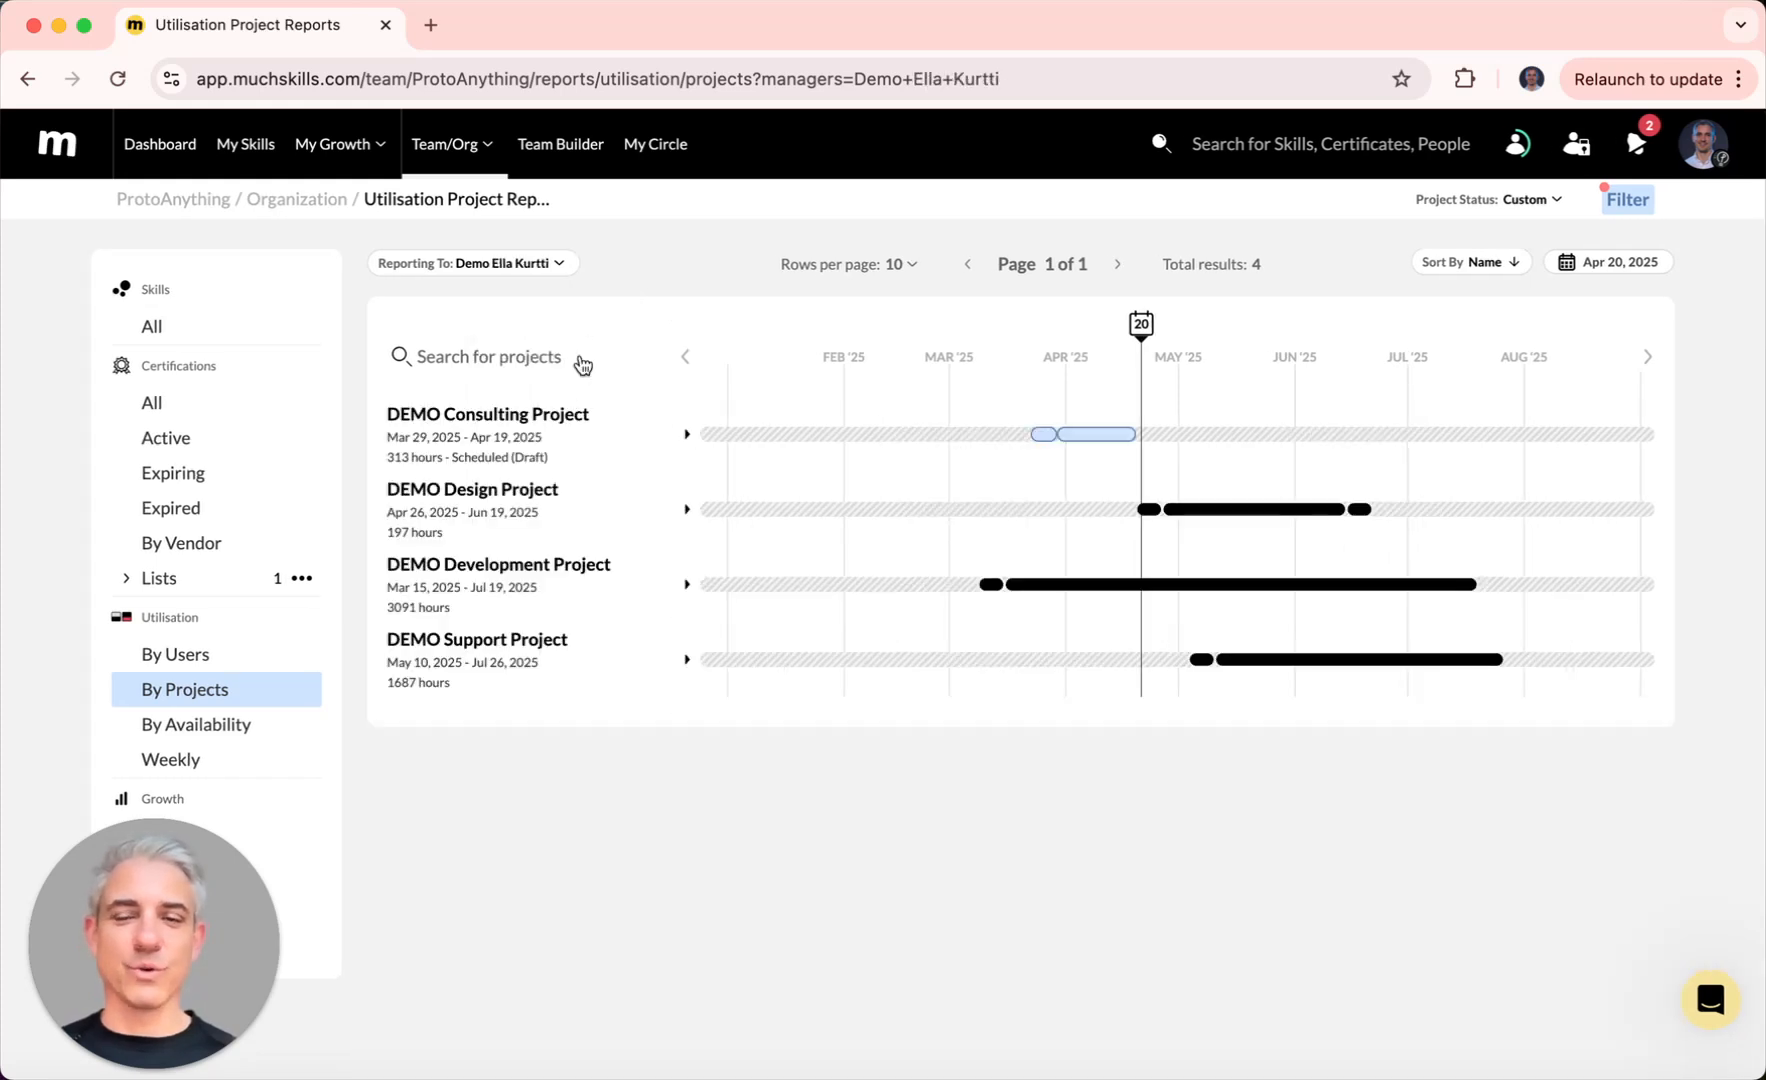
{"action": "left_click", "coordinate": [557, 265]}
{"action": "left_click", "coordinate": [537, 442]}
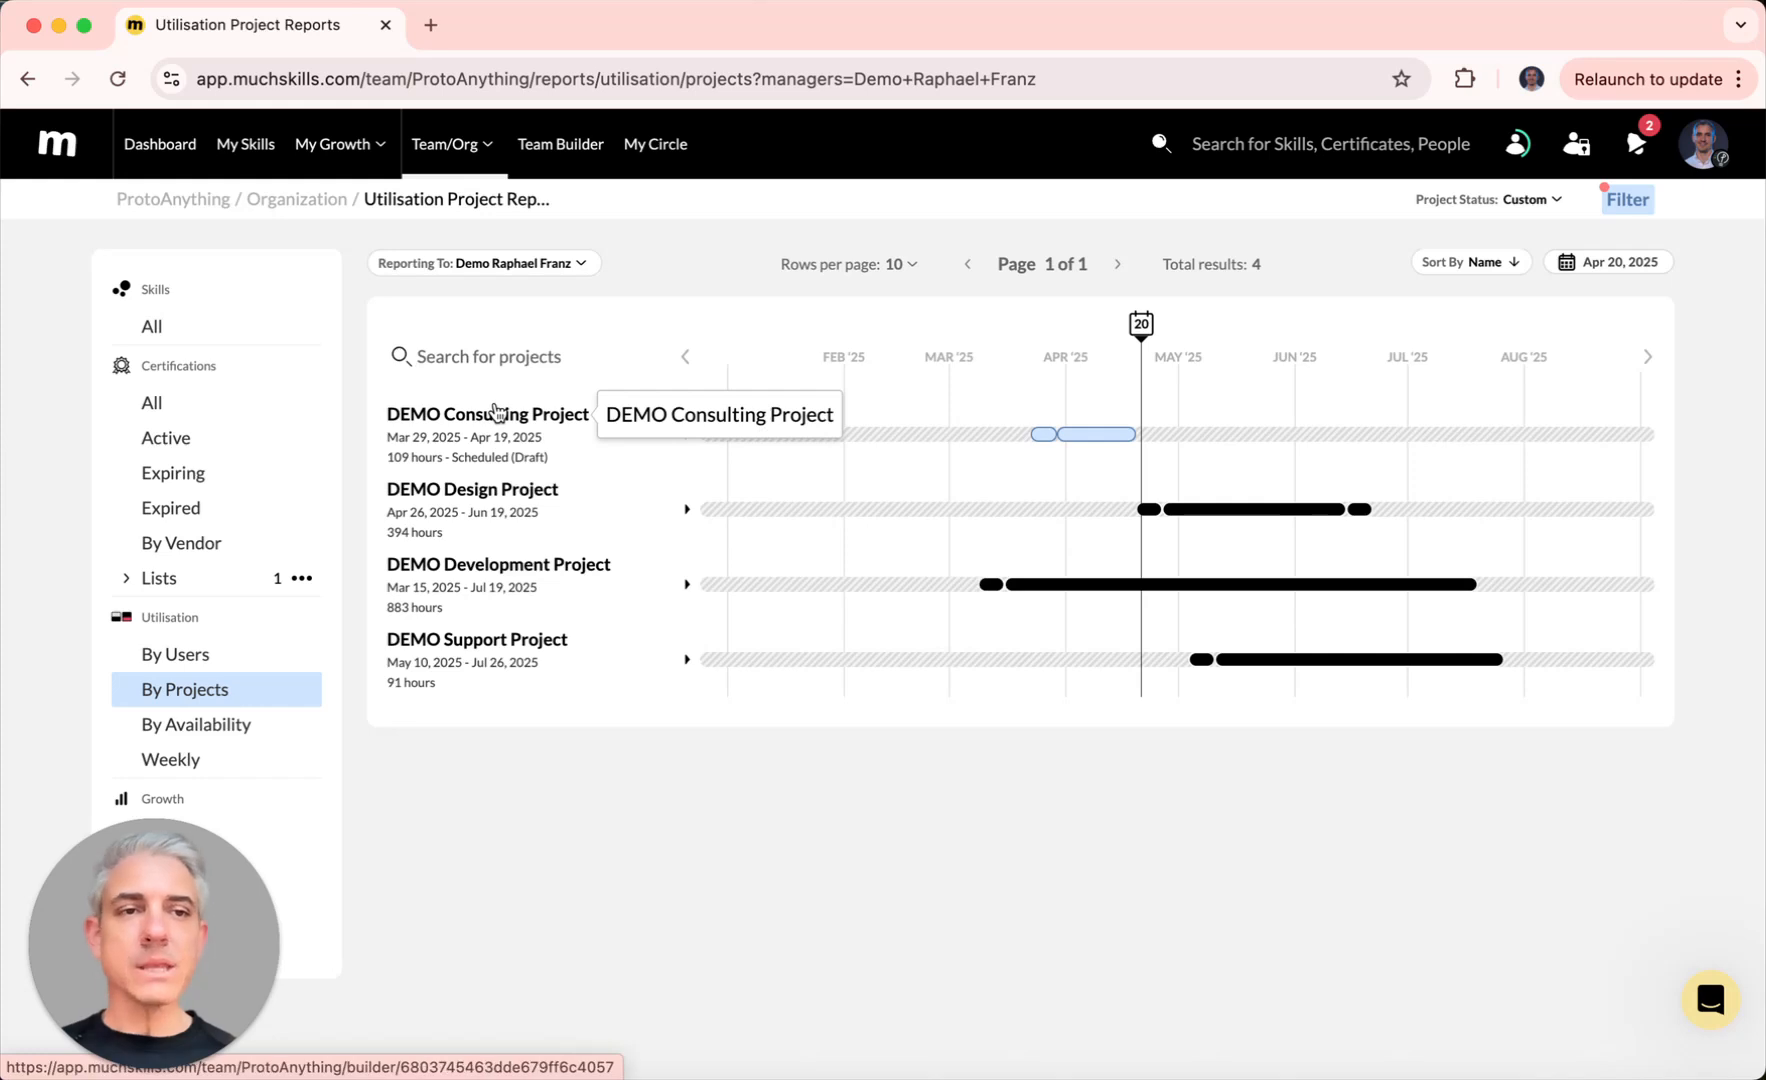
Step: Open the utilisation report by availability and expand the allocations of the project manager, back-end developer, cloud security specialist and information security analyst
{"action": "left_click", "coordinate": [196, 729]}
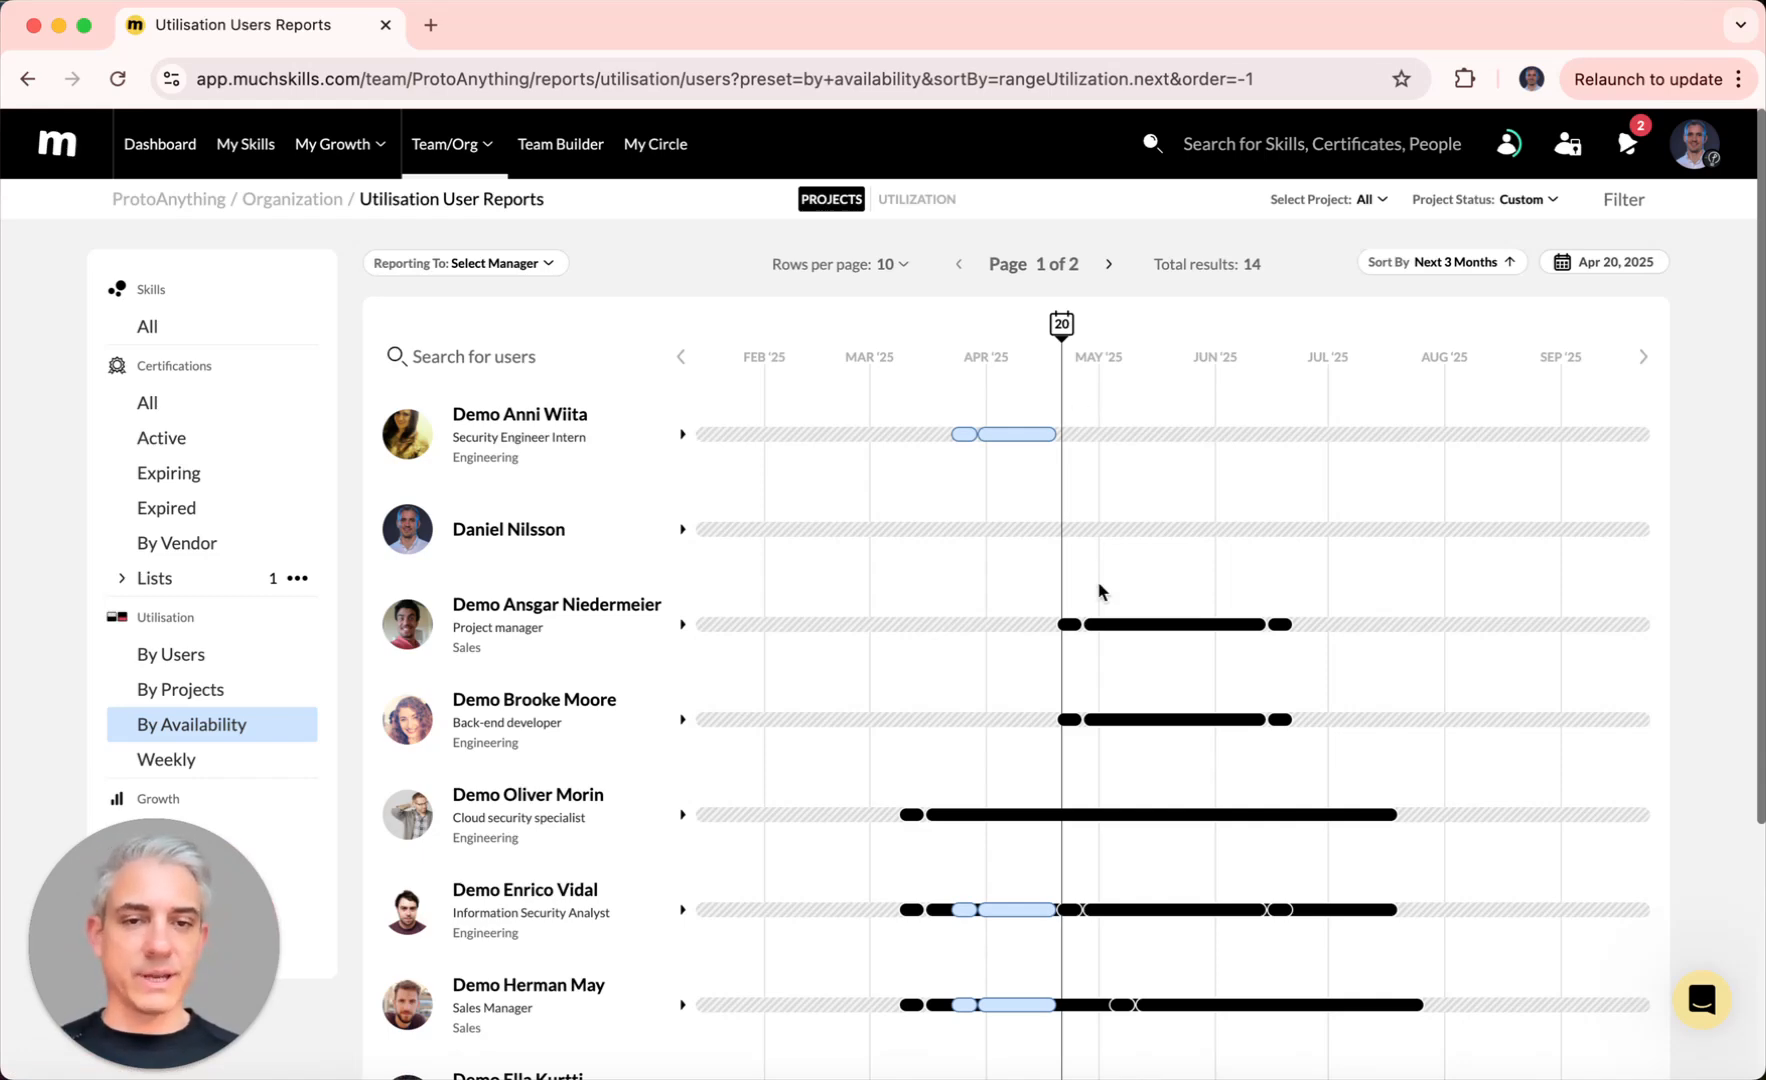
{"action": "left_click", "coordinate": [682, 625]}
{"action": "mouse_move", "coordinate": [1143, 688]}
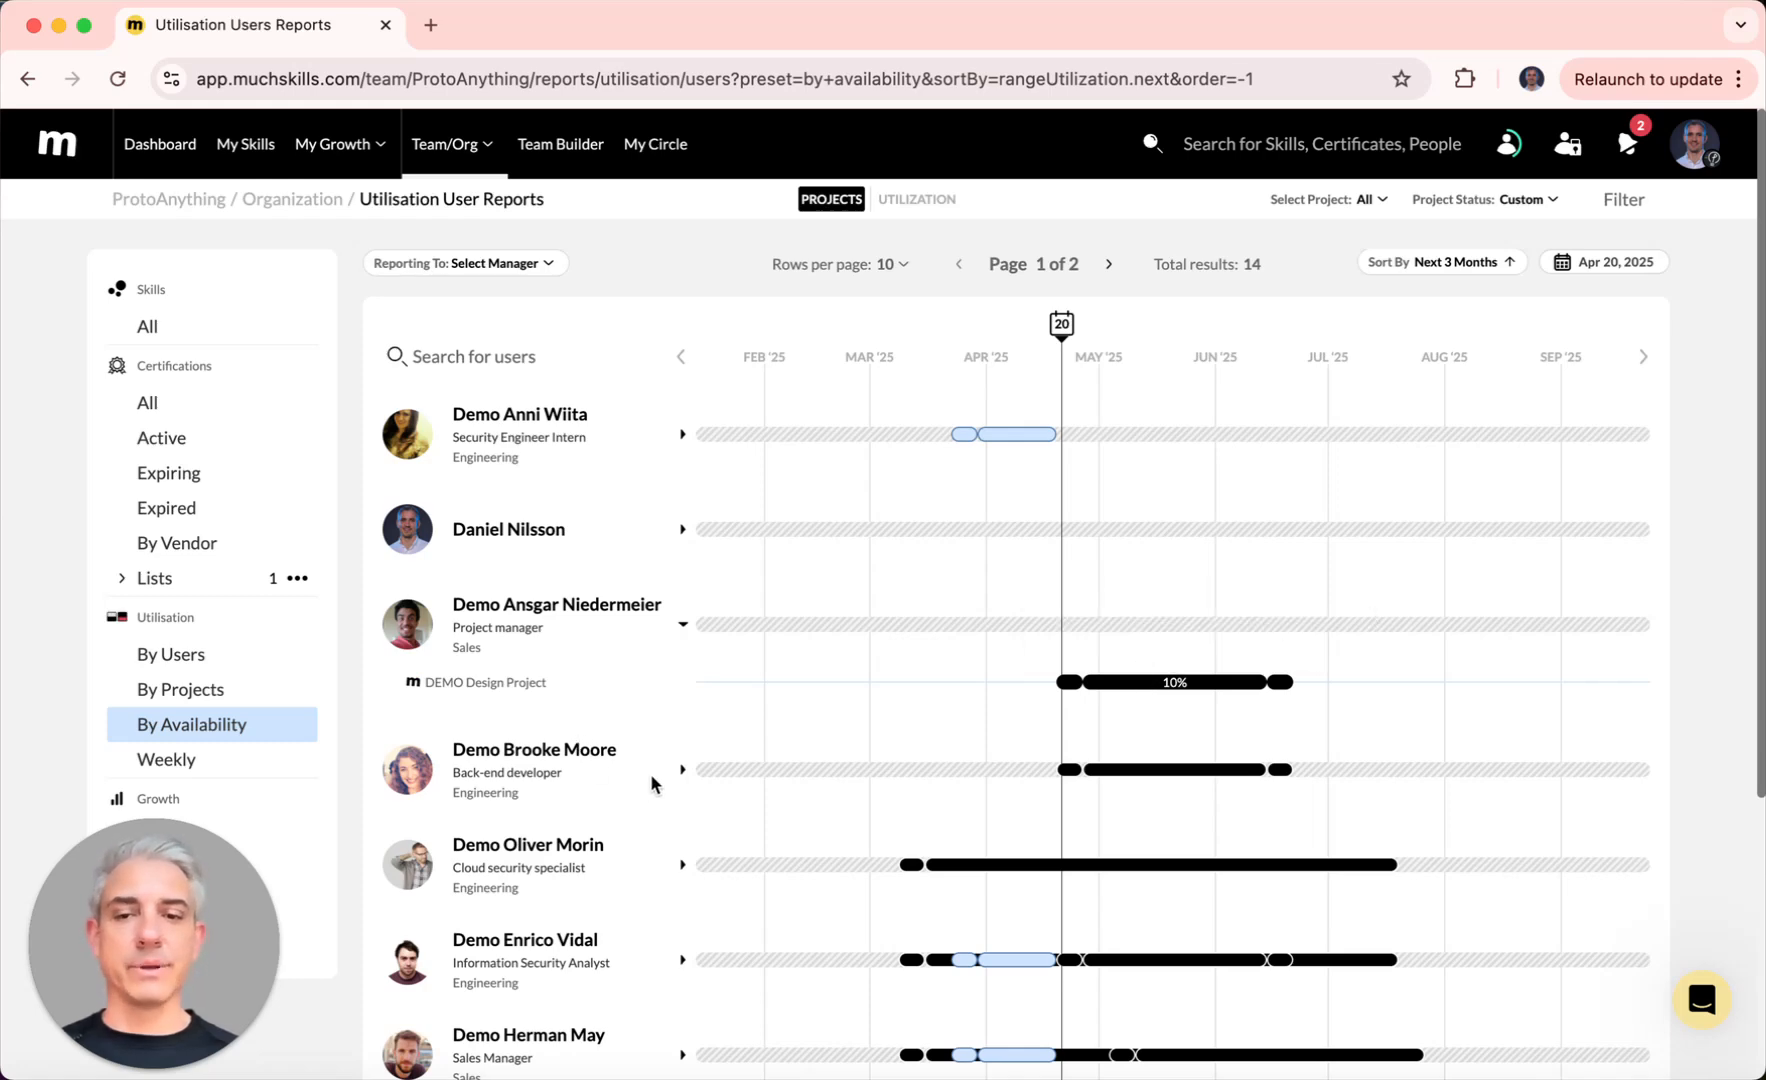
{"action": "left_click", "coordinate": [682, 769]}
{"action": "scroll", "coordinate": [680, 772], "scroll_direction": "down", "scroll_amount": 3}
{"action": "left_click", "coordinate": [682, 729]}
{"action": "scroll", "coordinate": [684, 733], "scroll_direction": "down", "scroll_amount": 5}
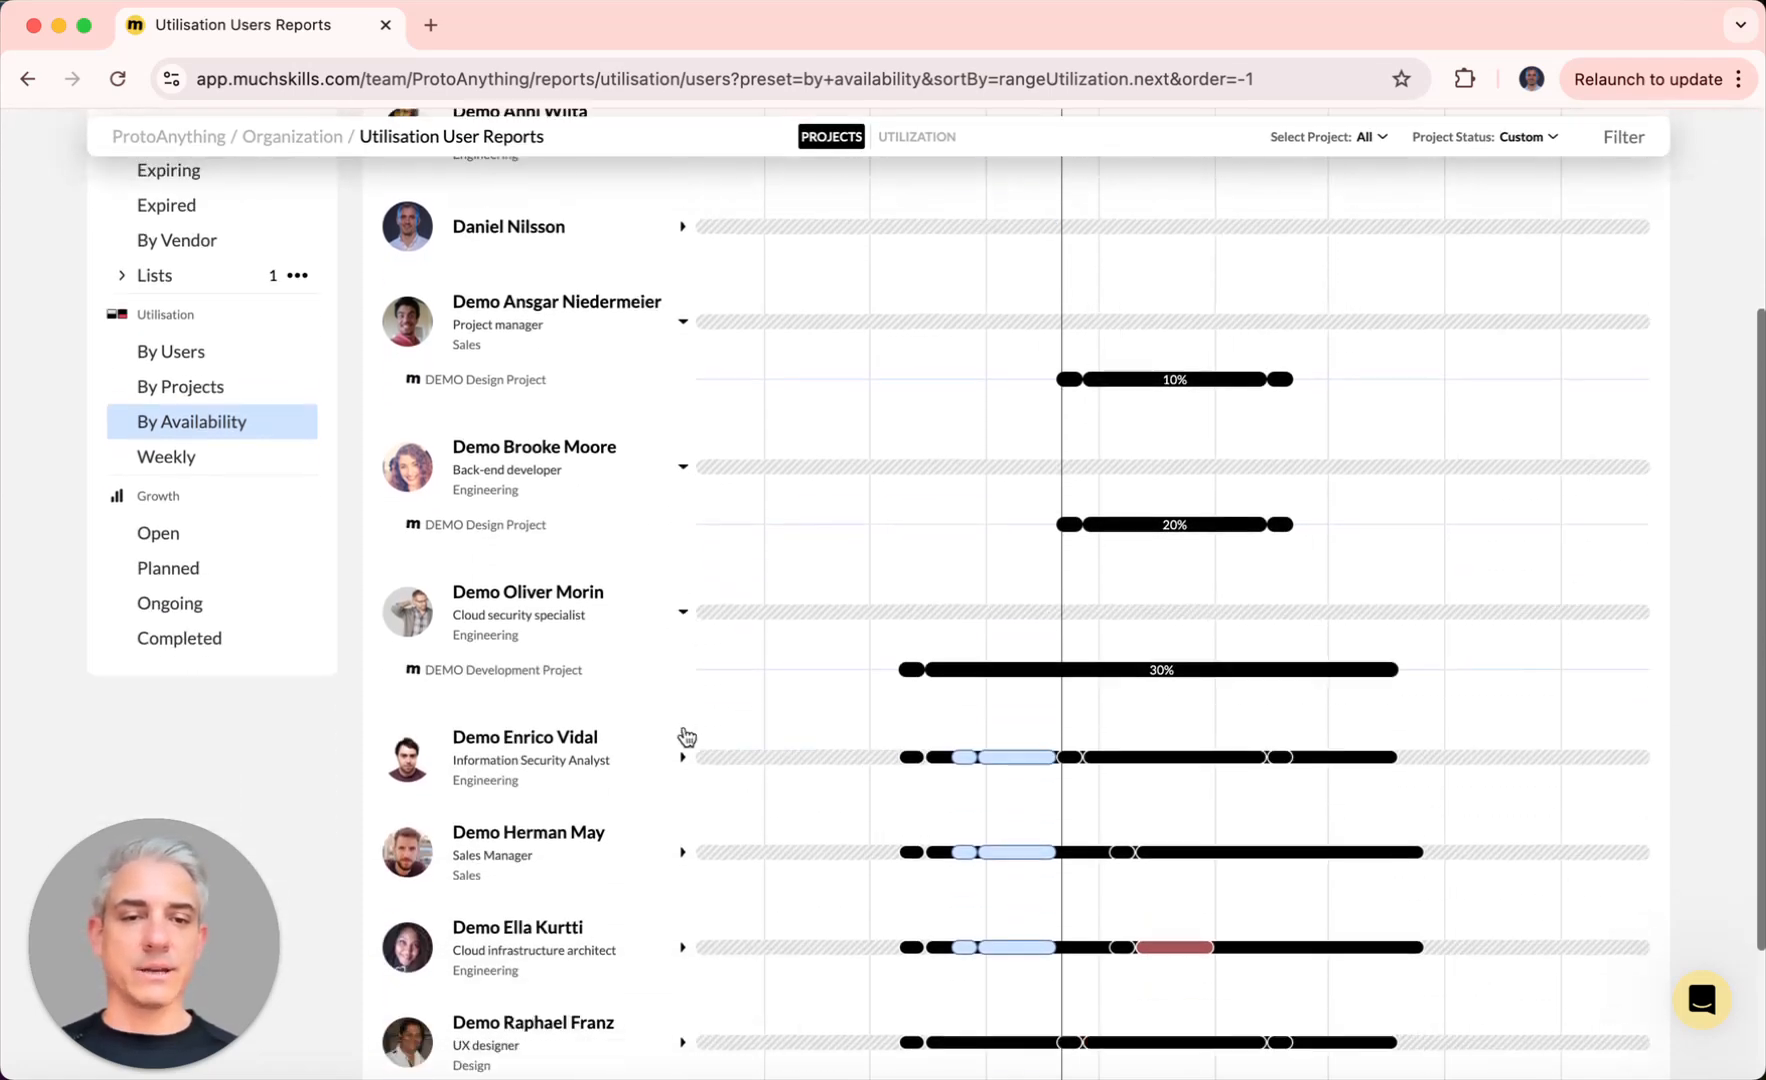
{"action": "left_click", "coordinate": [682, 576]}
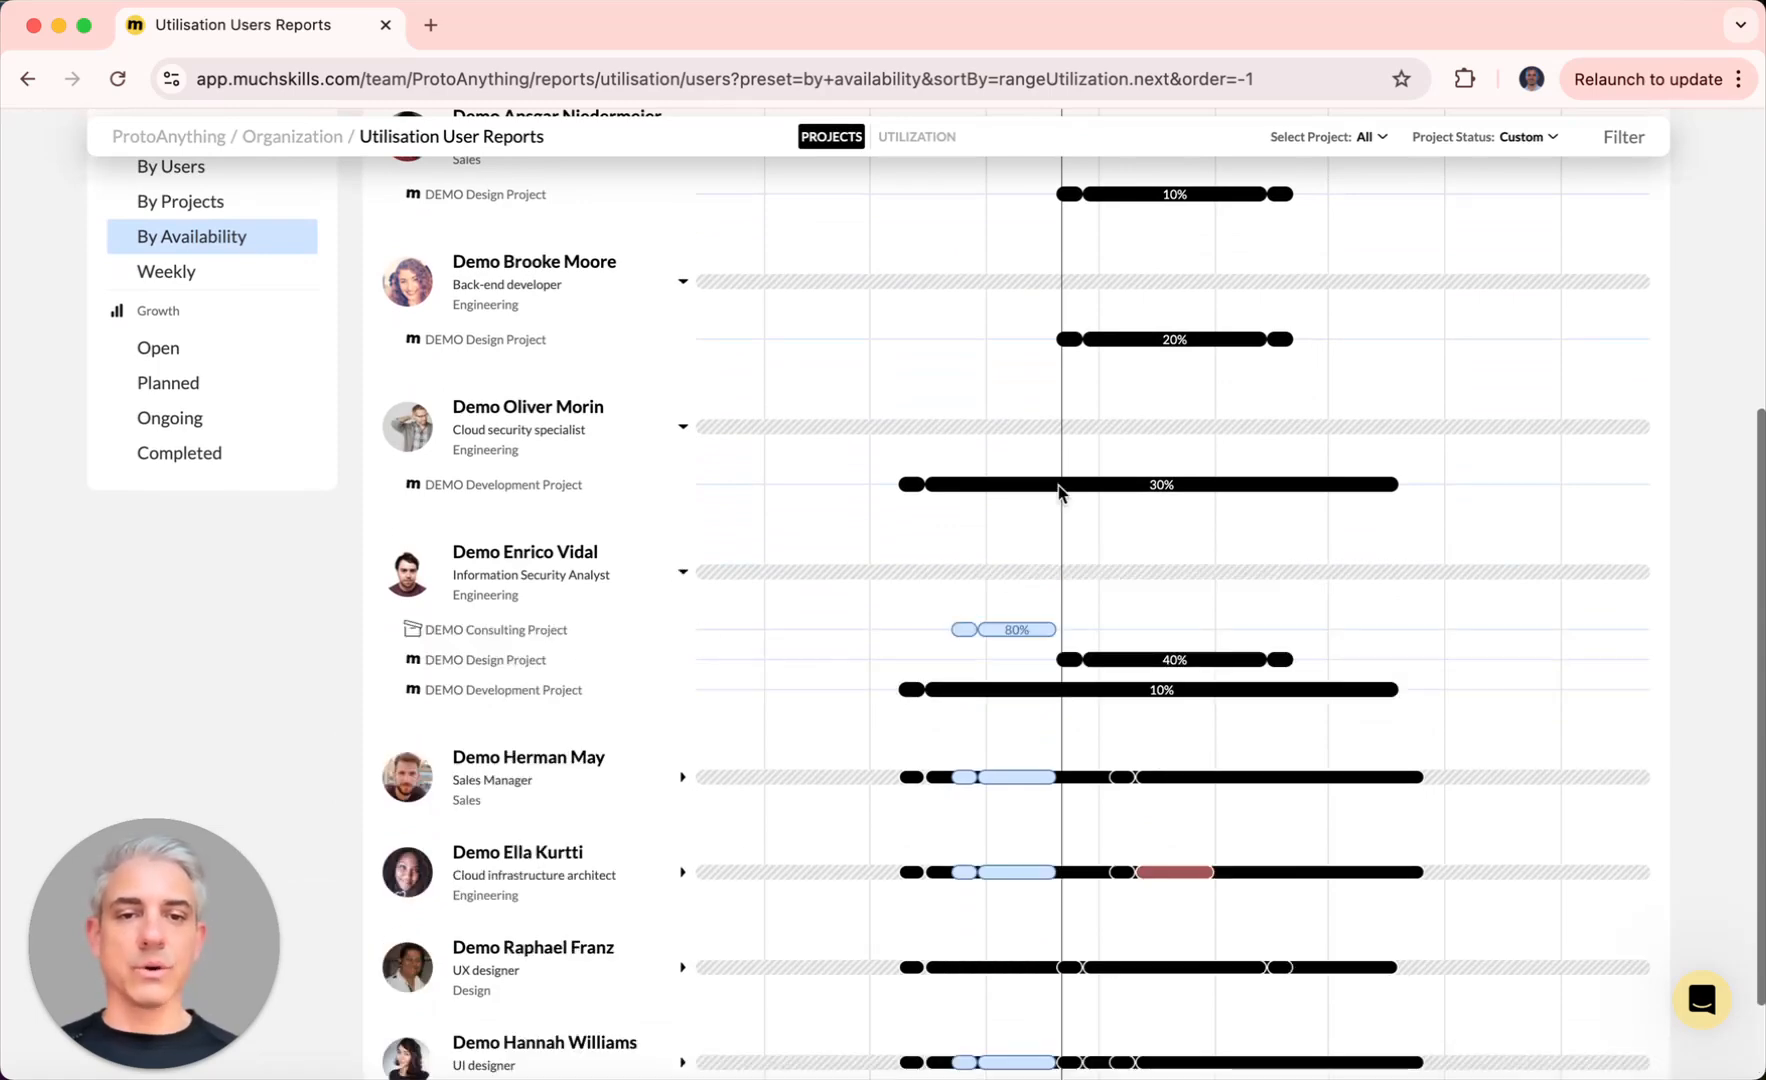
Step: Reverse the Next 3 Months sort order to view the least available employees first, and restore the most-available-first order
{"action": "scroll", "coordinate": [1221, 620], "scroll_direction": "up", "scroll_amount": 2}
{"action": "scroll", "coordinate": [1220, 620], "scroll_direction": "up", "scroll_amount": 4}
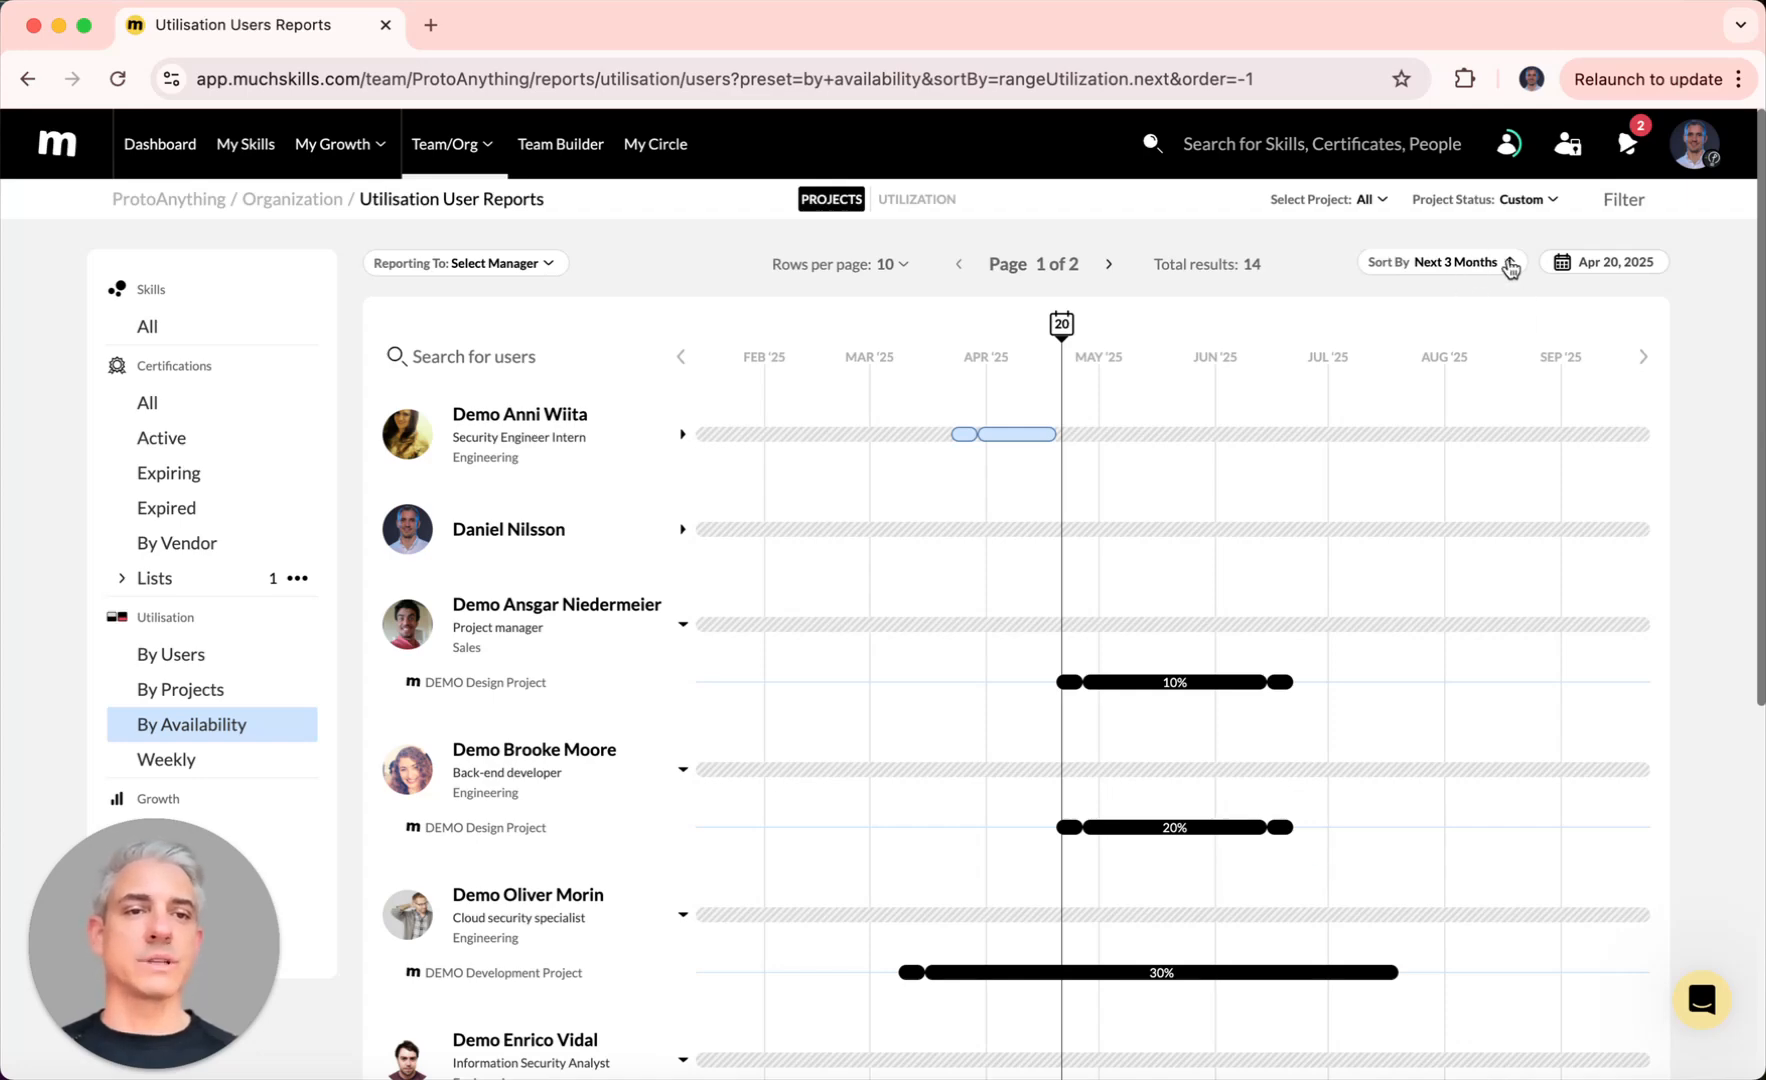
{"action": "left_click", "coordinate": [1509, 264]}
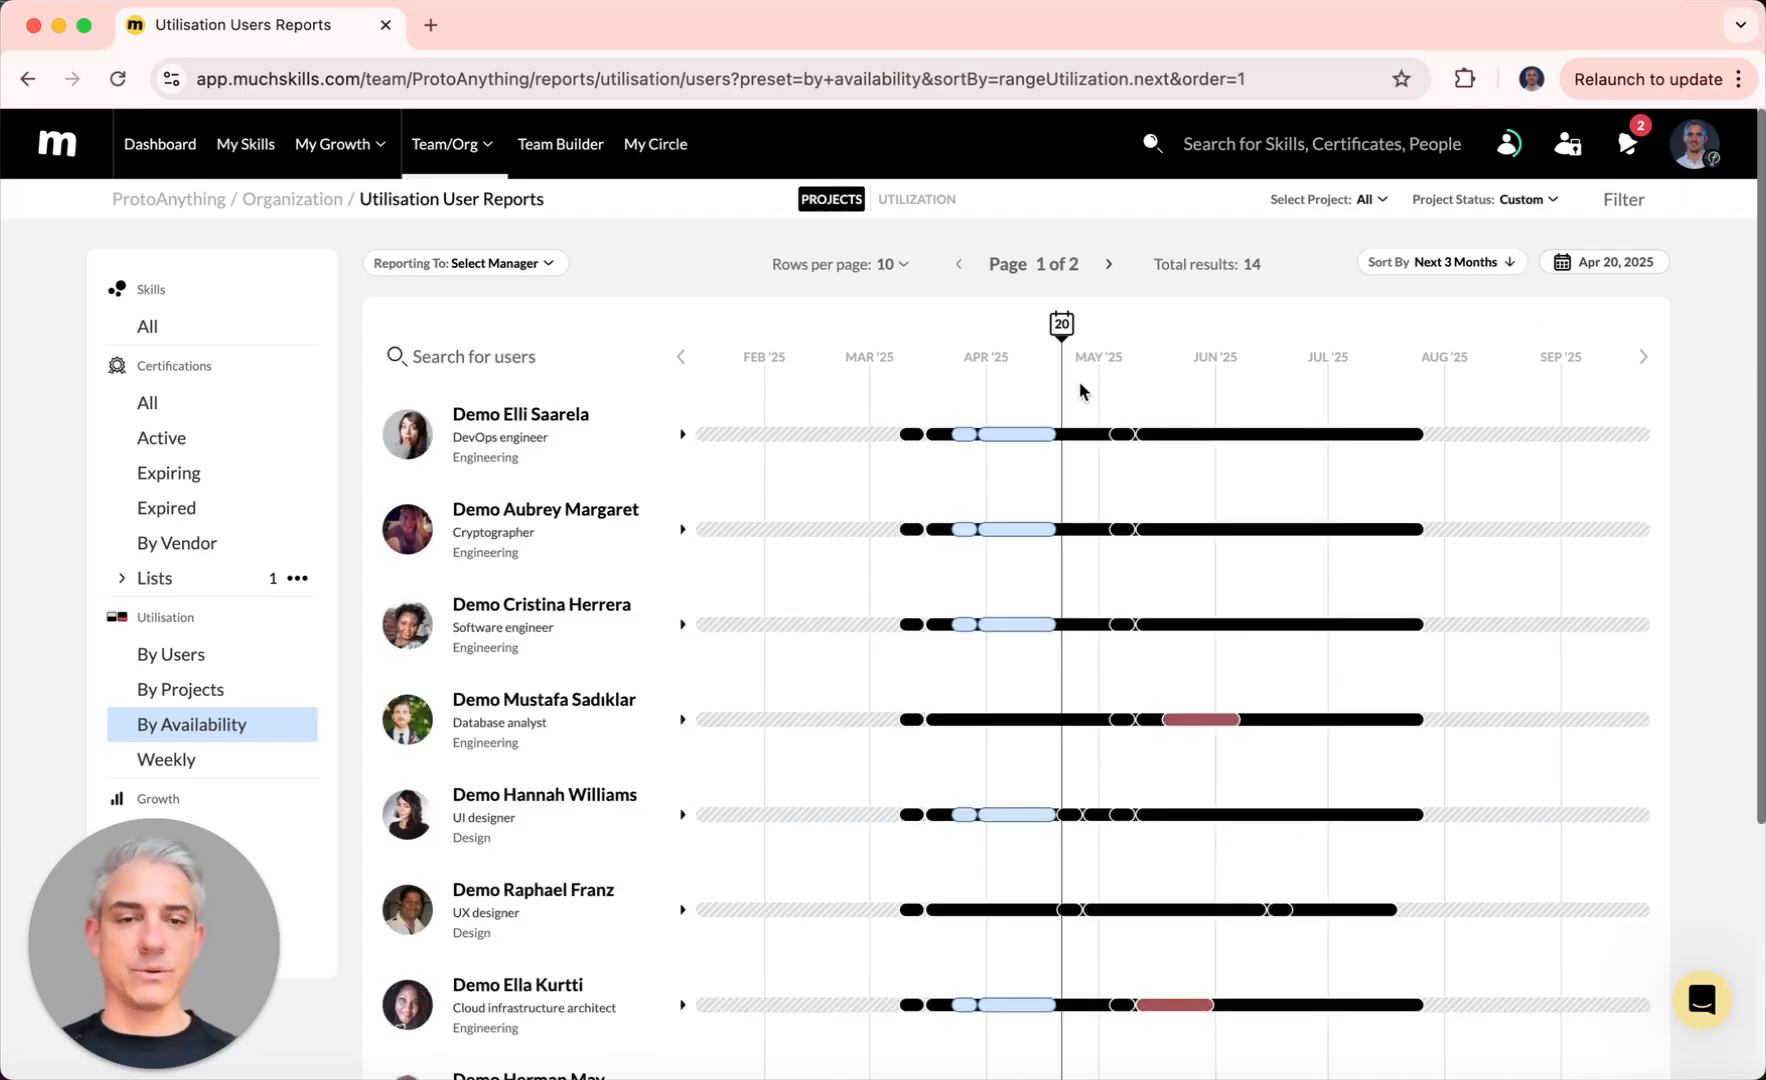
{"action": "left_click", "coordinate": [1510, 266]}
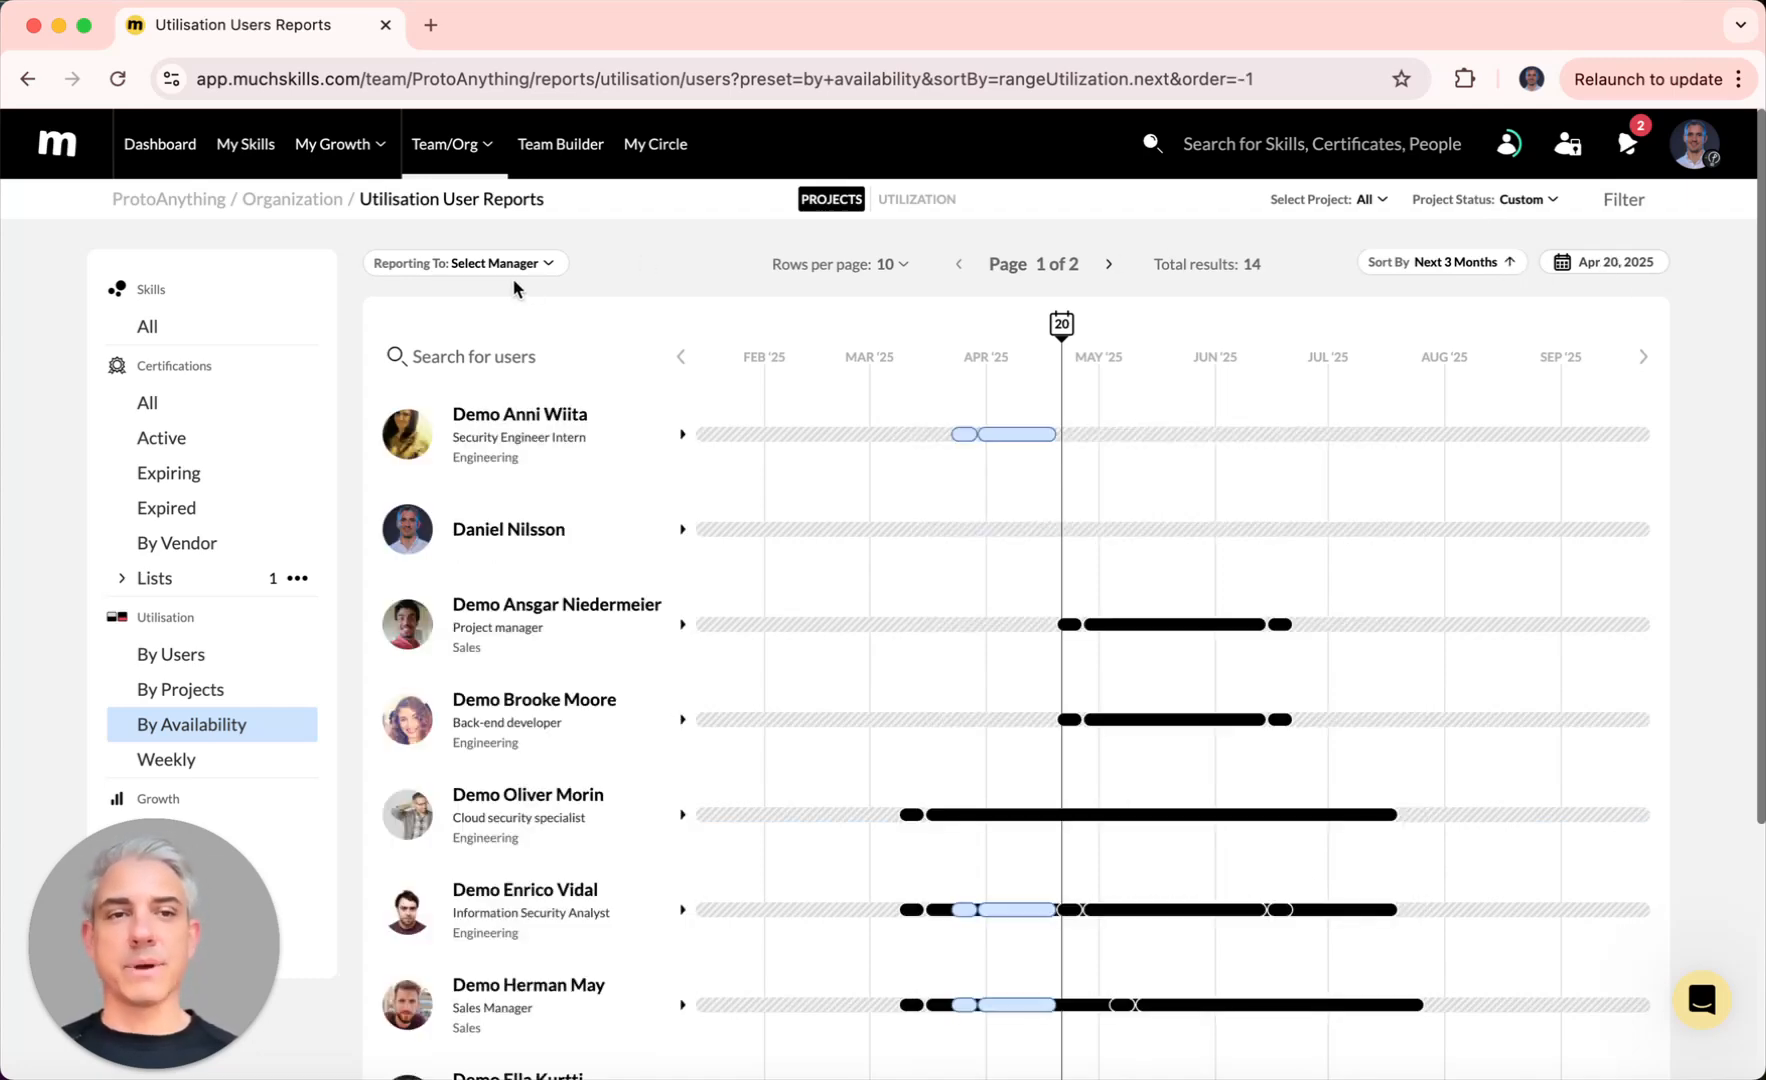
Step: Open the weekly utilisation report and examine the employees' week-by-week load, including the cryptographer's overbooked weeks
{"action": "left_click", "coordinate": [166, 760]}
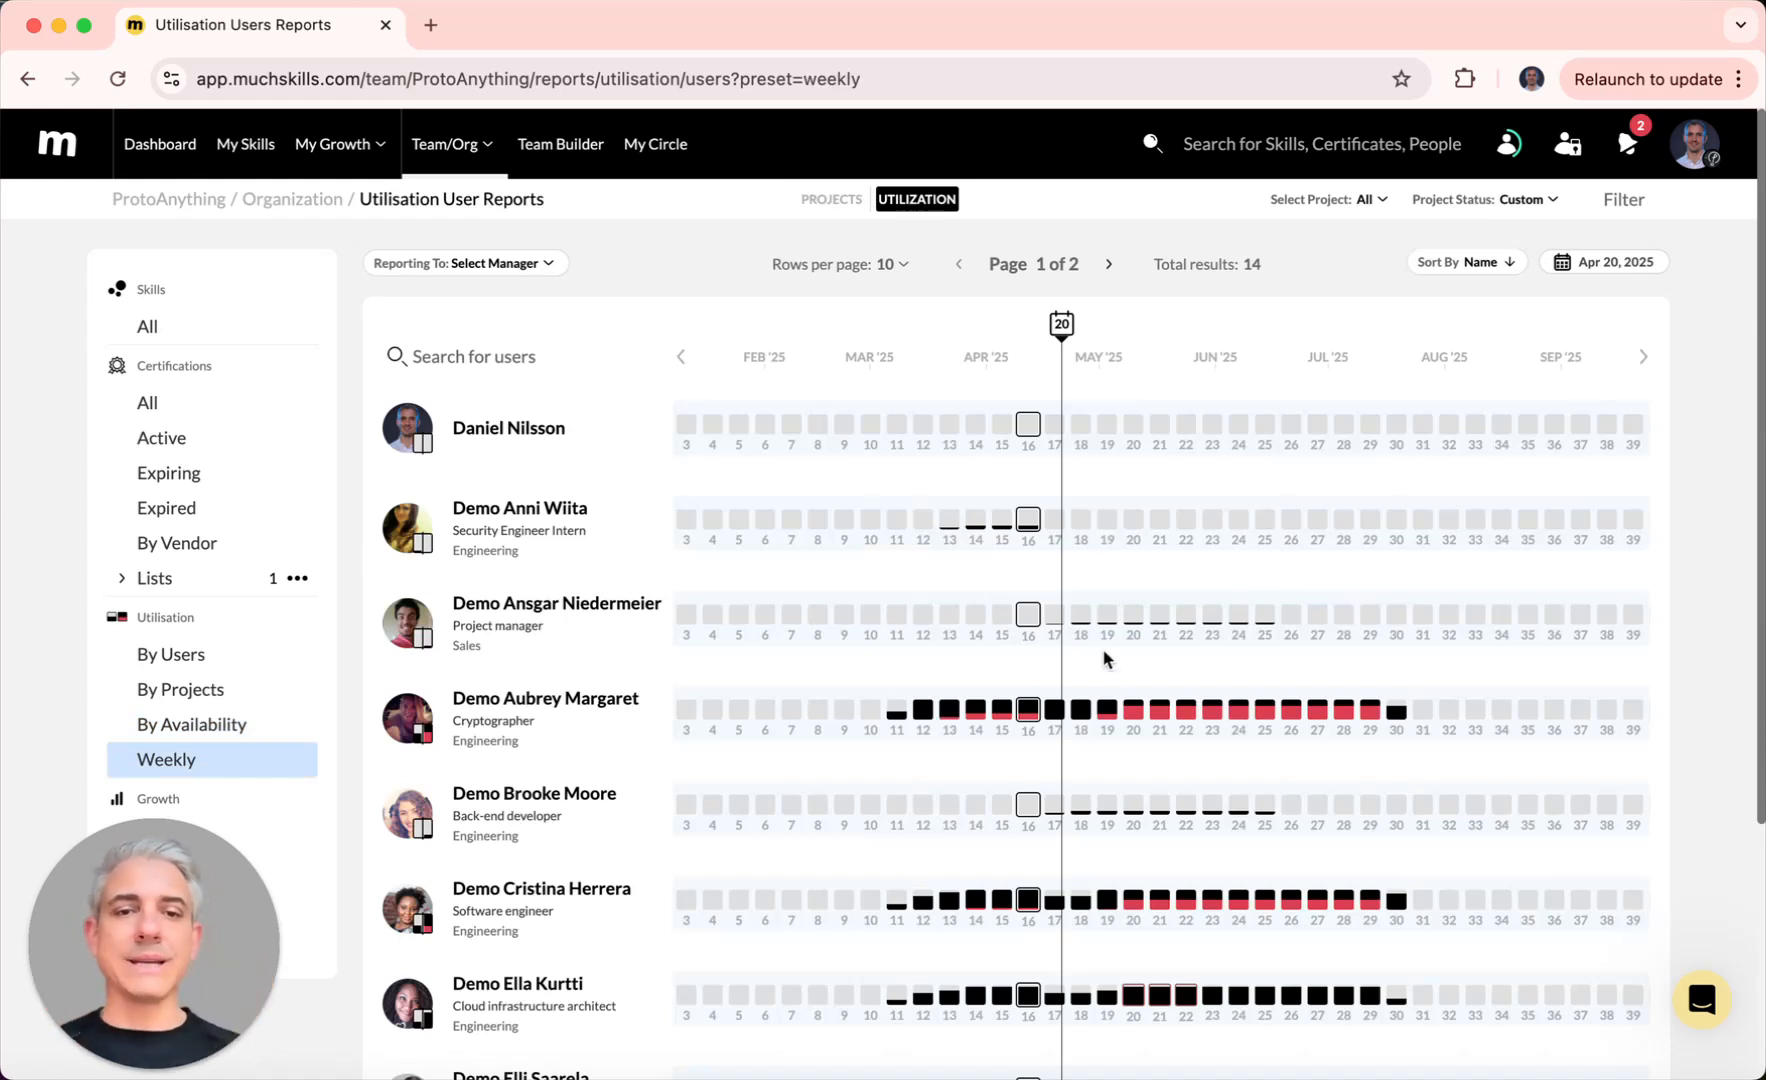
{"action": "scroll", "coordinate": [1106, 700], "scroll_direction": "down", "scroll_amount": 3}
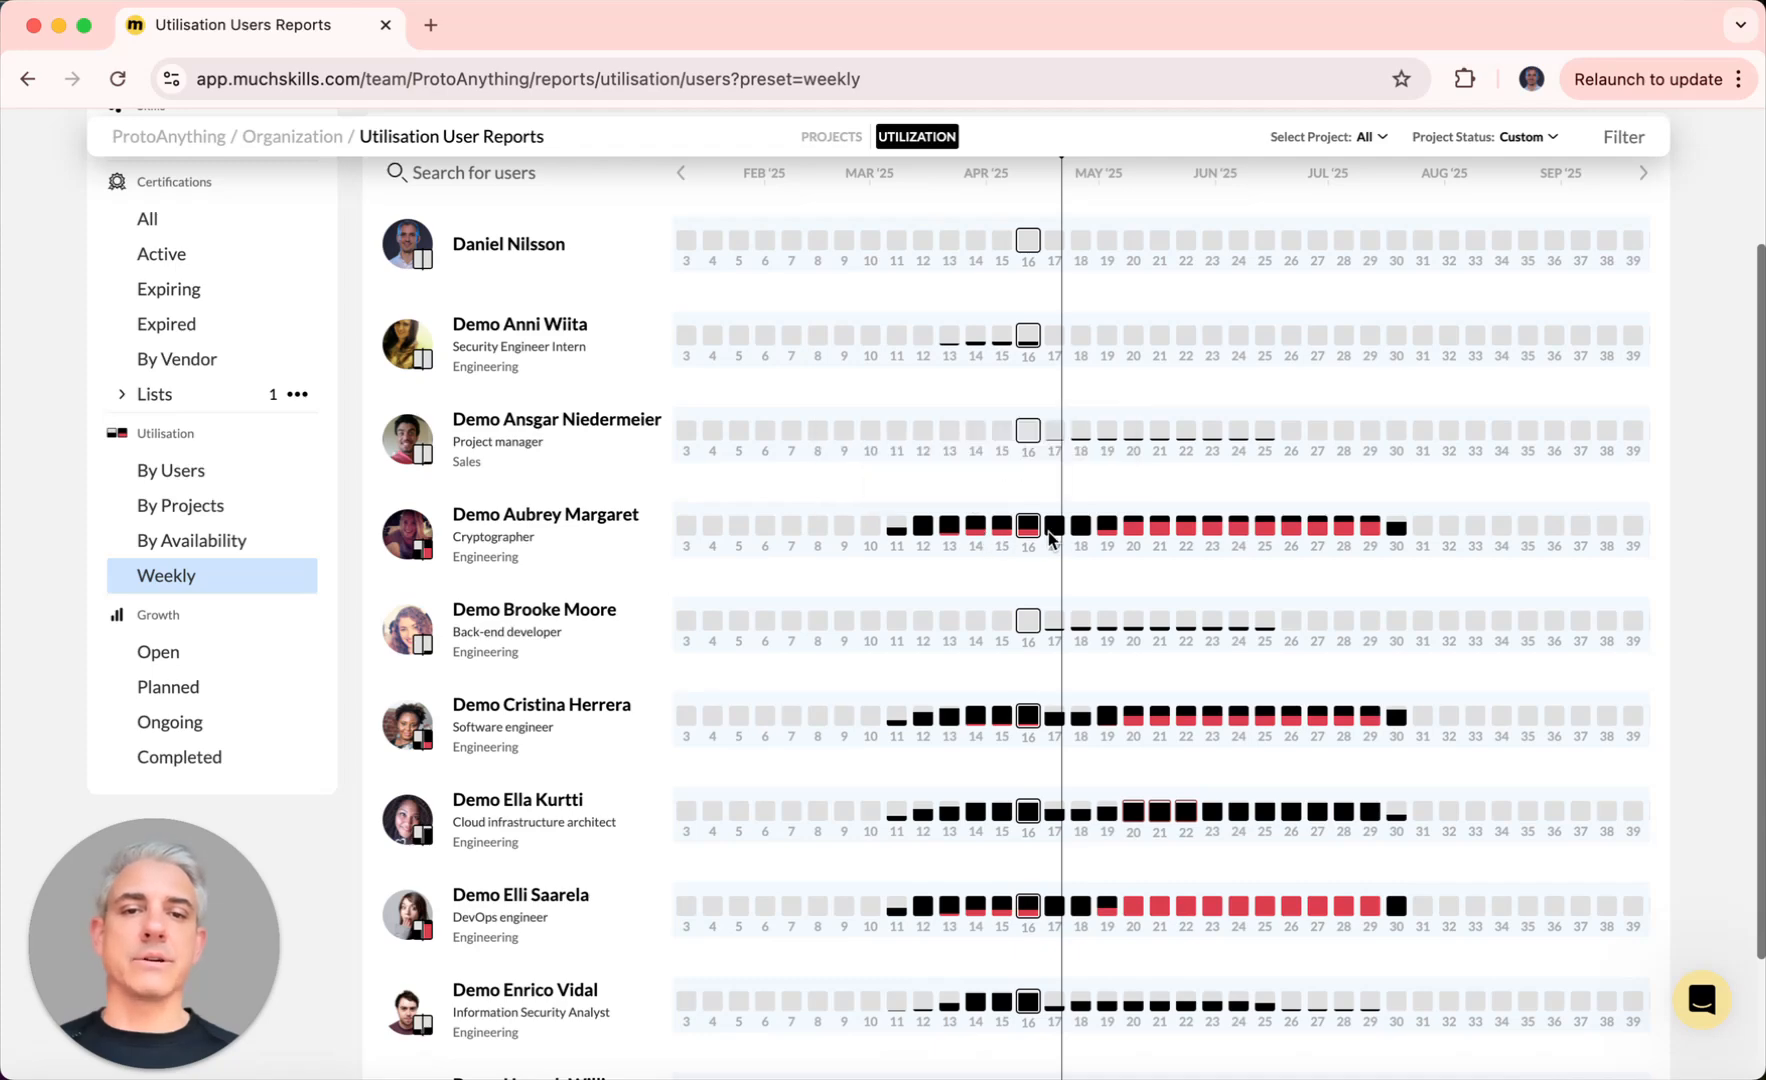
{"action": "mouse_move", "coordinate": [1062, 533]}
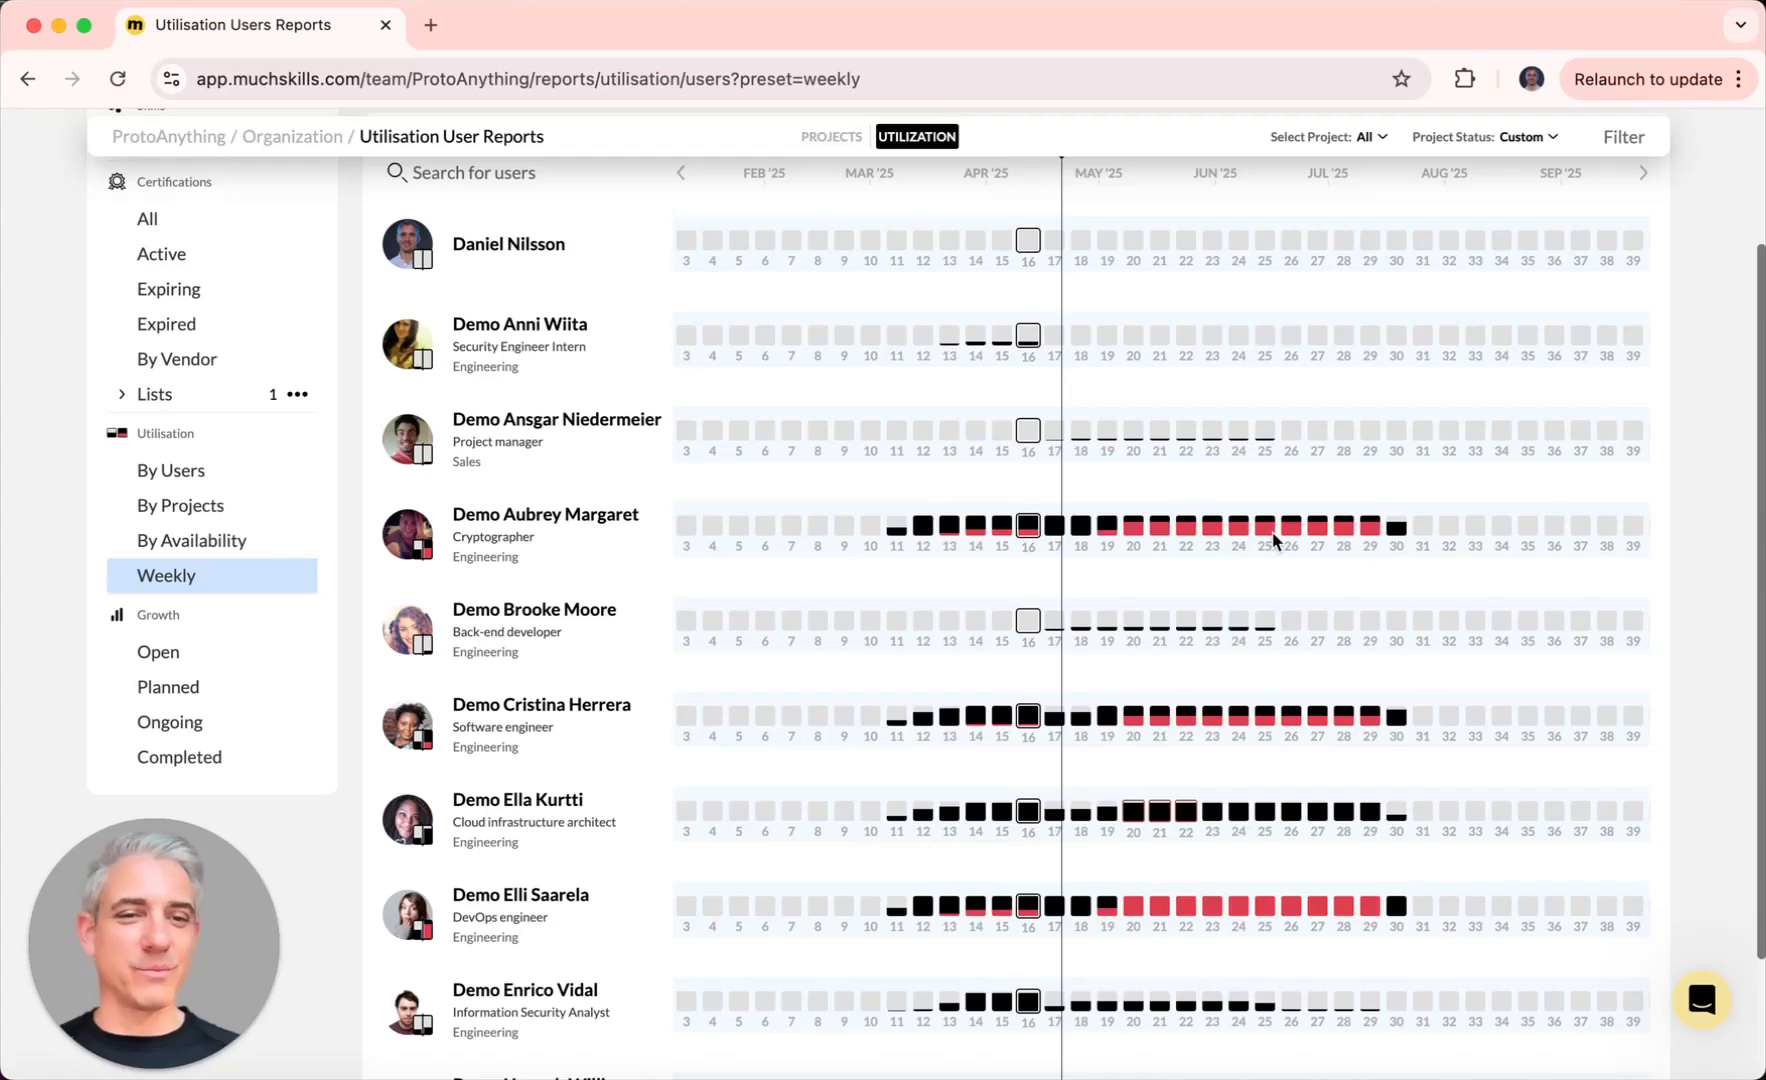
{"action": "scroll", "coordinate": [1186, 788], "scroll_direction": "down", "scroll_amount": 3}
{"action": "scroll", "coordinate": [1186, 788], "scroll_direction": "up", "scroll_amount": 6}
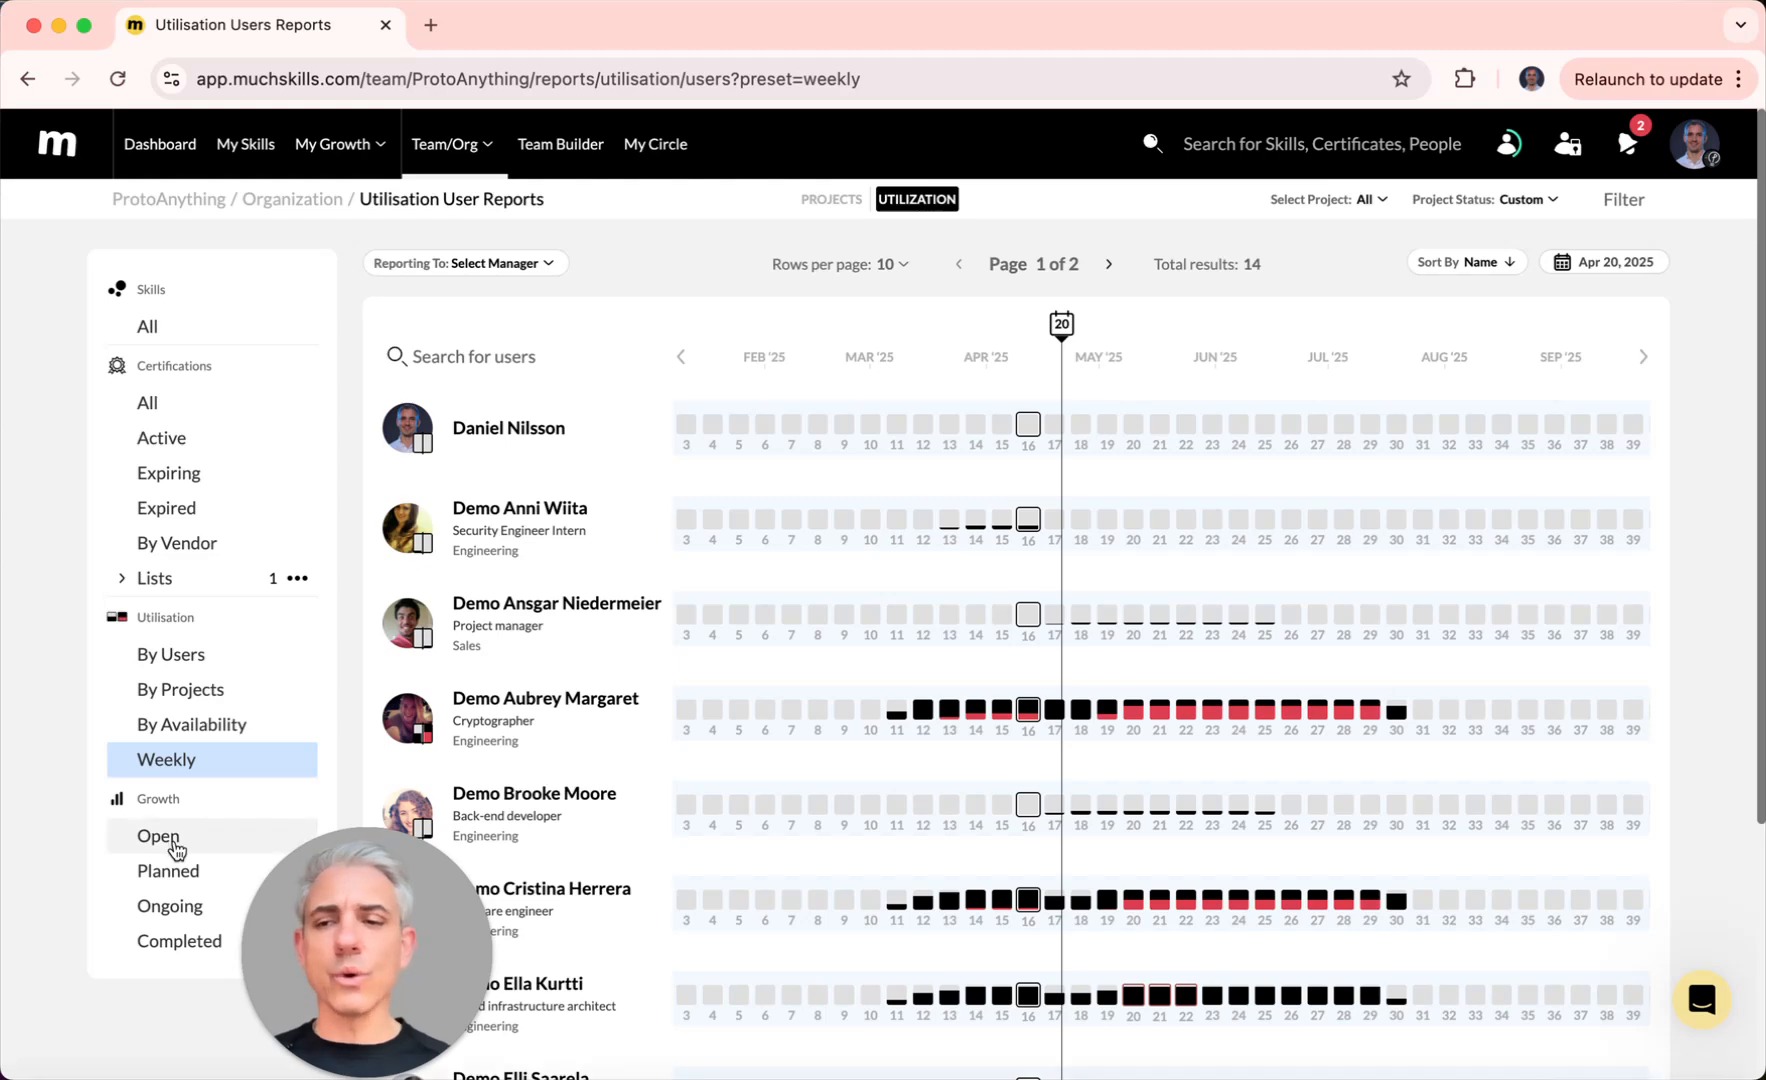
Step: Open the growth report of open goals, highlight the total results, and browse the goals at 100 rows per page
{"action": "left_click", "coordinate": [160, 835]}
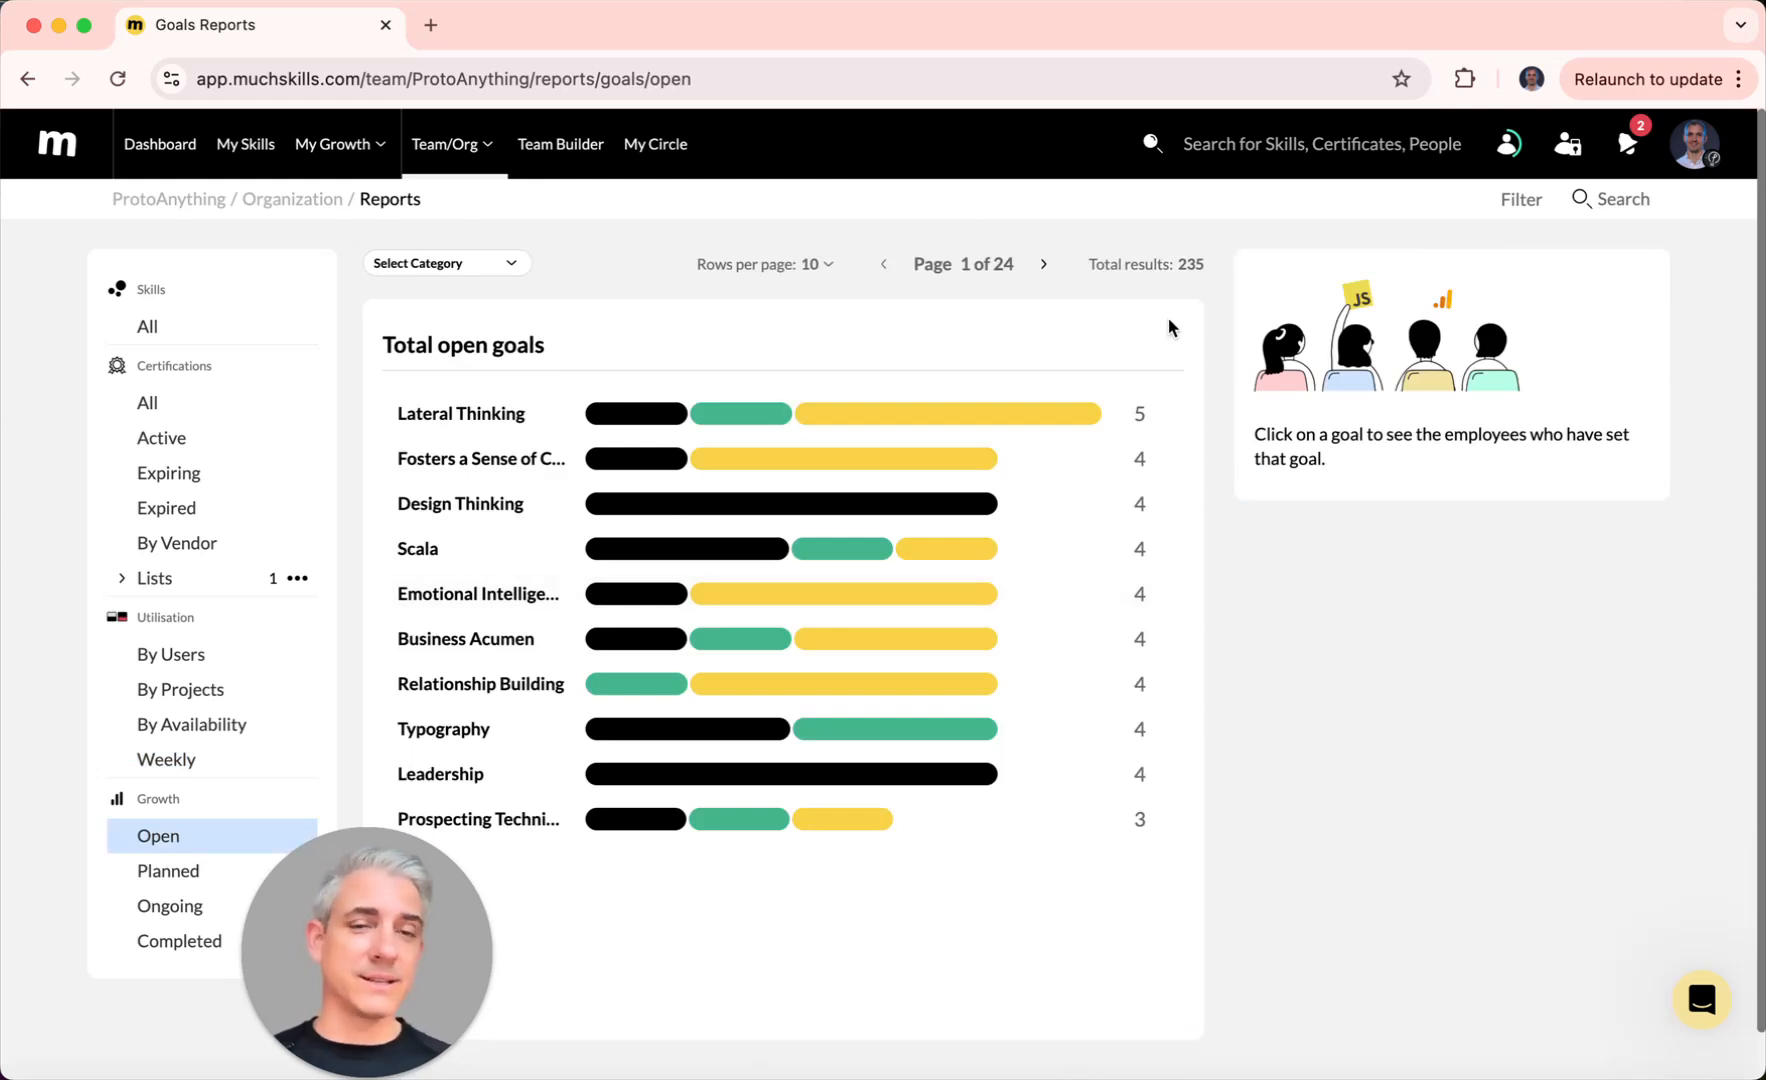
{"action": "left_click_drag", "start_coordinate": [1206, 264], "coordinate": [1177, 263]}
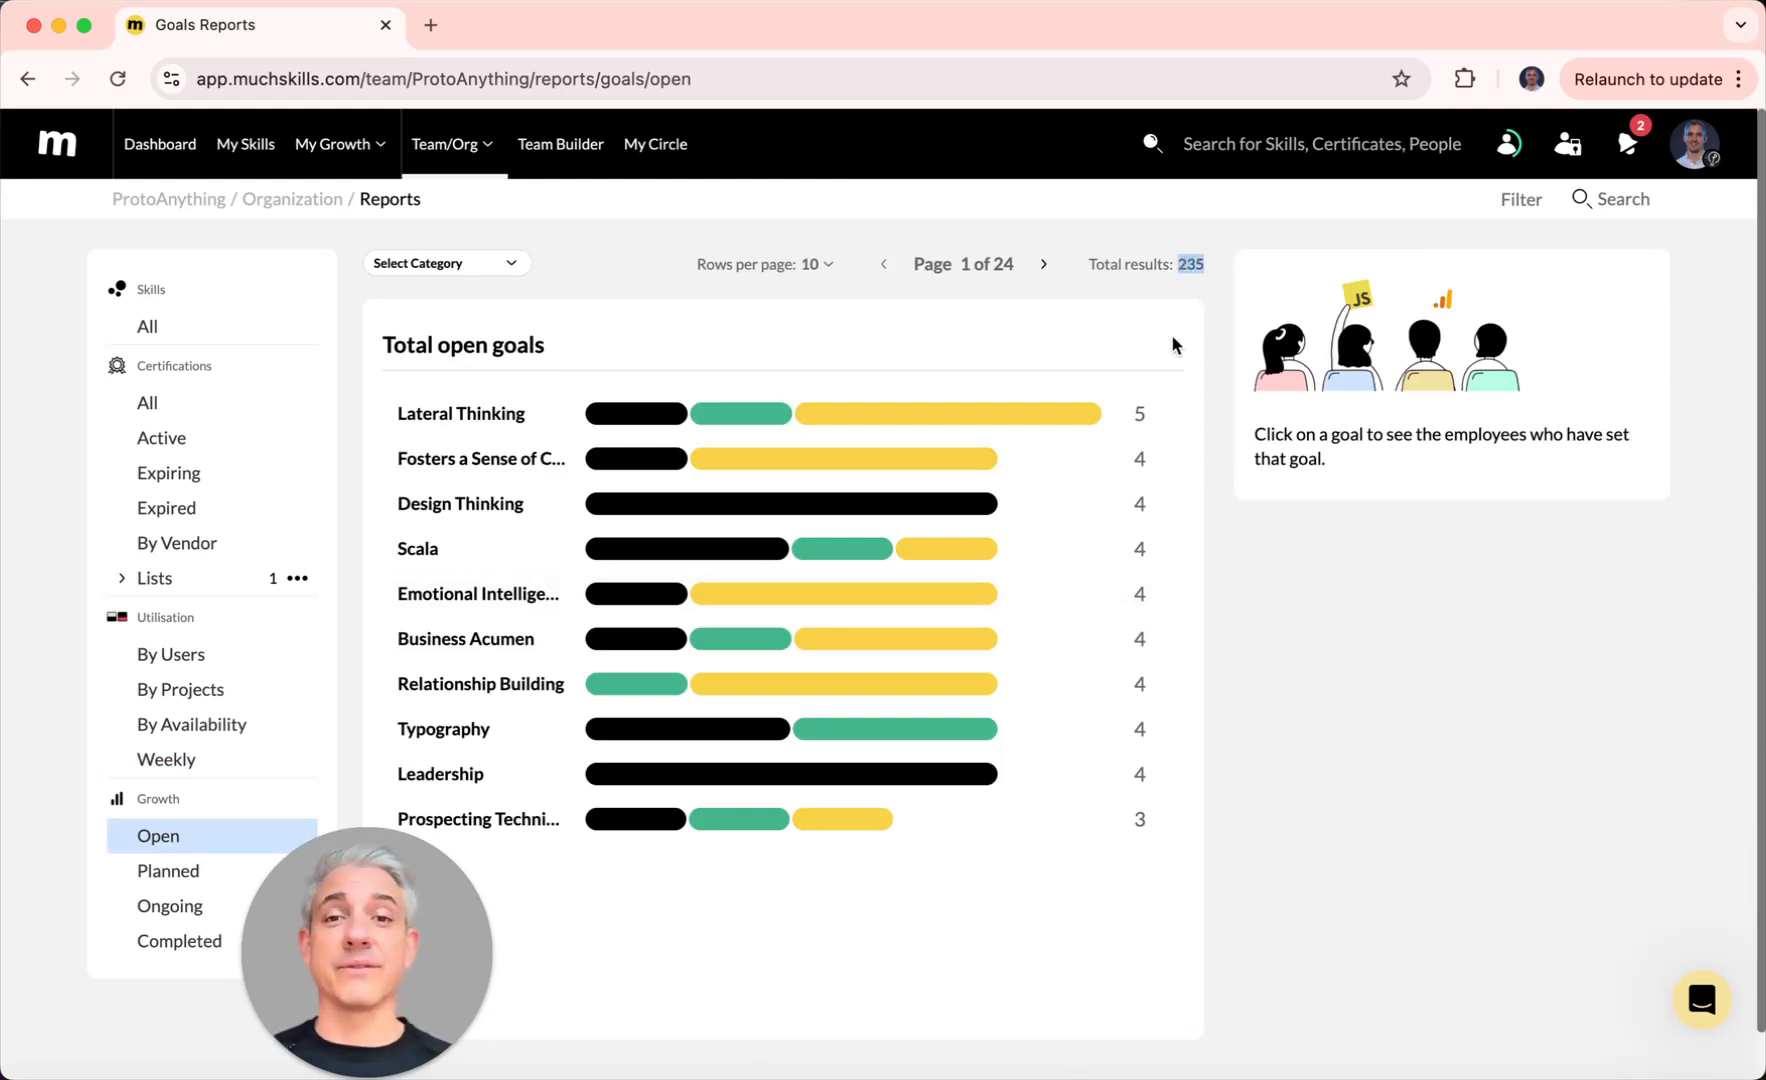
{"action": "left_click", "coordinate": [820, 266]}
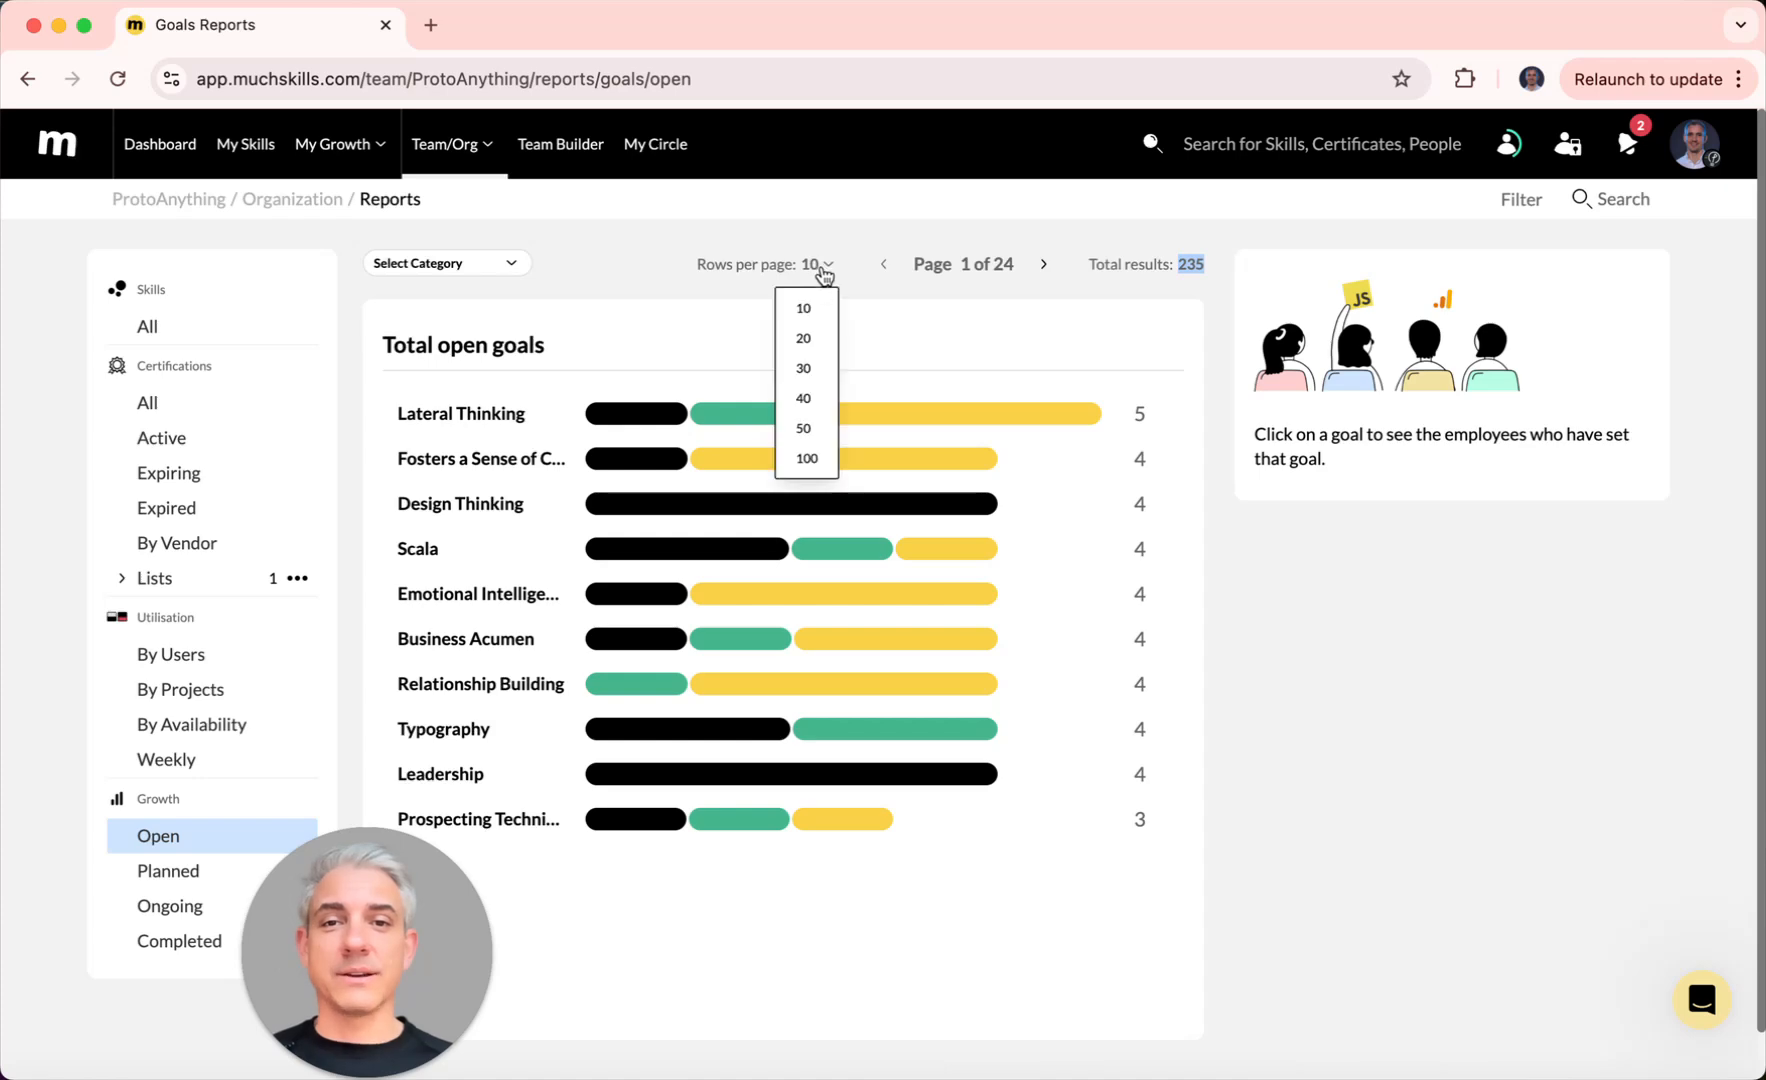
{"action": "left_click", "coordinate": [809, 458]}
{"action": "scroll", "coordinate": [822, 700], "scroll_direction": "down", "scroll_amount": 15}
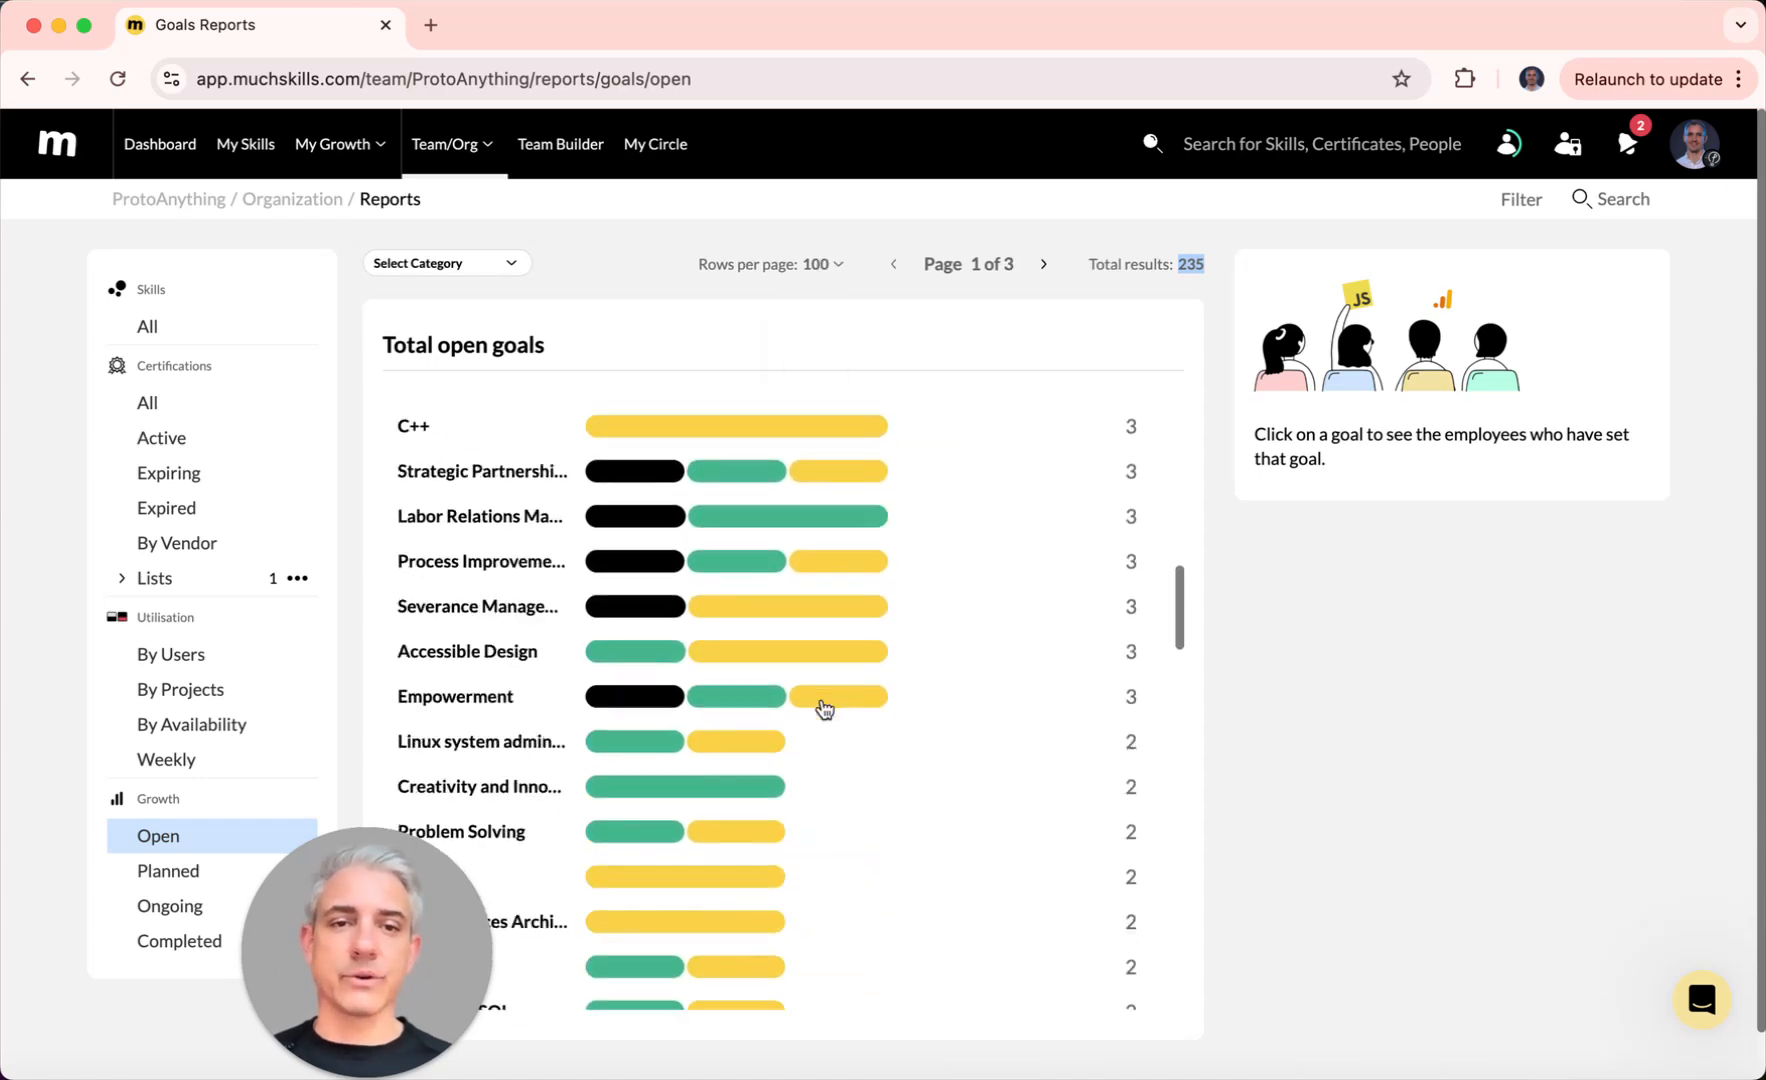
{"action": "scroll", "coordinate": [823, 709], "scroll_direction": "up", "scroll_amount": 15}
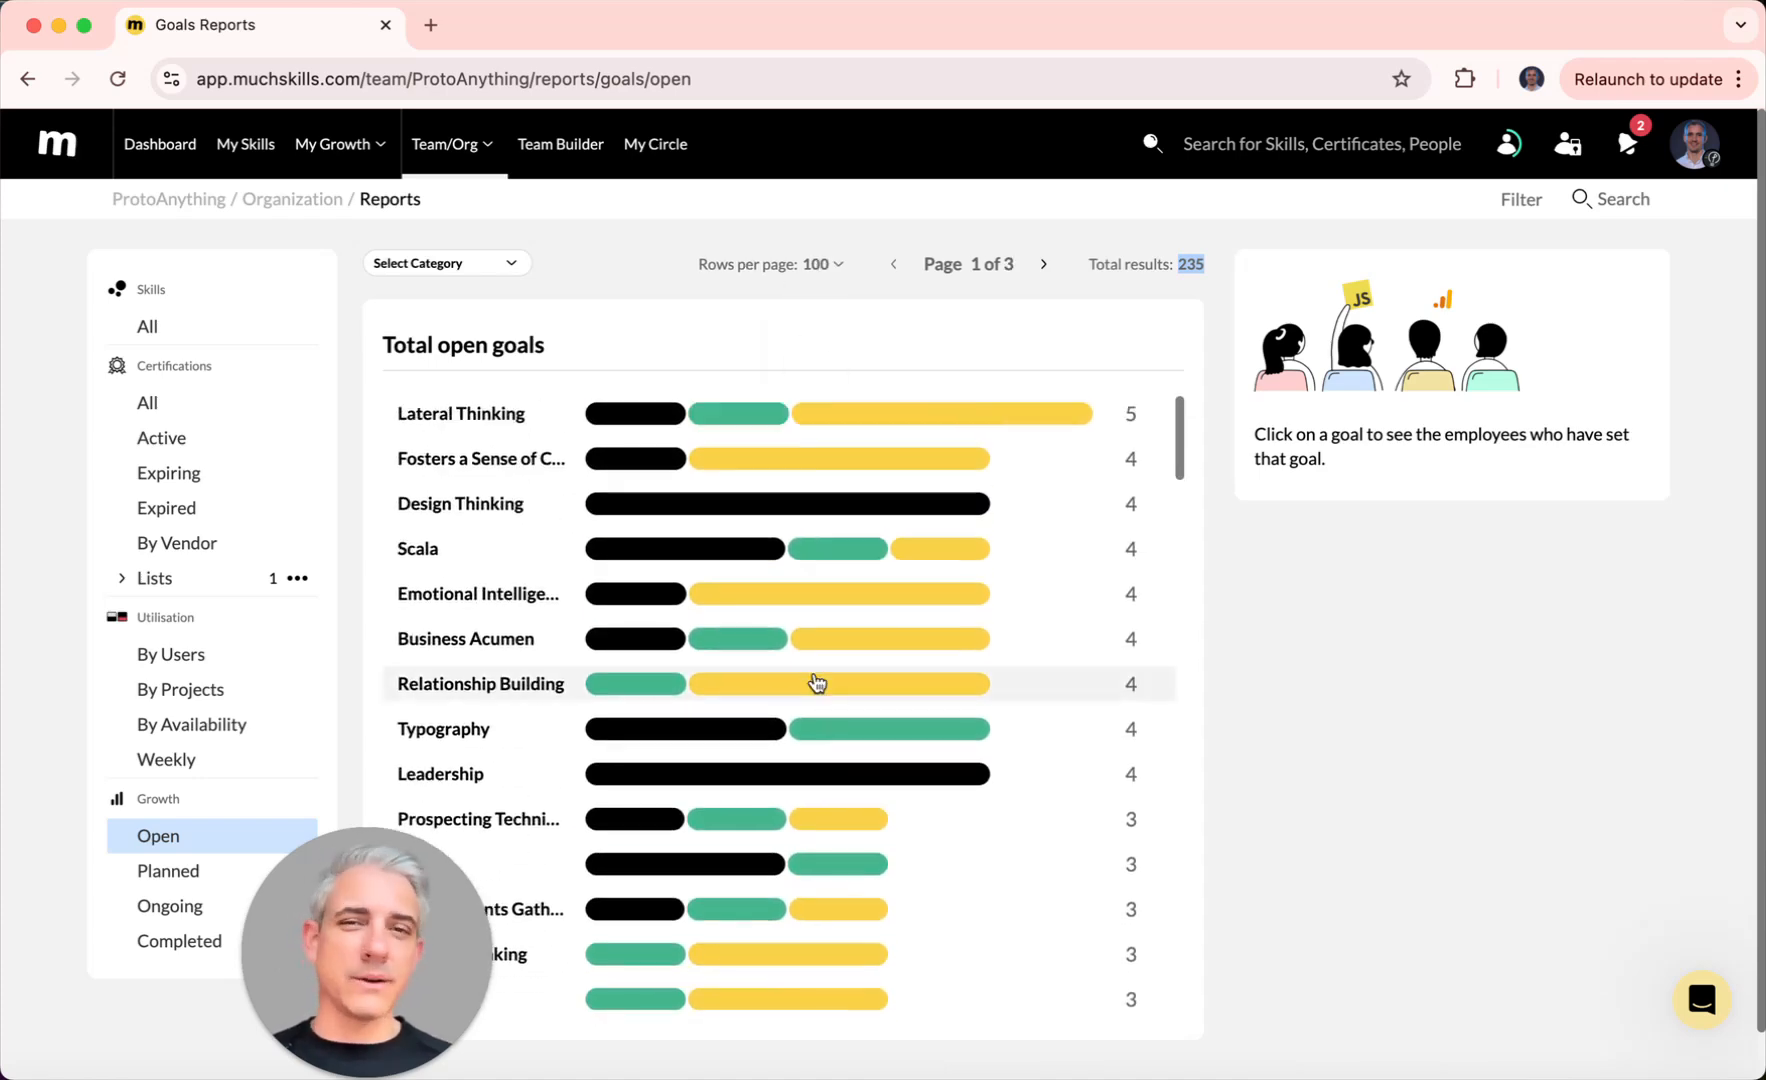
Step: Compare the Lateral Thinking open goal with the all-skills report, and examine the goal's upskilling members and skill-level breakdown
{"action": "left_click", "coordinate": [532, 420]}
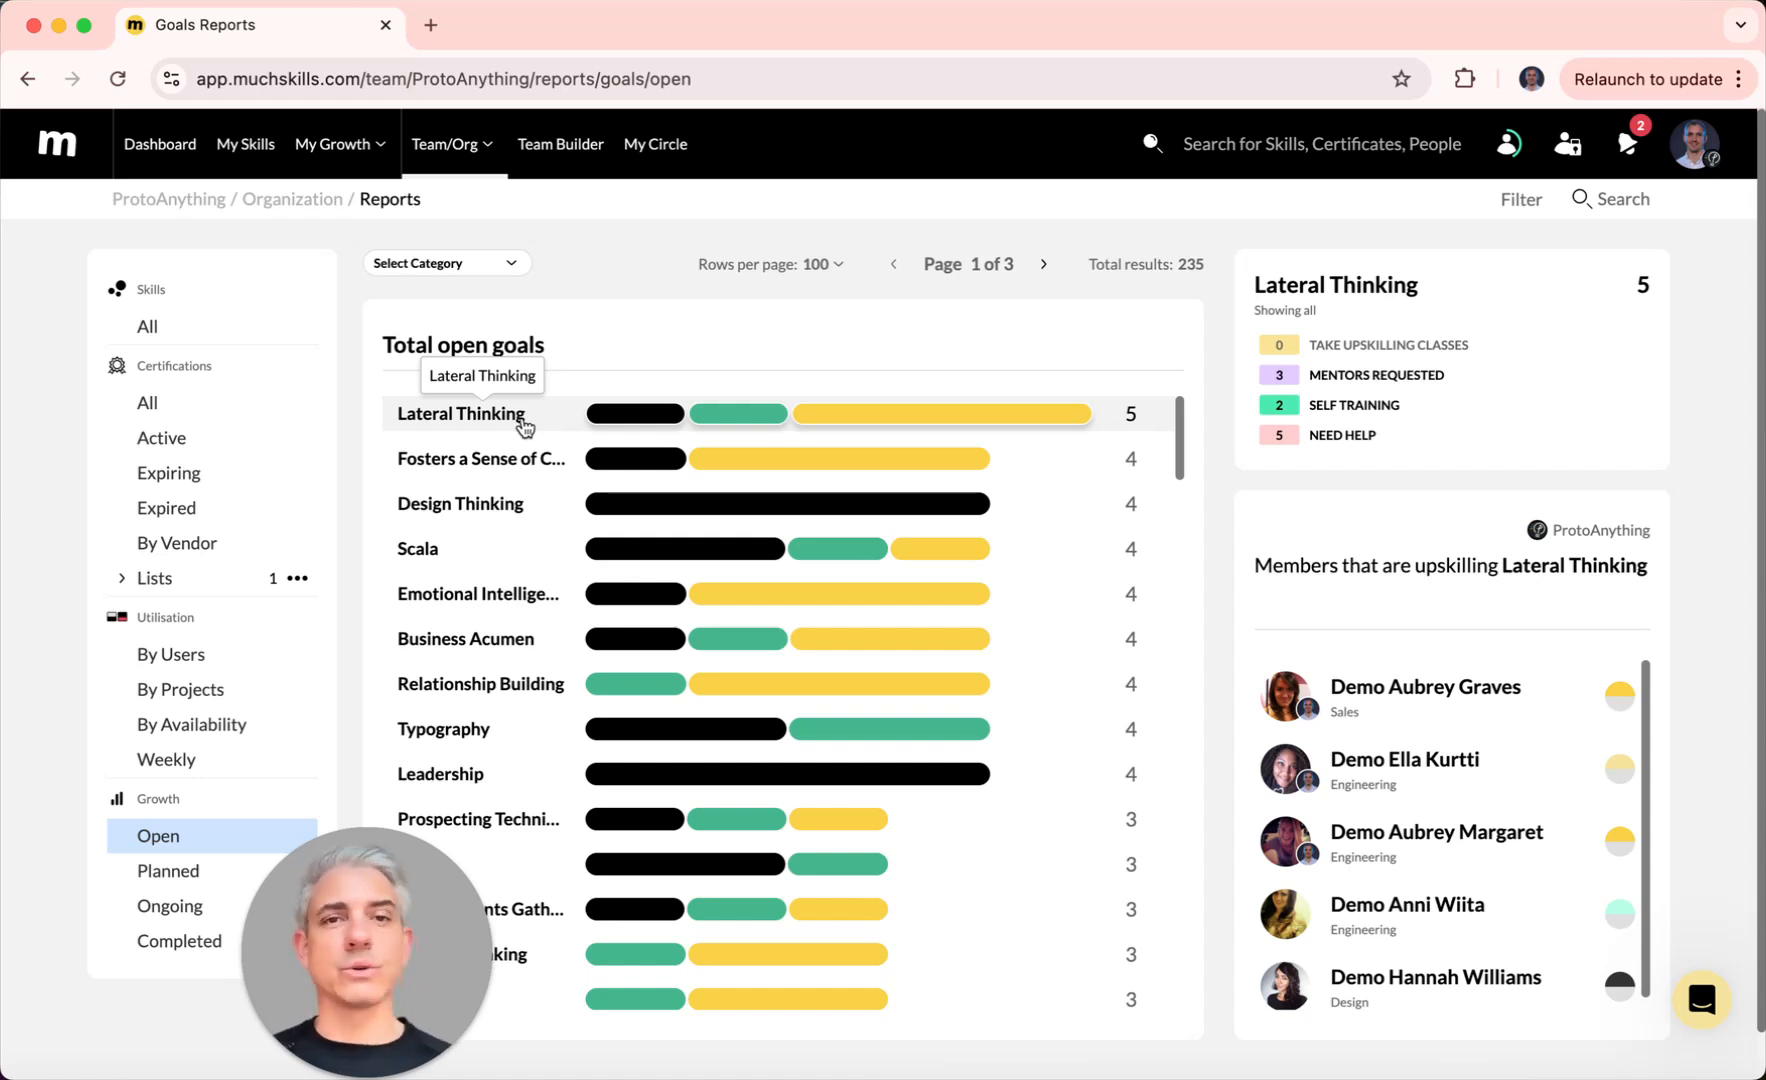
{"action": "left_click", "coordinate": [152, 322]}
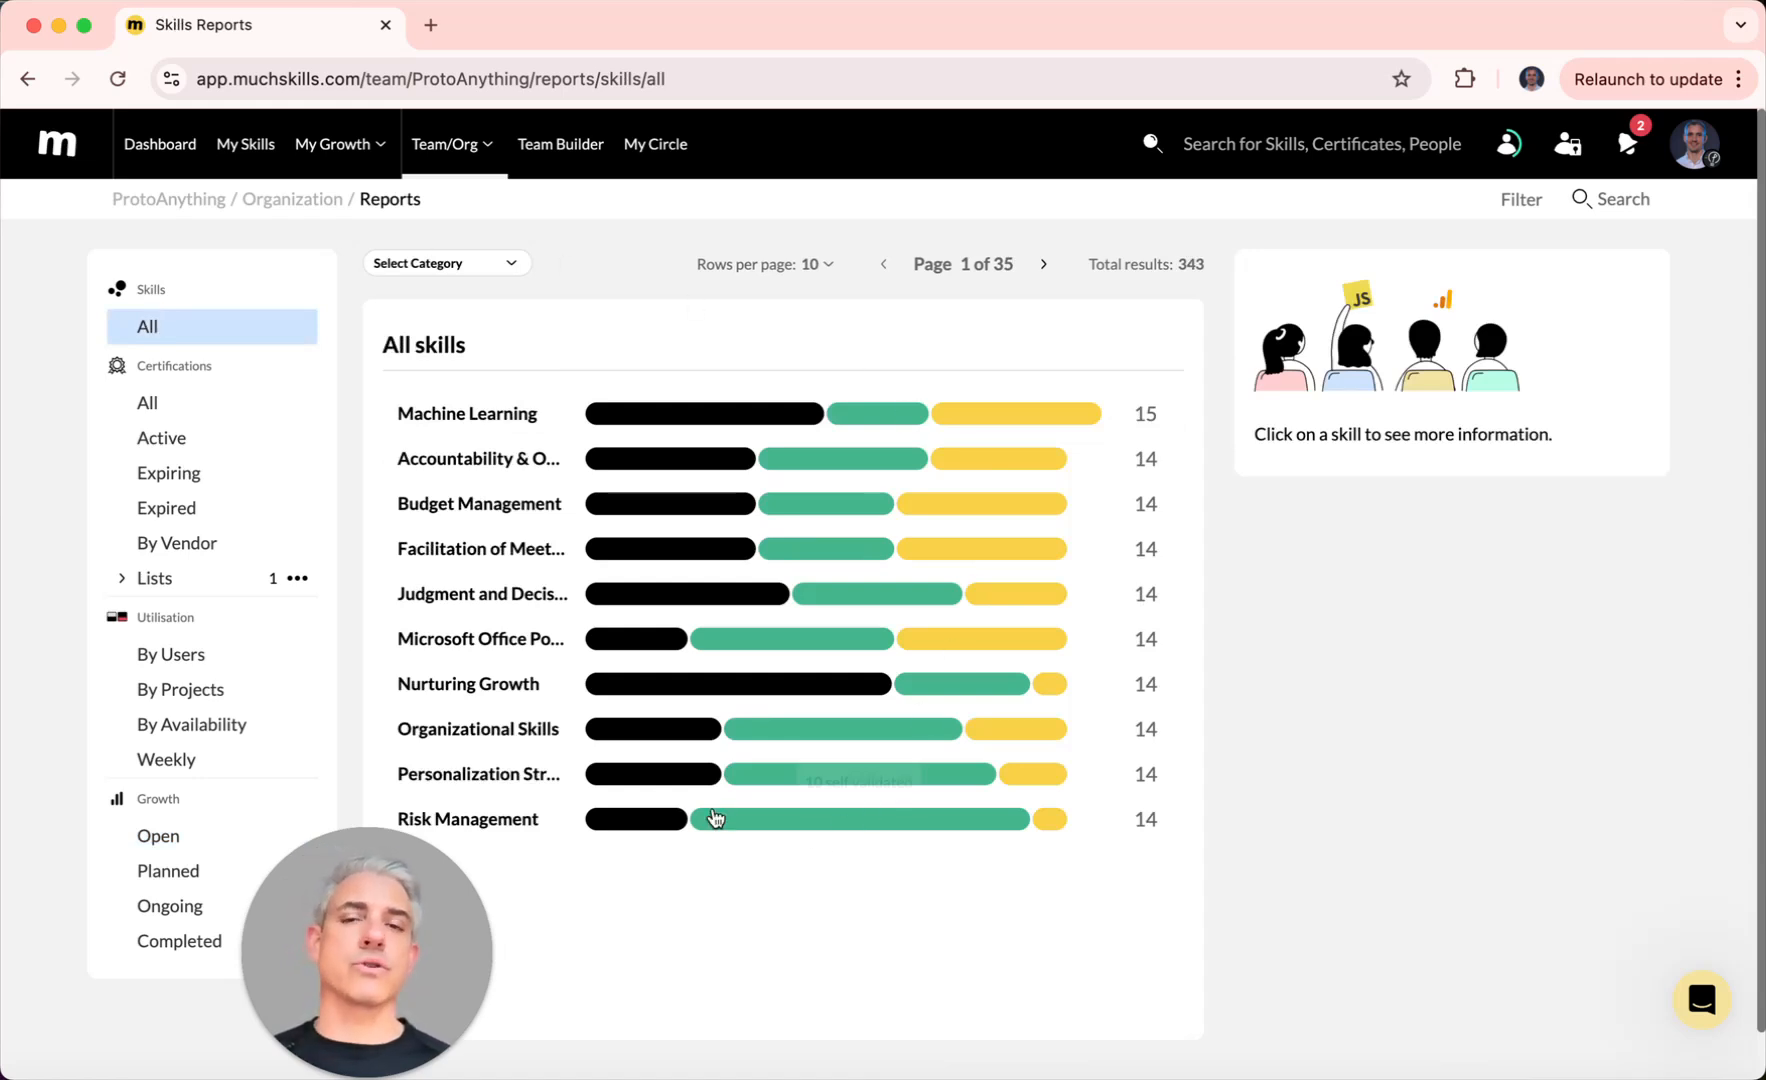
{"action": "left_click", "coordinate": [220, 837]}
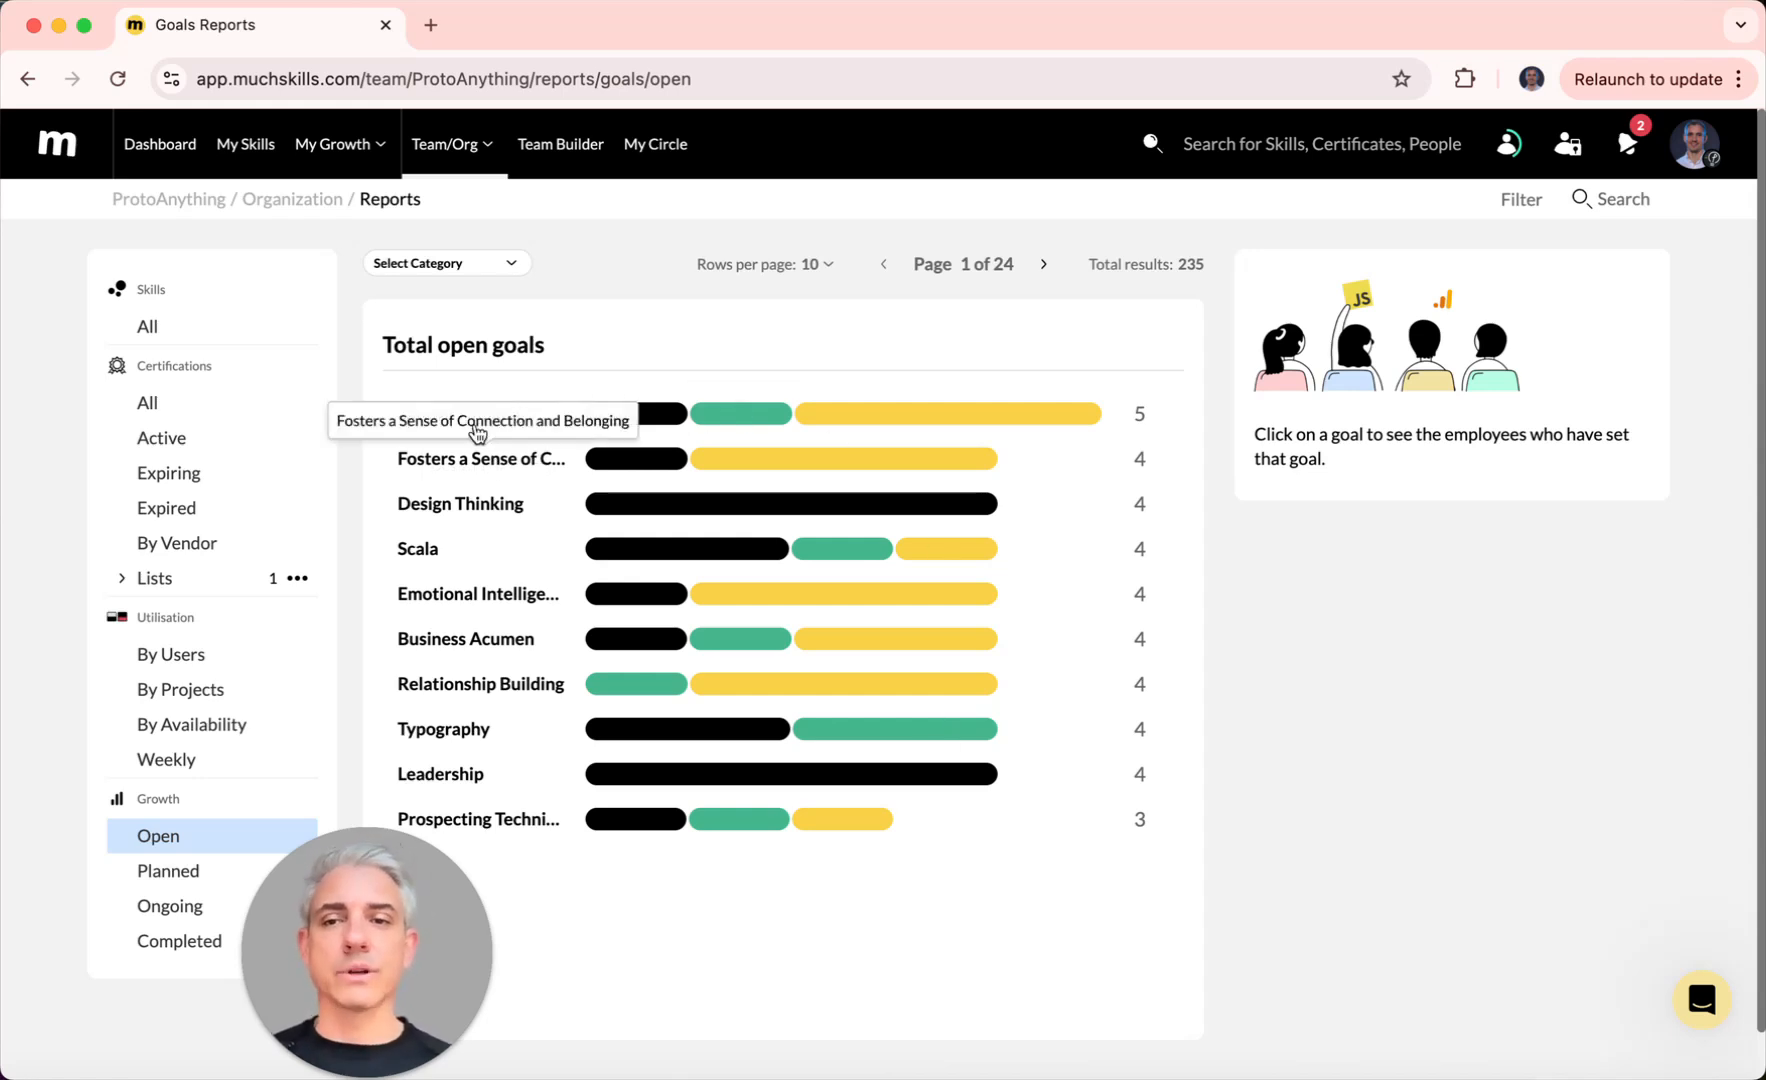
{"action": "left_click", "coordinate": [489, 422]}
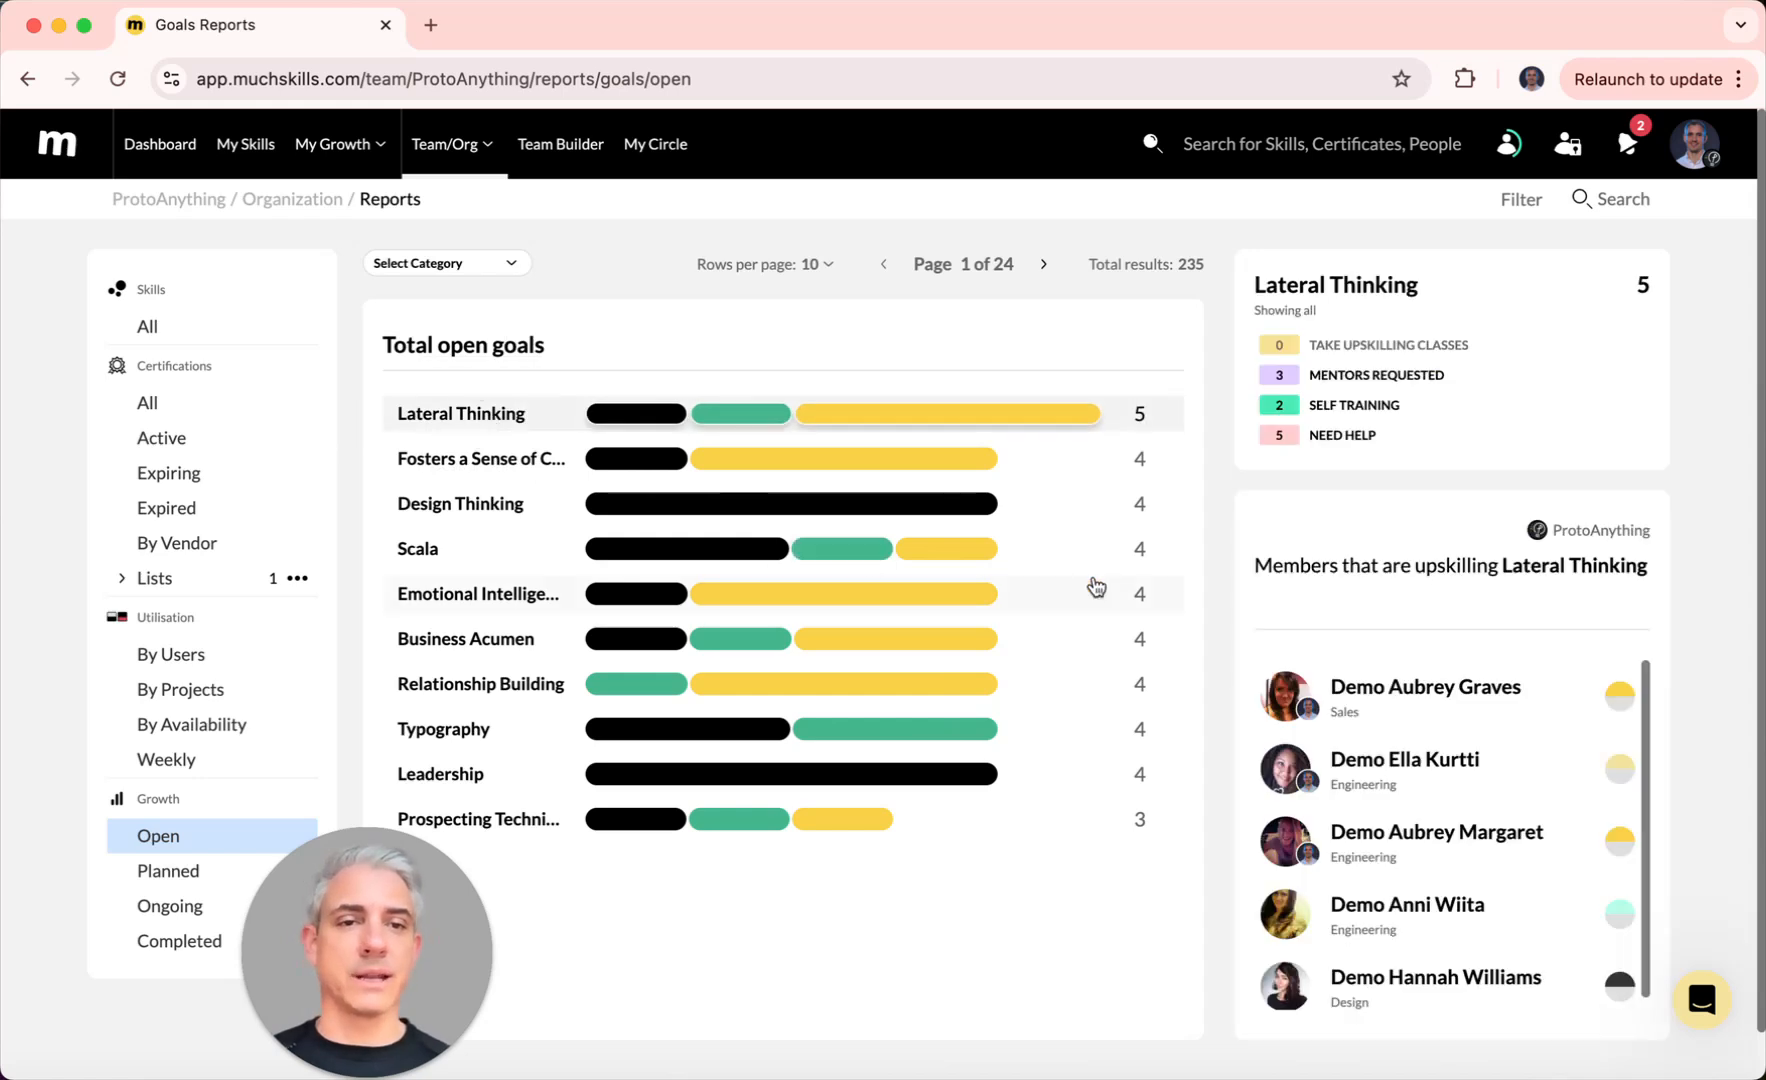
{"action": "mouse_move", "coordinate": [1075, 428]}
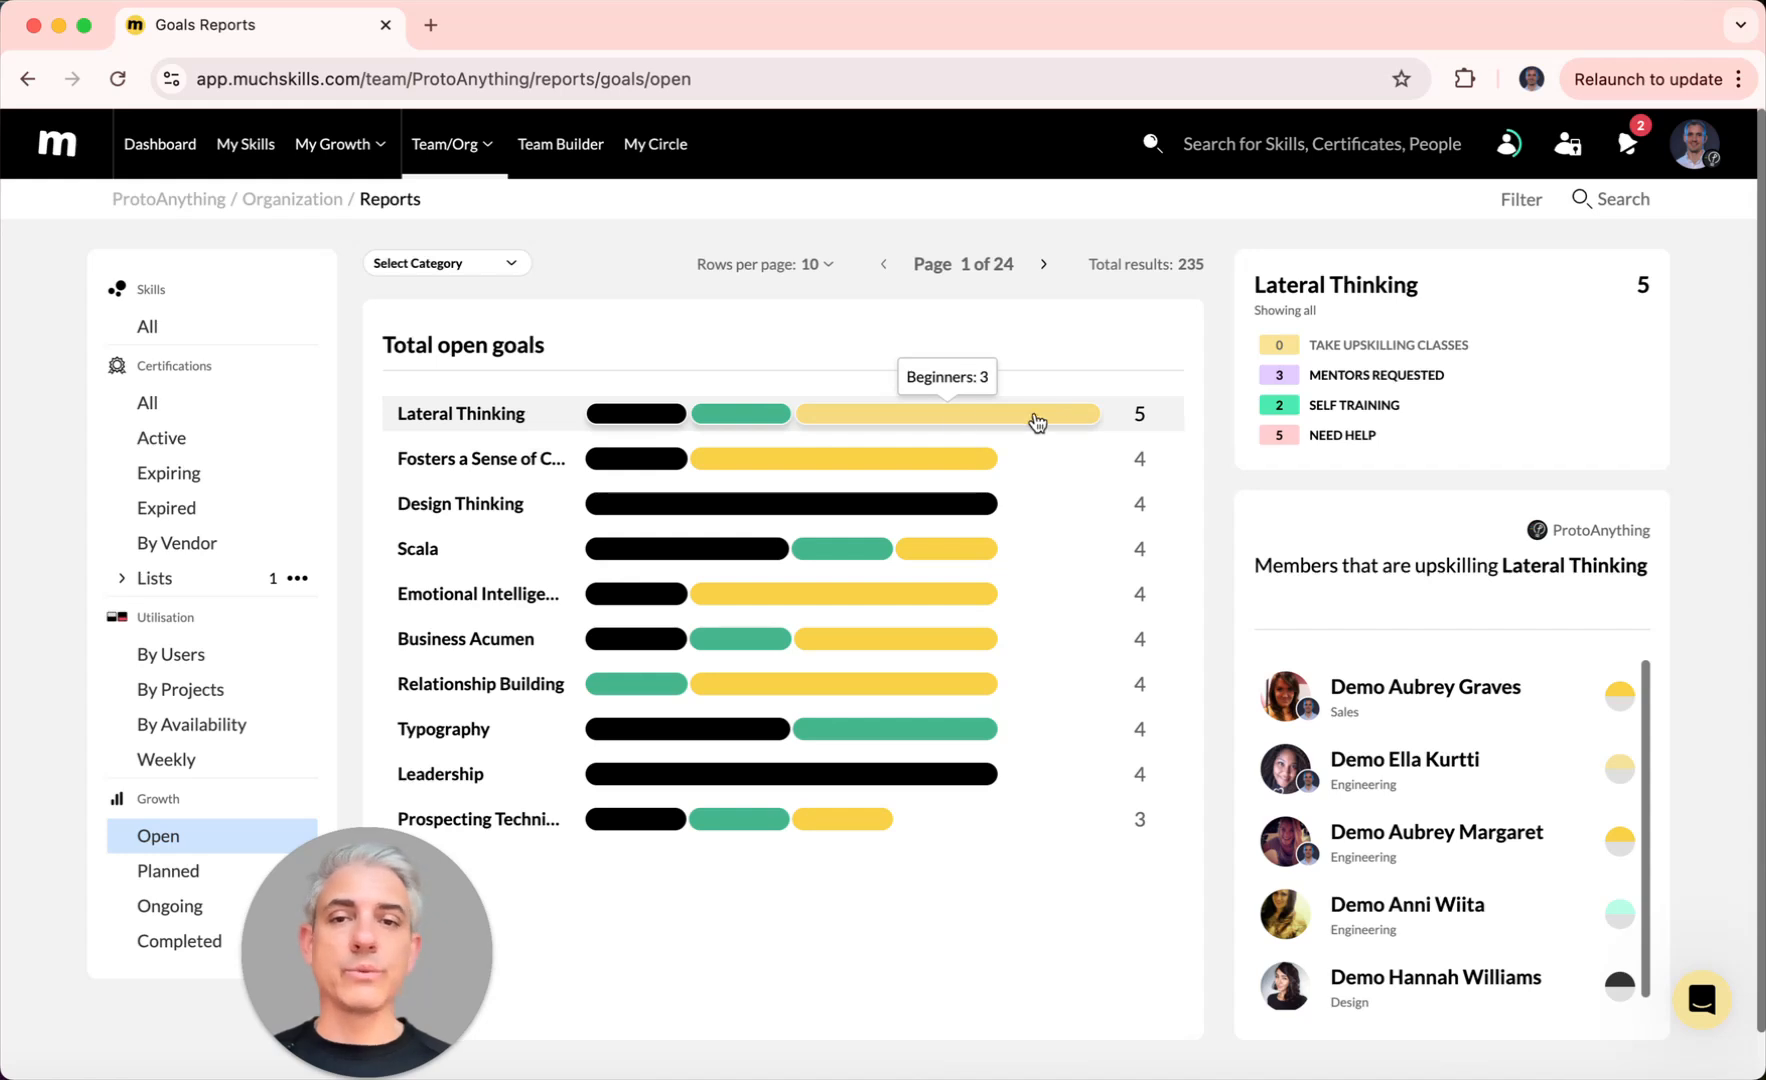
{"action": "mouse_move", "coordinate": [757, 427]}
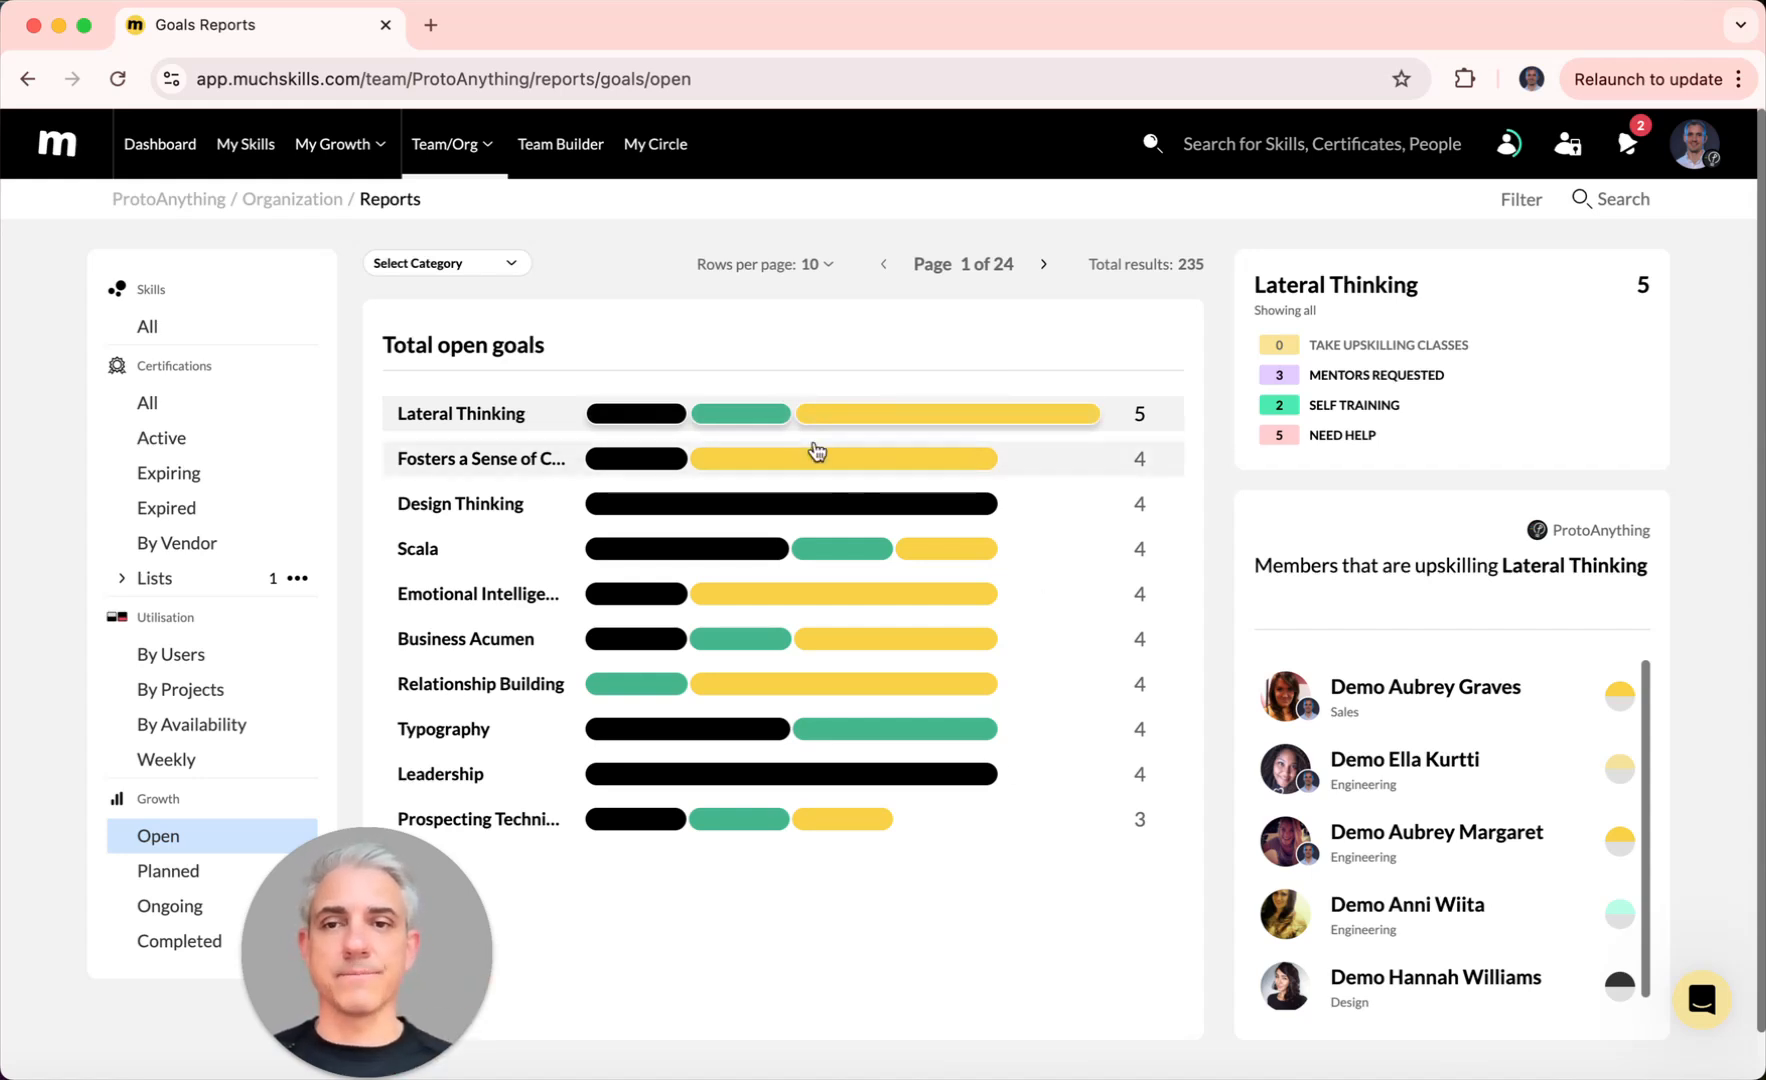
Step: Filter the open goals by the Certifications category, and switch the category filter to Technical Skills
{"action": "left_click", "coordinate": [496, 275]}
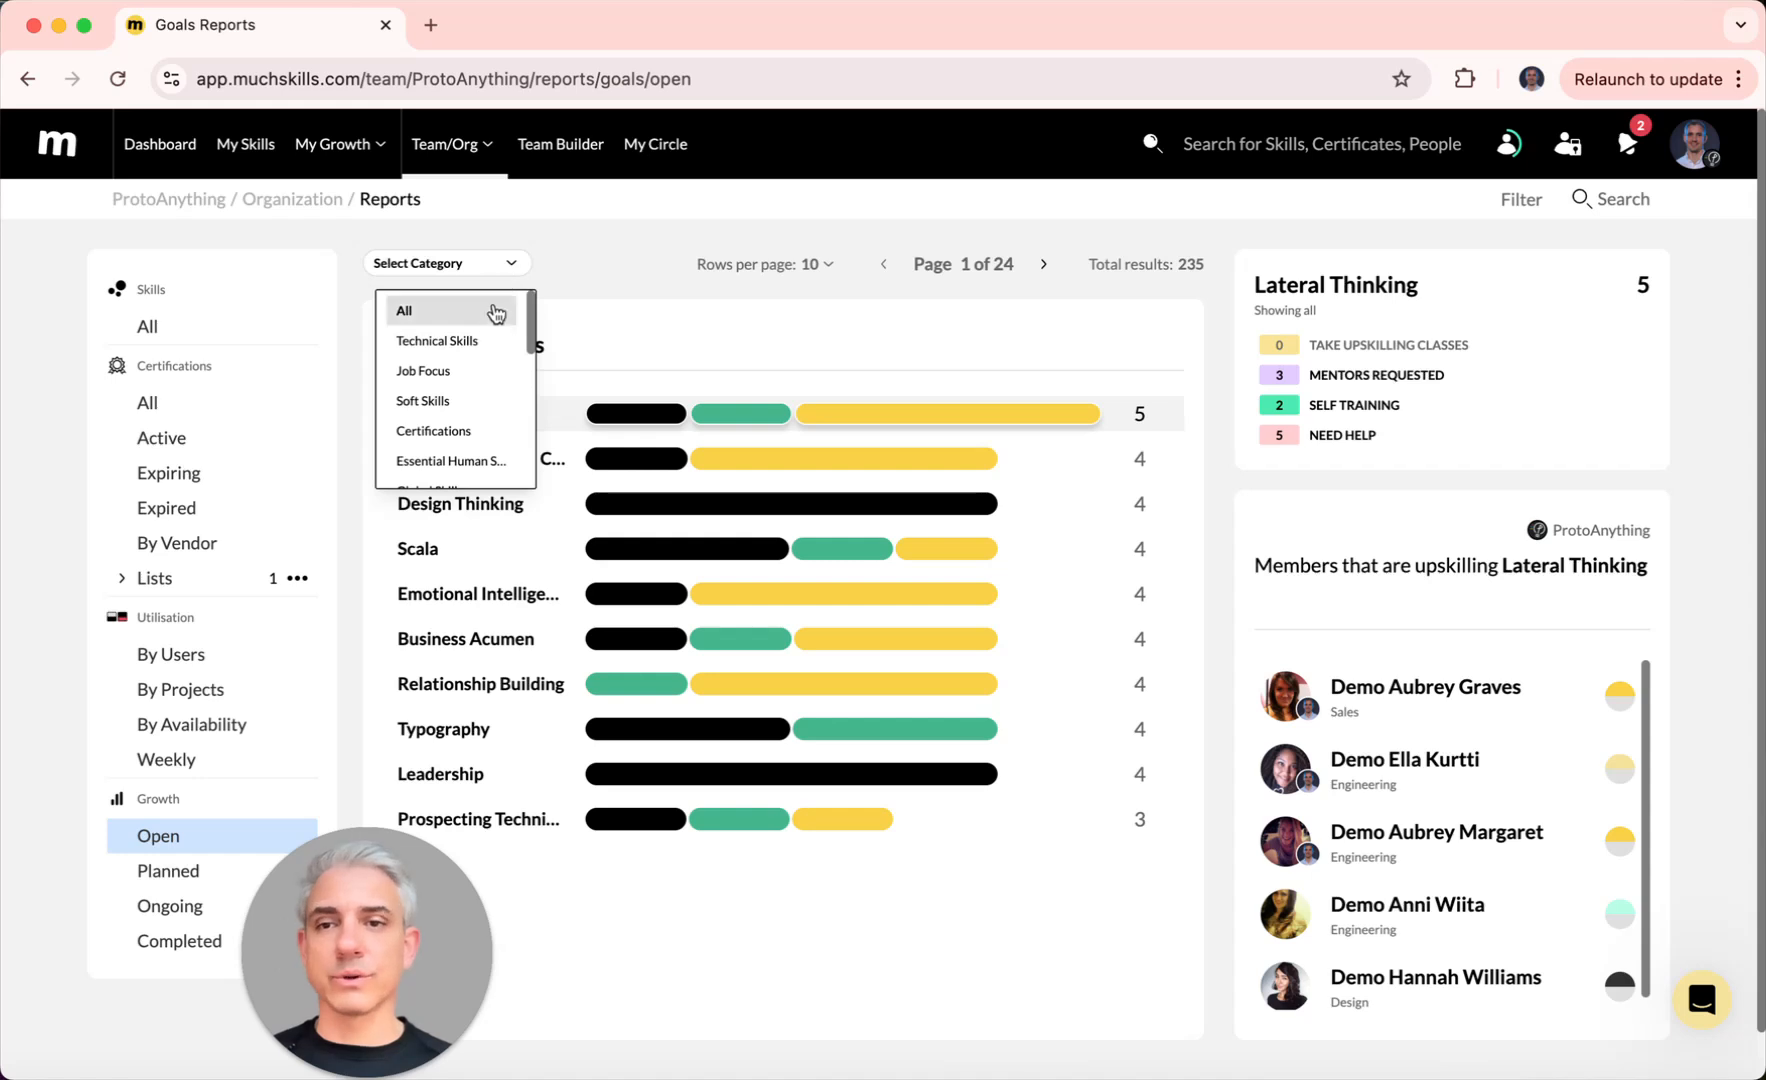
{"action": "scroll", "coordinate": [475, 390], "scroll_direction": "down", "scroll_amount": 3}
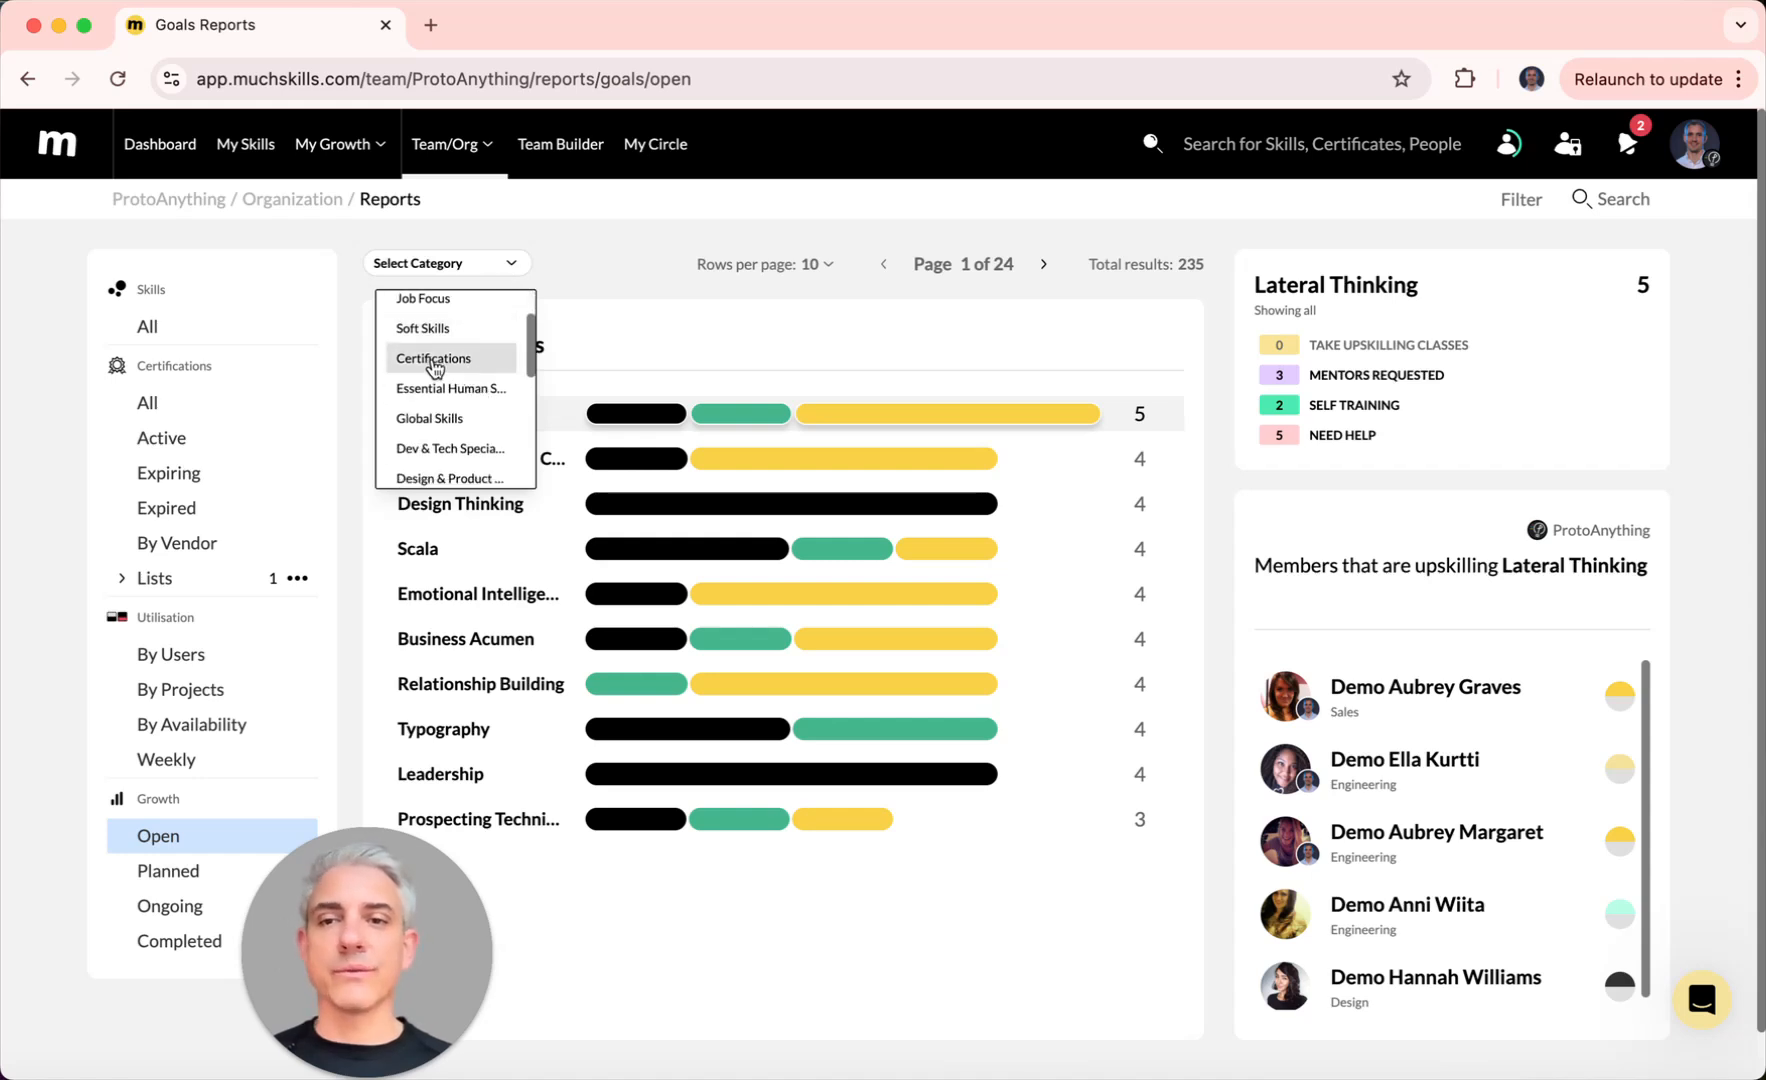
{"action": "left_click", "coordinate": [433, 360]}
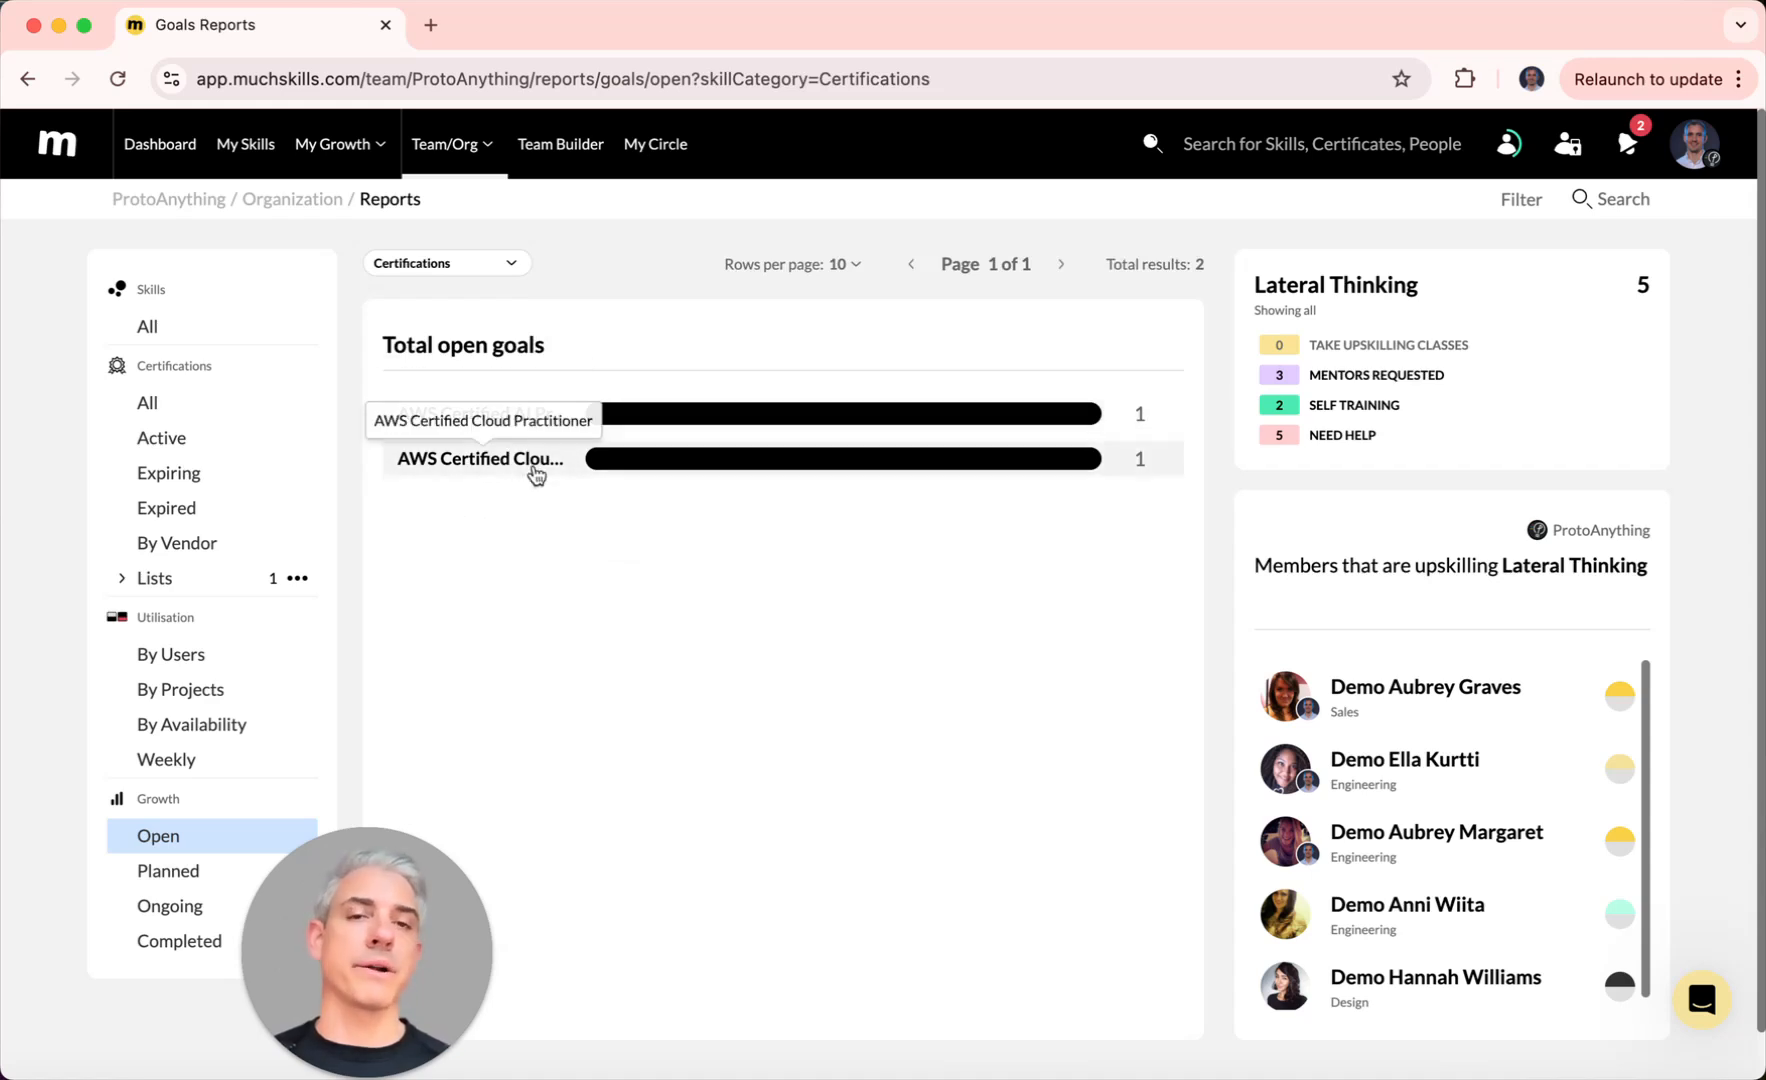
{"action": "left_click", "coordinate": [492, 266]}
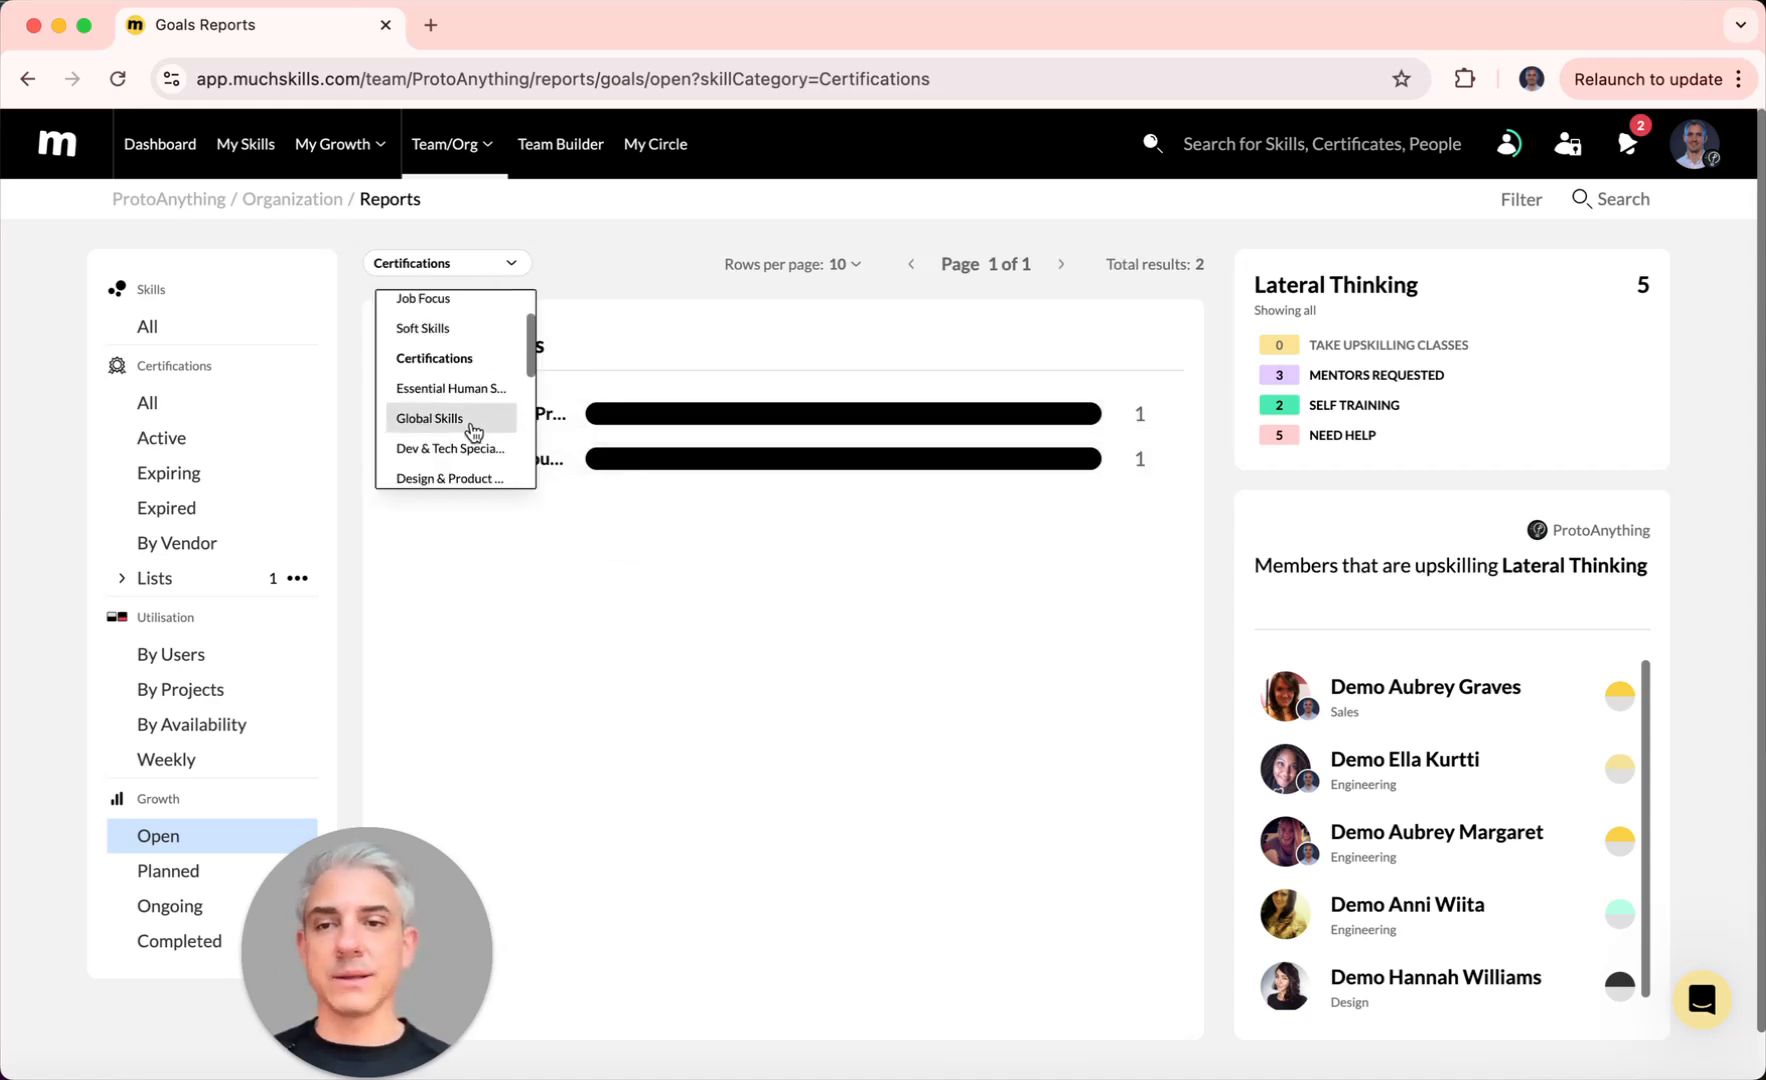
{"action": "scroll", "coordinate": [473, 428], "scroll_direction": "down", "scroll_amount": 3}
{"action": "scroll", "coordinate": [470, 410], "scroll_direction": "up", "scroll_amount": 5}
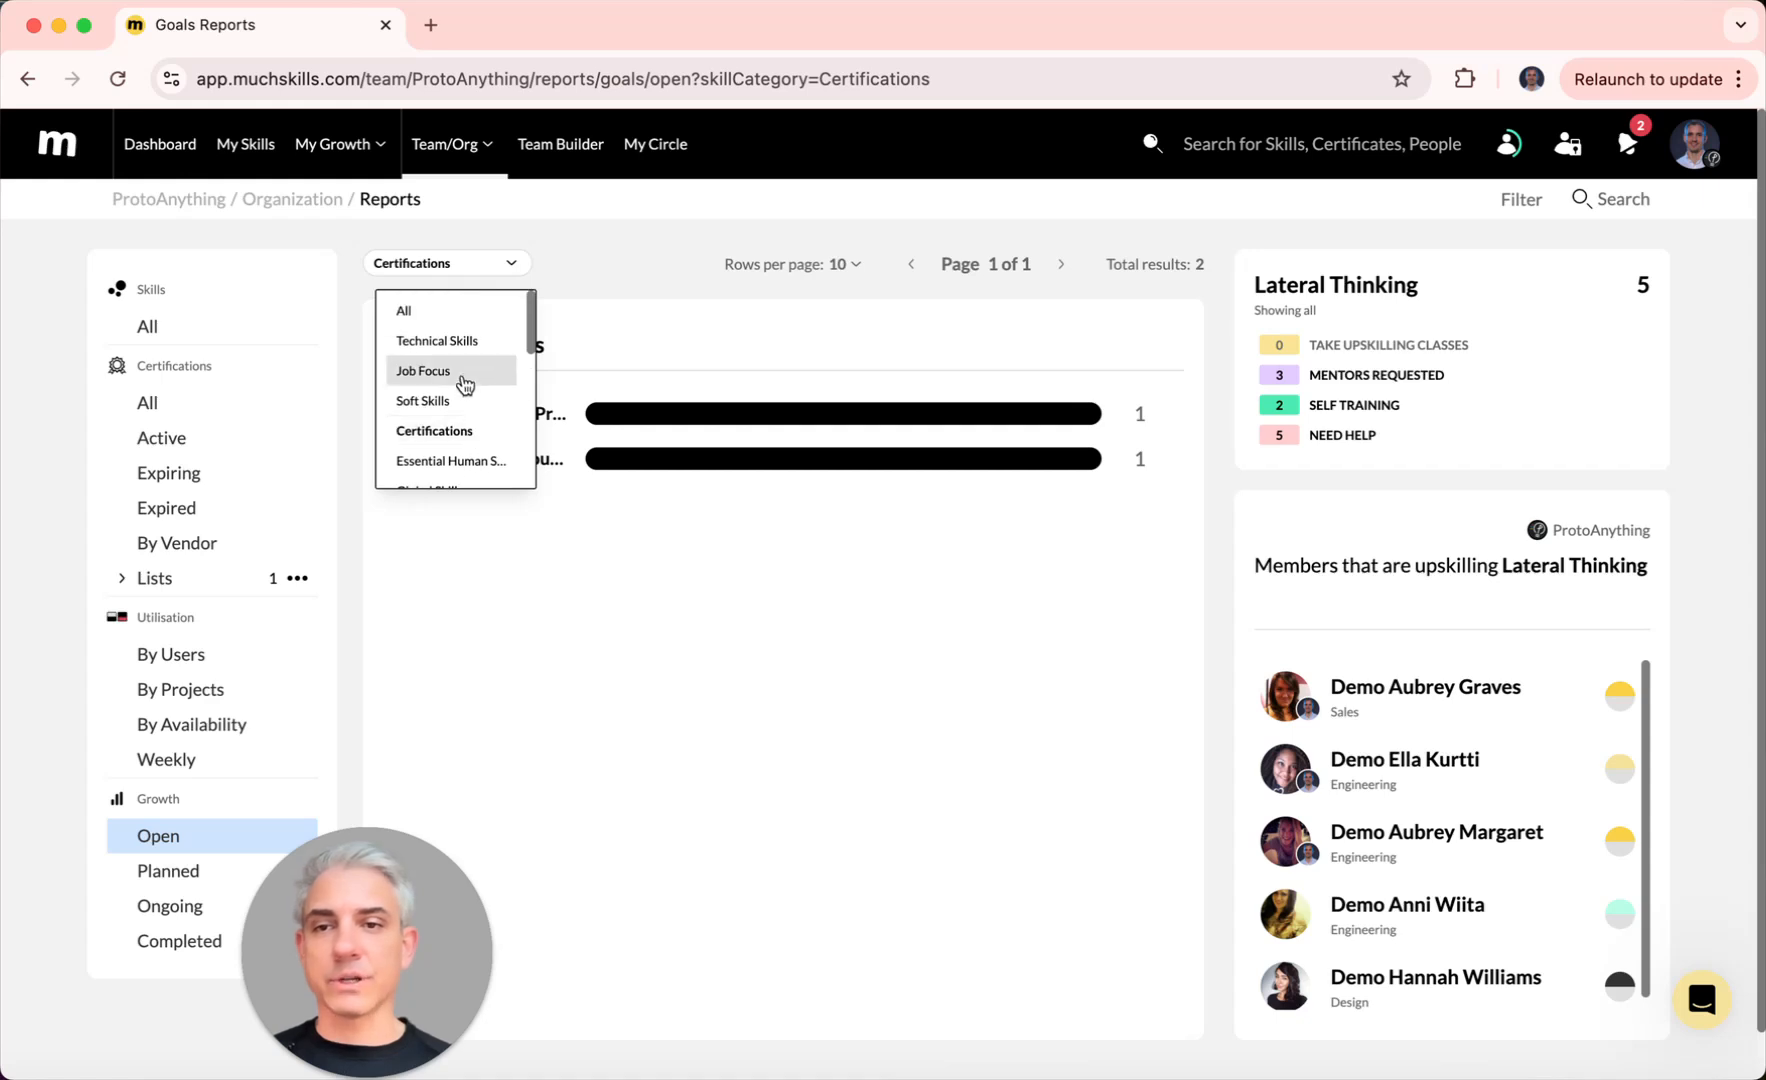
{"action": "left_click", "coordinate": [455, 342]}
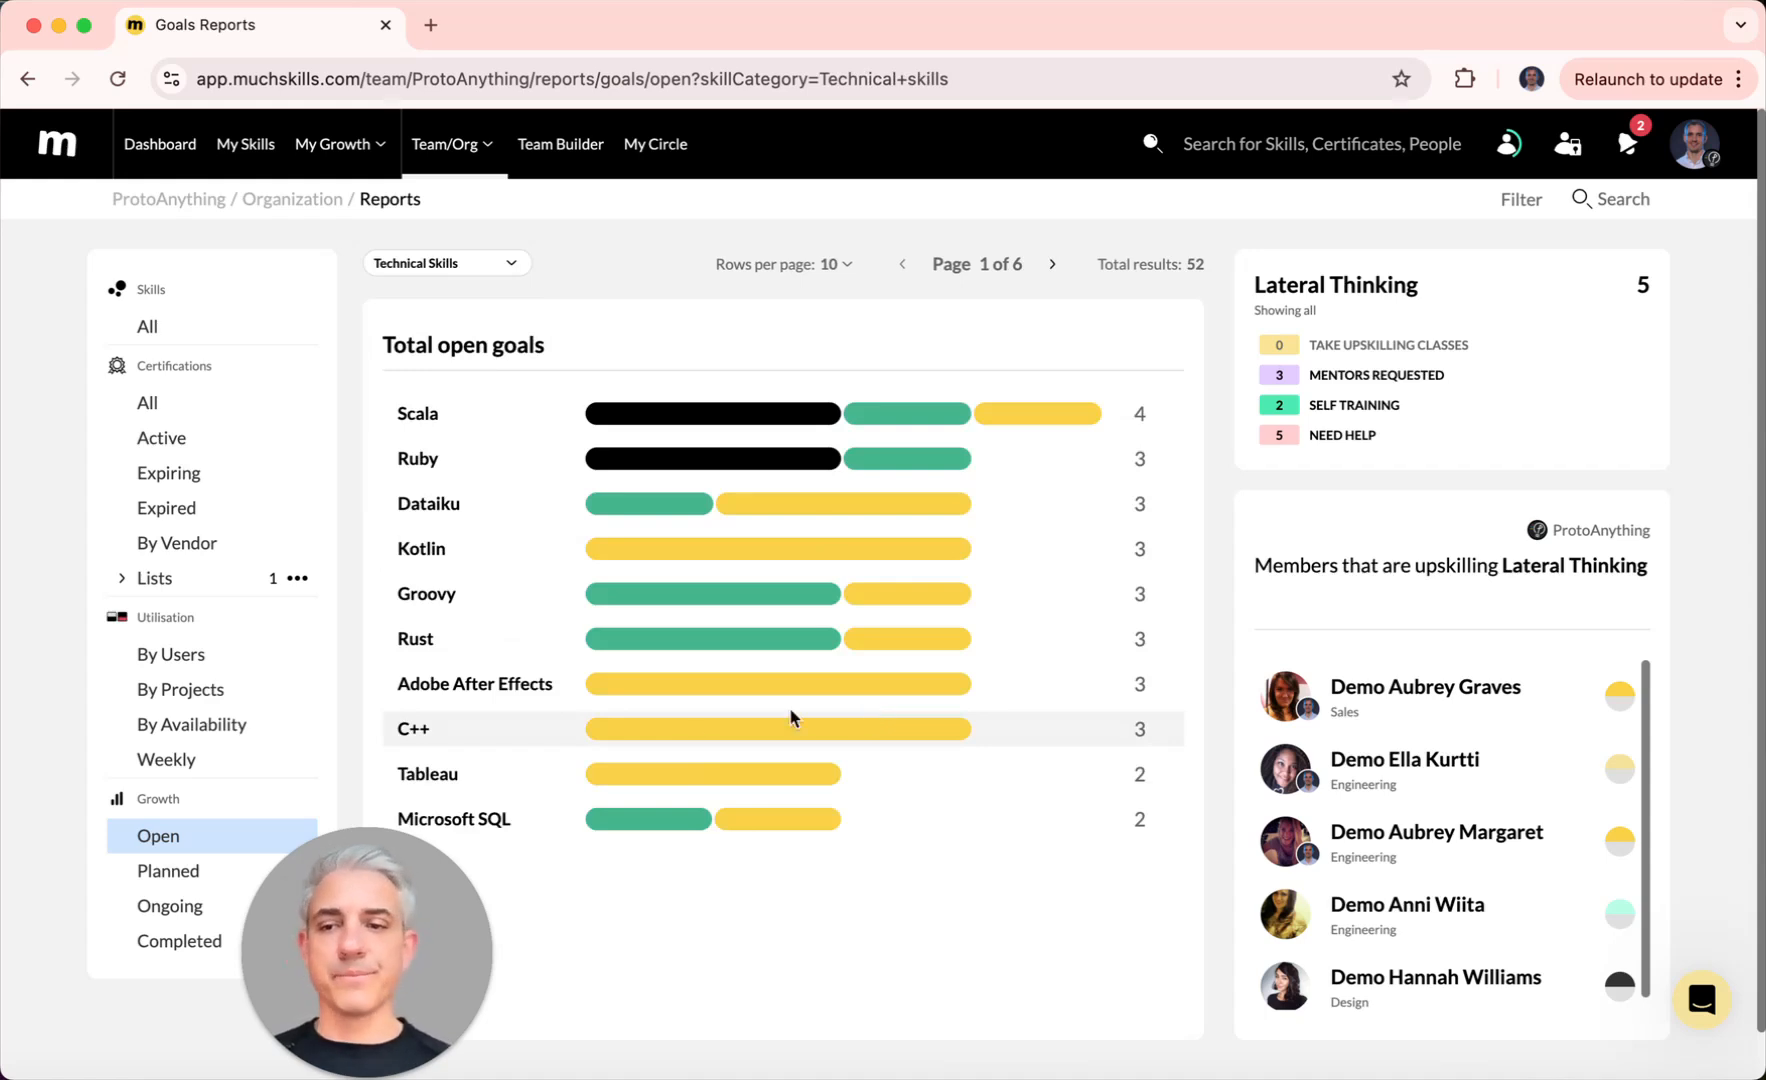
Step: View the growth reports of planned, ongoing and completed goals in turn
{"action": "left_click", "coordinate": [170, 871]}
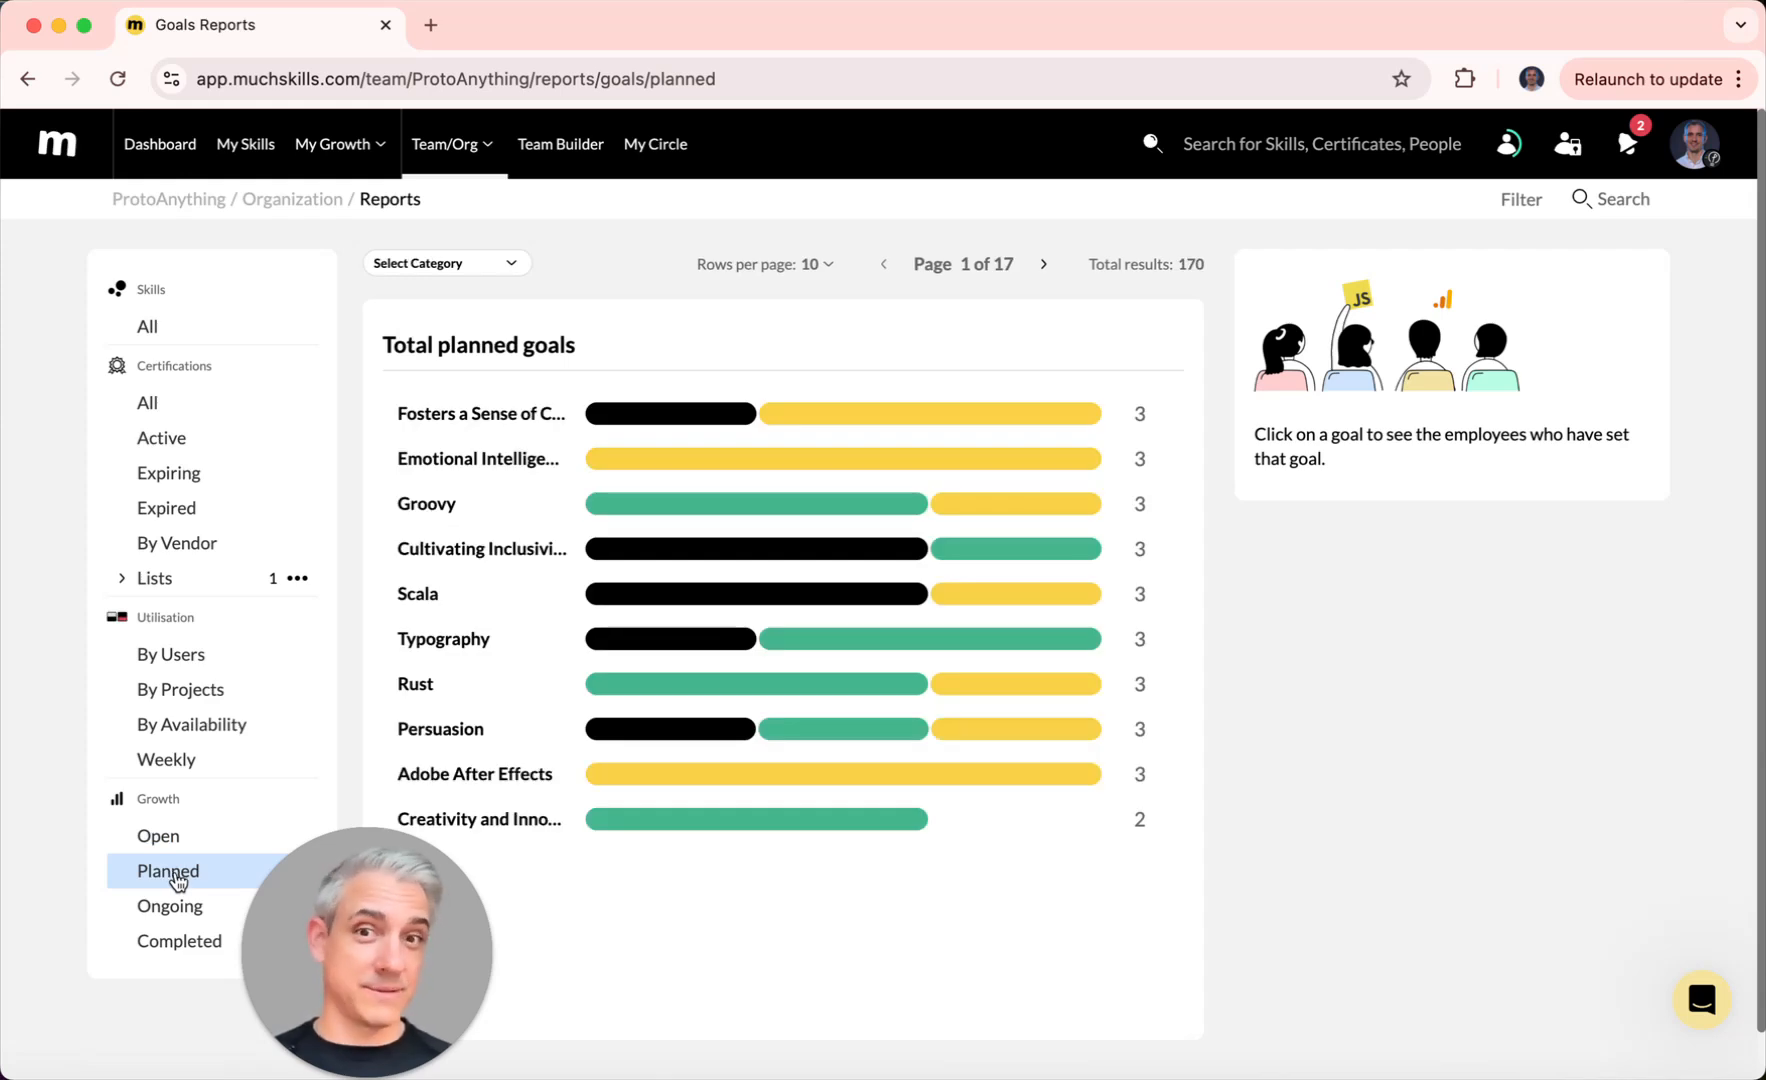
{"action": "left_click", "coordinate": [162, 906]}
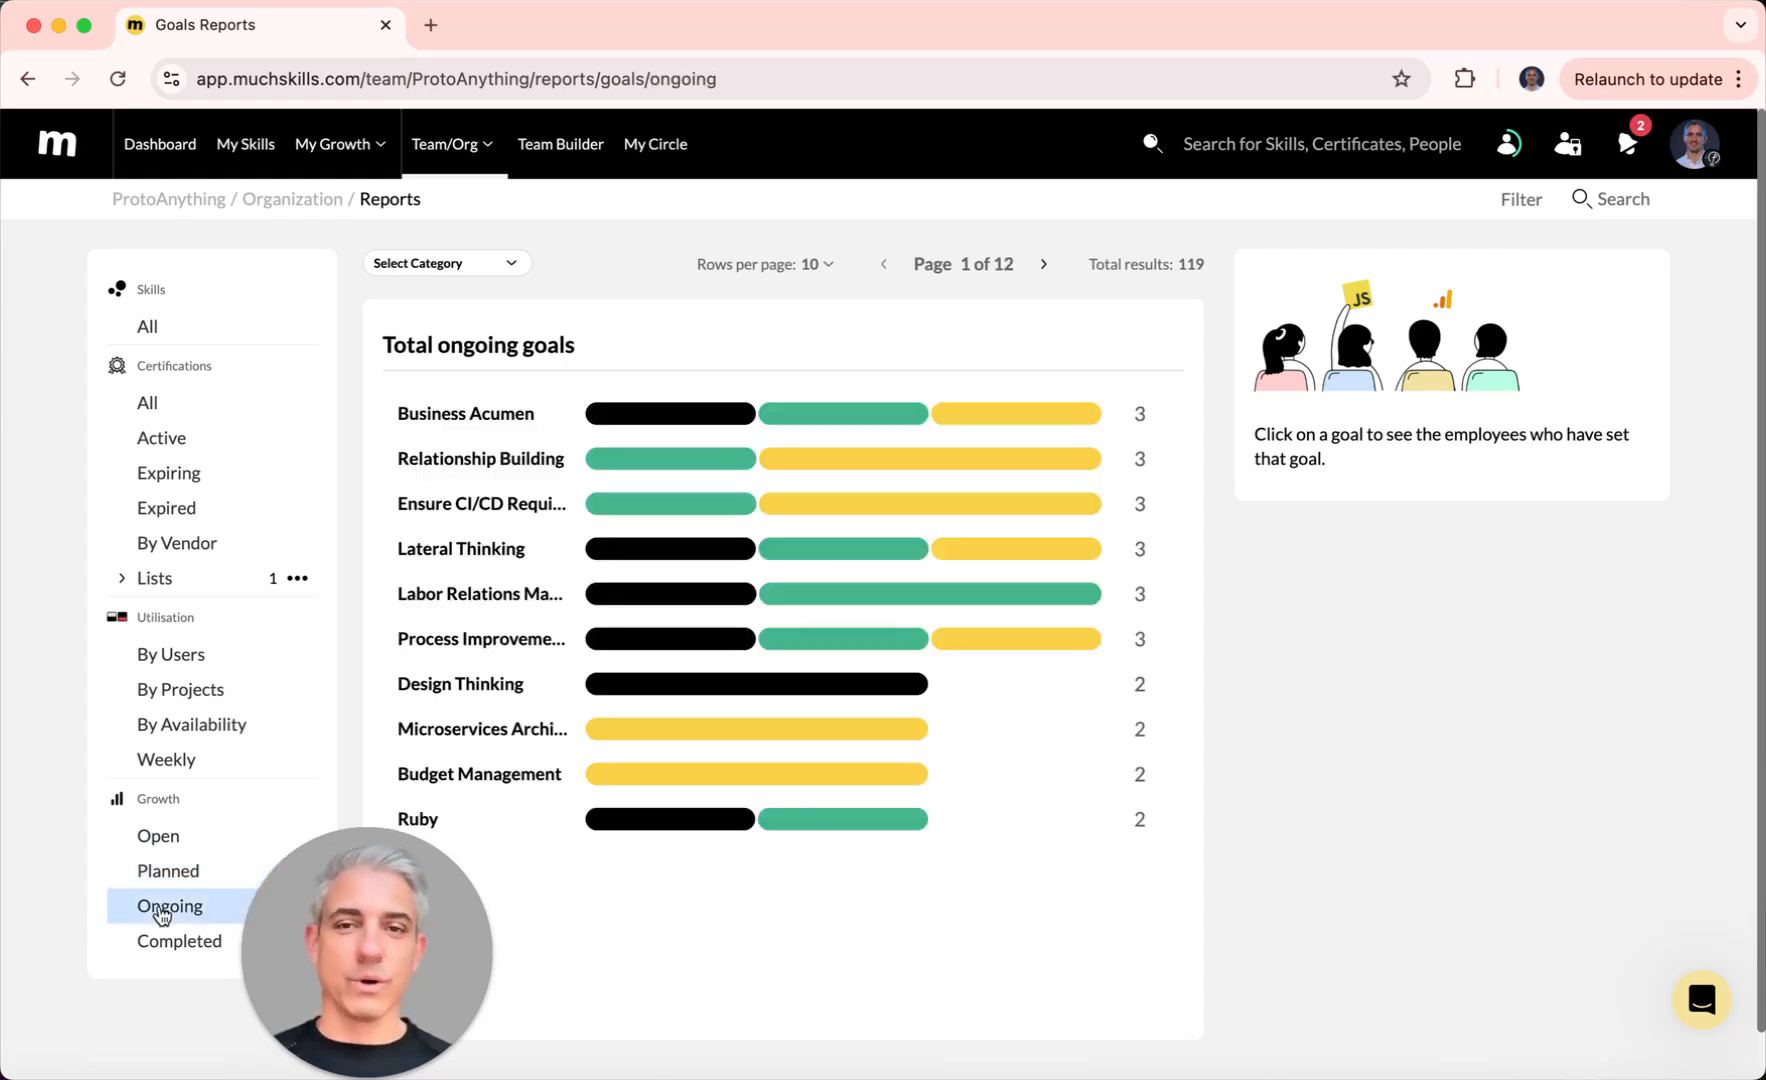
{"action": "left_click", "coordinate": [158, 942]}
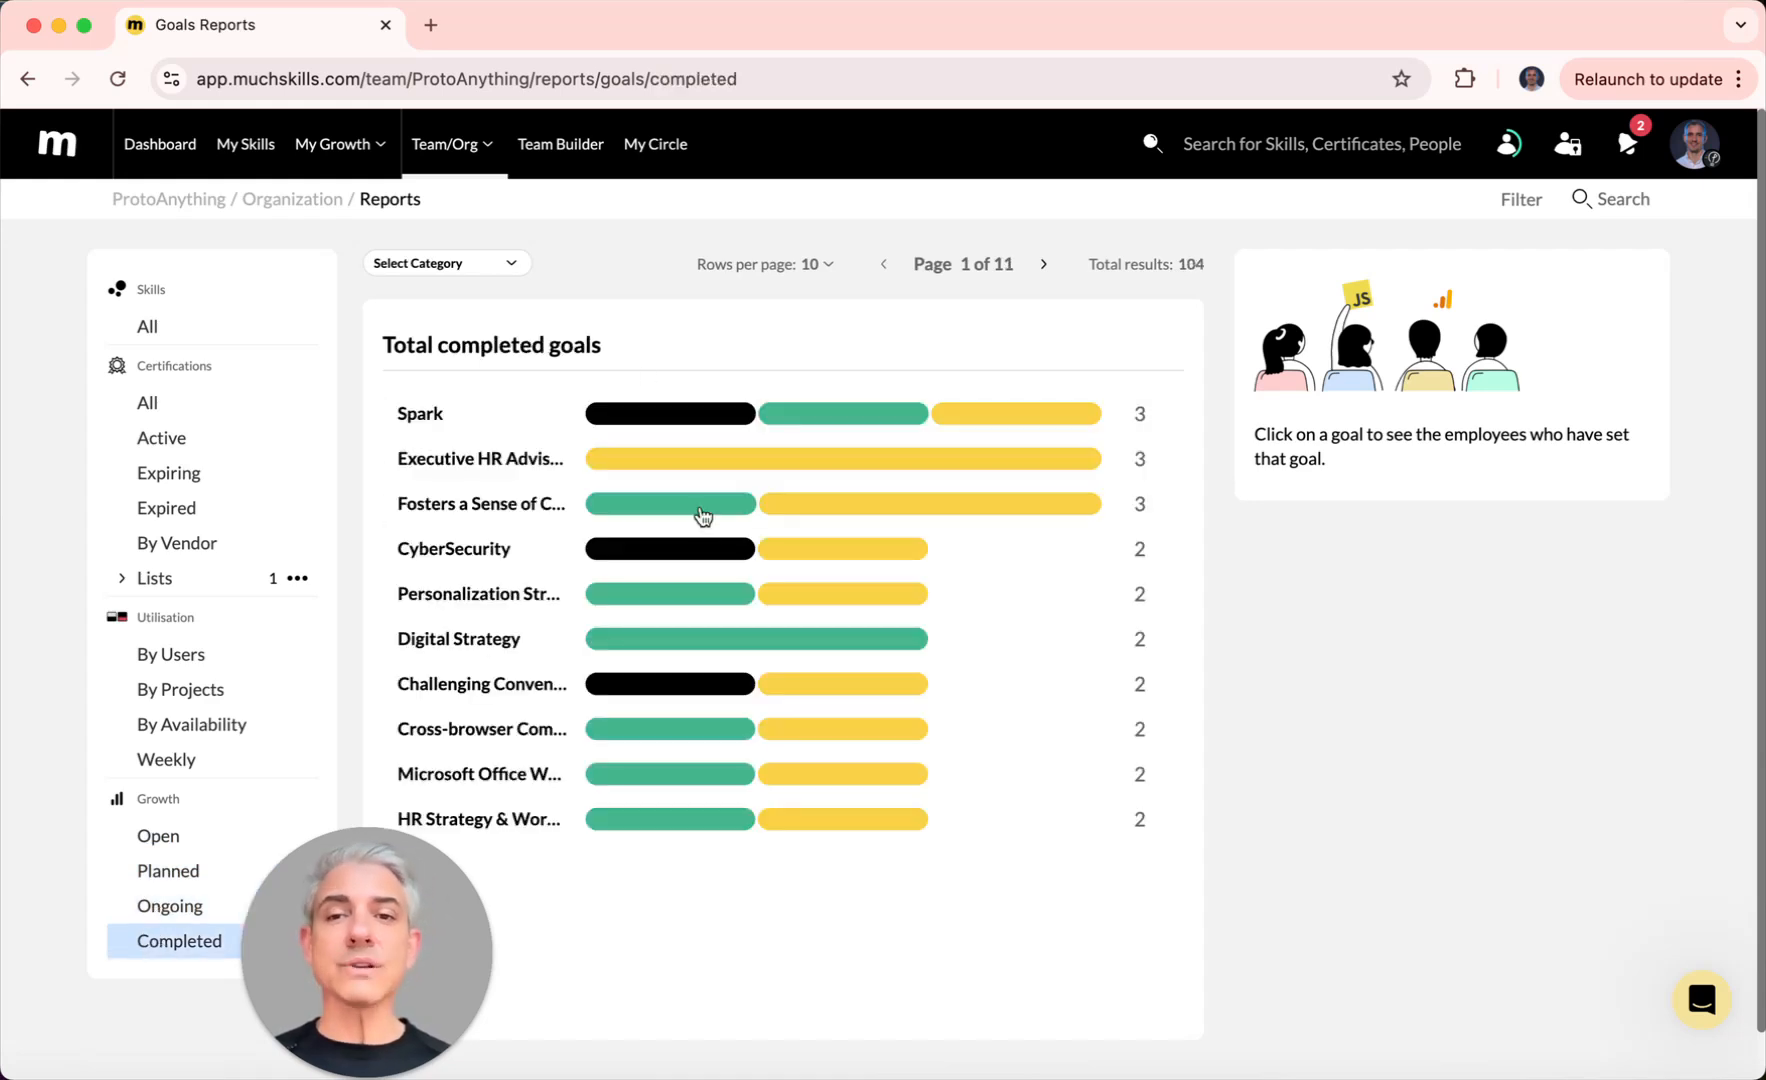
Step: Examine which members completed the Spark goal as experts and intermediates, and review the filter options for completed goals
{"action": "left_click", "coordinate": [642, 416]}
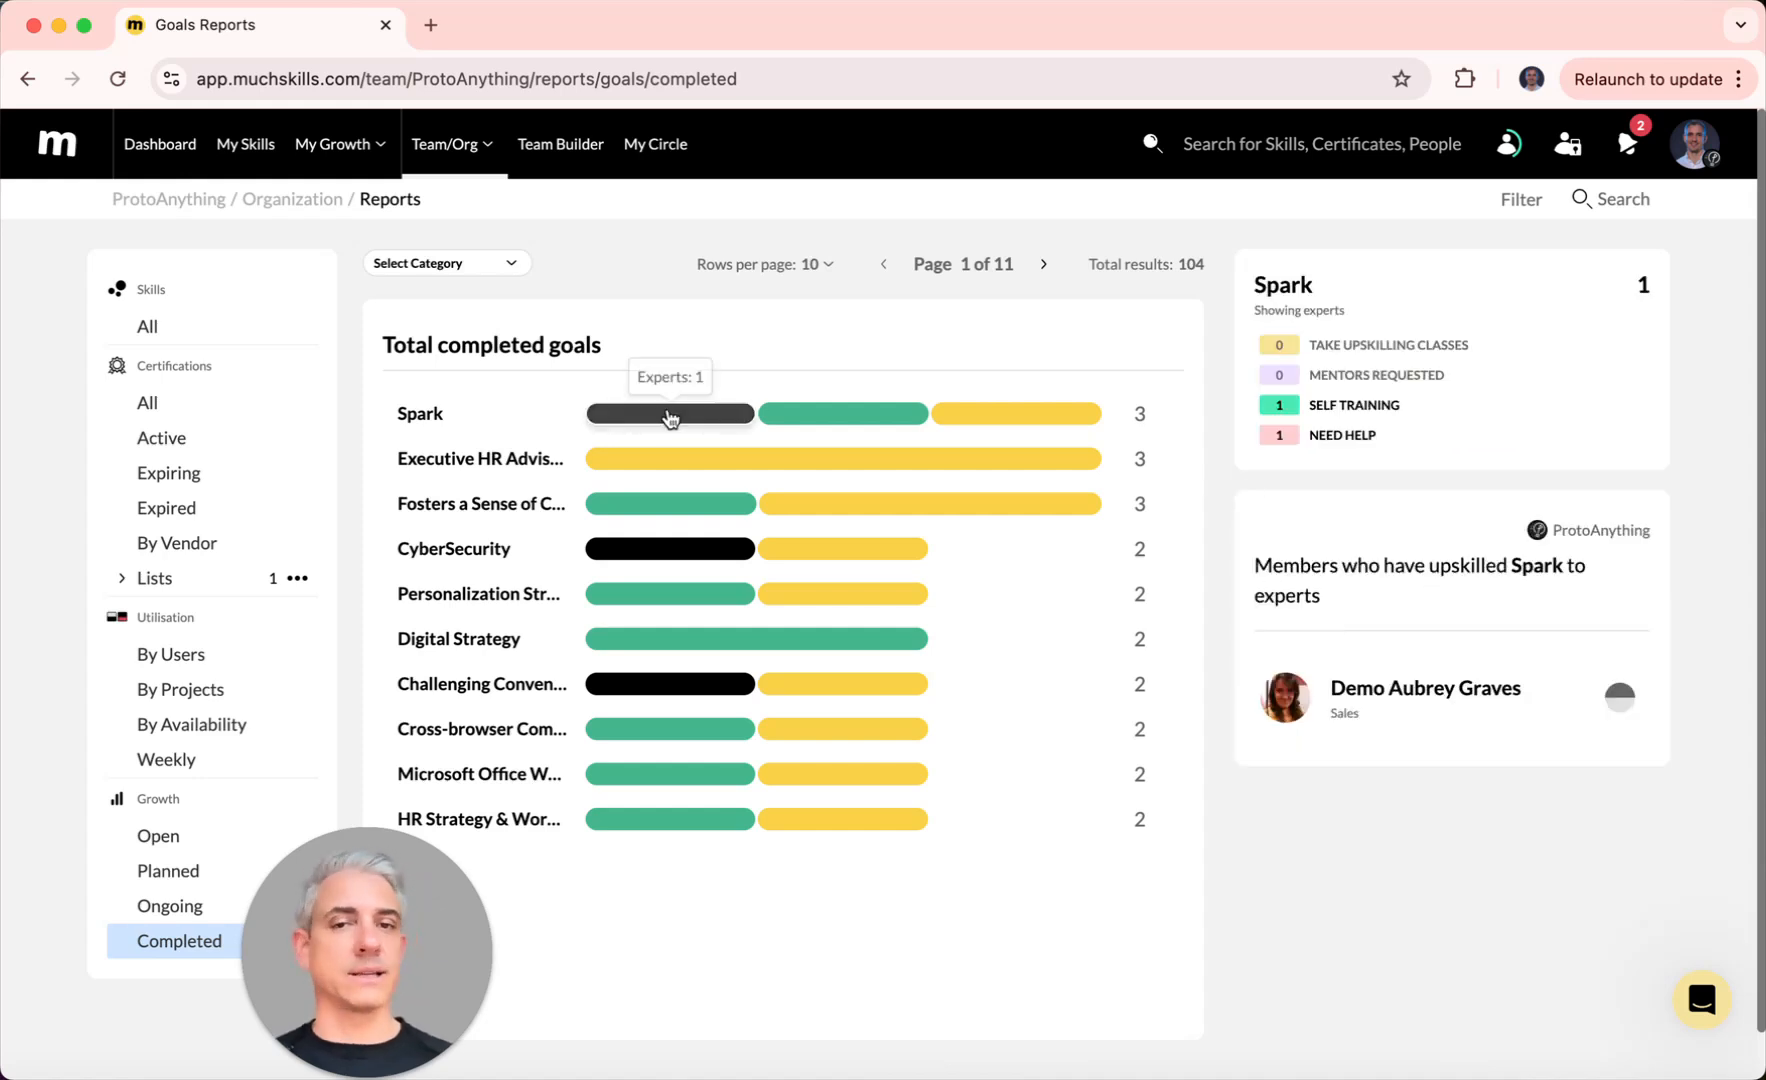
{"action": "left_click", "coordinate": [862, 412]}
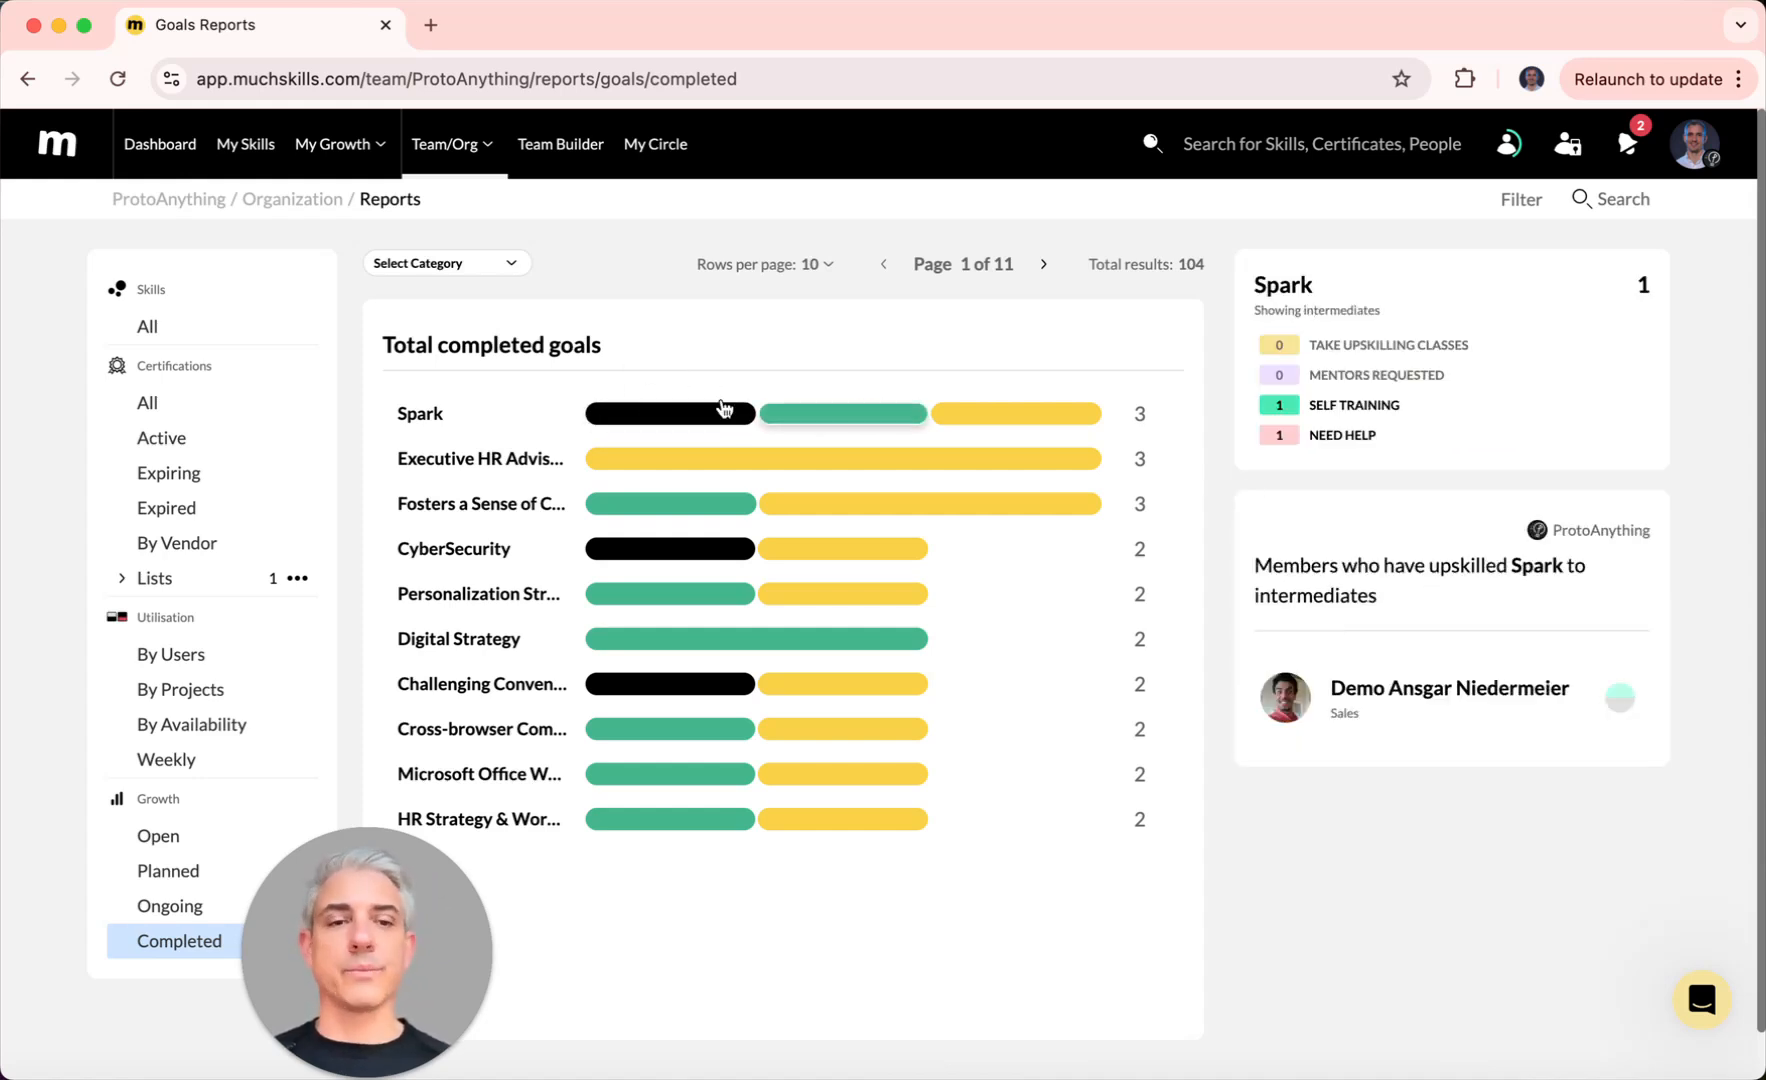
{"action": "mouse_move", "coordinate": [821, 414]}
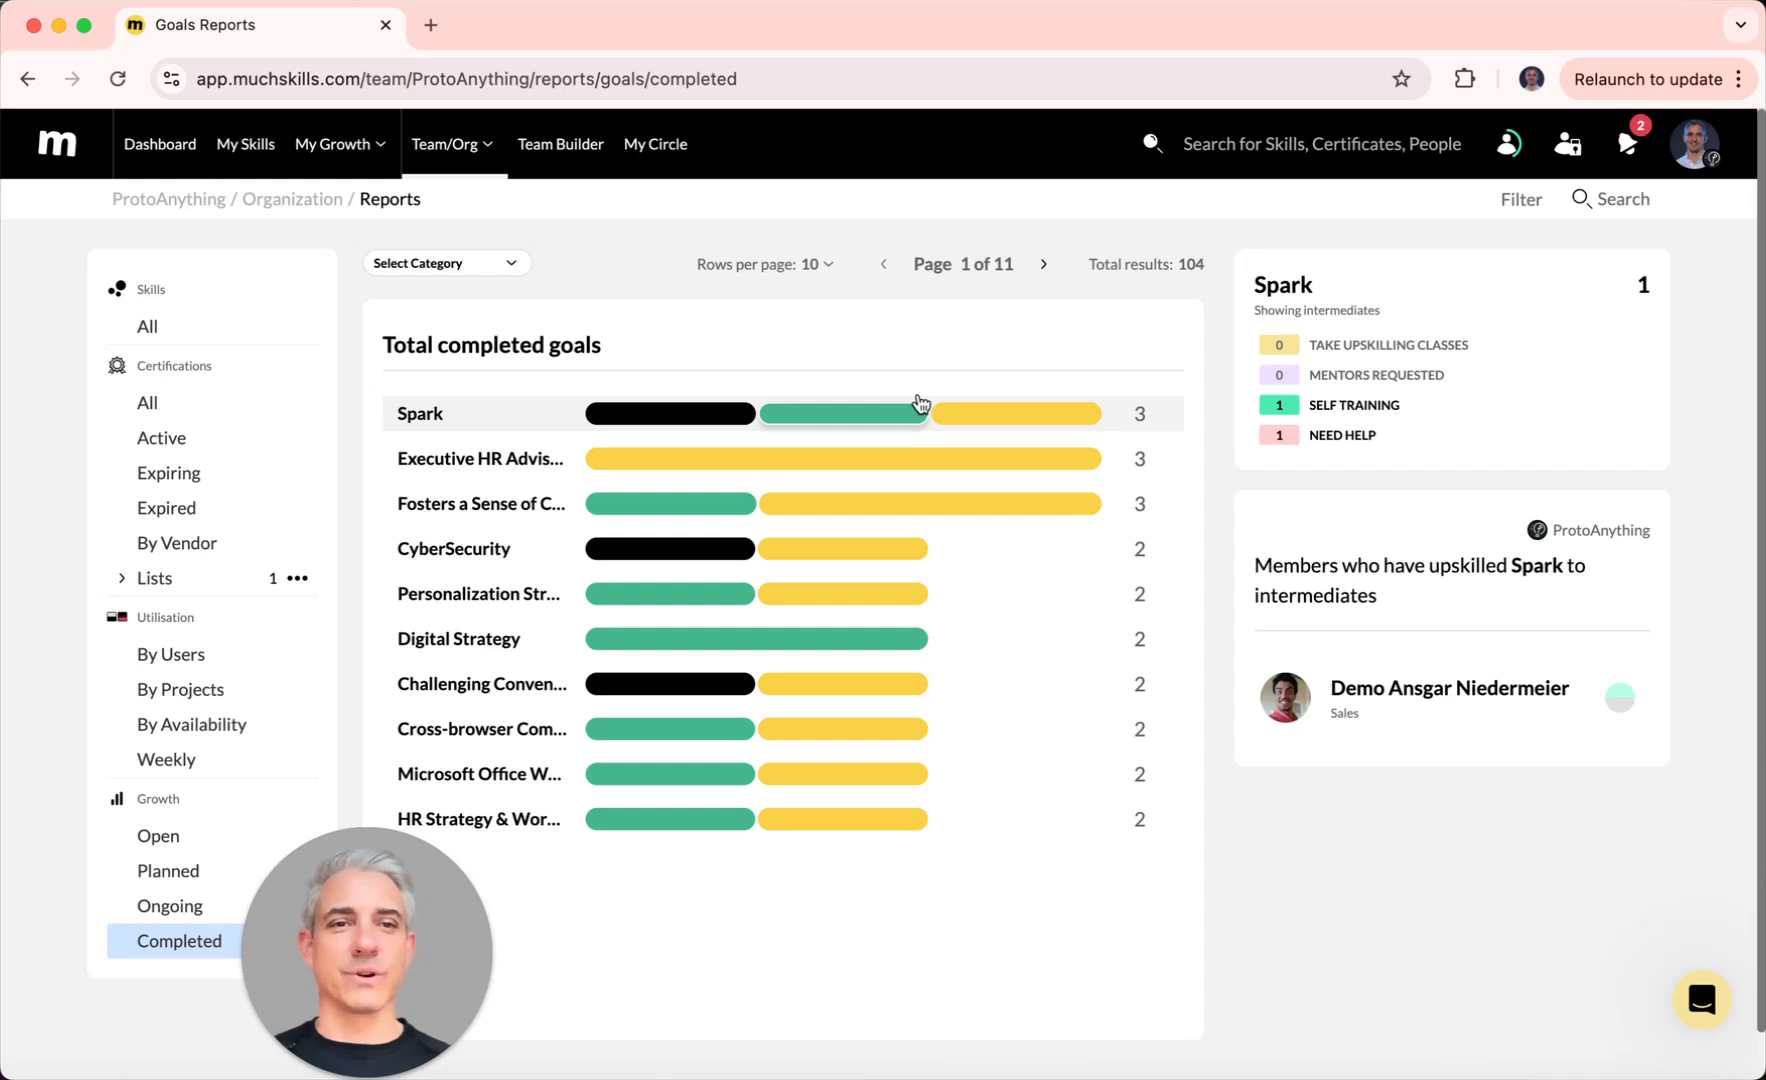
{"action": "left_click", "coordinate": [1521, 199]}
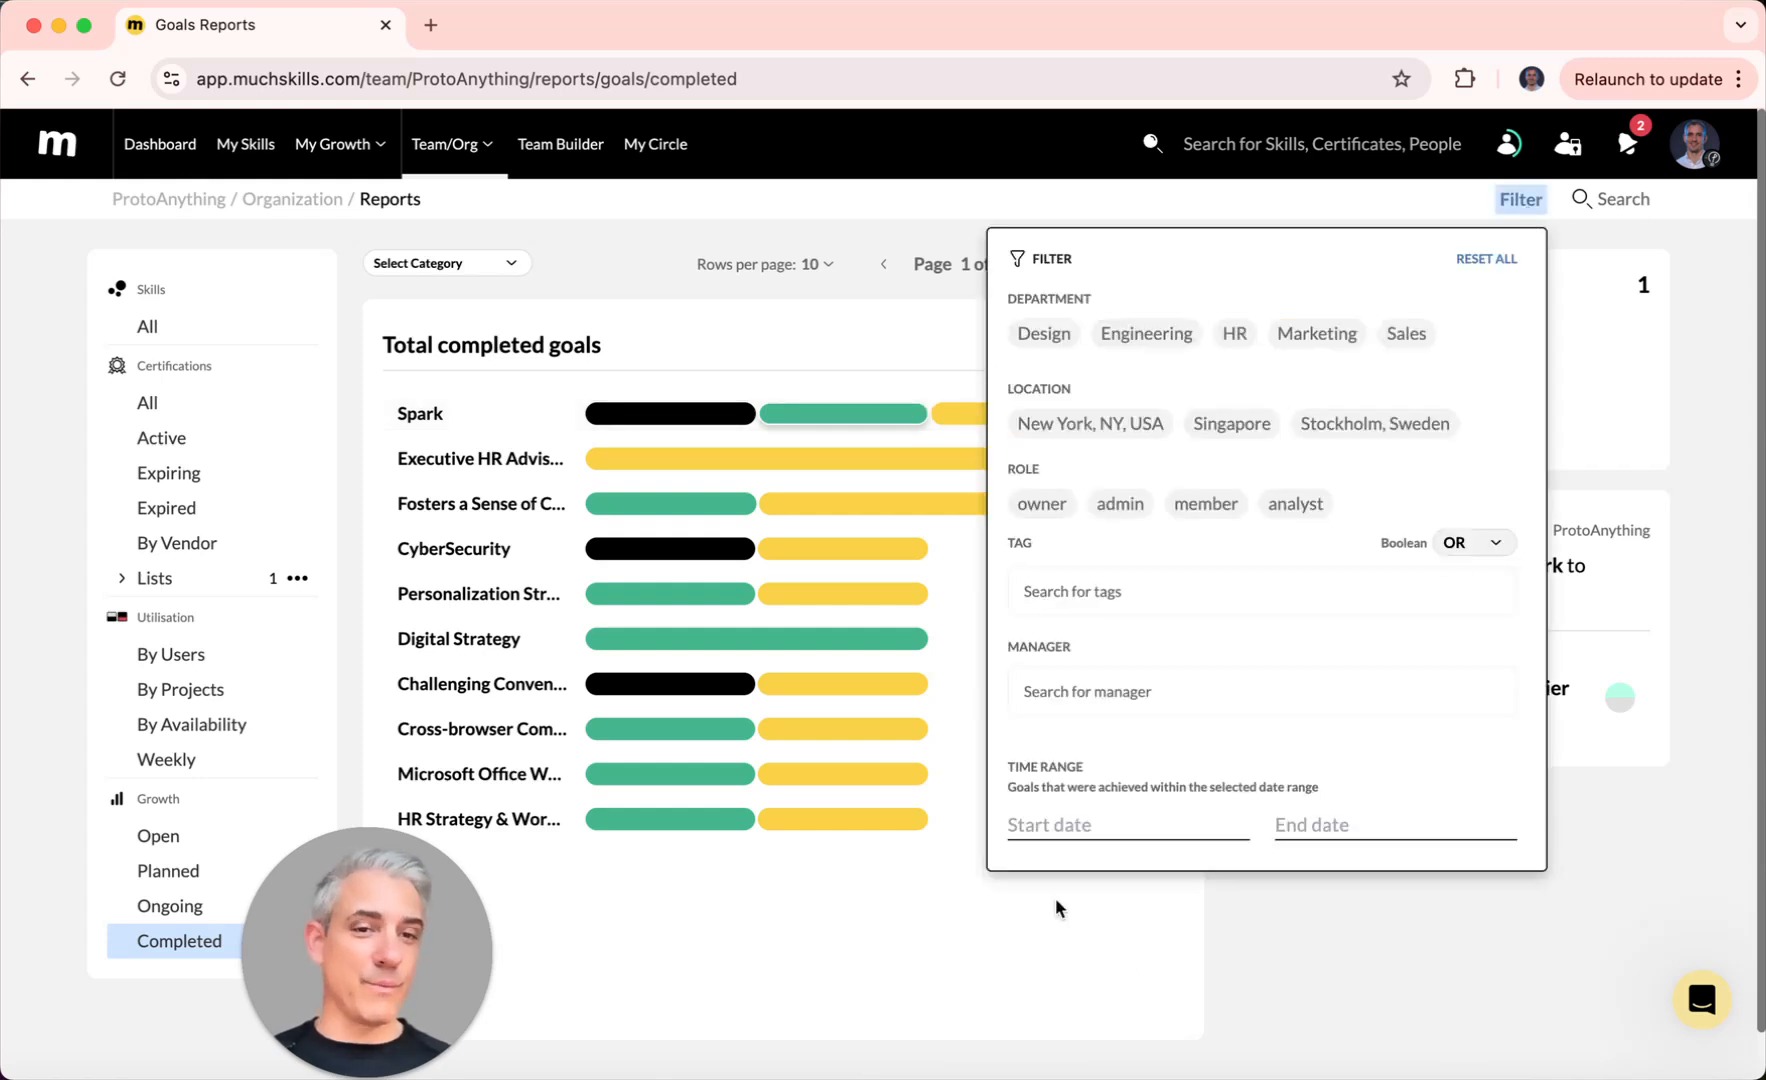
{"action": "left_click", "coordinate": [1345, 950]}
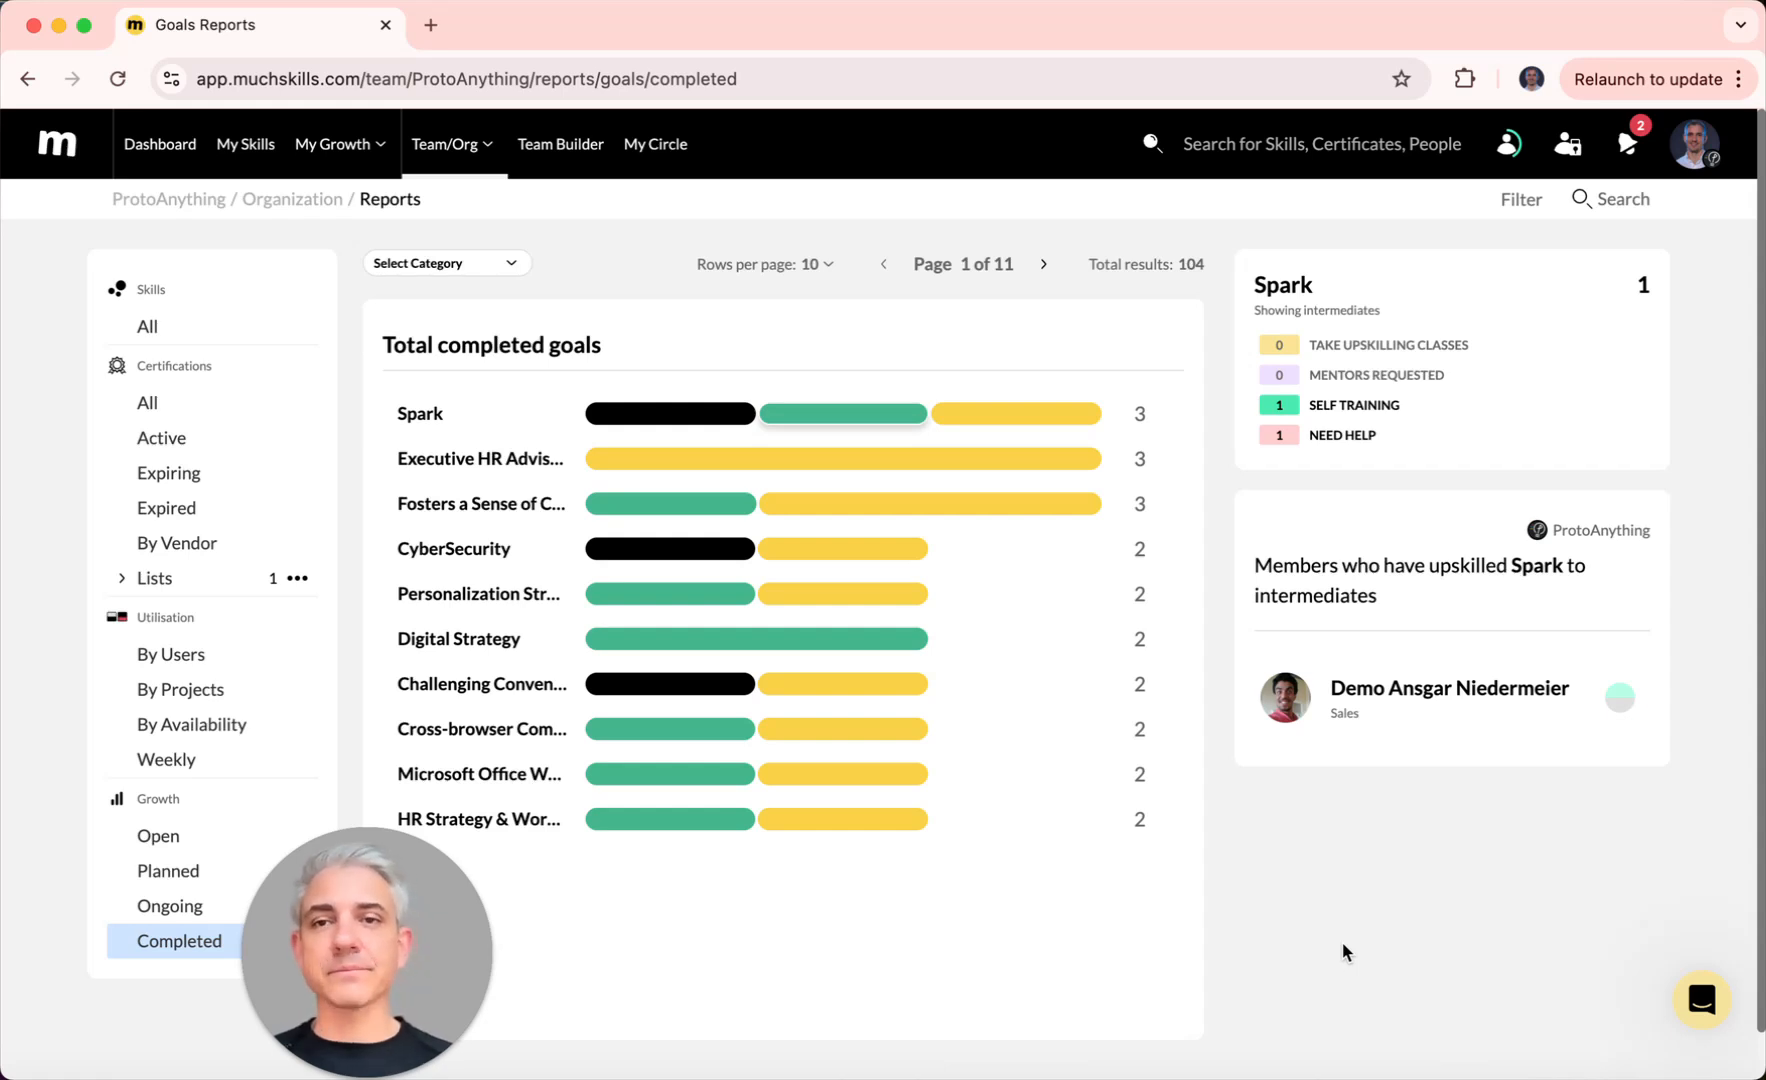
Step: Open My Circle and show the circle of the first manager listed under Not Reporting To Anyone
{"action": "left_click", "coordinate": [659, 172]}
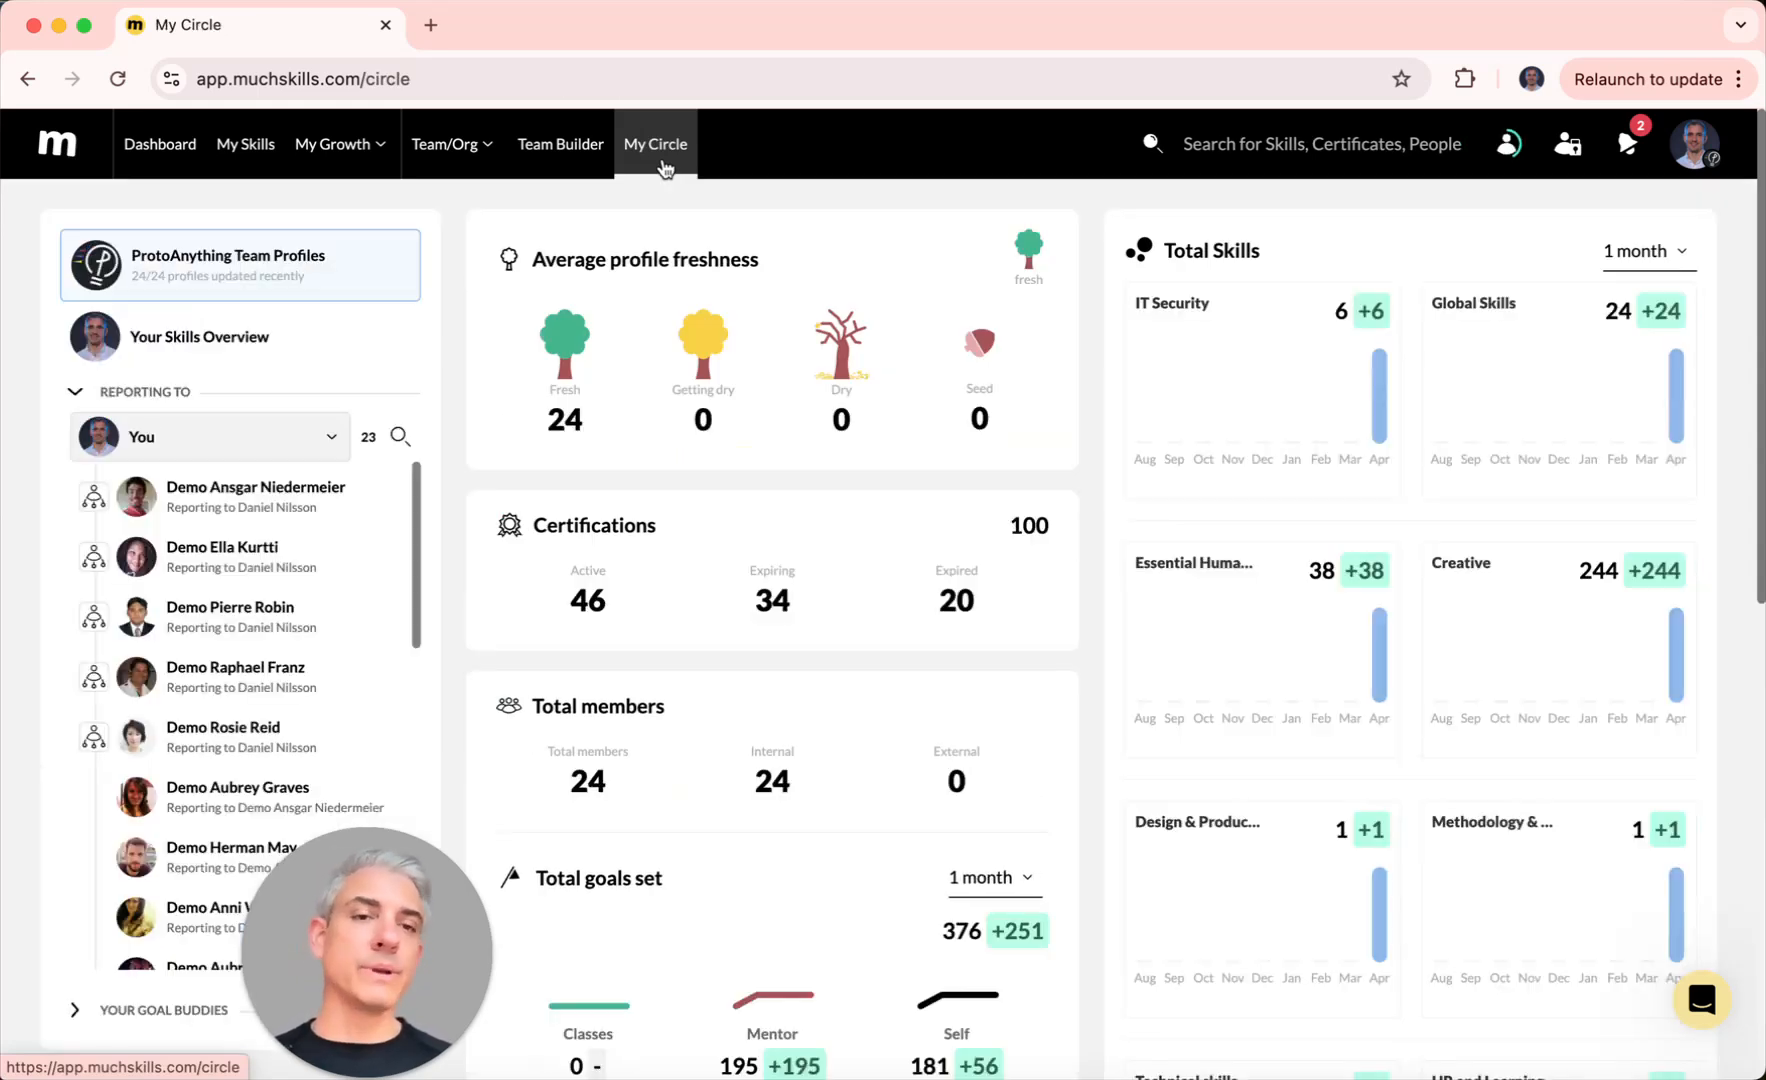
{"action": "left_click", "coordinate": [288, 442]}
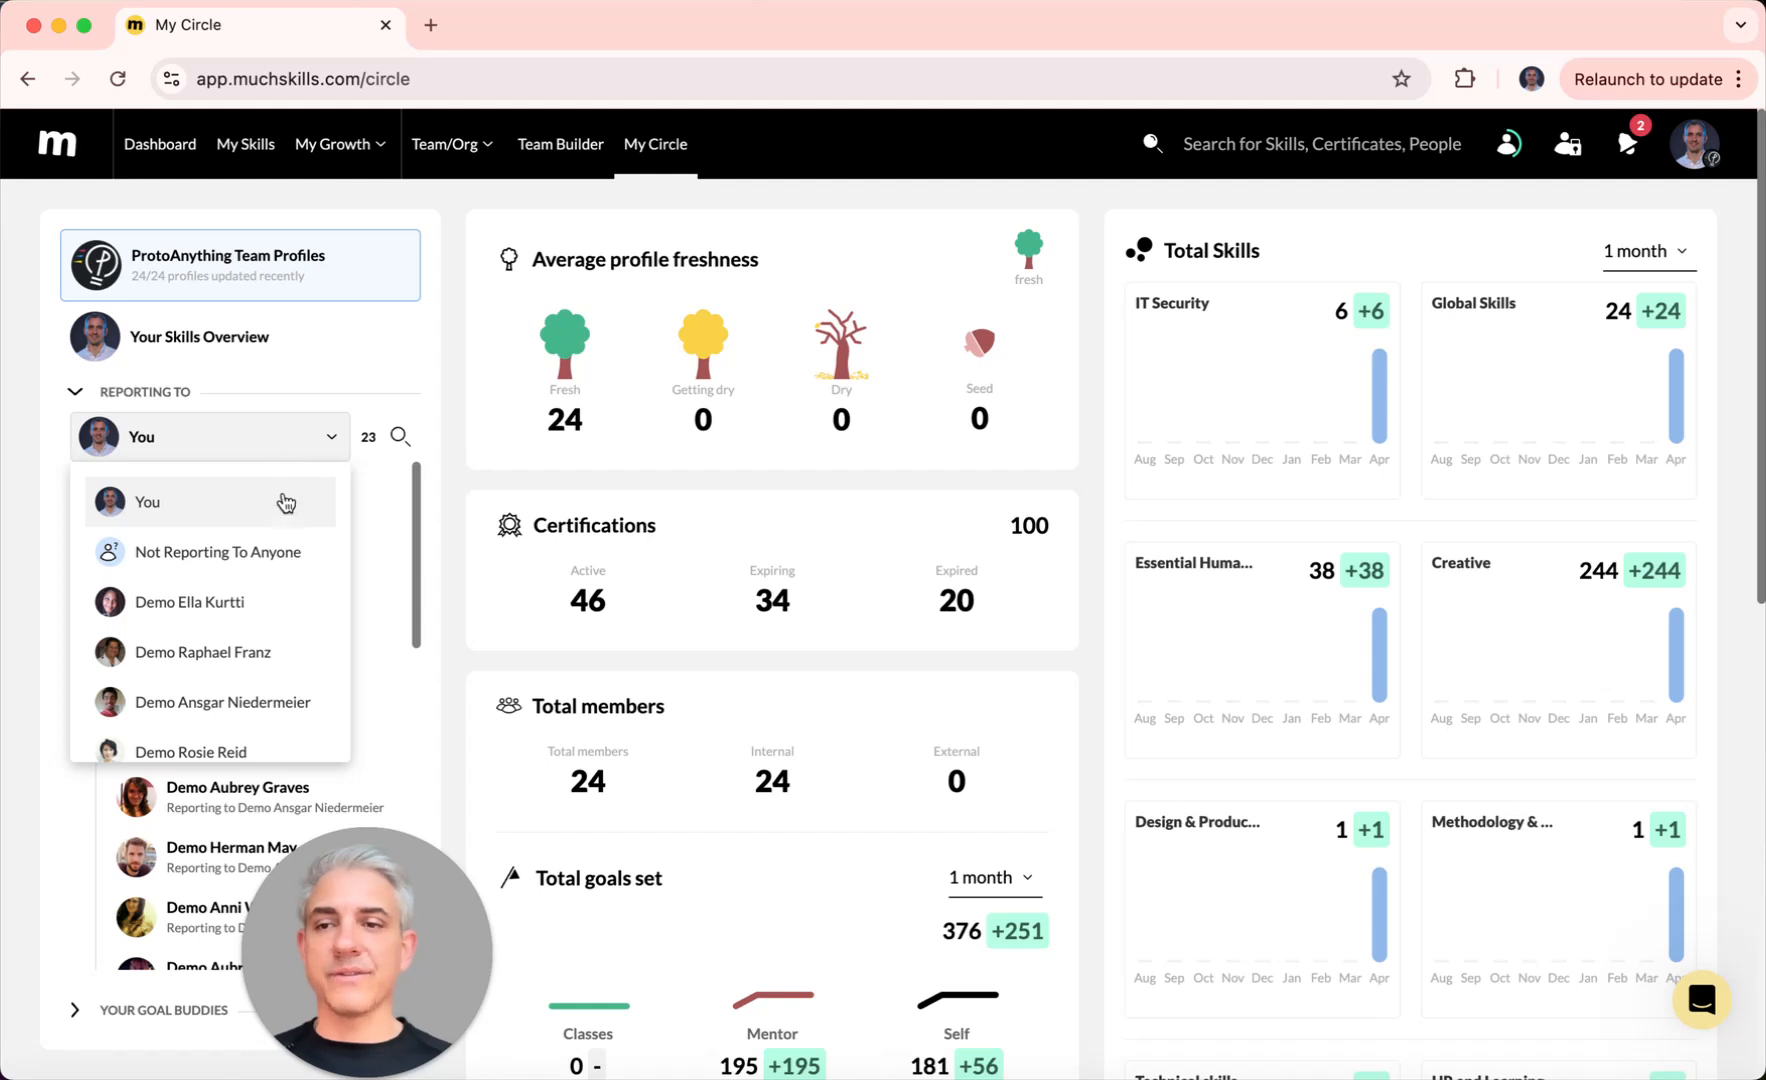
{"action": "left_click", "coordinate": [258, 620]}
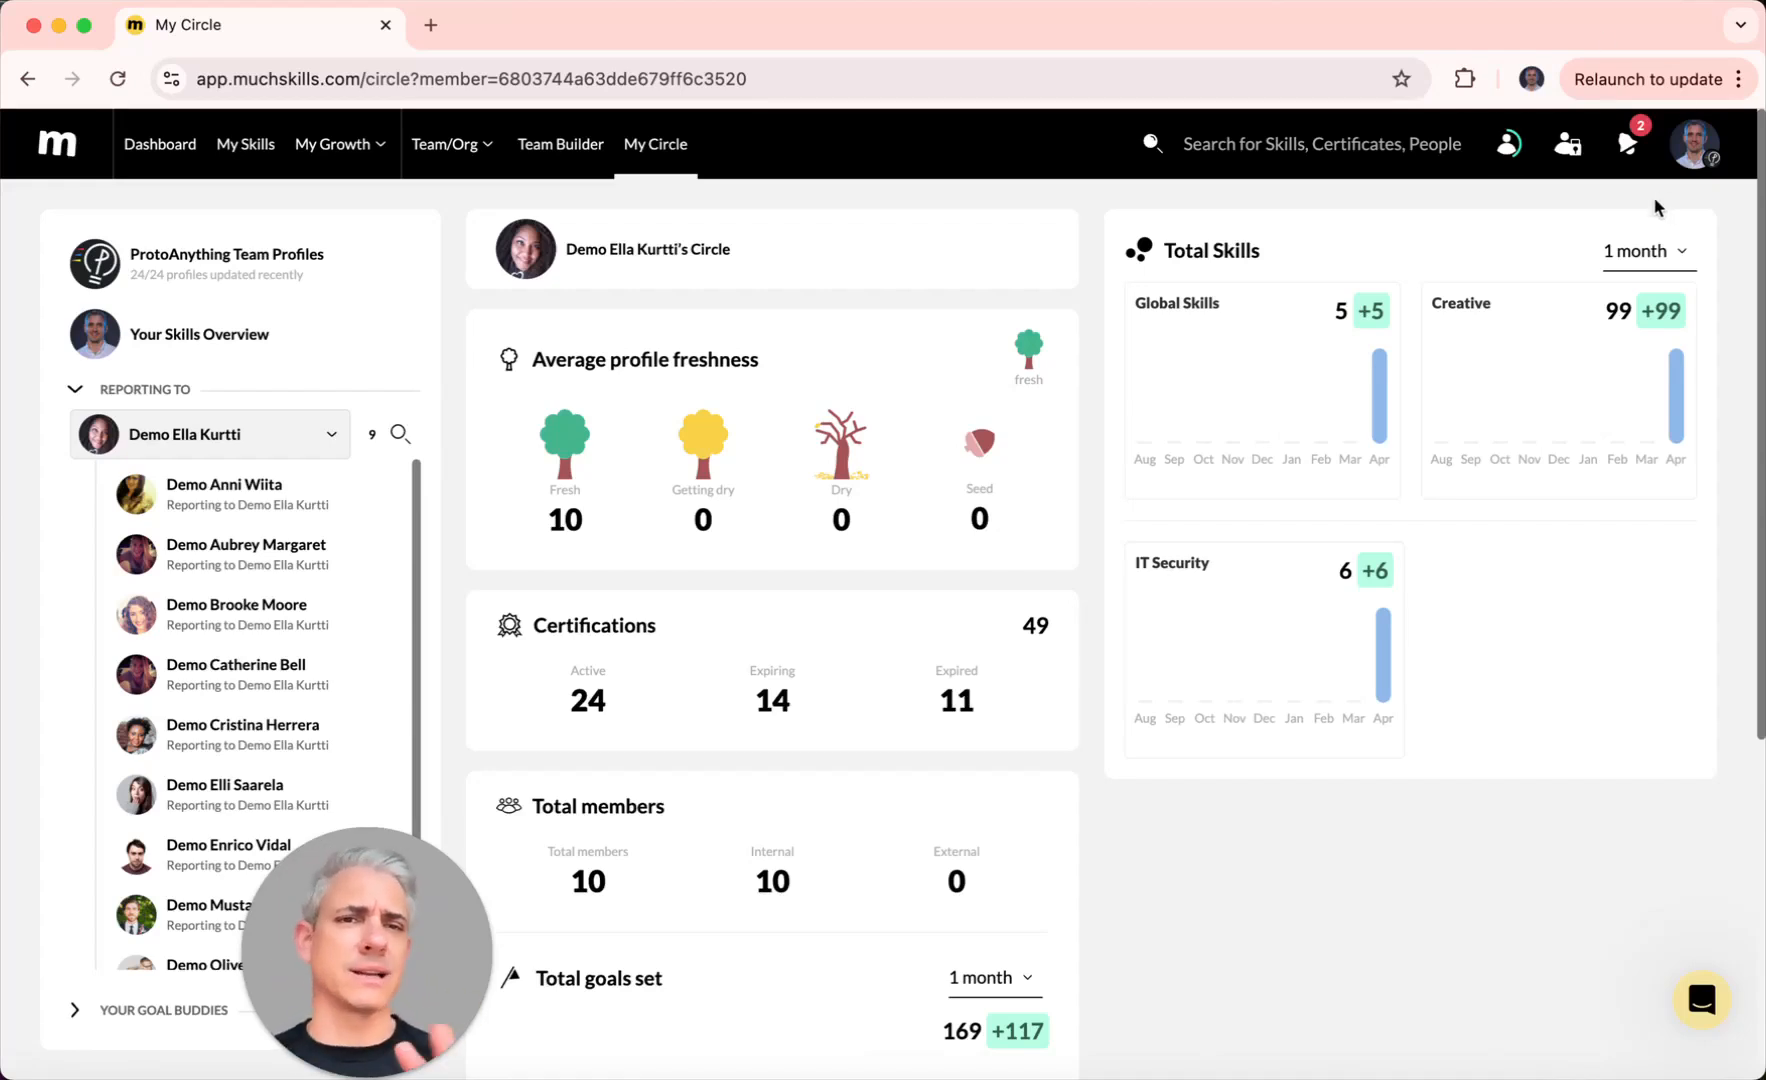
Step: Review the Total Skills period options in the manager's circle, and highlight the total number of certifications
{"action": "left_click", "coordinate": [1645, 256]}
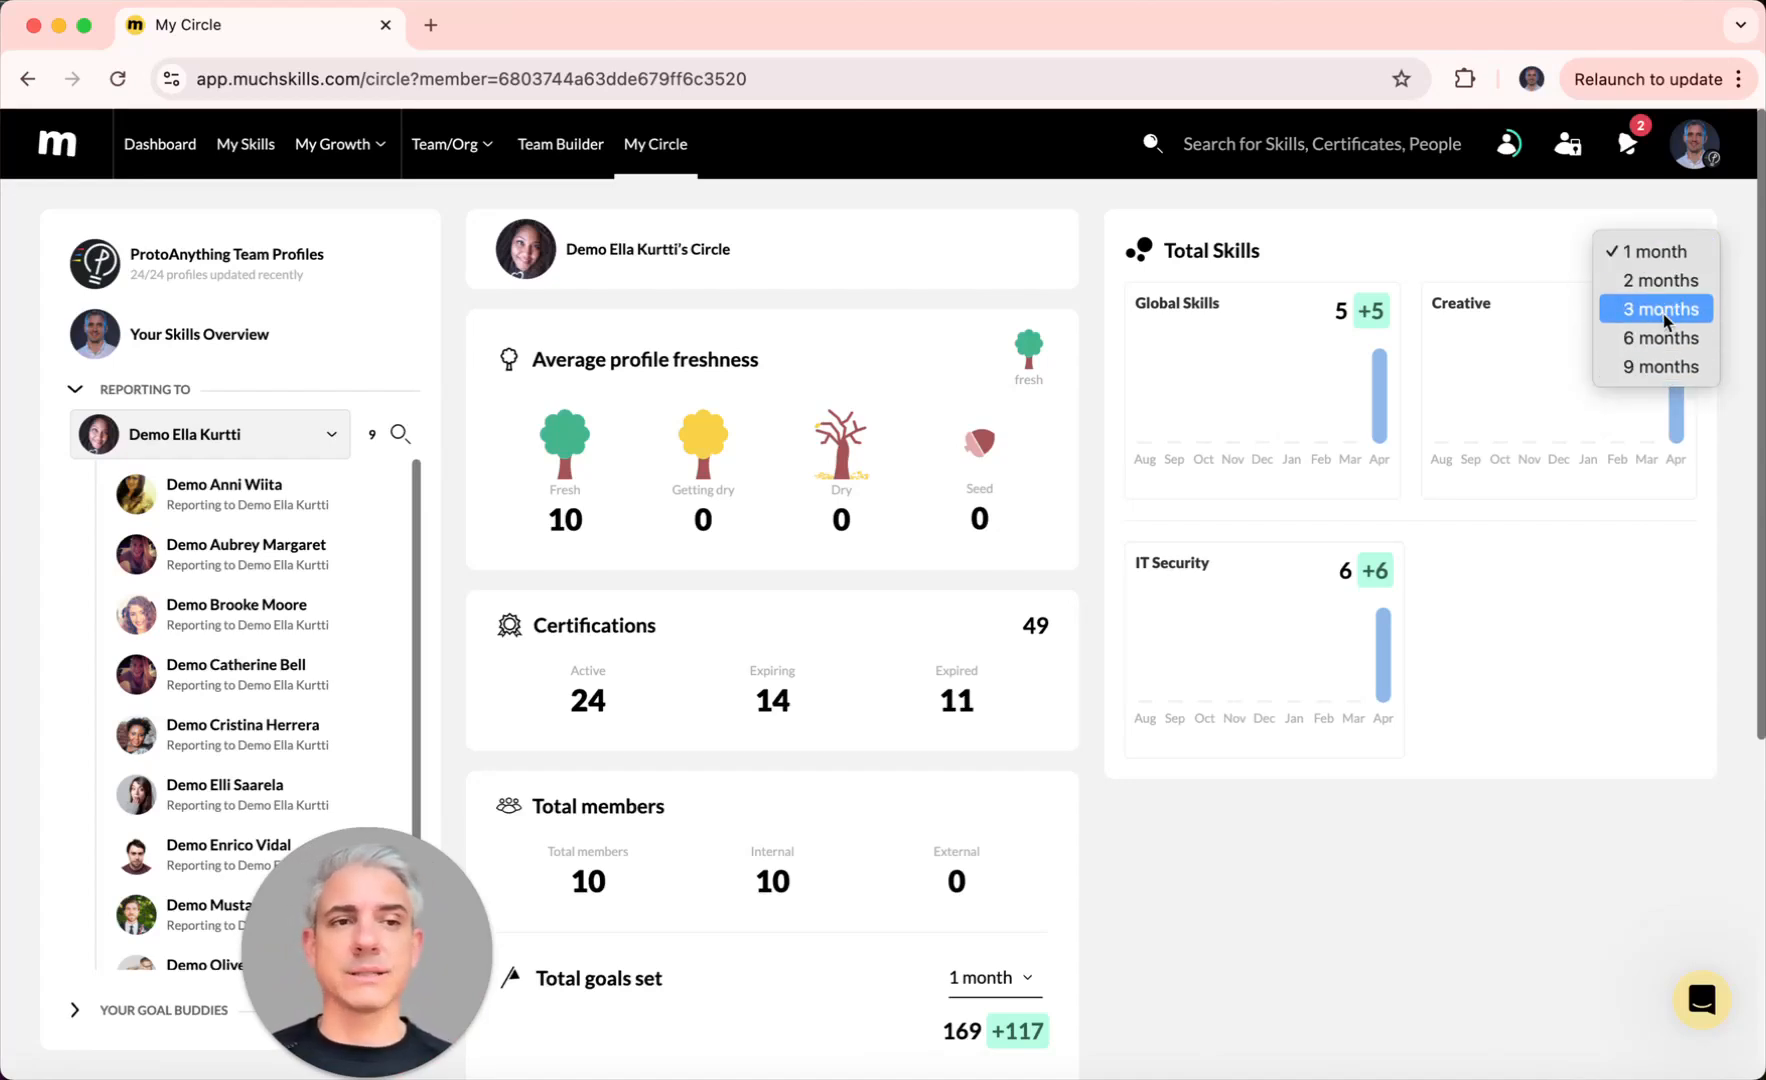
{"action": "left_click", "coordinate": [1323, 897]}
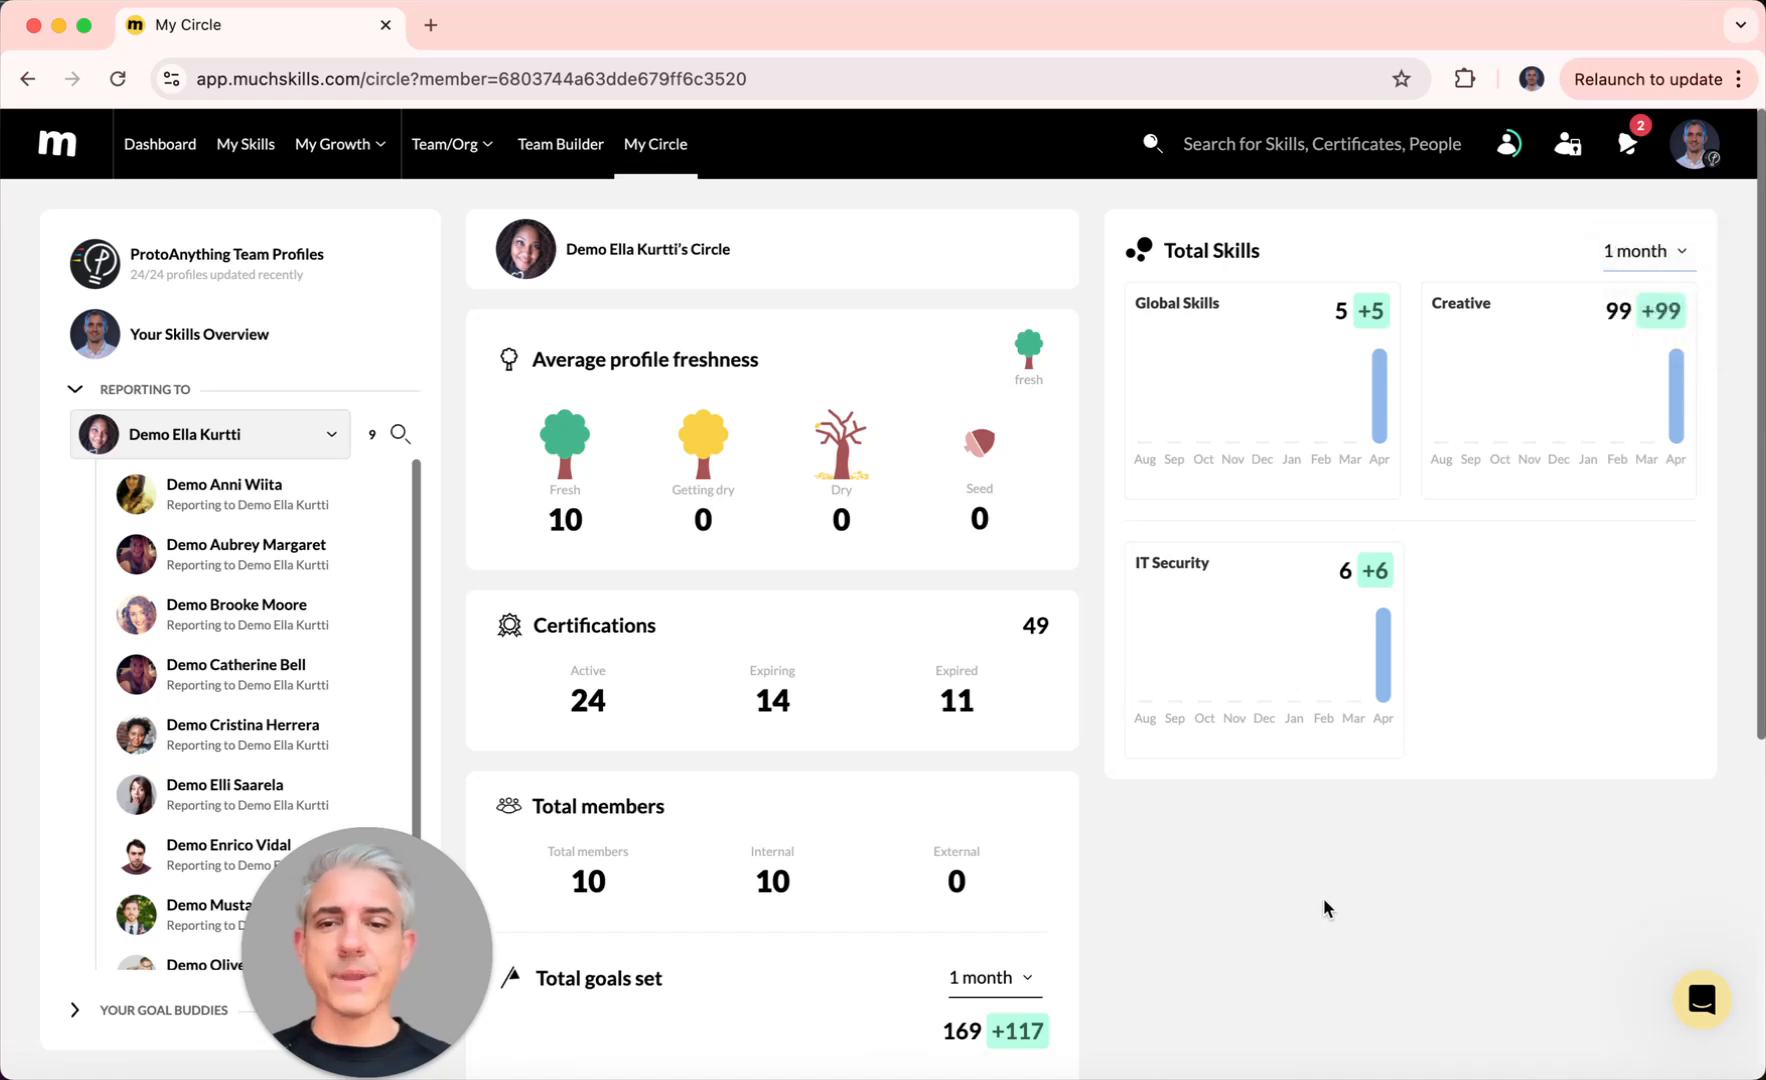
{"action": "scroll", "coordinate": [1323, 897], "scroll_direction": "down", "scroll_amount": 5}
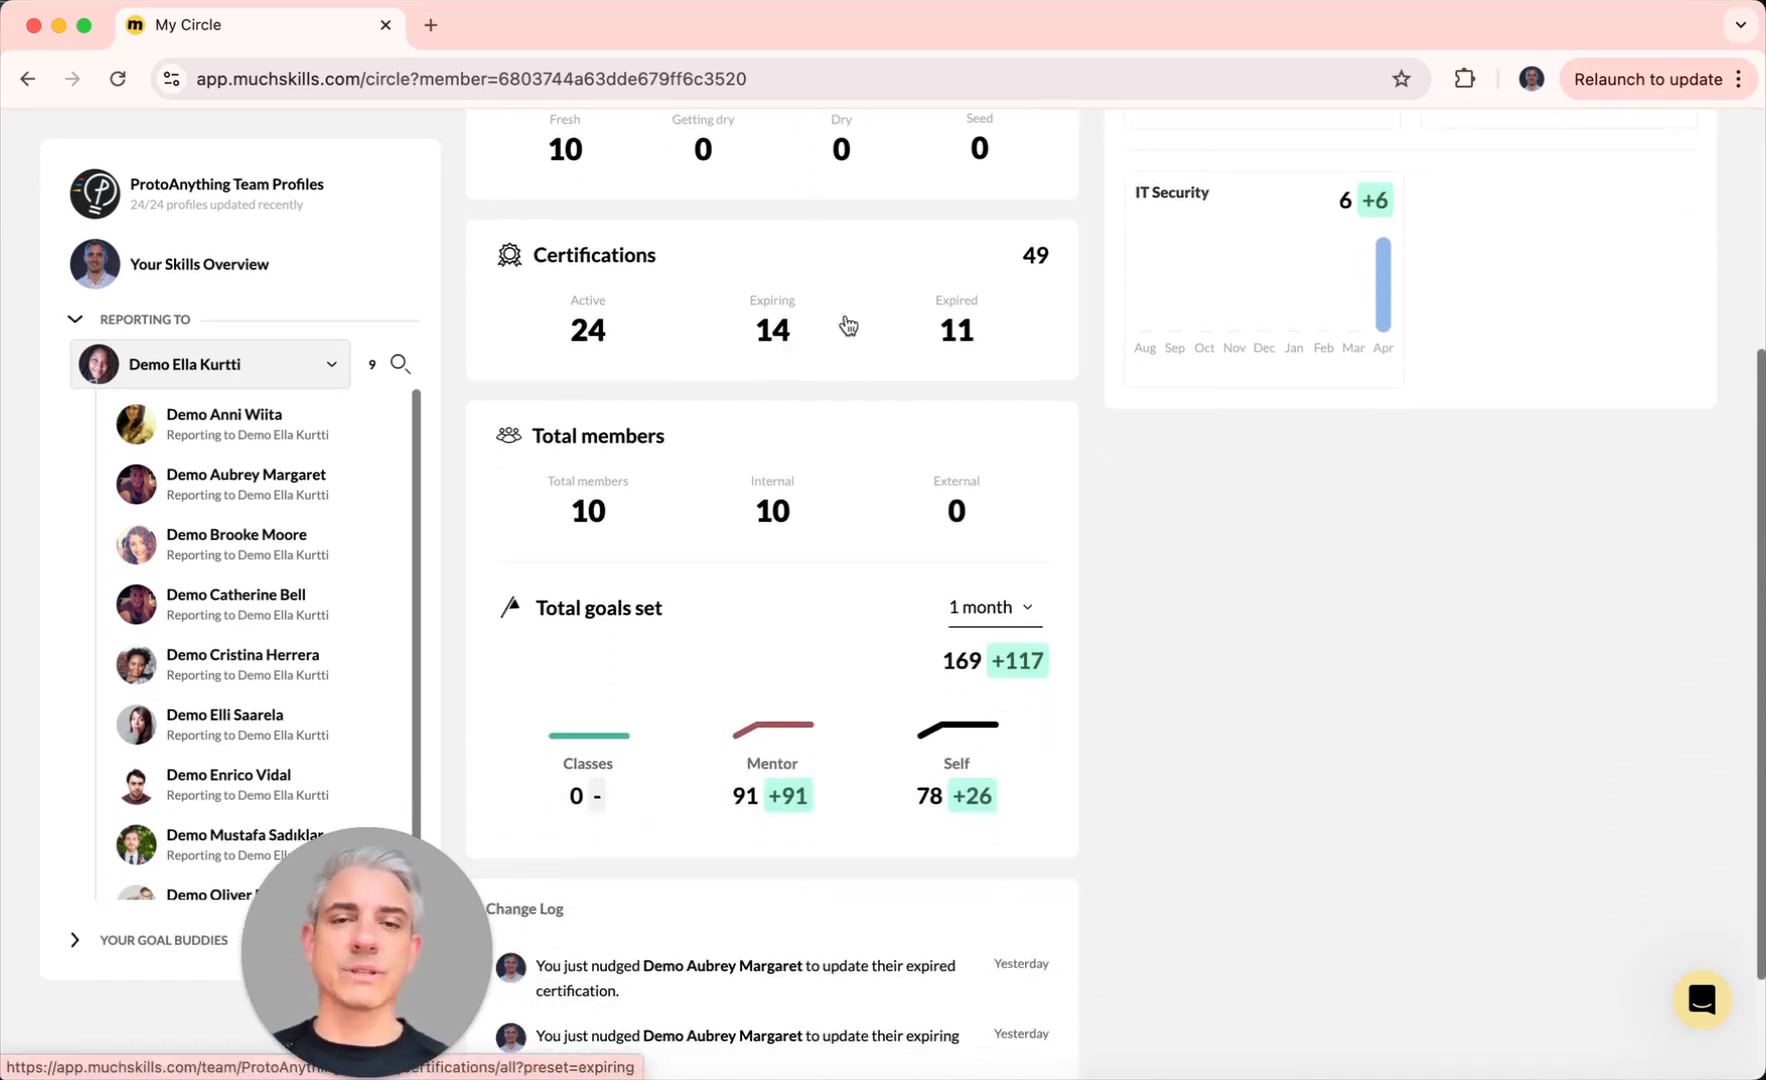
{"action": "left_click_drag", "start_coordinate": [1060, 255], "coordinate": [1022, 262]}
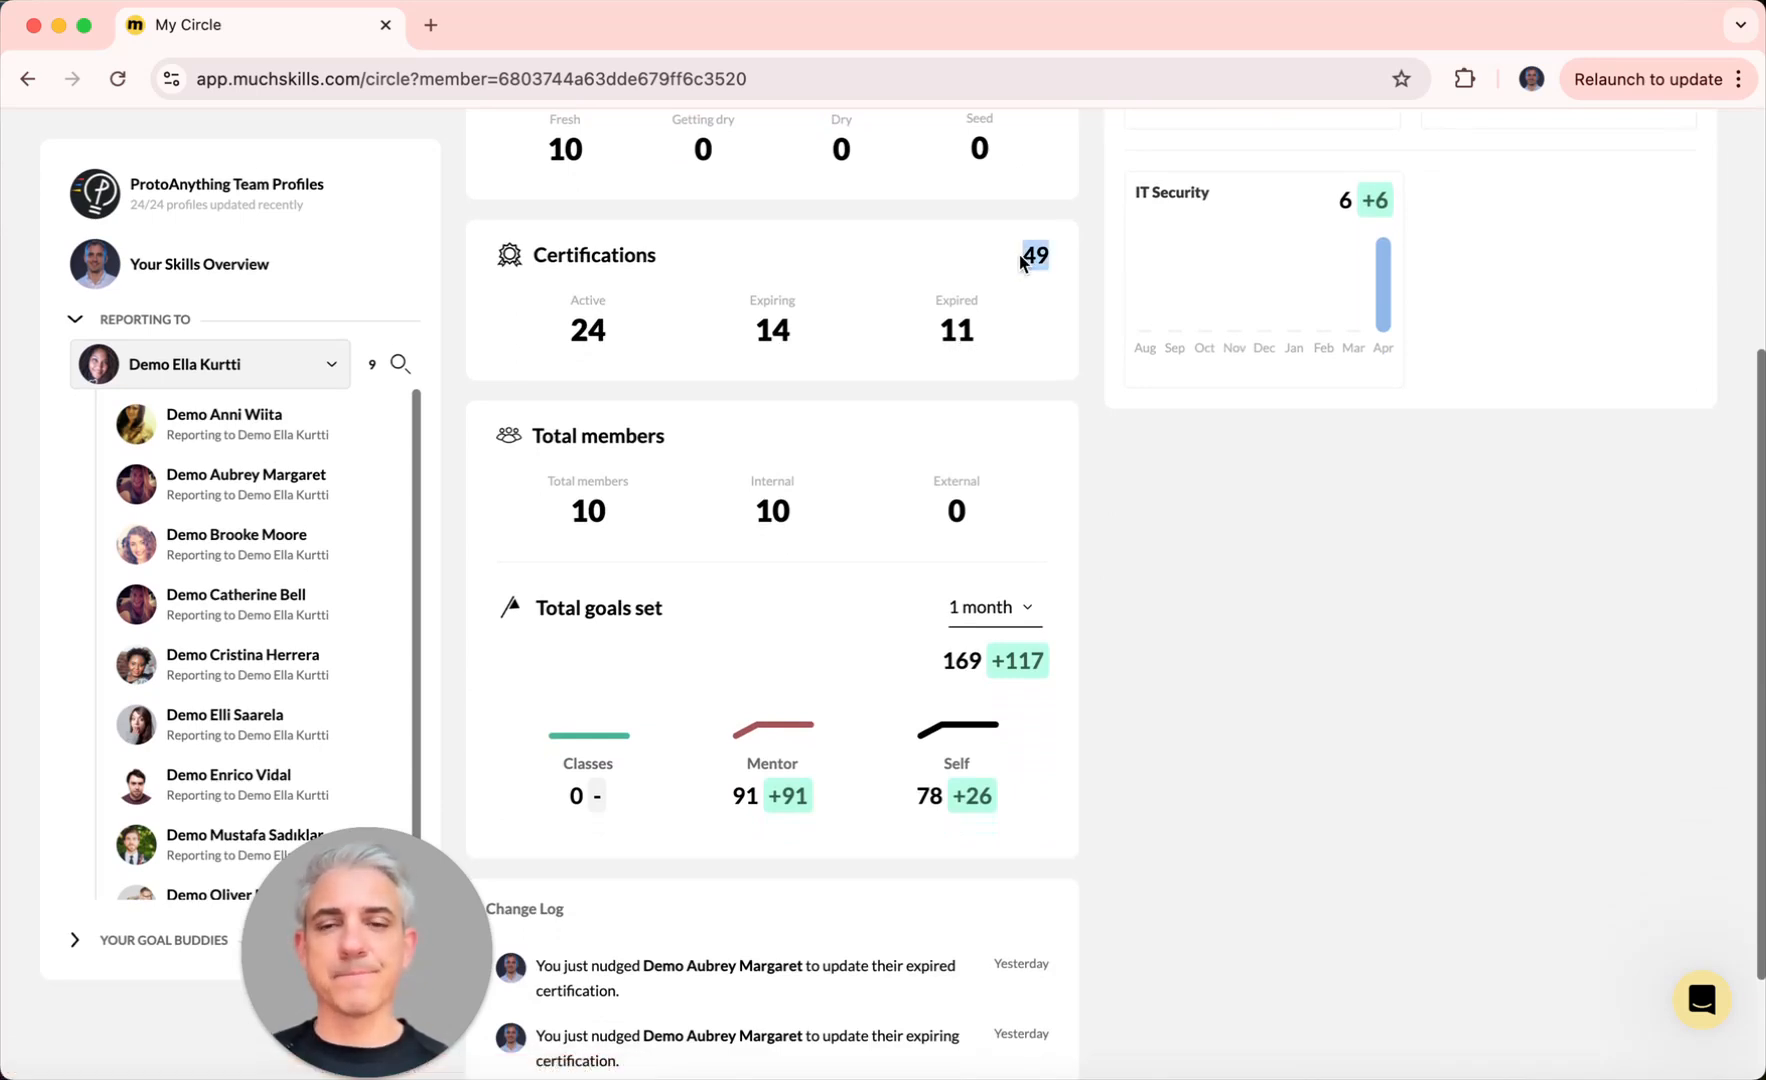
{"action": "scroll", "coordinate": [1020, 262], "scroll_direction": "down", "scroll_amount": 3}
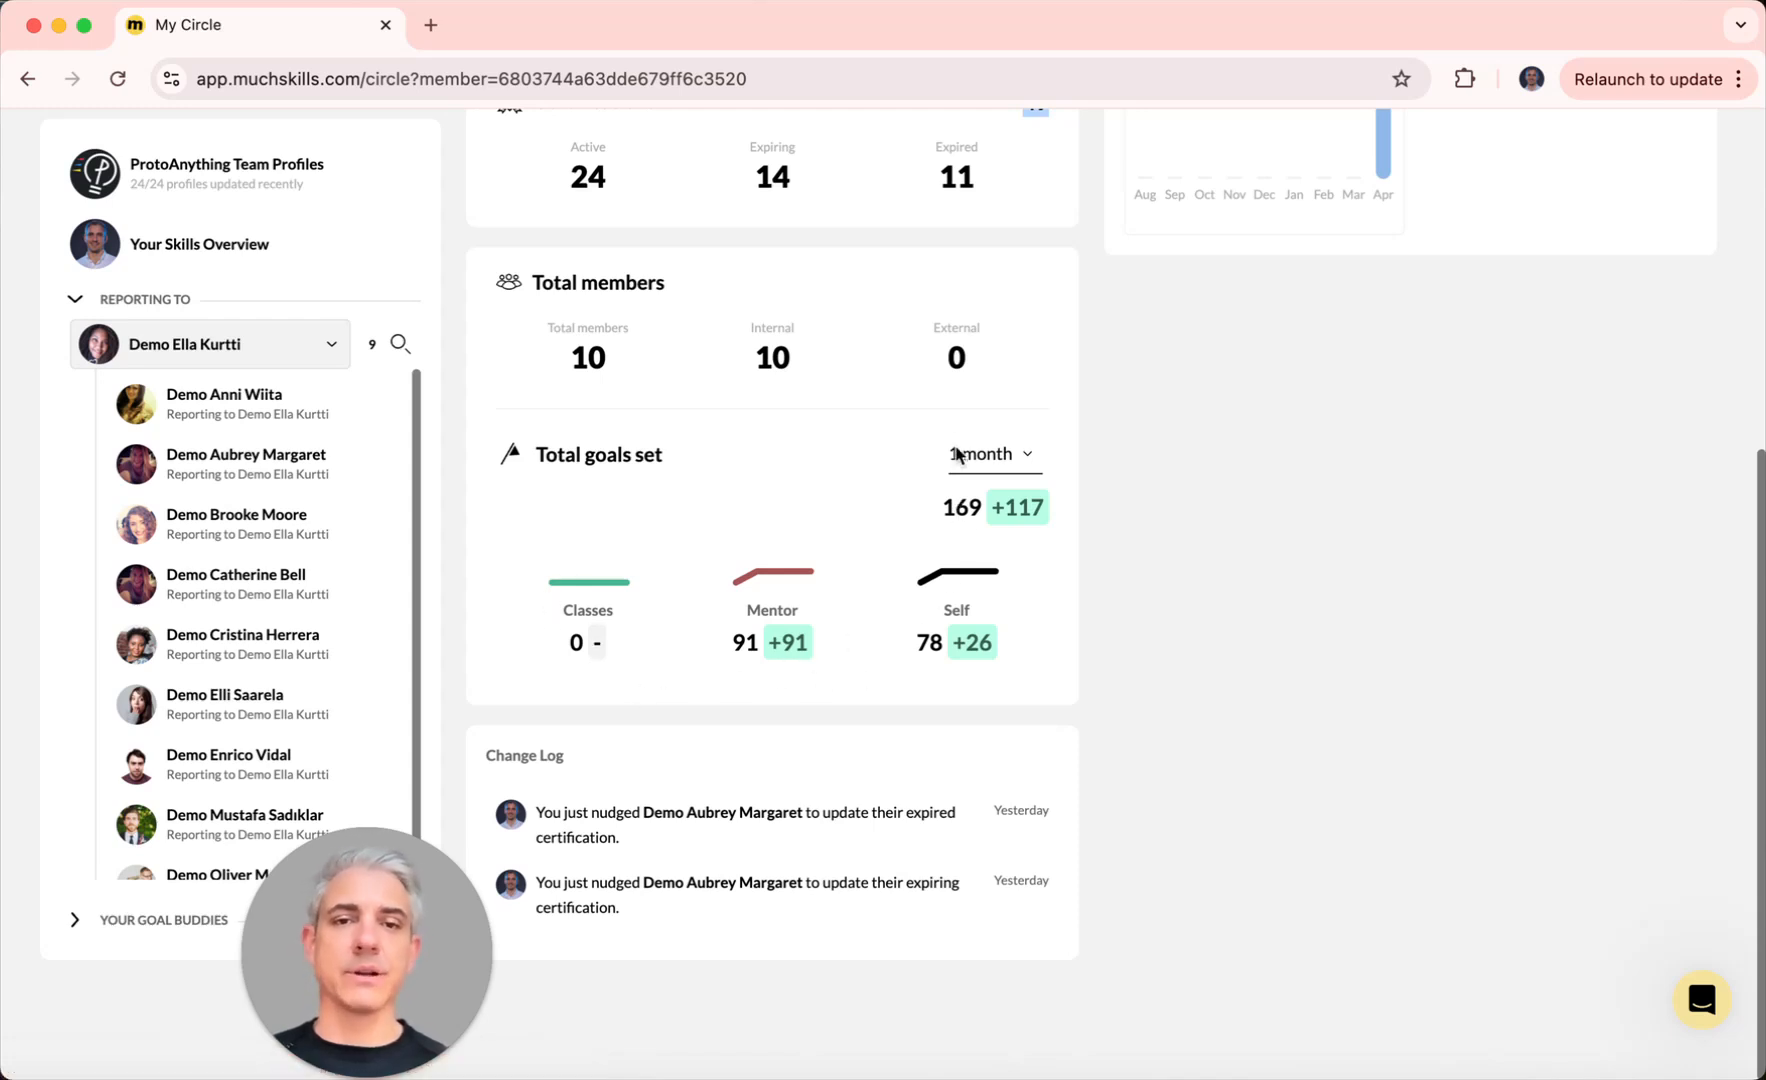
{"action": "scroll", "coordinate": [957, 453], "scroll_direction": "up", "scroll_amount": 1}
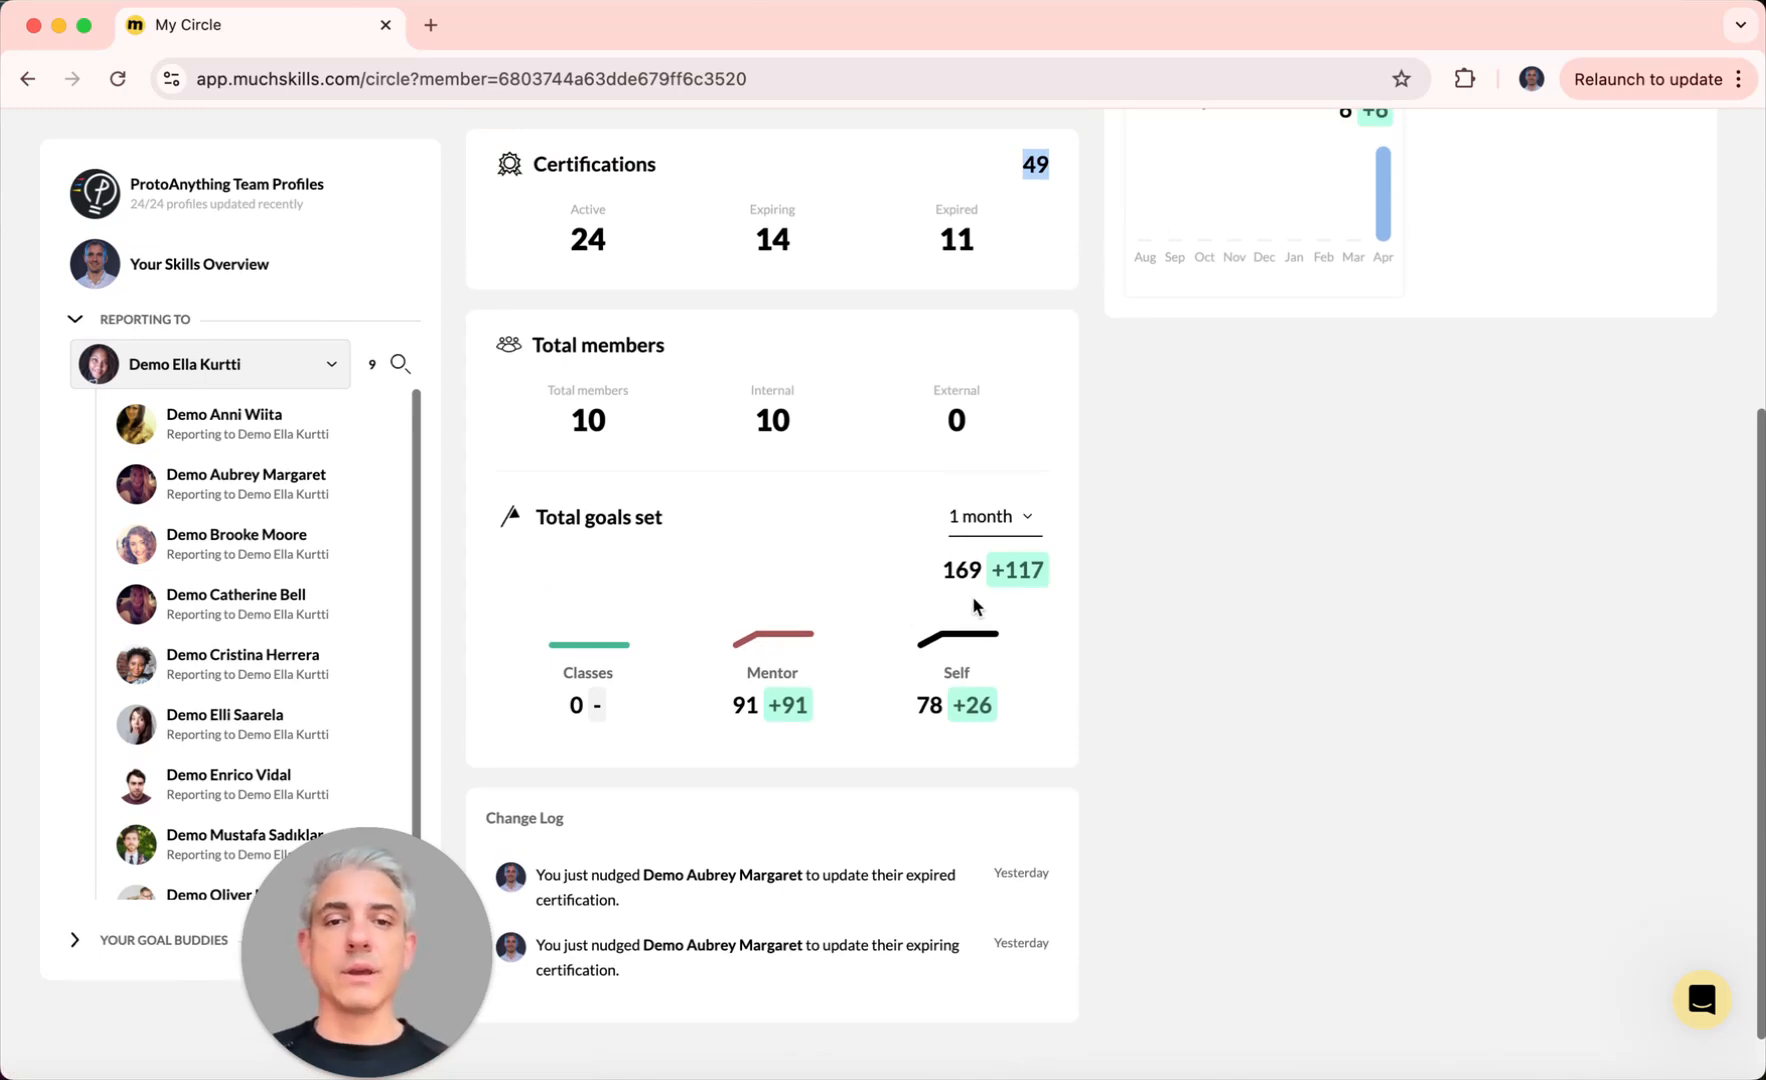
Step: Highlight the circle's growth in total goals set, review the goal period options, and examine the change log
{"action": "left_click_drag", "start_coordinate": [941, 577], "coordinate": [1091, 561]}
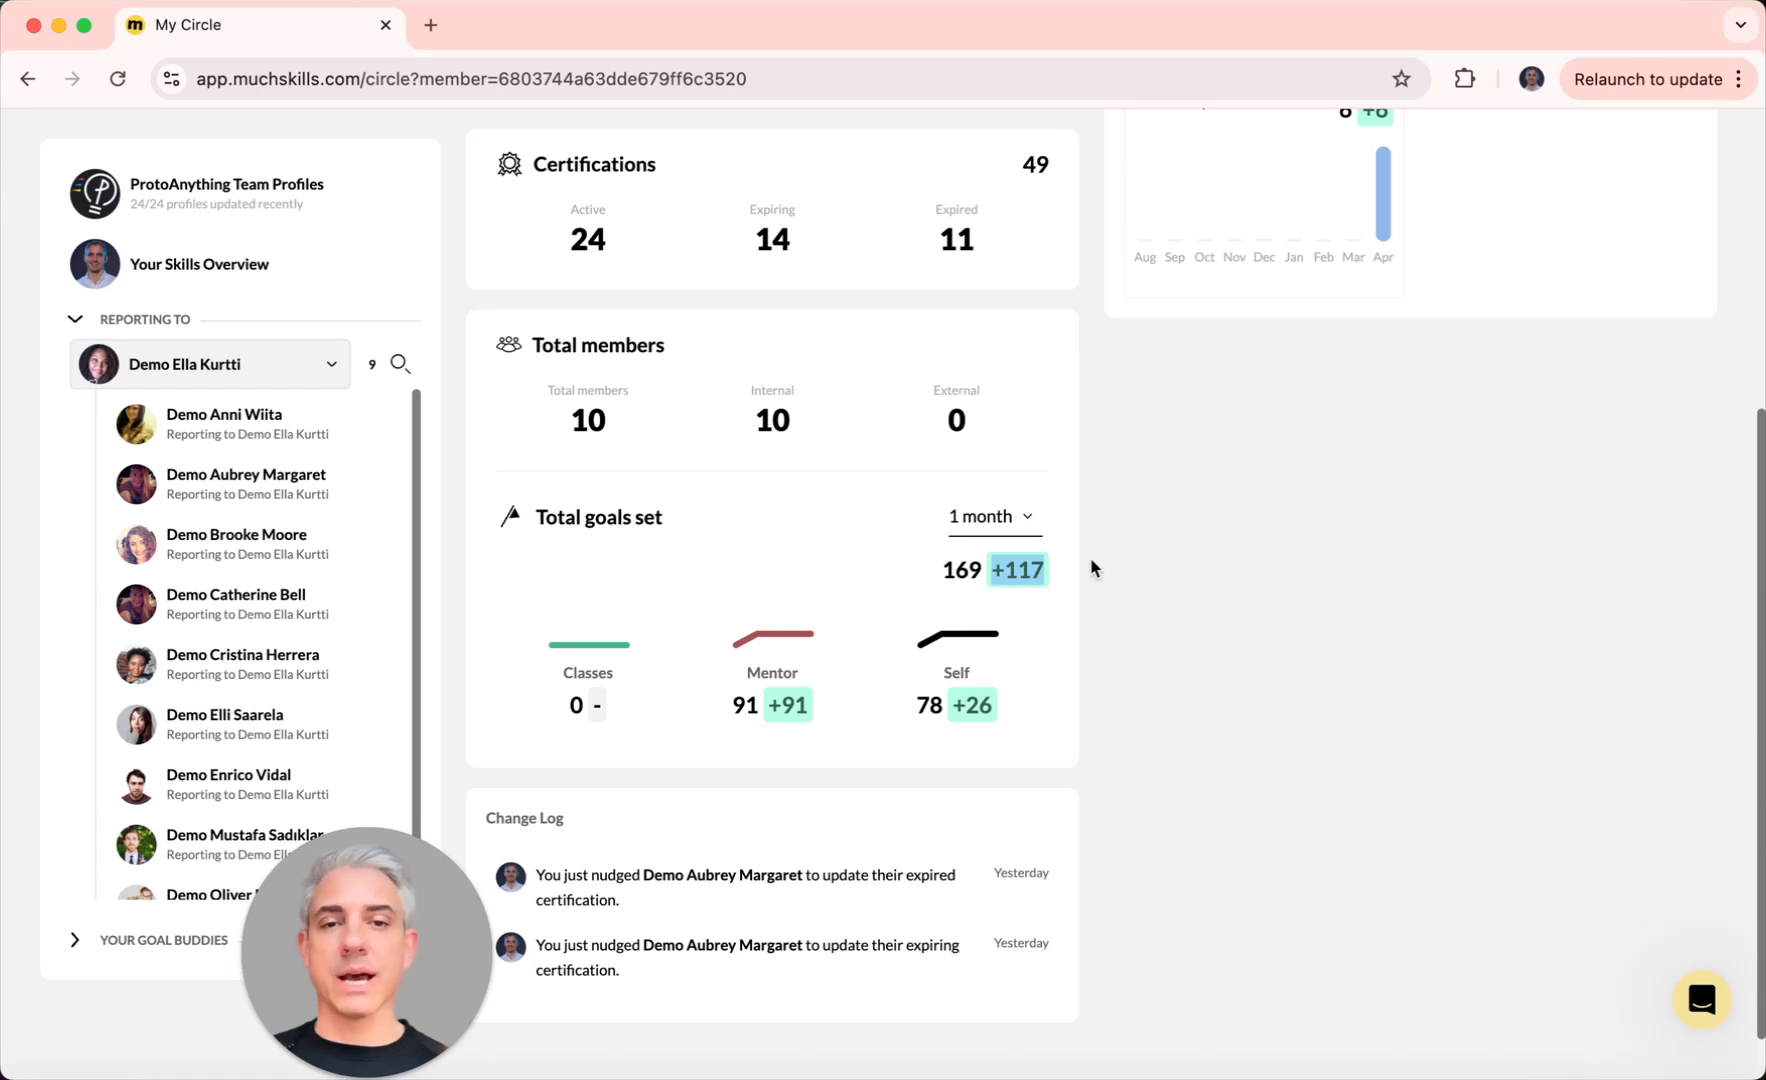
{"action": "left_click", "coordinate": [1000, 518]}
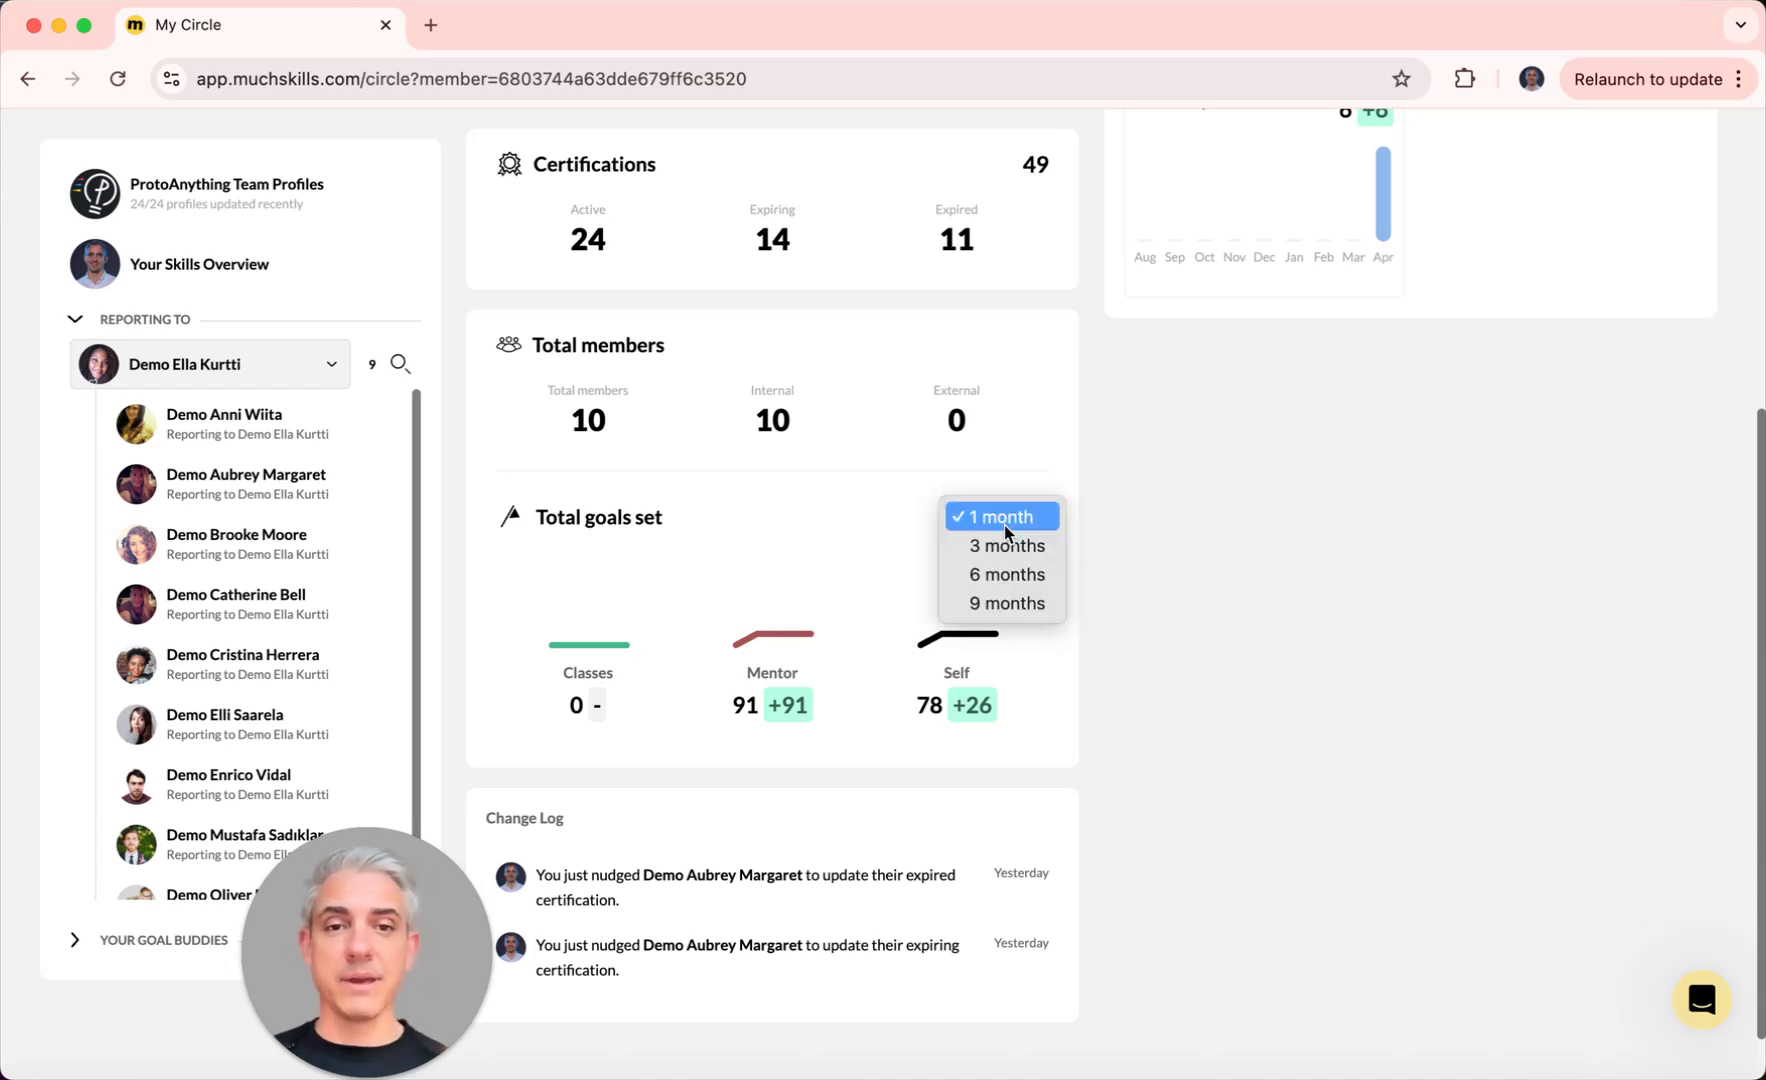
{"action": "left_click", "coordinate": [1164, 539]}
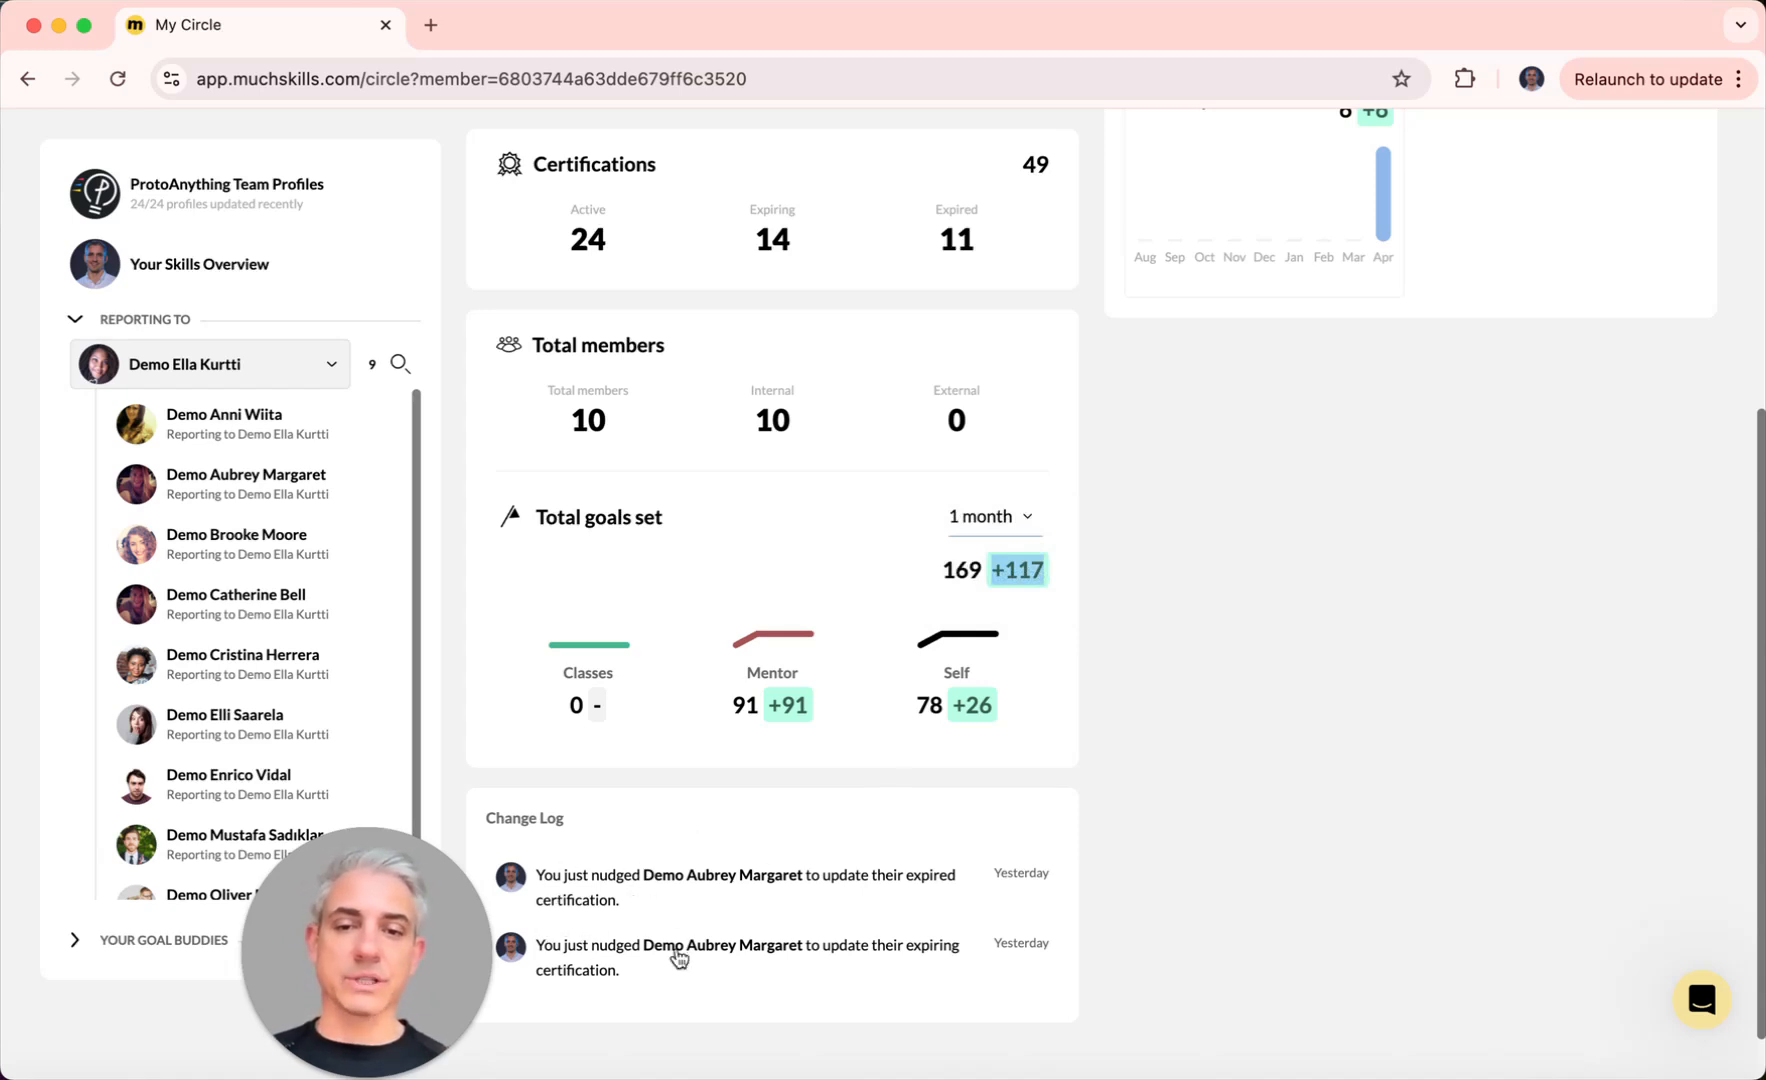
{"action": "scroll", "coordinate": [602, 870], "scroll_direction": "down", "scroll_amount": 1}
{"action": "scroll", "coordinate": [602, 870], "scroll_direction": "up", "scroll_amount": 5}
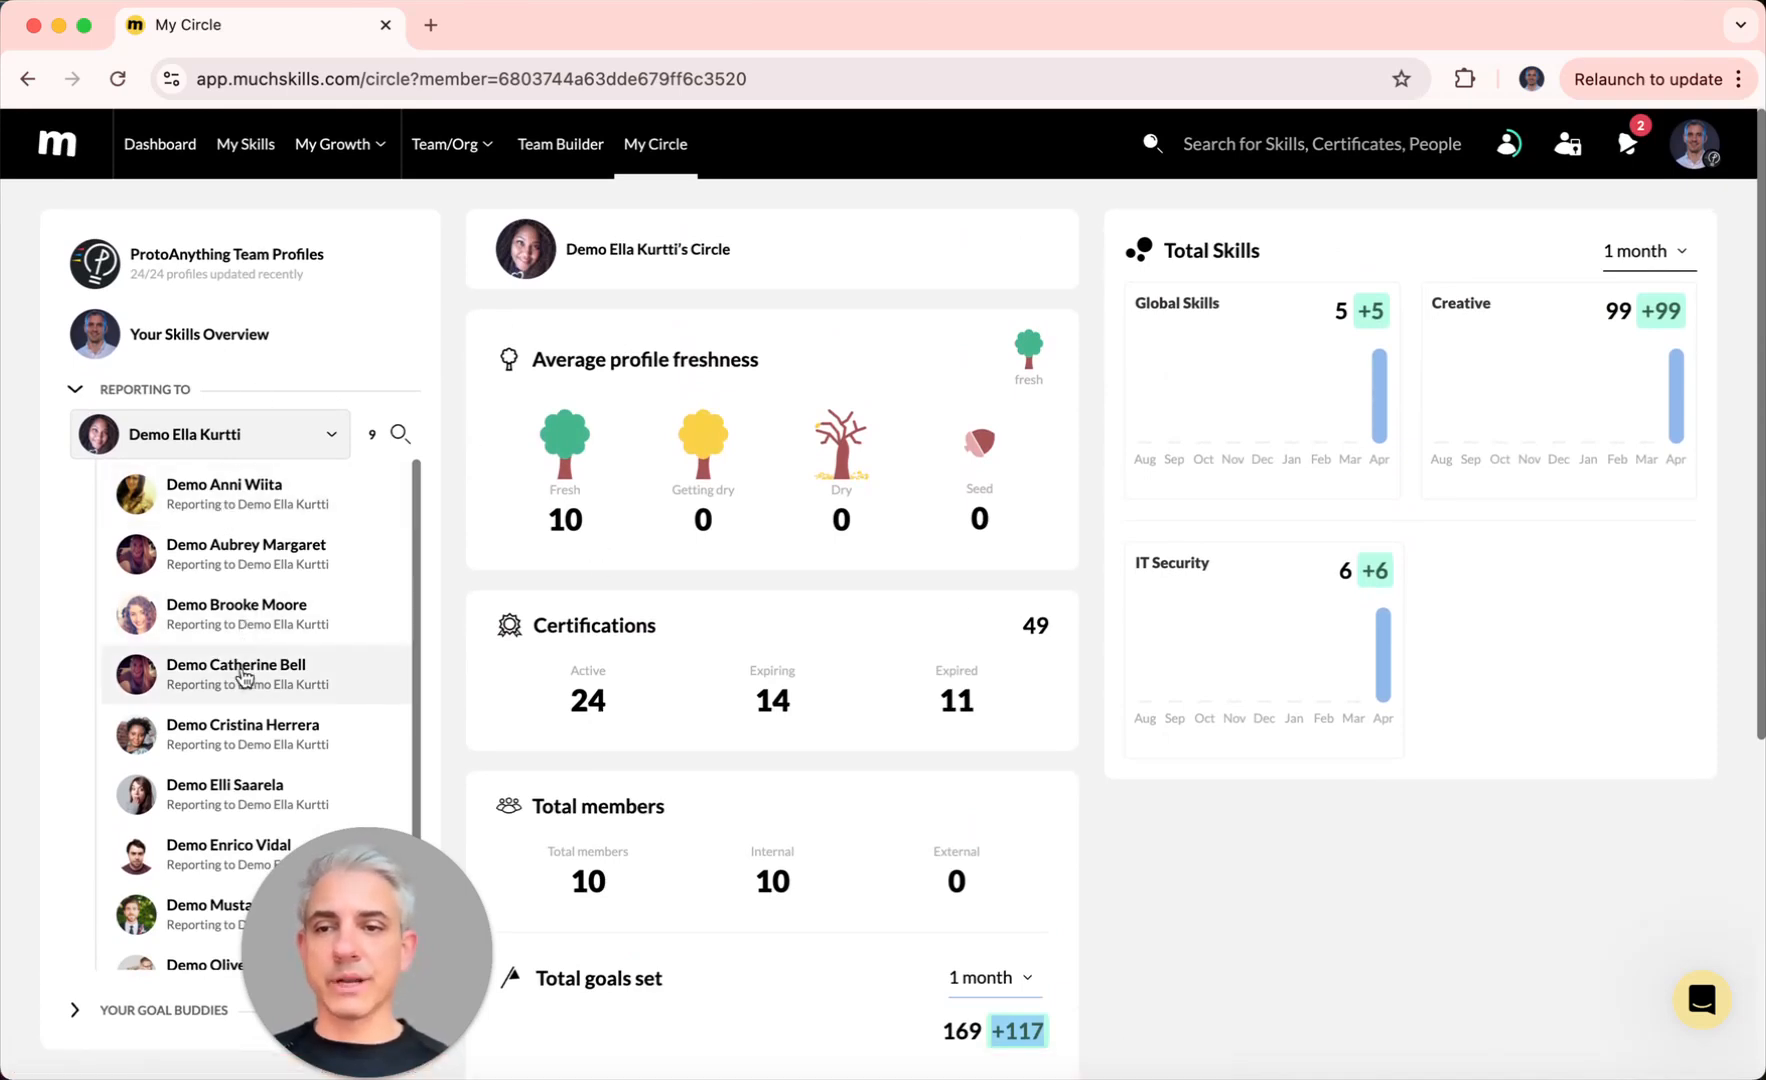
Step: Open the report of the first employee reporting to the manager, and read through the skills summary
{"action": "left_click", "coordinate": [189, 508]}
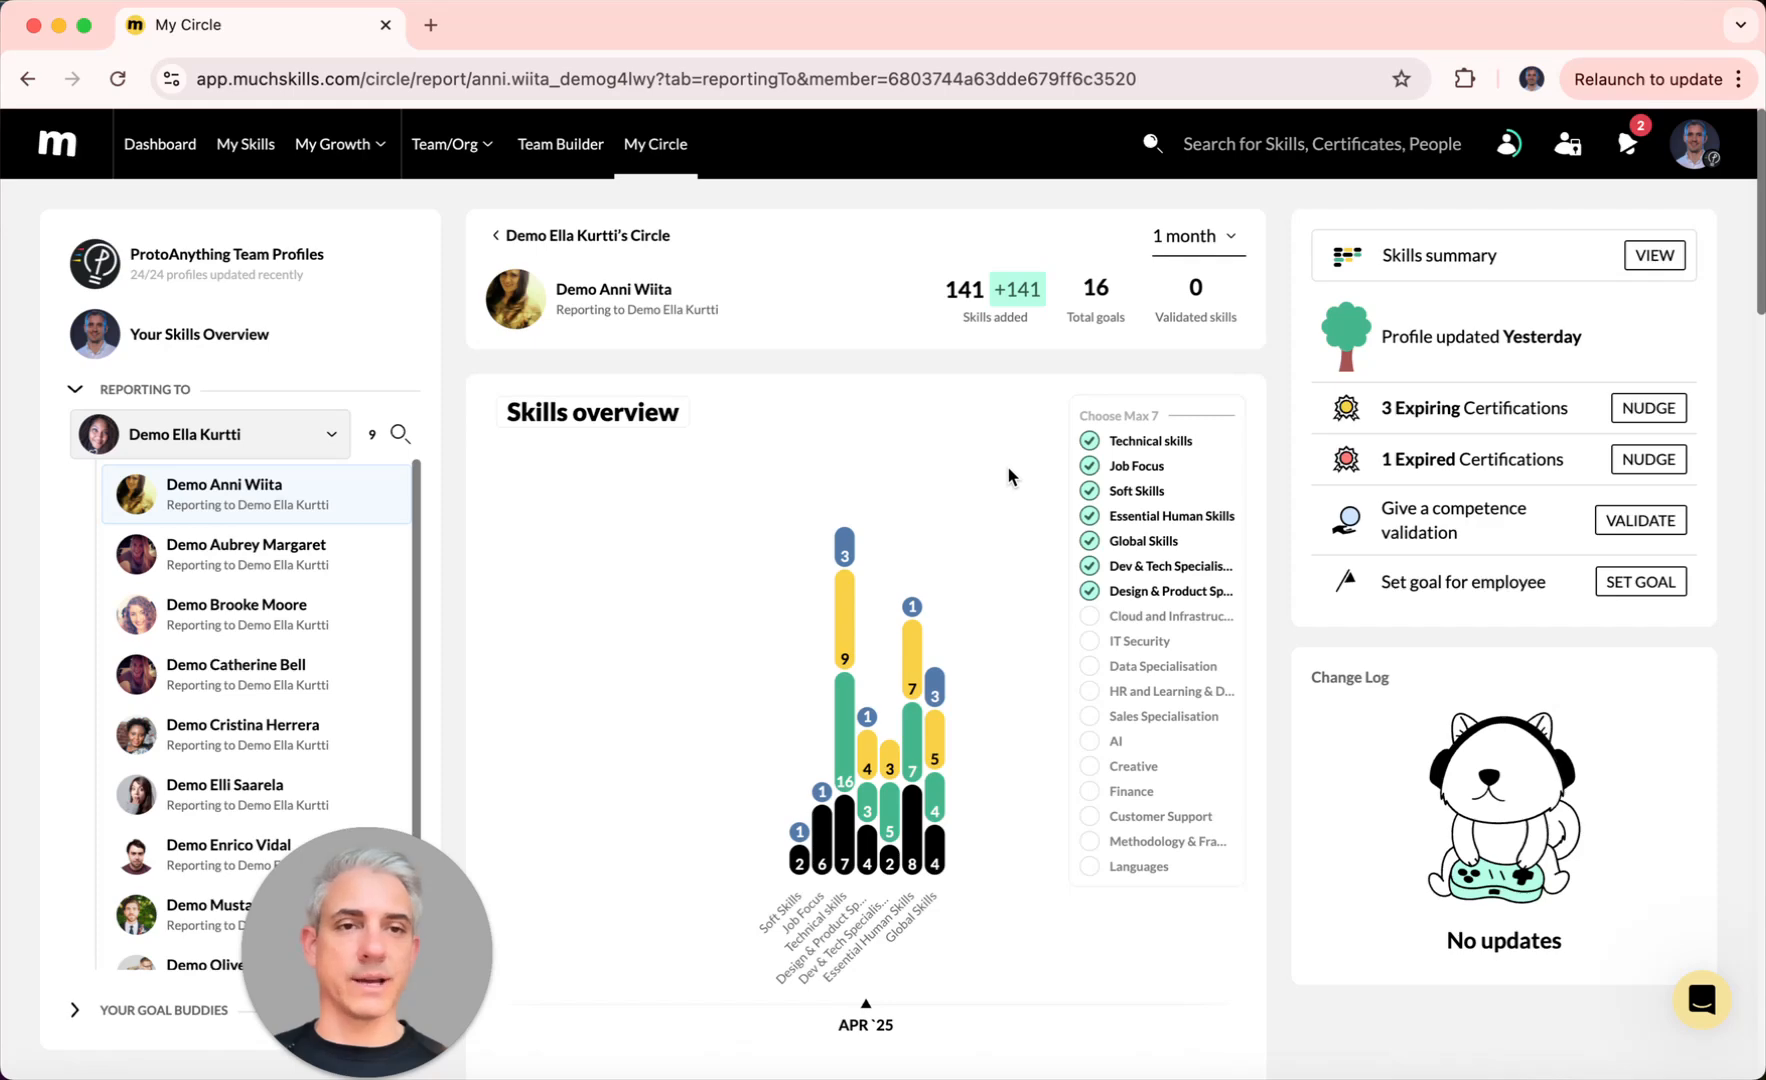
{"action": "left_click", "coordinate": [1652, 257]}
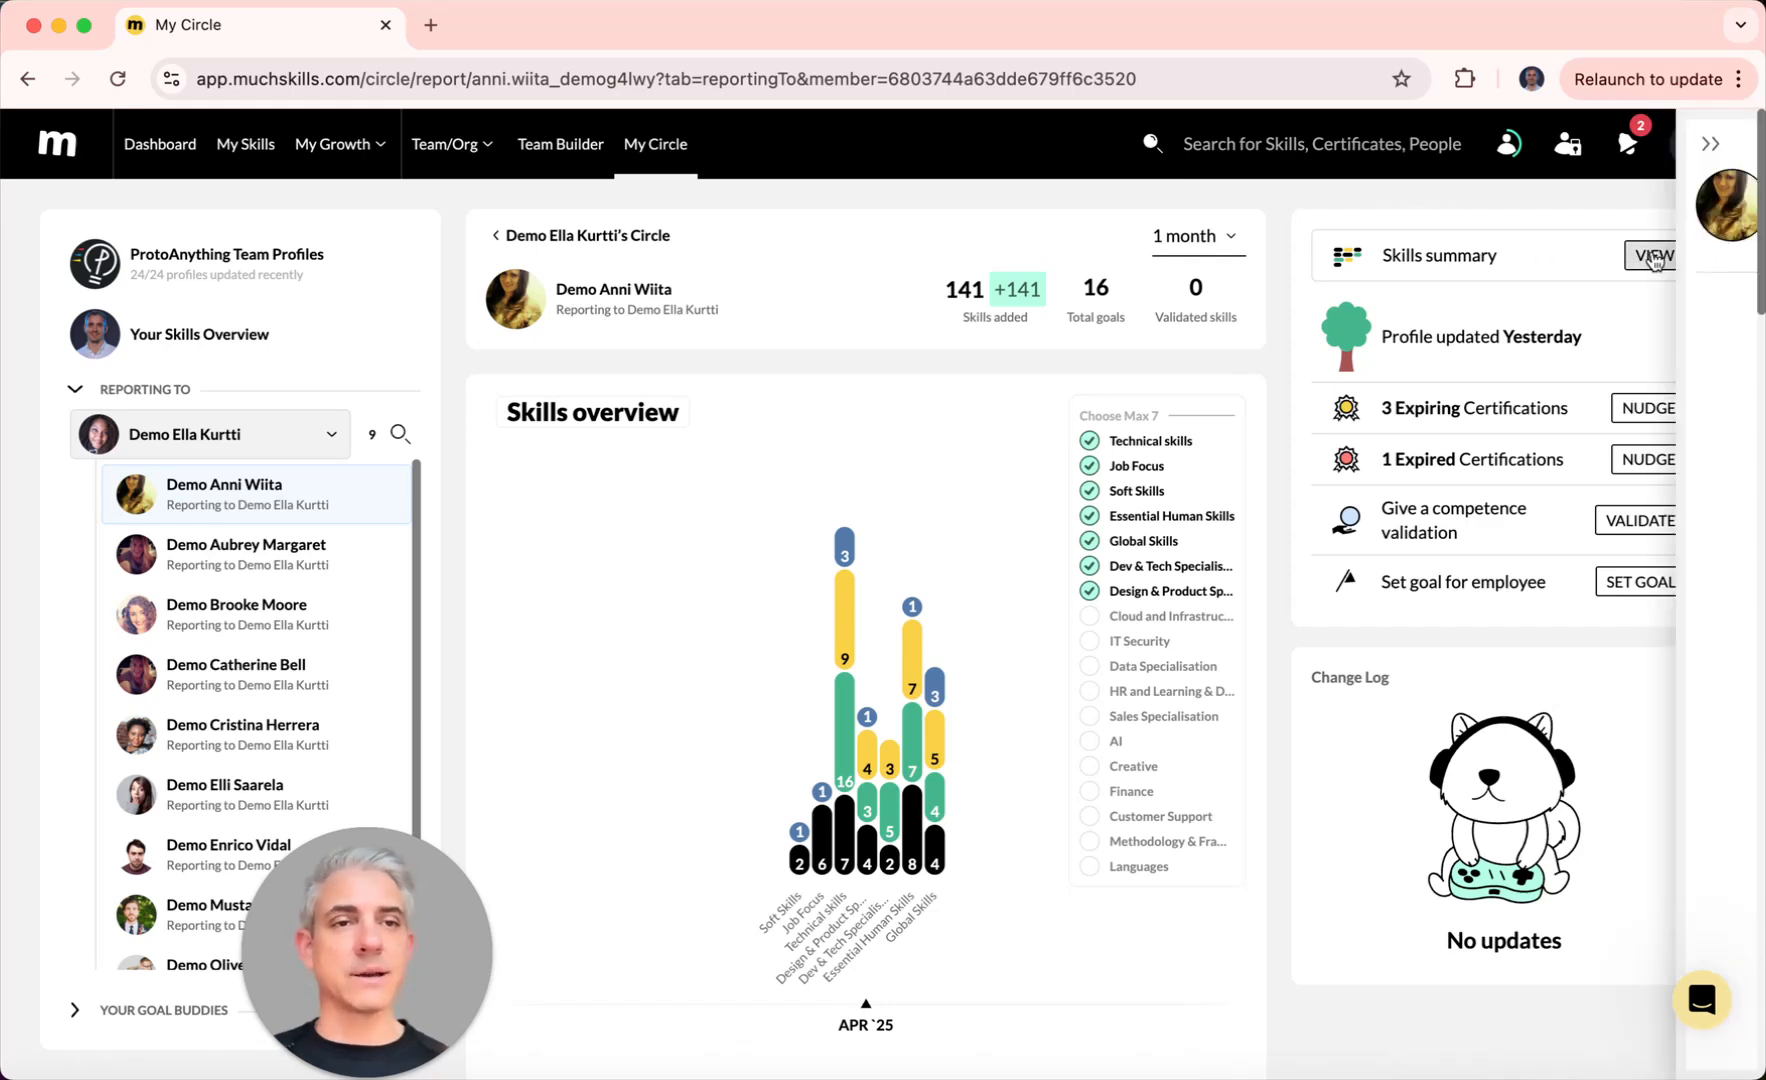
{"action": "scroll", "coordinate": [1244, 584], "scroll_direction": "down", "scroll_amount": 2}
{"action": "scroll", "coordinate": [1244, 584], "scroll_direction": "down", "scroll_amount": 10}
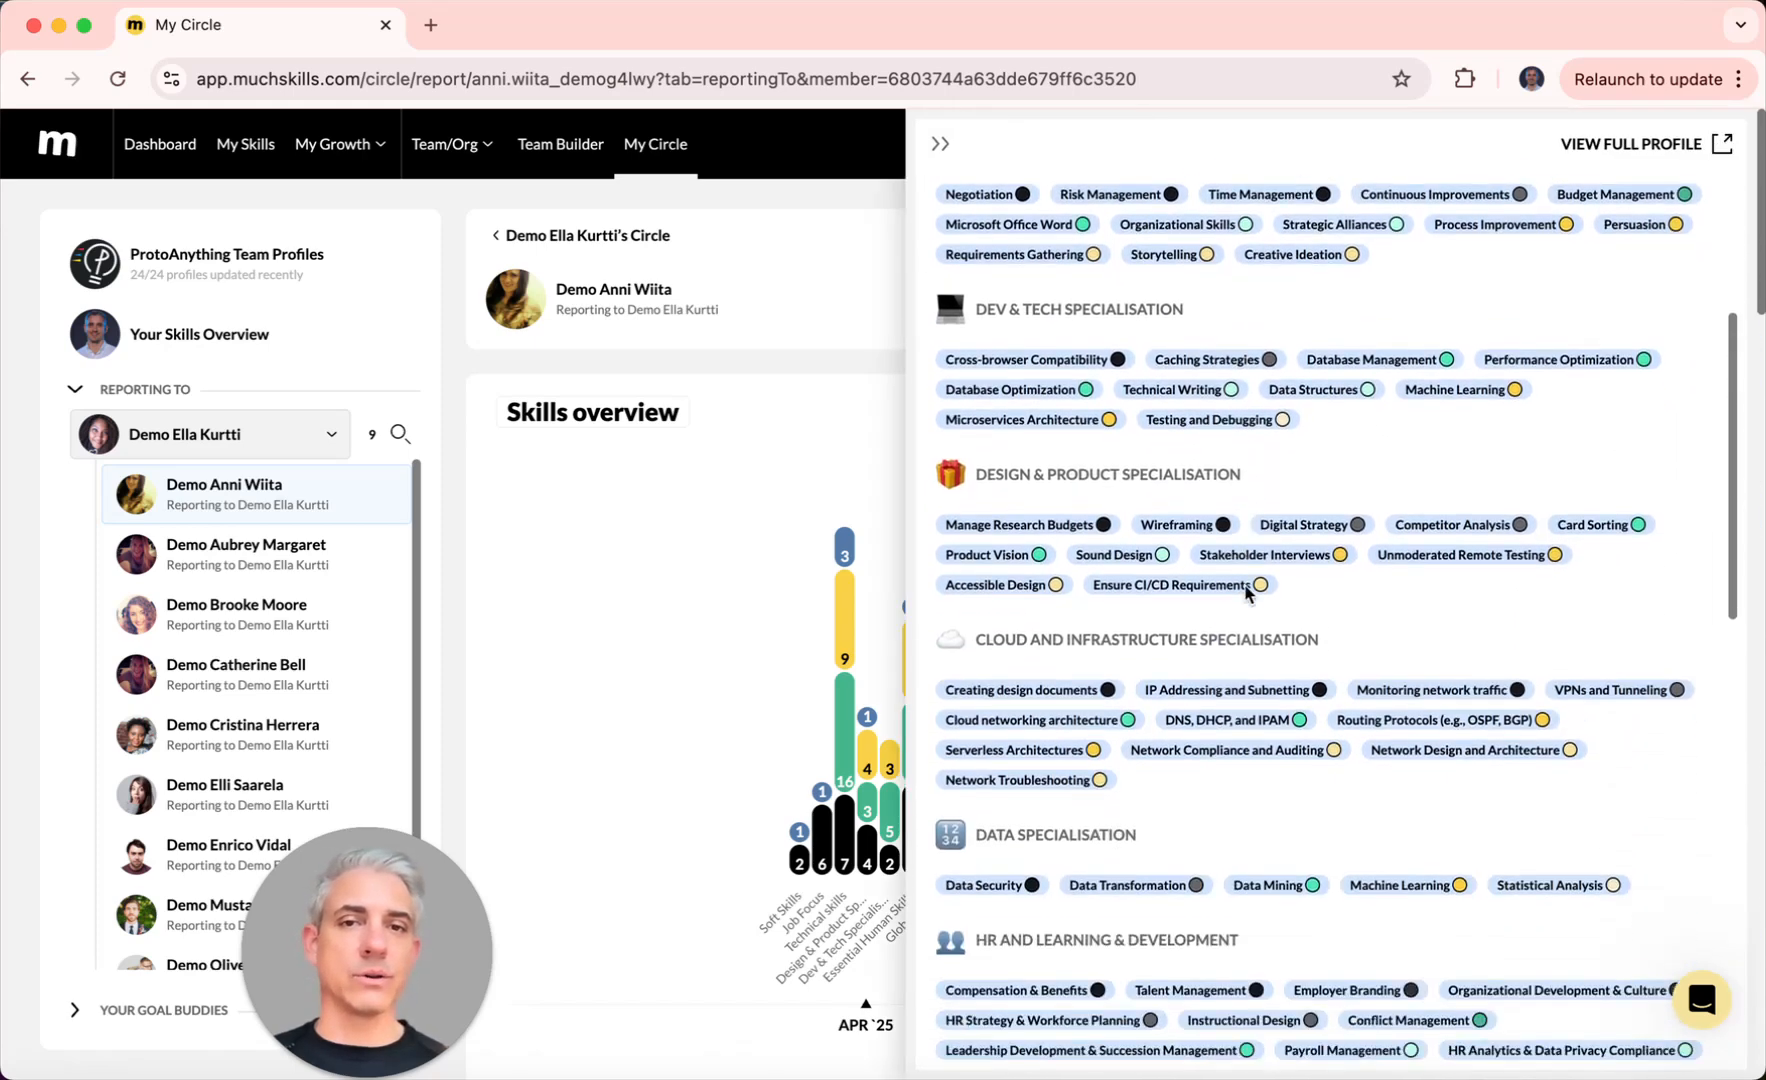
{"action": "scroll", "coordinate": [1244, 584], "scroll_direction": "down", "scroll_amount": 5}
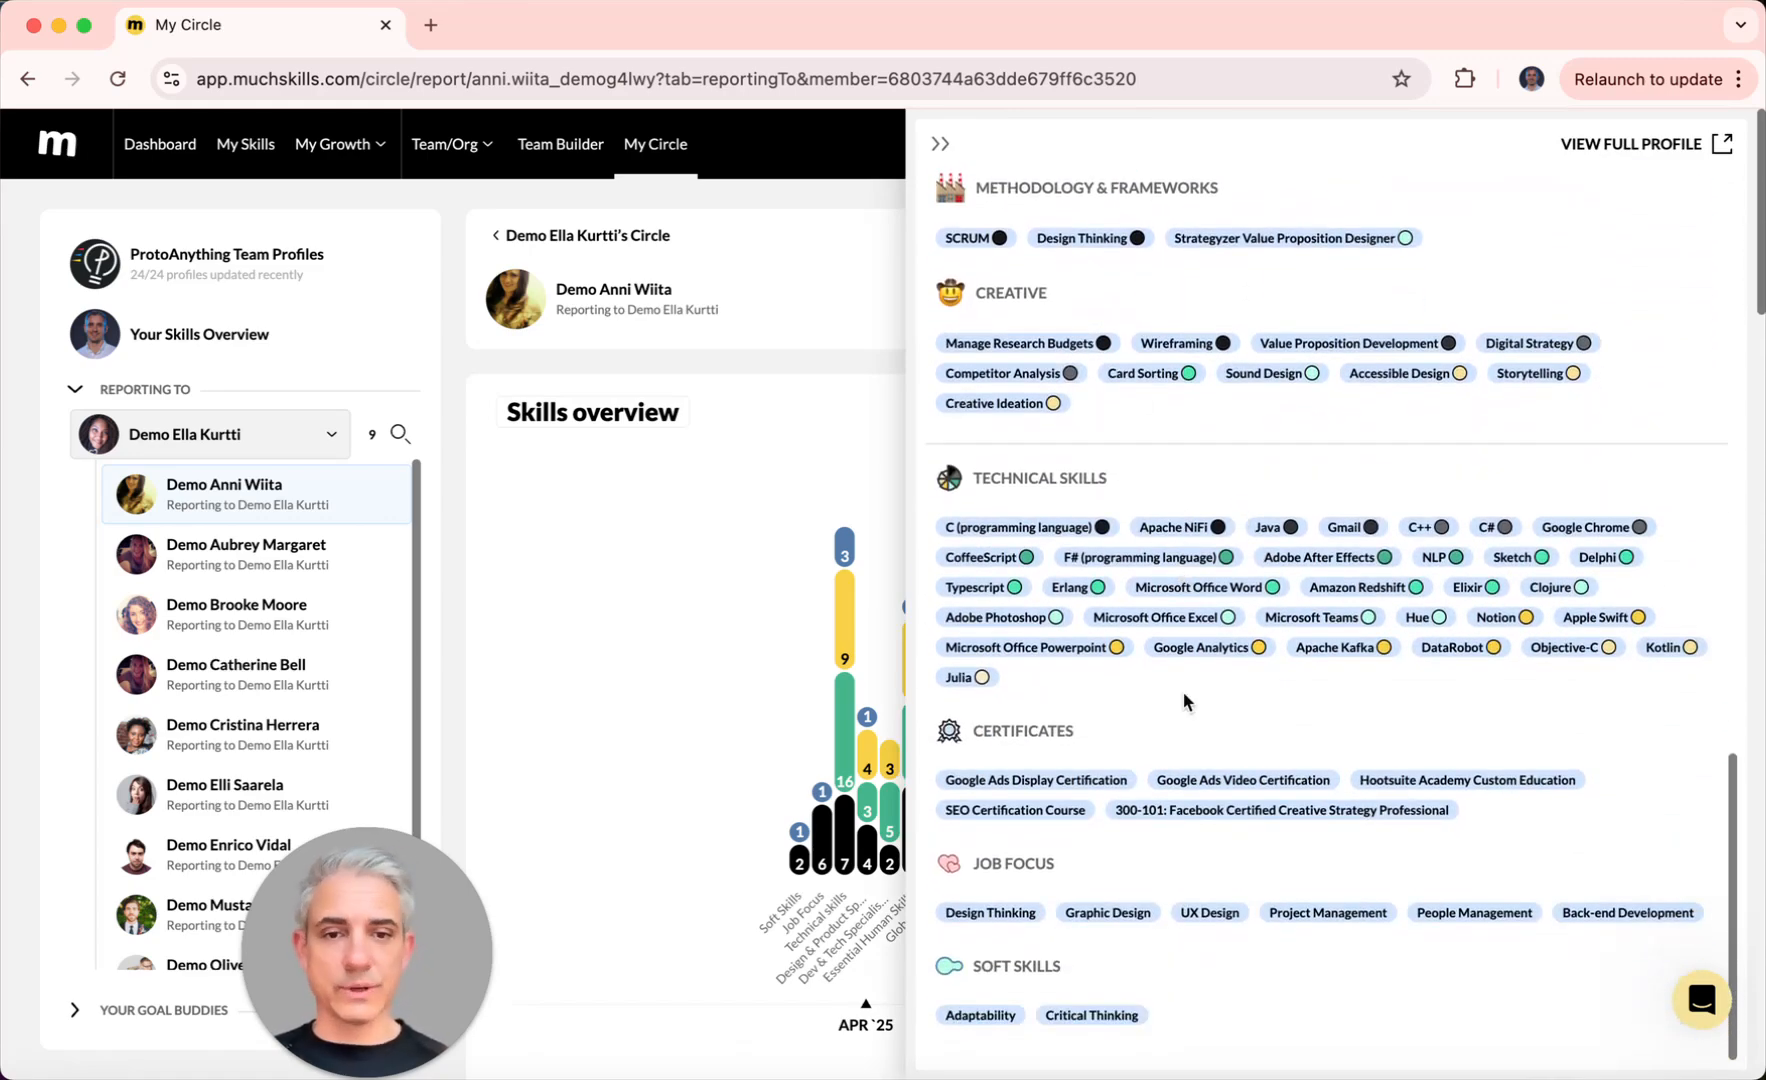
{"action": "scroll", "coordinate": [1182, 691], "scroll_direction": "up", "scroll_amount": 15}
{"action": "left_click", "coordinate": [939, 143]}
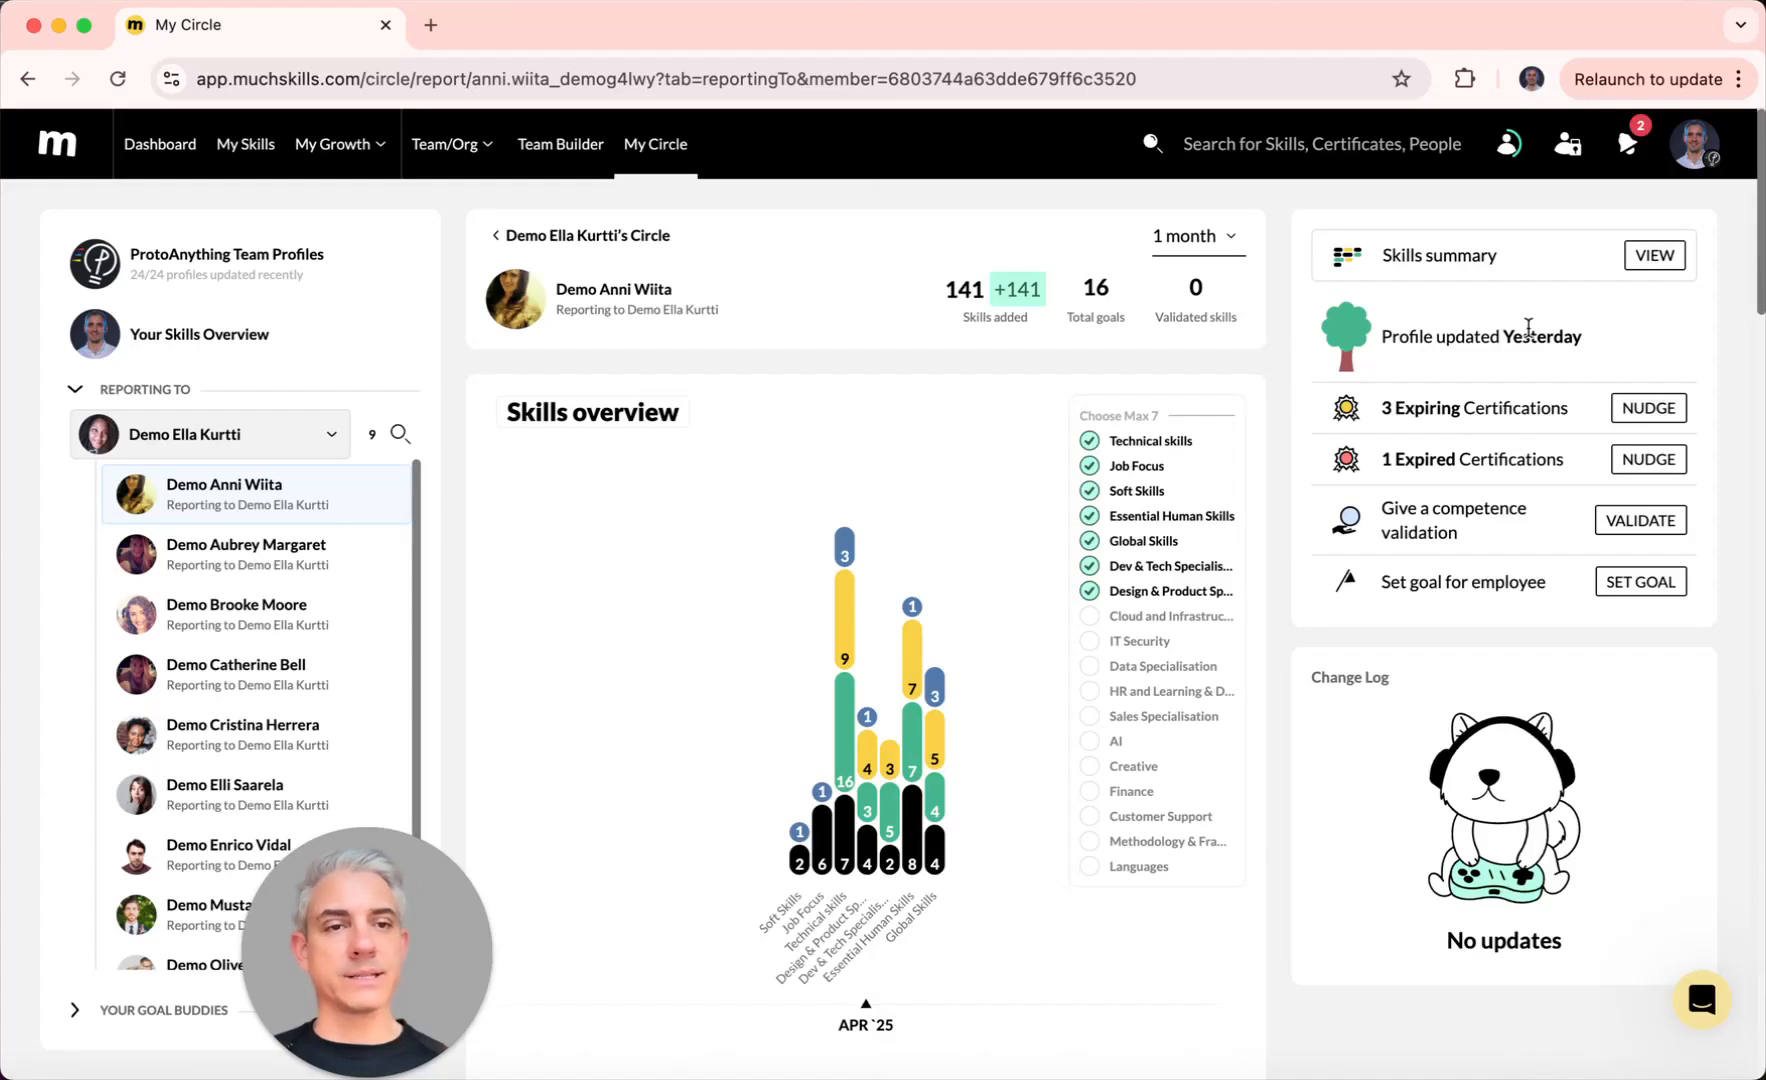
Step: Nudge the employee to update both the expiring and the expired certifications
{"action": "left_click", "coordinate": [1647, 410]}
{"action": "left_click", "coordinate": [1645, 459]}
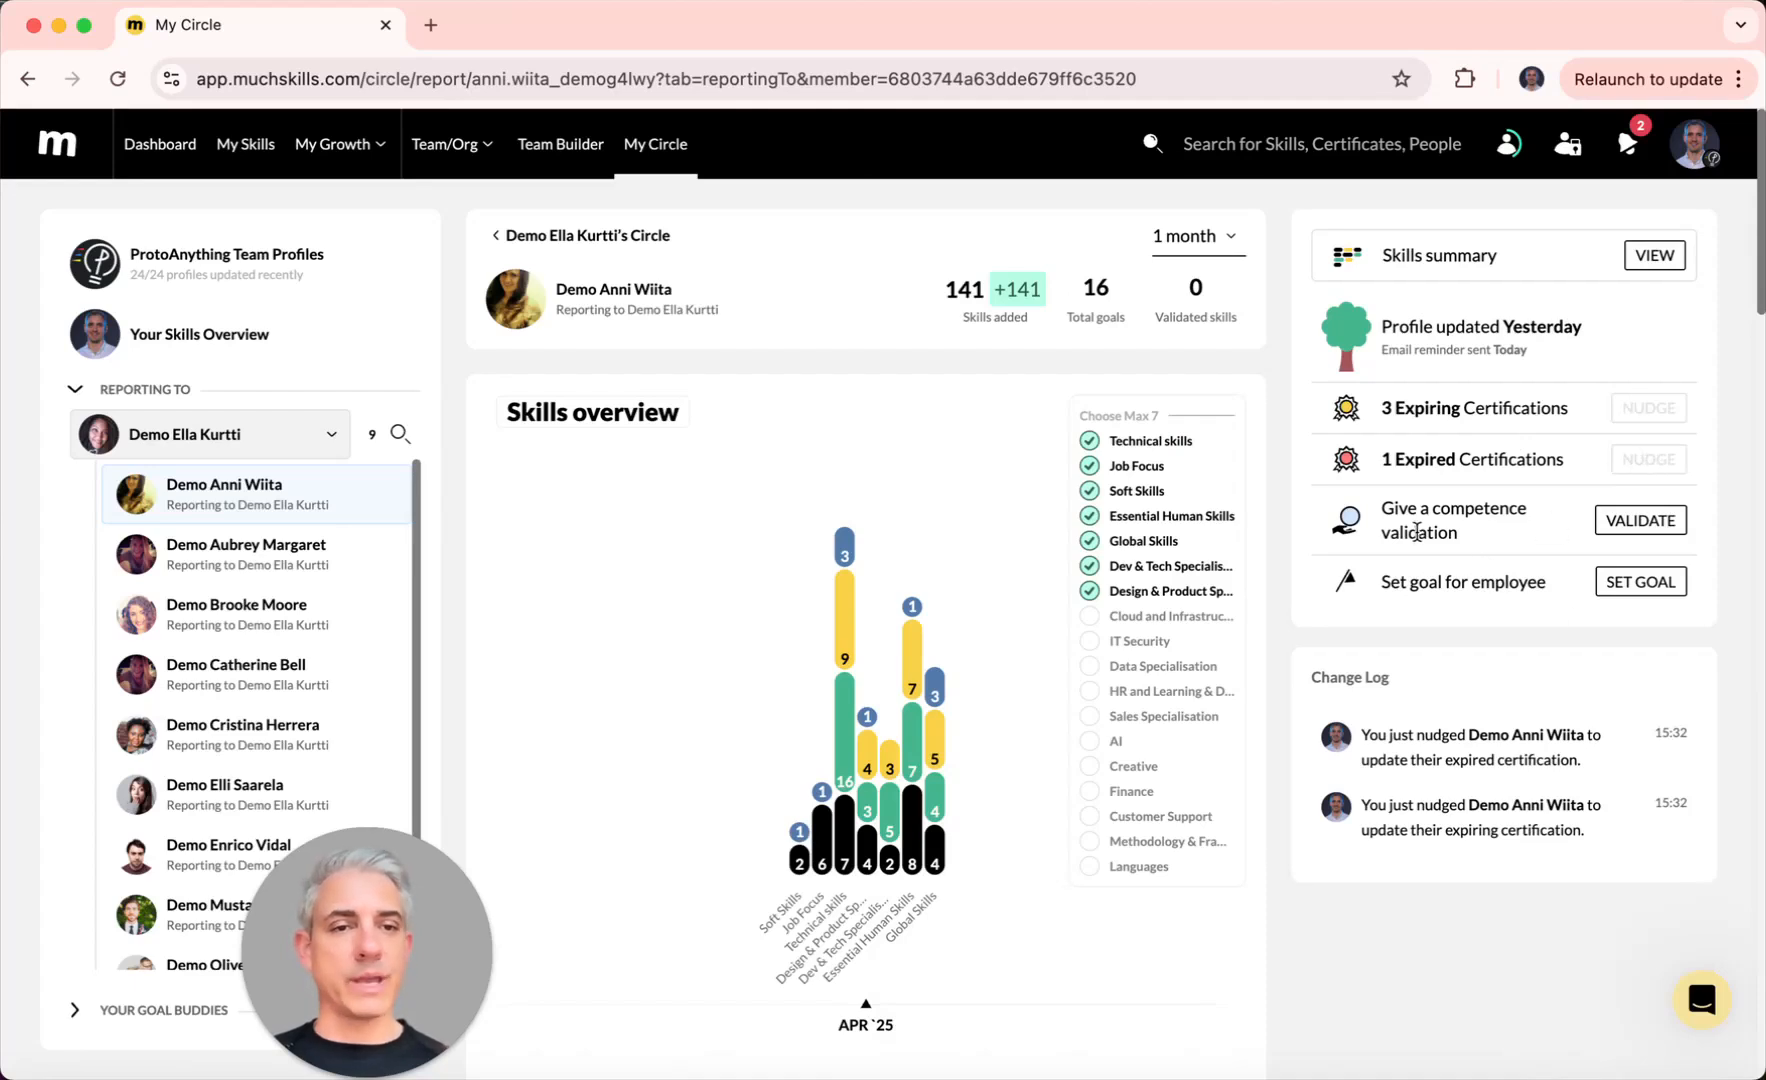
Step: Open the employee's competence validation and look through the available security compliance, special award, and validated skill options
{"action": "left_click", "coordinate": [1630, 521]}
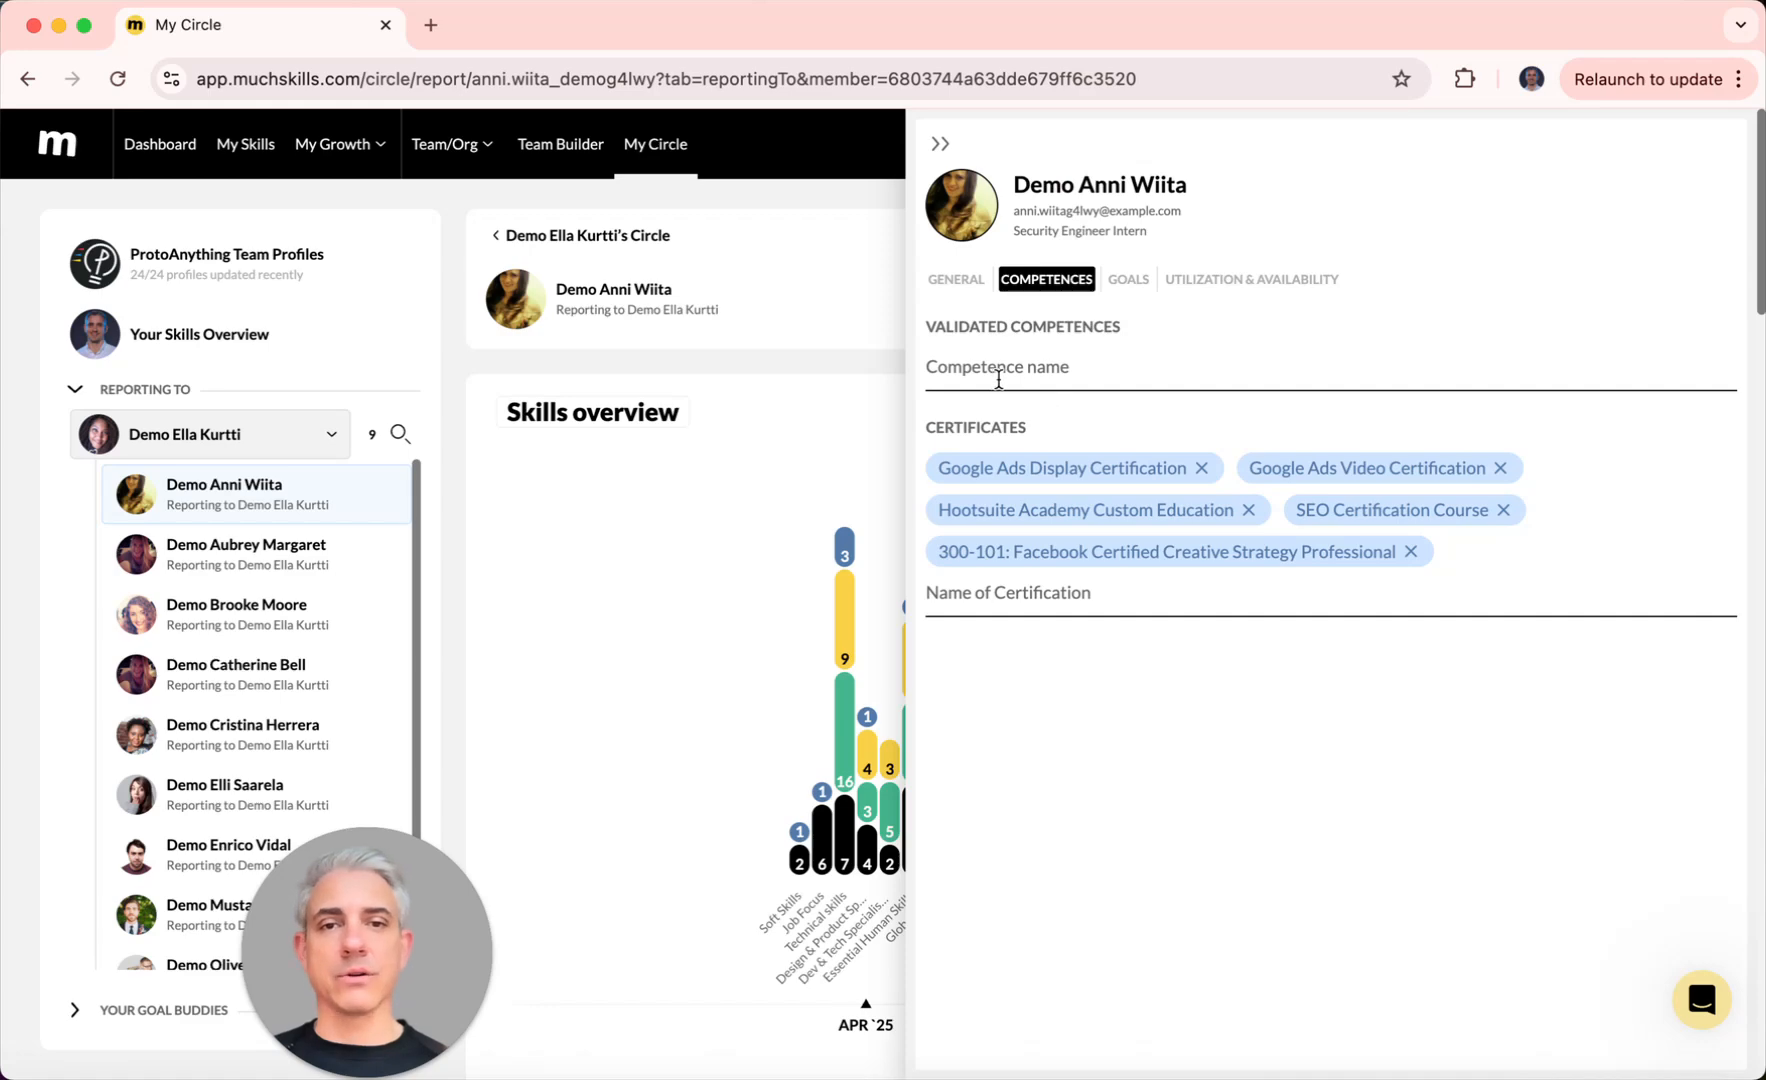
{"action": "left_click", "coordinate": [1003, 378]}
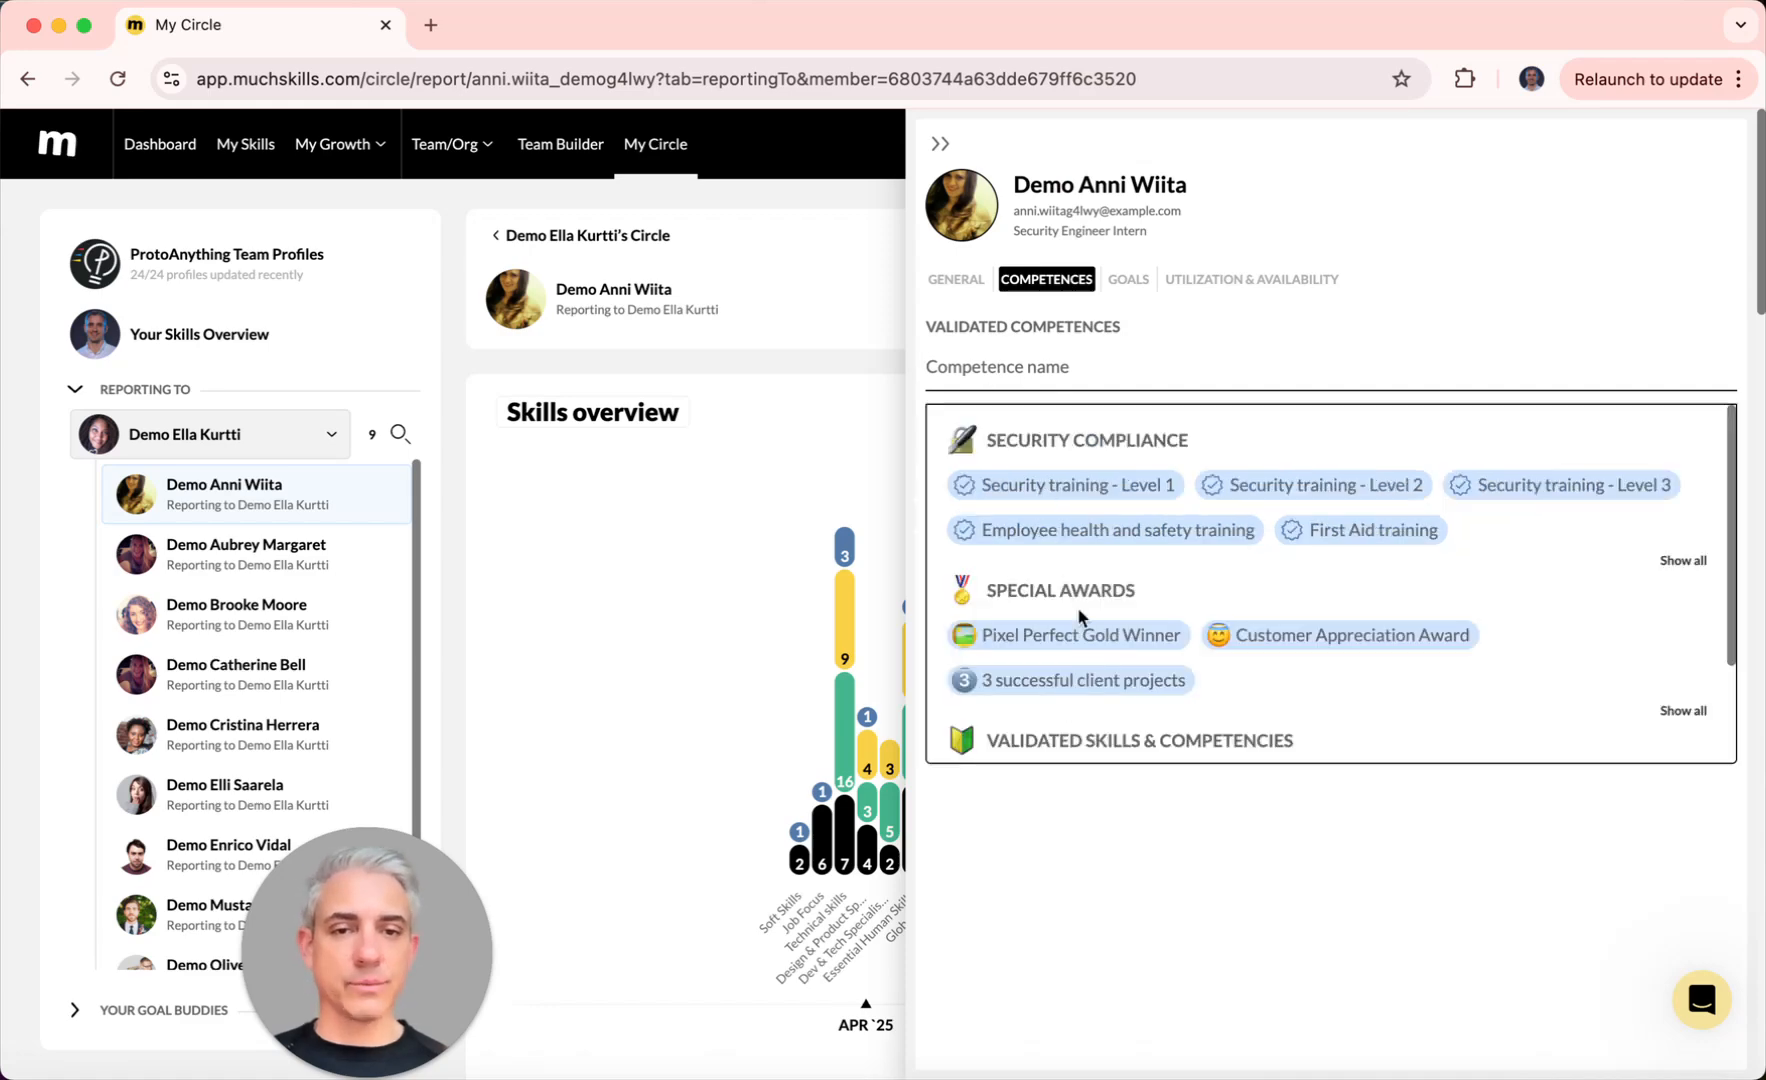
{"action": "scroll", "coordinate": [1078, 613], "scroll_direction": "down", "scroll_amount": 3}
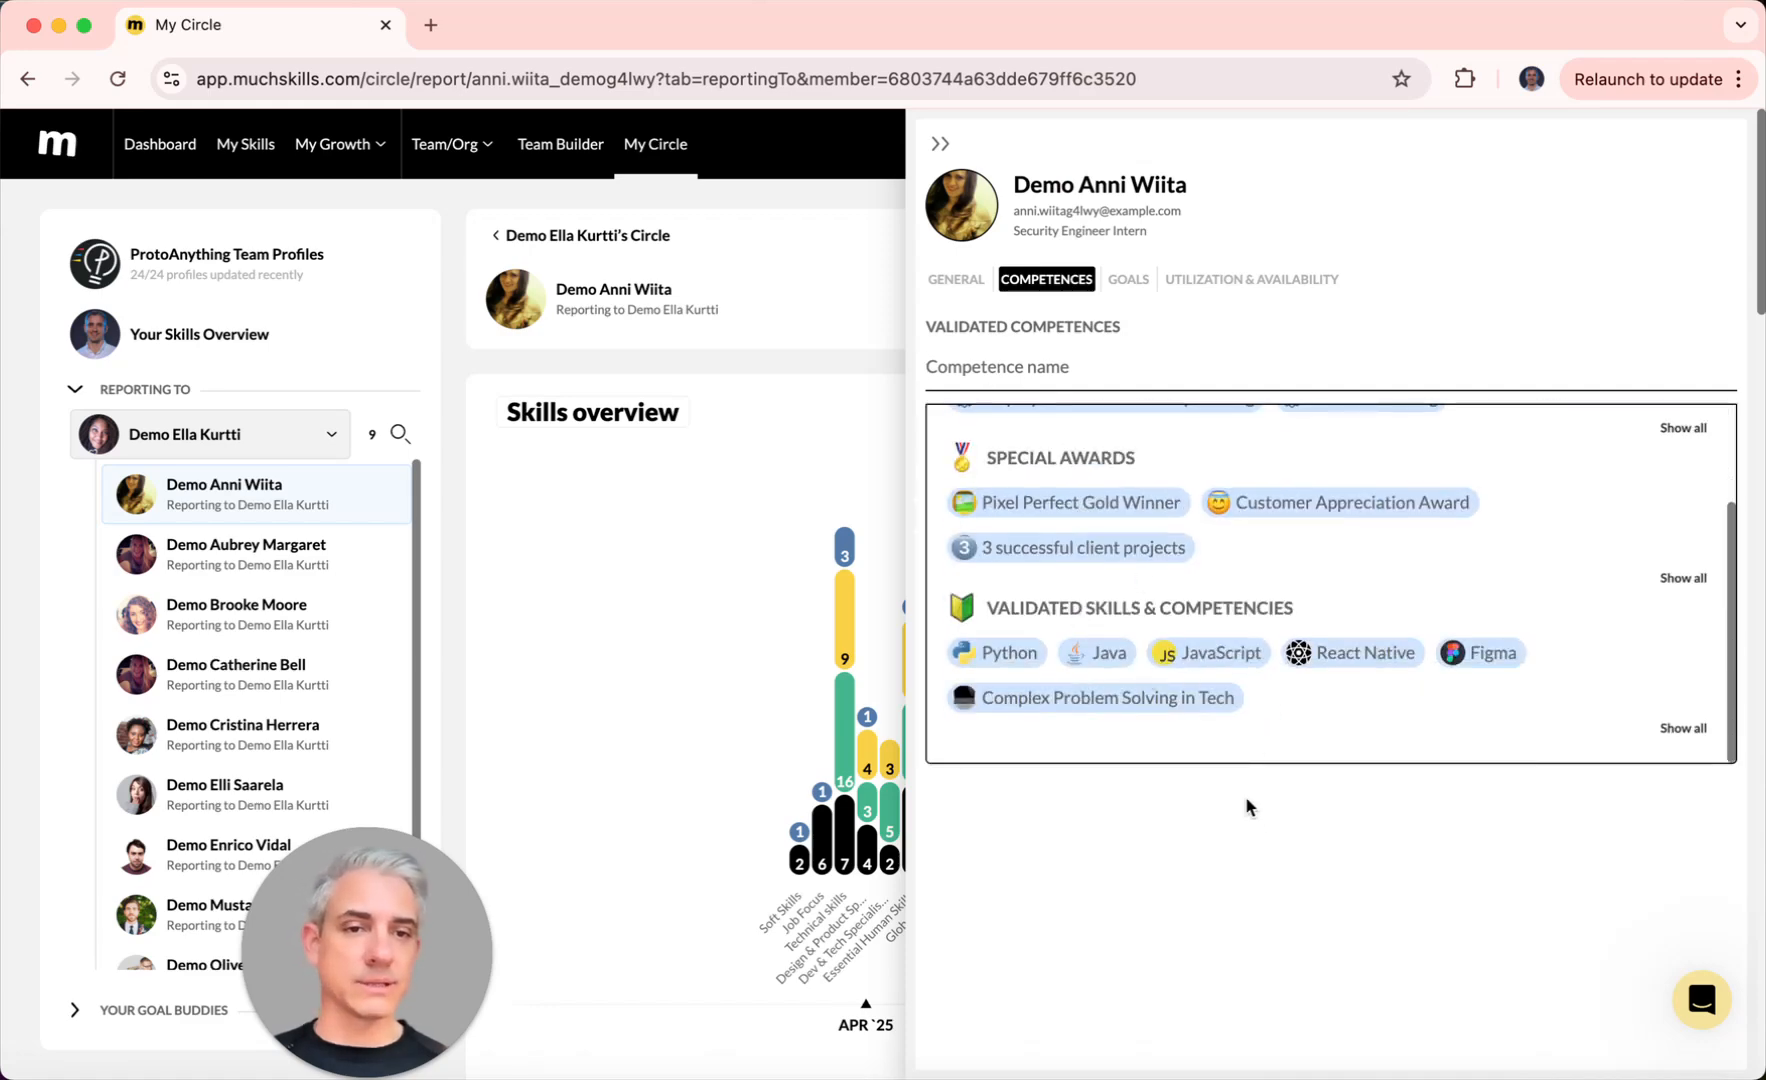
{"action": "left_click", "coordinate": [1270, 840]}
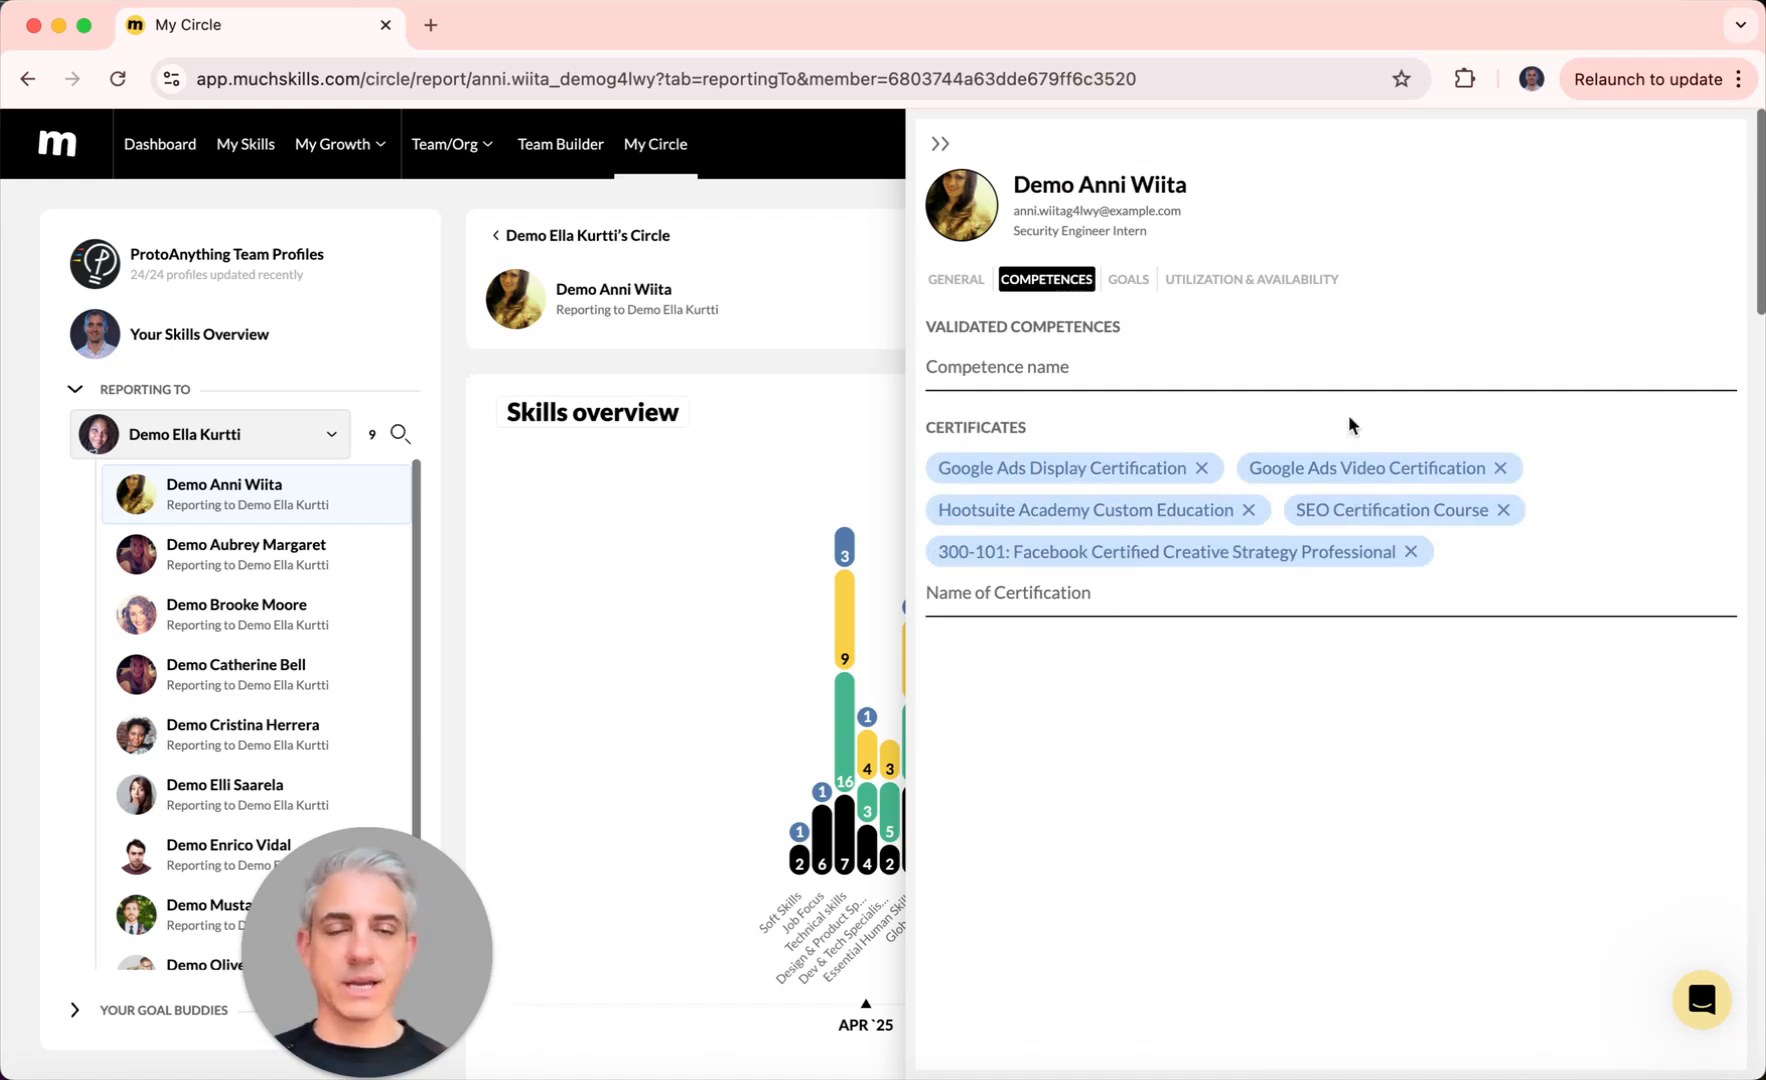
Step: Review the employee's goals, utilization and availability, and general details, and close the employee's details
{"action": "left_click", "coordinate": [1126, 281]}
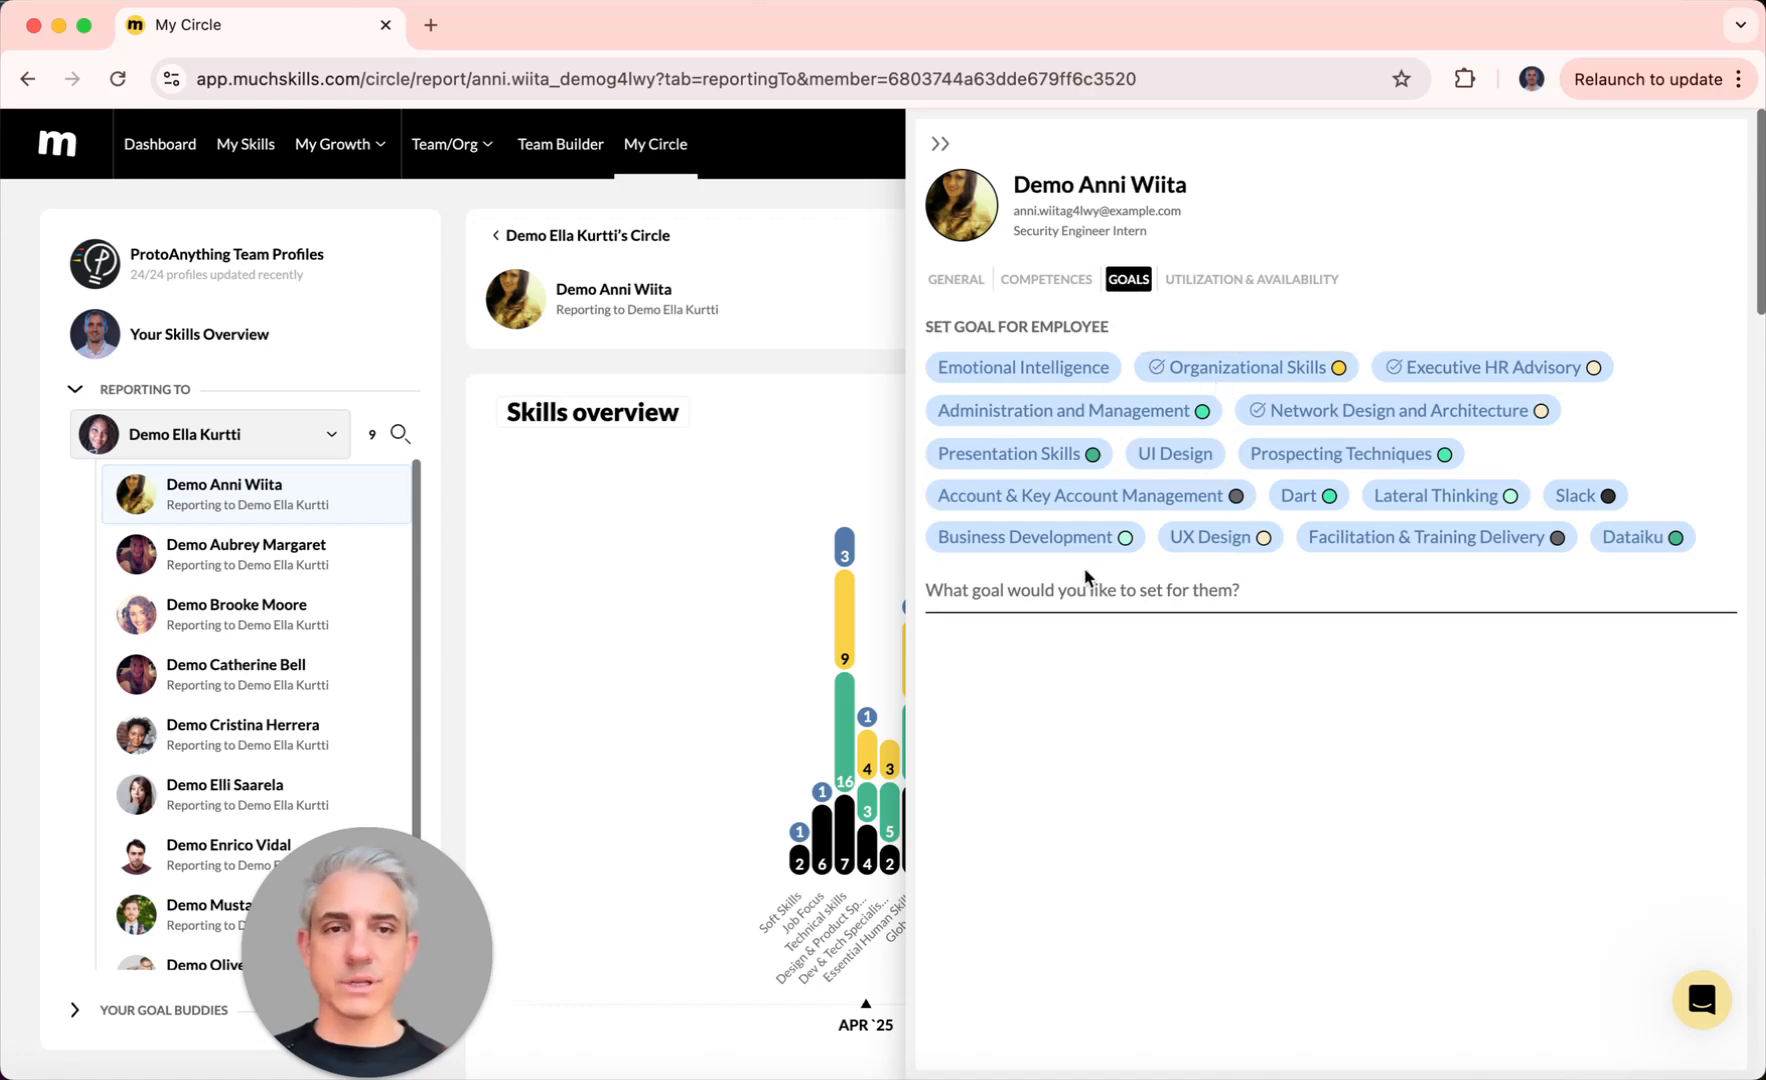
{"action": "left_click", "coordinate": [1224, 281]}
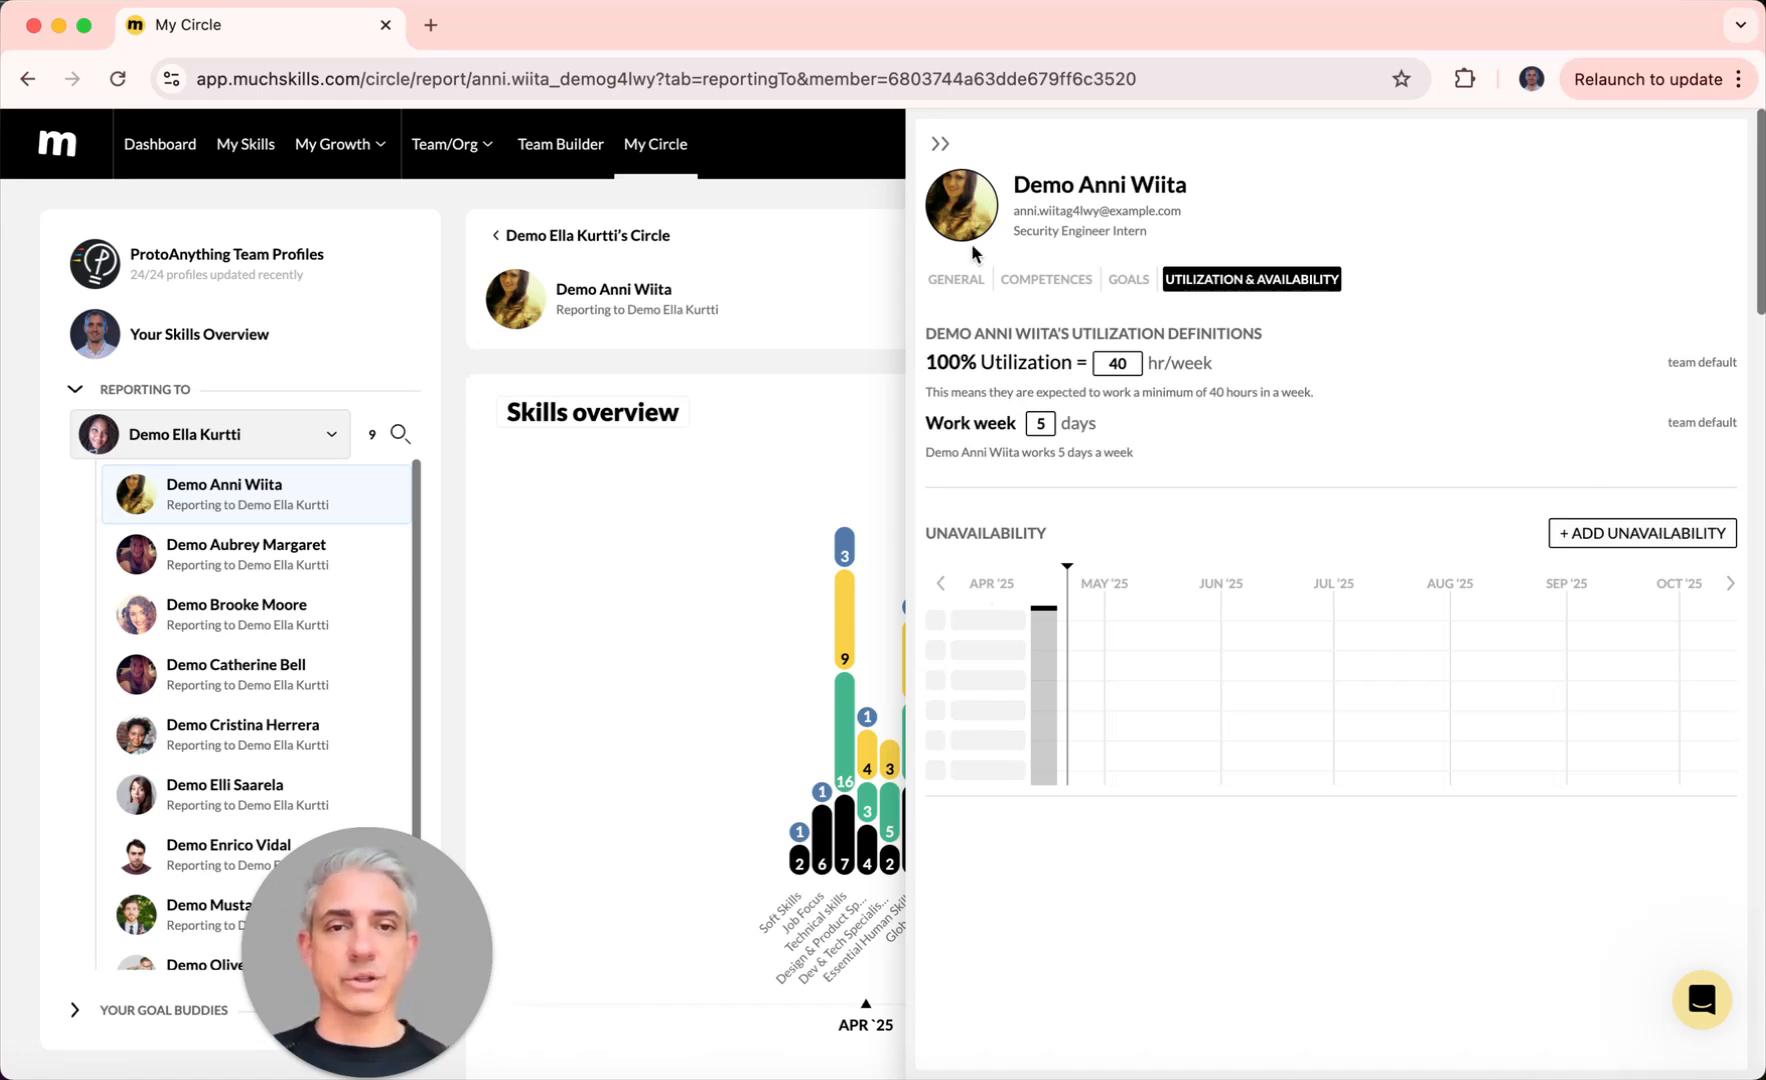
{"action": "left_click", "coordinate": [955, 281]}
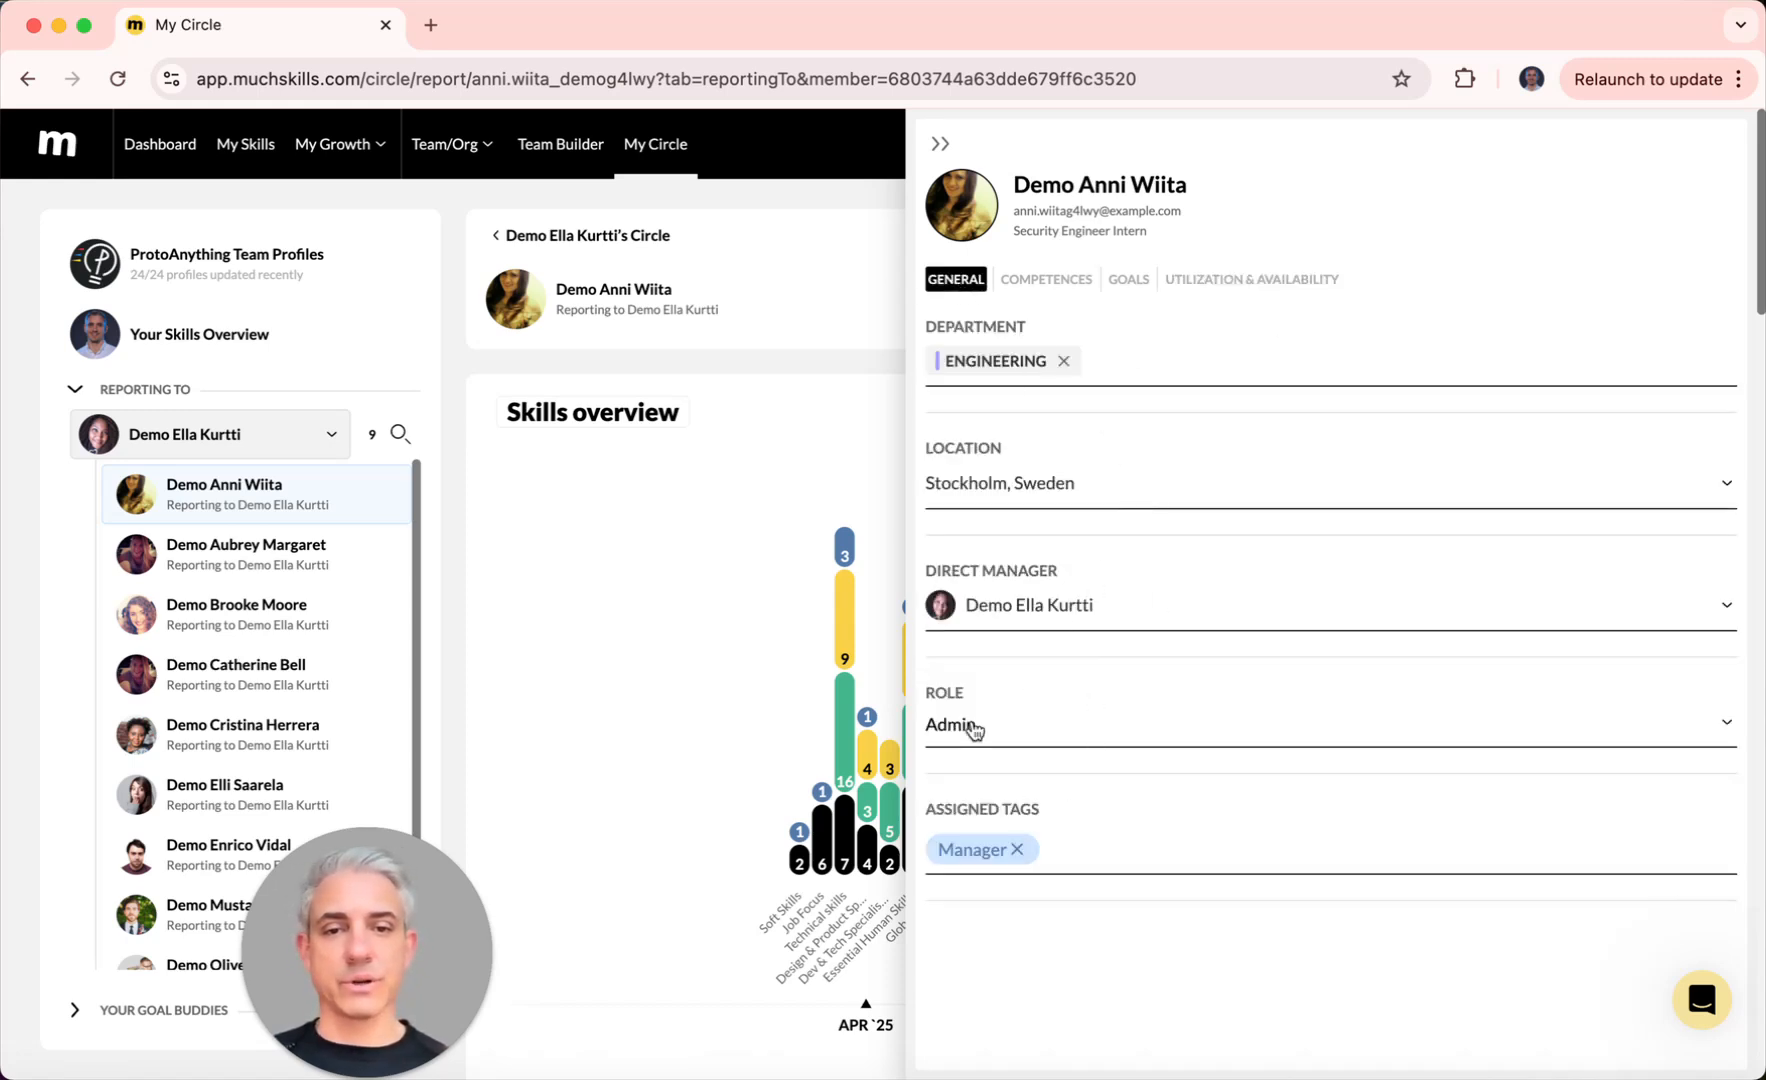
{"action": "left_click", "coordinate": [940, 143]}
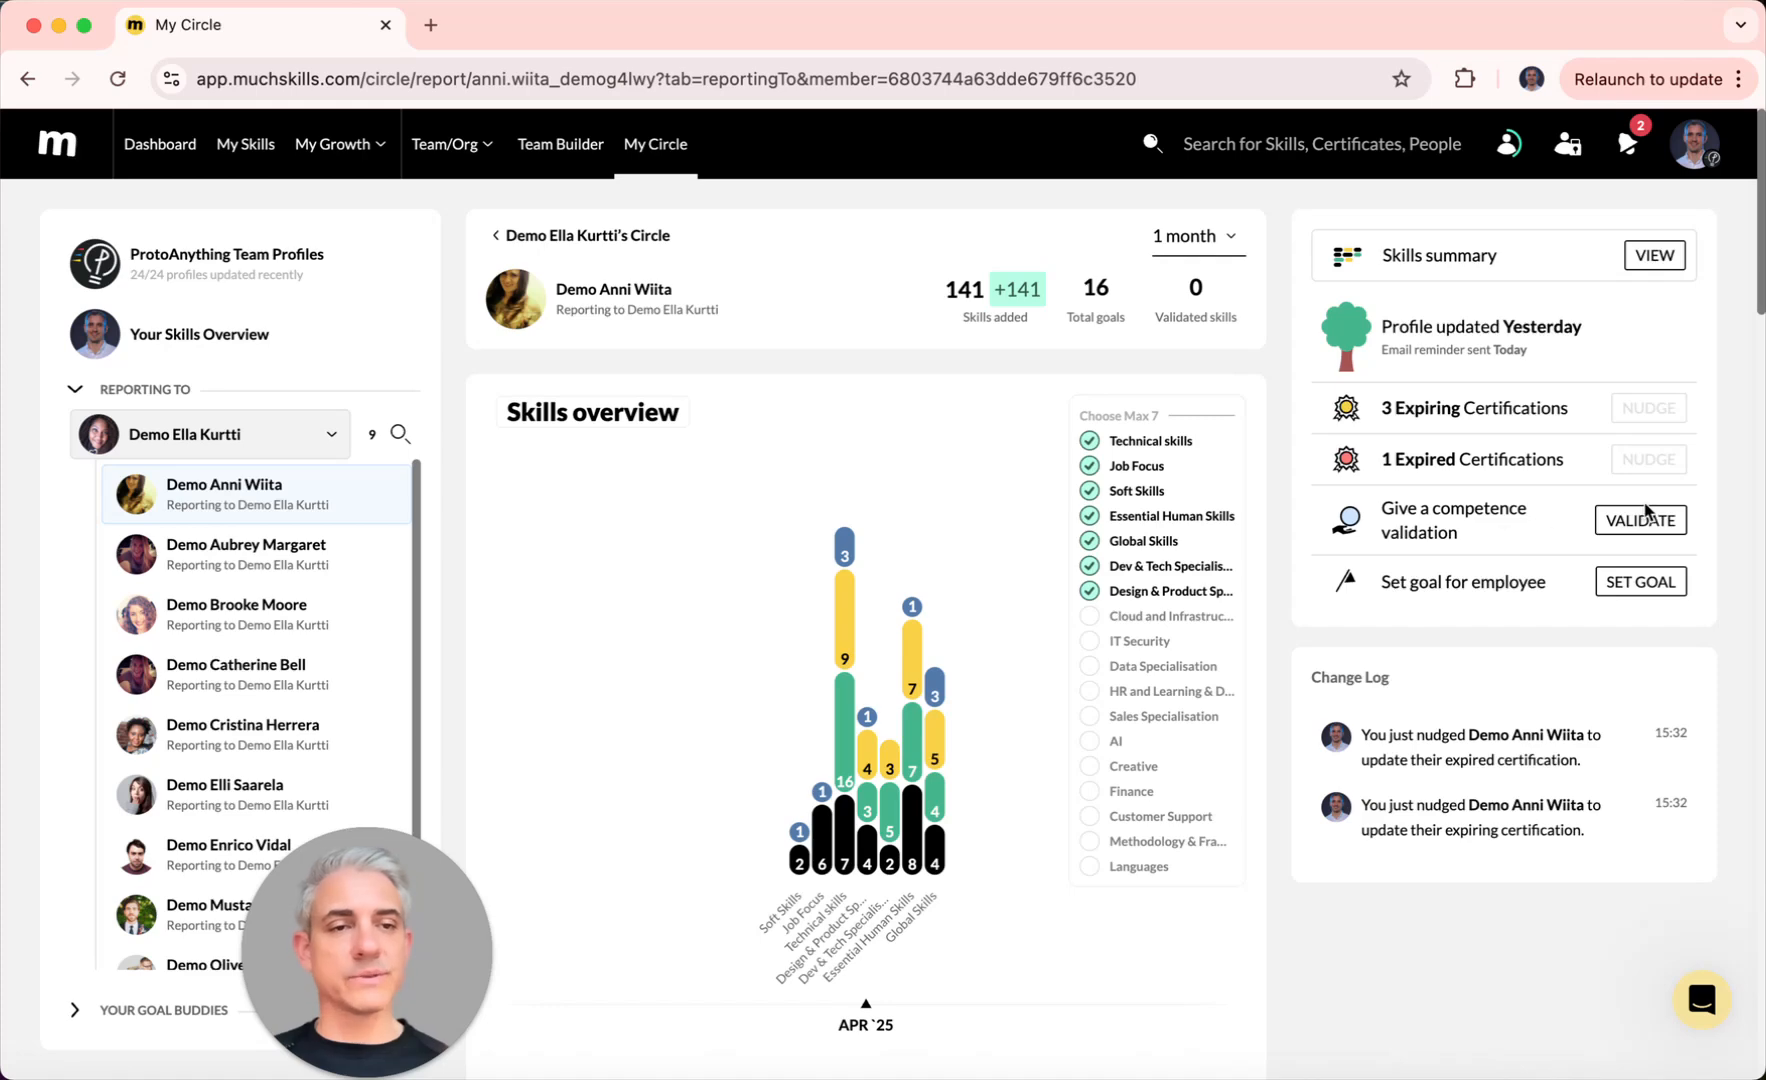
Step: Add the heart reaction to the employee's ongoing Account & Key Account Management goal and the purple cat reaction to the Dataiku goal
{"action": "scroll", "coordinate": [1292, 868], "scroll_direction": "down", "scroll_amount": 8}
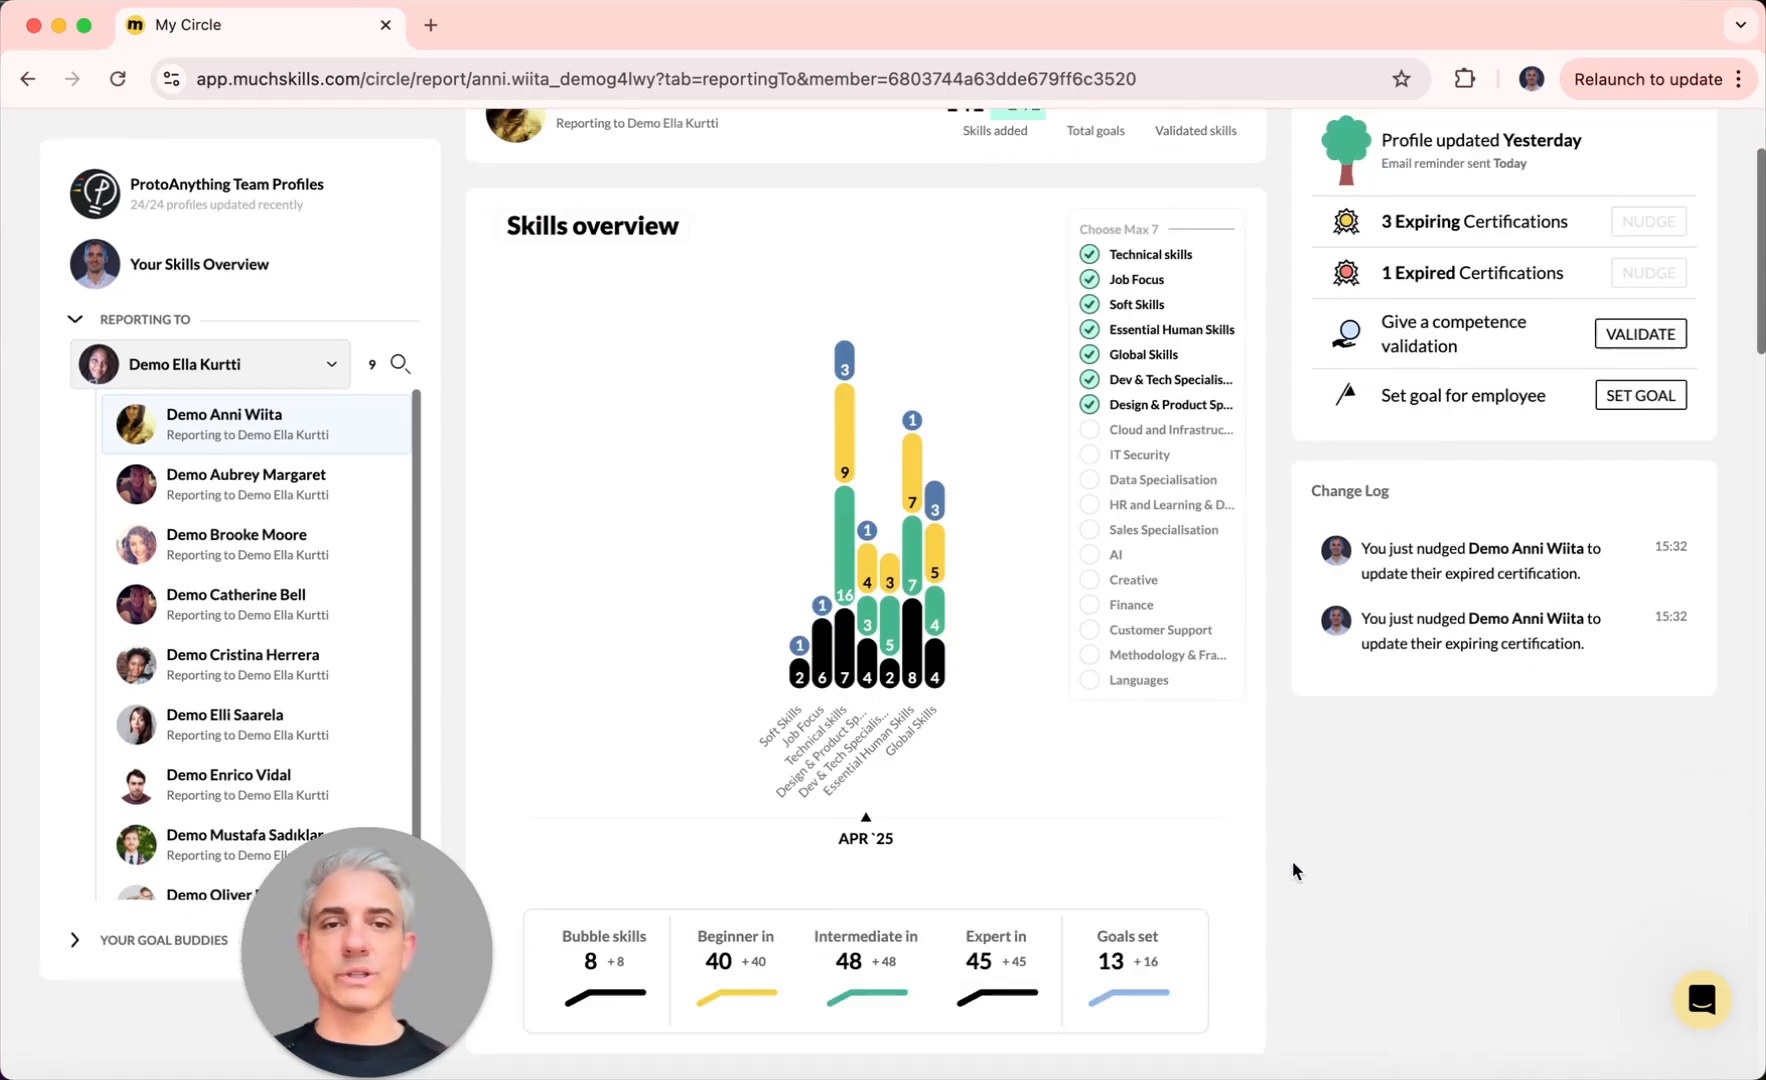
{"action": "scroll", "coordinate": [1293, 870], "scroll_direction": "down", "scroll_amount": 1}
{"action": "scroll", "coordinate": [1430, 693], "scroll_direction": "down", "scroll_amount": 3}
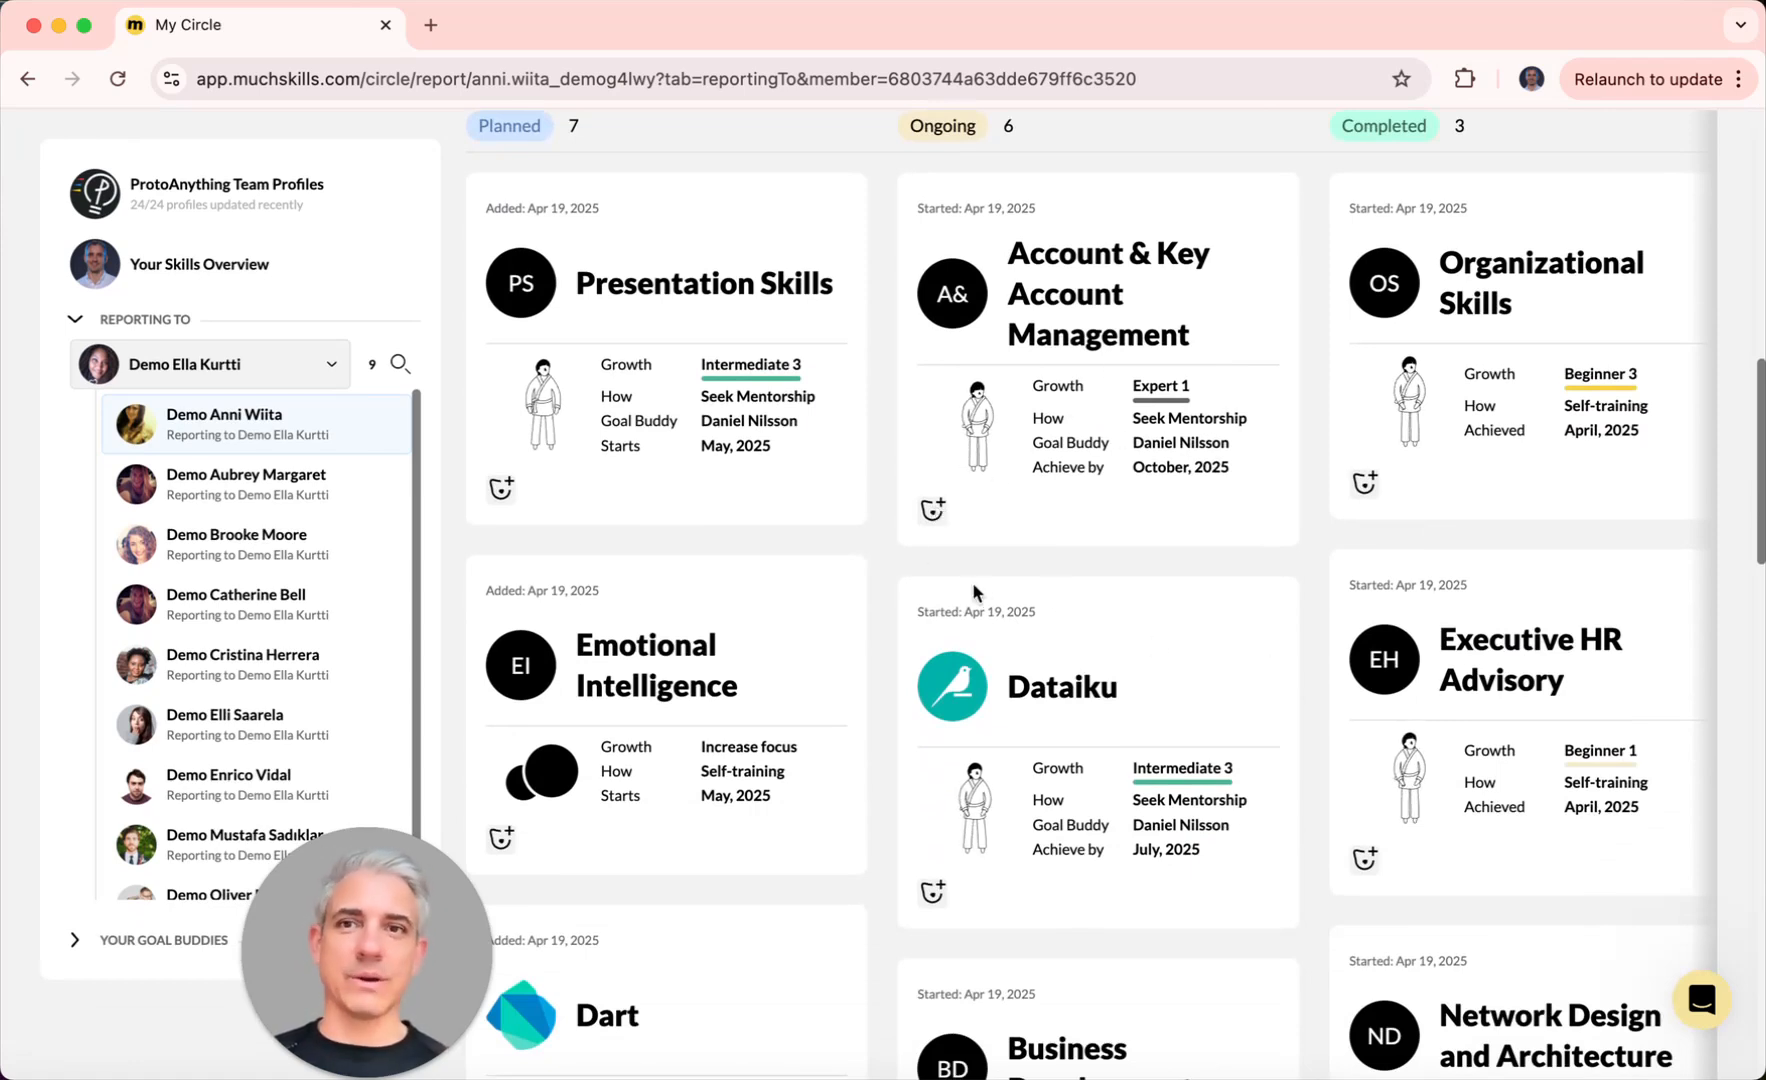
{"action": "left_click", "coordinate": [932, 510]}
{"action": "left_click", "coordinate": [957, 450]}
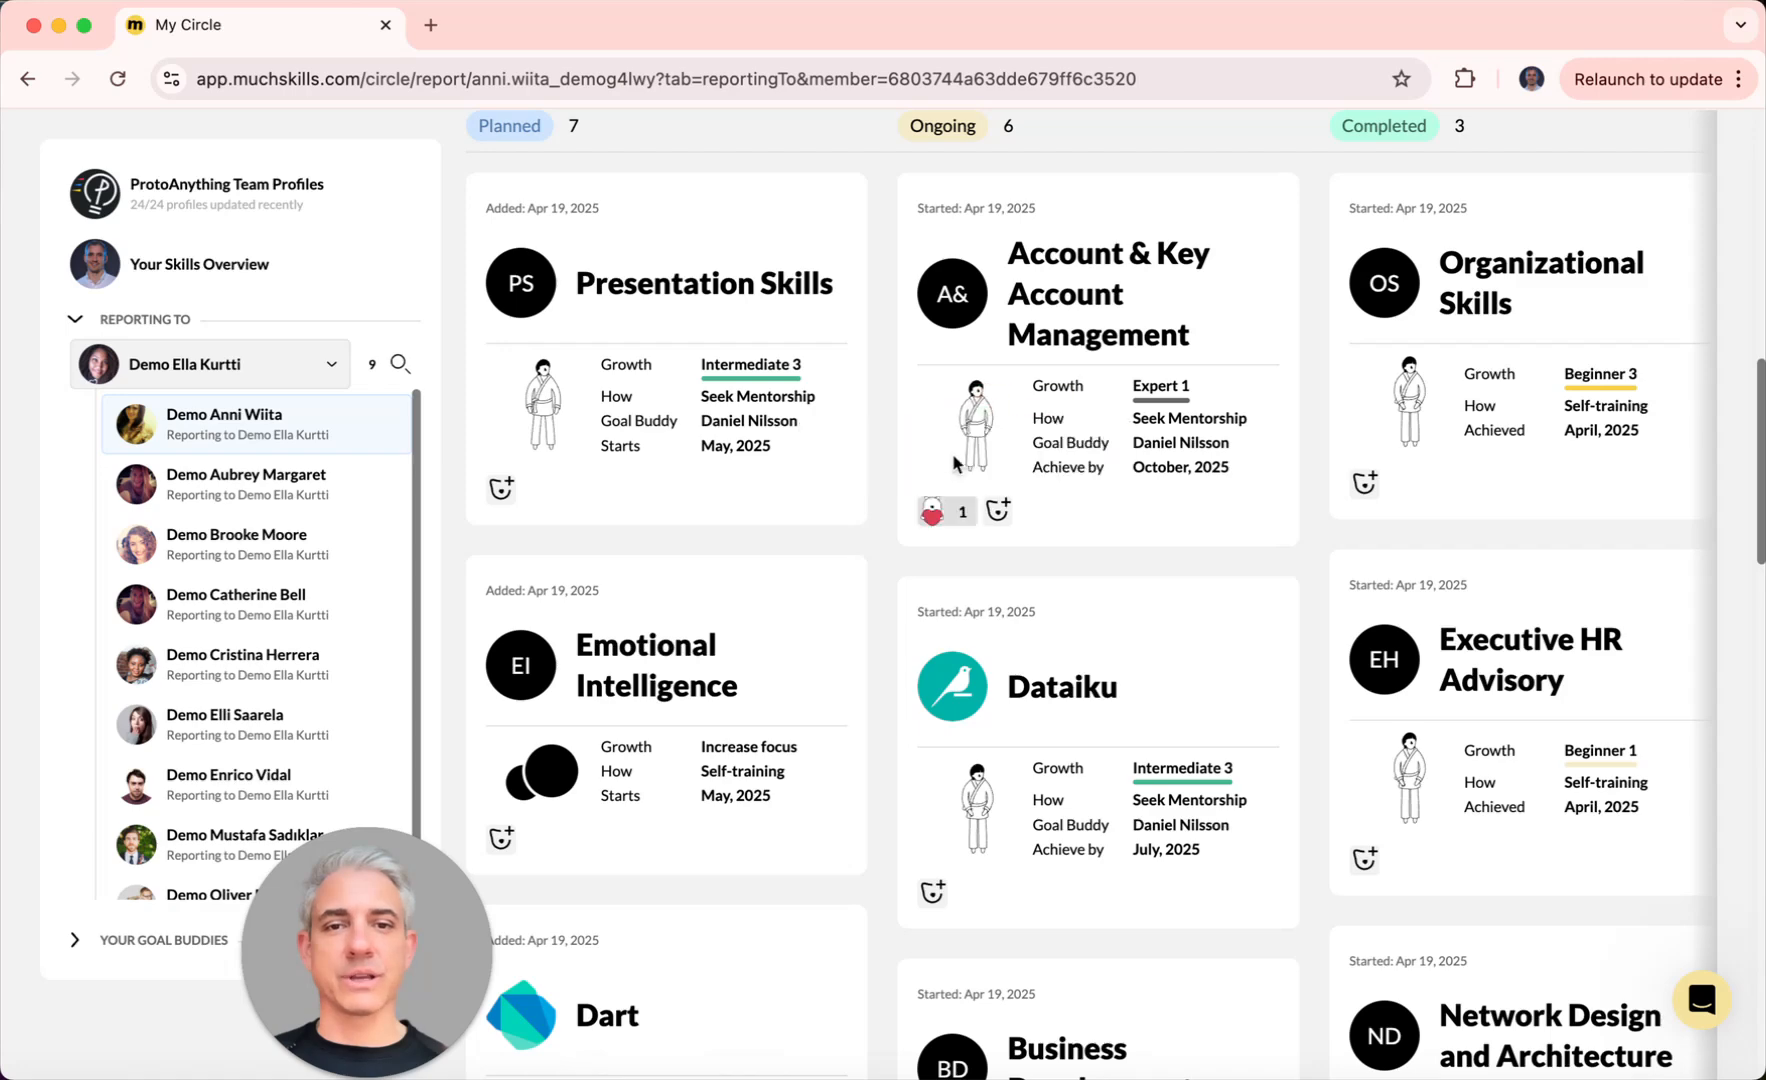
{"action": "scroll", "coordinate": [1008, 706], "scroll_direction": "down", "scroll_amount": 2}
{"action": "left_click", "coordinate": [936, 760]}
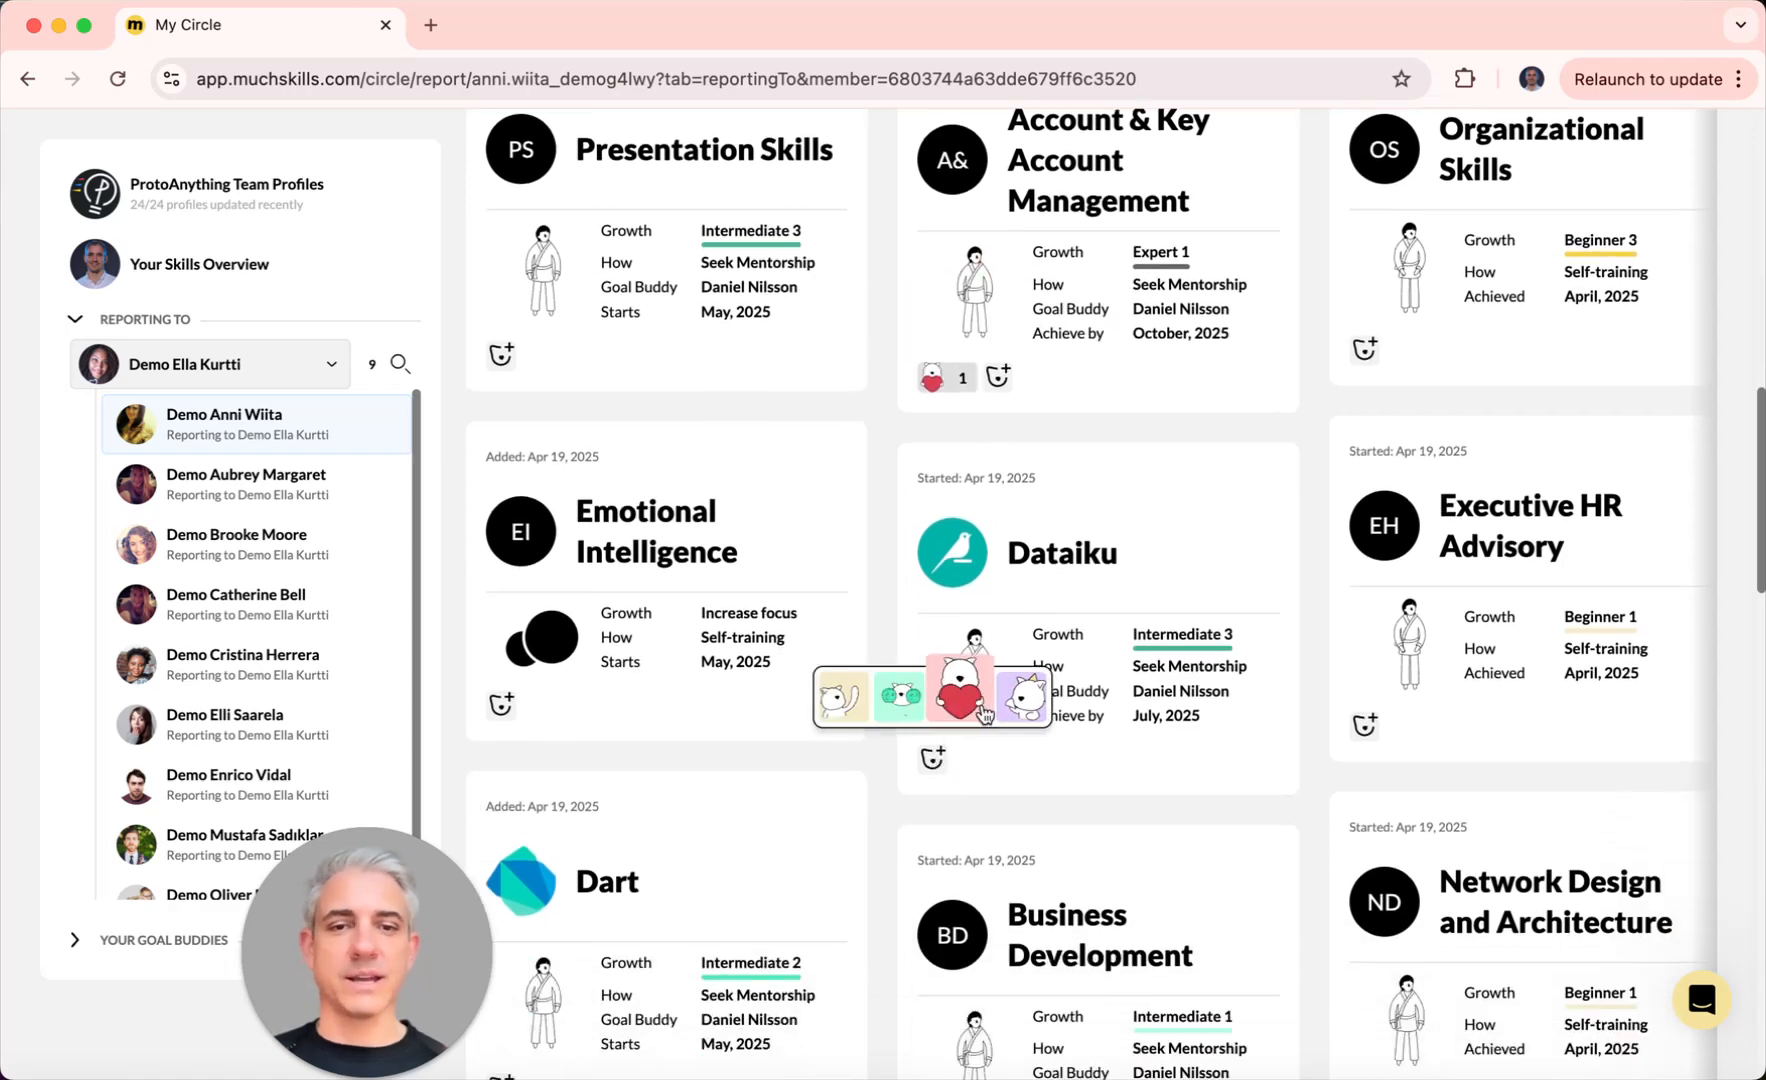
{"action": "left_click", "coordinate": [1015, 697]}
Step: Add the waving cat reaction to the ongoing Business Development goal and the green cat reaction to the Lateral Thinking goal
{"action": "scroll", "coordinate": [992, 803], "scroll_direction": "down", "scroll_amount": 5}
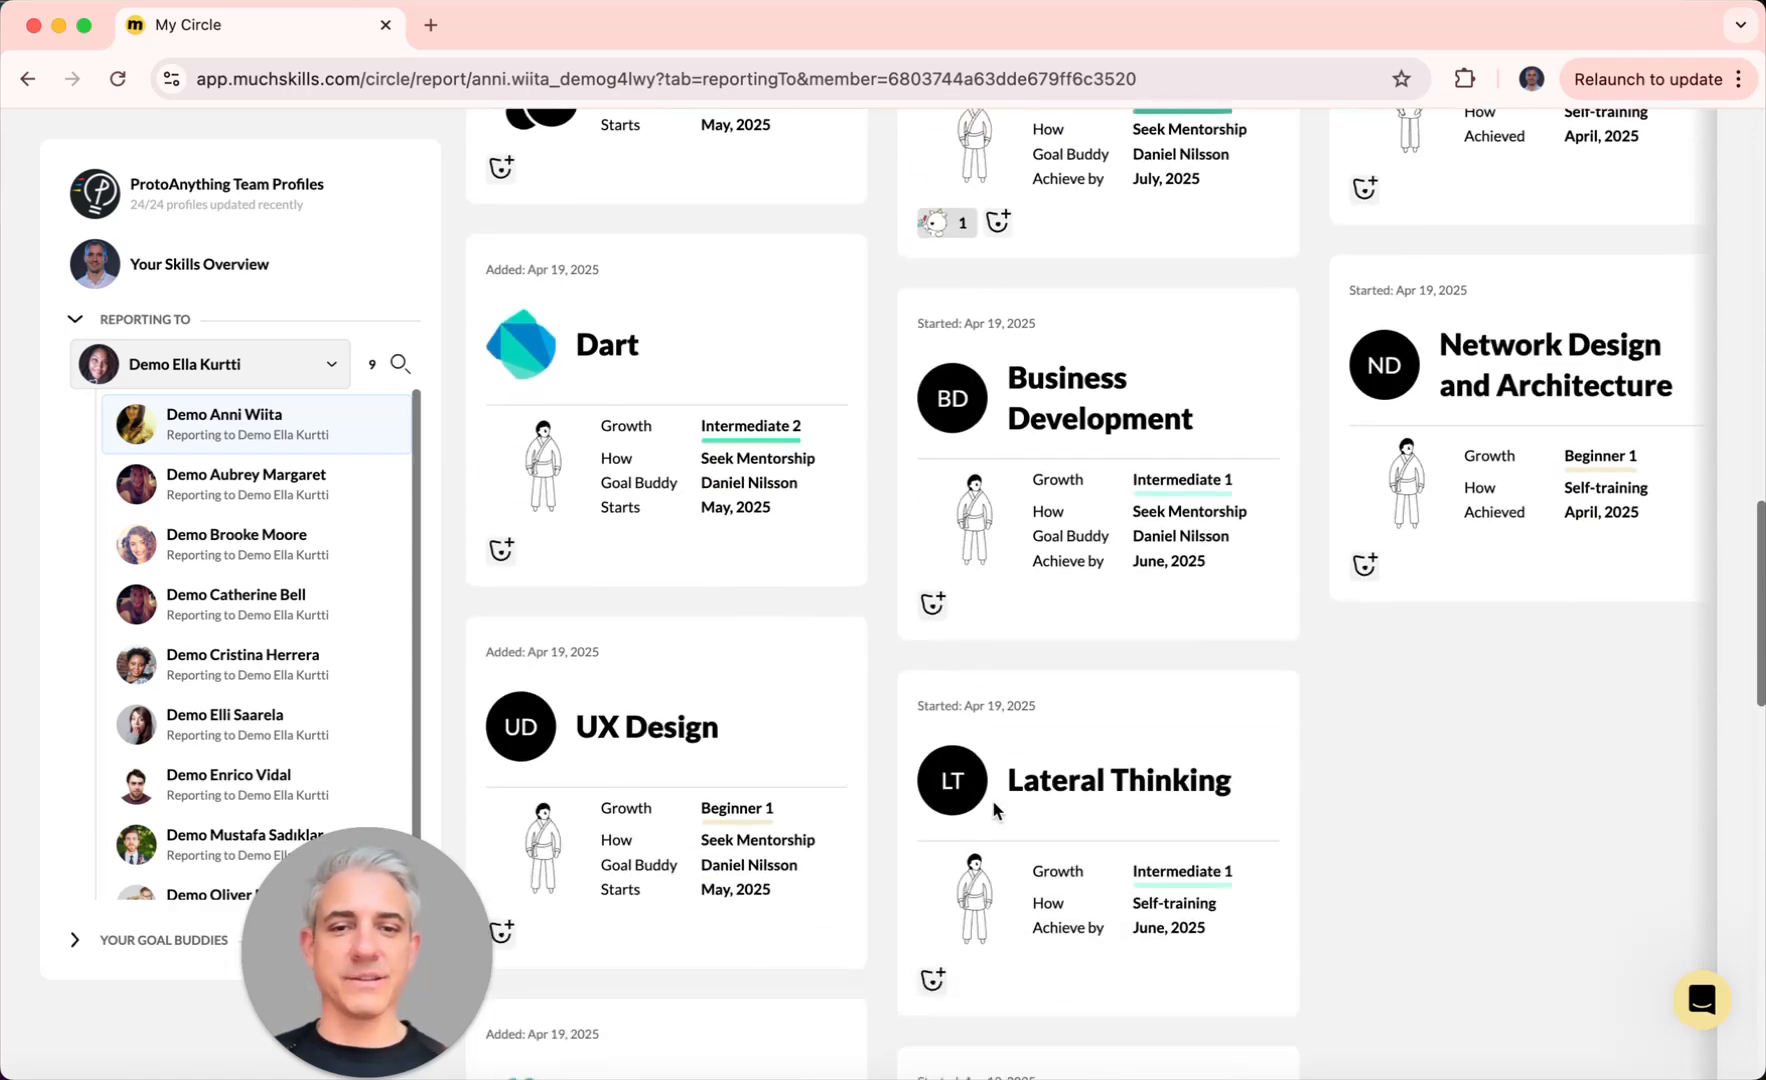
{"action": "left_click", "coordinate": [932, 604]}
{"action": "left_click", "coordinate": [850, 530]}
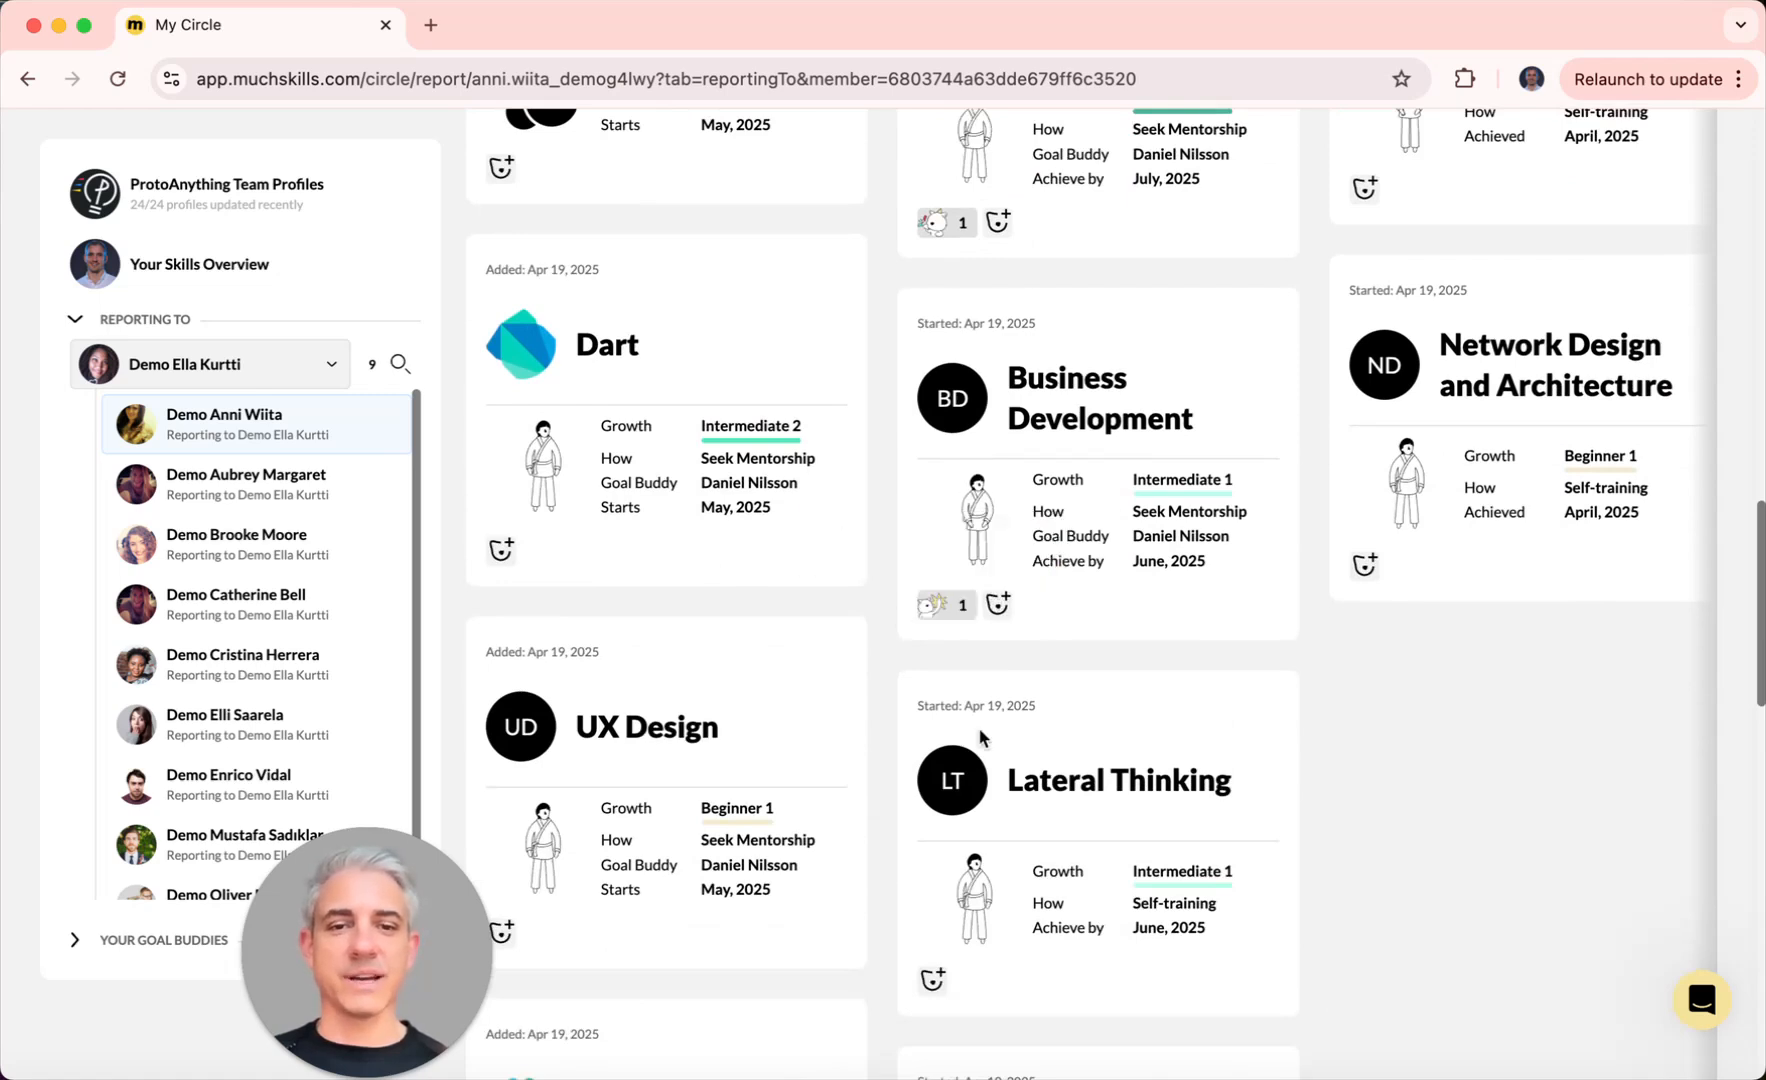
{"action": "scroll", "coordinate": [980, 737], "scroll_direction": "down", "scroll_amount": 2}
{"action": "left_click", "coordinate": [932, 797]}
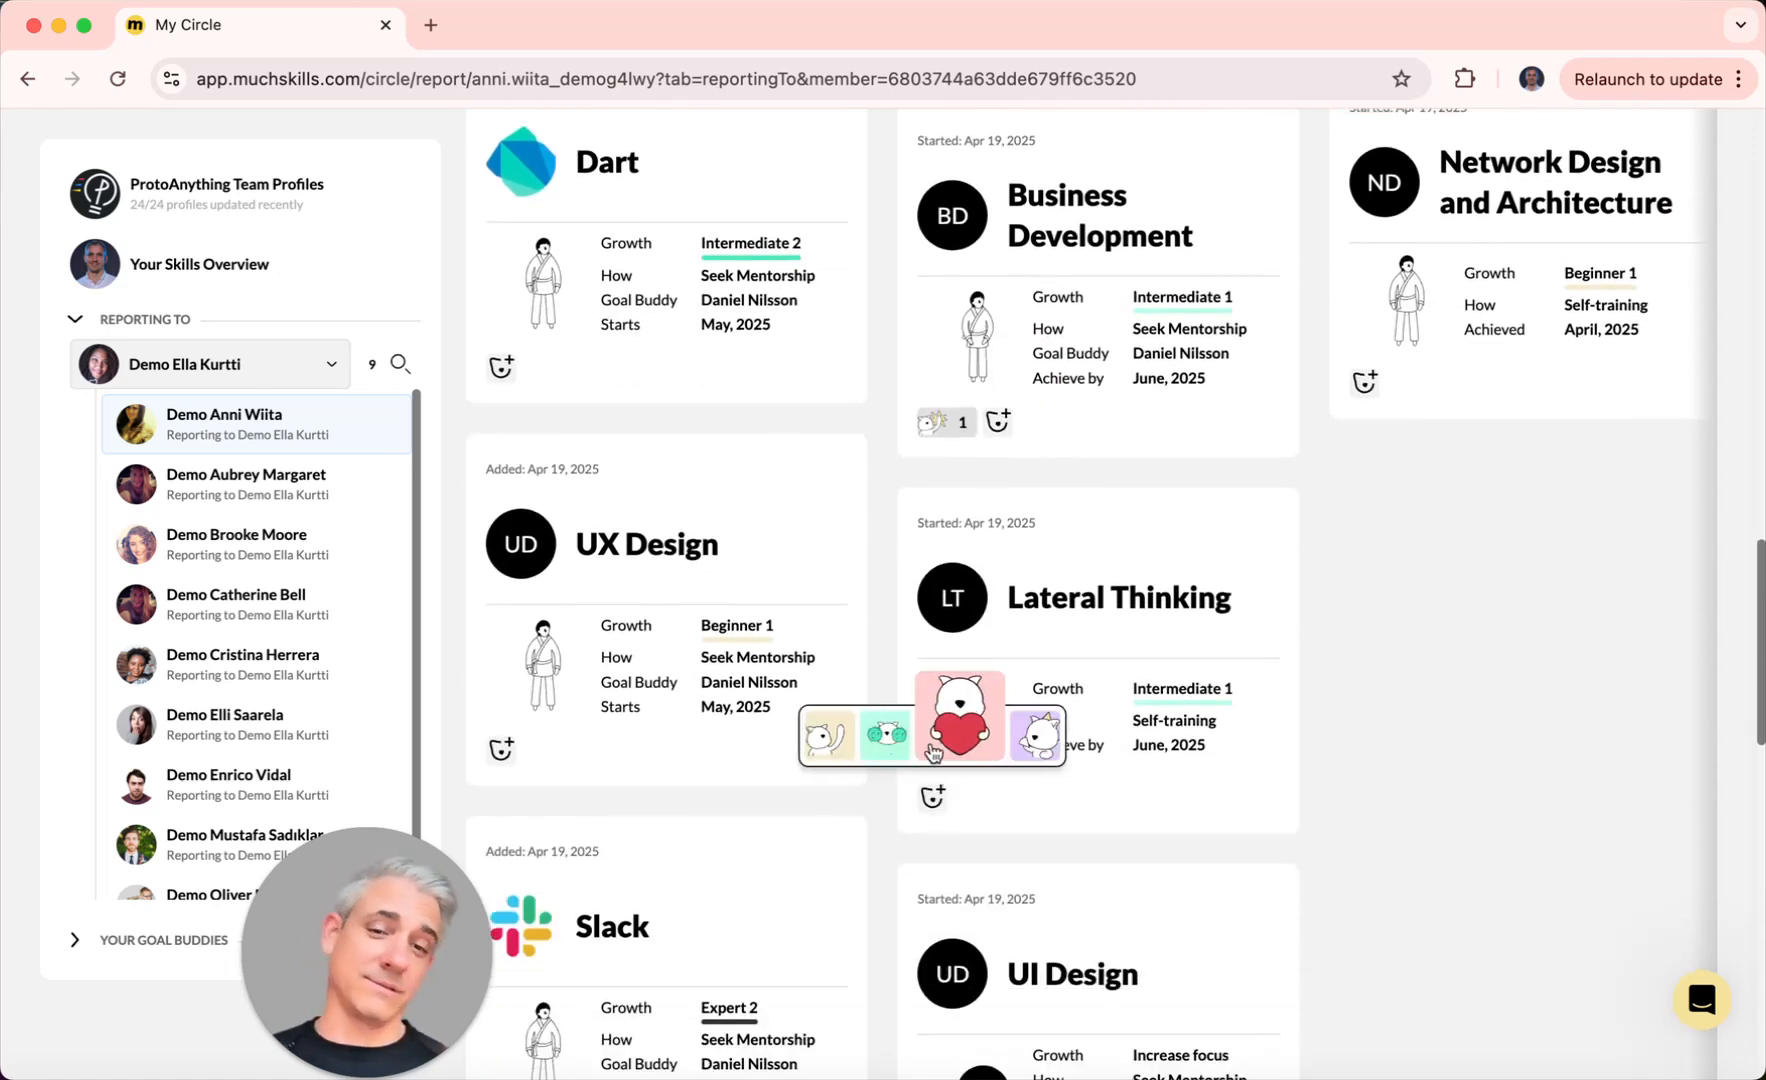
{"action": "left_click", "coordinate": [893, 748]}
Step: Open your own skills overview and read through the change log, the skill level totals, and the goals
{"action": "scroll", "coordinate": [968, 668], "scroll_direction": "up", "scroll_amount": 10}
{"action": "scroll", "coordinate": [966, 665], "scroll_direction": "up", "scroll_amount": 8}
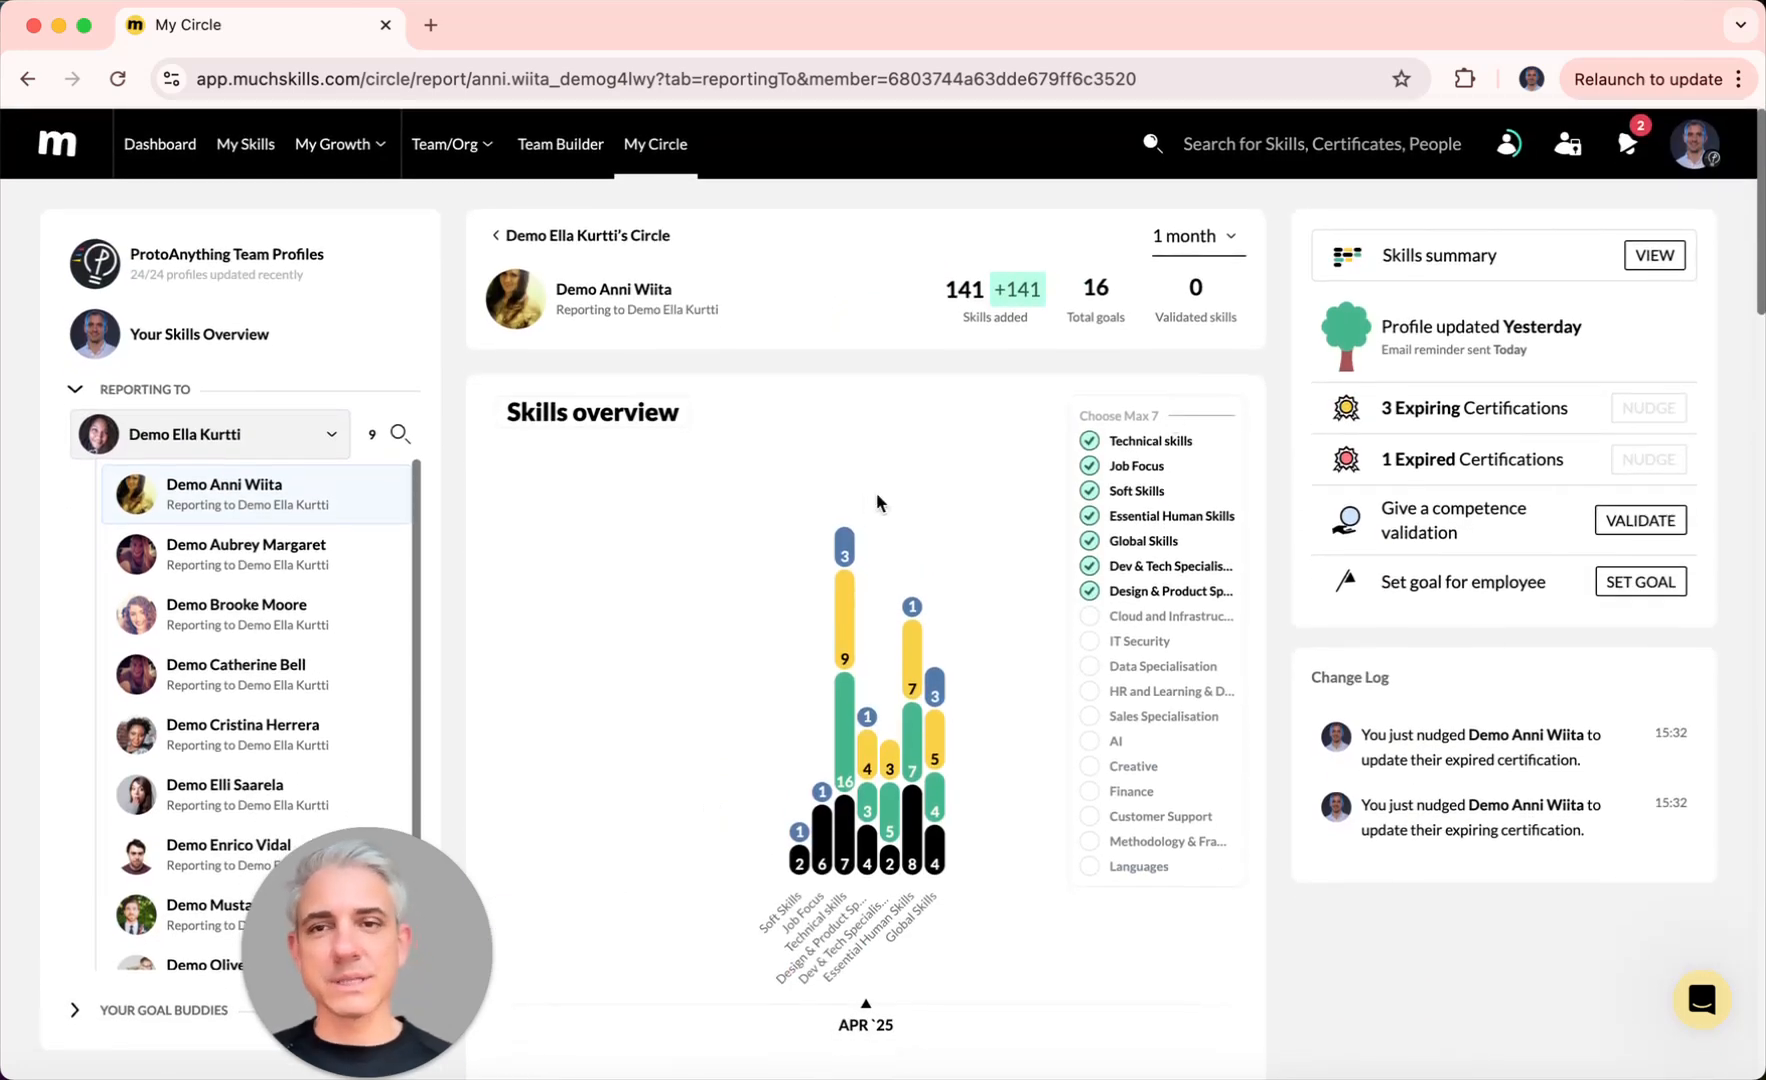
{"action": "left_click", "coordinate": [187, 345]}
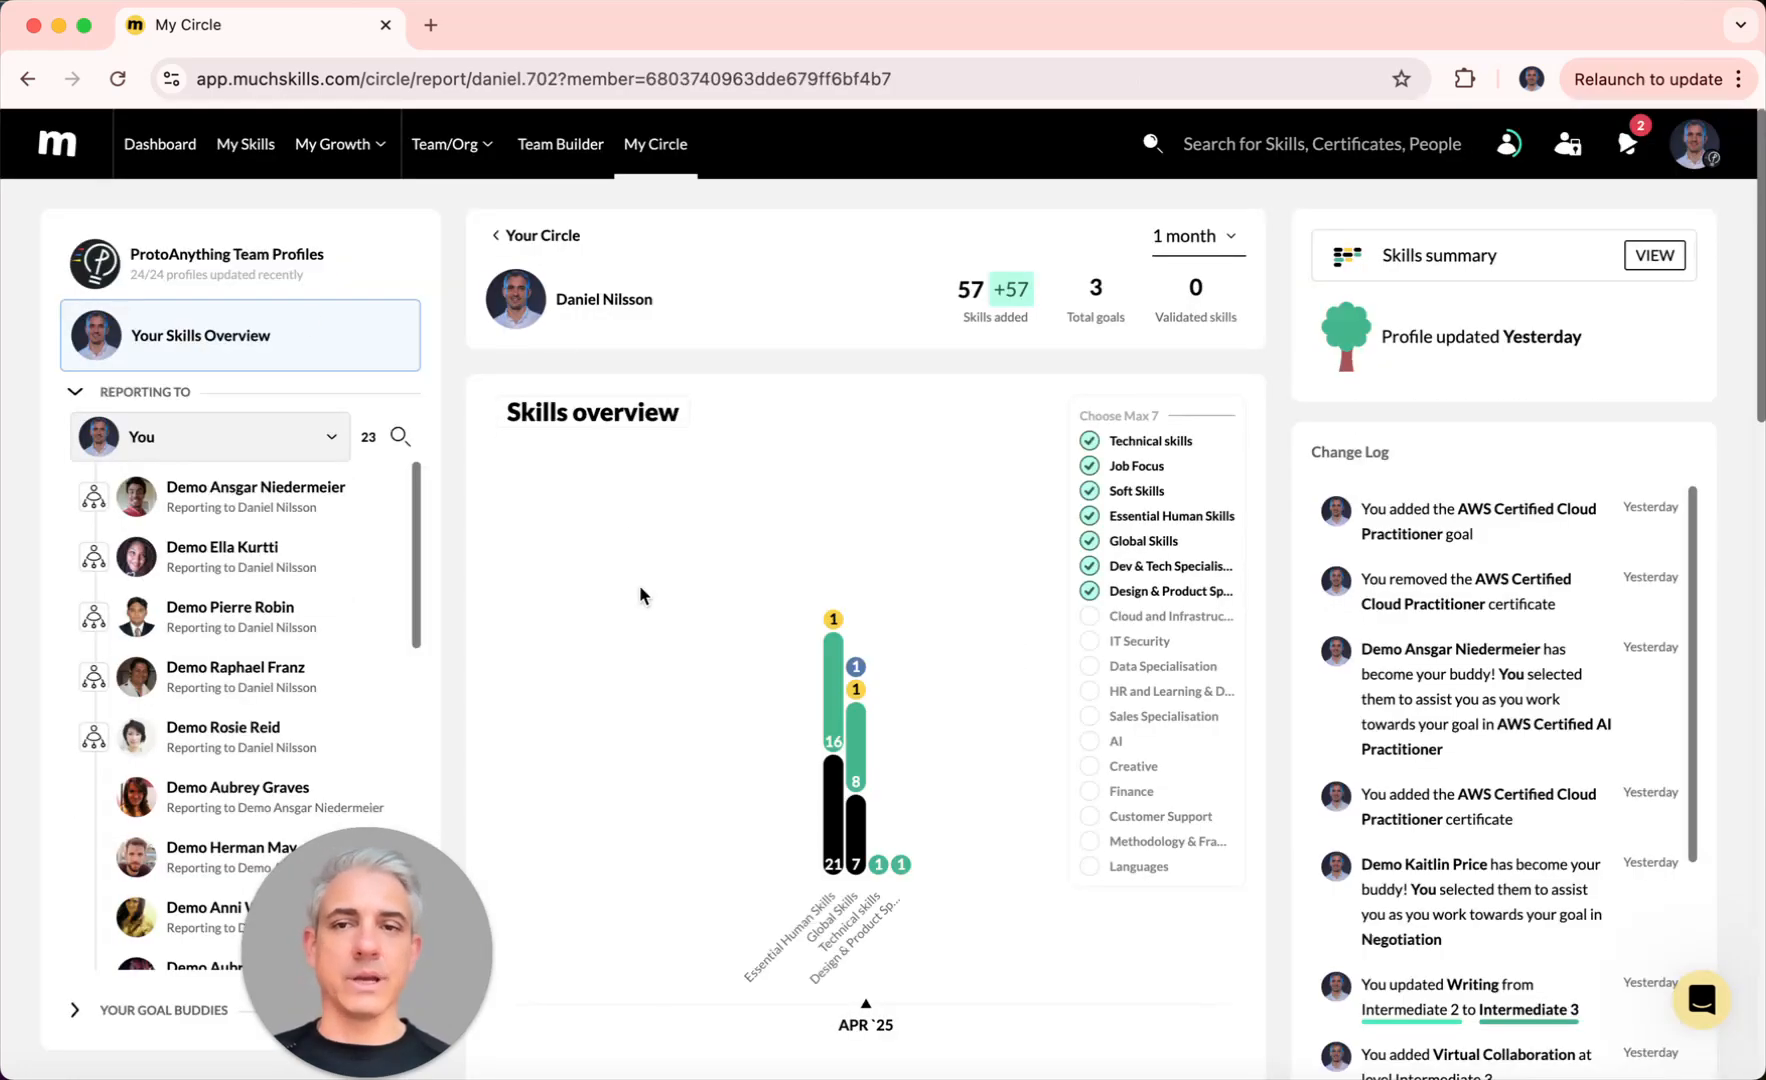
{"action": "scroll", "coordinate": [1279, 667], "scroll_direction": "down", "scroll_amount": 2}
{"action": "scroll", "coordinate": [1476, 727], "scroll_direction": "down", "scroll_amount": 10}
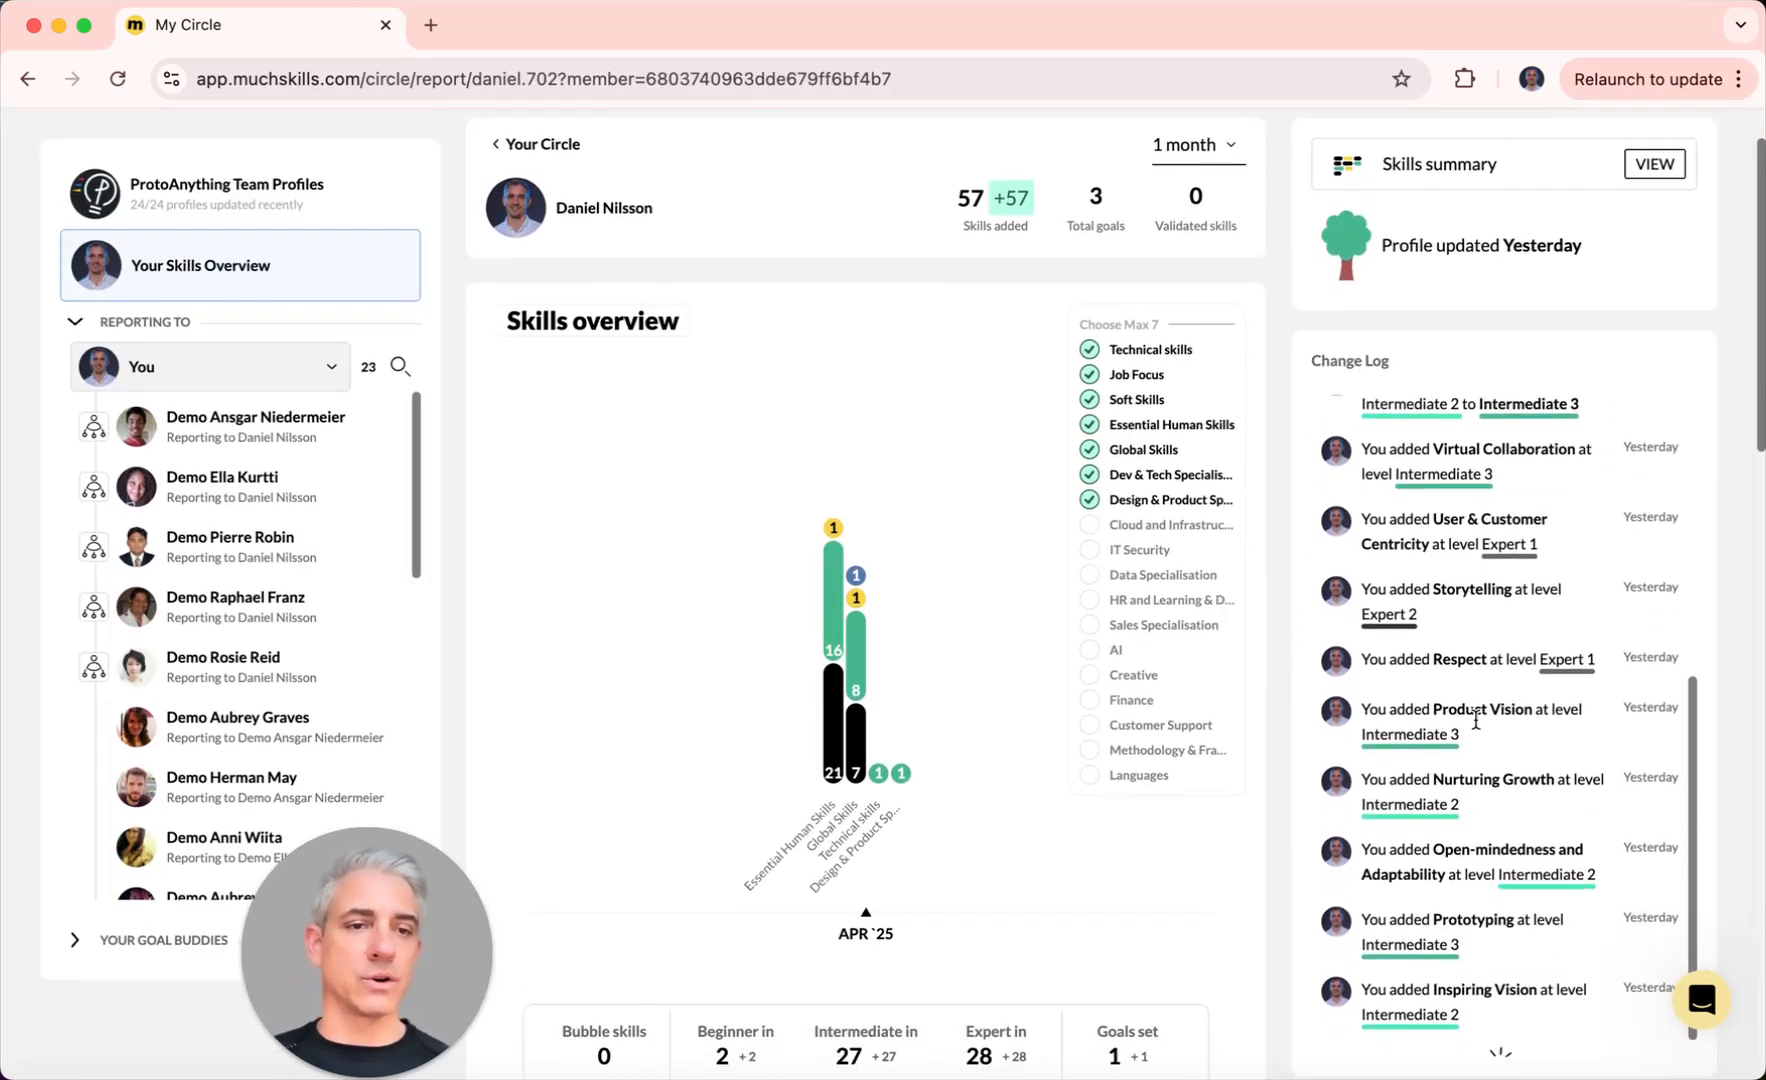
{"action": "scroll", "coordinate": [1476, 729], "scroll_direction": "down", "scroll_amount": 3}
{"action": "scroll", "coordinate": [1476, 729], "scroll_direction": "up", "scroll_amount": 7}
{"action": "scroll", "coordinate": [1476, 729], "scroll_direction": "down", "scroll_amount": 9}
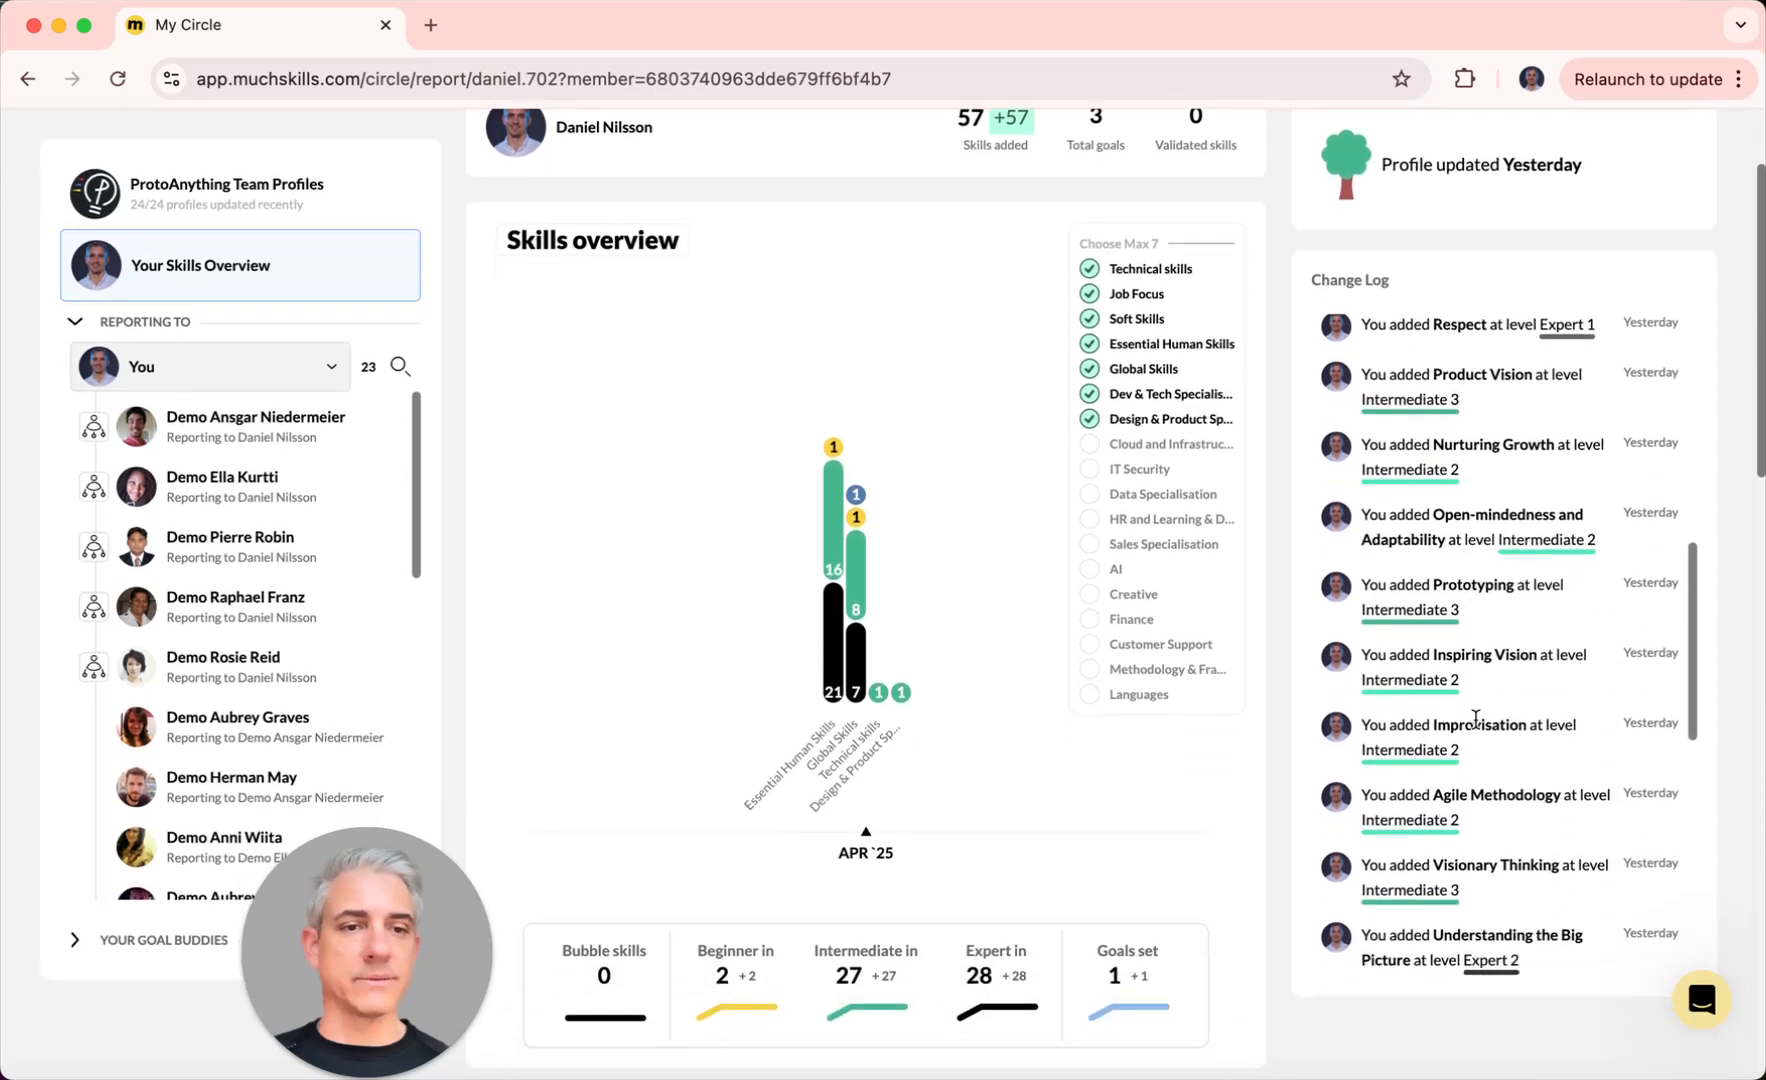
{"action": "scroll", "coordinate": [1476, 727], "scroll_direction": "down", "scroll_amount": 15}
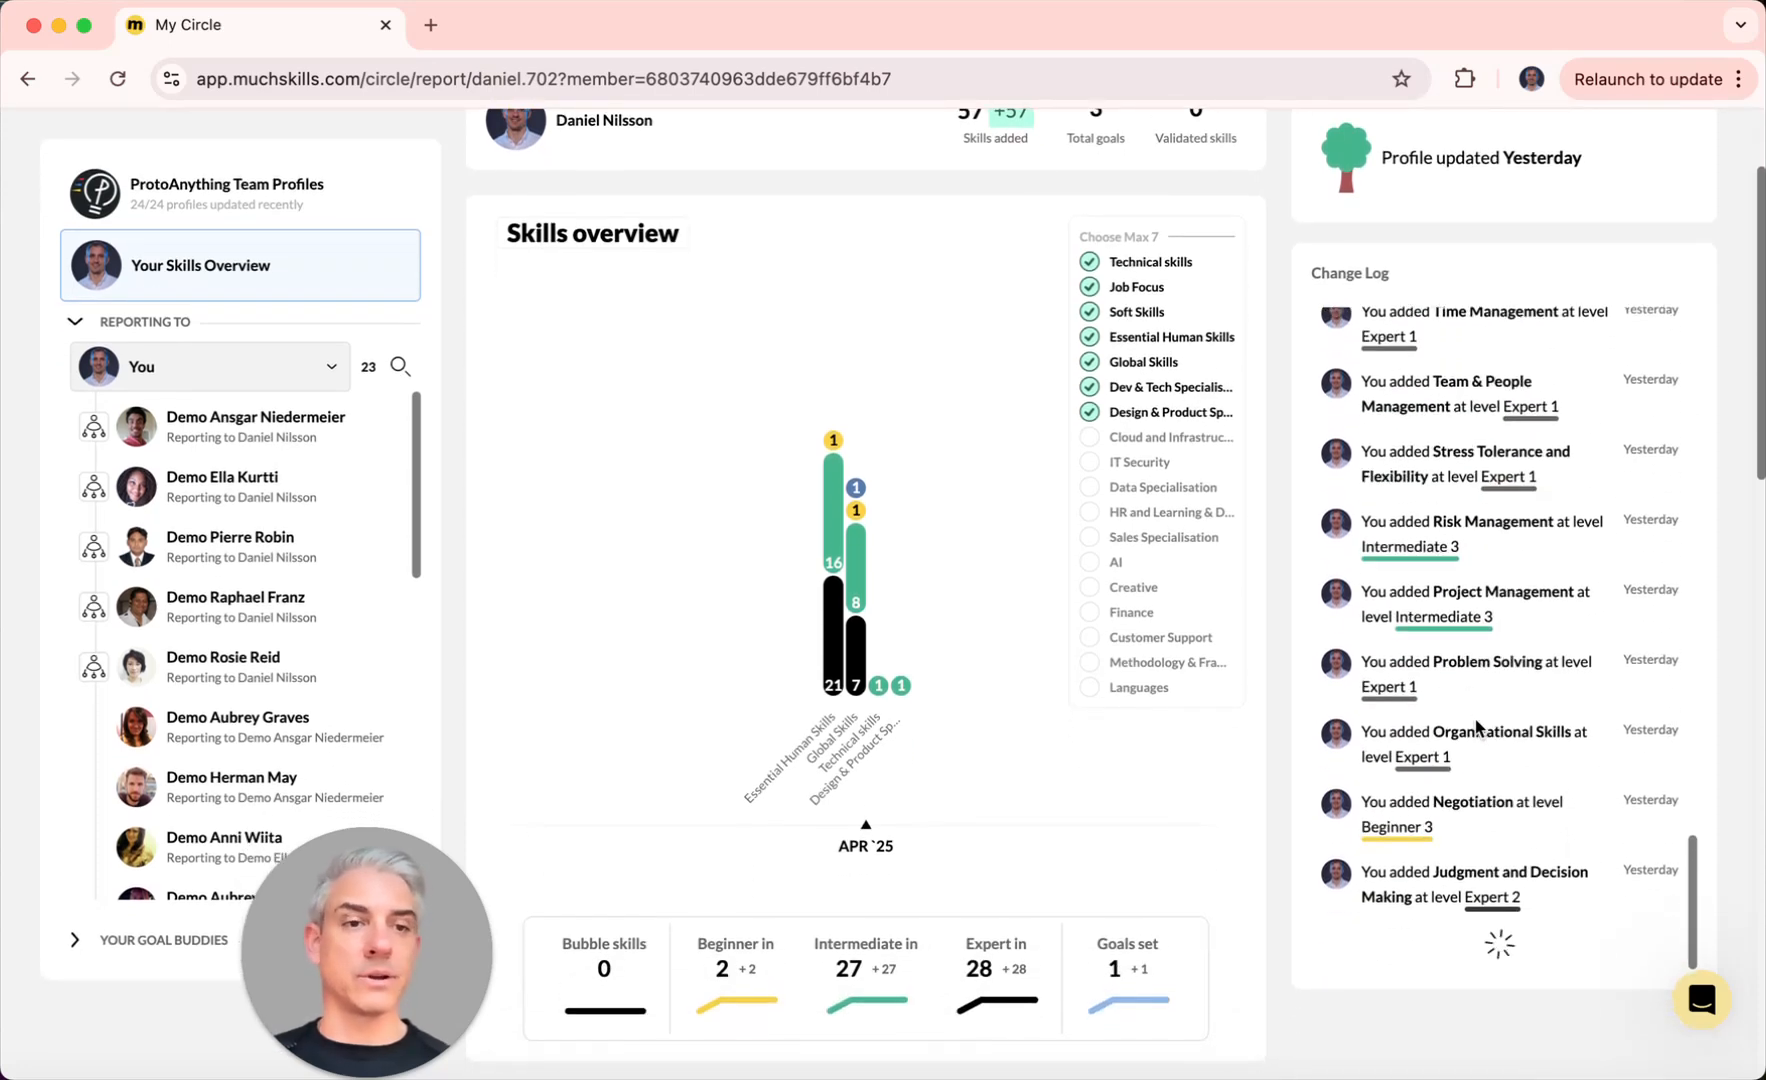
{"action": "scroll", "coordinate": [1478, 697], "scroll_direction": "down", "scroll_amount": 10}
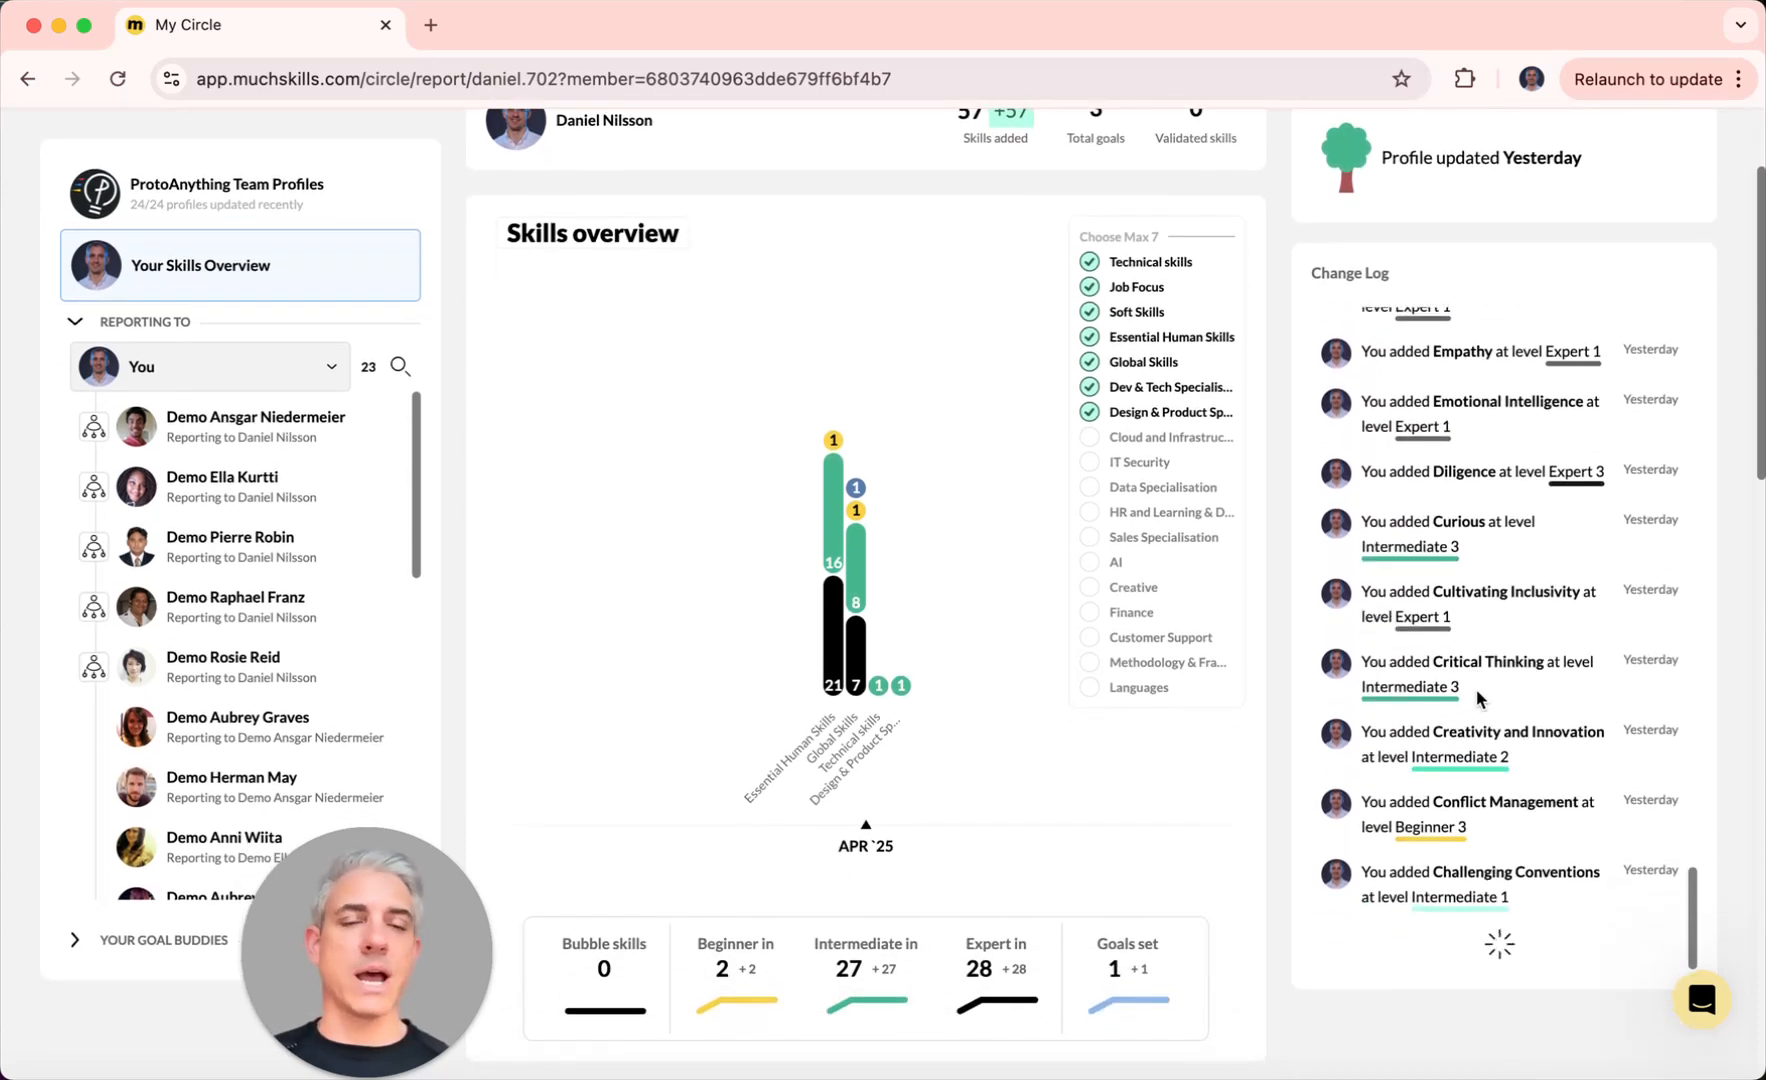
{"action": "scroll", "coordinate": [1478, 697], "scroll_direction": "down", "scroll_amount": 5}
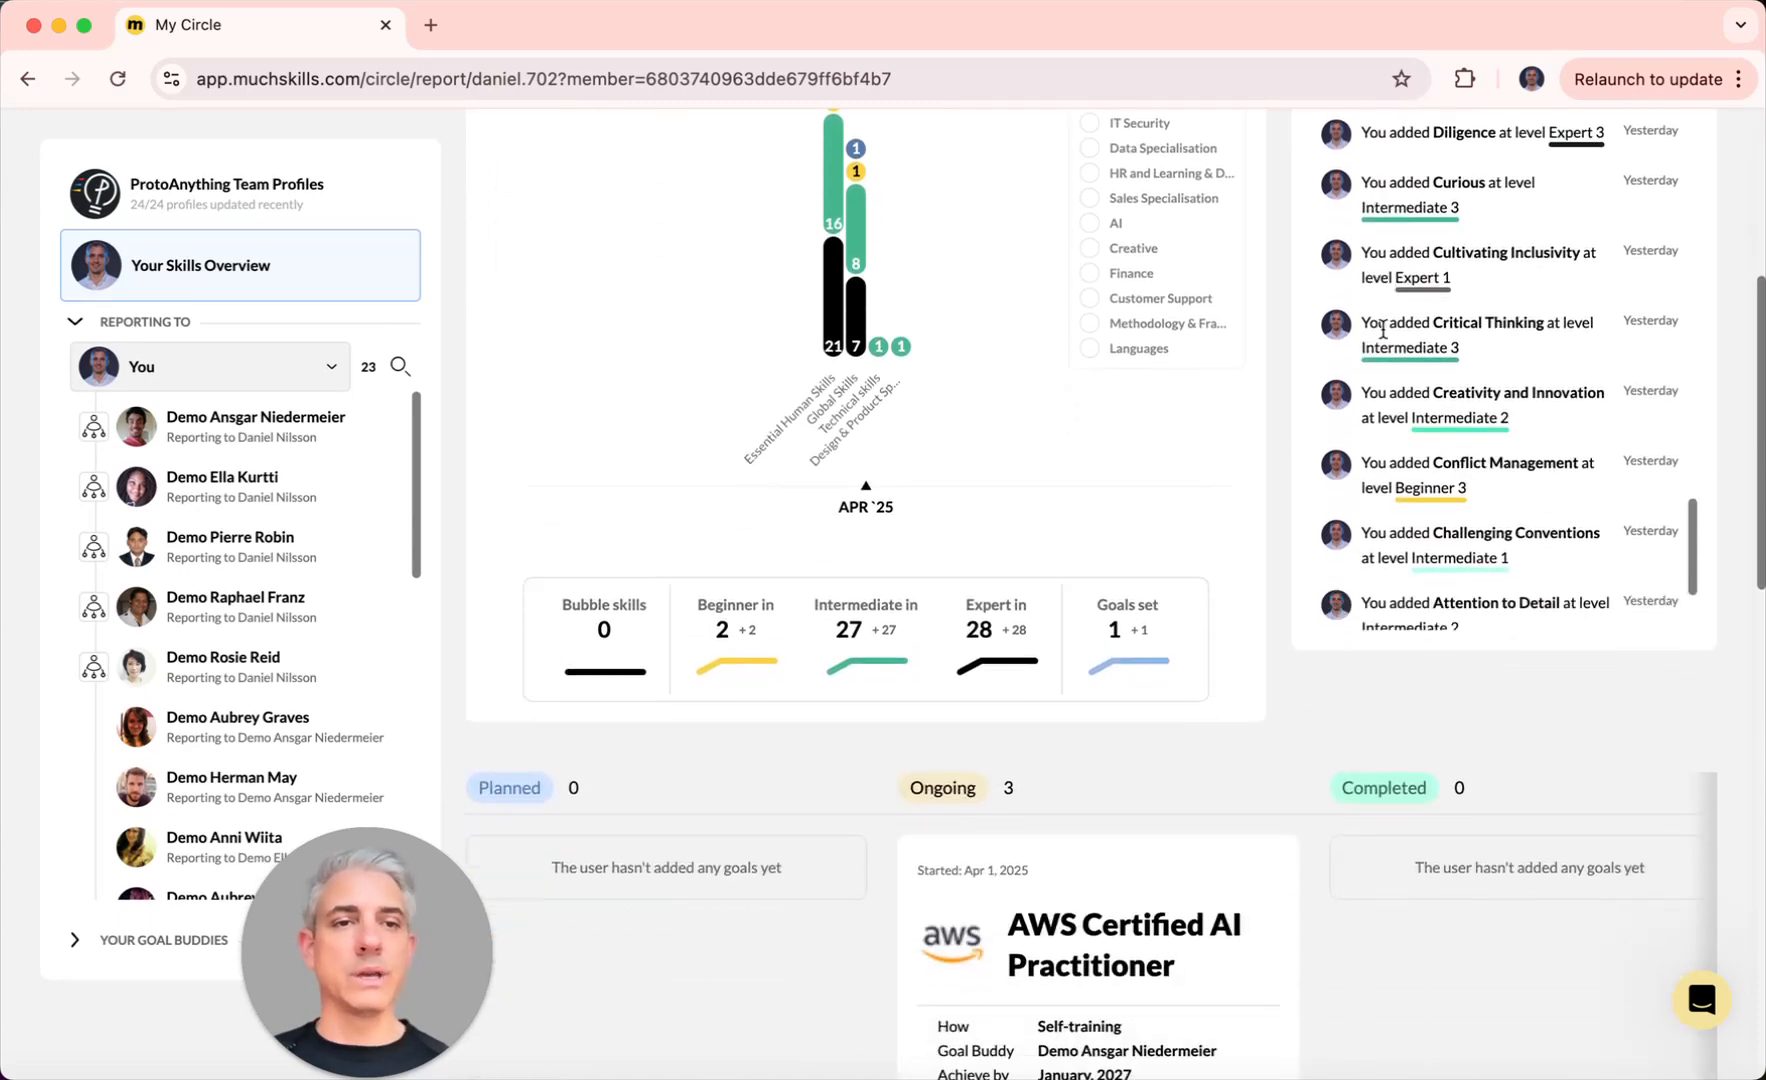
{"action": "scroll", "coordinate": [1481, 438], "scroll_direction": "down", "scroll_amount": 2}
{"action": "scroll", "coordinate": [1497, 729], "scroll_direction": "up", "scroll_amount": 3}
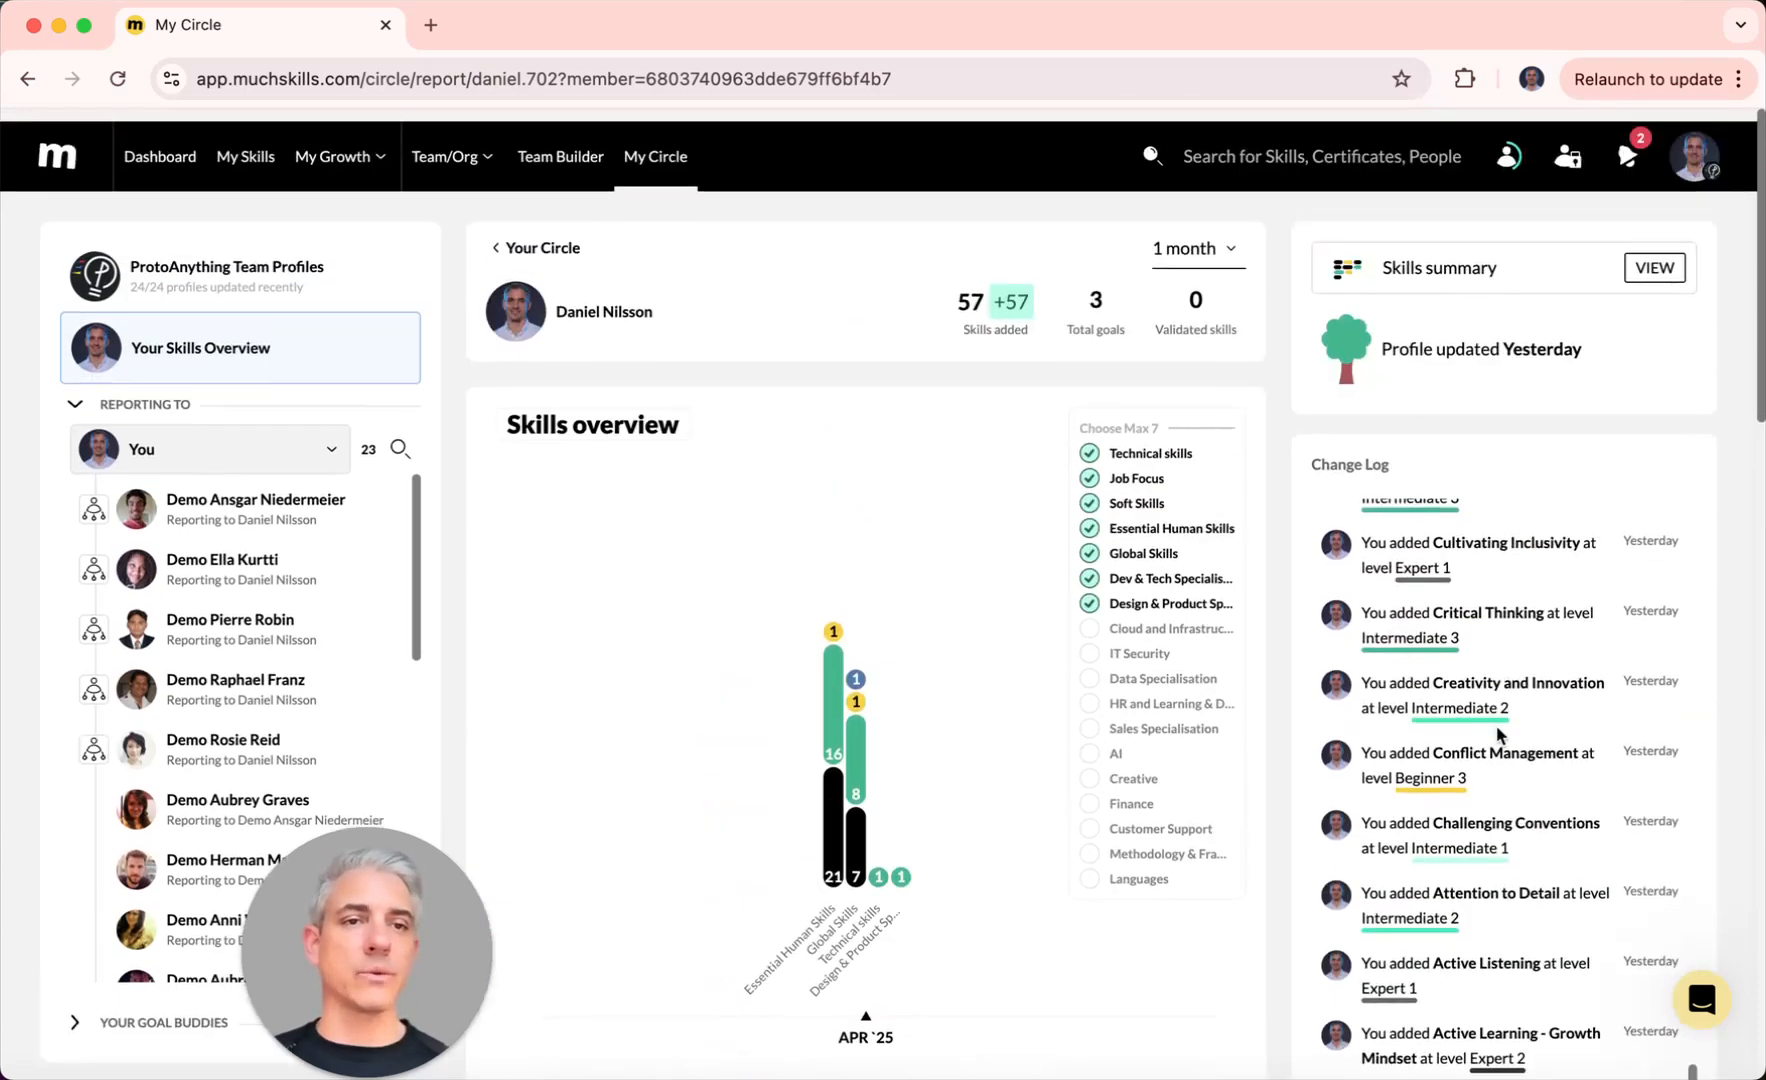
{"action": "scroll", "coordinate": [1496, 724], "scroll_direction": "up", "scroll_amount": 10}
{"action": "scroll", "coordinate": [1474, 440], "scroll_direction": "down", "scroll_amount": 5}
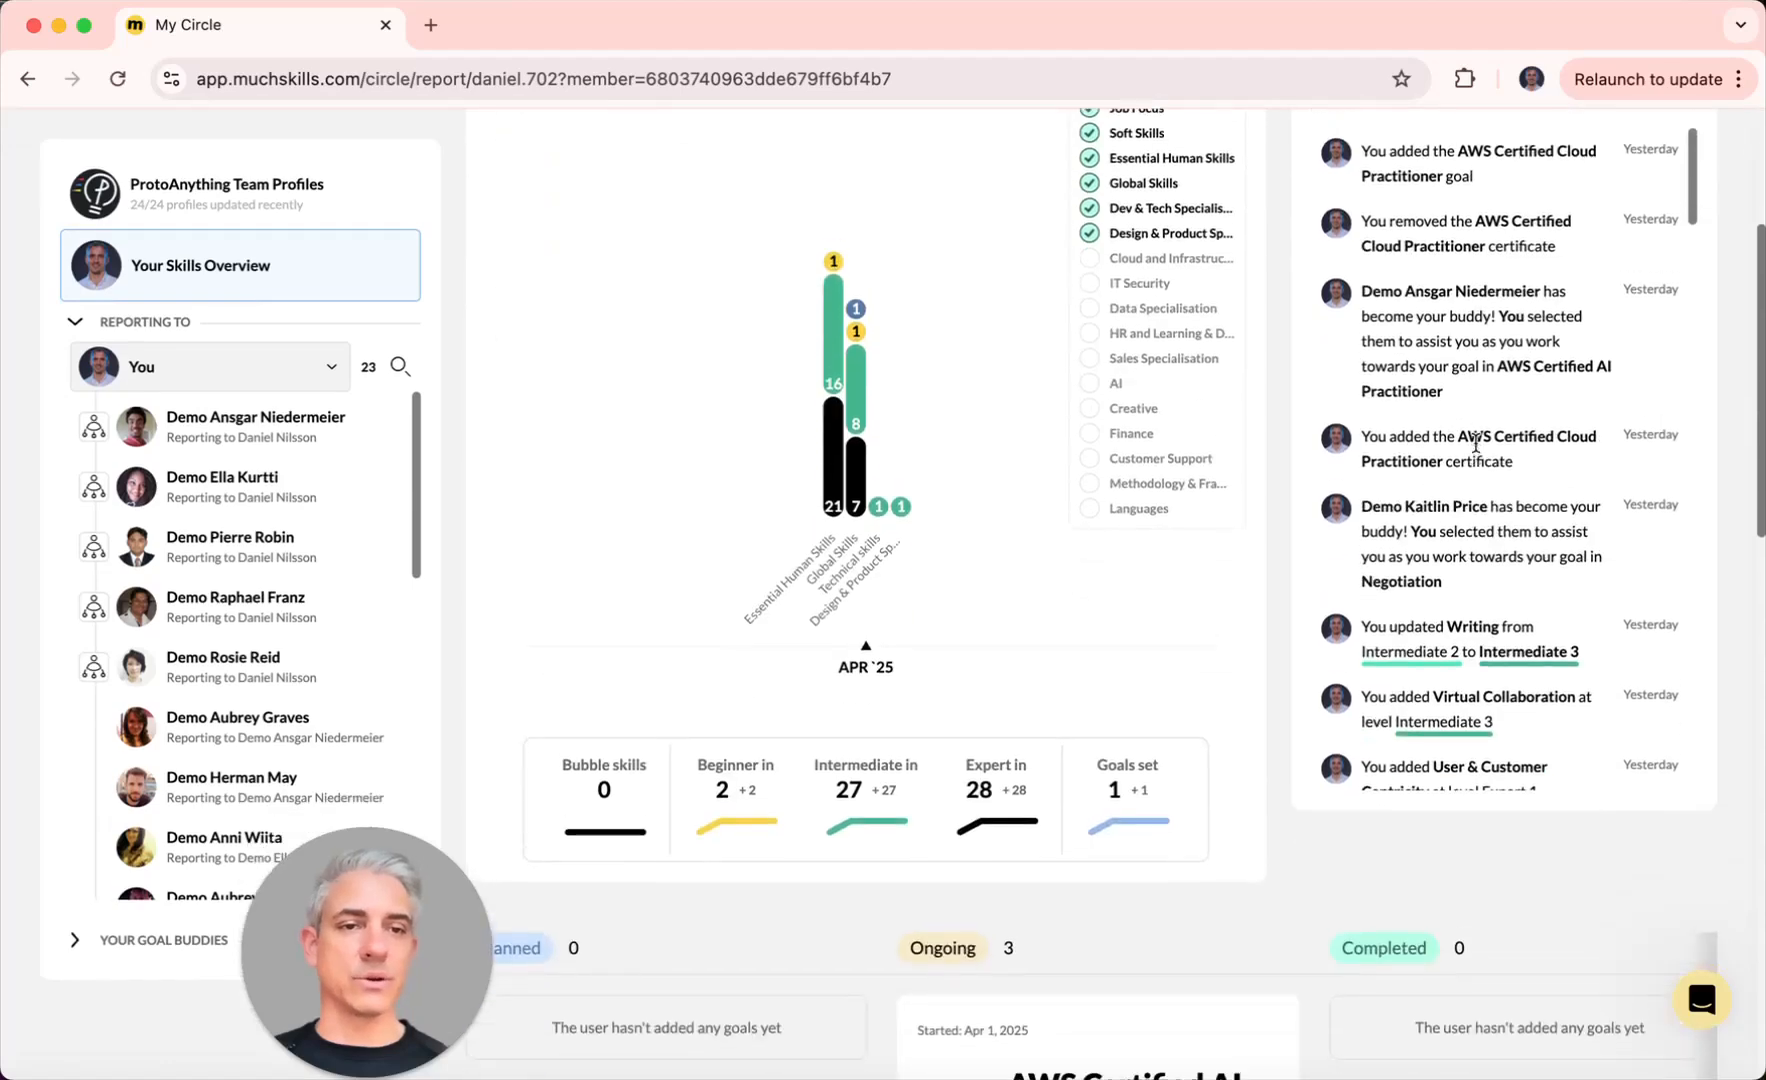
{"action": "scroll", "coordinate": [1474, 440], "scroll_direction": "up", "scroll_amount": 5}
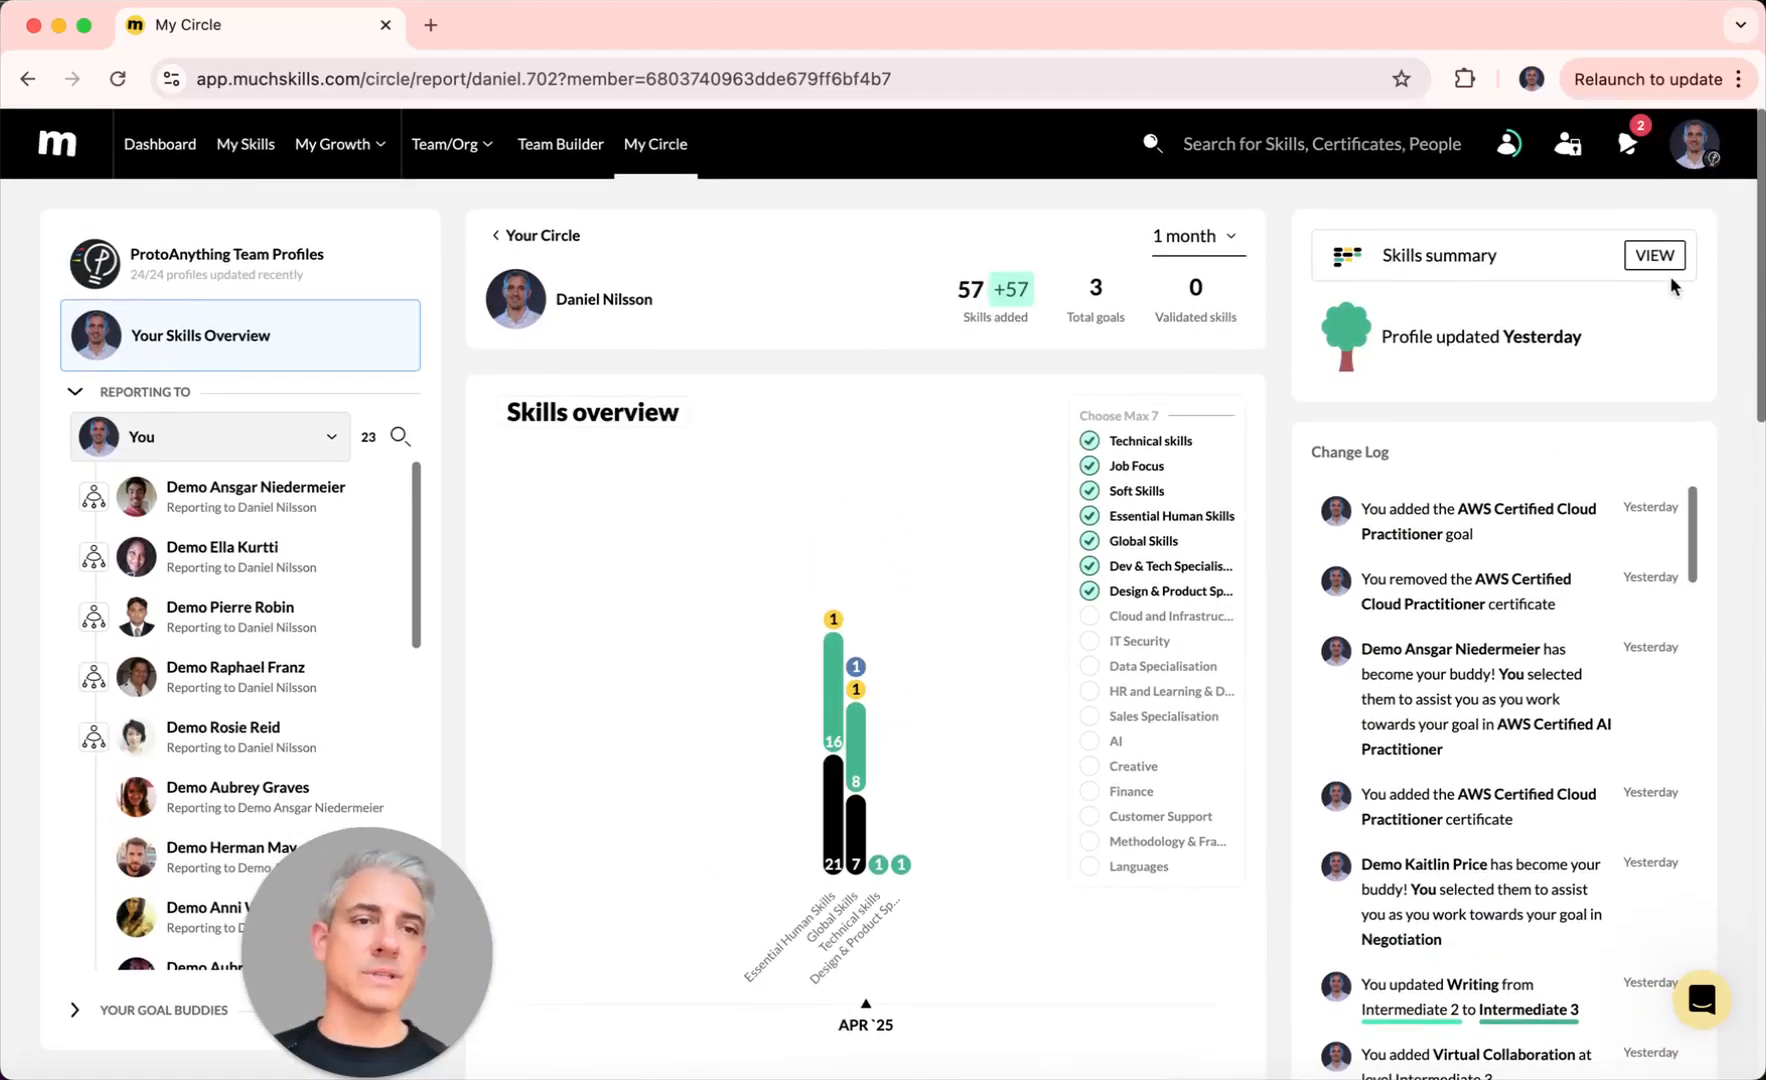
Step: View your own skills summary, close it, and look further through the change log
{"action": "left_click", "coordinate": [1660, 257]}
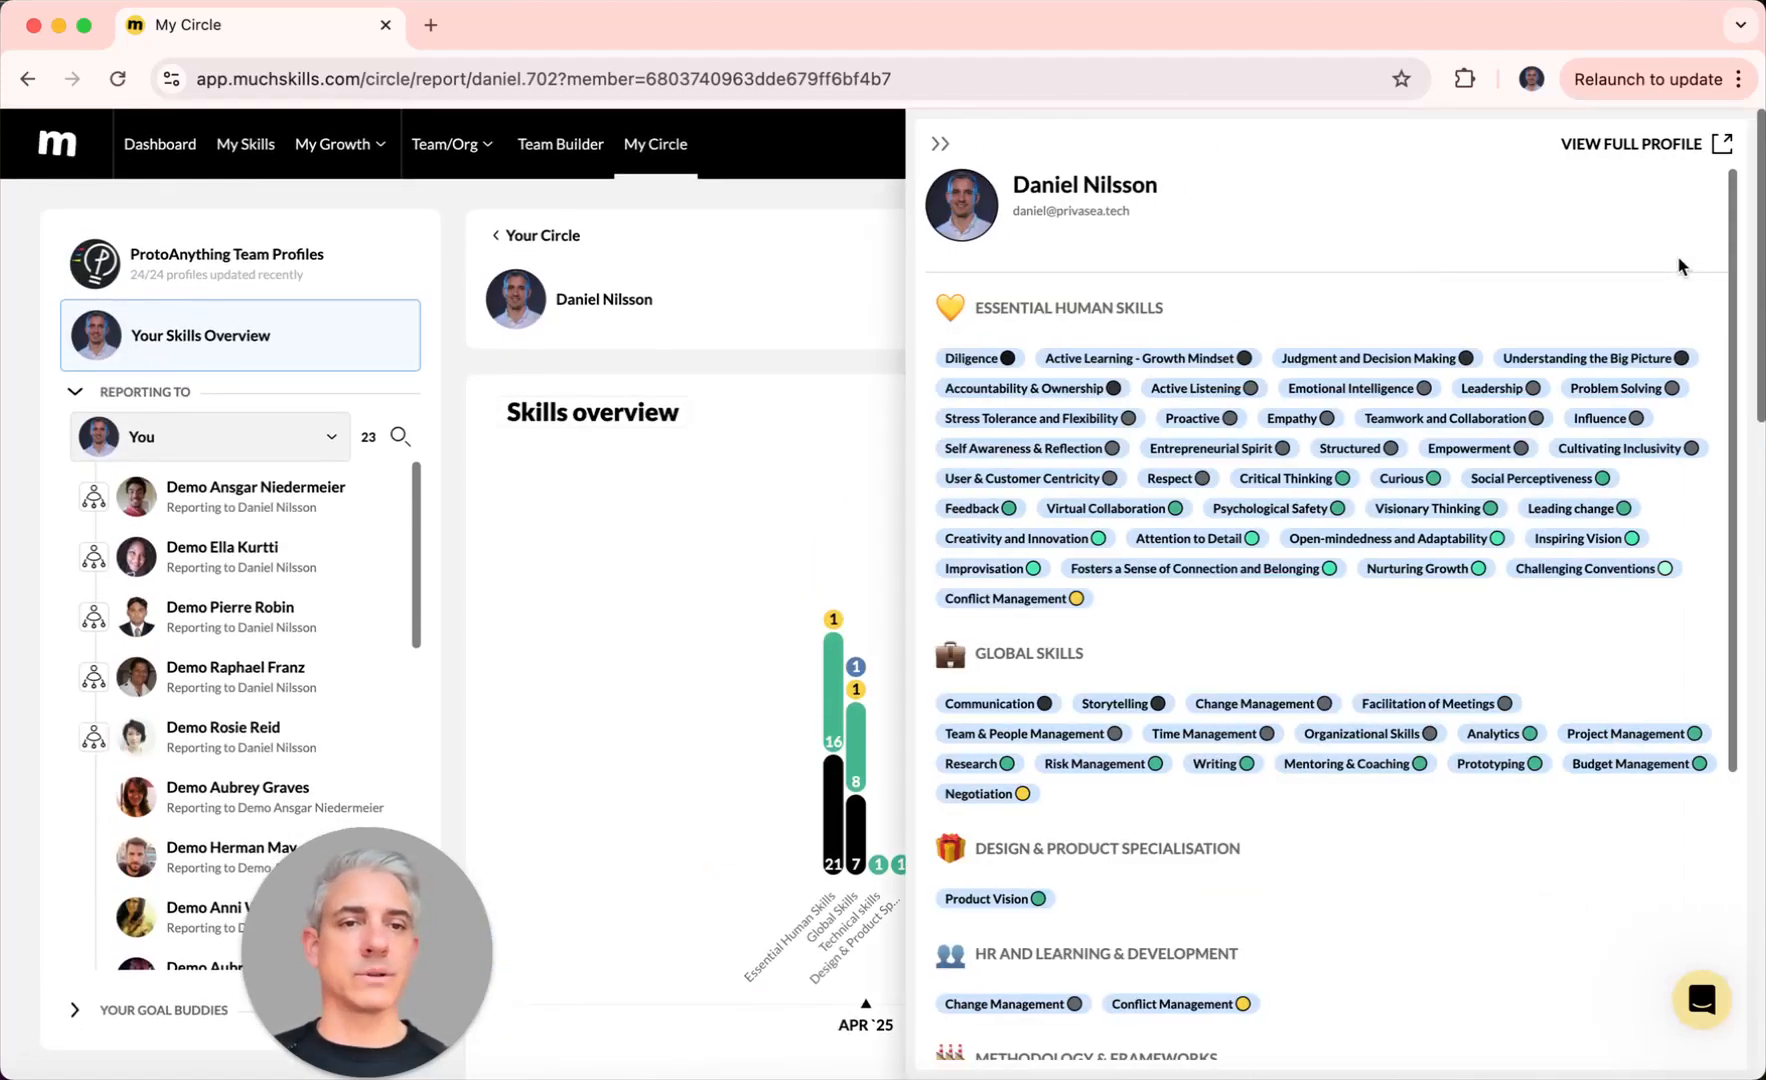
{"action": "left_click", "coordinate": [940, 144]}
{"action": "scroll", "coordinate": [1358, 643], "scroll_direction": "down", "scroll_amount": 15}
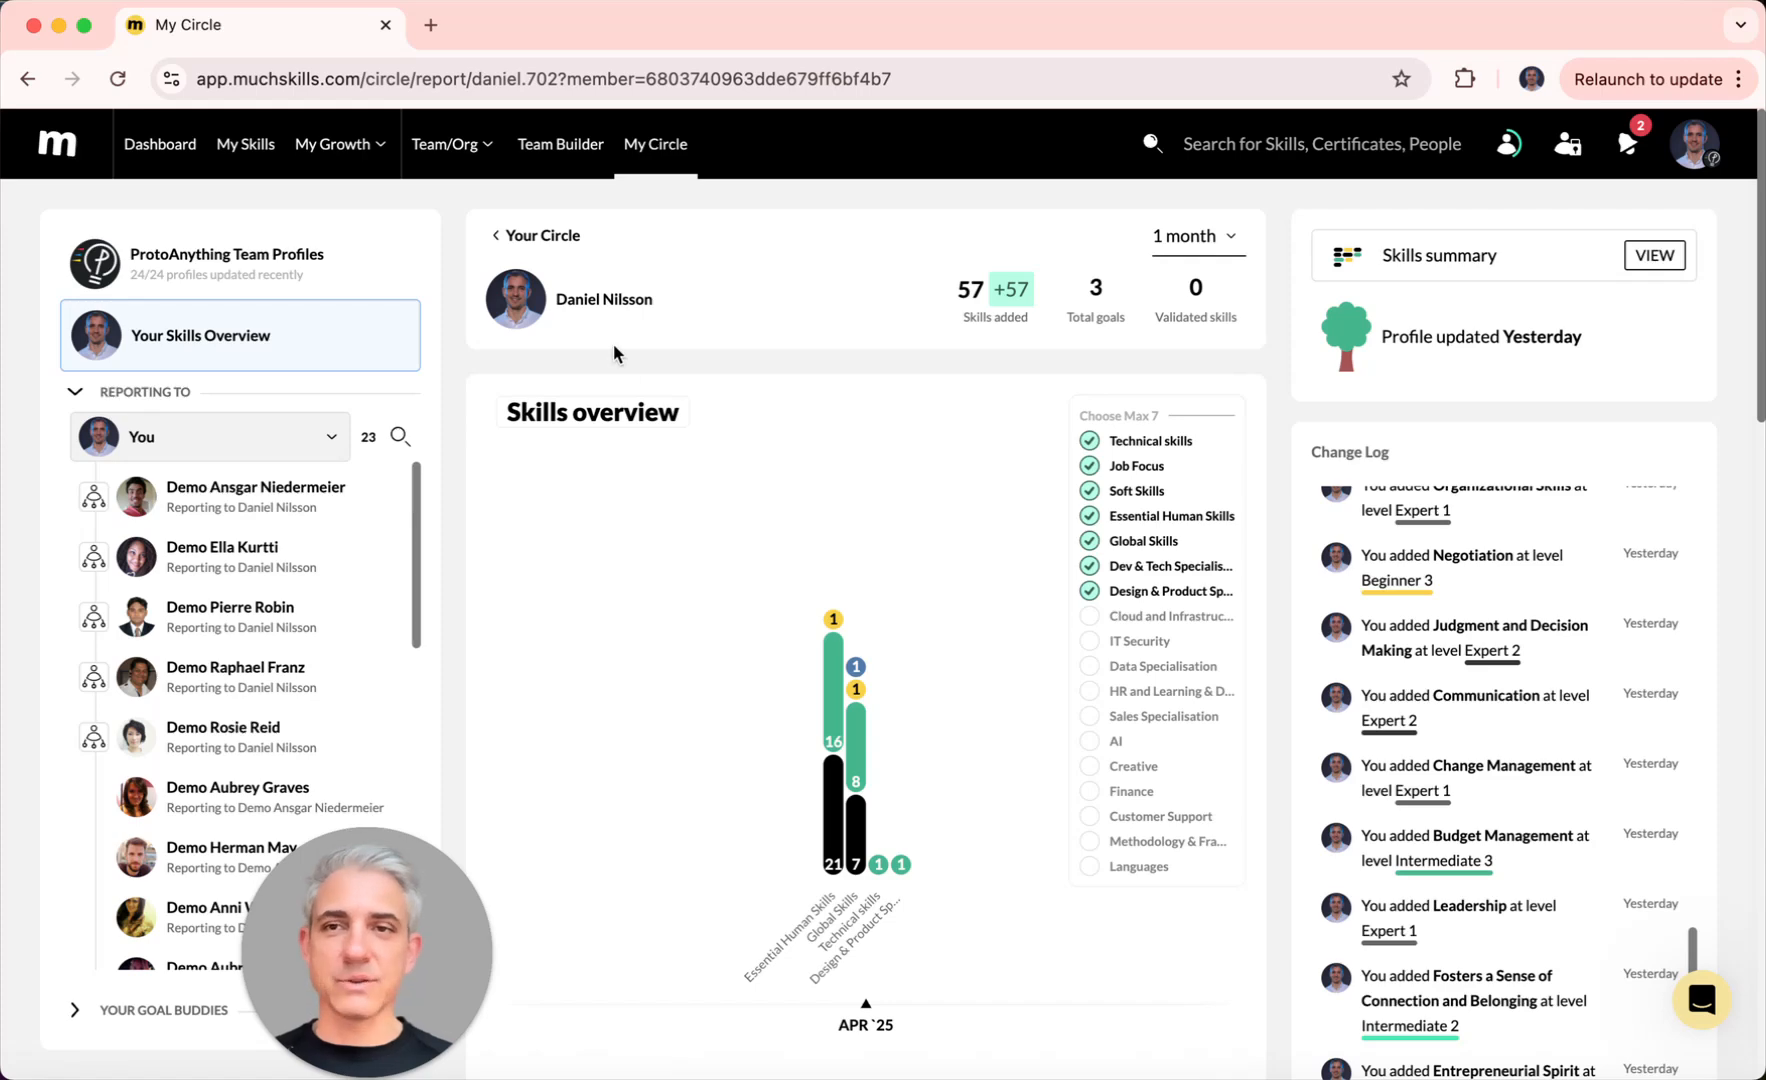
Step: Open the organization's Analysis page and start an AI request from the suggestion "Data scientist capability must-haves"
{"action": "left_click", "coordinate": [470, 150]}
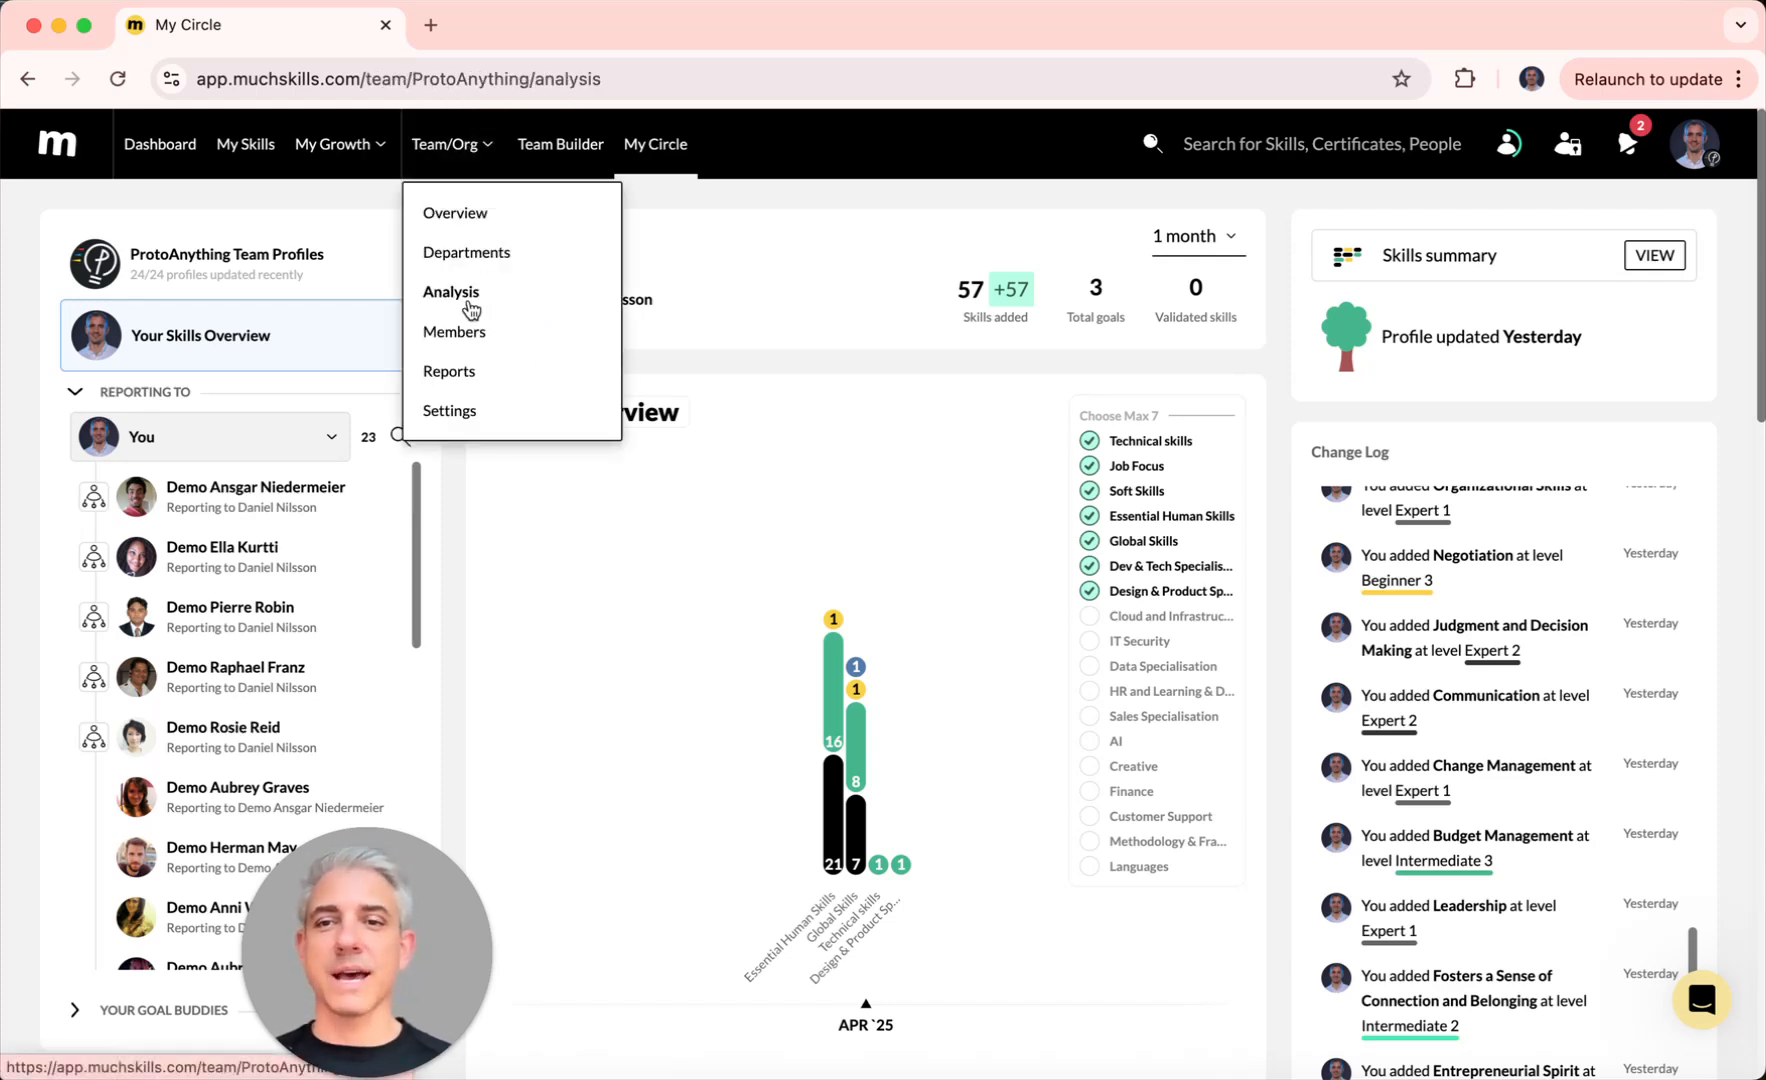
{"action": "left_click", "coordinate": [470, 305]}
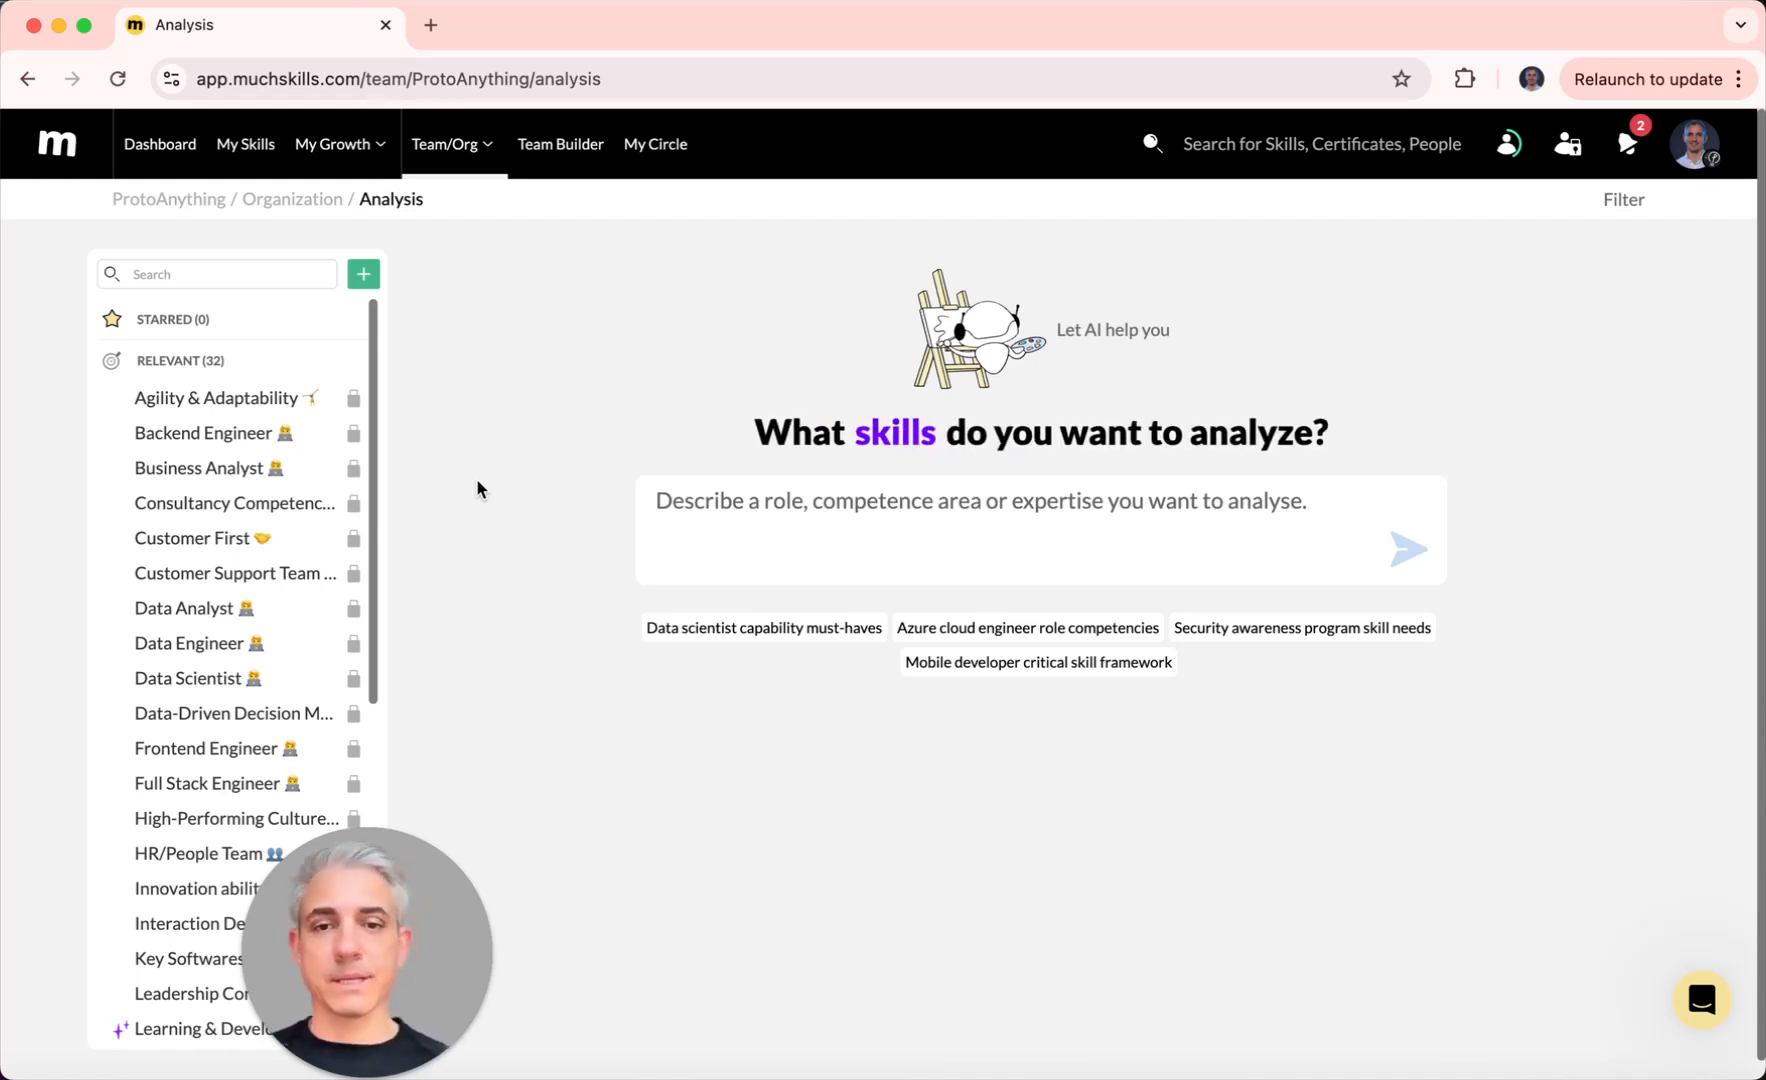
{"action": "left_click", "coordinate": [725, 637]}
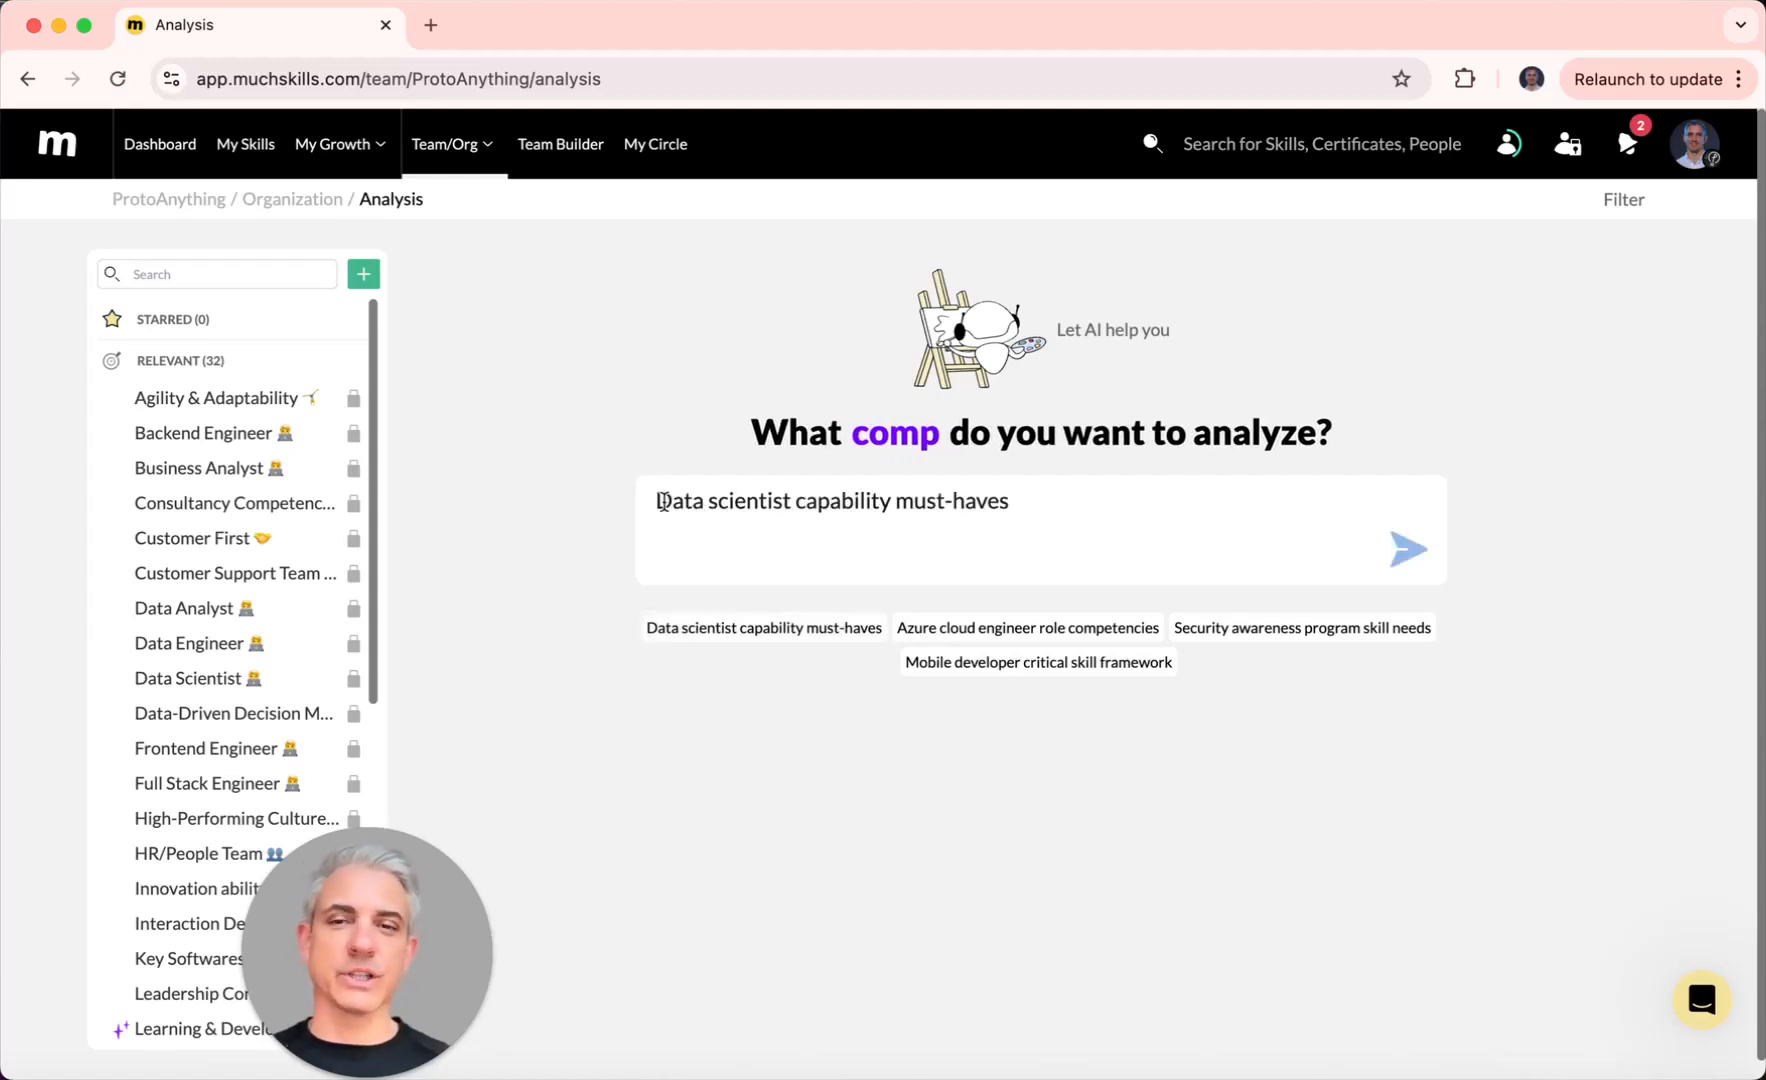
Step: Reword request: "I have a team of 10 Data scientists and I would like to analyze and ensure that we have the most imortant skills in my team"
{"action": "type", "text": "I have a team of 10"}
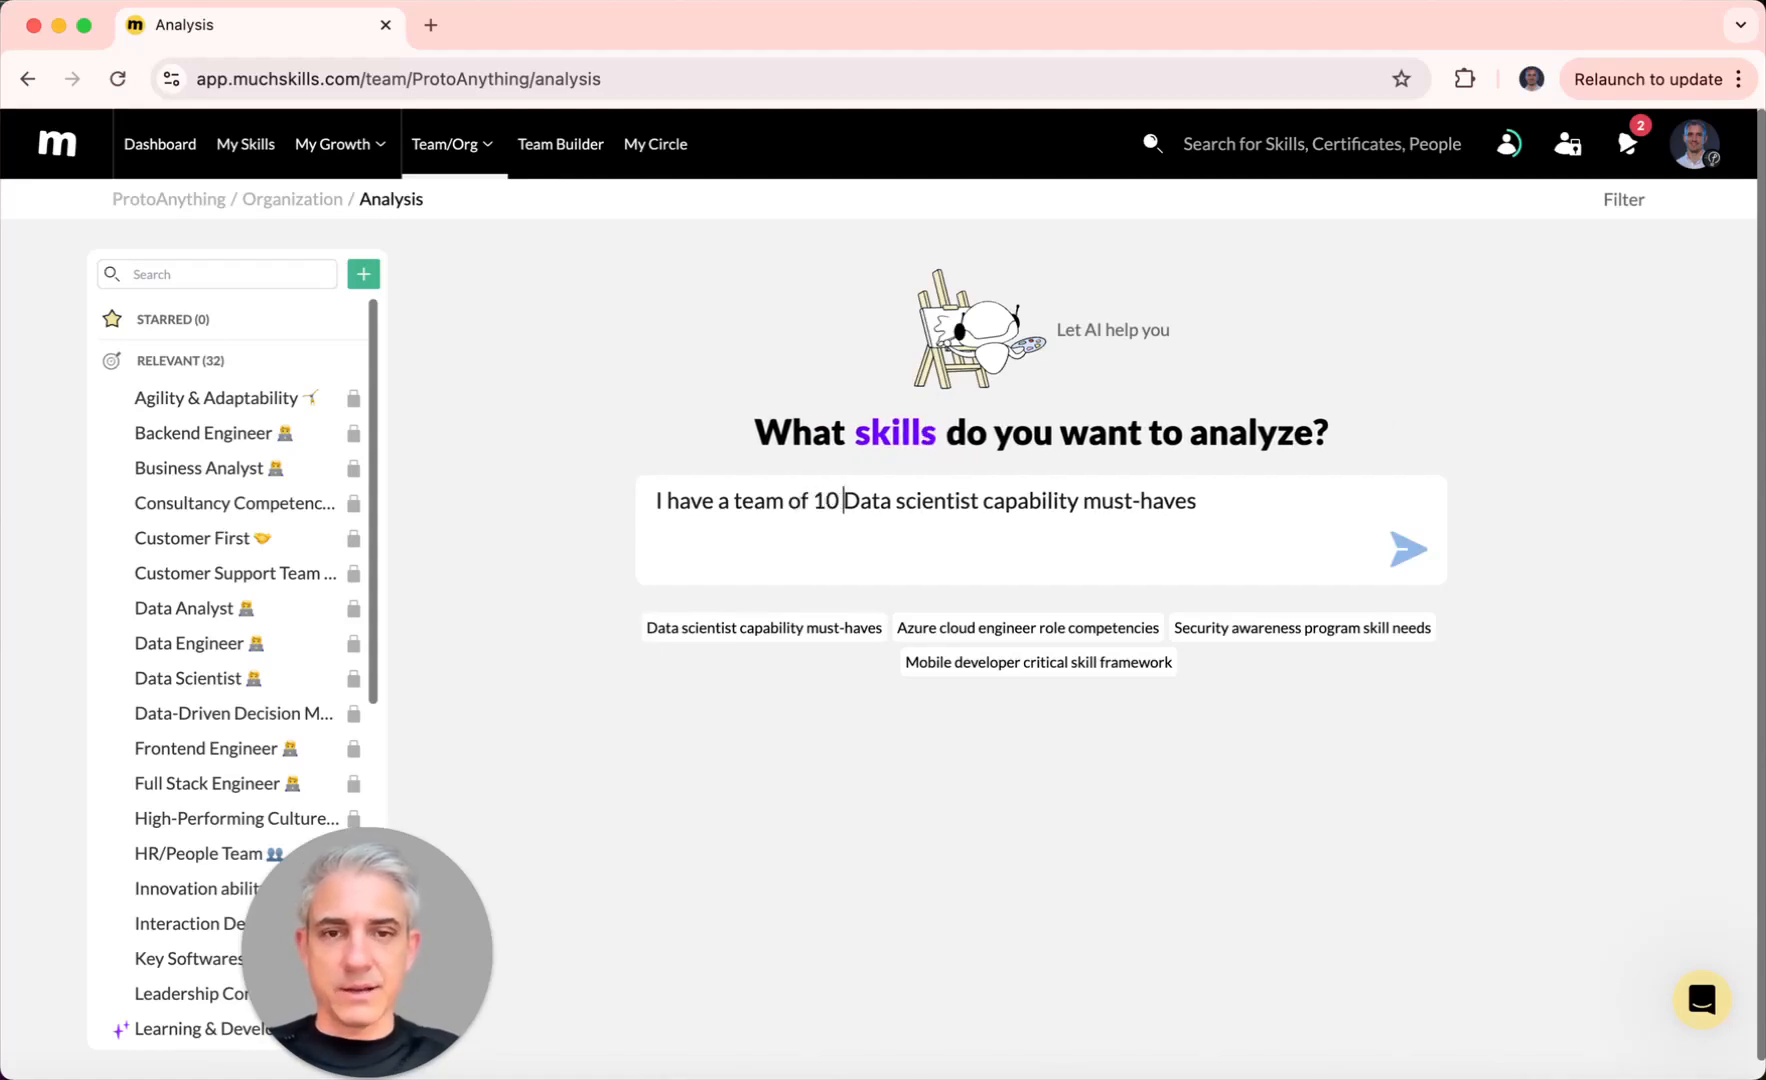
{"action": "type", "text": "s and I would like to"}
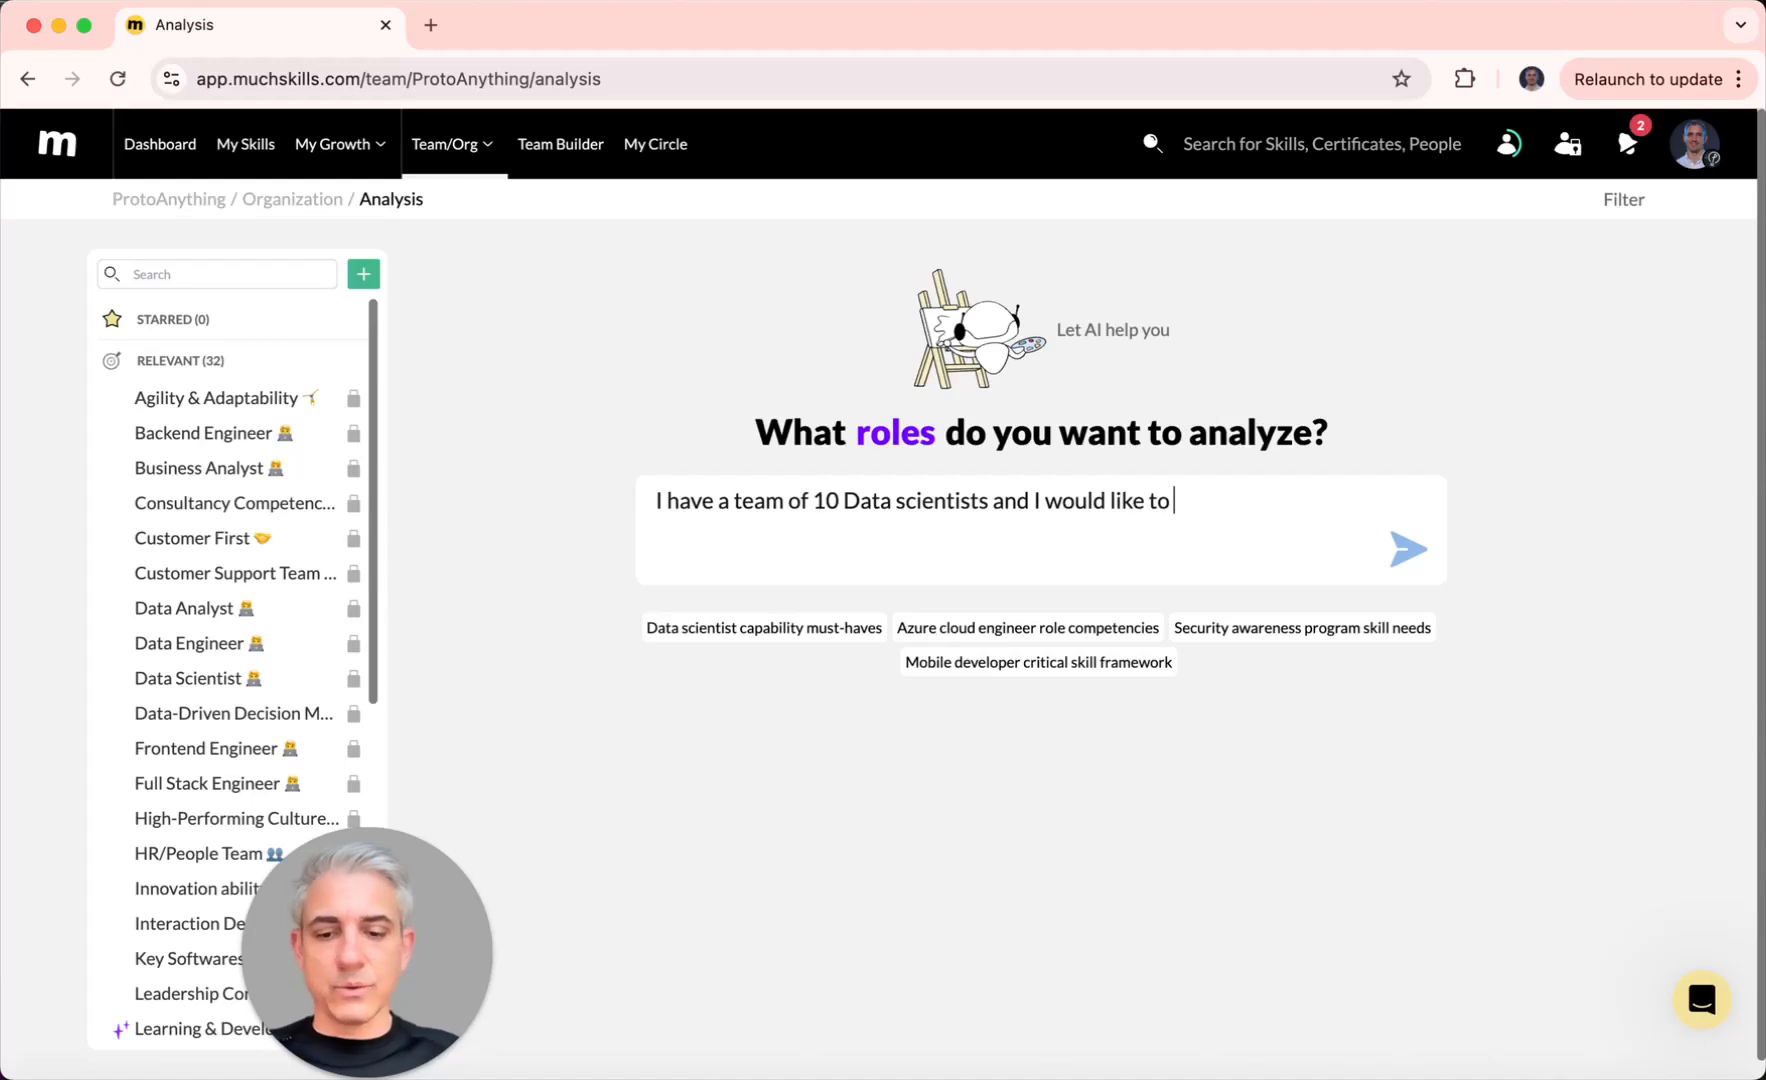
{"action": "type", "text": " analyze and ensure "}
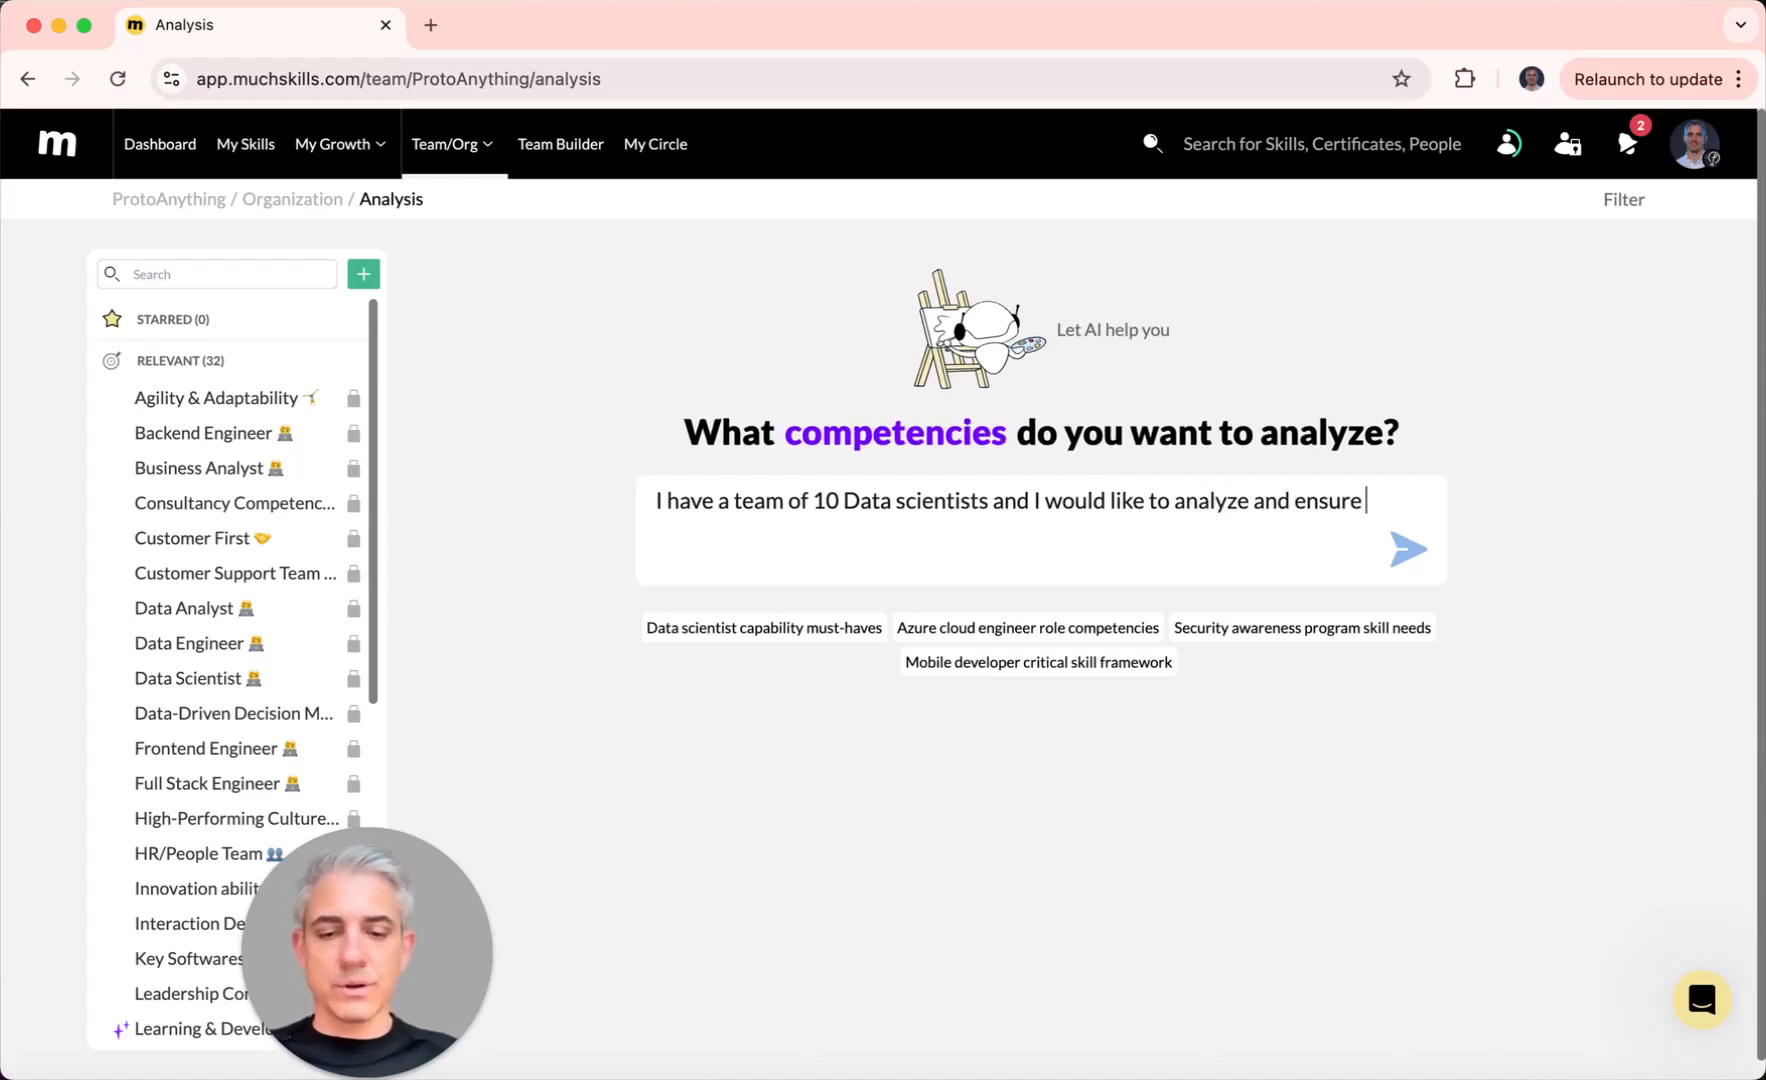
{"action": "type", "text": "that we have the most impo"}
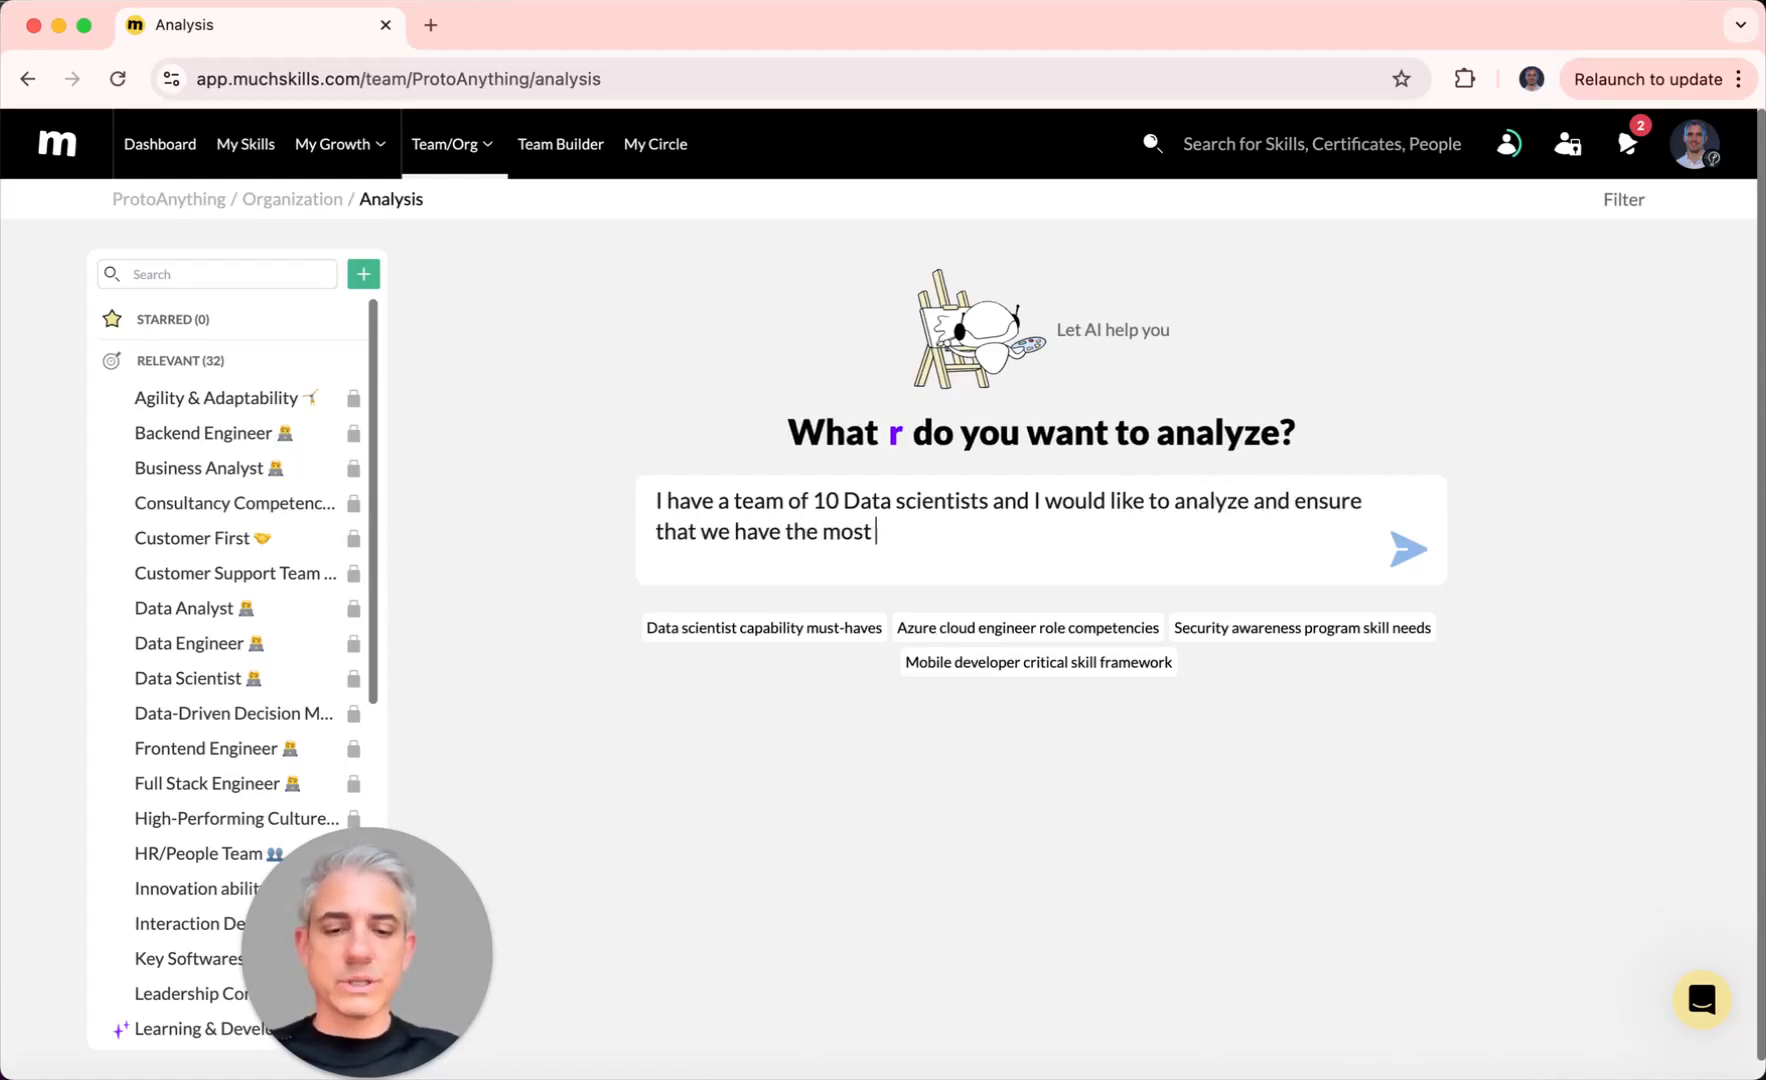
{"action": "key", "text": "BackSpace"}
{"action": "type", "text": "ortant skills in my team"}
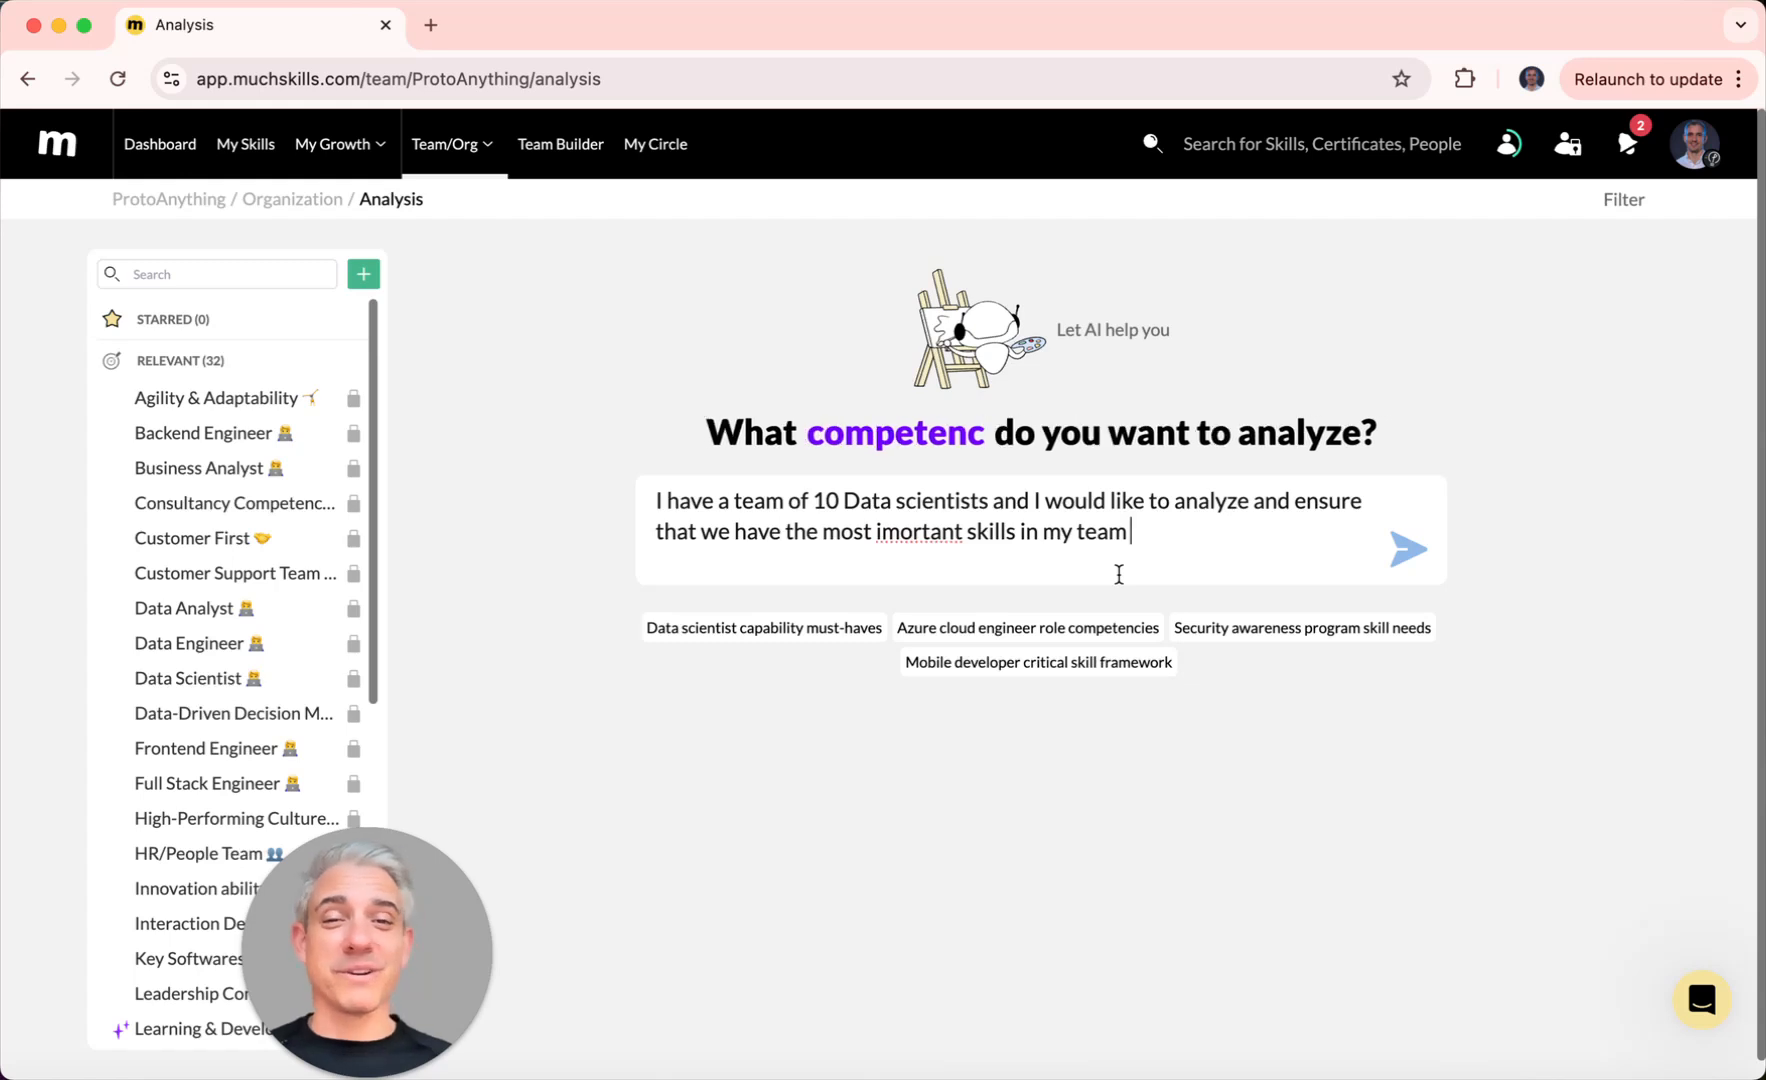
Step: Submit the AI request, shorten the suggested title to "Data Science Team", and save the list
{"action": "left_click", "coordinate": [1408, 552]}
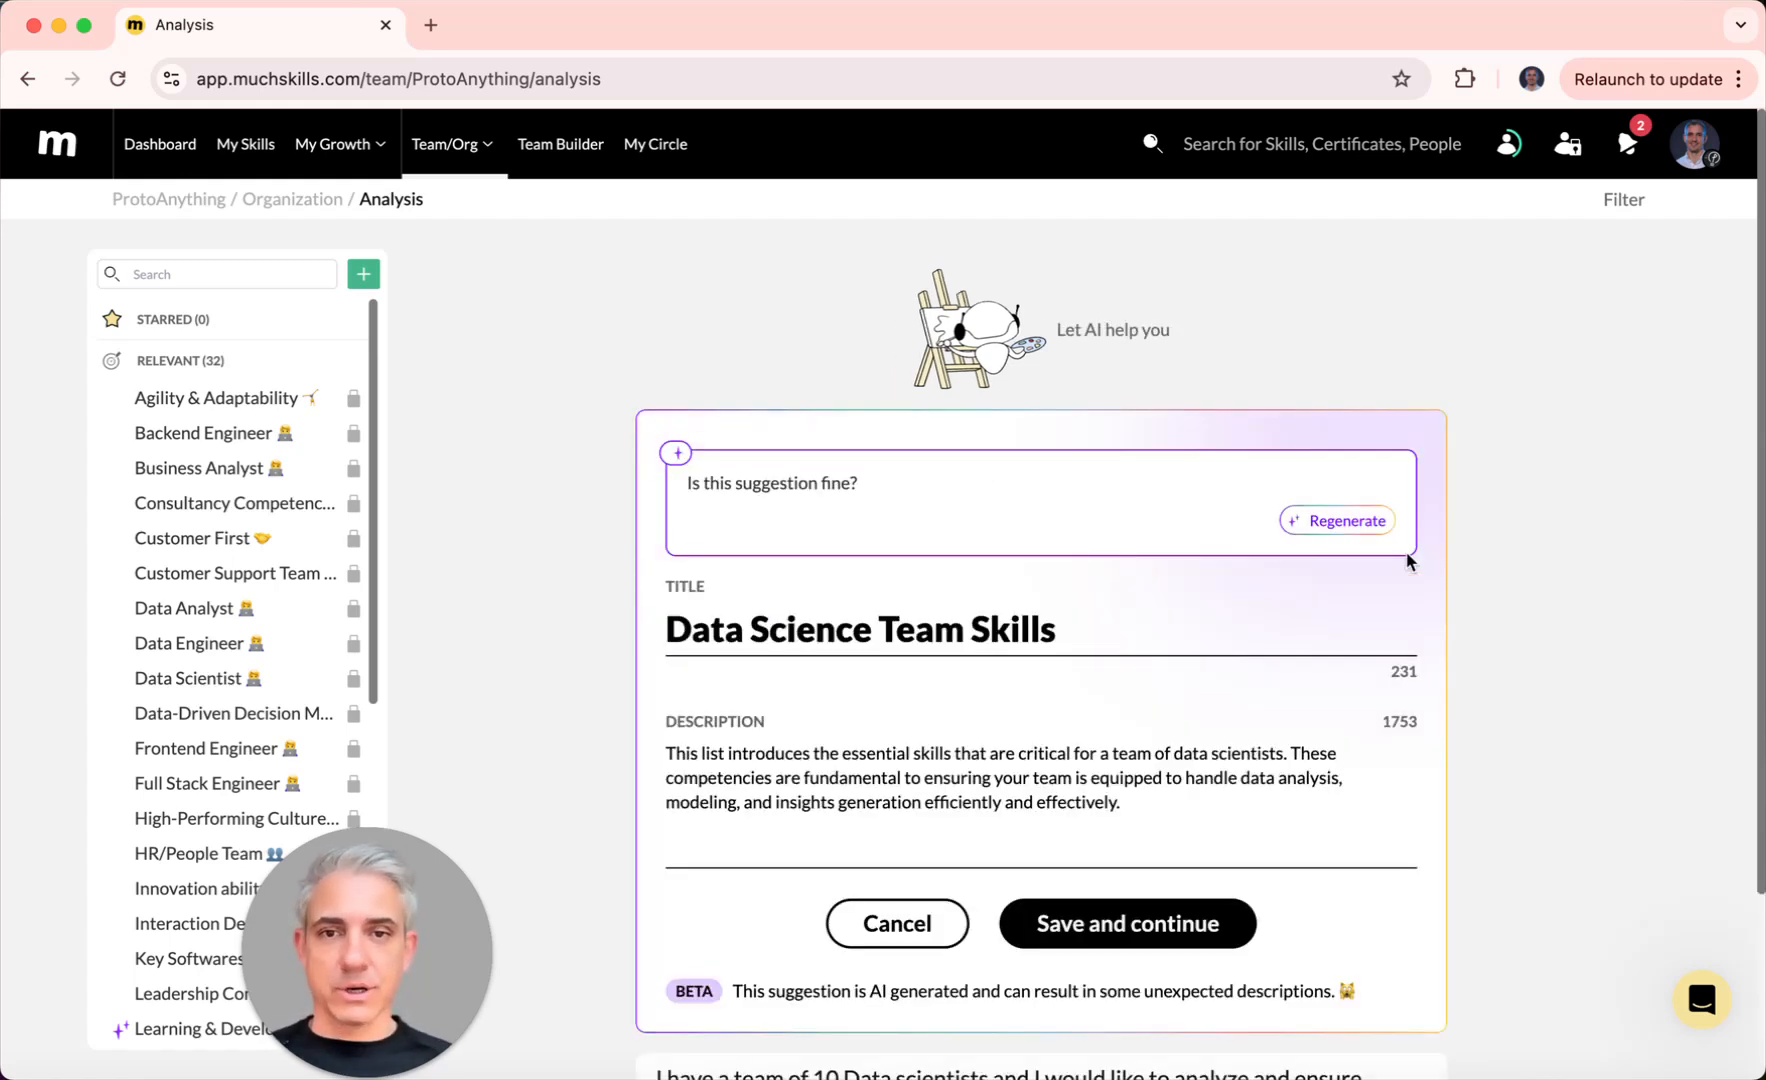
{"action": "double_click", "coordinate": [1013, 628]}
{"action": "key", "text": "BackSpace"}
{"action": "key", "text": "BackSpace"}
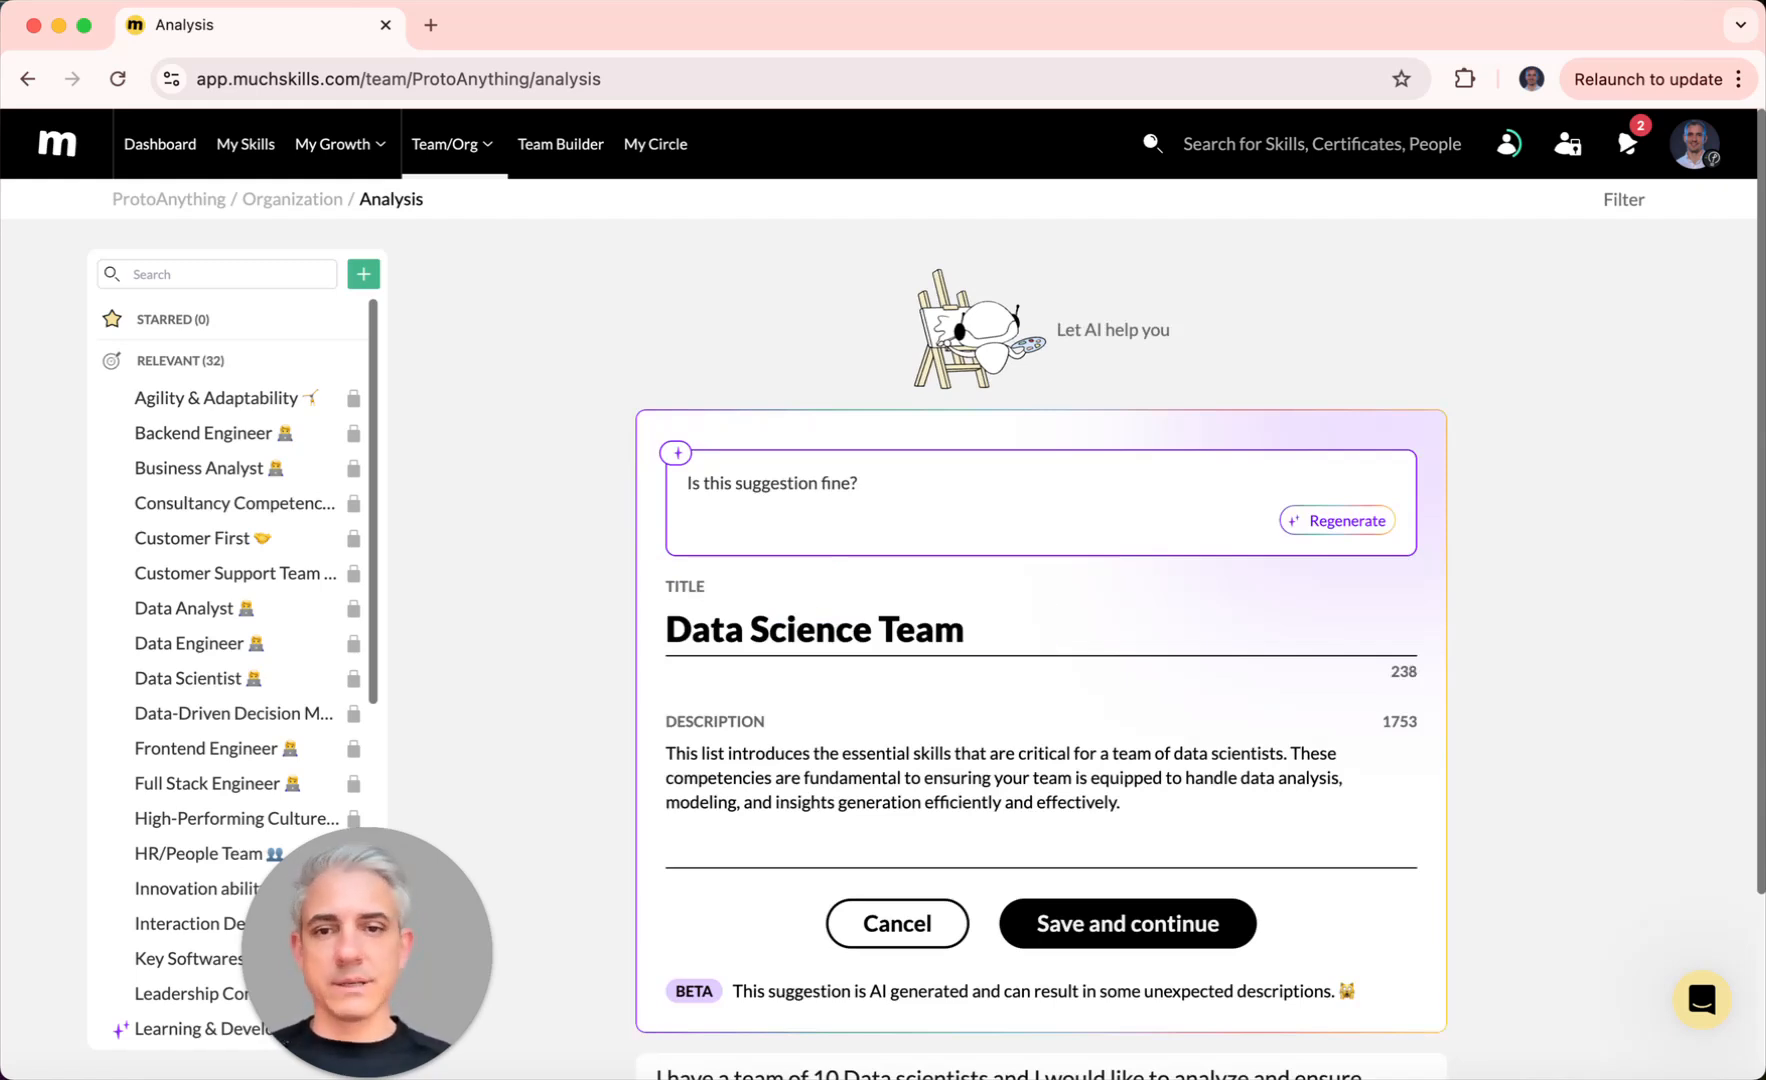
{"action": "scroll", "coordinate": [978, 613], "scroll_direction": "down", "scroll_amount": 3}
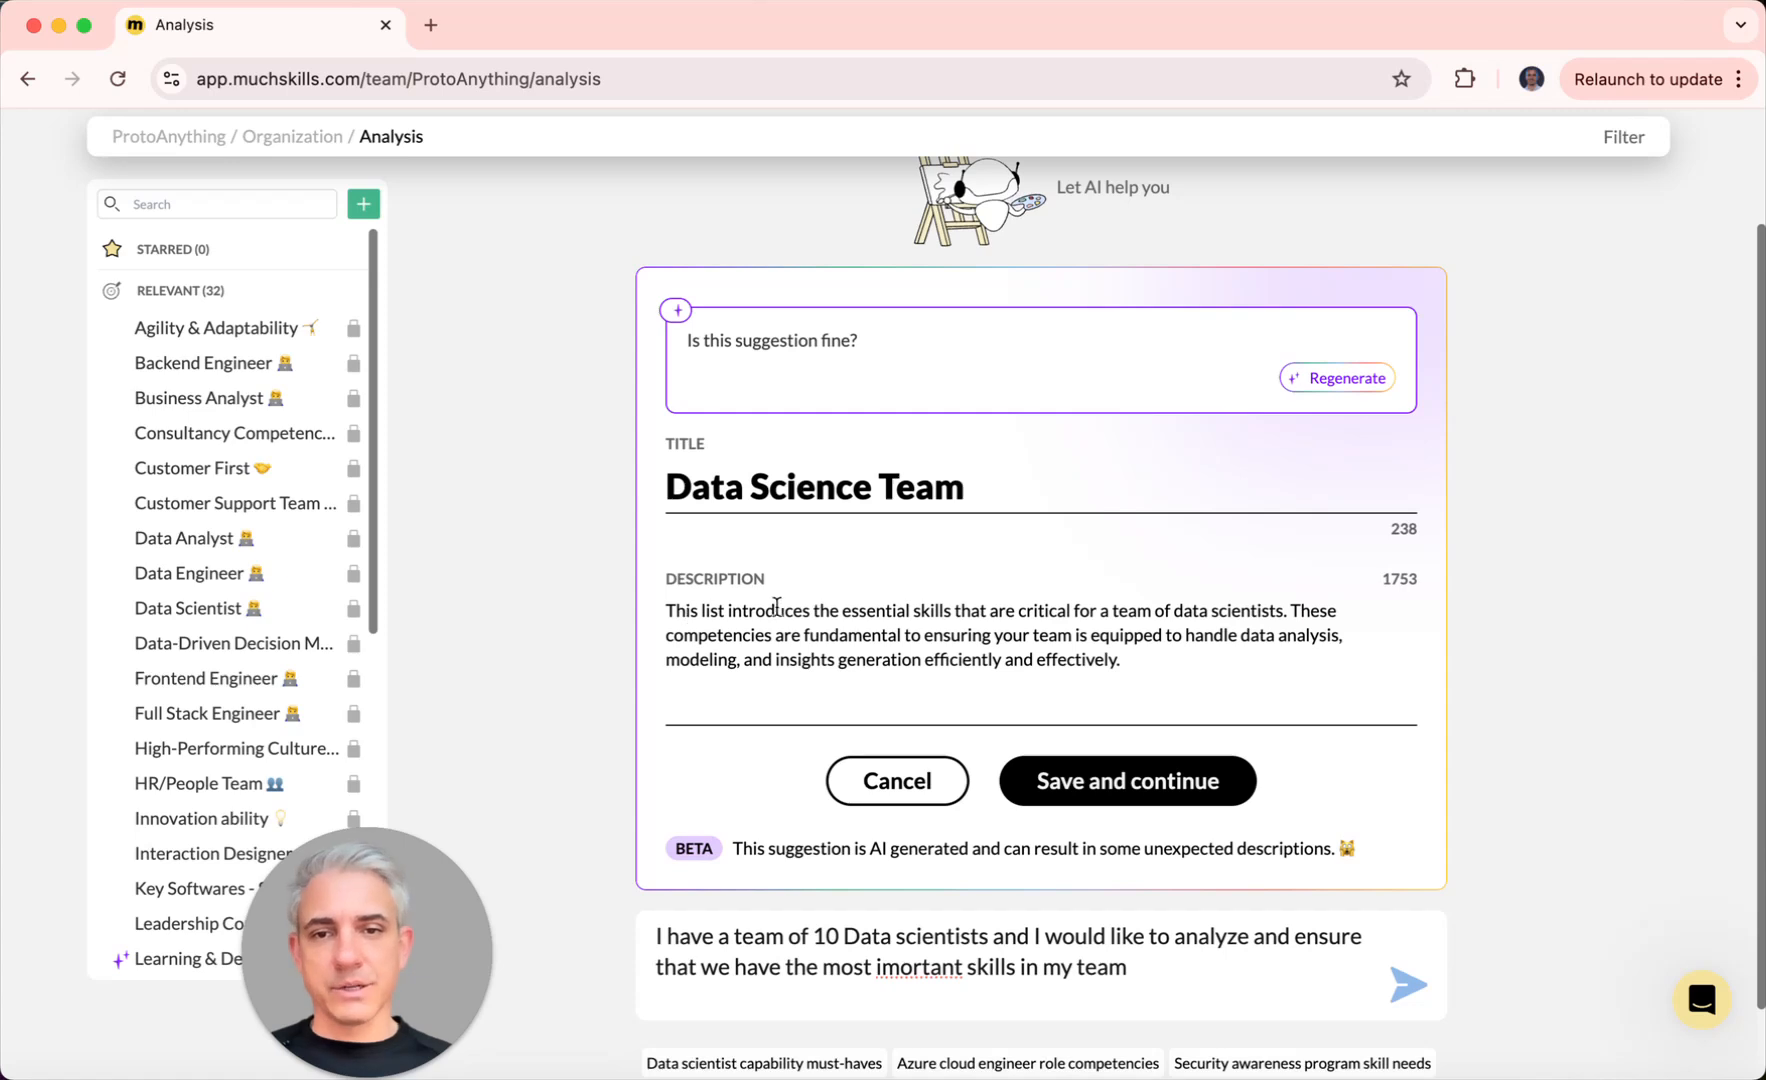
{"action": "left_click", "coordinate": [1160, 787]}
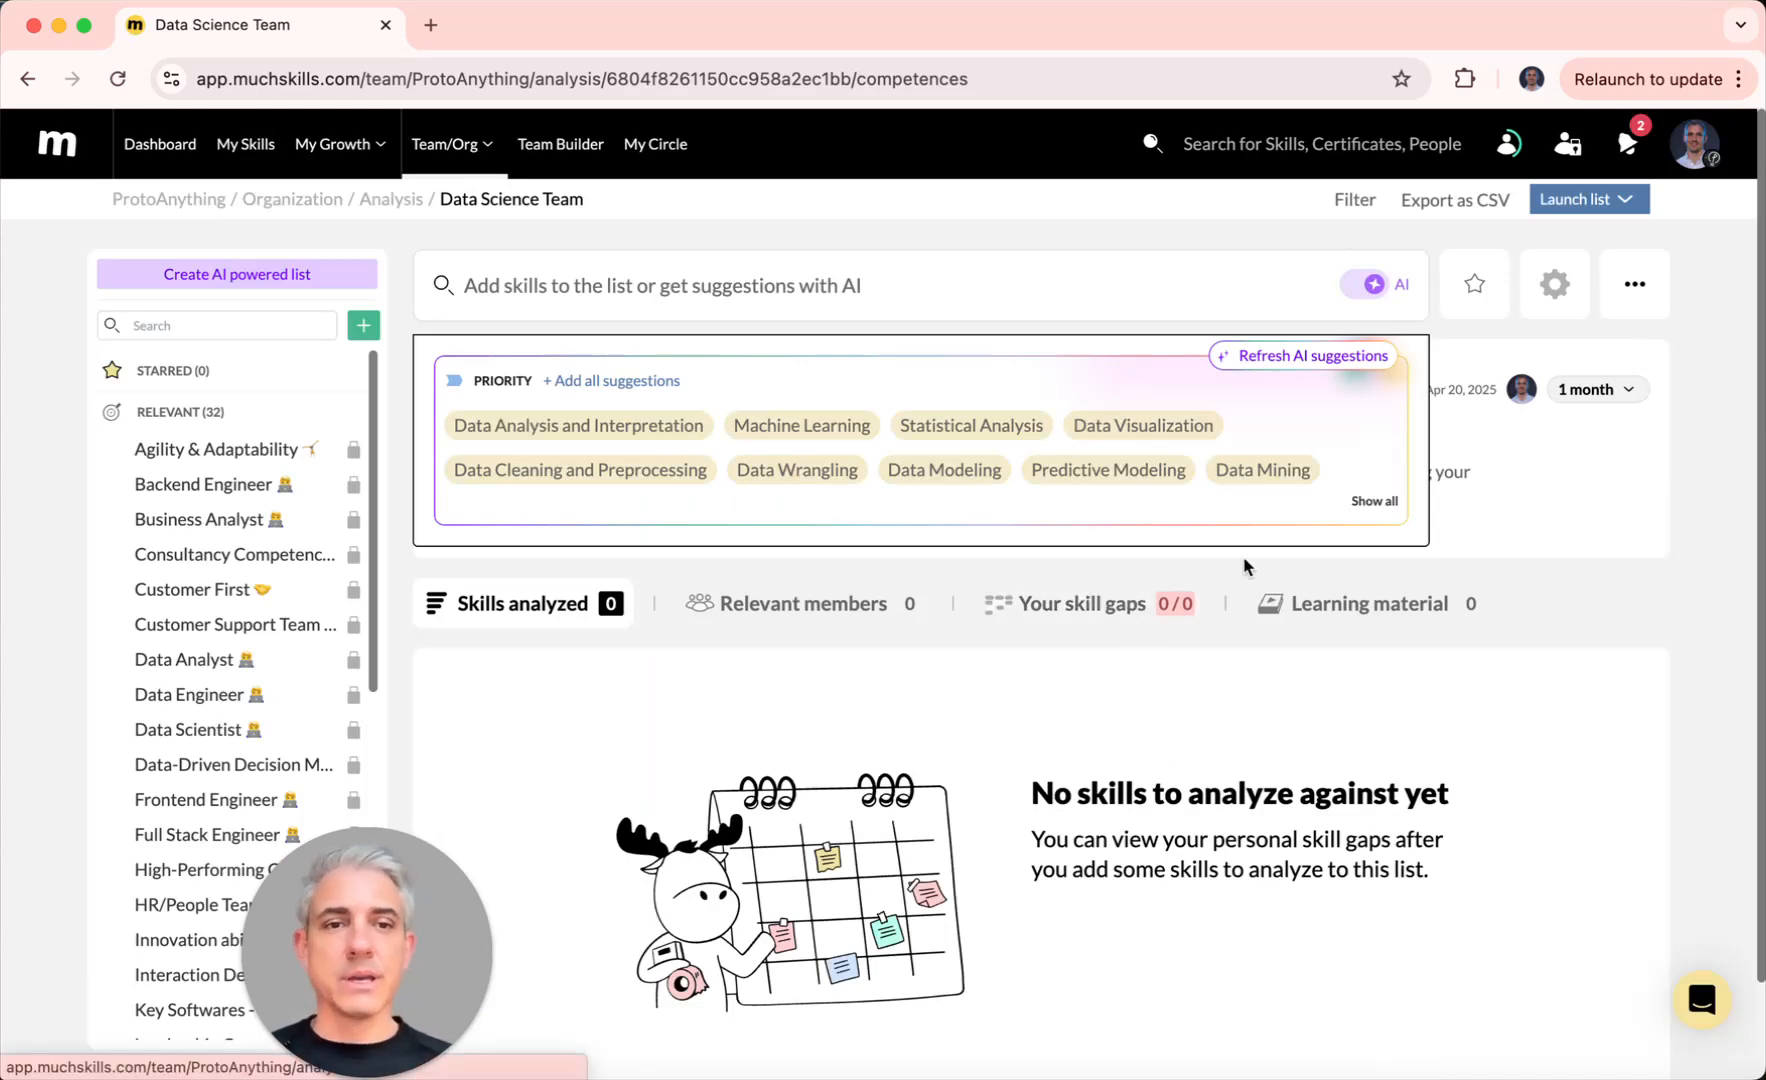
Step: Show all AI-suggested priority skills, add all of them to the Data Science Team list, and look through the analyzed skills
{"action": "left_click", "coordinate": [1375, 502]}
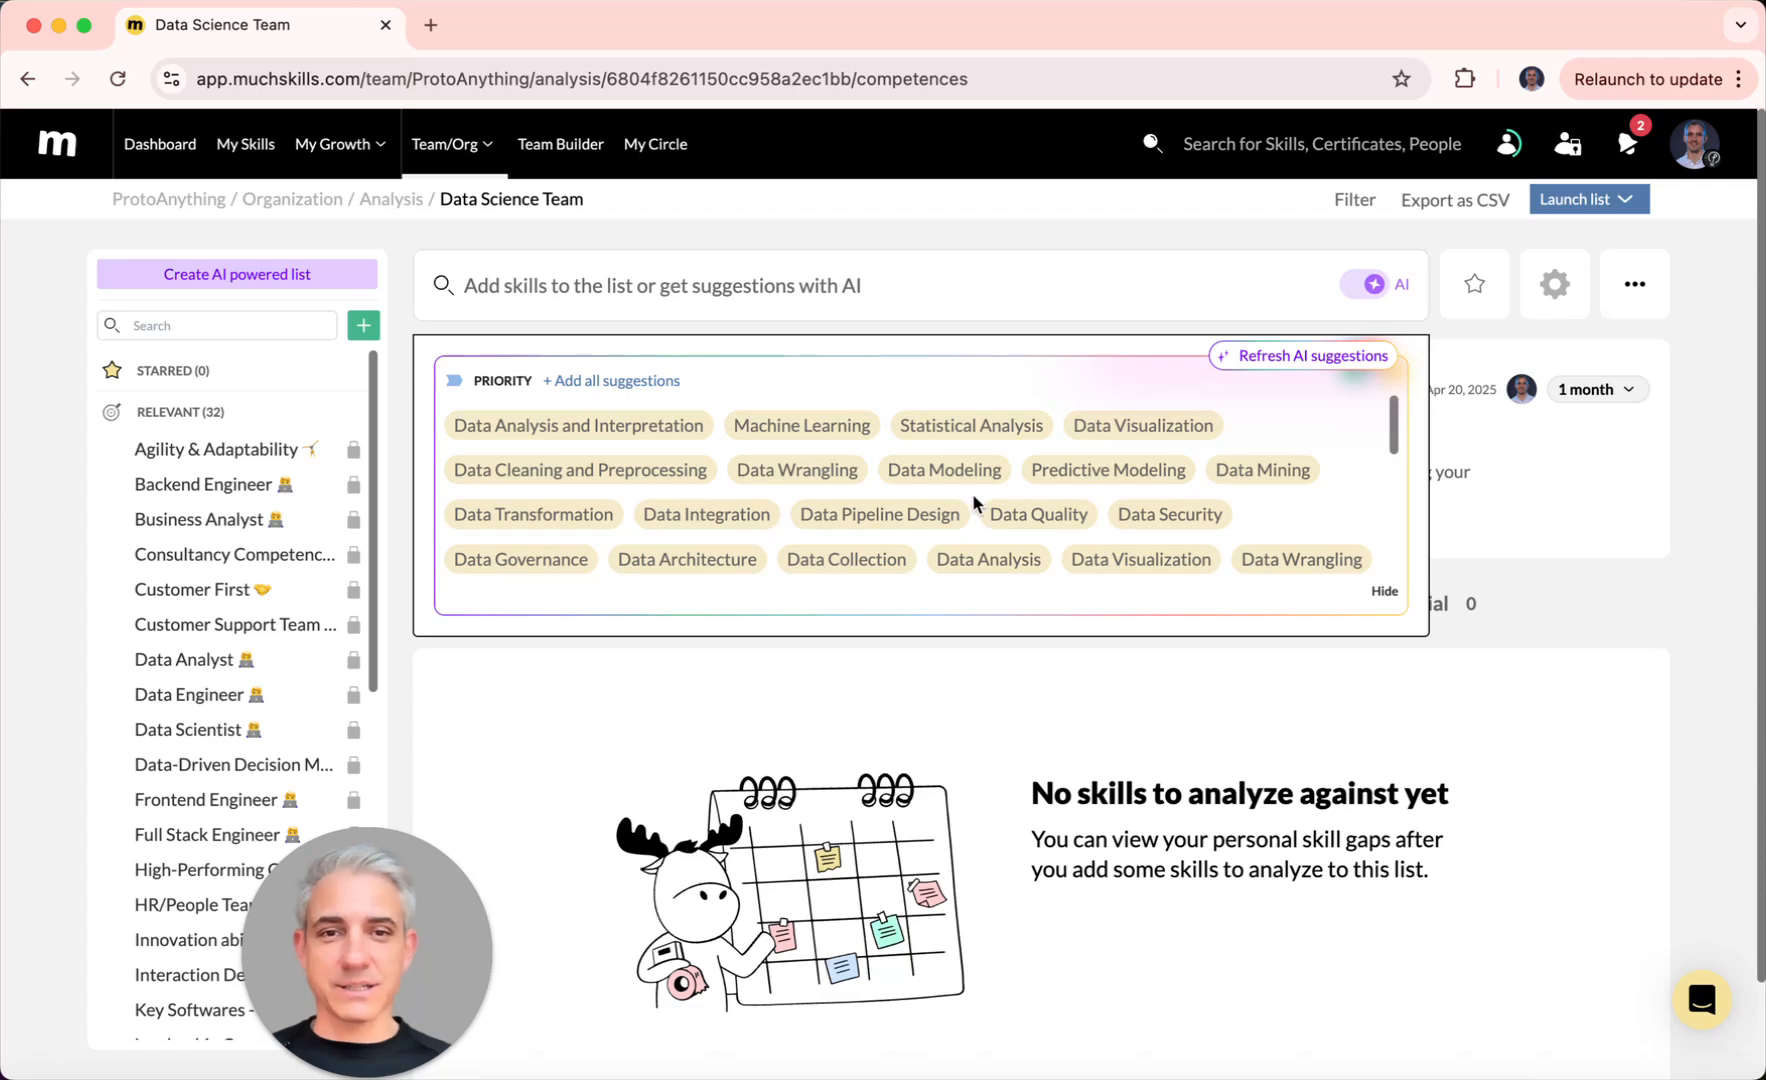
{"action": "scroll", "coordinate": [717, 468], "scroll_direction": "down", "scroll_amount": 3}
{"action": "scroll", "coordinate": [720, 478], "scroll_direction": "down", "scroll_amount": 3}
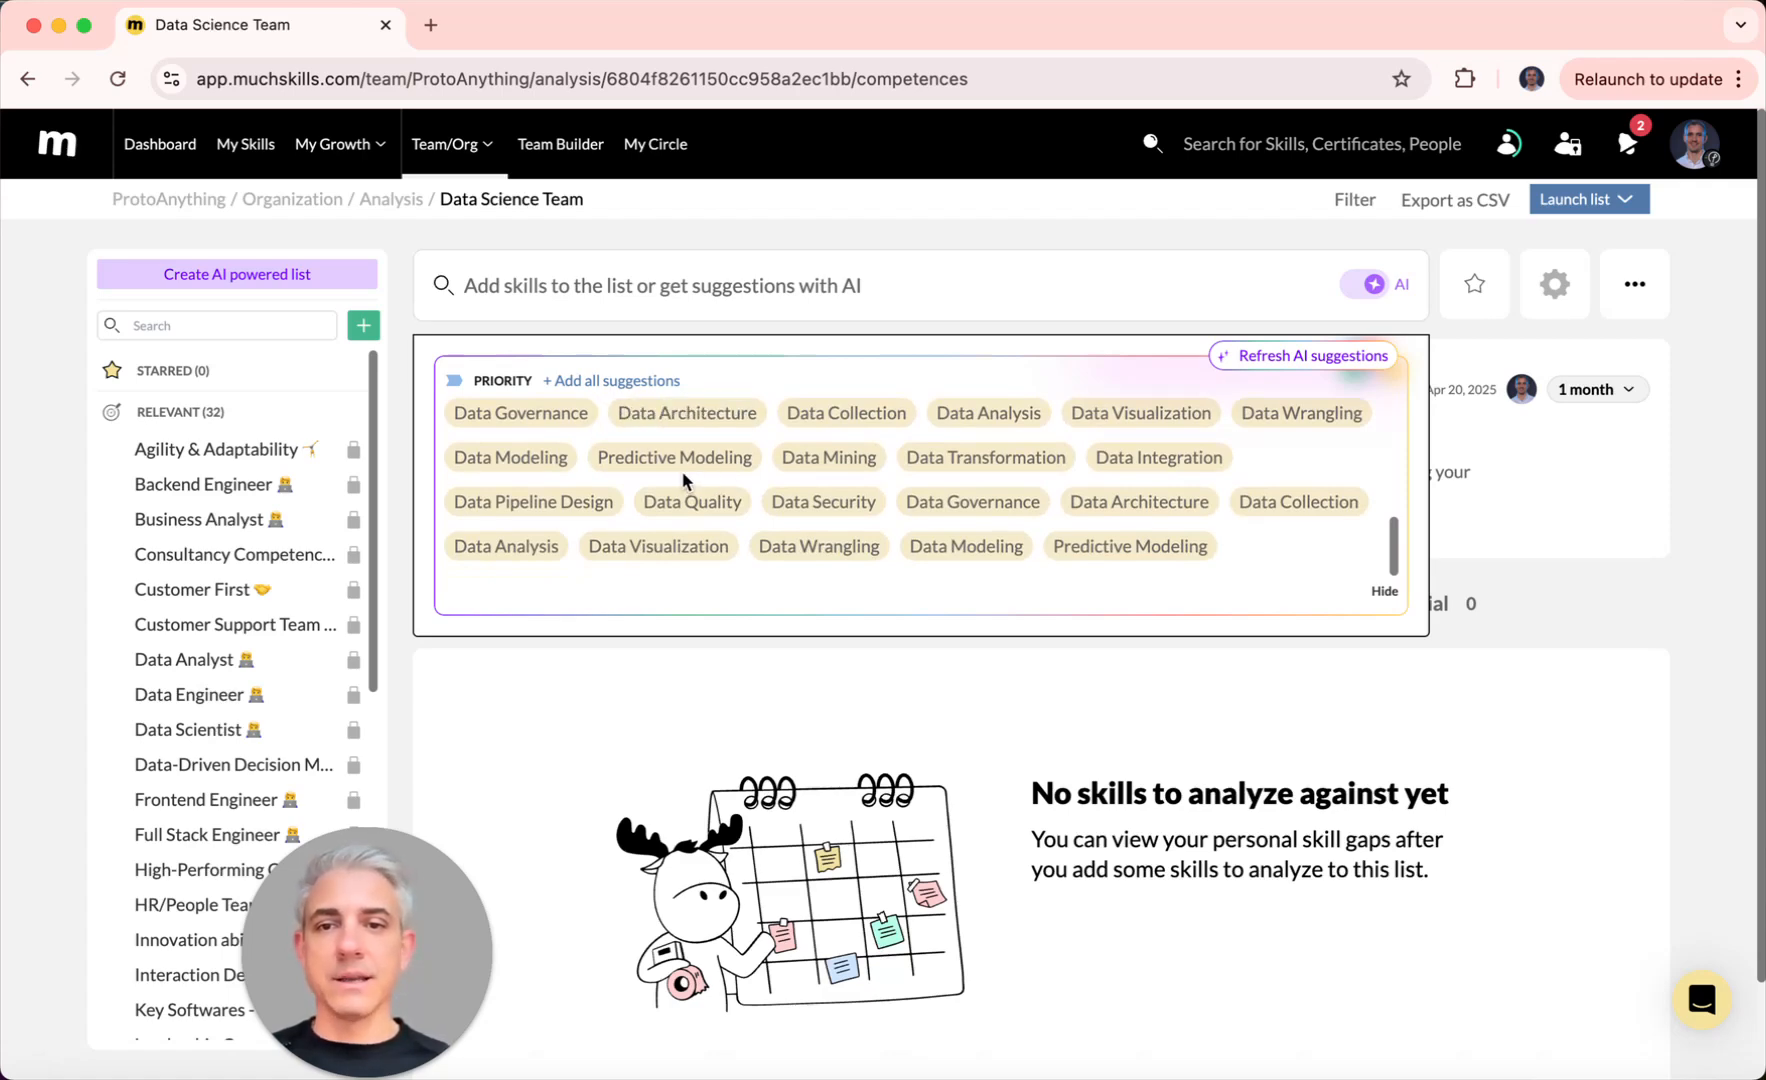
{"action": "scroll", "coordinate": [834, 476], "scroll_direction": "up", "scroll_amount": 5}
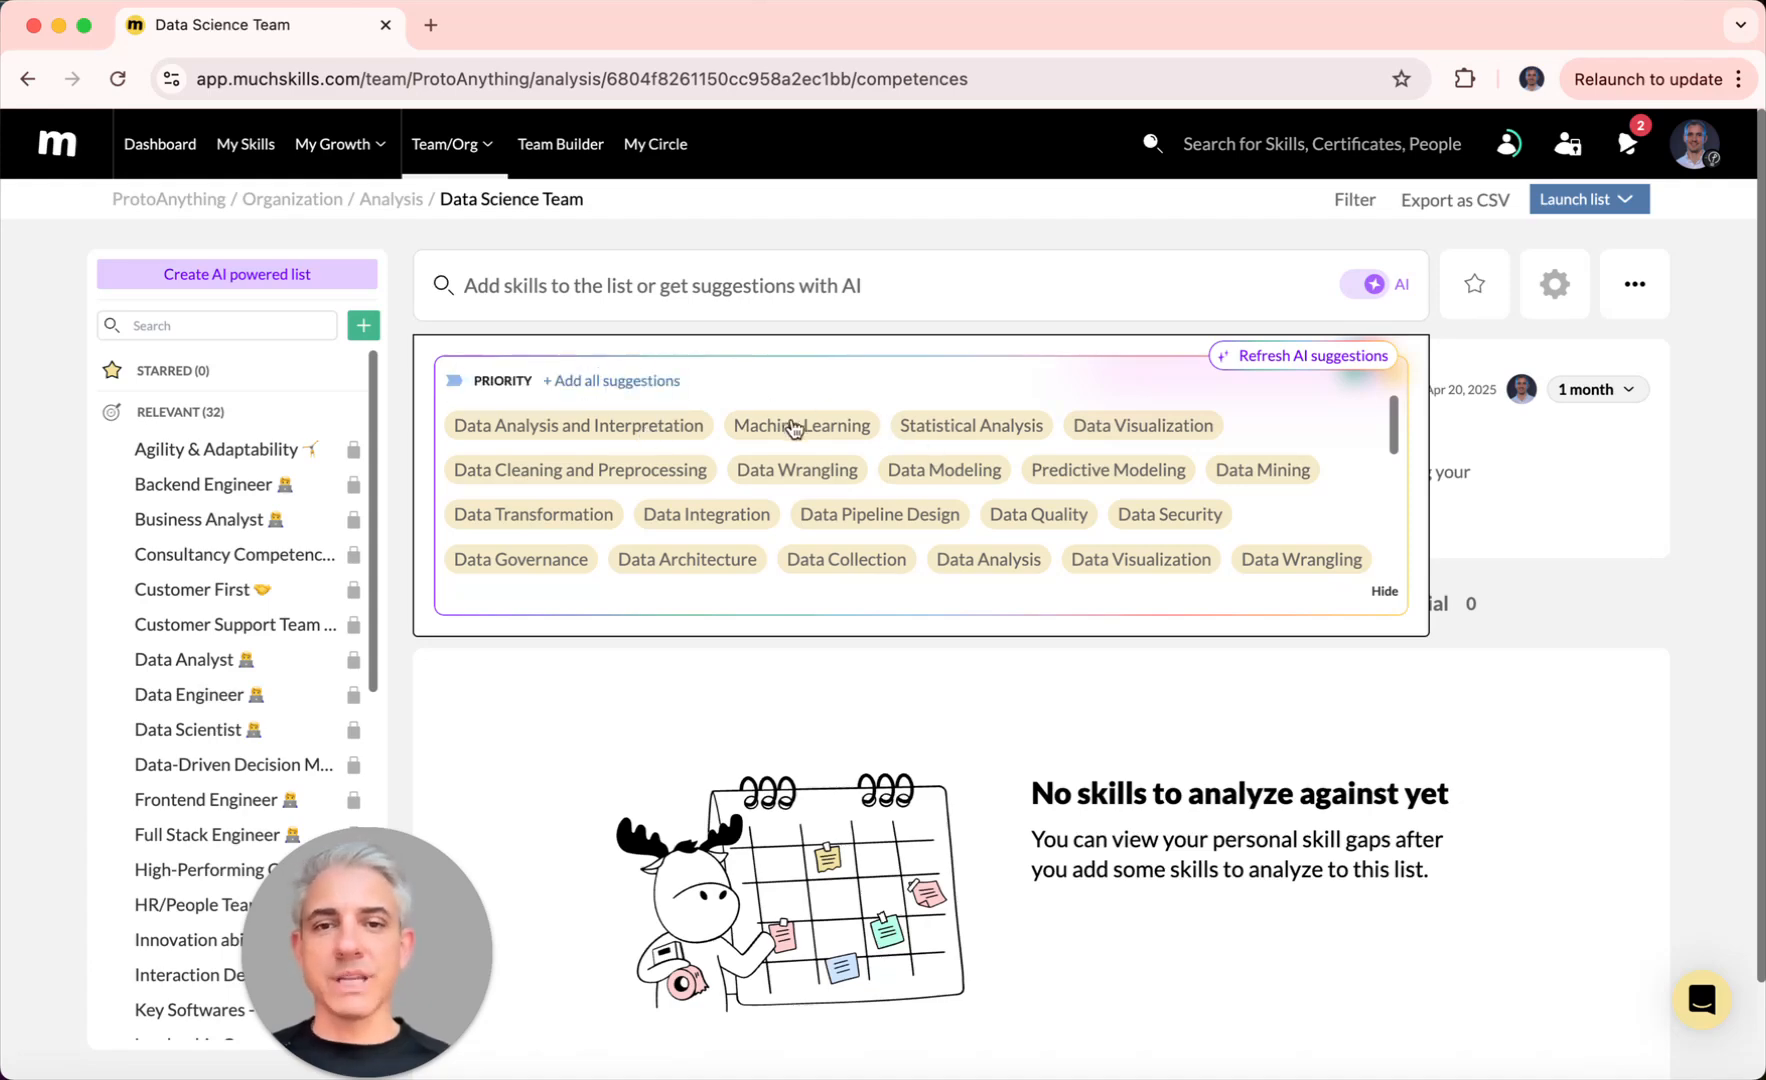
{"action": "left_click", "coordinate": [624, 386]}
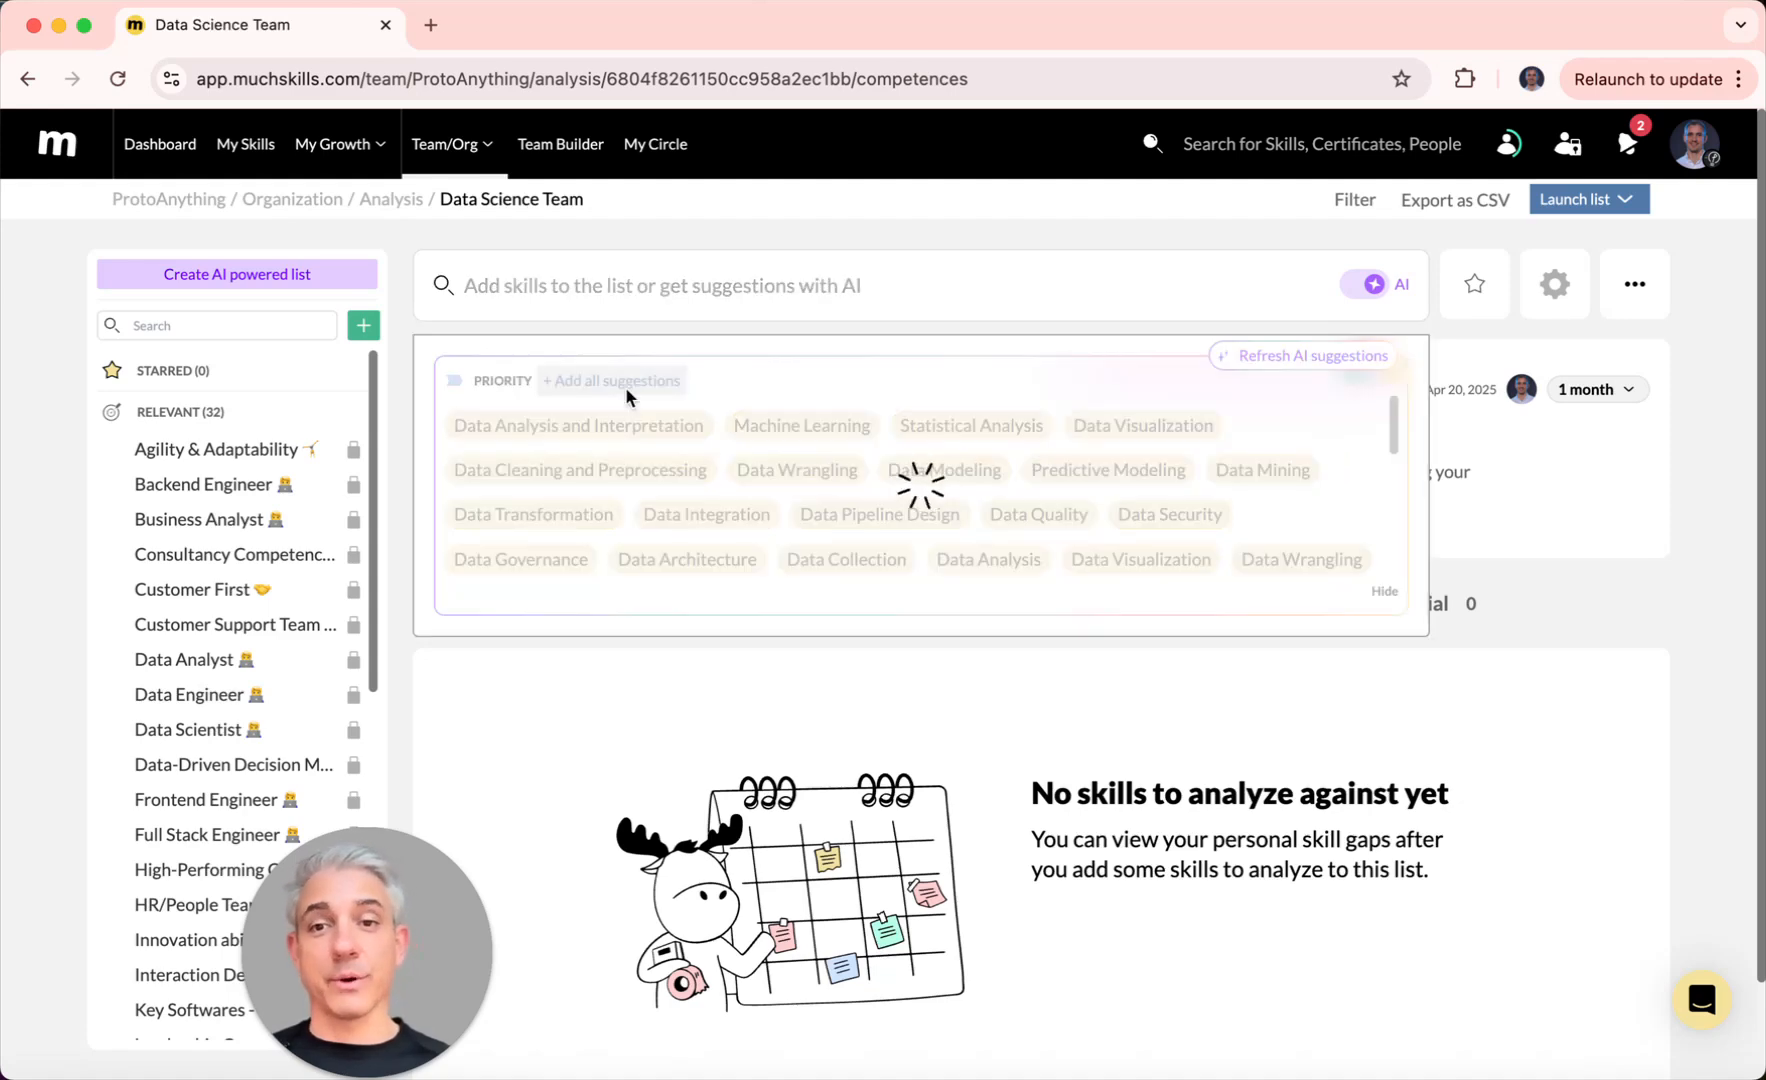
{"action": "scroll", "coordinate": [680, 535], "scroll_direction": "down", "scroll_amount": 5}
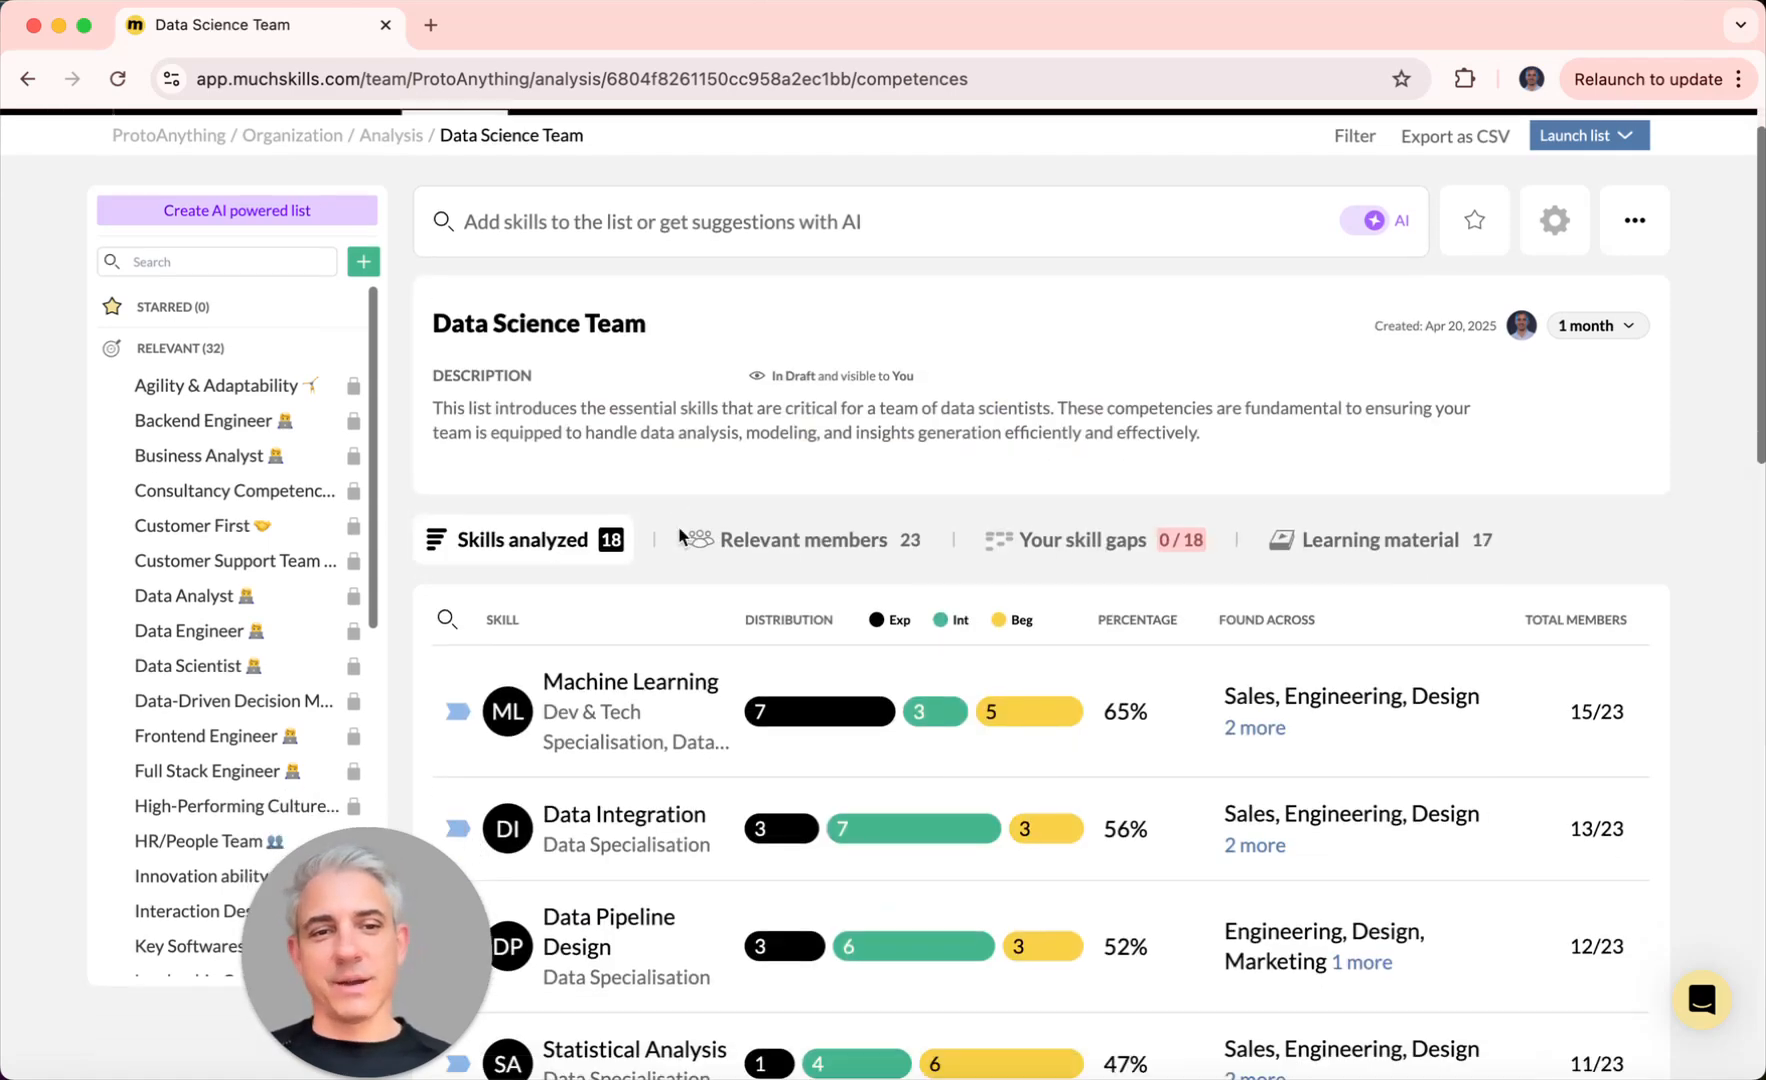
{"action": "scroll", "coordinate": [699, 750], "scroll_direction": "down", "scroll_amount": 15}
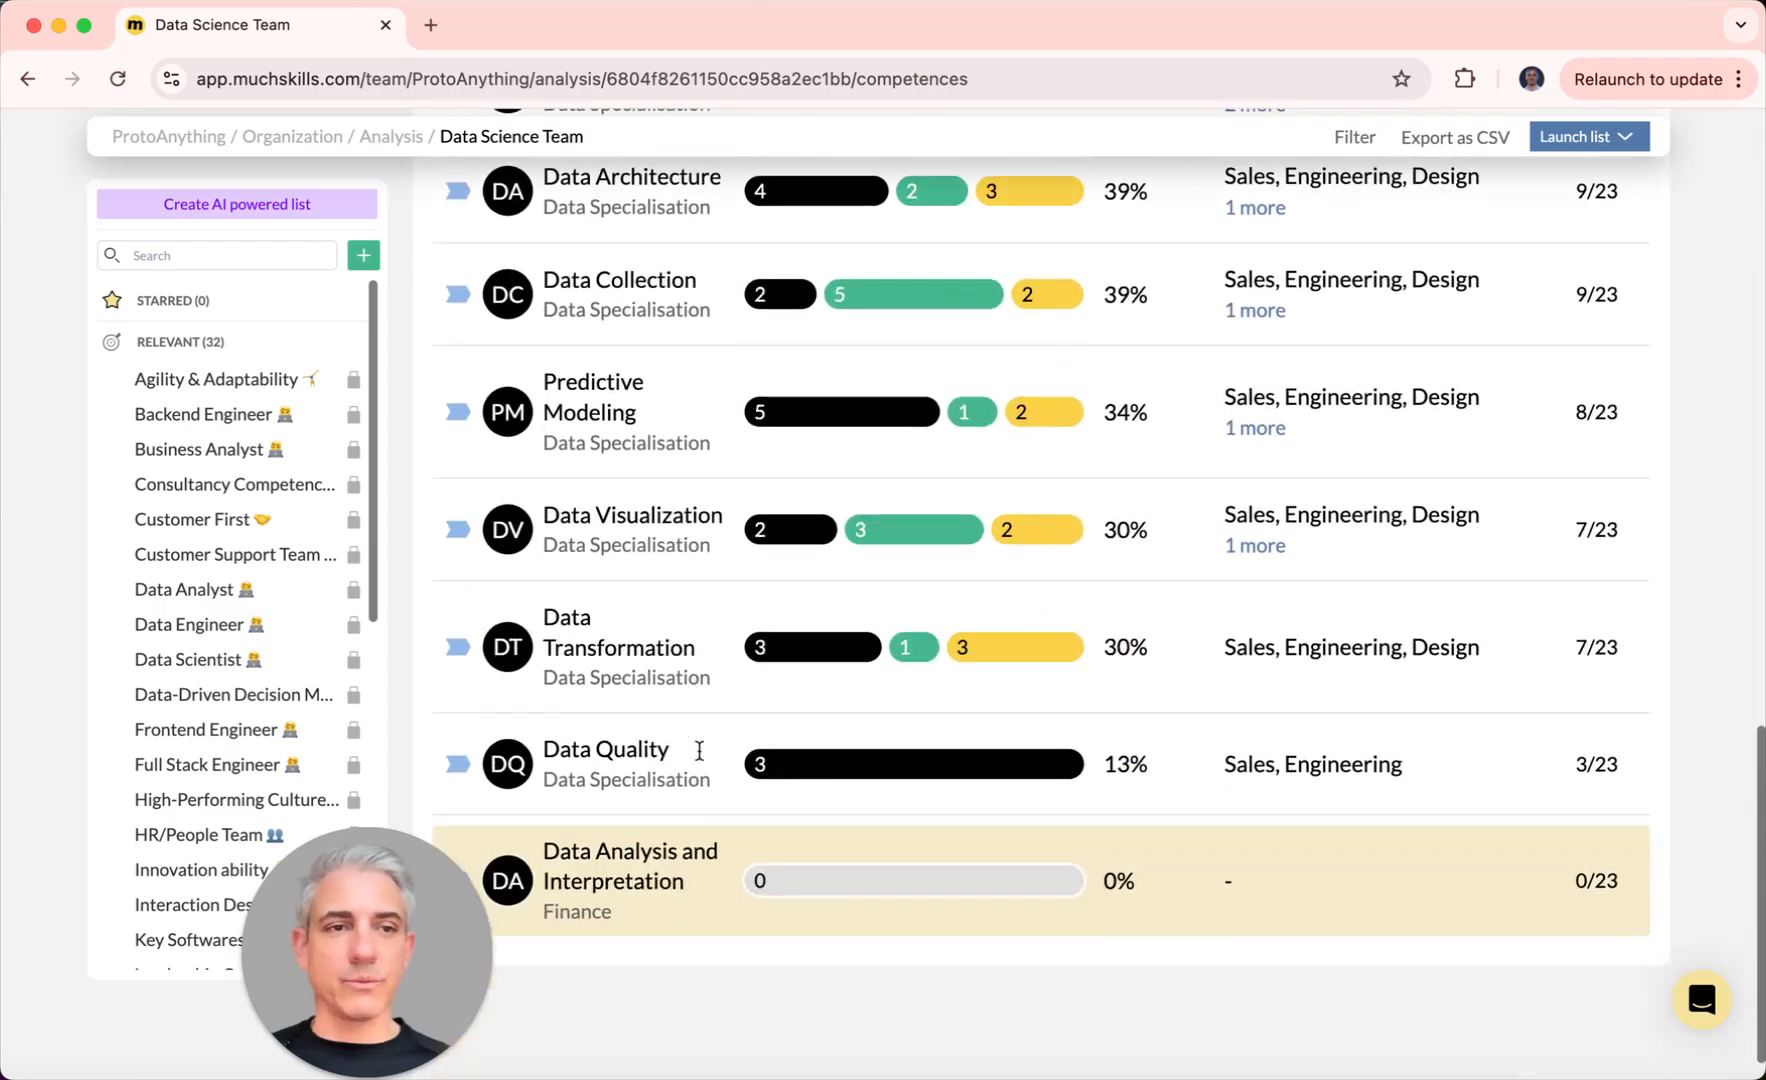
{"action": "scroll", "coordinate": [600, 472], "scroll_direction": "up", "scroll_amount": 20}
{"action": "scroll", "coordinate": [655, 470], "scroll_direction": "up", "scroll_amount": 2}
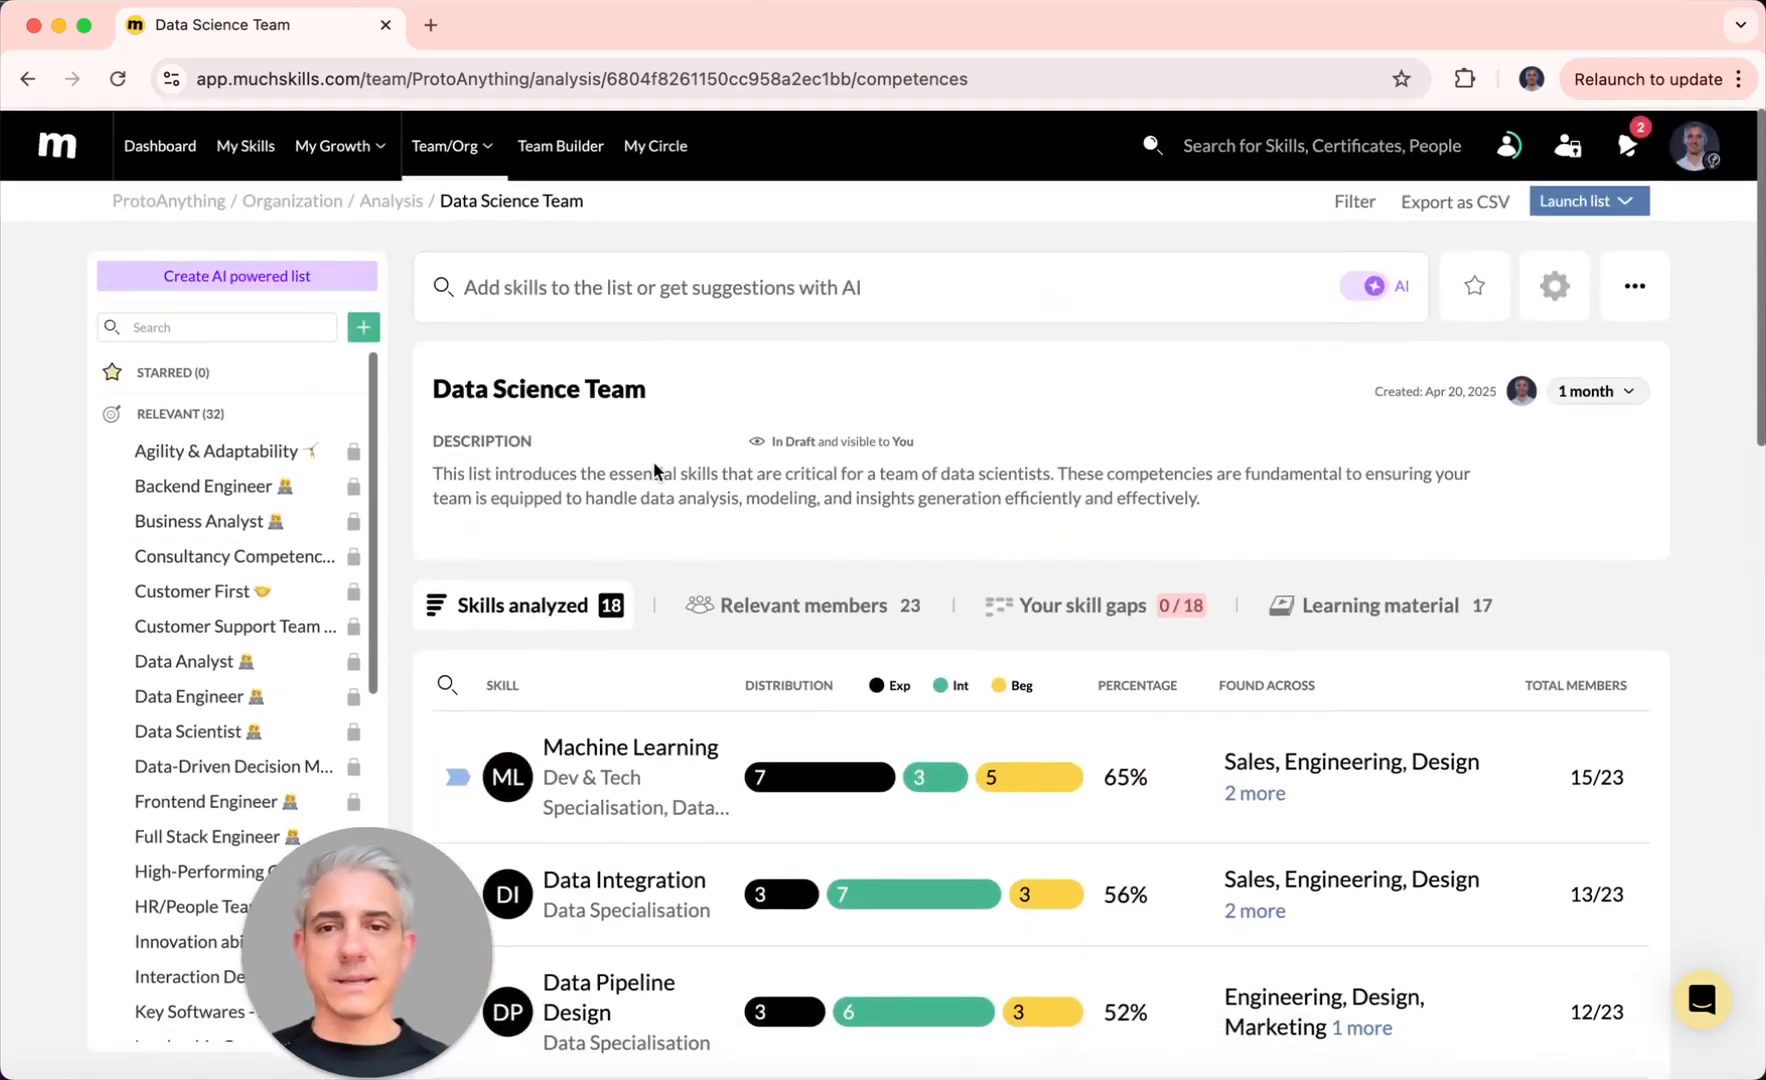
{"action": "scroll", "coordinate": [668, 797], "scroll_direction": "down", "scroll_amount": 5}
{"action": "scroll", "coordinate": [668, 797], "scroll_direction": "up", "scroll_amount": 5}
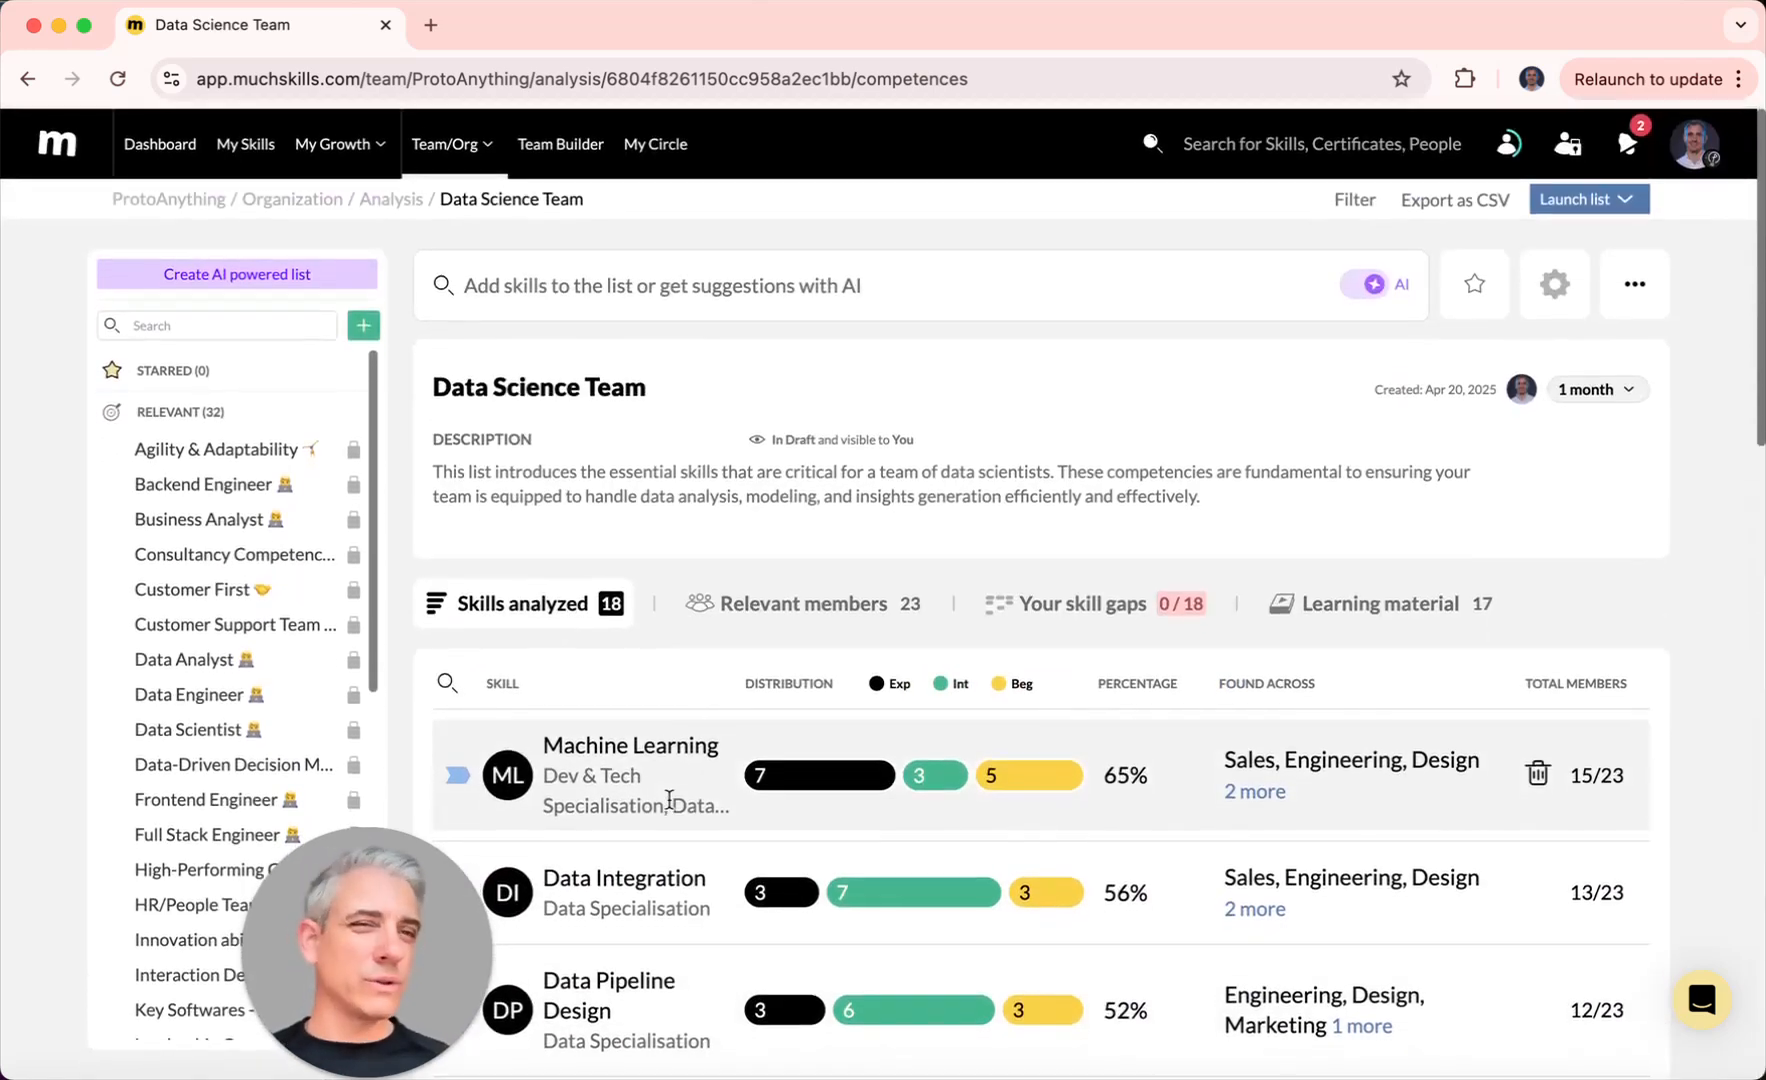
Step: Turn off AI suggestions, add the technical skill Power BI to the list, and check its entry among the analyzed skills
{"action": "left_click", "coordinate": [1371, 293]}
{"action": "left_click", "coordinate": [1371, 293]}
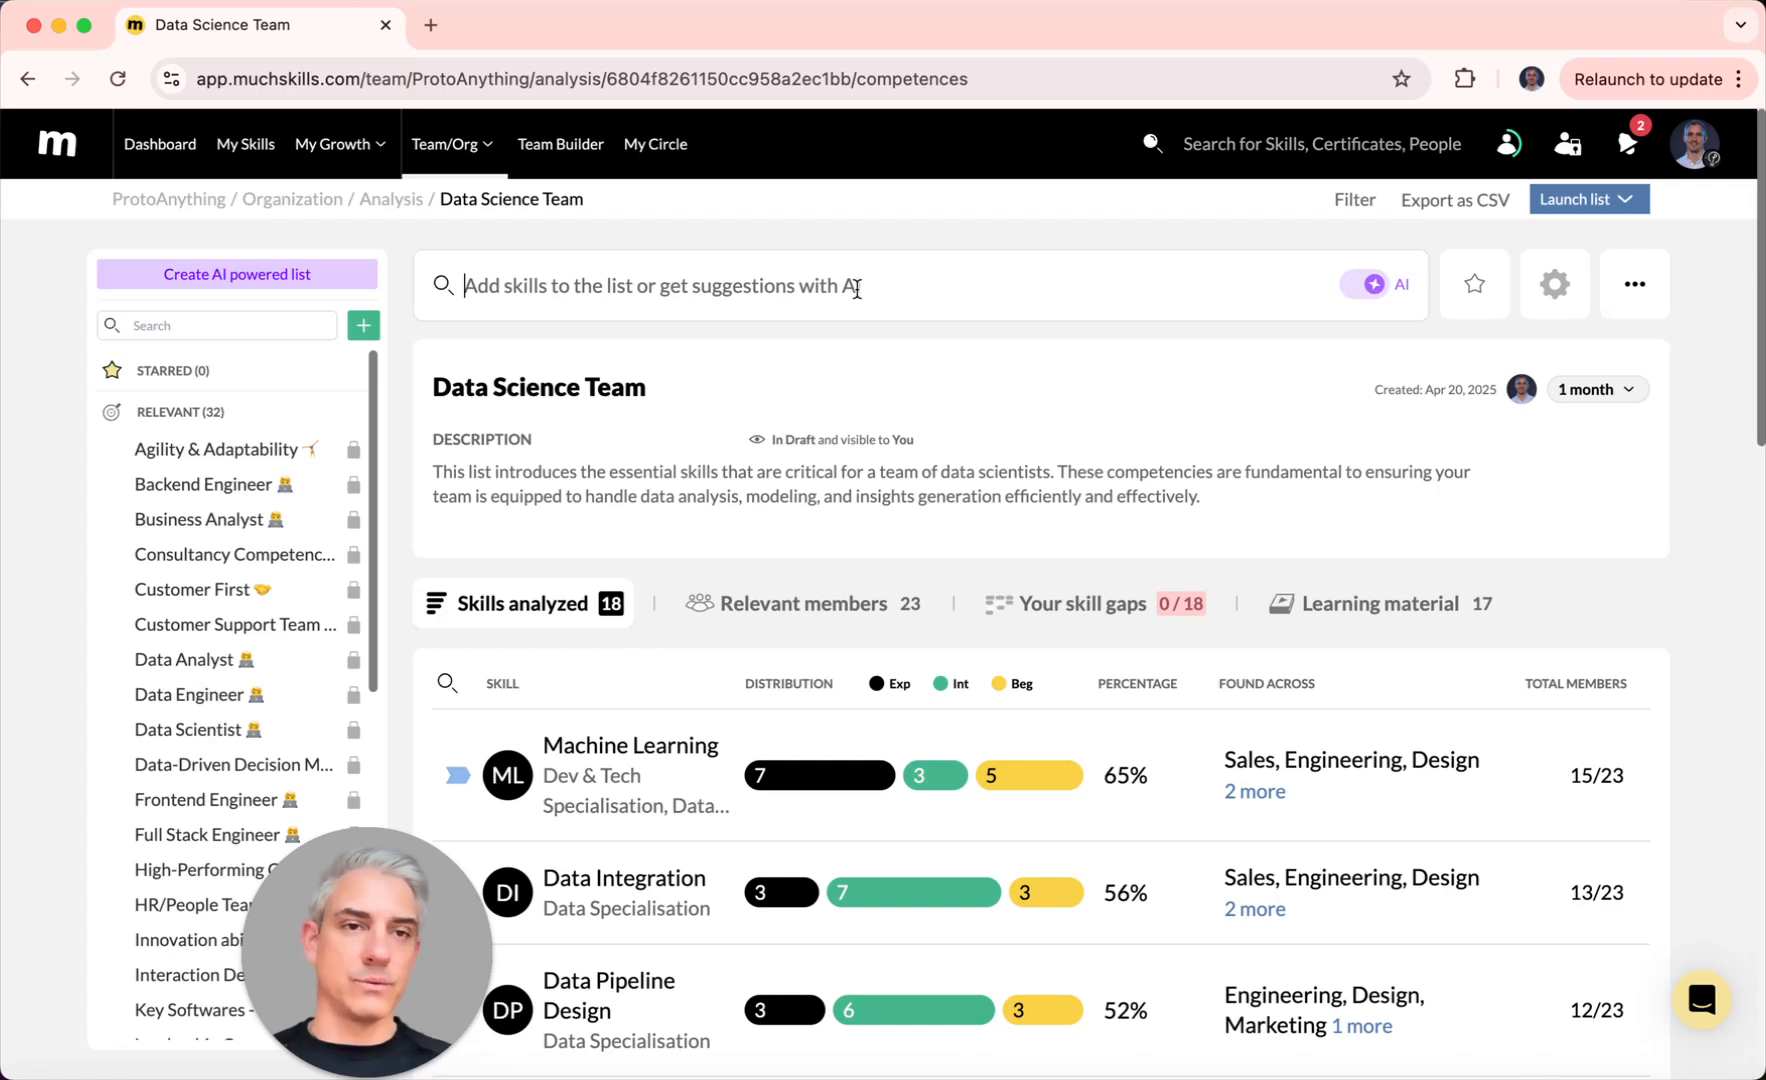
{"action": "left_click", "coordinate": [1367, 290]}
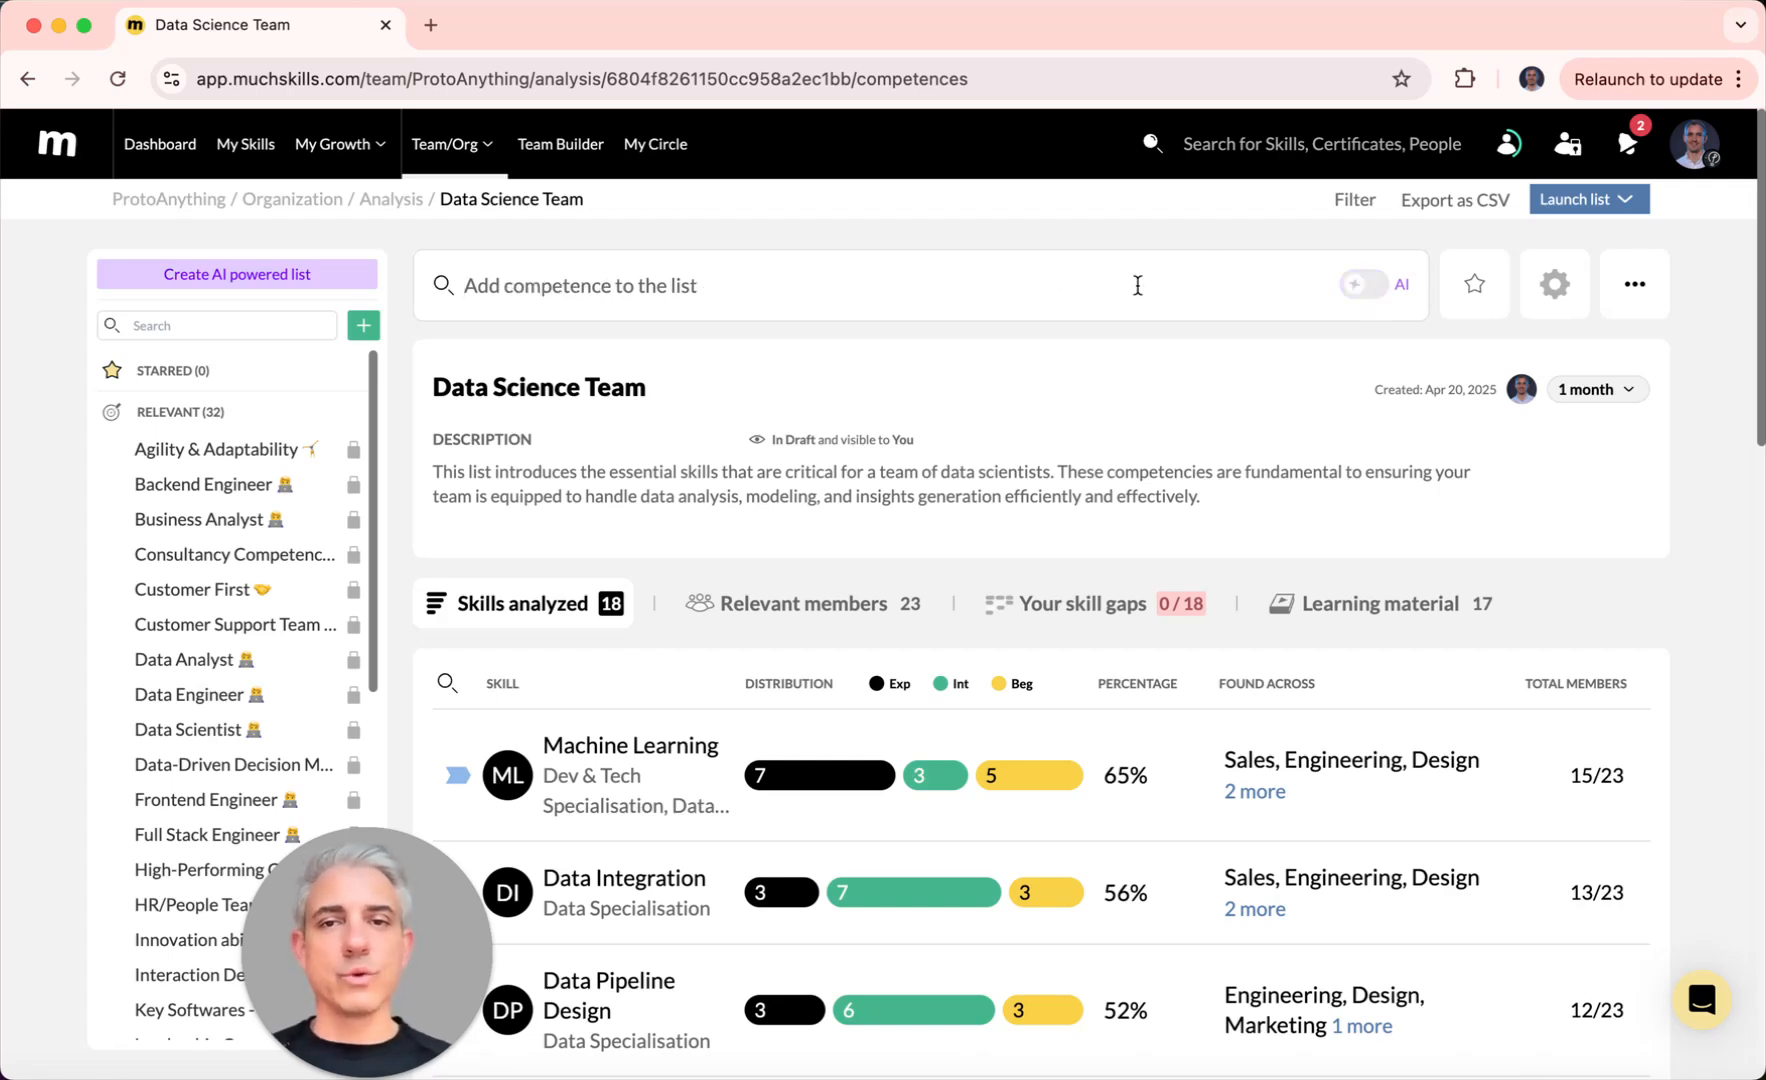
{"action": "left_click", "coordinate": [1035, 289]}
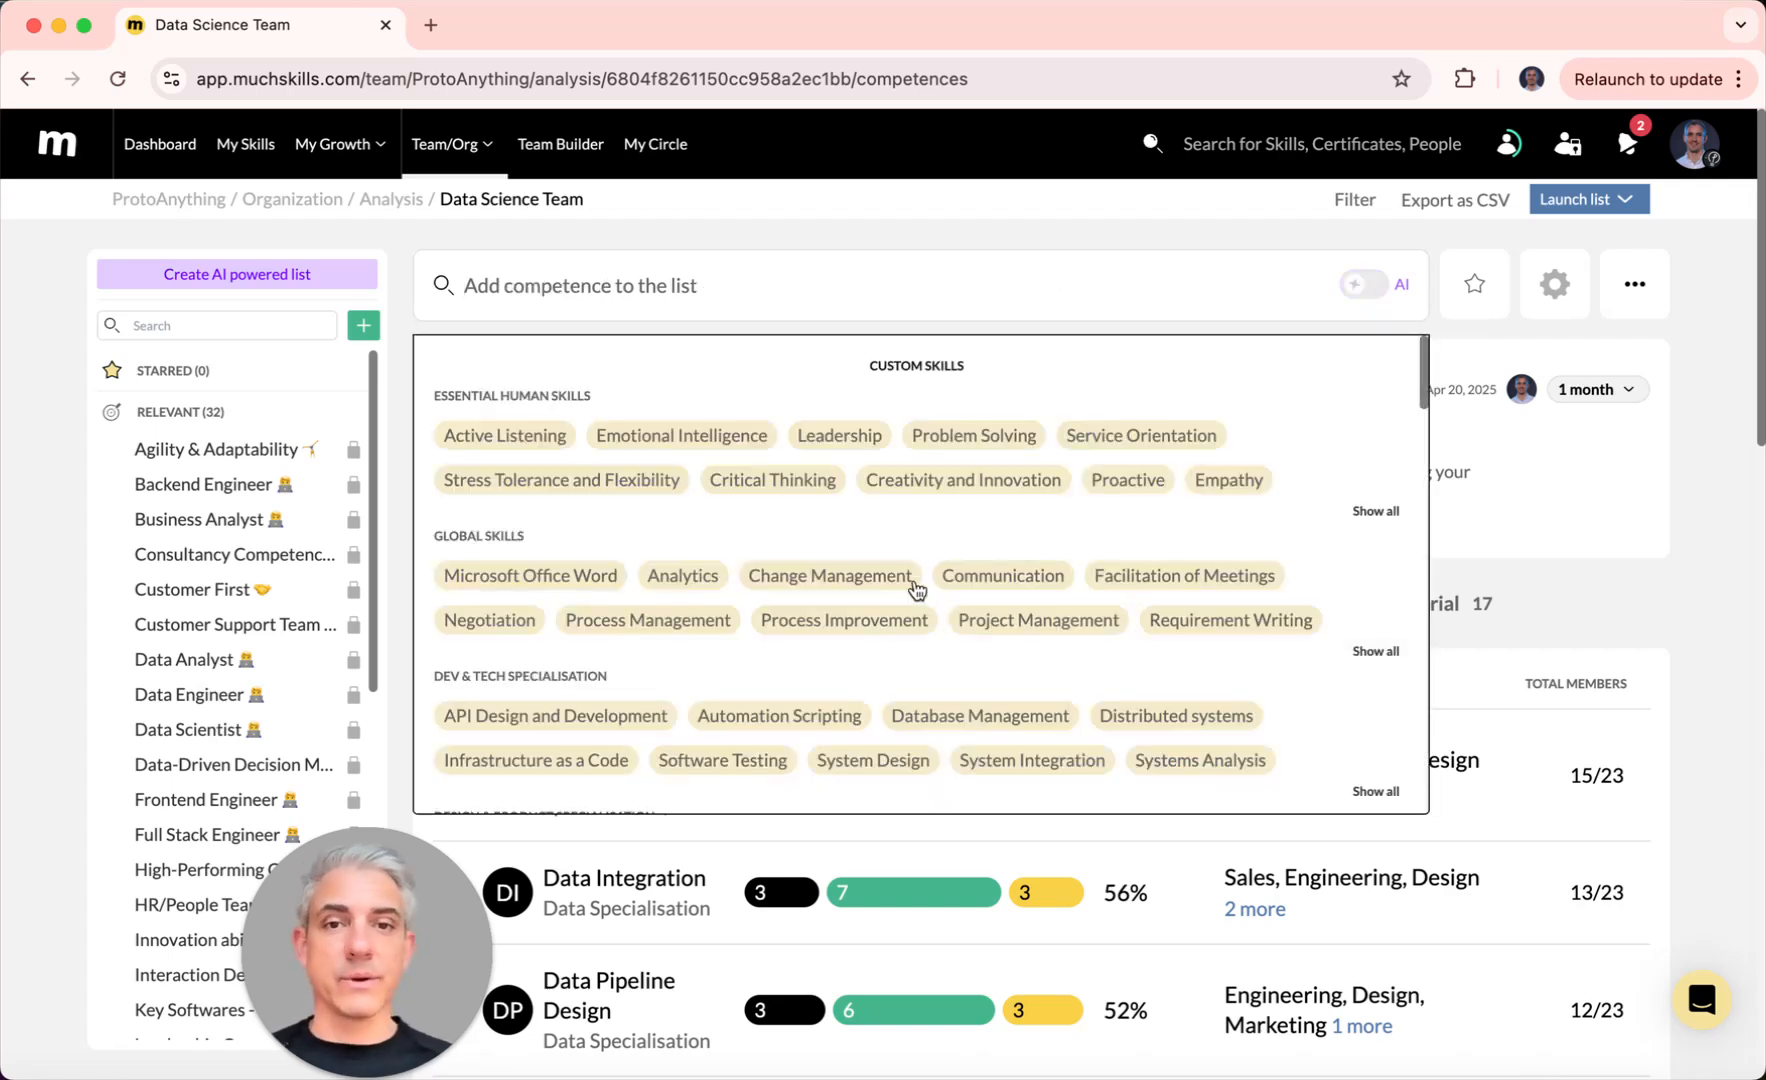
{"action": "scroll", "coordinate": [793, 517], "scroll_direction": "down", "scroll_amount": 6}
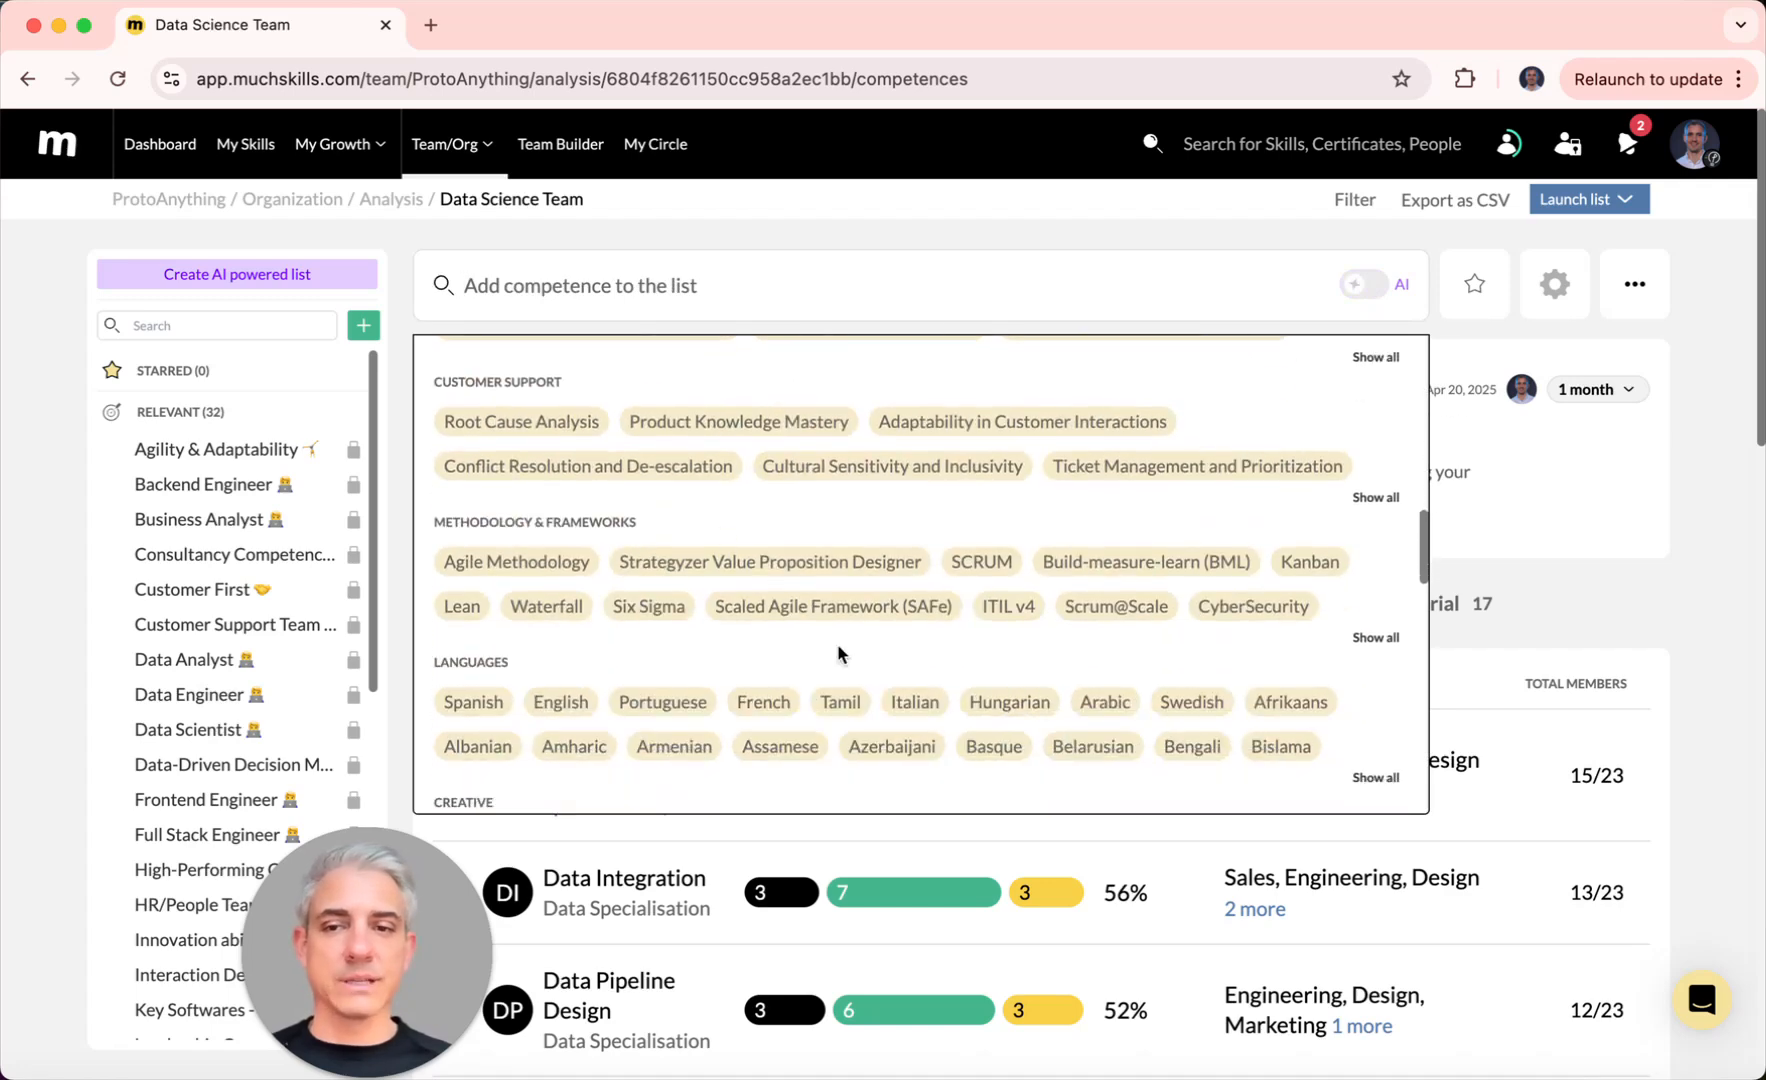
{"action": "scroll", "coordinate": [685, 456], "scroll_direction": "up", "scroll_amount": 6}
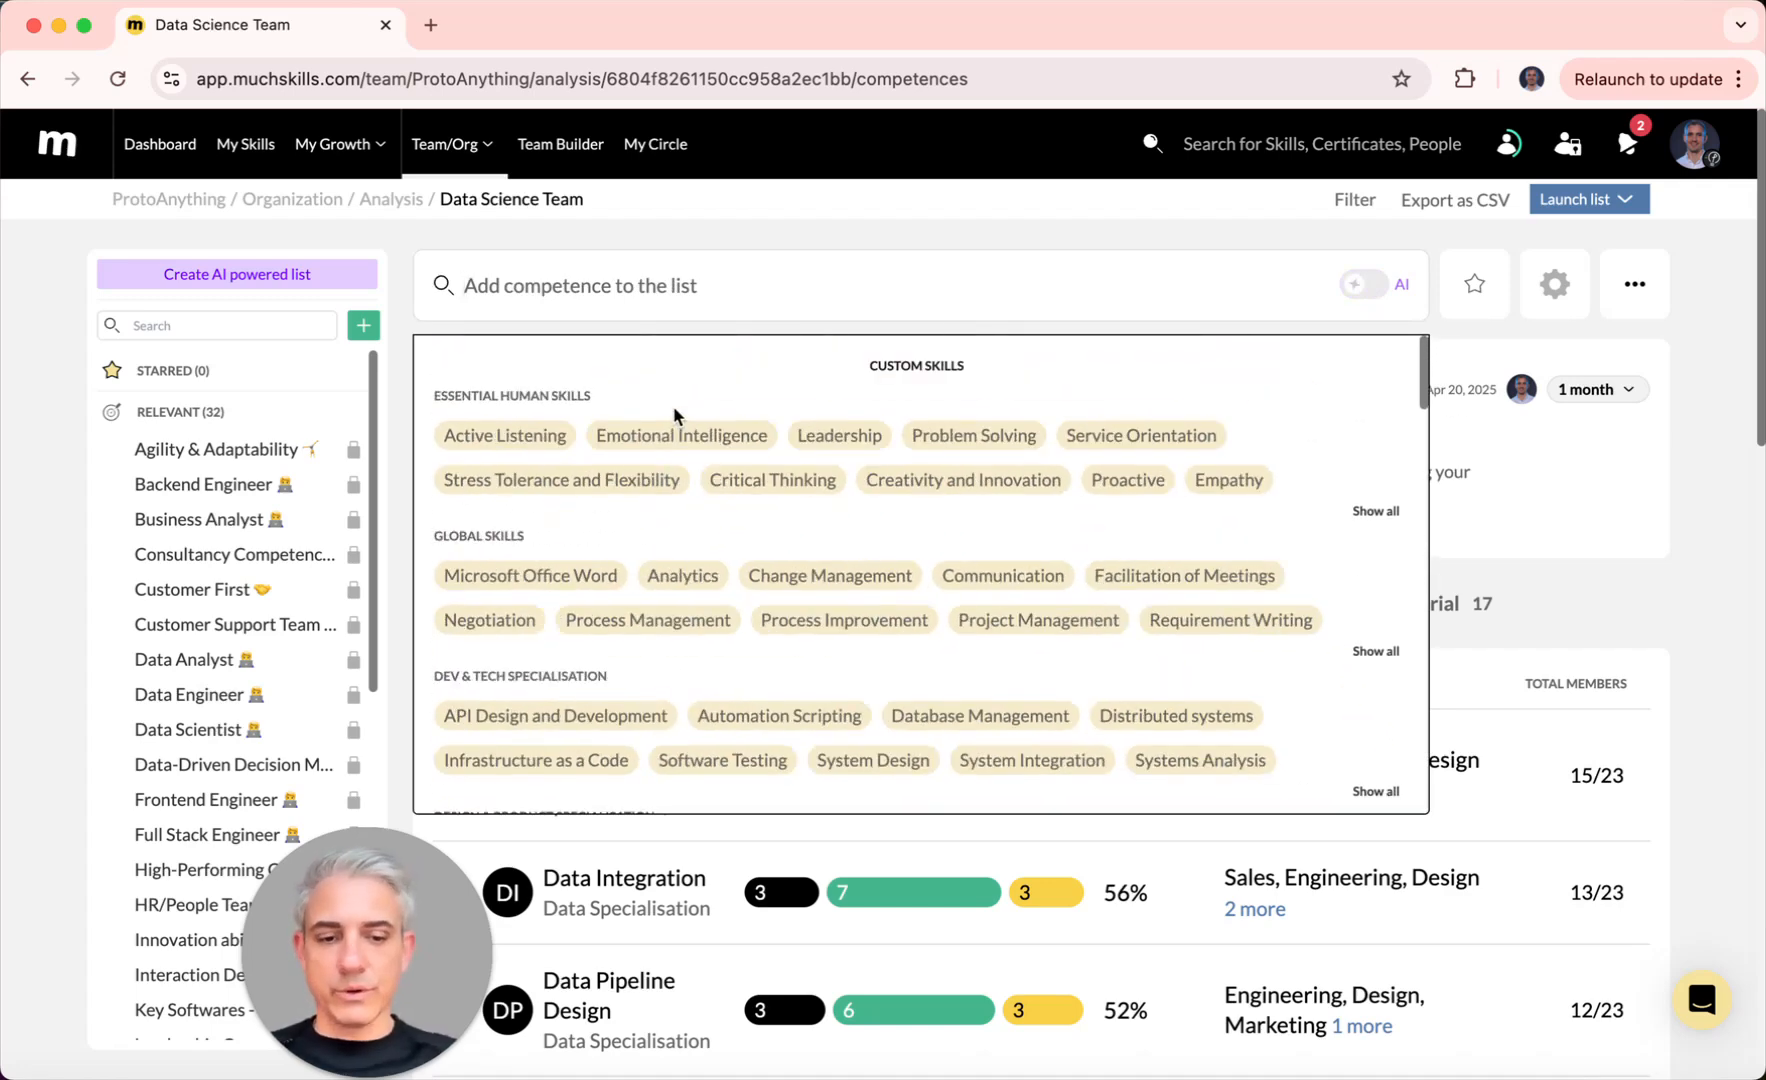
{"action": "type", "text": "Power bi"}
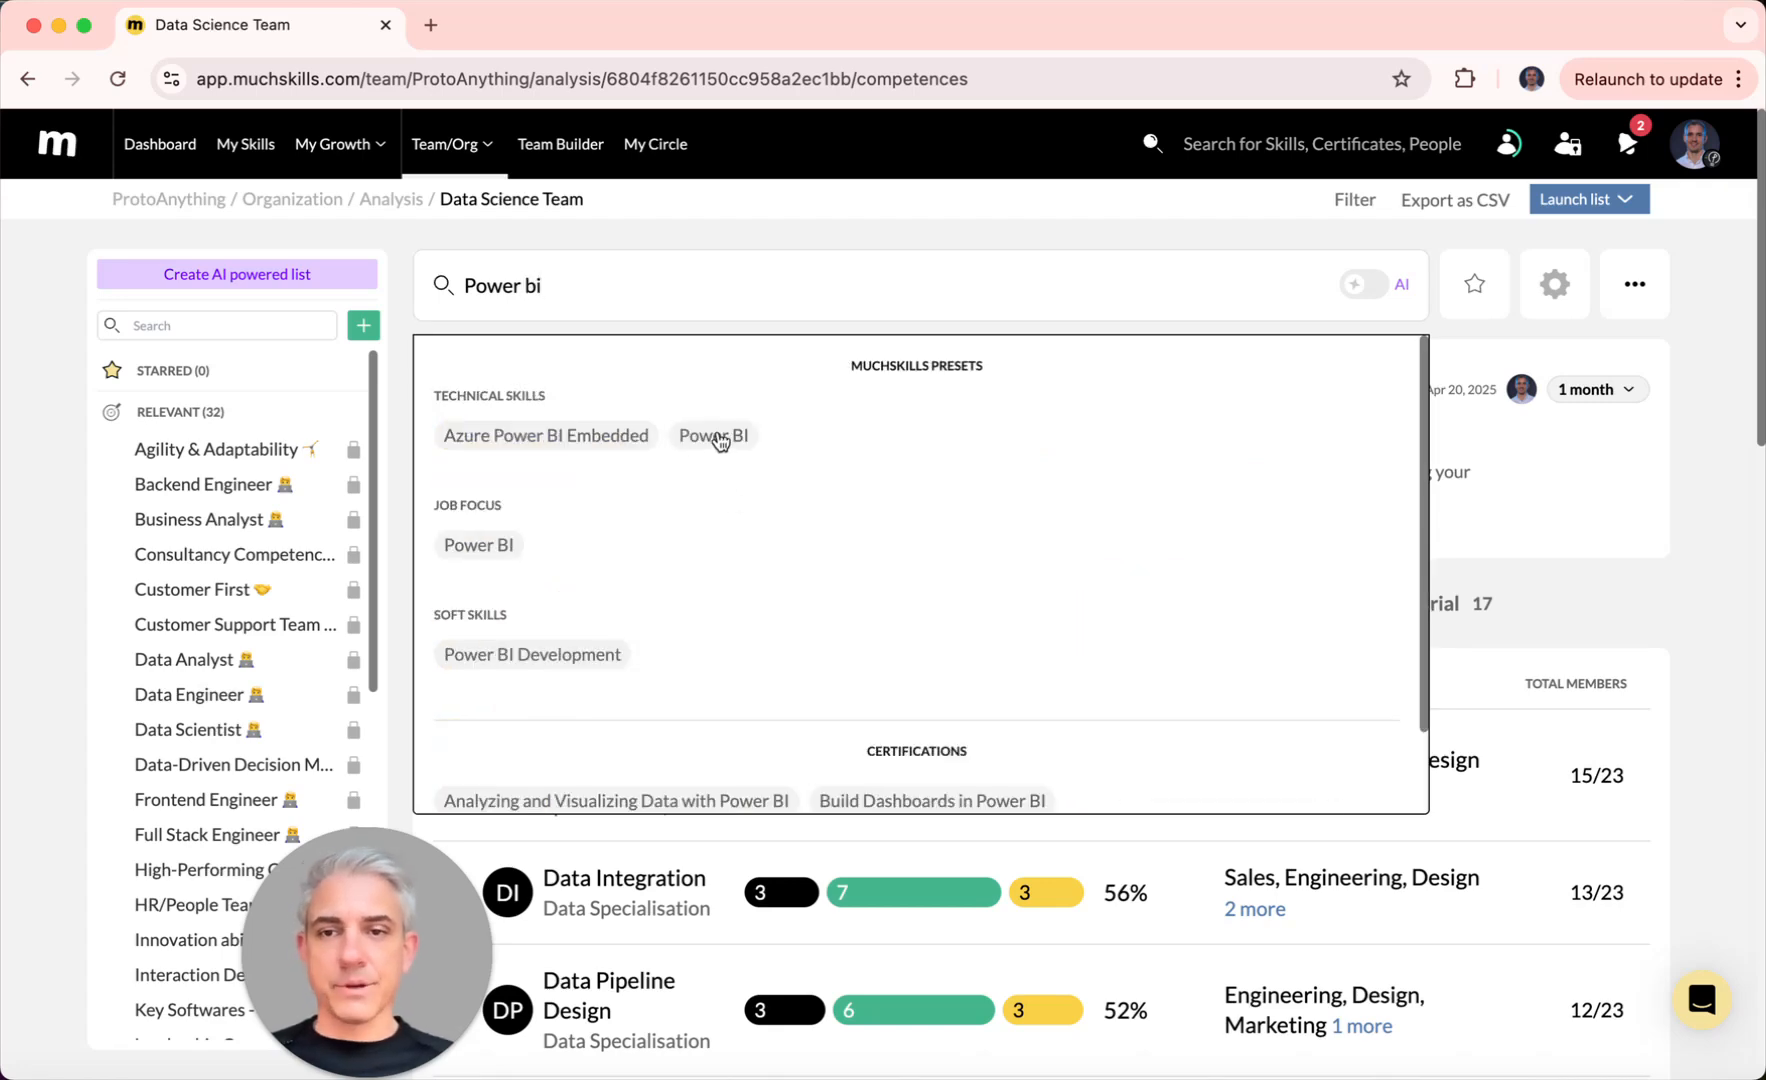
{"action": "left_click", "coordinate": [716, 437]}
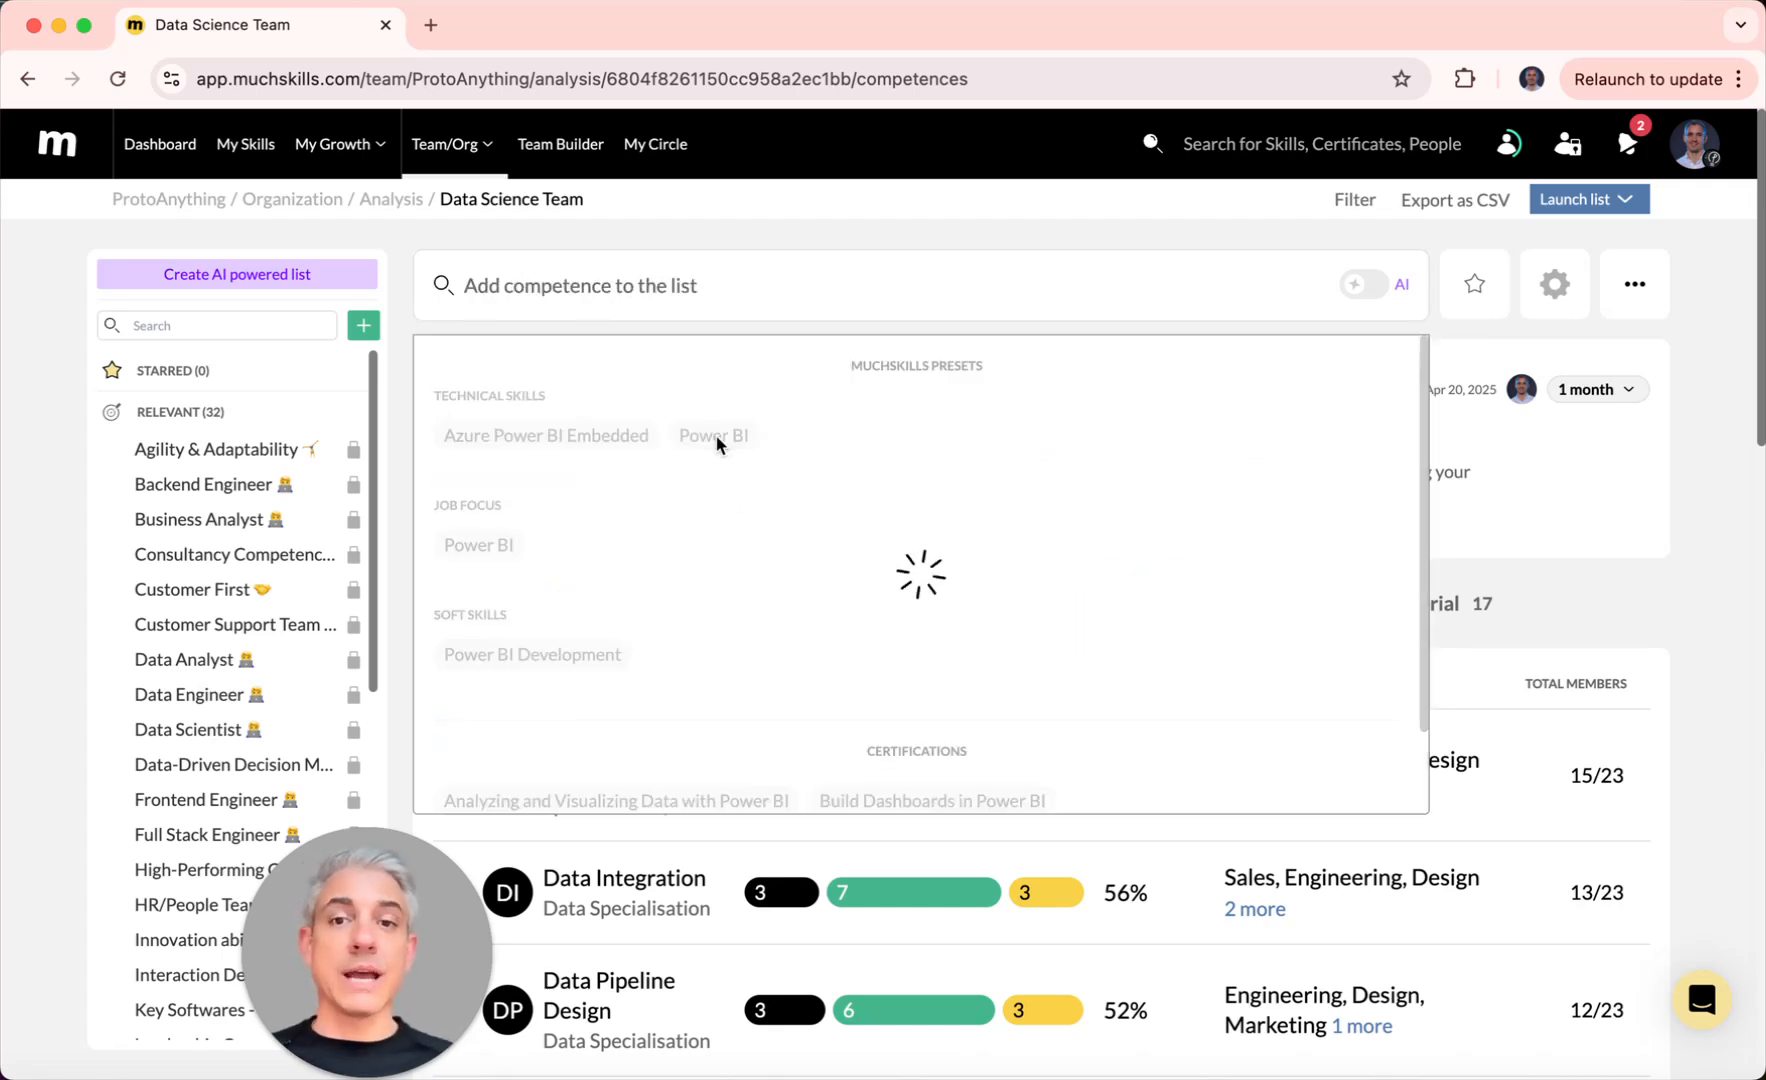
{"action": "scroll", "coordinate": [838, 685], "scroll_direction": "down", "scroll_amount": 15}
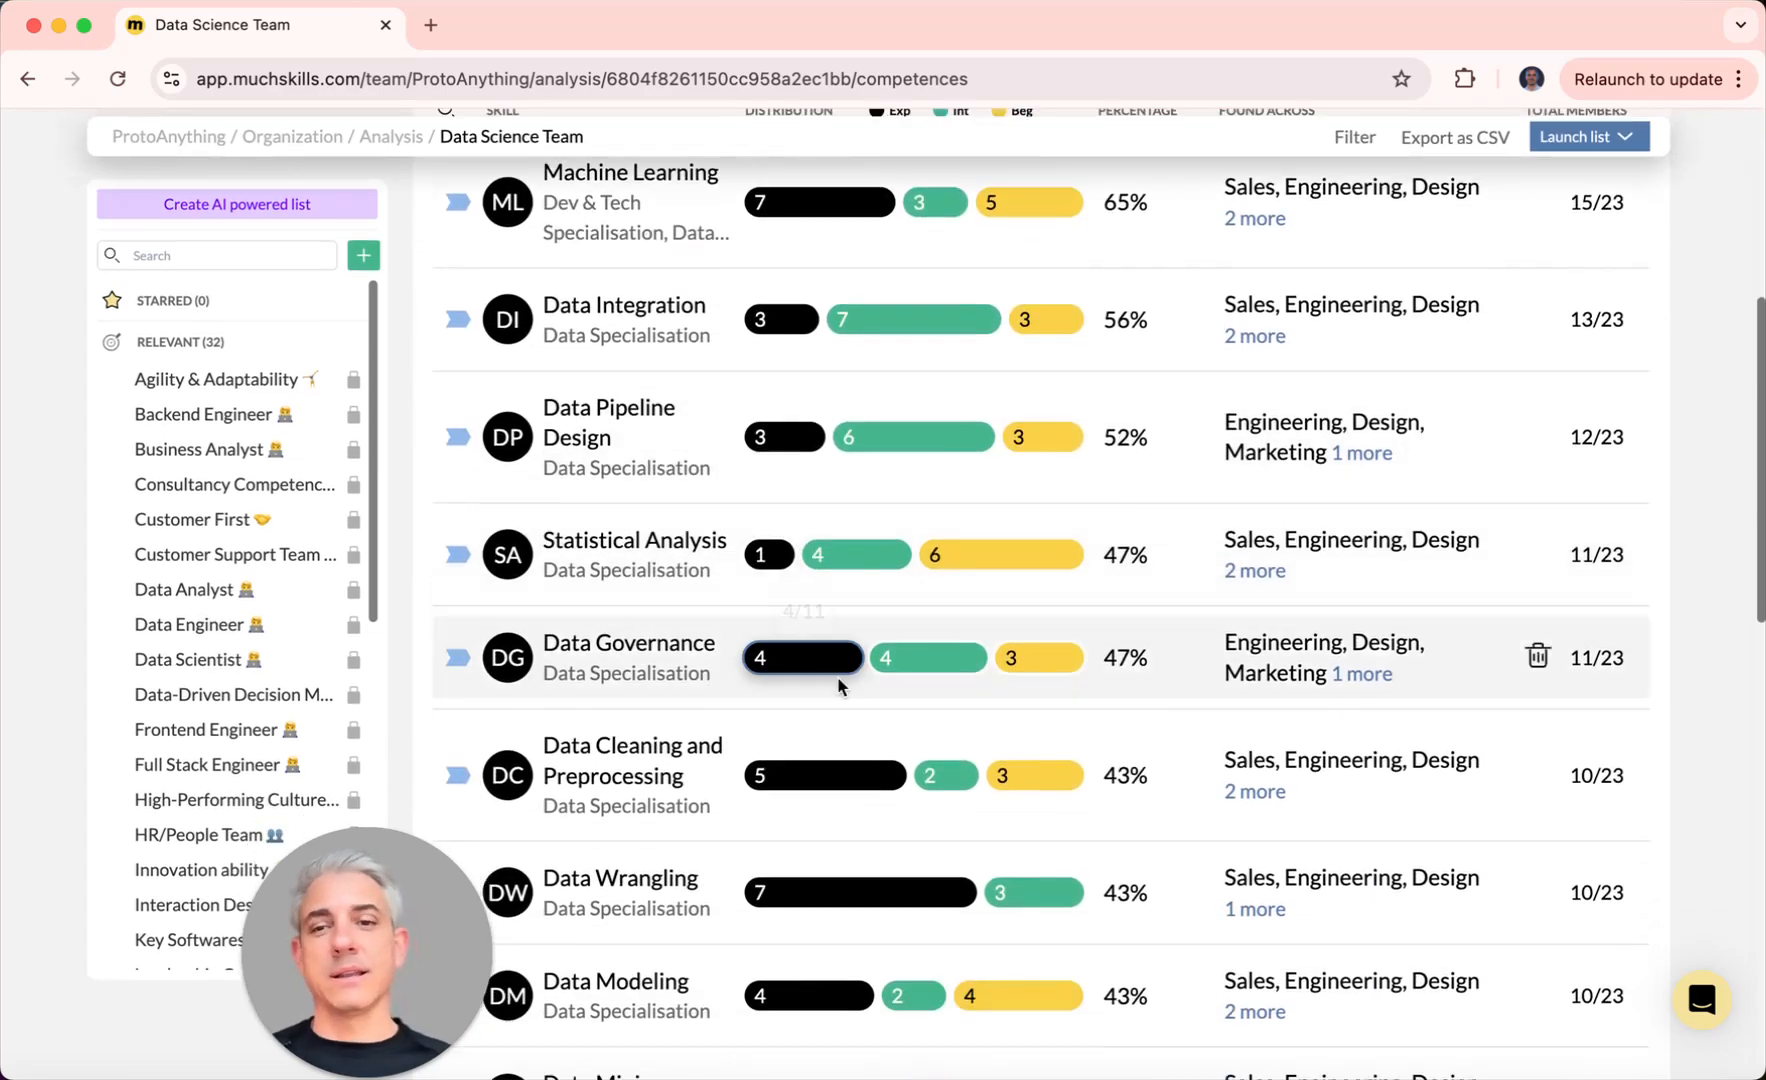
{"action": "scroll", "coordinate": [837, 676], "scroll_direction": "up", "scroll_amount": 3}
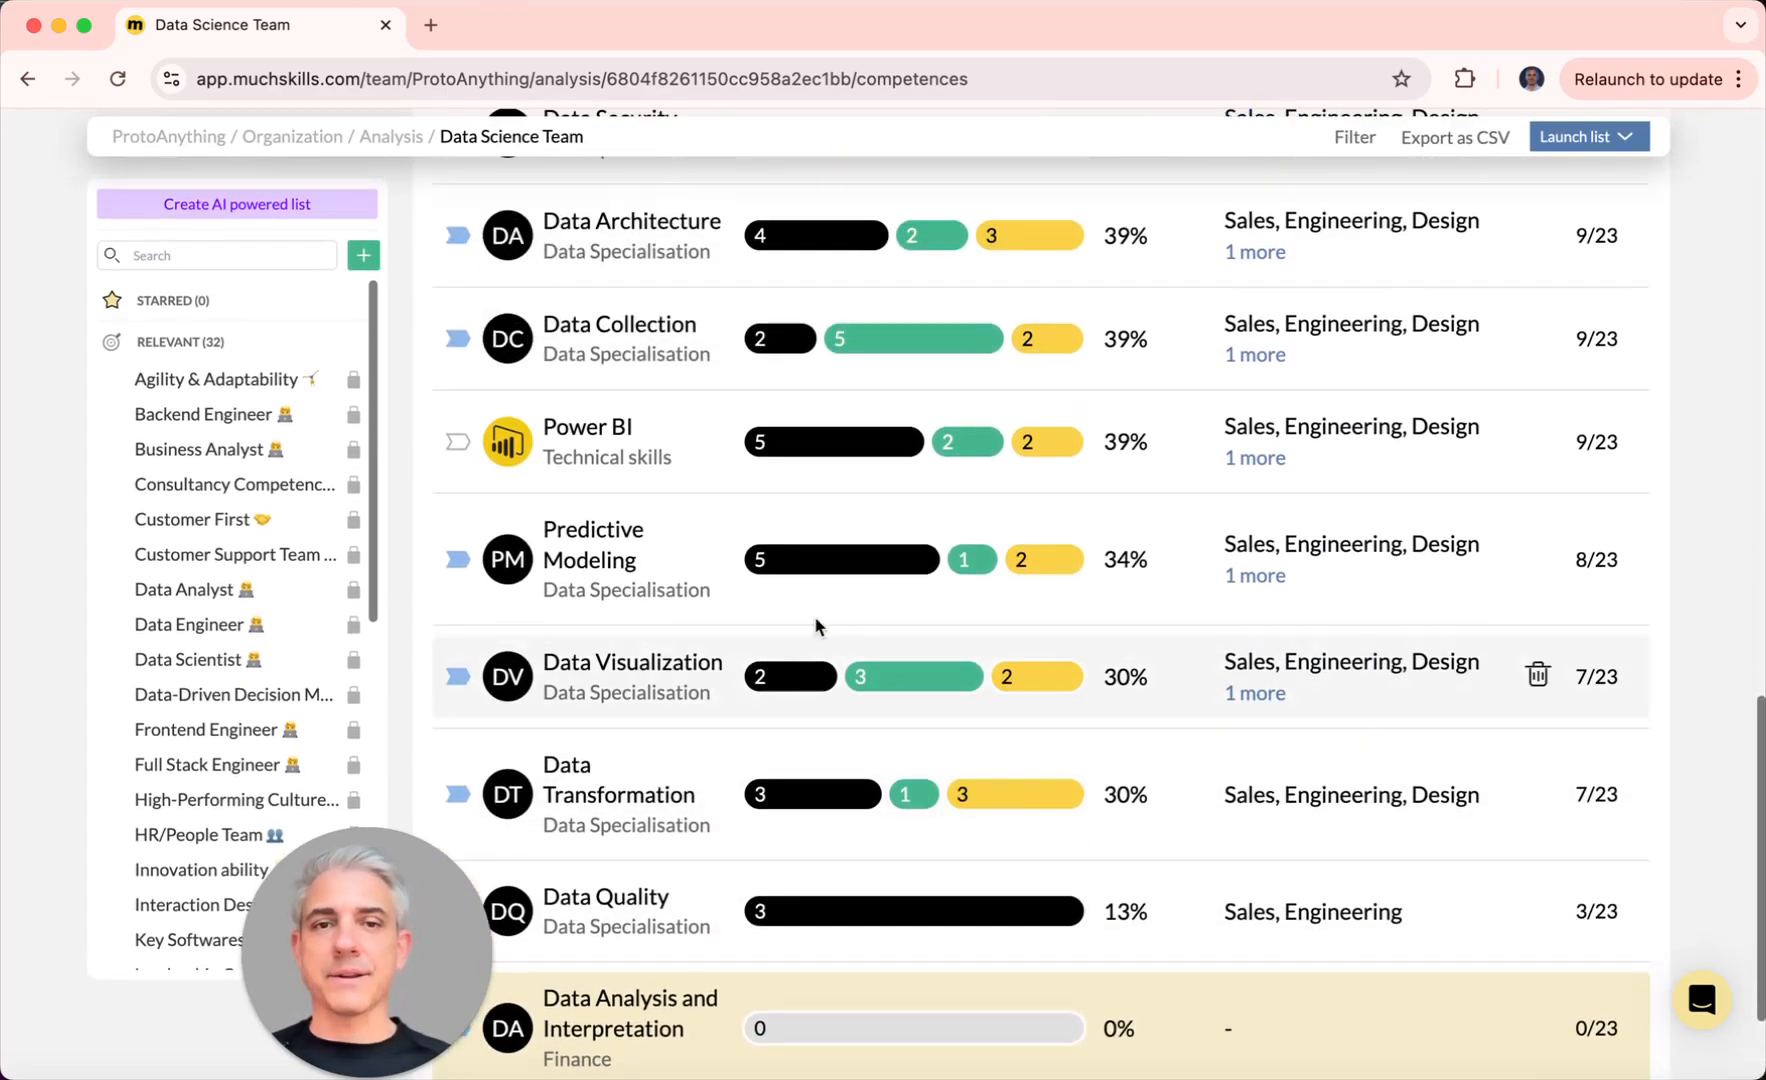
{"action": "scroll", "coordinate": [875, 445], "scroll_direction": "up", "scroll_amount": 10}
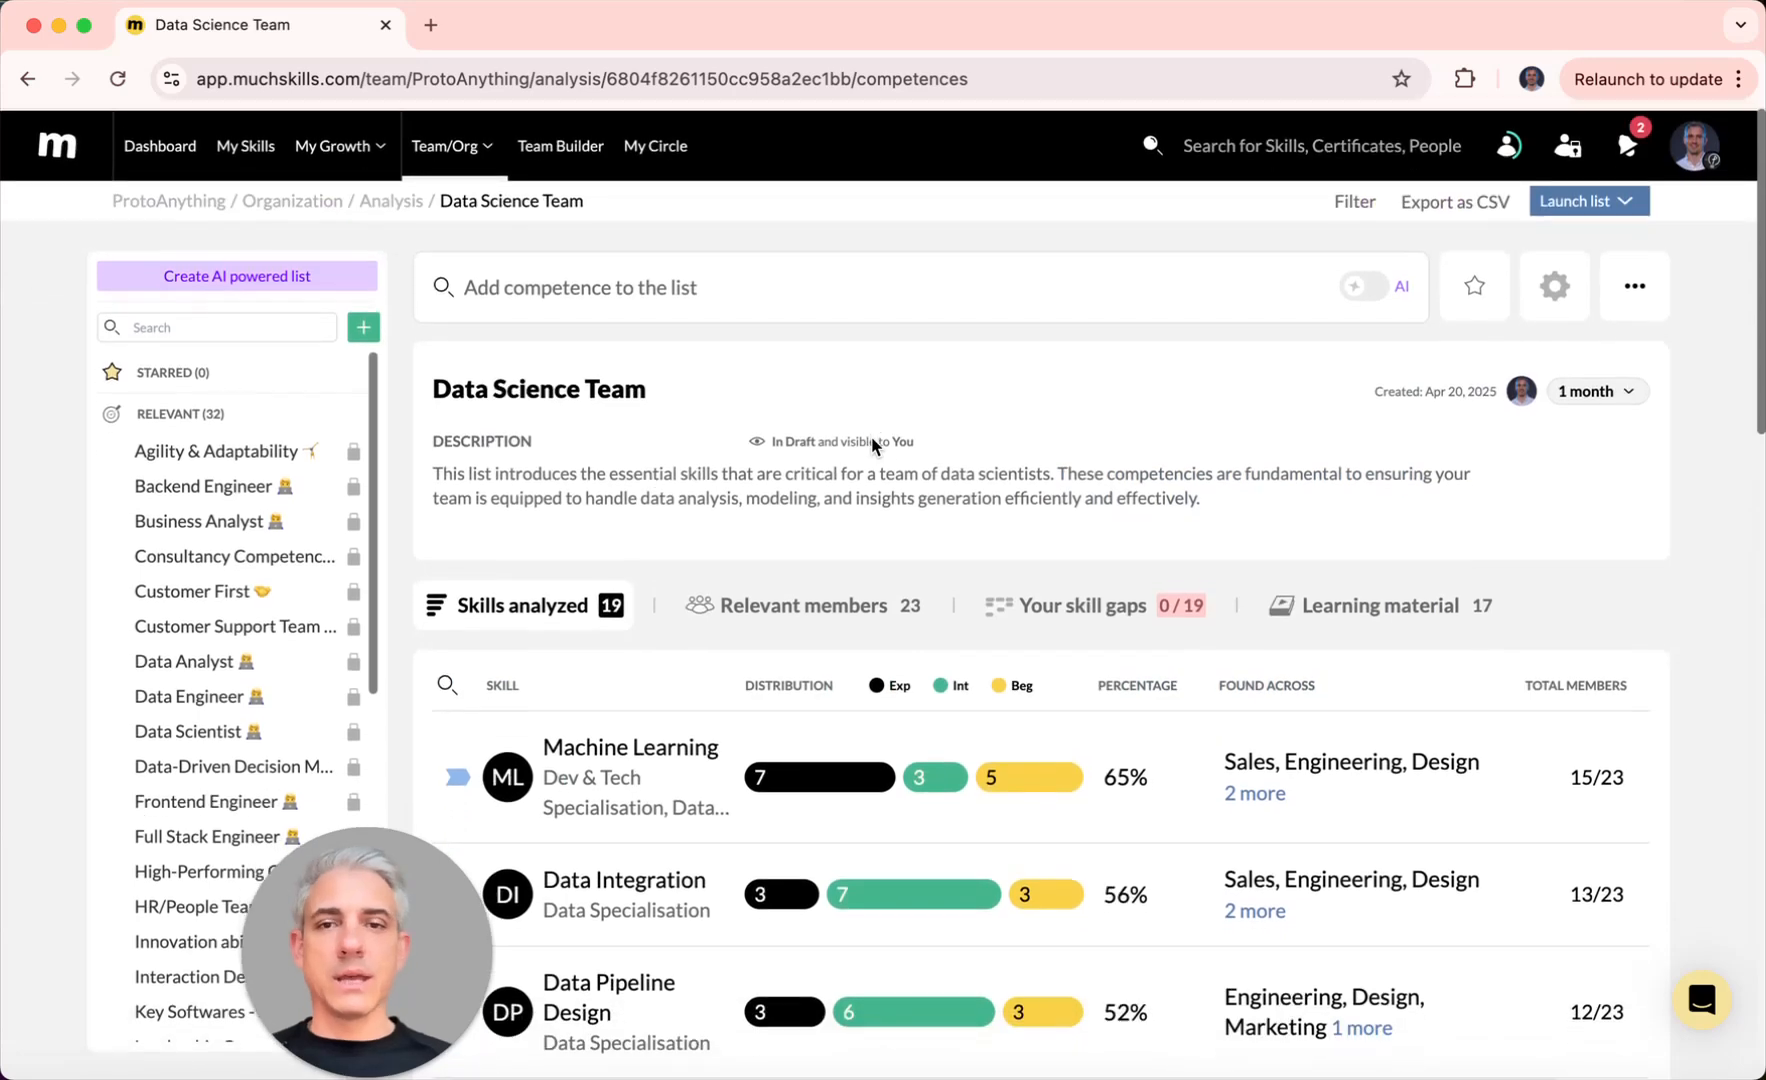
Step: Search the manager filter for "a", try the second manager found, and filter the list by only the first manager found
{"action": "left_click", "coordinate": [1354, 200]}
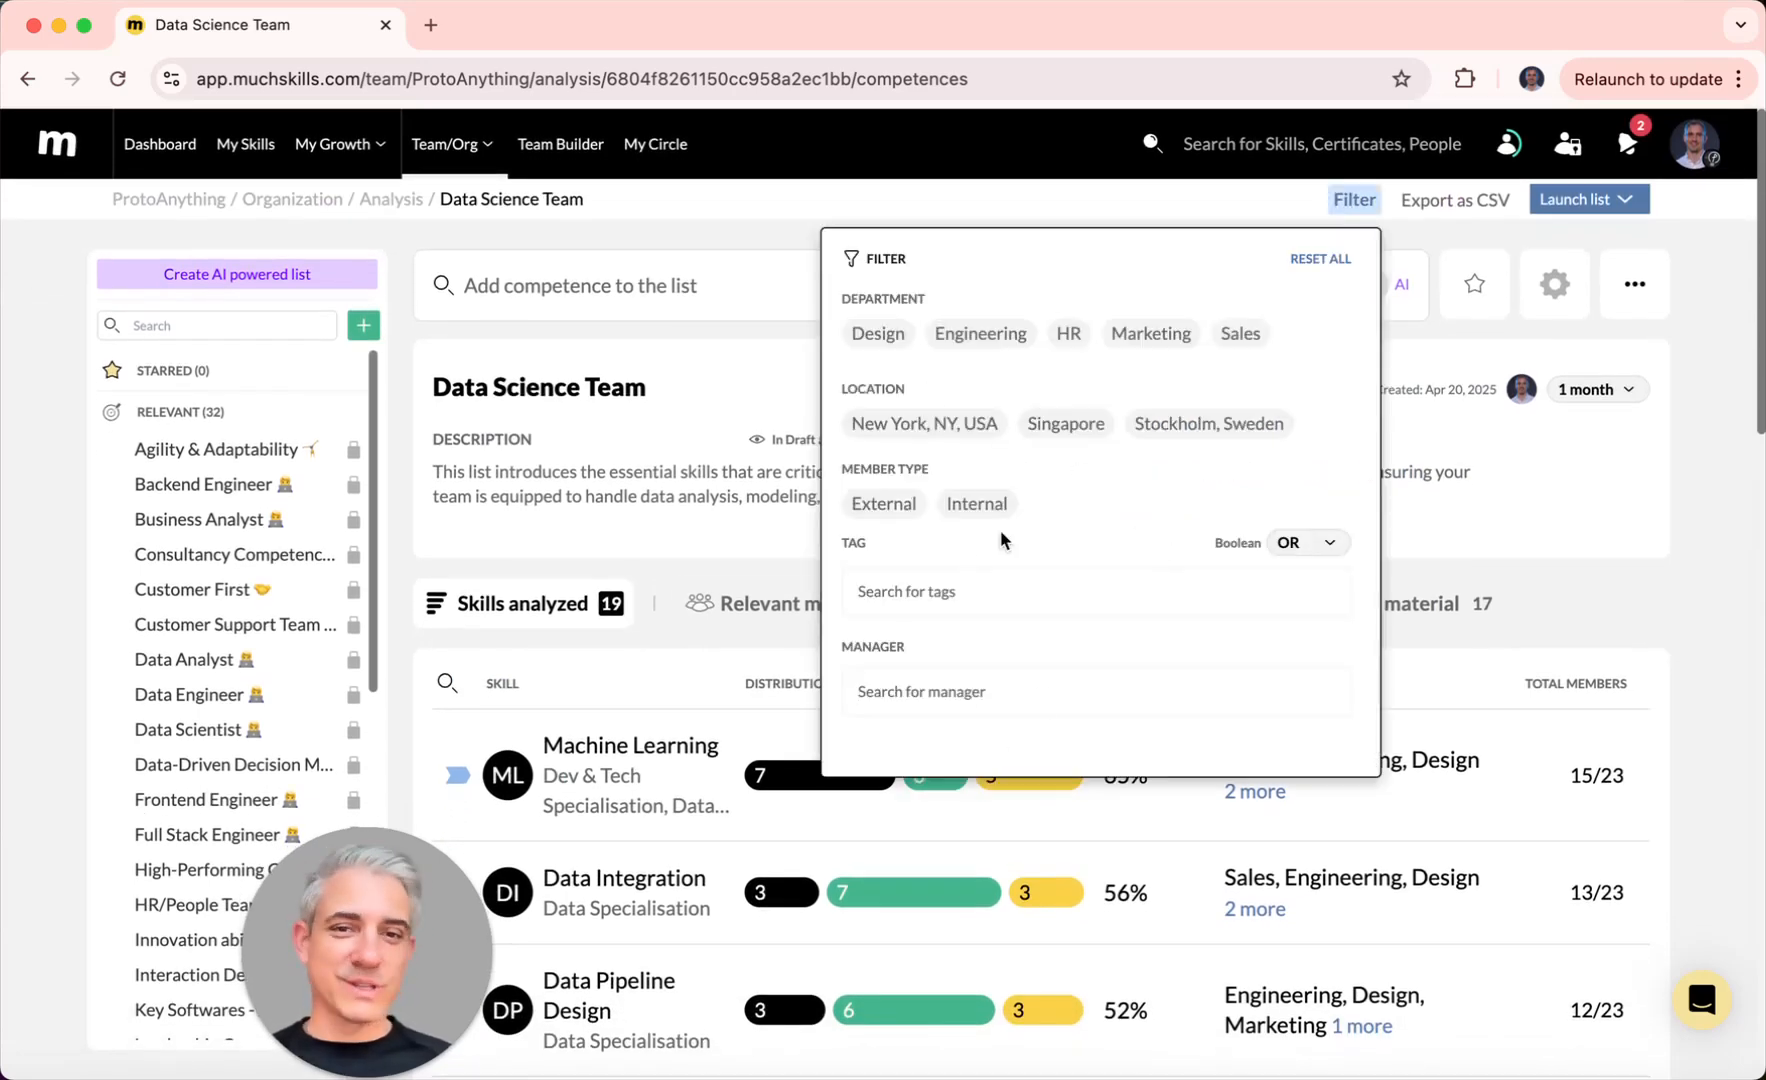
{"action": "type", "text": "a"}
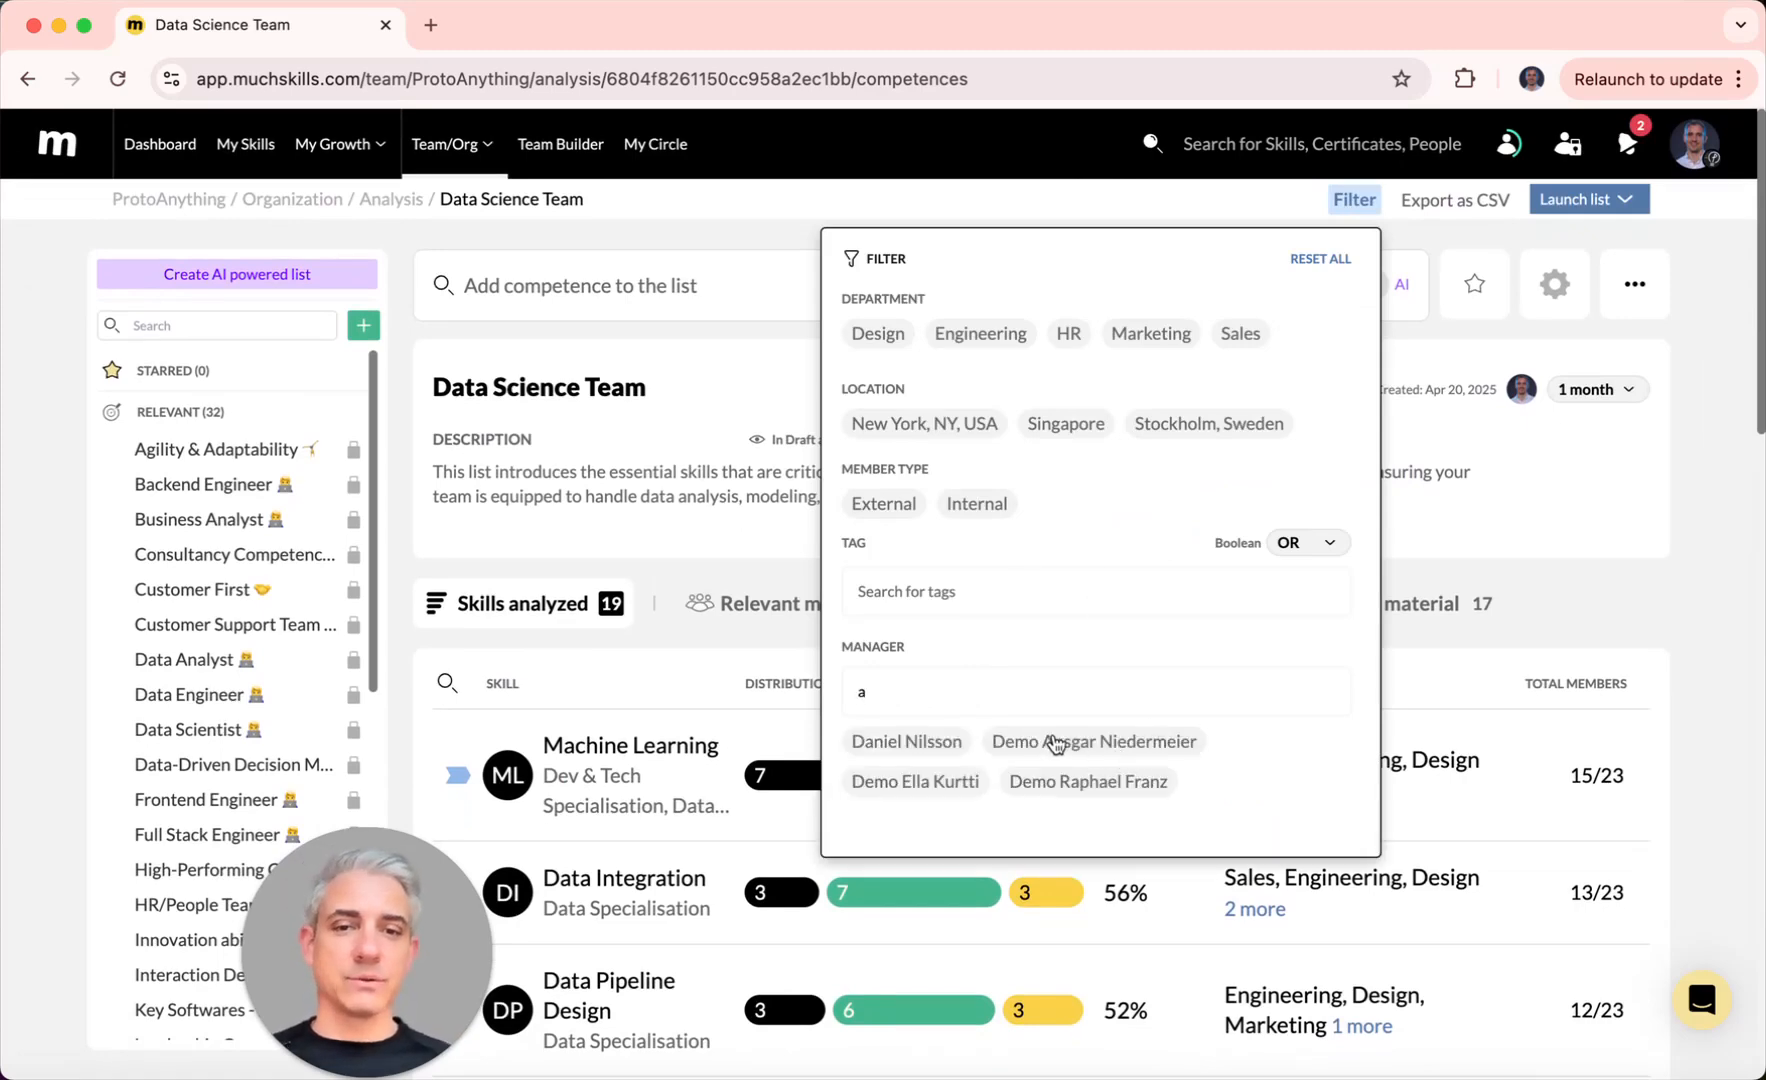
{"action": "left_click", "coordinate": [900, 742]}
{"action": "left_click", "coordinate": [900, 742]}
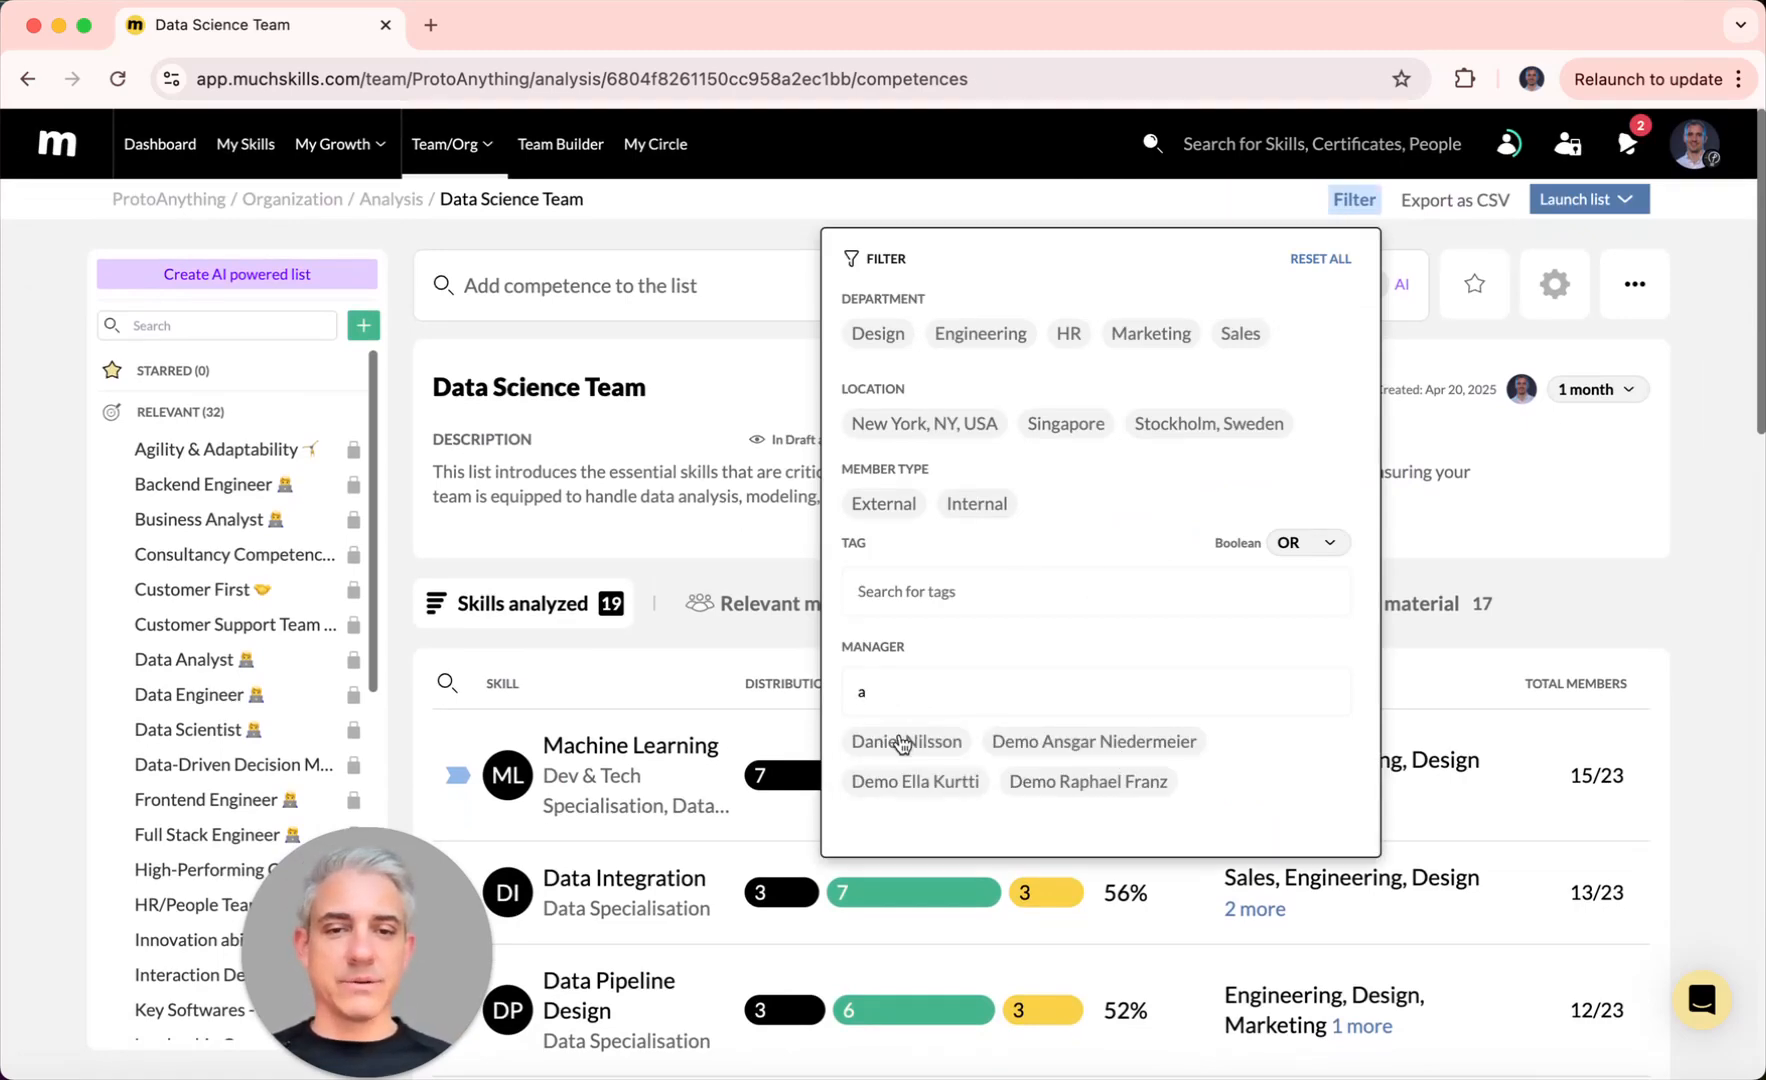
{"action": "left_click", "coordinate": [1035, 741]}
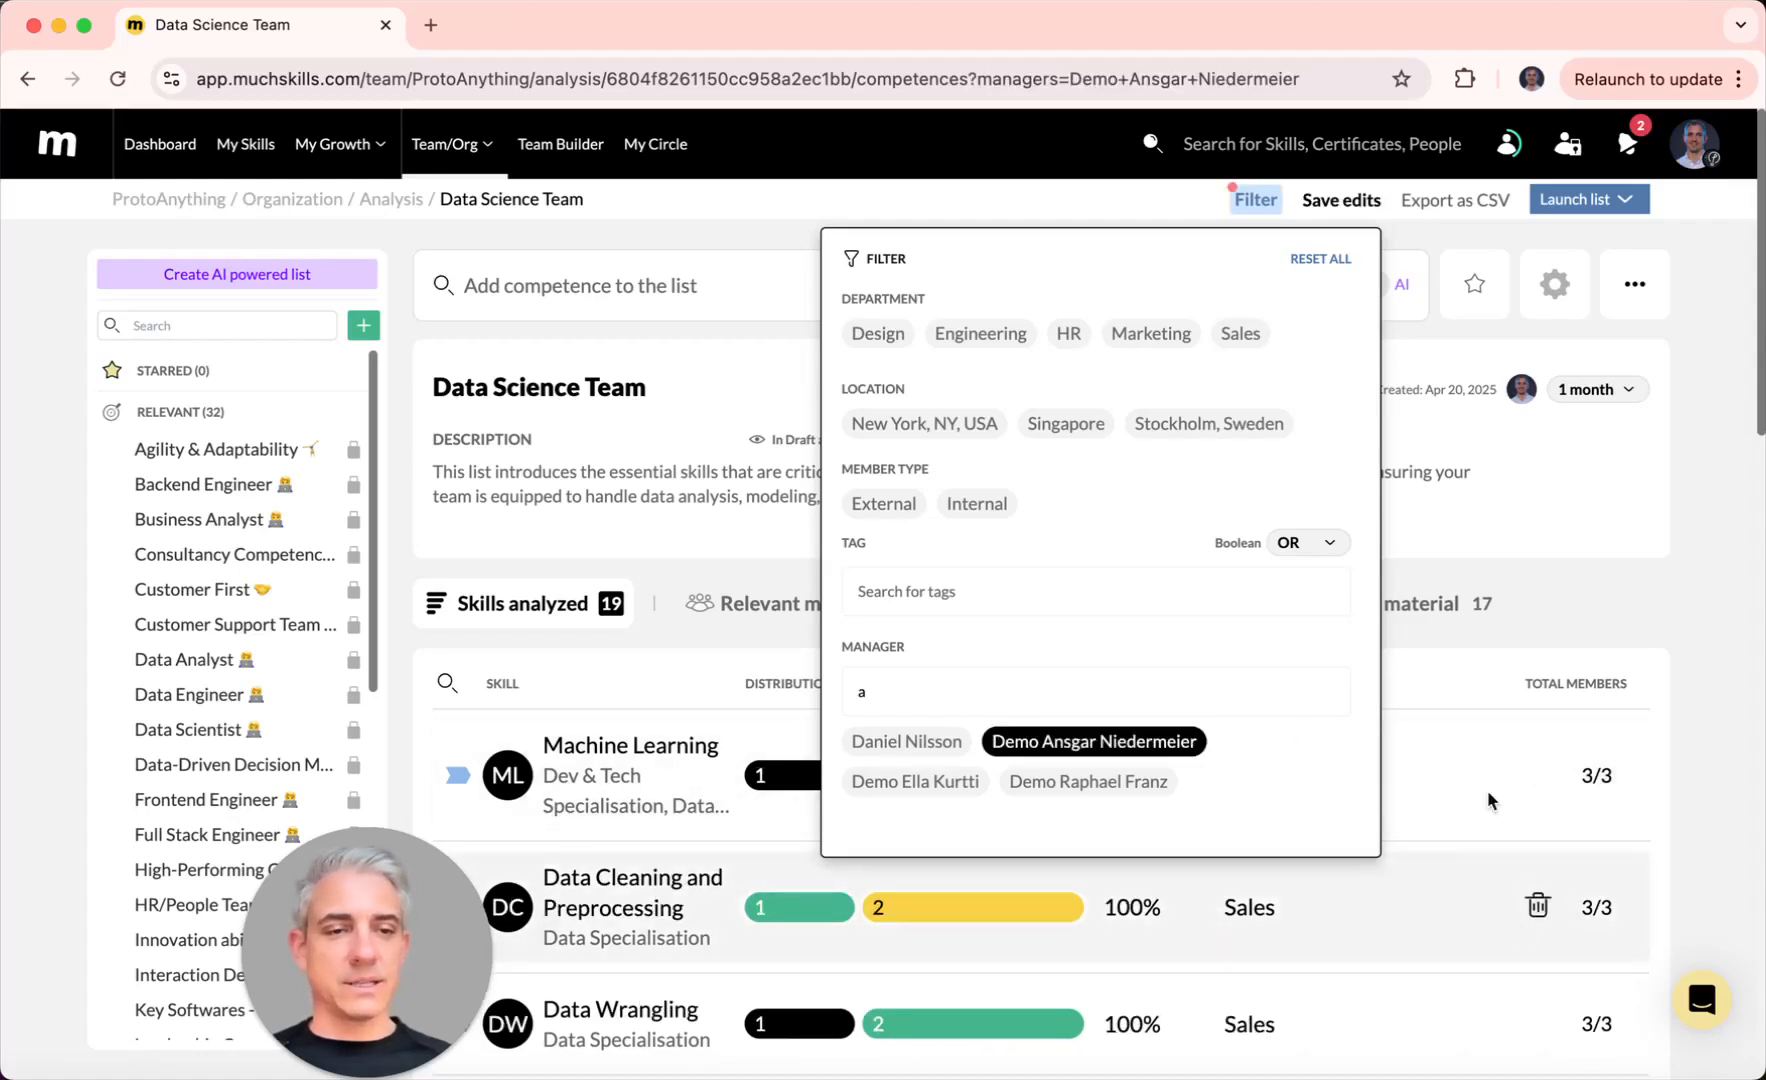
{"action": "left_click", "coordinate": [890, 741]}
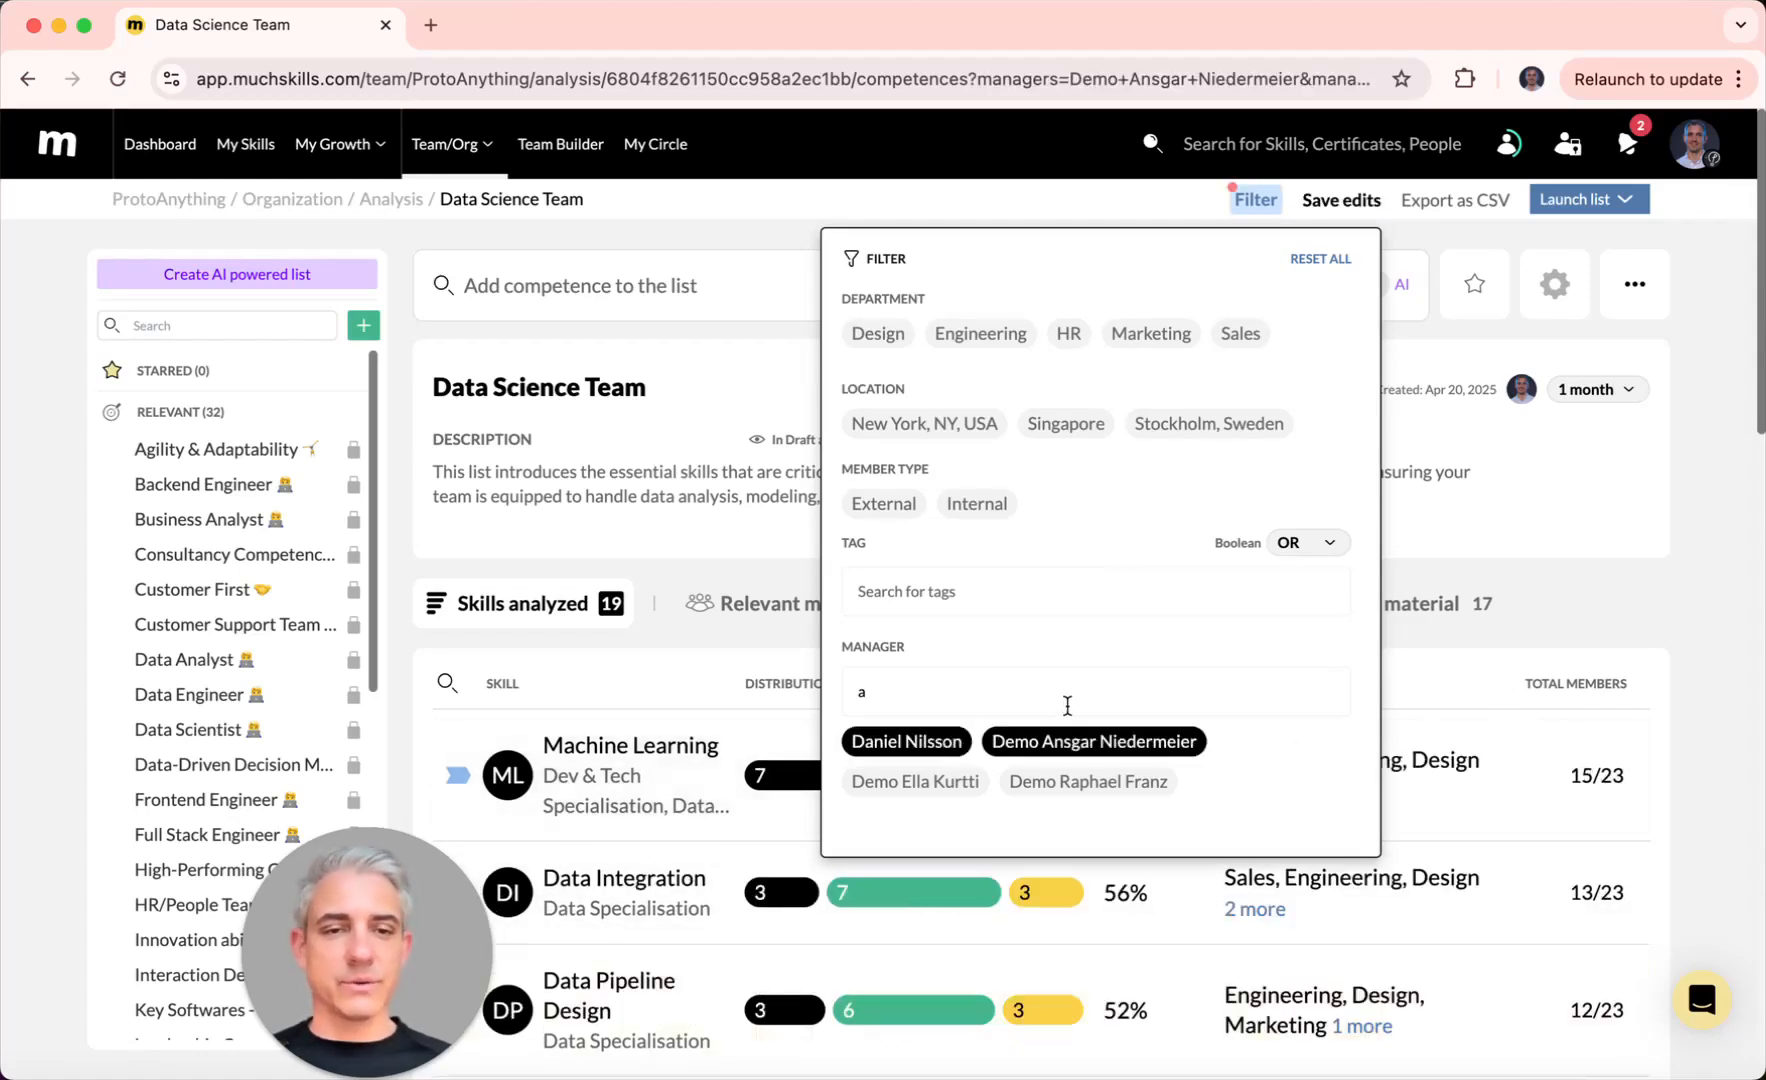
{"action": "left_click", "coordinate": [1066, 740]}
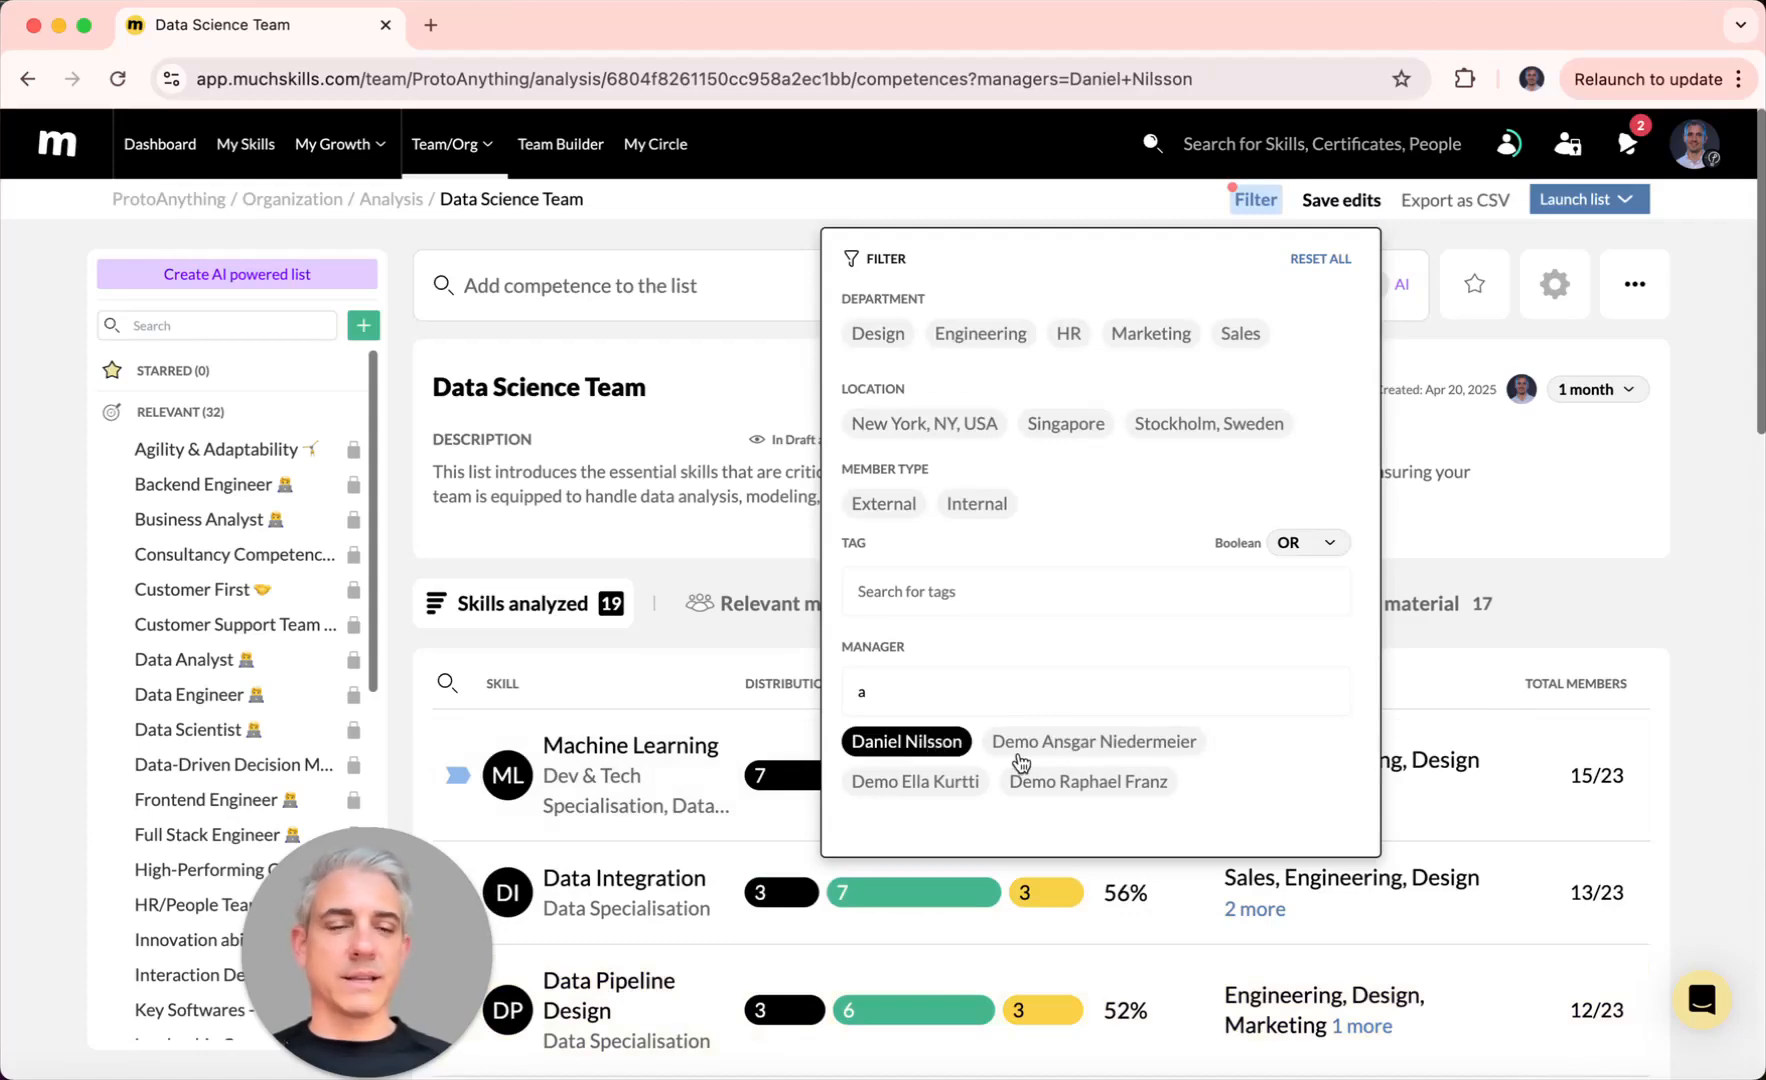
{"action": "left_click", "coordinate": [1659, 544]}
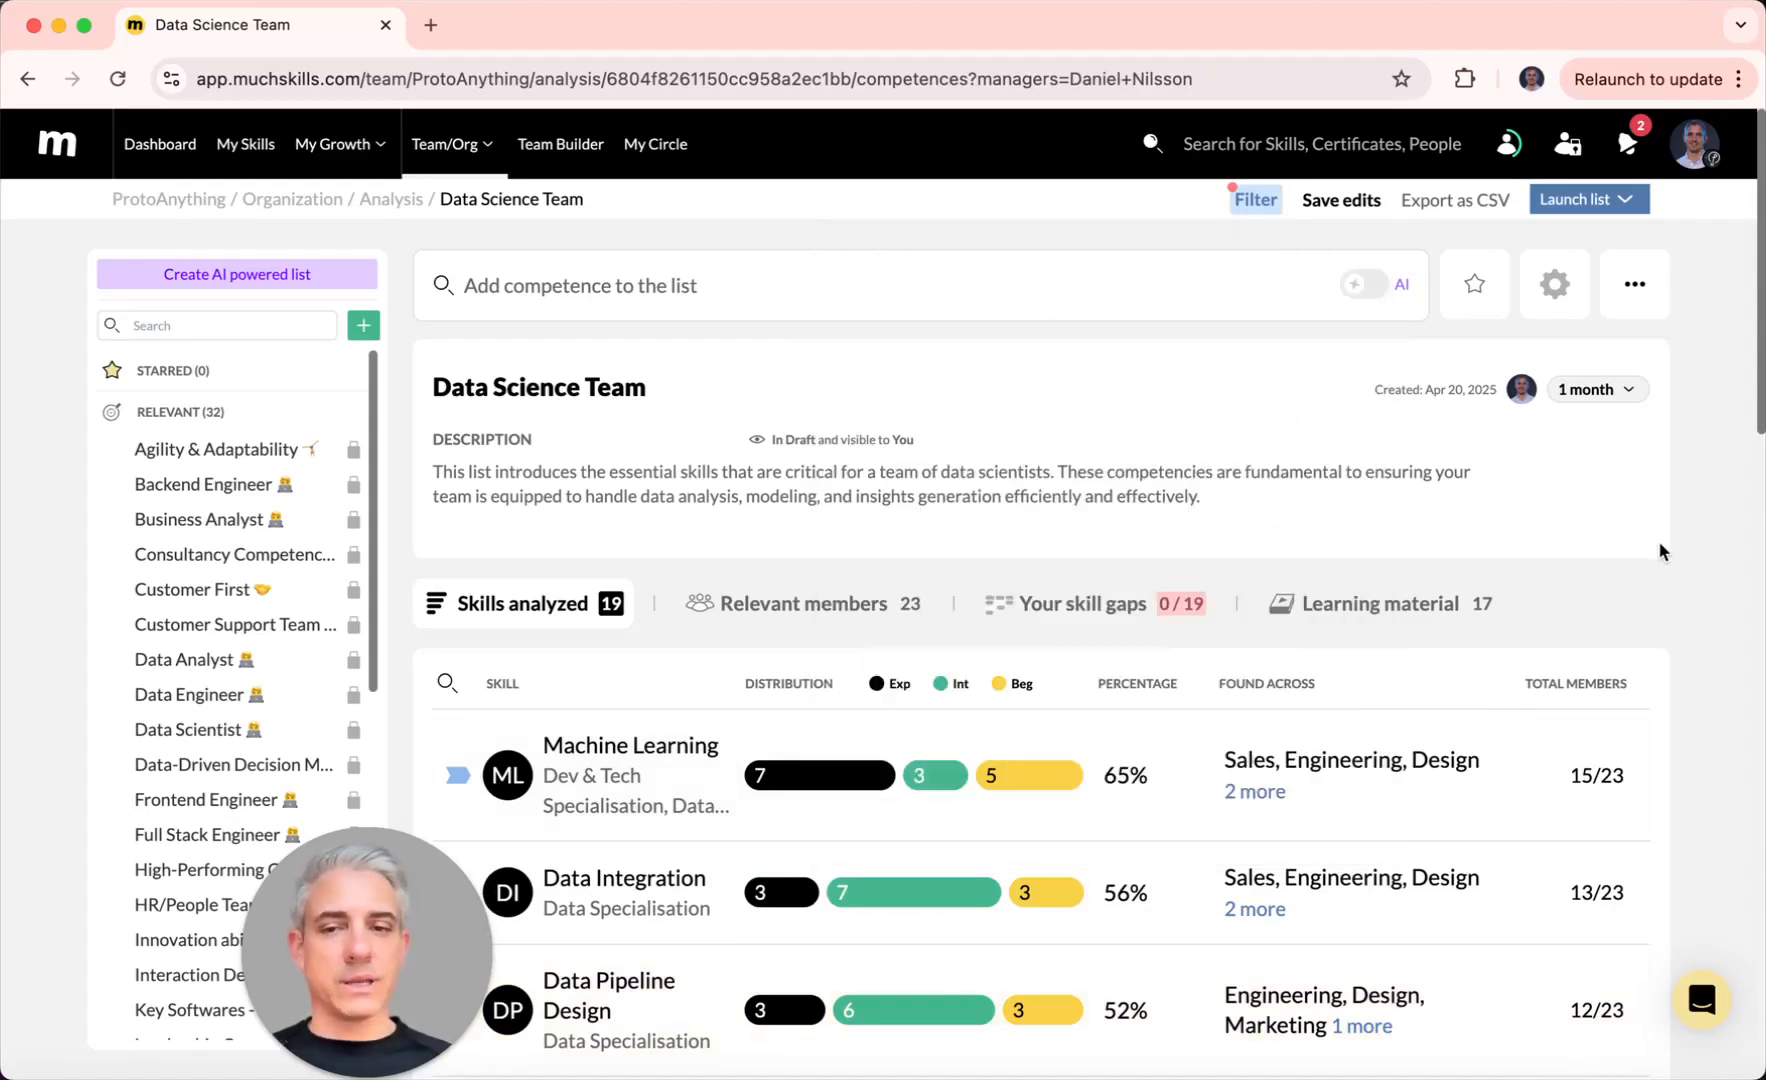
Step: Review the analyzed skills and remove Data Analysis and Interpretation from the Data Science Team list
{"action": "scroll", "coordinate": [1596, 690], "scroll_direction": "down", "scroll_amount": 4}
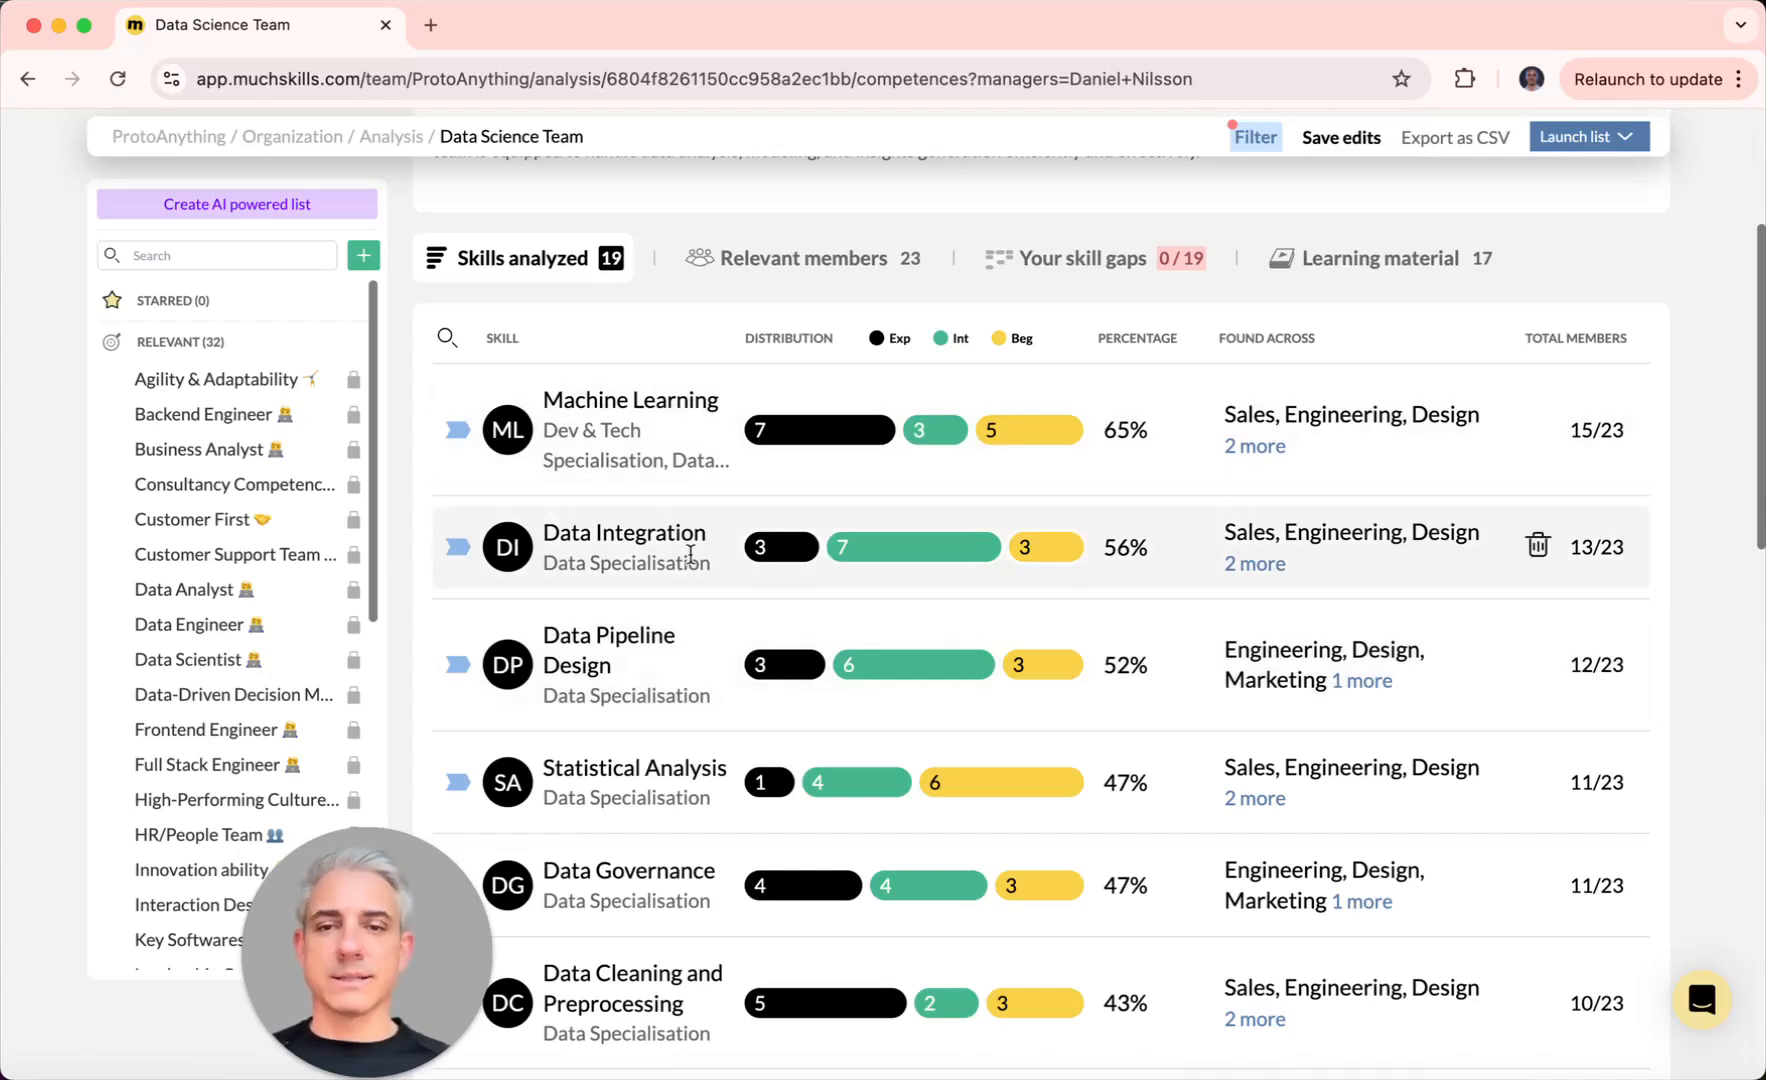
{"action": "scroll", "coordinate": [1612, 280], "scroll_direction": "down", "scroll_amount": 2}
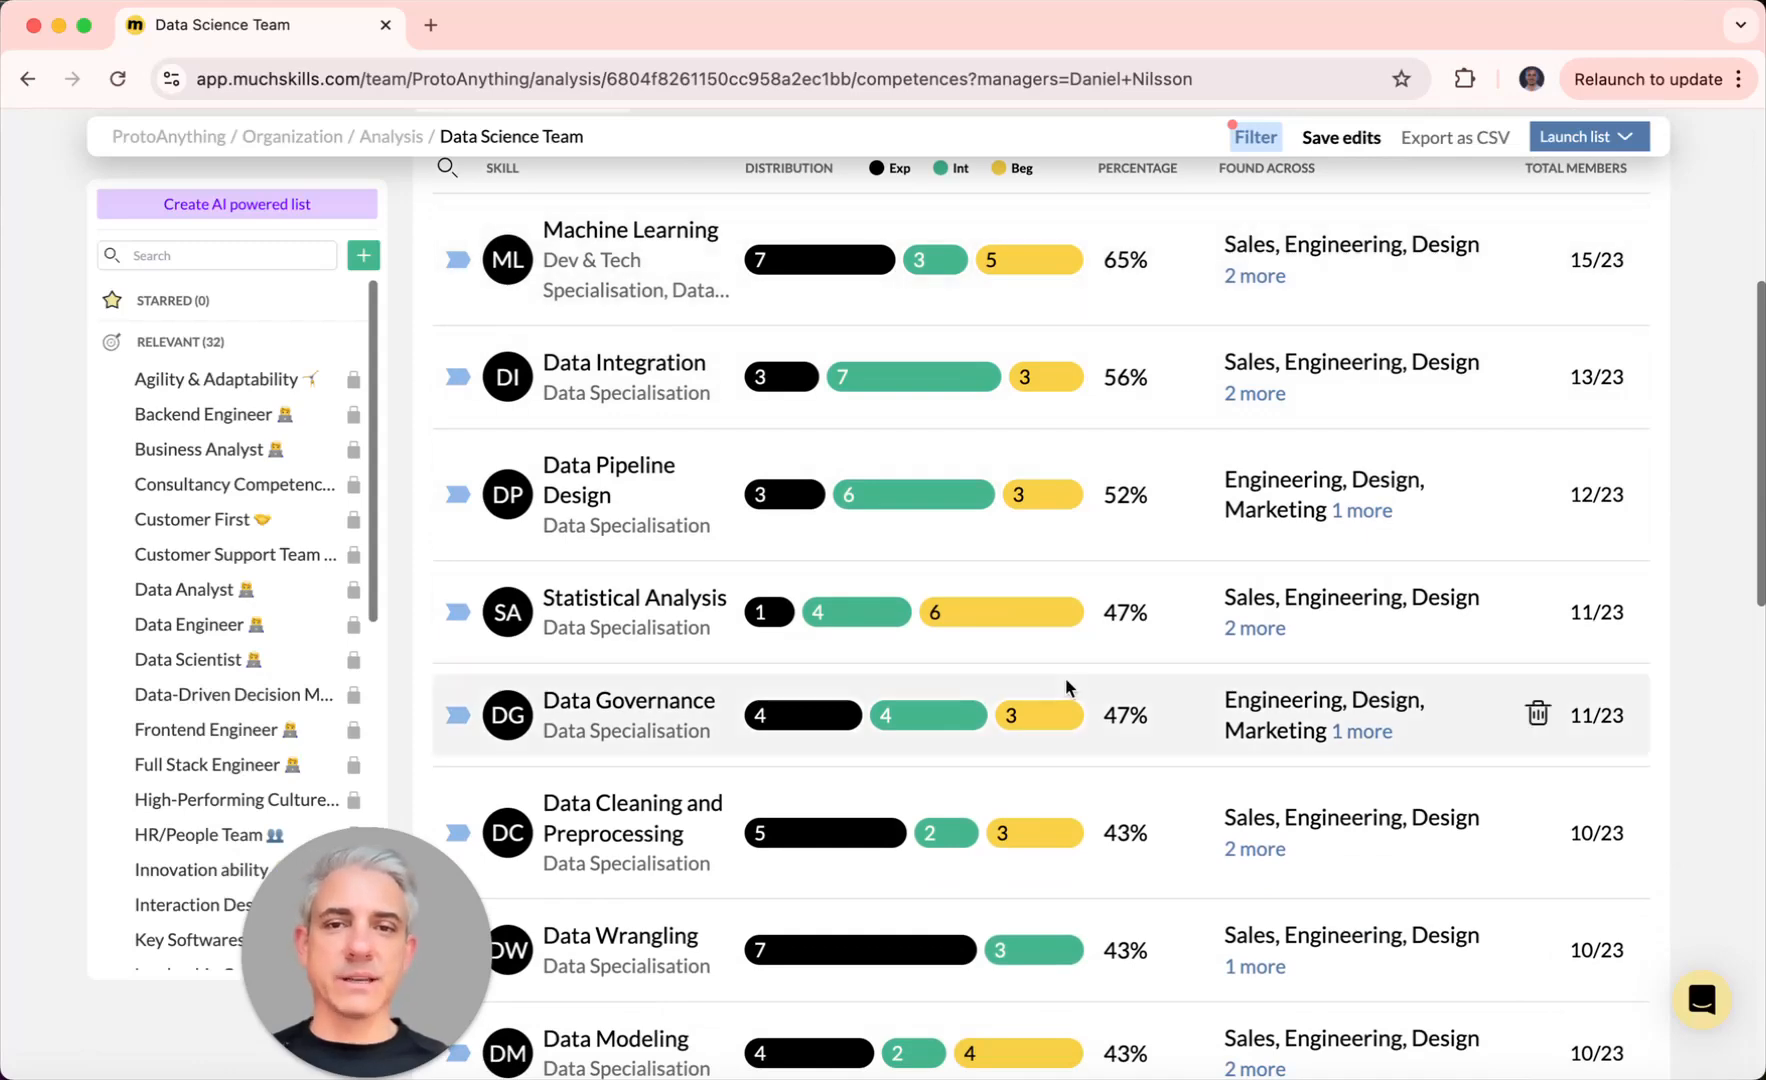
{"action": "scroll", "coordinate": [1065, 680], "scroll_direction": "down", "scroll_amount": 15}
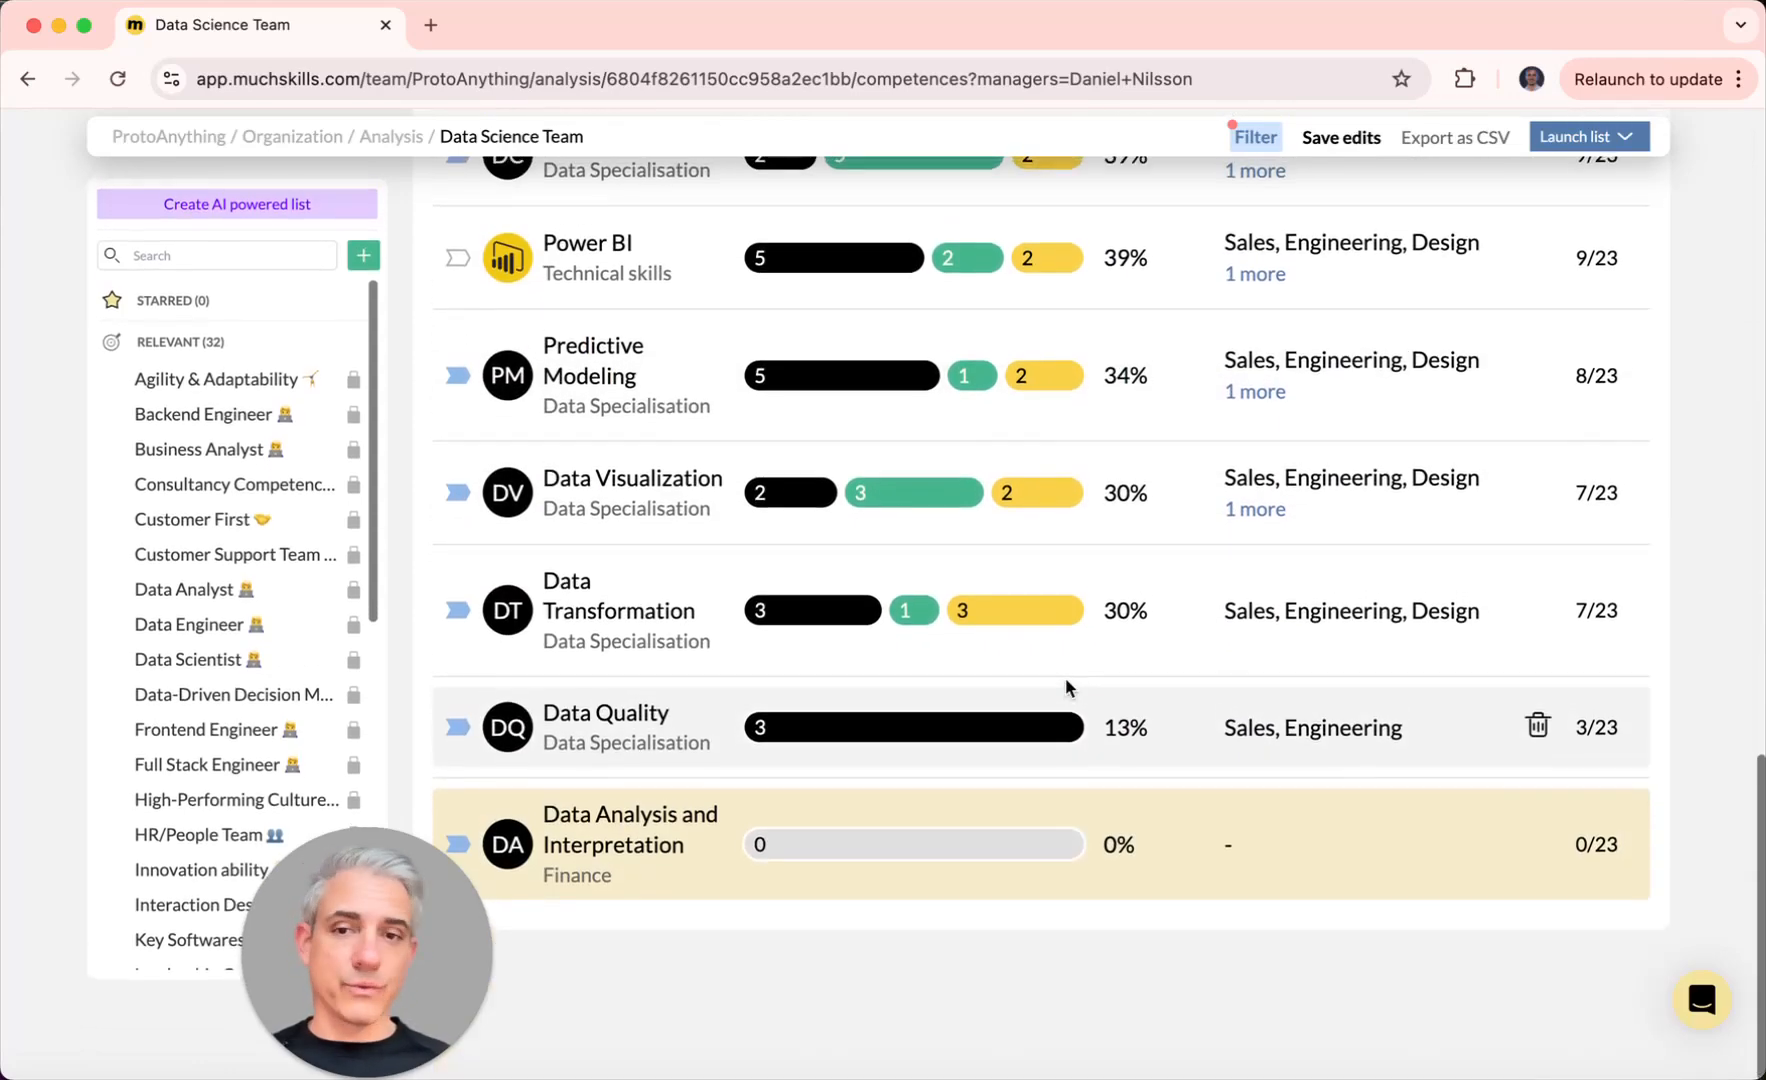
{"action": "scroll", "coordinate": [1065, 677], "scroll_direction": "up", "scroll_amount": 1}
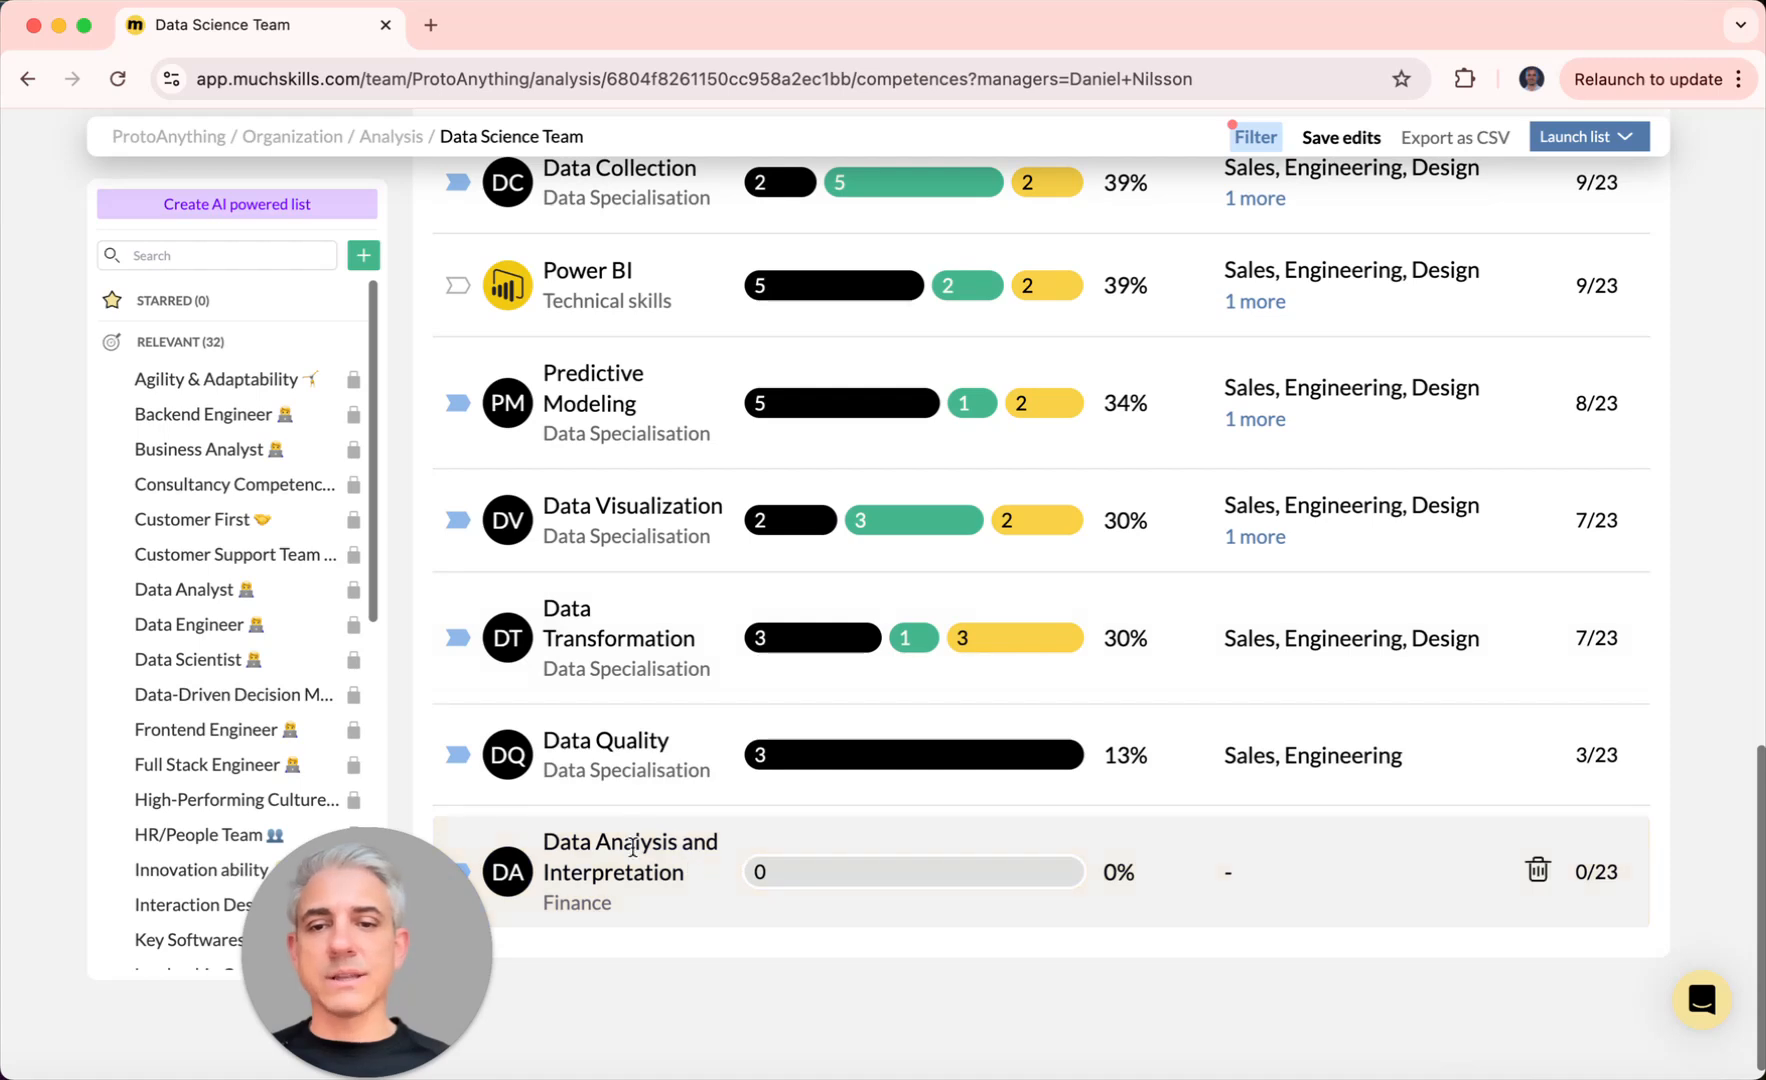
{"action": "scroll", "coordinate": [660, 913], "scroll_direction": "down", "scroll_amount": 1}
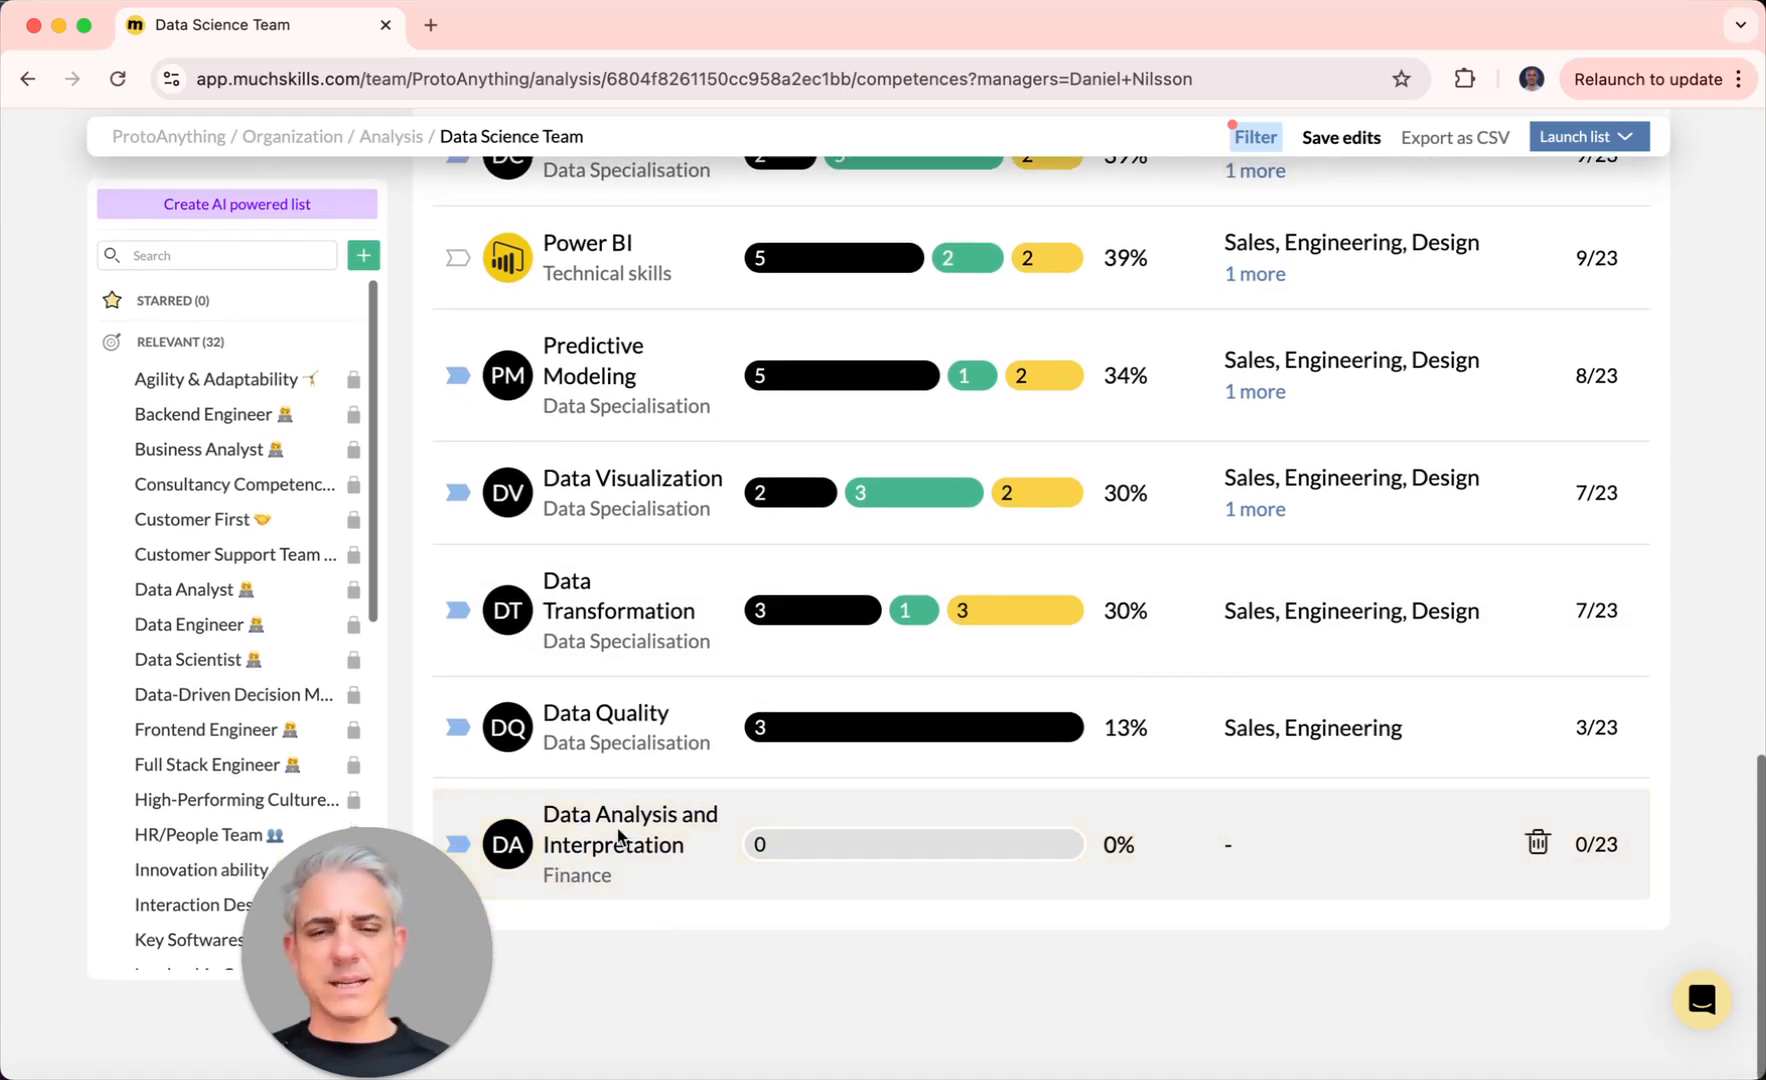
{"action": "left_click", "coordinate": [1538, 845]}
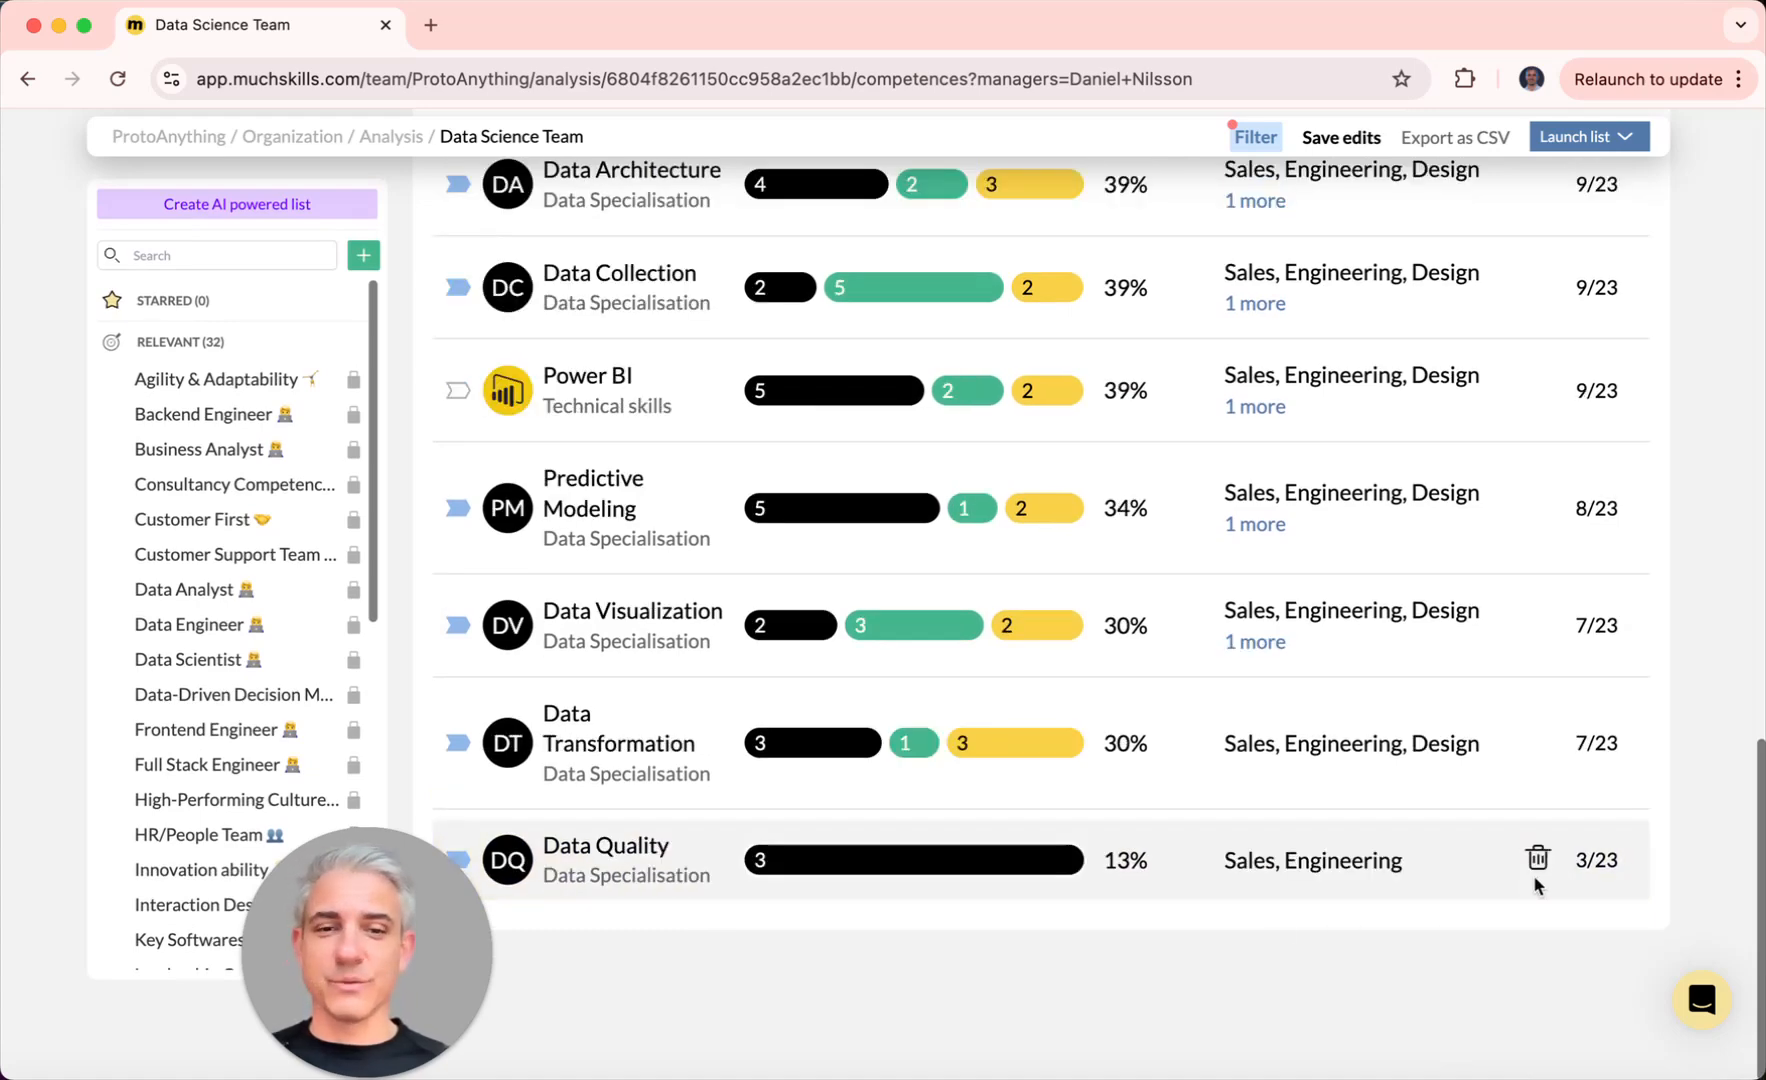
Step: Unmark Data Pipeline Design, Data Modeling, Data Mining, Data Analysis, Data Security and Data Architecture as priority skills in the Data Science Team list
{"action": "scroll", "coordinate": [820, 682], "scroll_direction": "up", "scroll_amount": 10}
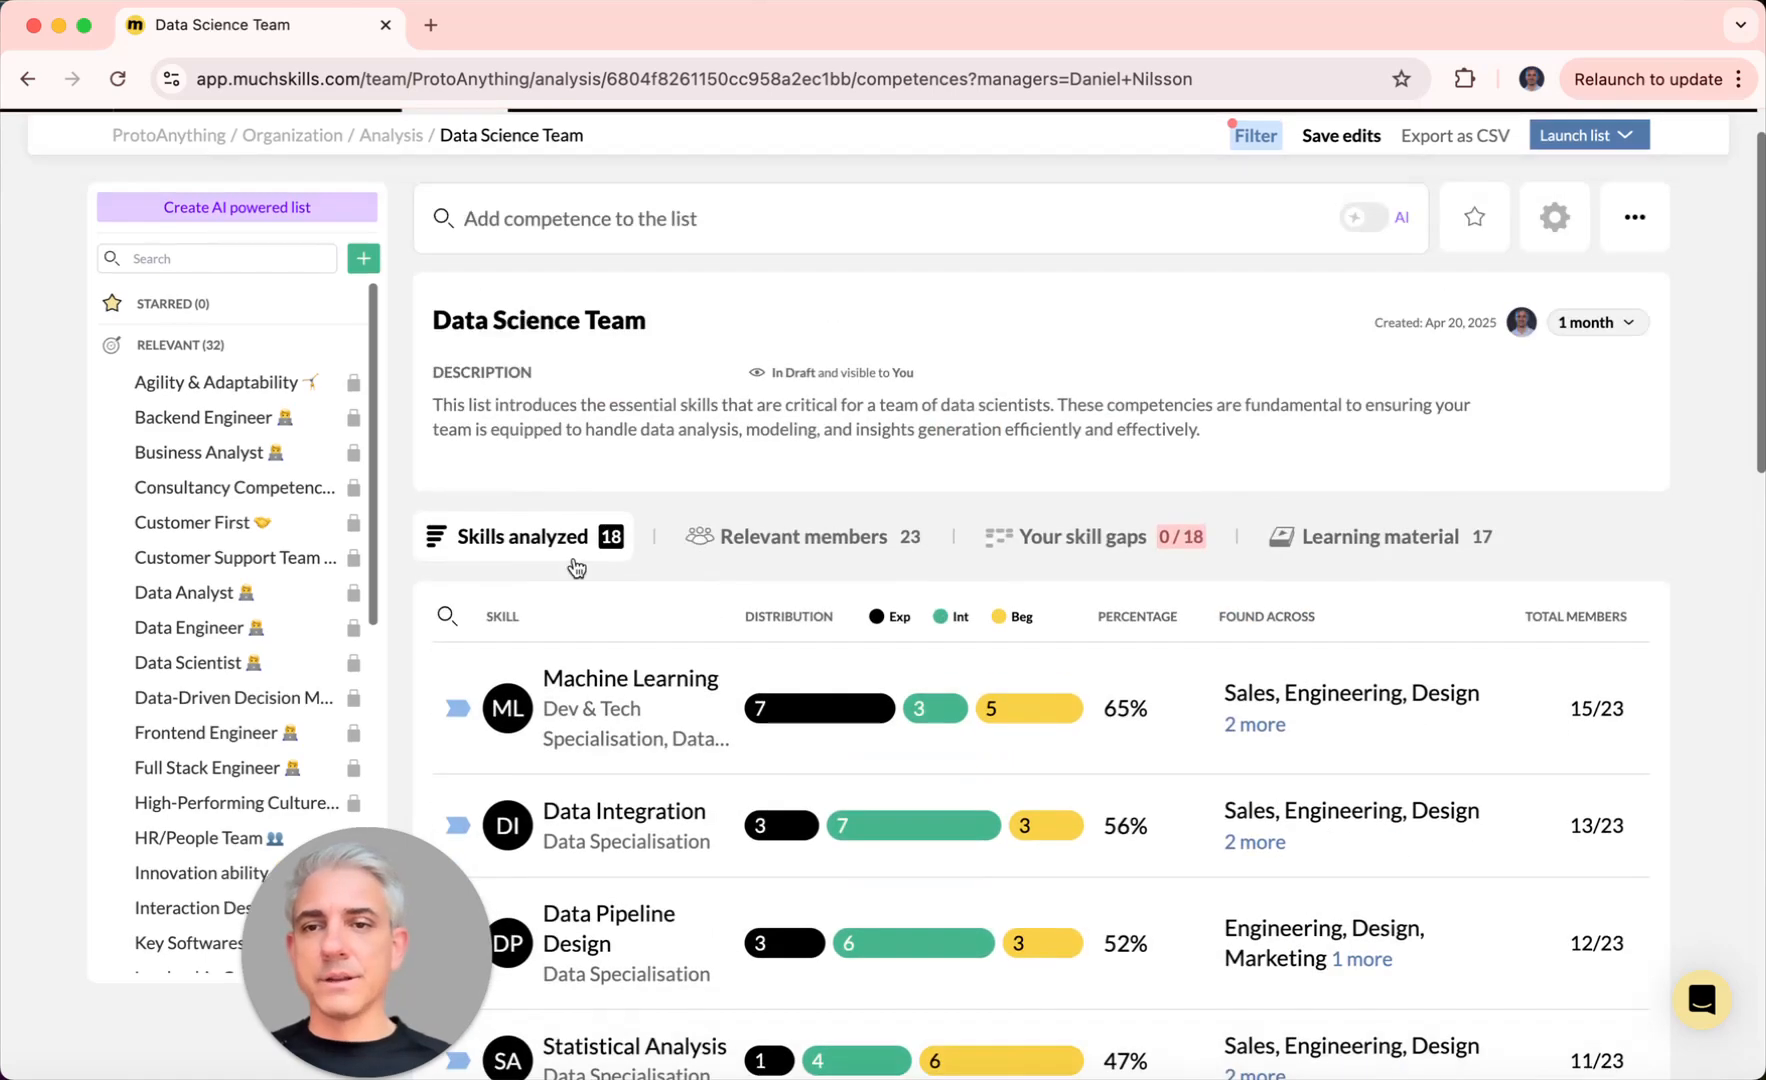
{"action": "scroll", "coordinate": [470, 715], "scroll_direction": "down", "scroll_amount": 4}
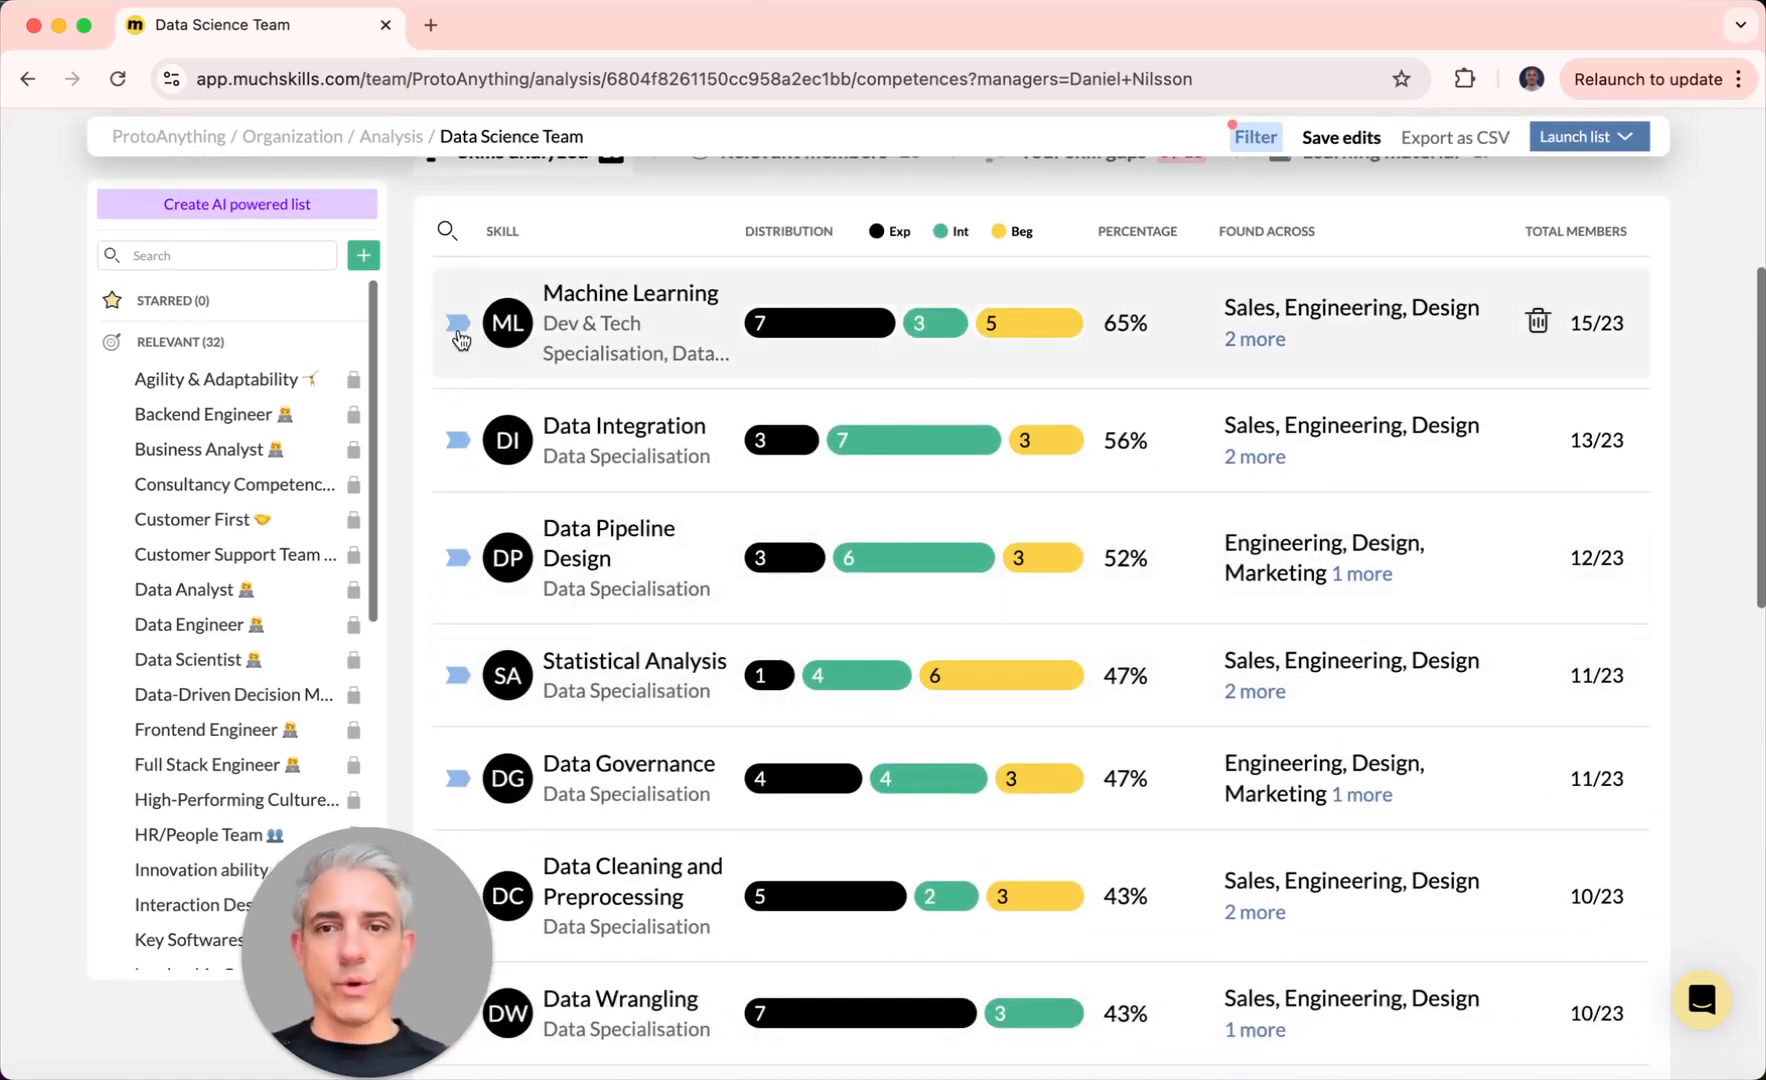
{"action": "left_click", "coordinate": [457, 562]}
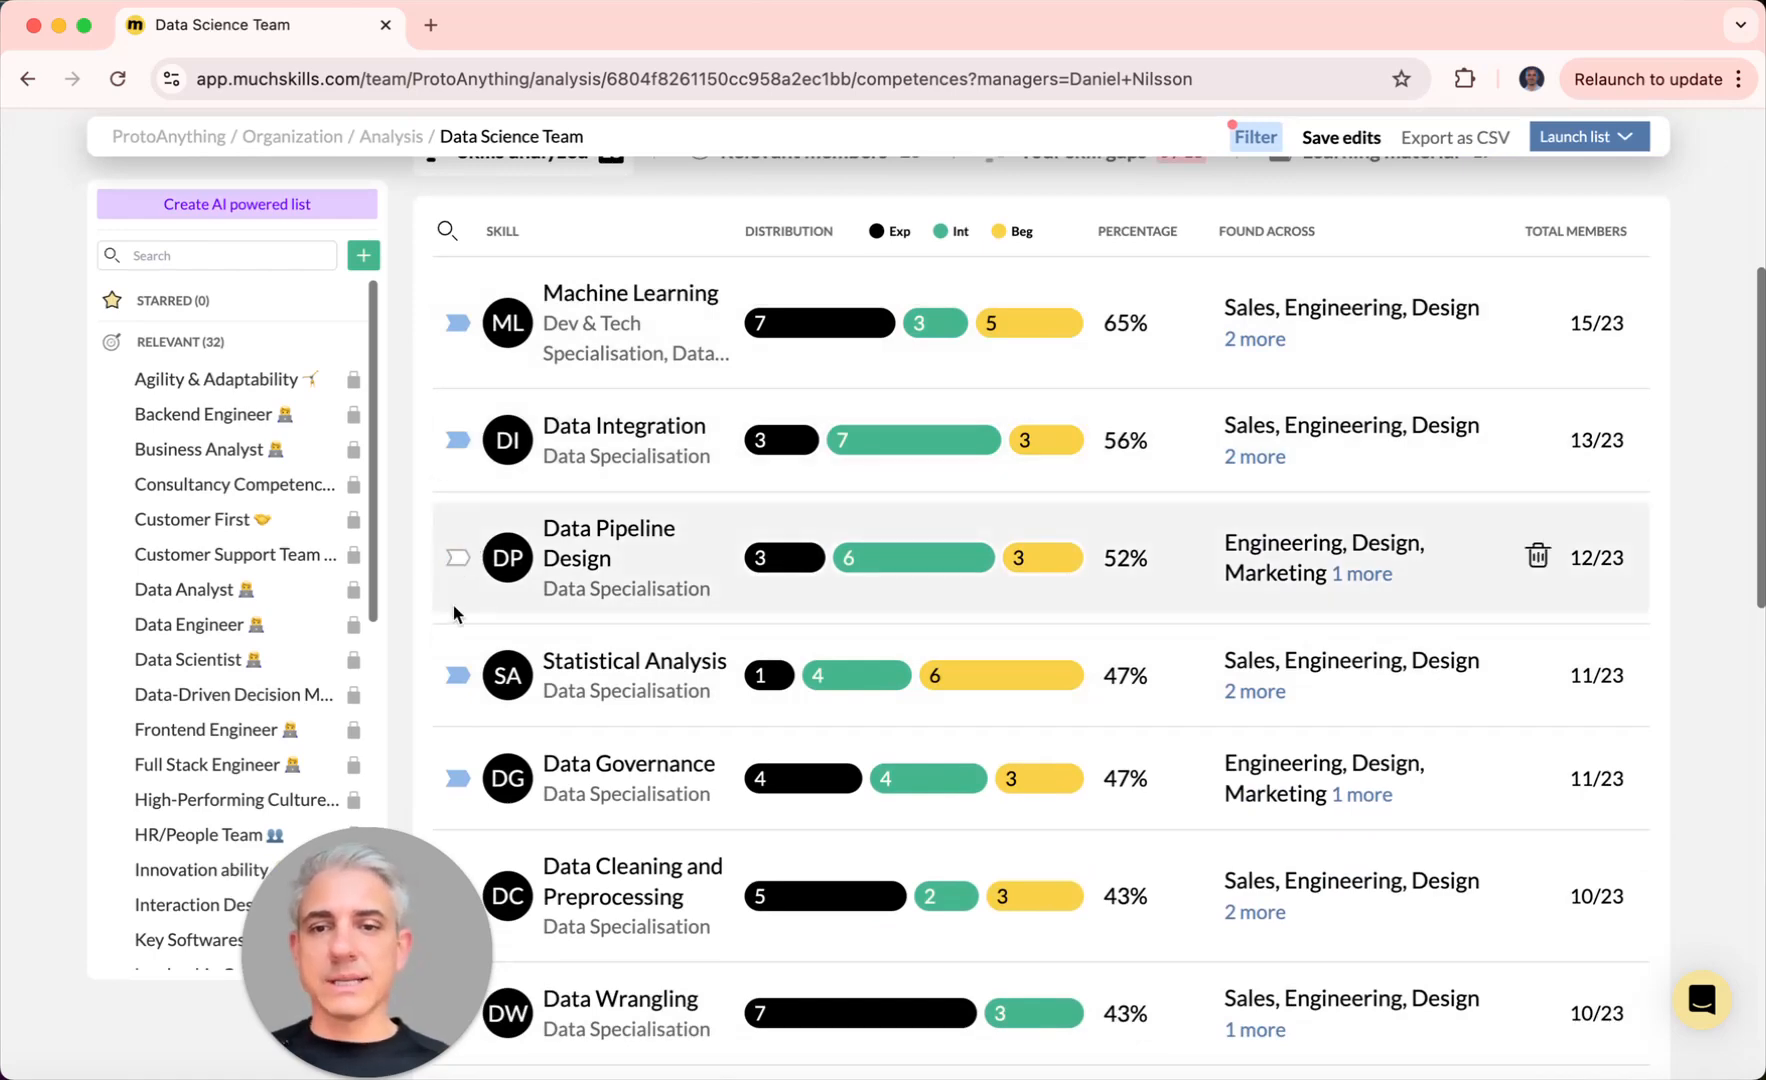
{"action": "scroll", "coordinate": [466, 688], "scroll_direction": "down", "scroll_amount": 4}
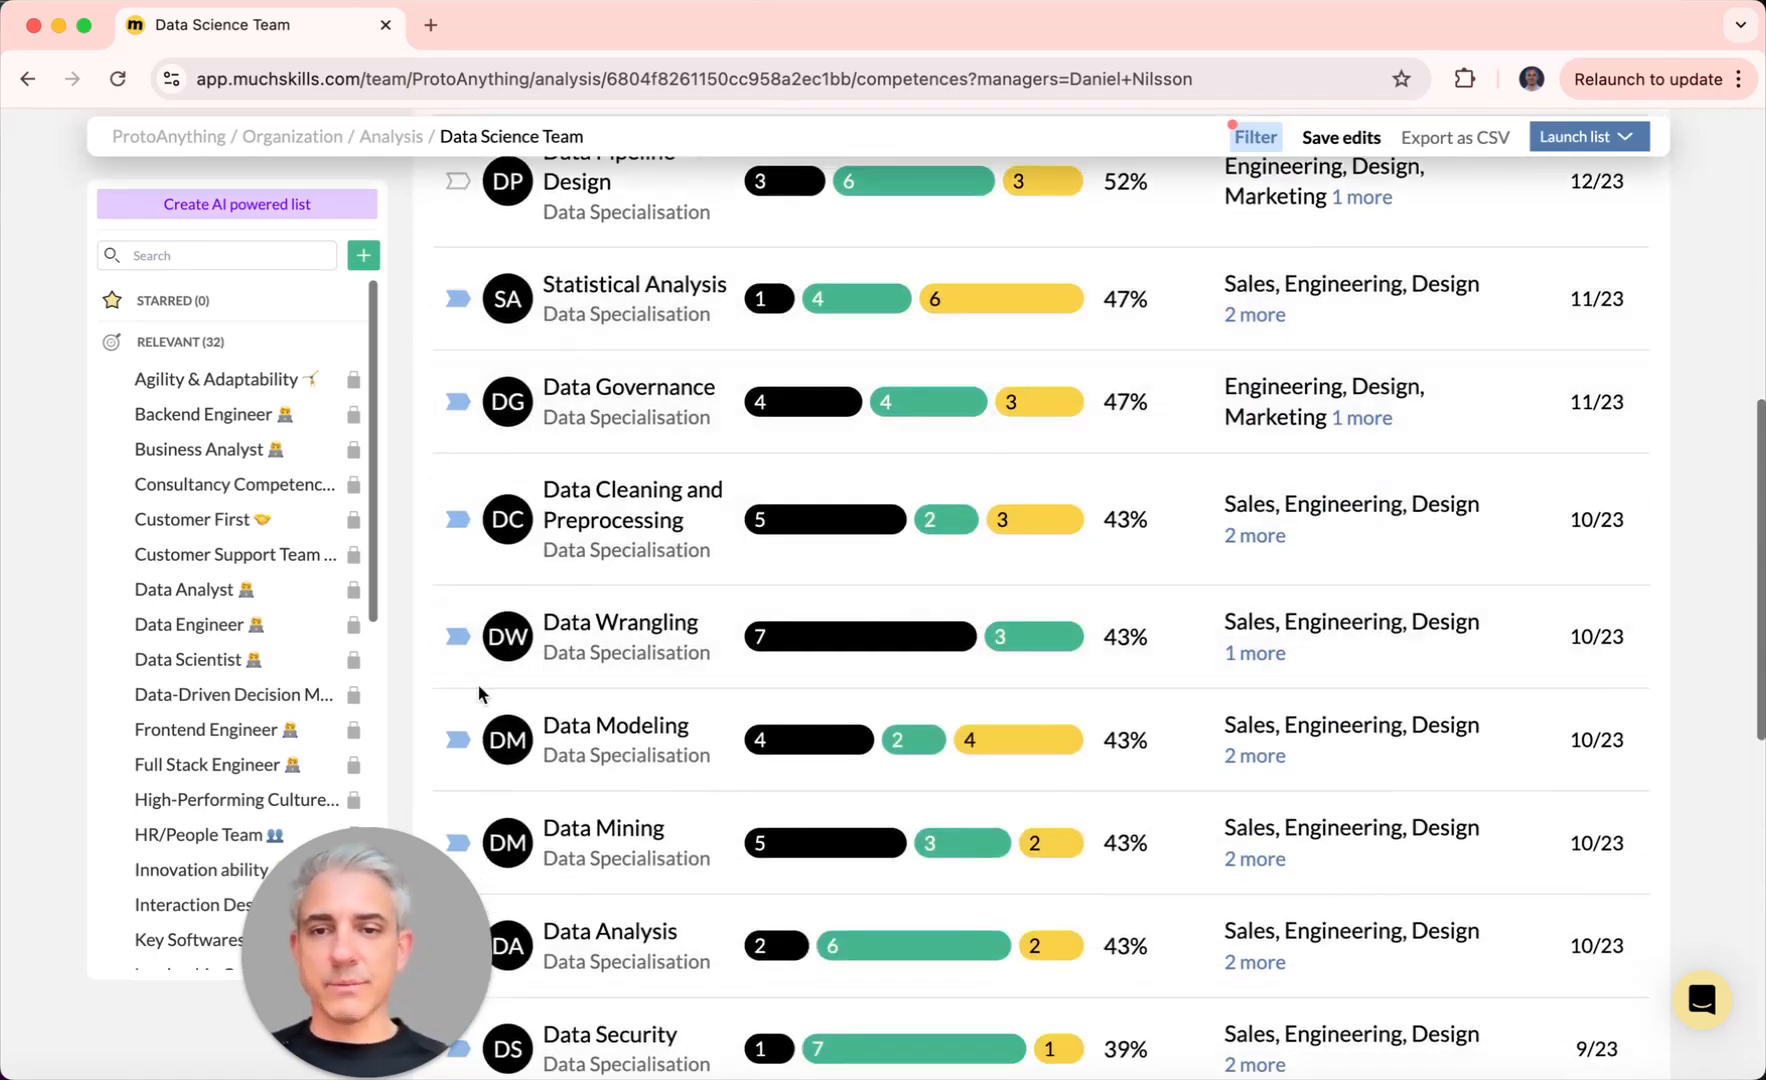
{"action": "scroll", "coordinate": [477, 684], "scroll_direction": "down", "scroll_amount": 2}
{"action": "left_click", "coordinate": [457, 520]}
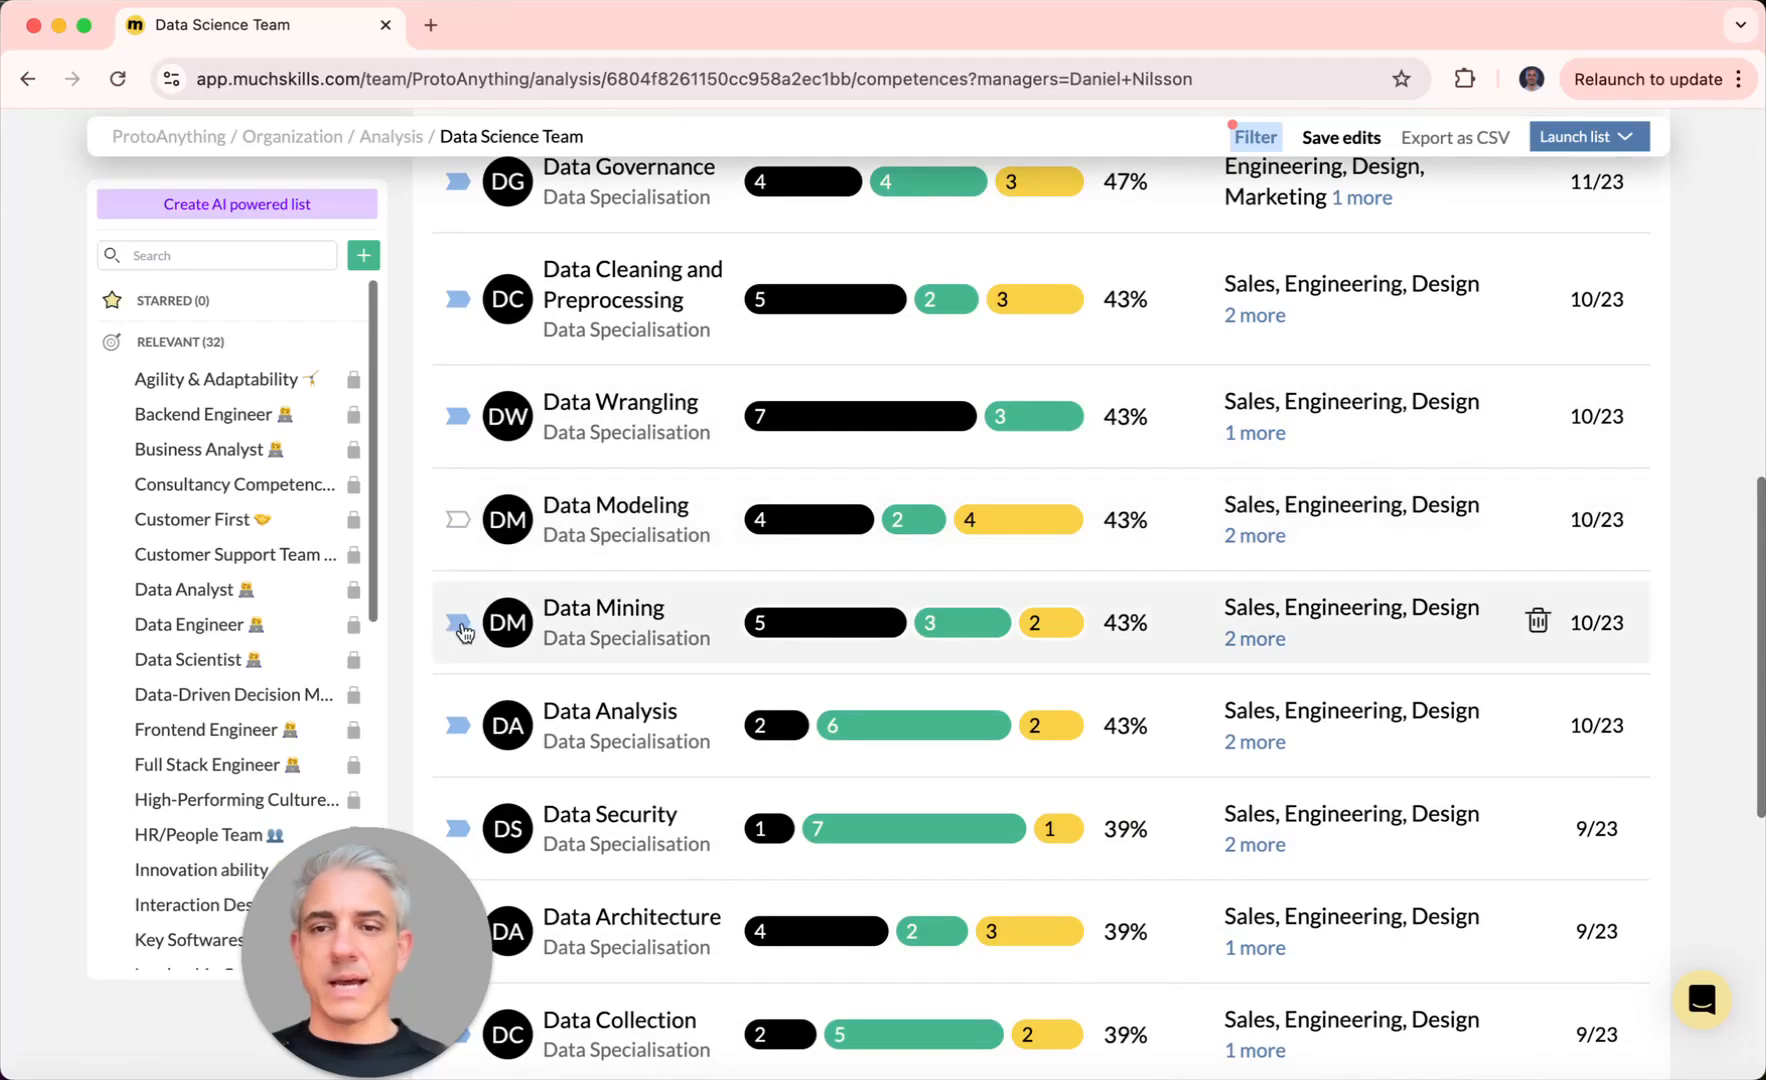
{"action": "left_click", "coordinate": [459, 625]}
{"action": "scroll", "coordinate": [462, 630], "scroll_direction": "down", "scroll_amount": 2}
{"action": "left_click", "coordinate": [459, 483]}
{"action": "left_click", "coordinate": [459, 586]}
{"action": "left_click", "coordinate": [459, 692]}
Step: Examine the relevant members of the Data Science Team list, comparing their prioritized and remaining skills
{"action": "scroll", "coordinate": [639, 666], "scroll_direction": "up", "scroll_amount": 10}
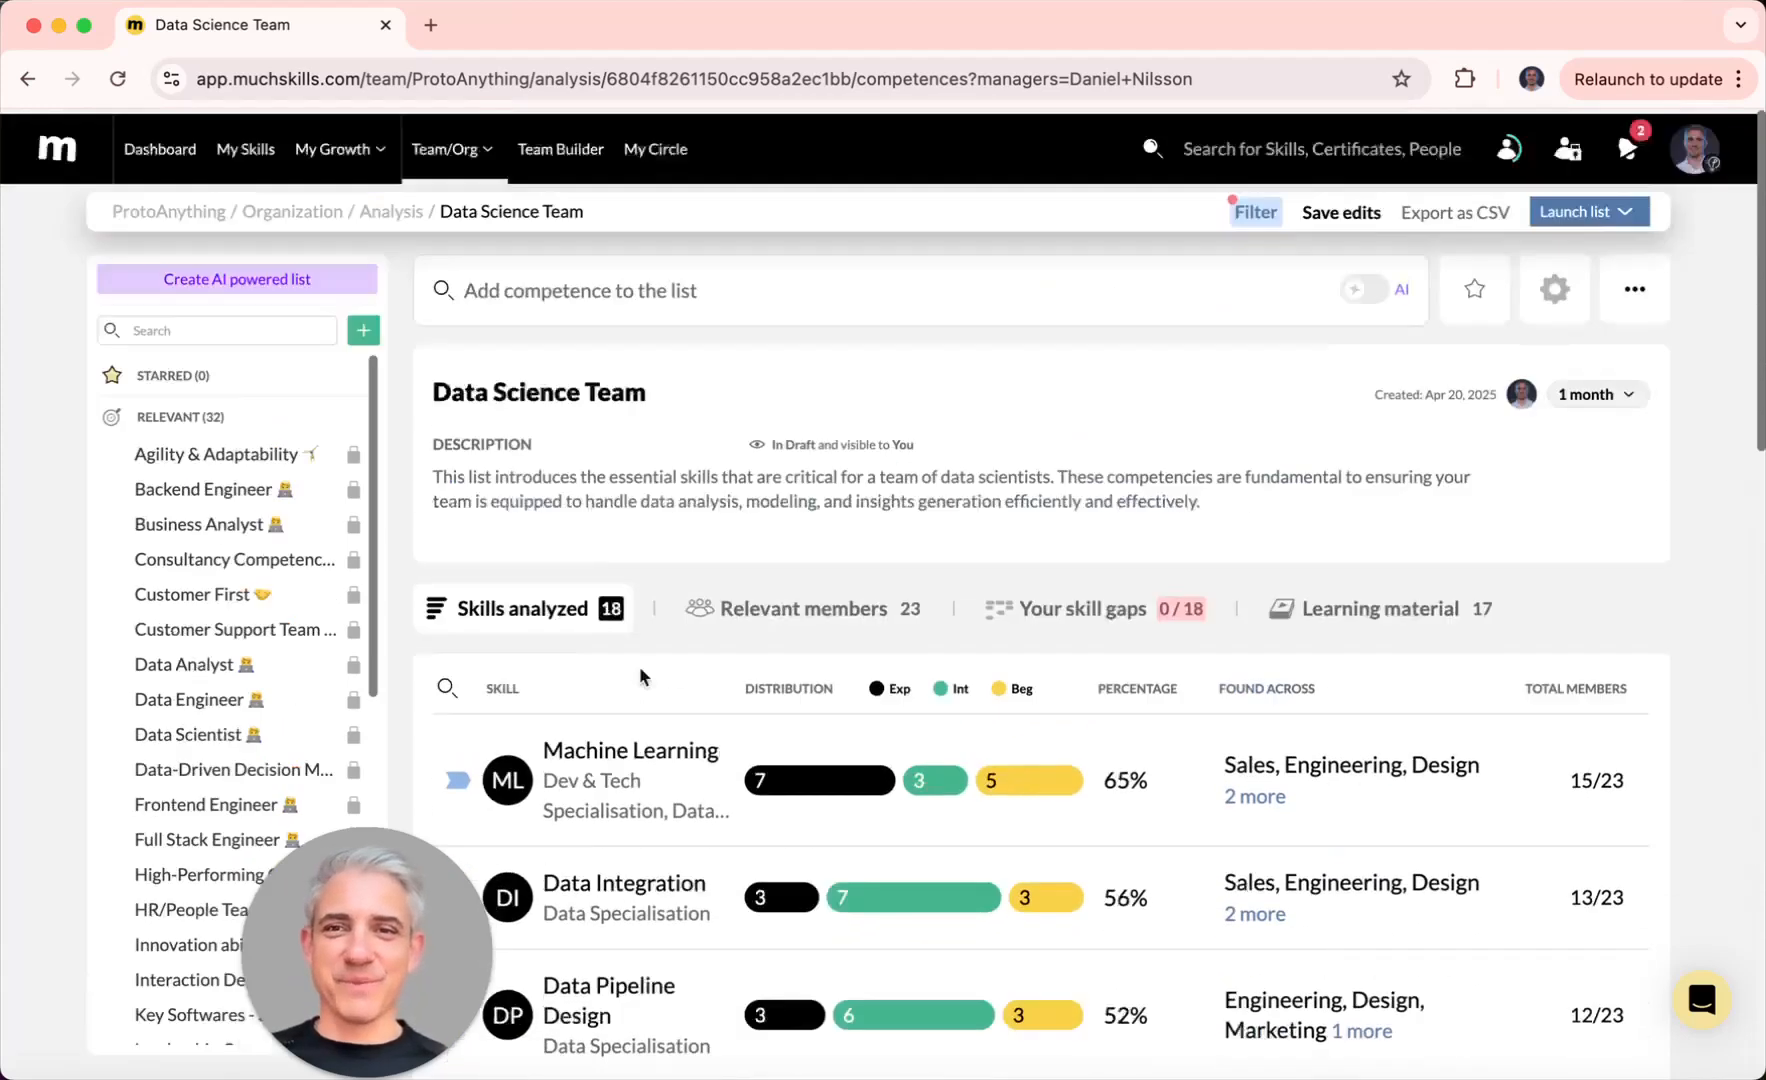
{"action": "left_click", "coordinate": [818, 605]}
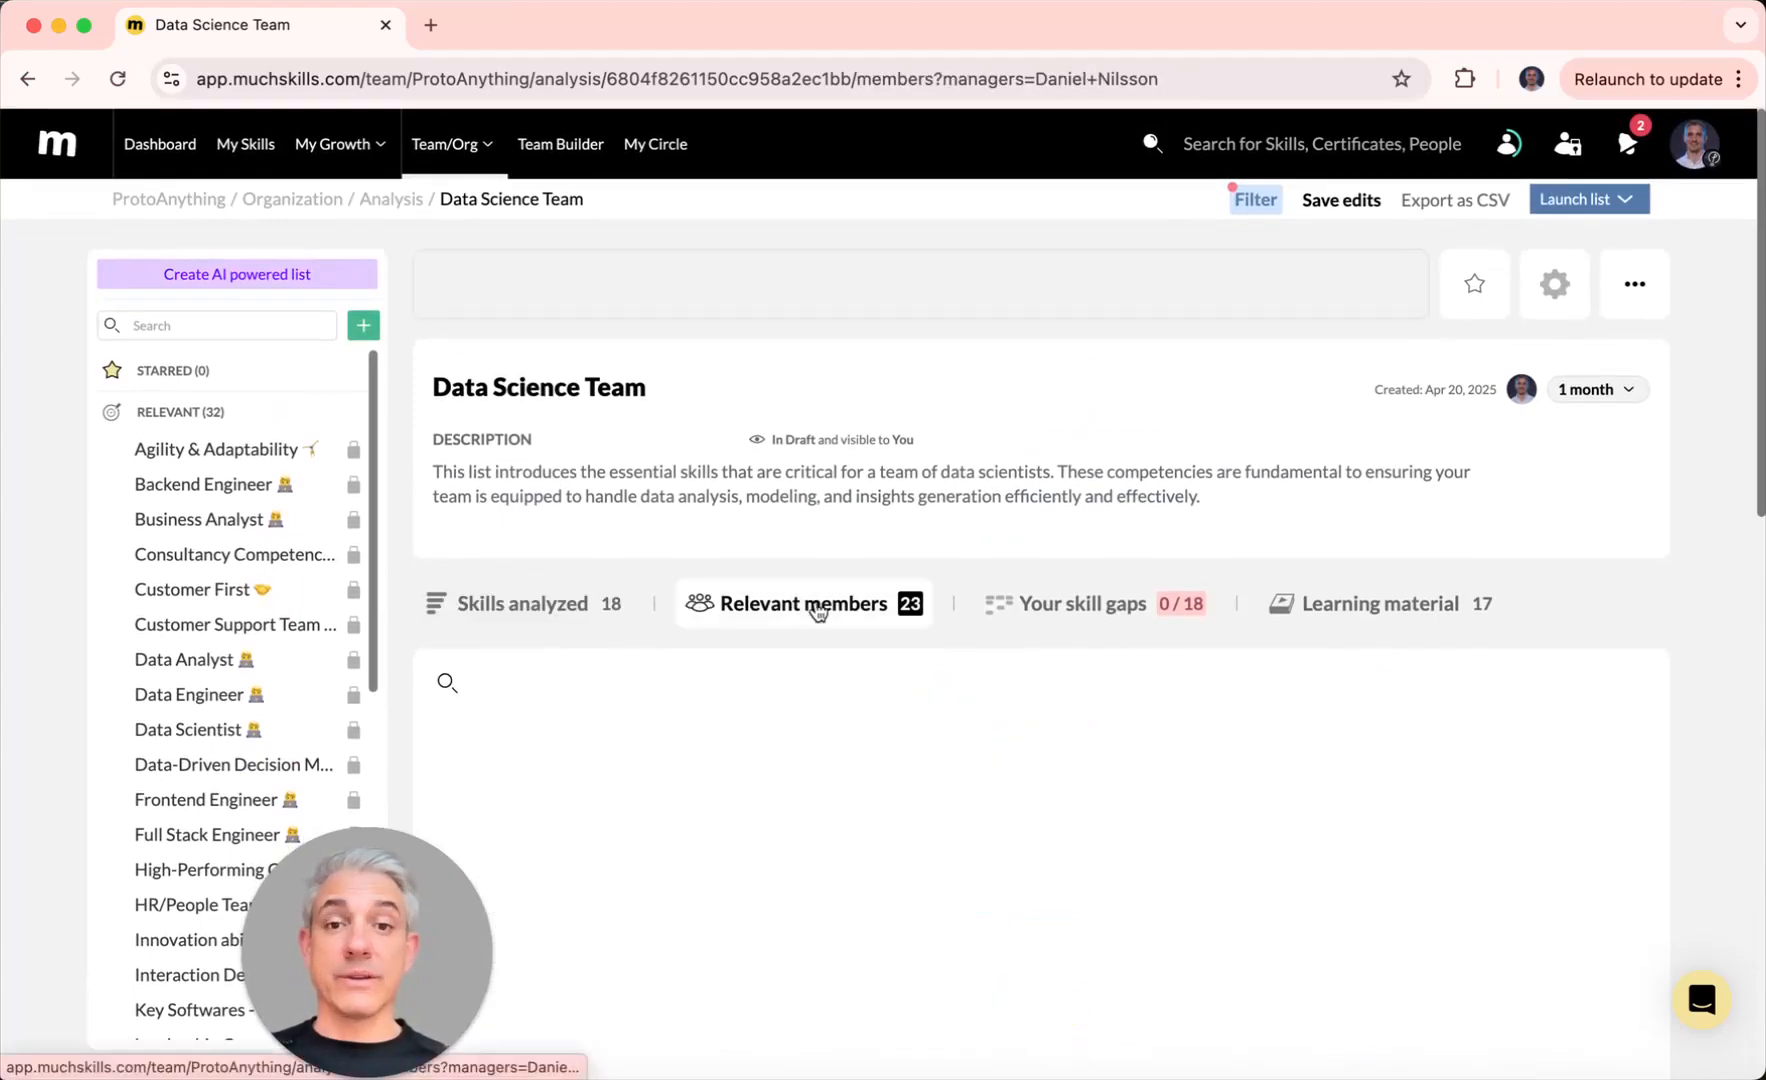
{"action": "scroll", "coordinate": [1031, 548], "scroll_direction": "down", "scroll_amount": 3}
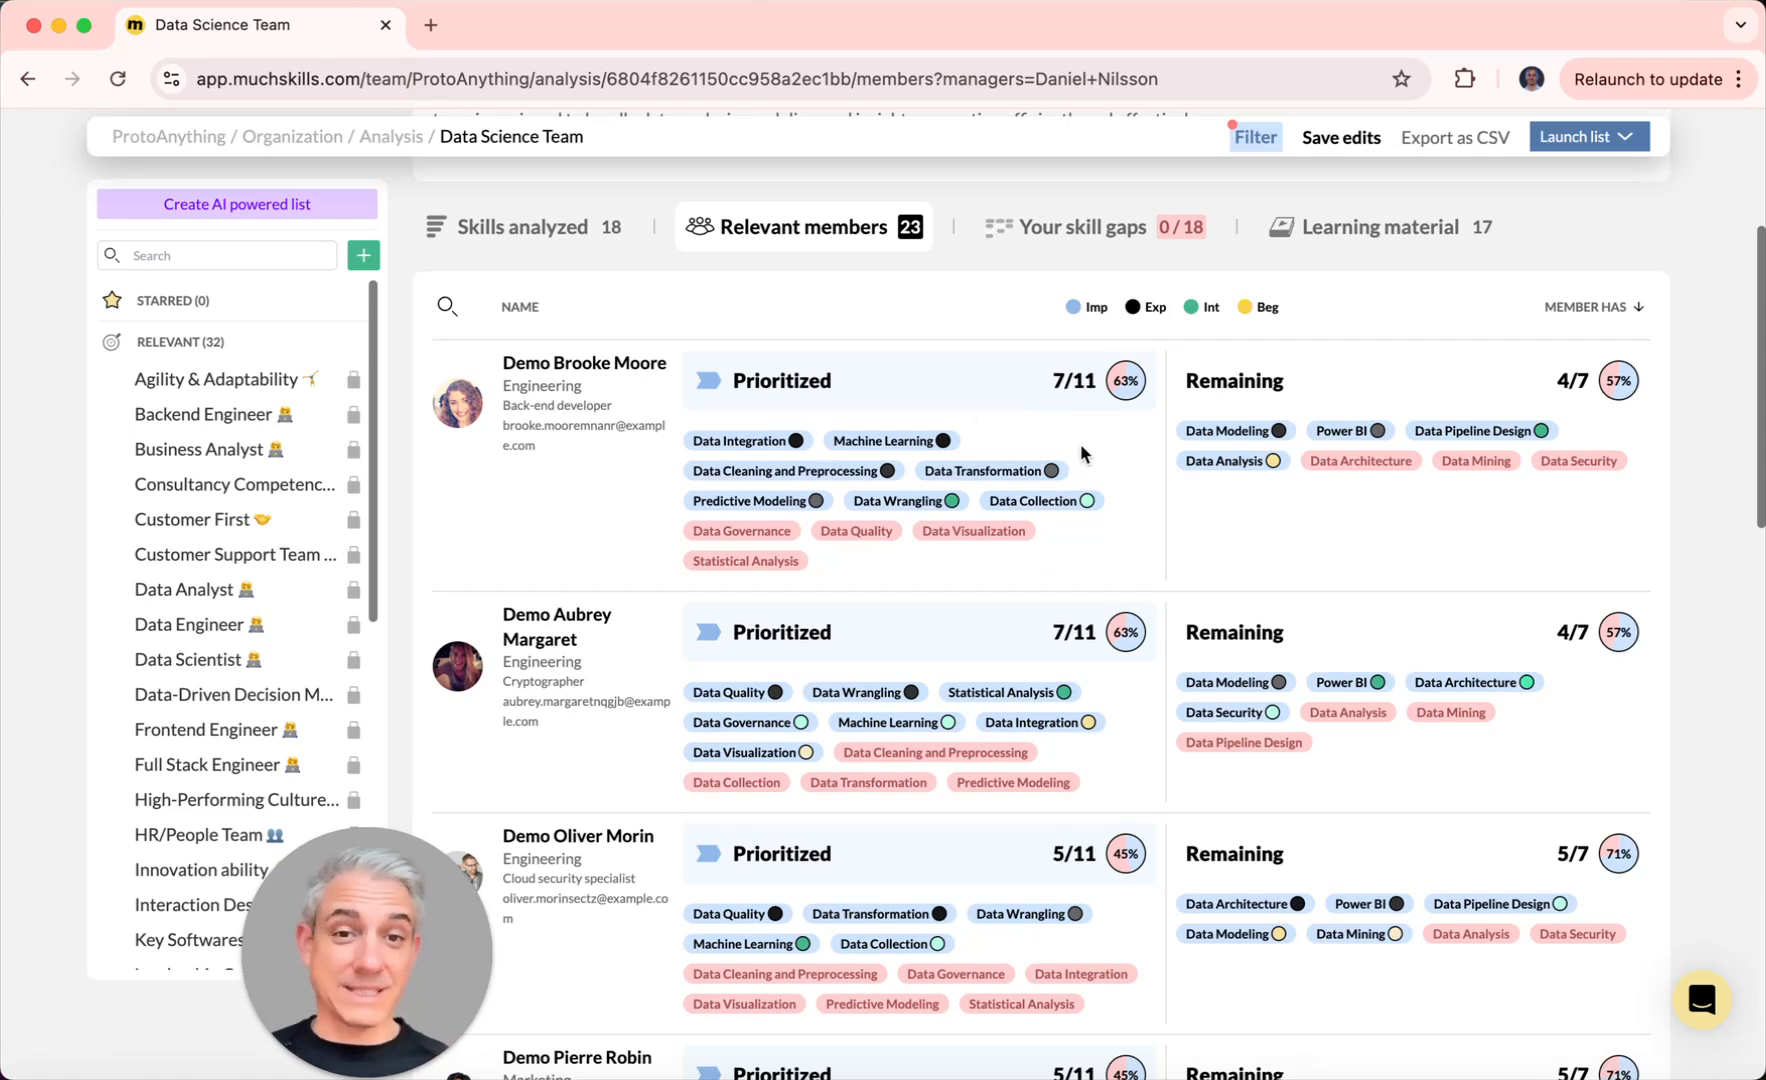
{"action": "scroll", "coordinate": [1081, 447], "scroll_direction": "down", "scroll_amount": 1}
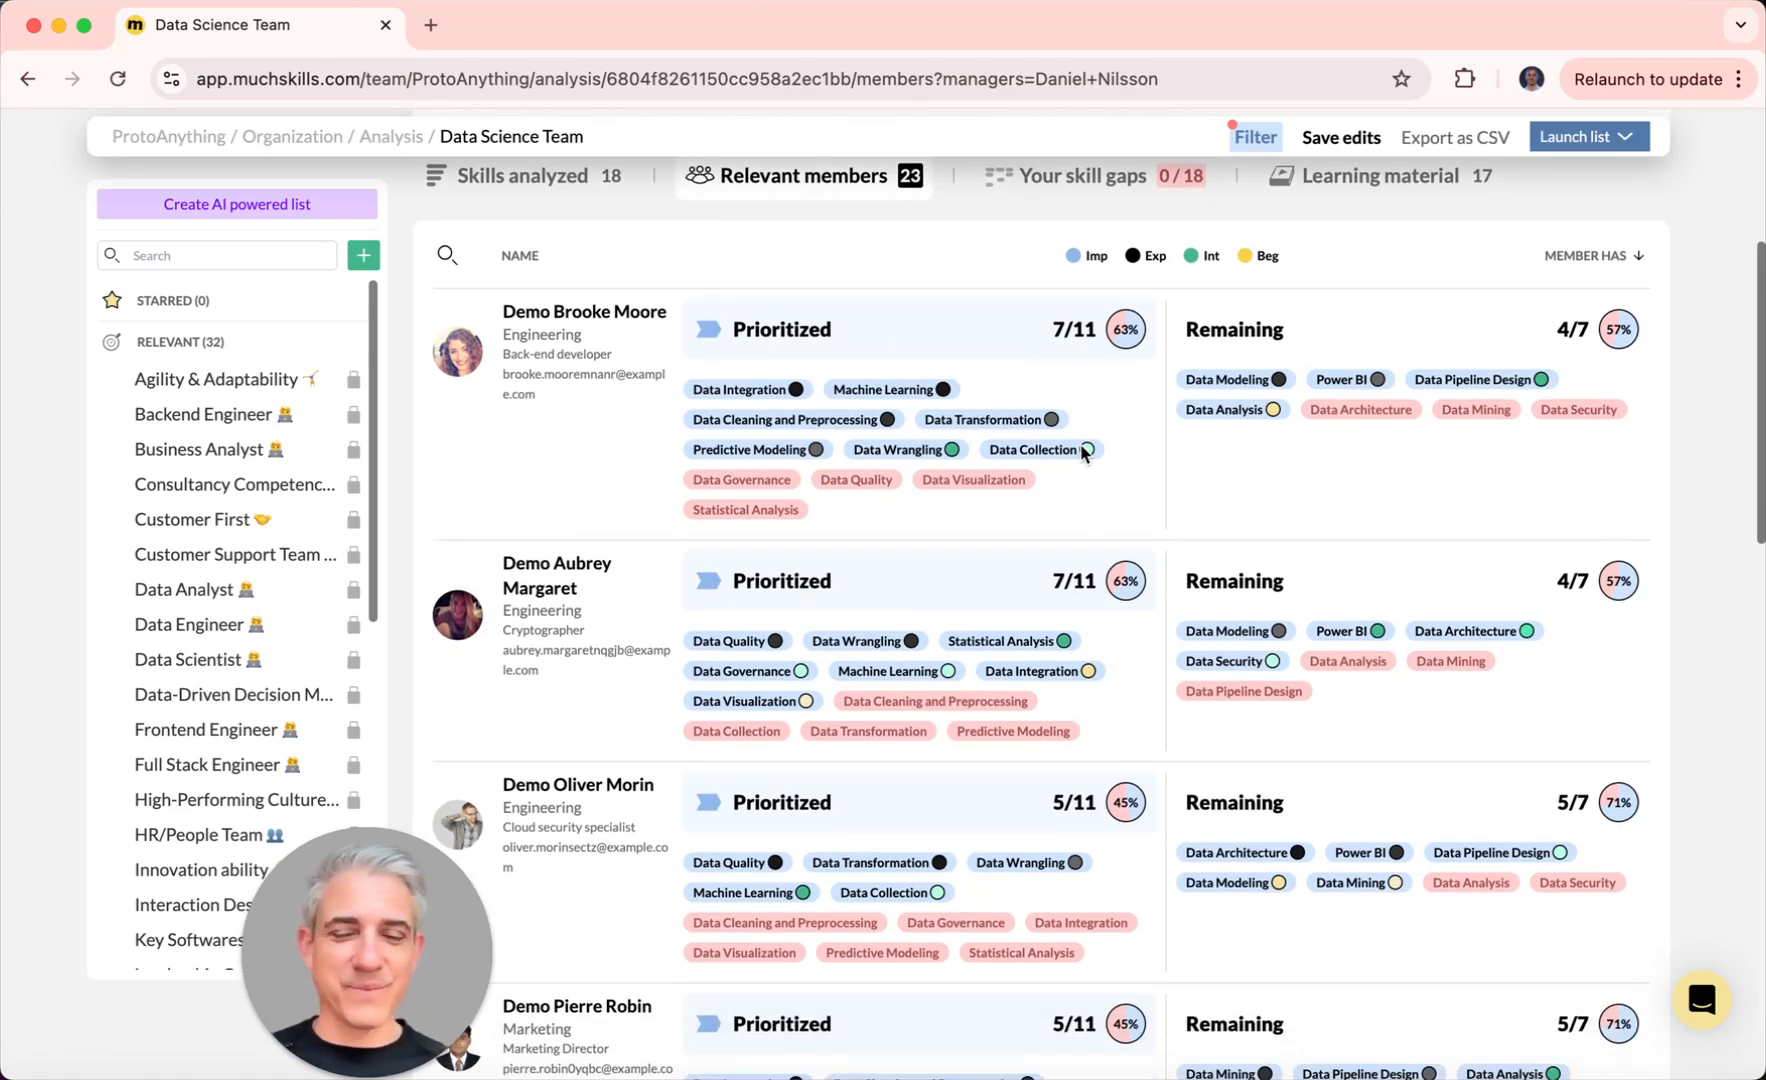
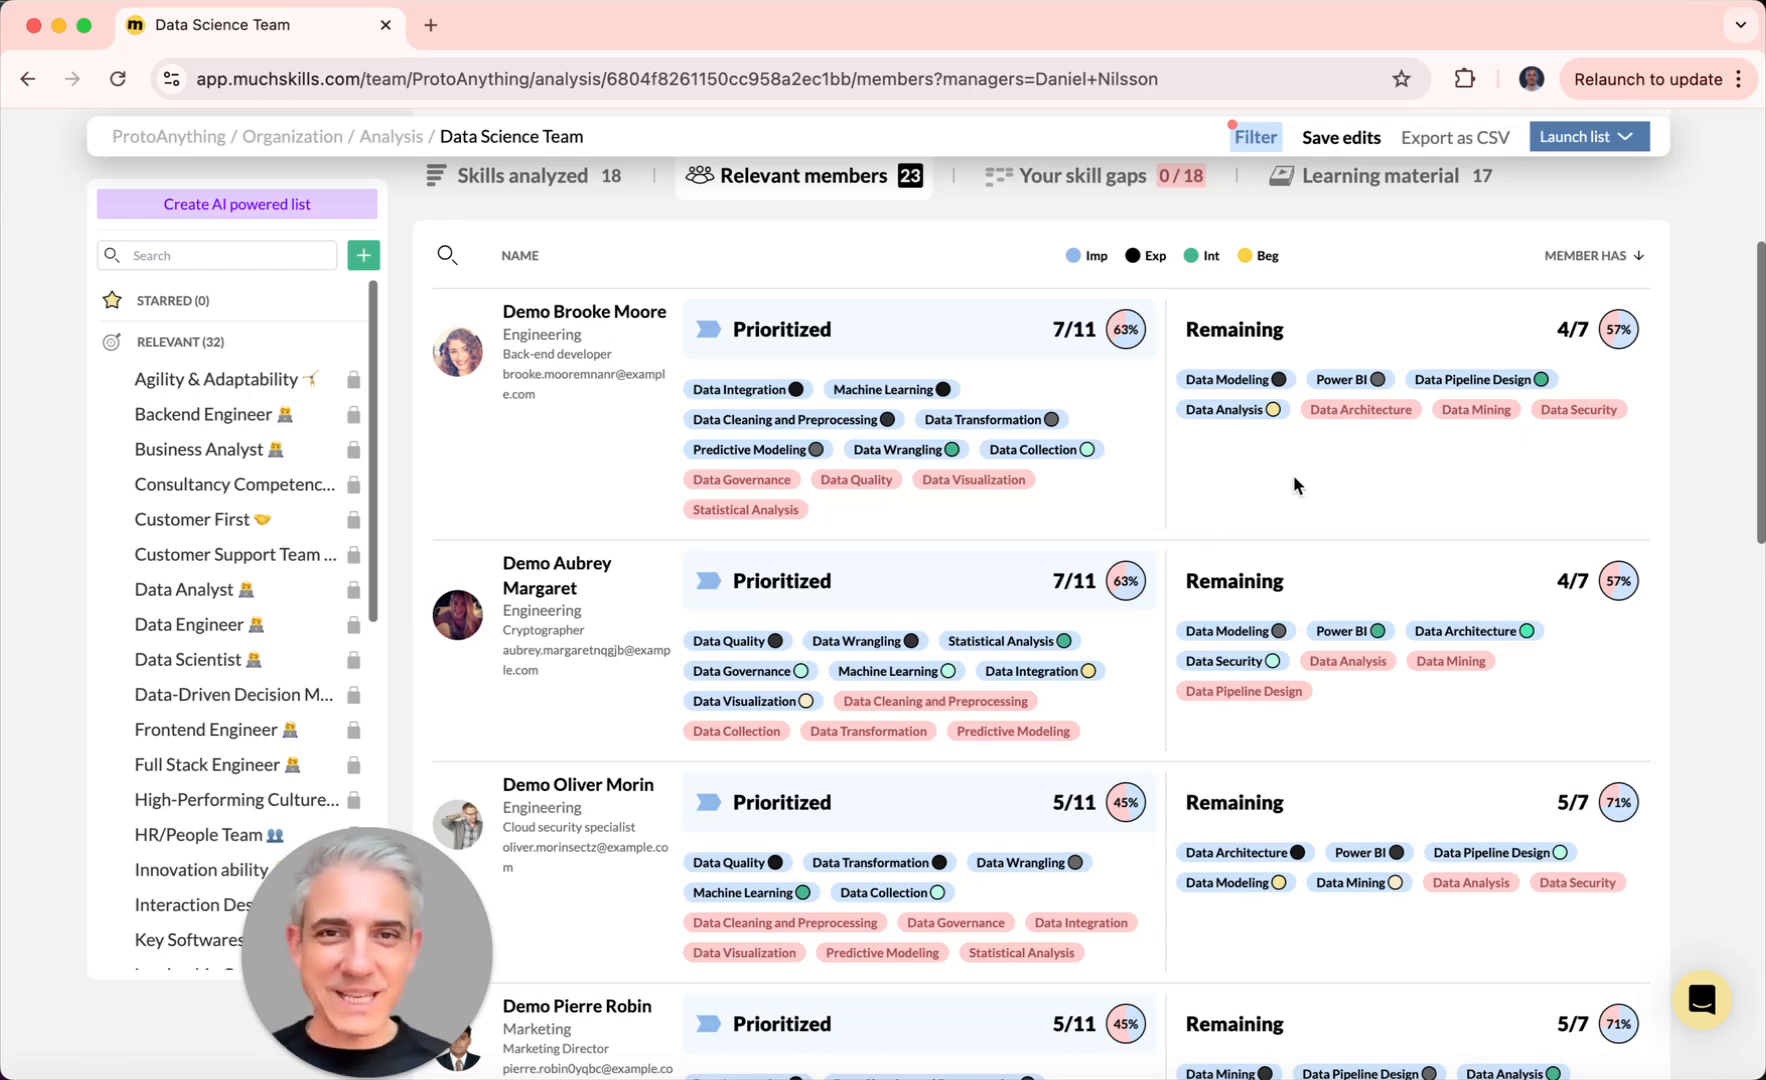
{"action": "scroll", "coordinate": [1218, 505], "scroll_direction": "down", "scroll_amount": 3}
{"action": "scroll", "coordinate": [1217, 500], "scroll_direction": "down", "scroll_amount": 3}
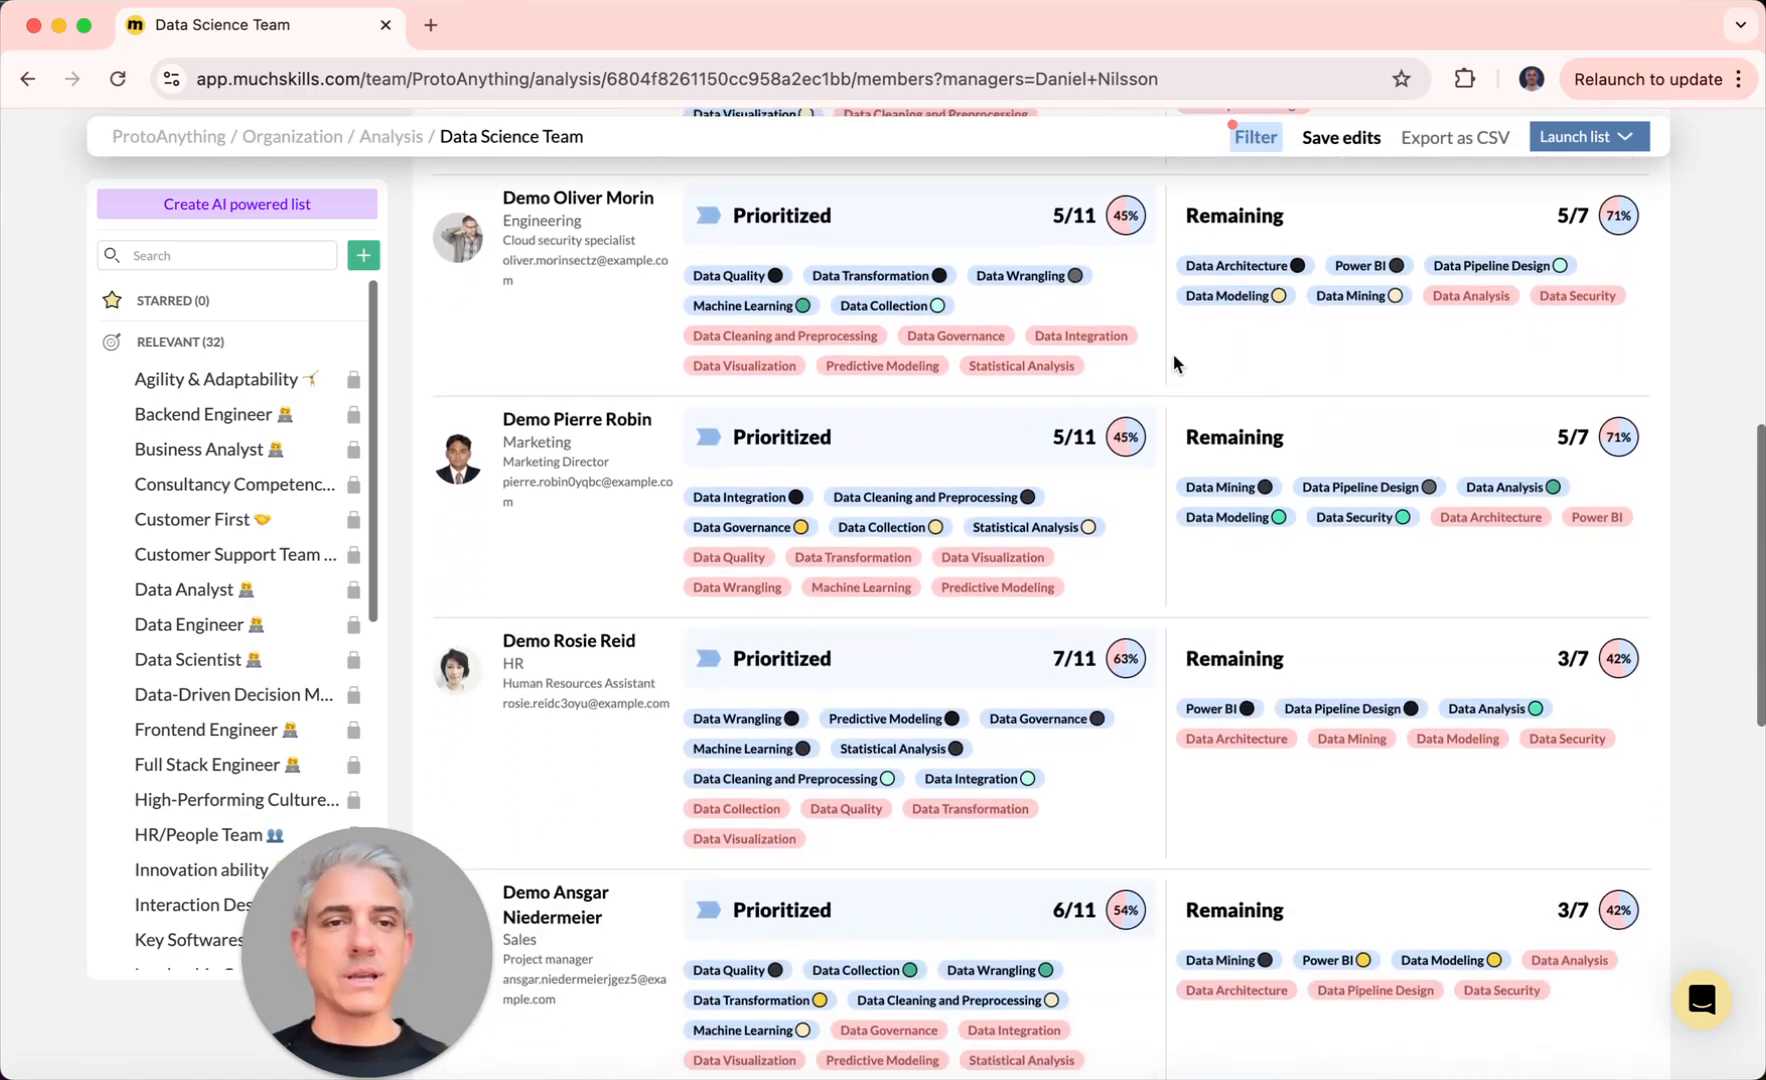
{"action": "scroll", "coordinate": [1358, 386], "scroll_direction": "down", "scroll_amount": 8}
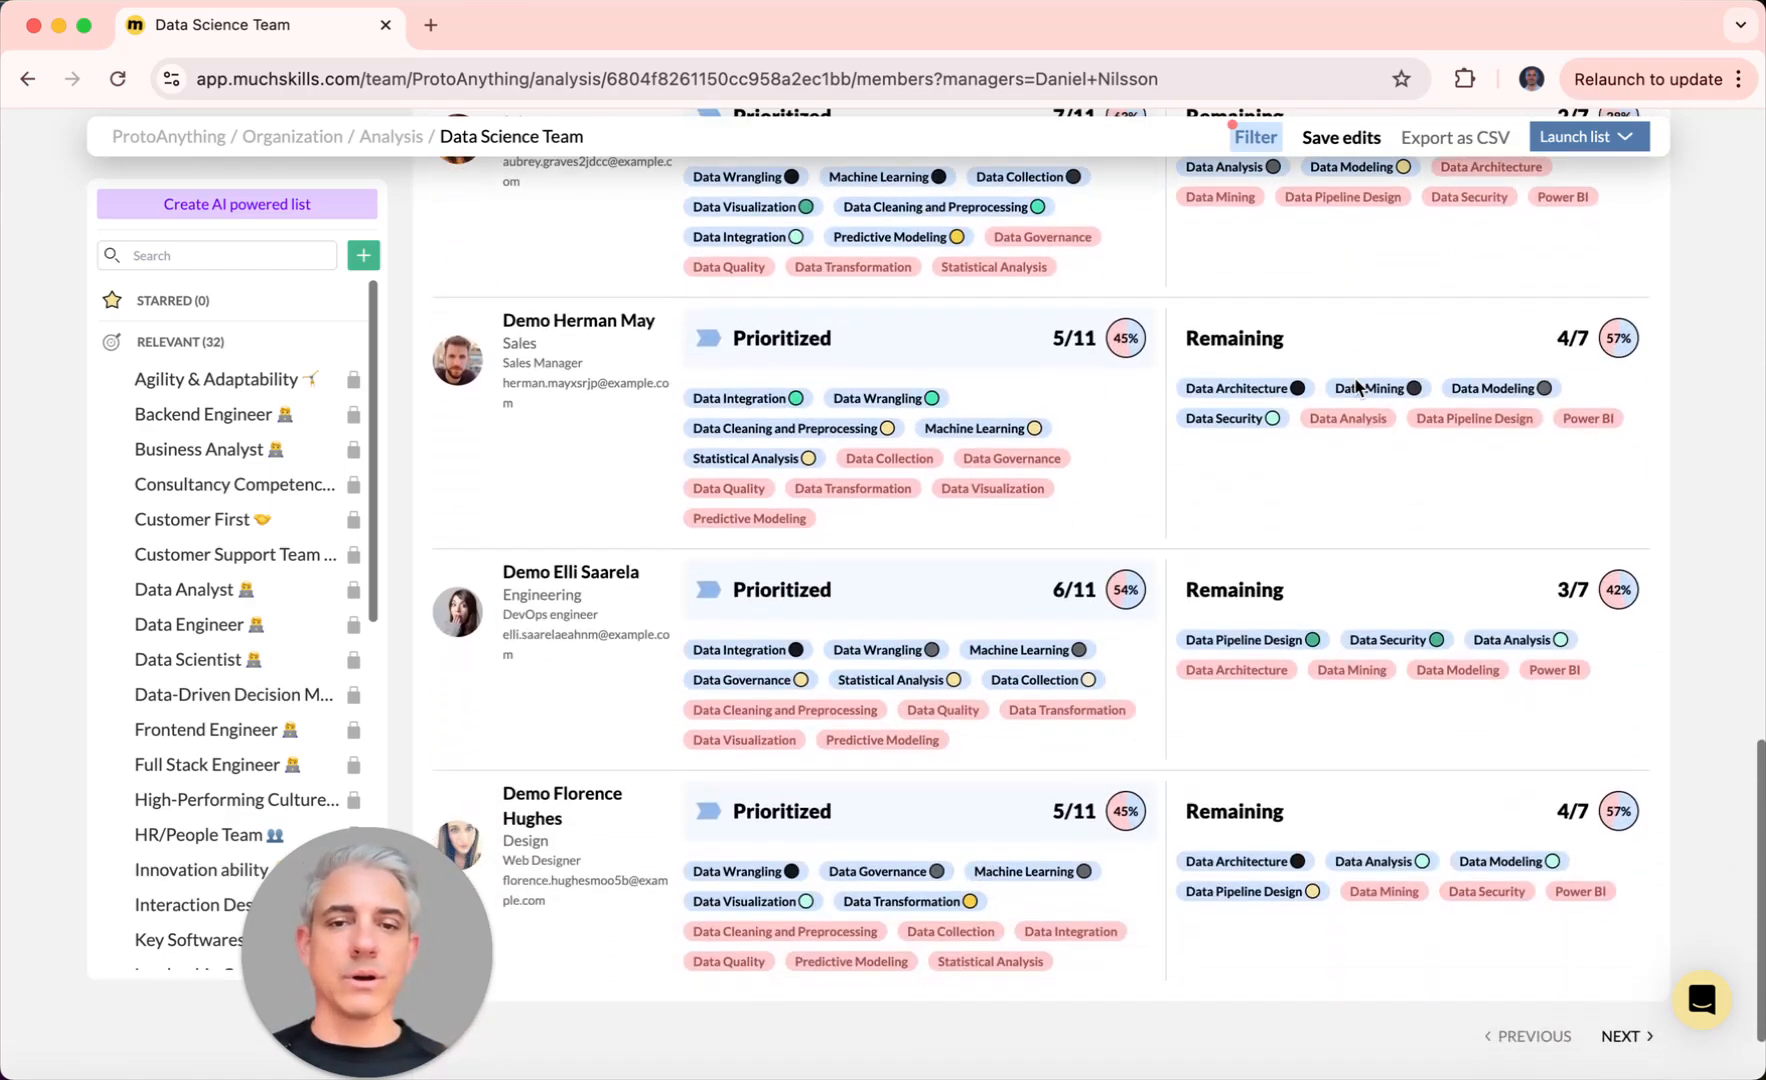
{"action": "scroll", "coordinate": [1300, 340], "scroll_direction": "up", "scroll_amount": 15}
Step: Return to the analyzed skills and check which ones are marked as priorities and how expertise is distributed
{"action": "left_click", "coordinate": [550, 606]}
{"action": "scroll", "coordinate": [891, 763], "scroll_direction": "down", "scroll_amount": 1}
{"action": "scroll", "coordinate": [891, 763], "scroll_direction": "down", "scroll_amount": 15}
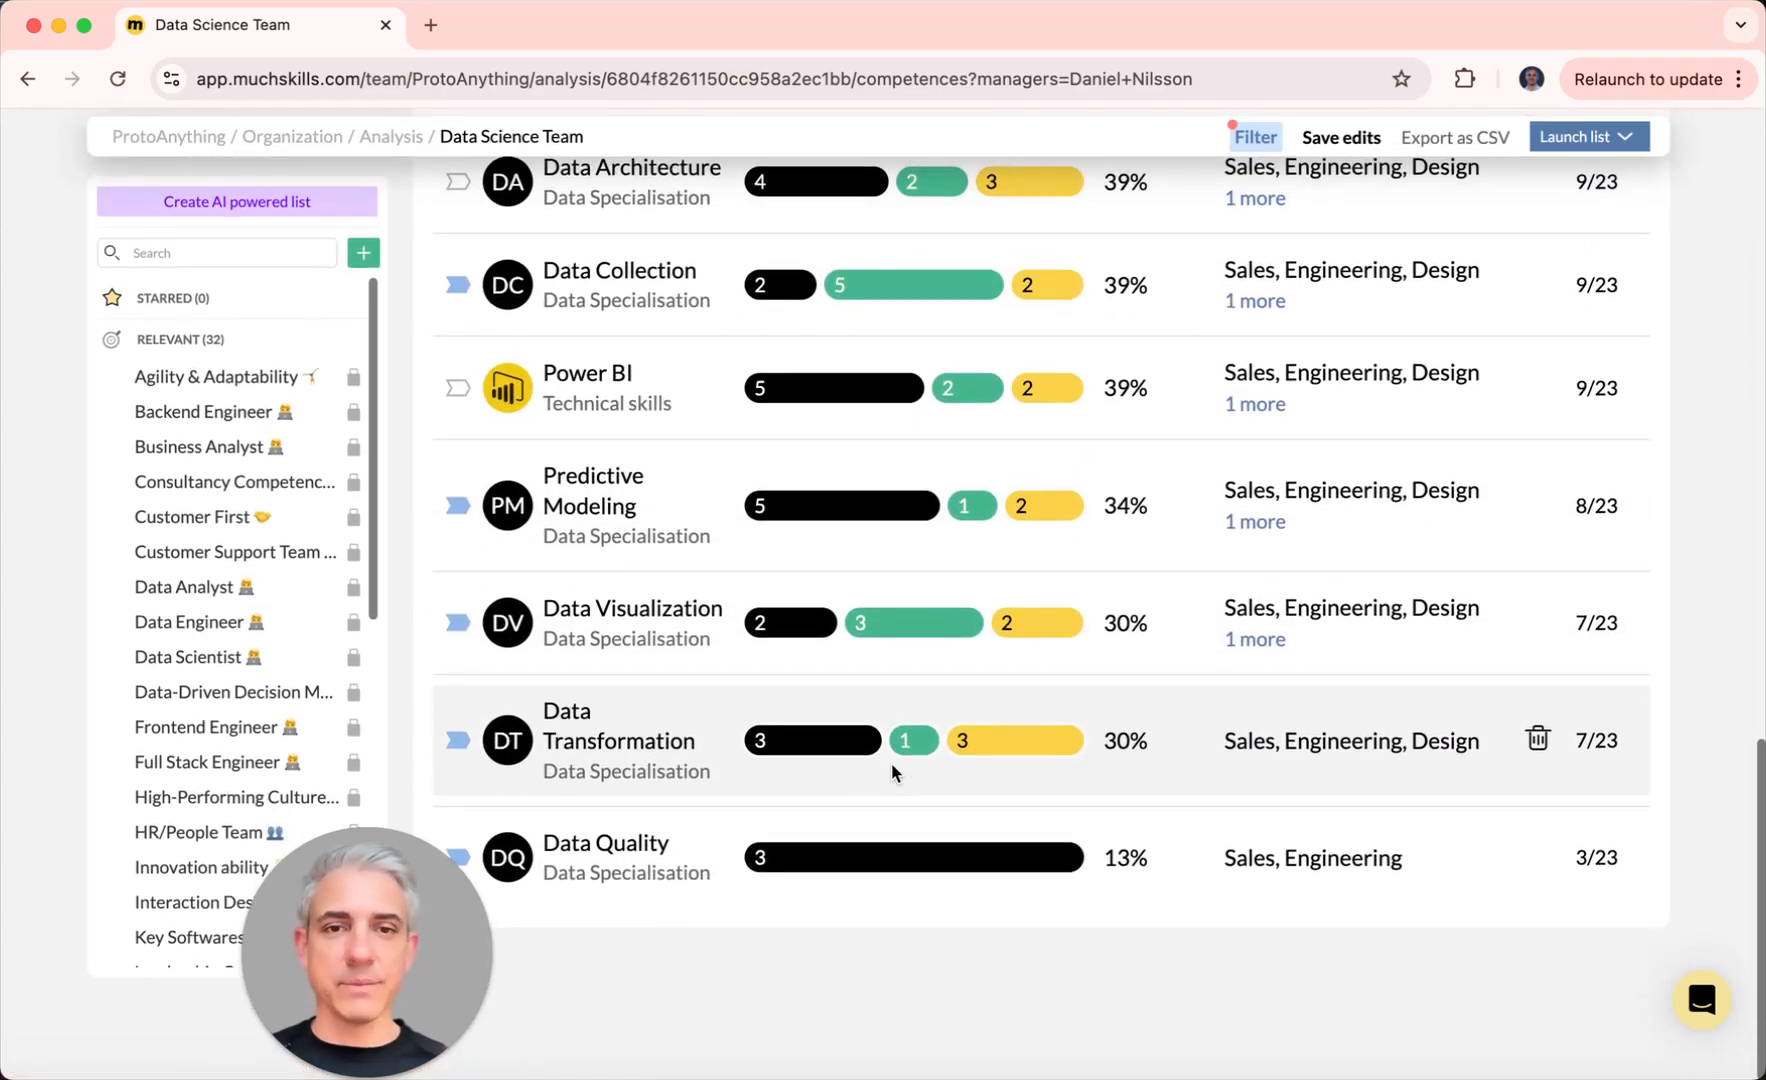
{"action": "scroll", "coordinate": [893, 772], "scroll_direction": "up", "scroll_amount": 6}
{"action": "scroll", "coordinate": [891, 778], "scroll_direction": "up", "scroll_amount": 4}
{"action": "scroll", "coordinate": [891, 778], "scroll_direction": "down", "scroll_amount": 9}
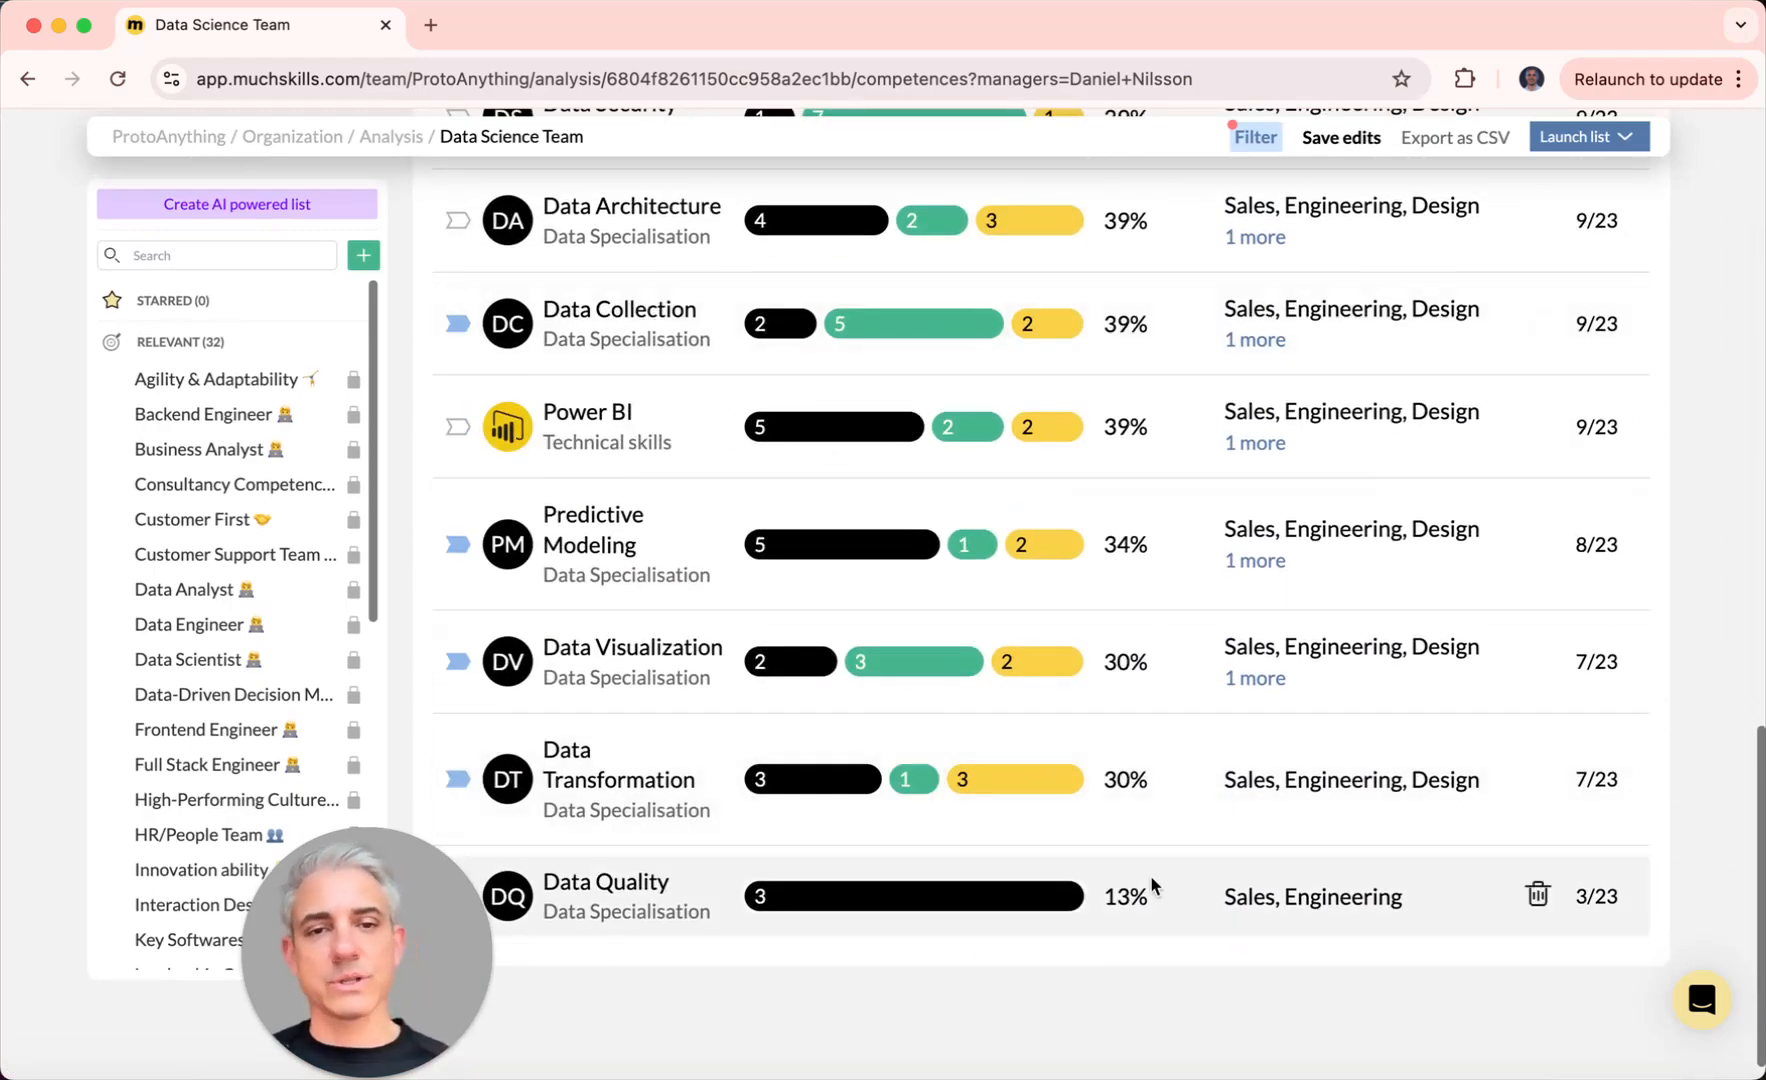
{"action": "scroll", "coordinate": [1151, 882], "scroll_direction": "up", "scroll_amount": 15}
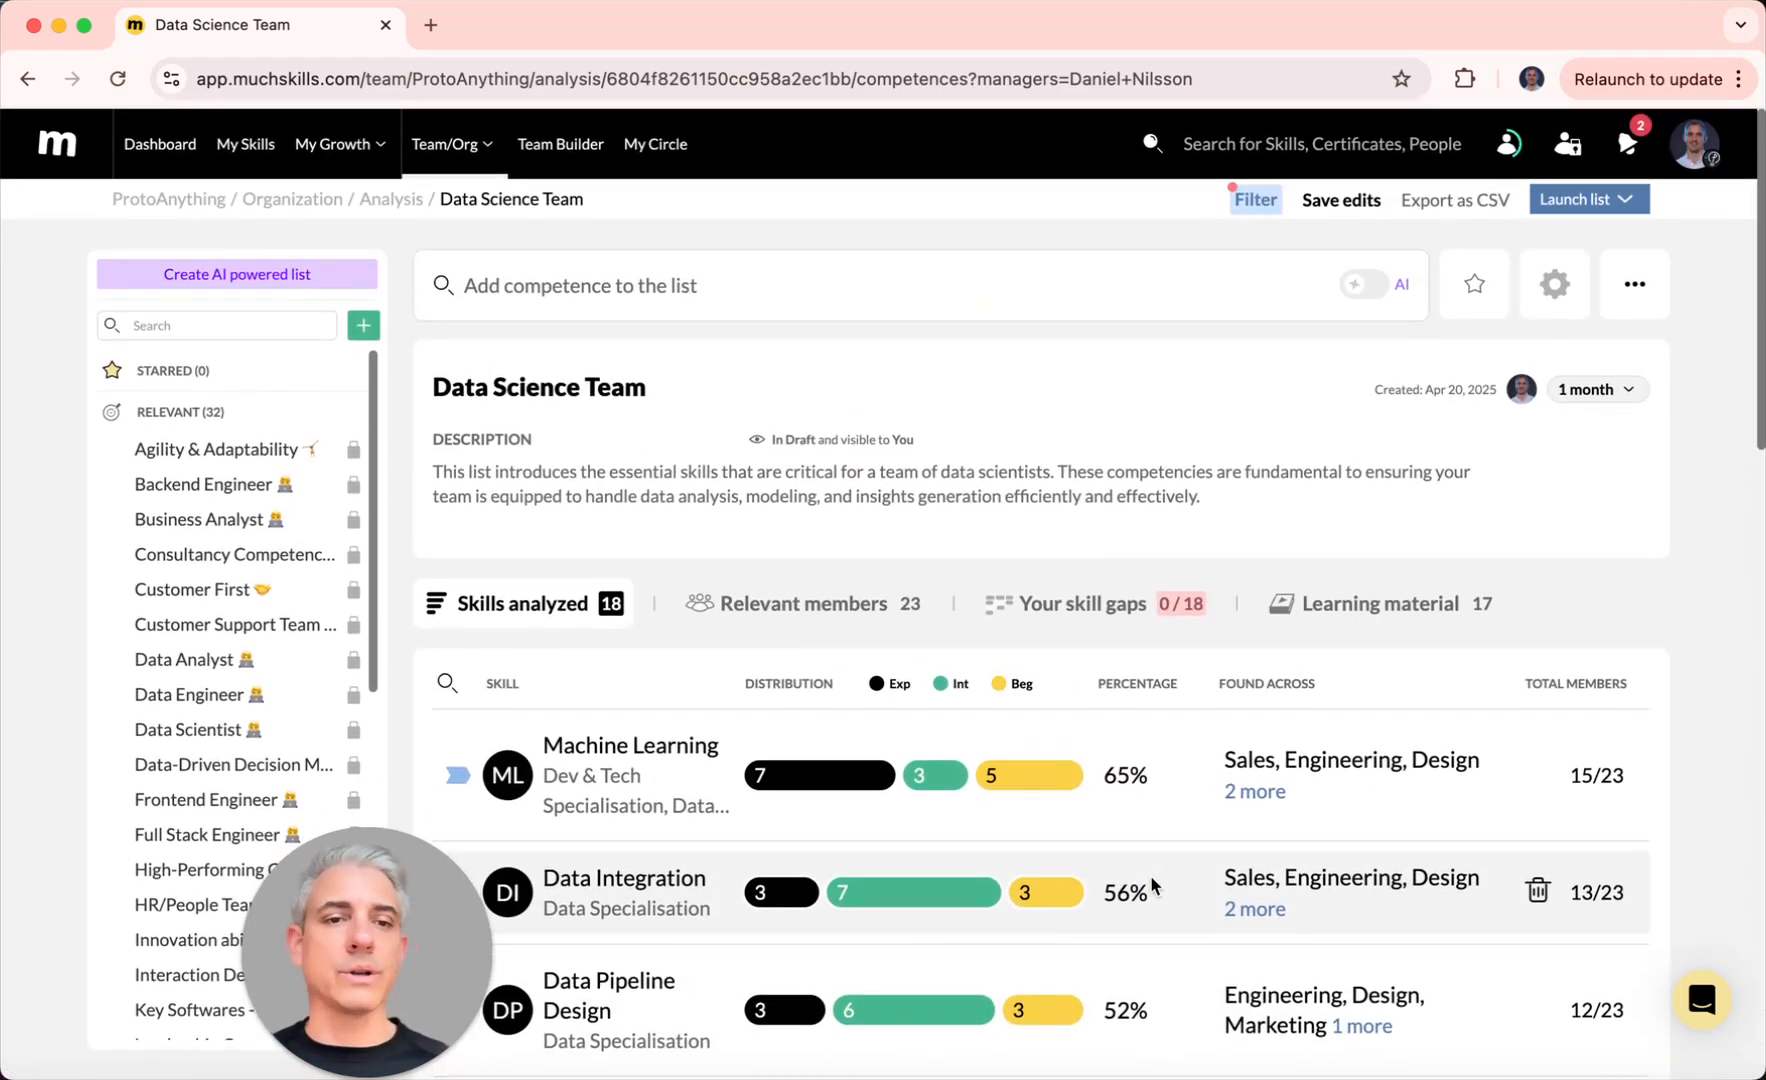
{"action": "scroll", "coordinate": [1151, 875], "scroll_direction": "down", "scroll_amount": 3}
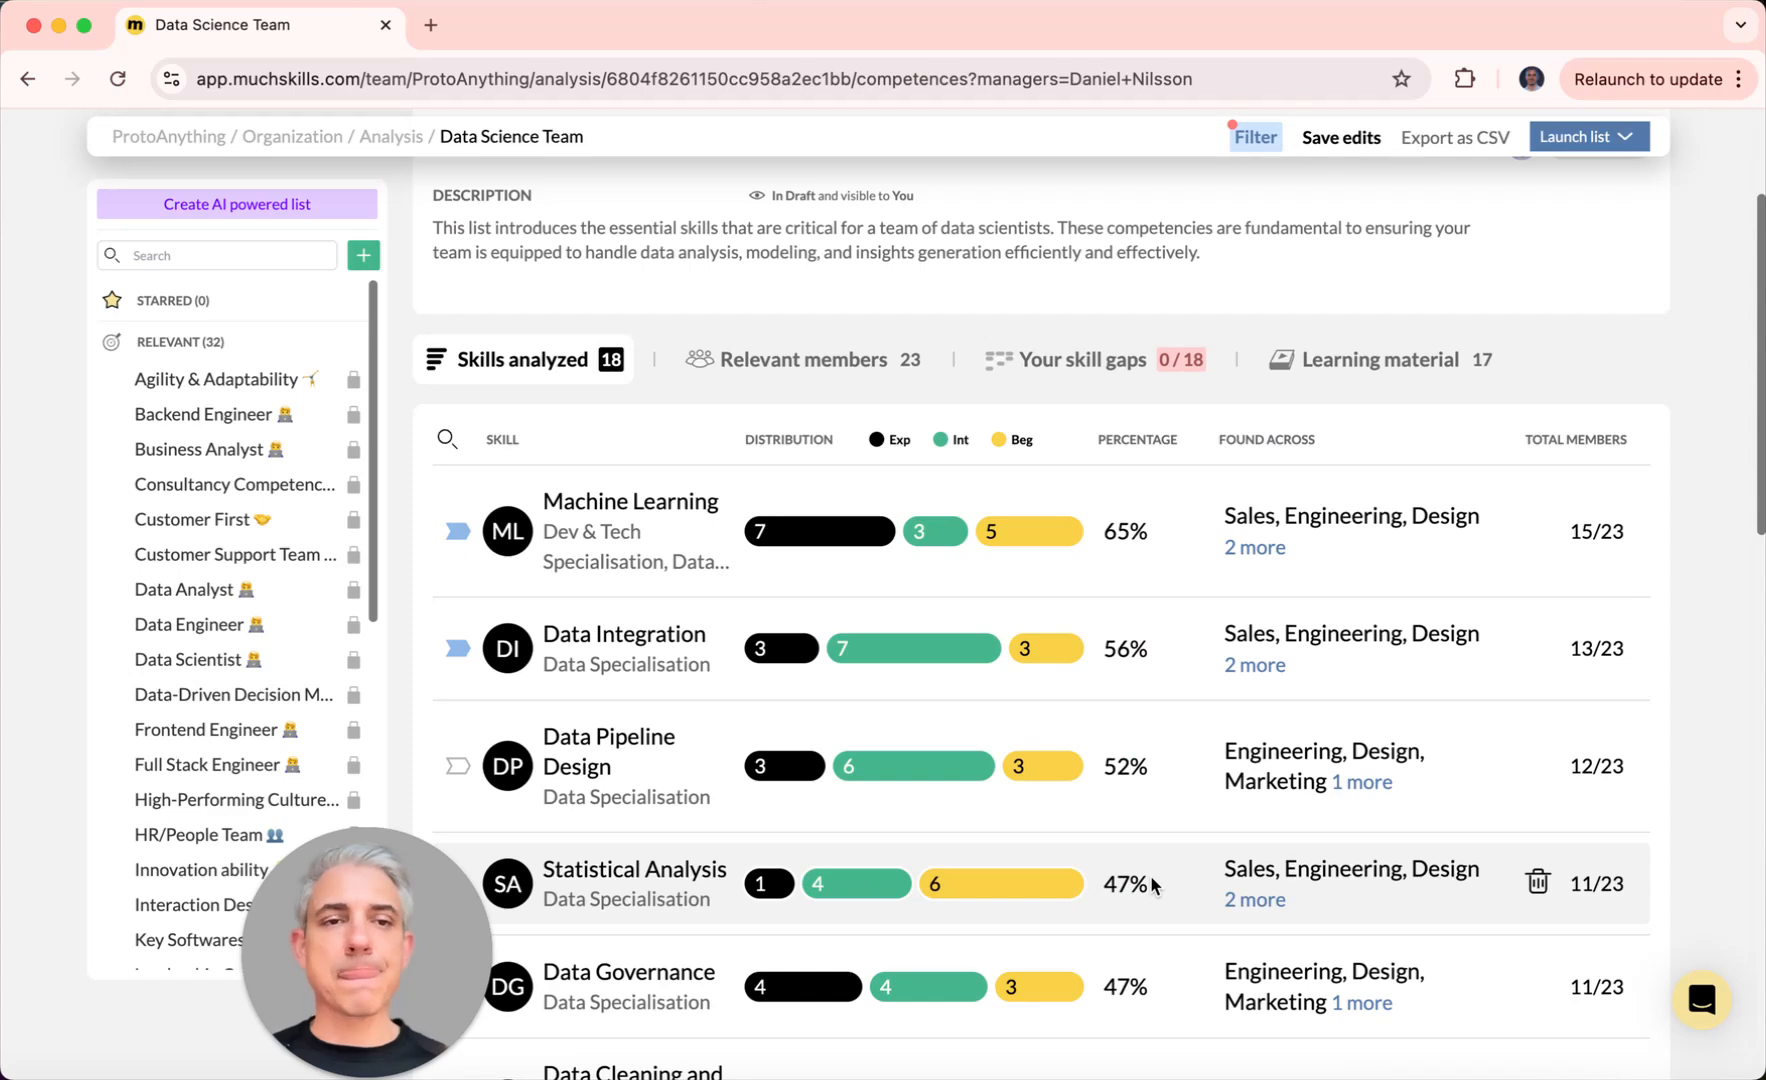
Step: Show your own skill gaps for the Data Science Team list and save the list edits
{"action": "left_click", "coordinate": [1129, 358]}
{"action": "scroll", "coordinate": [1031, 790], "scroll_direction": "down", "scroll_amount": 3}
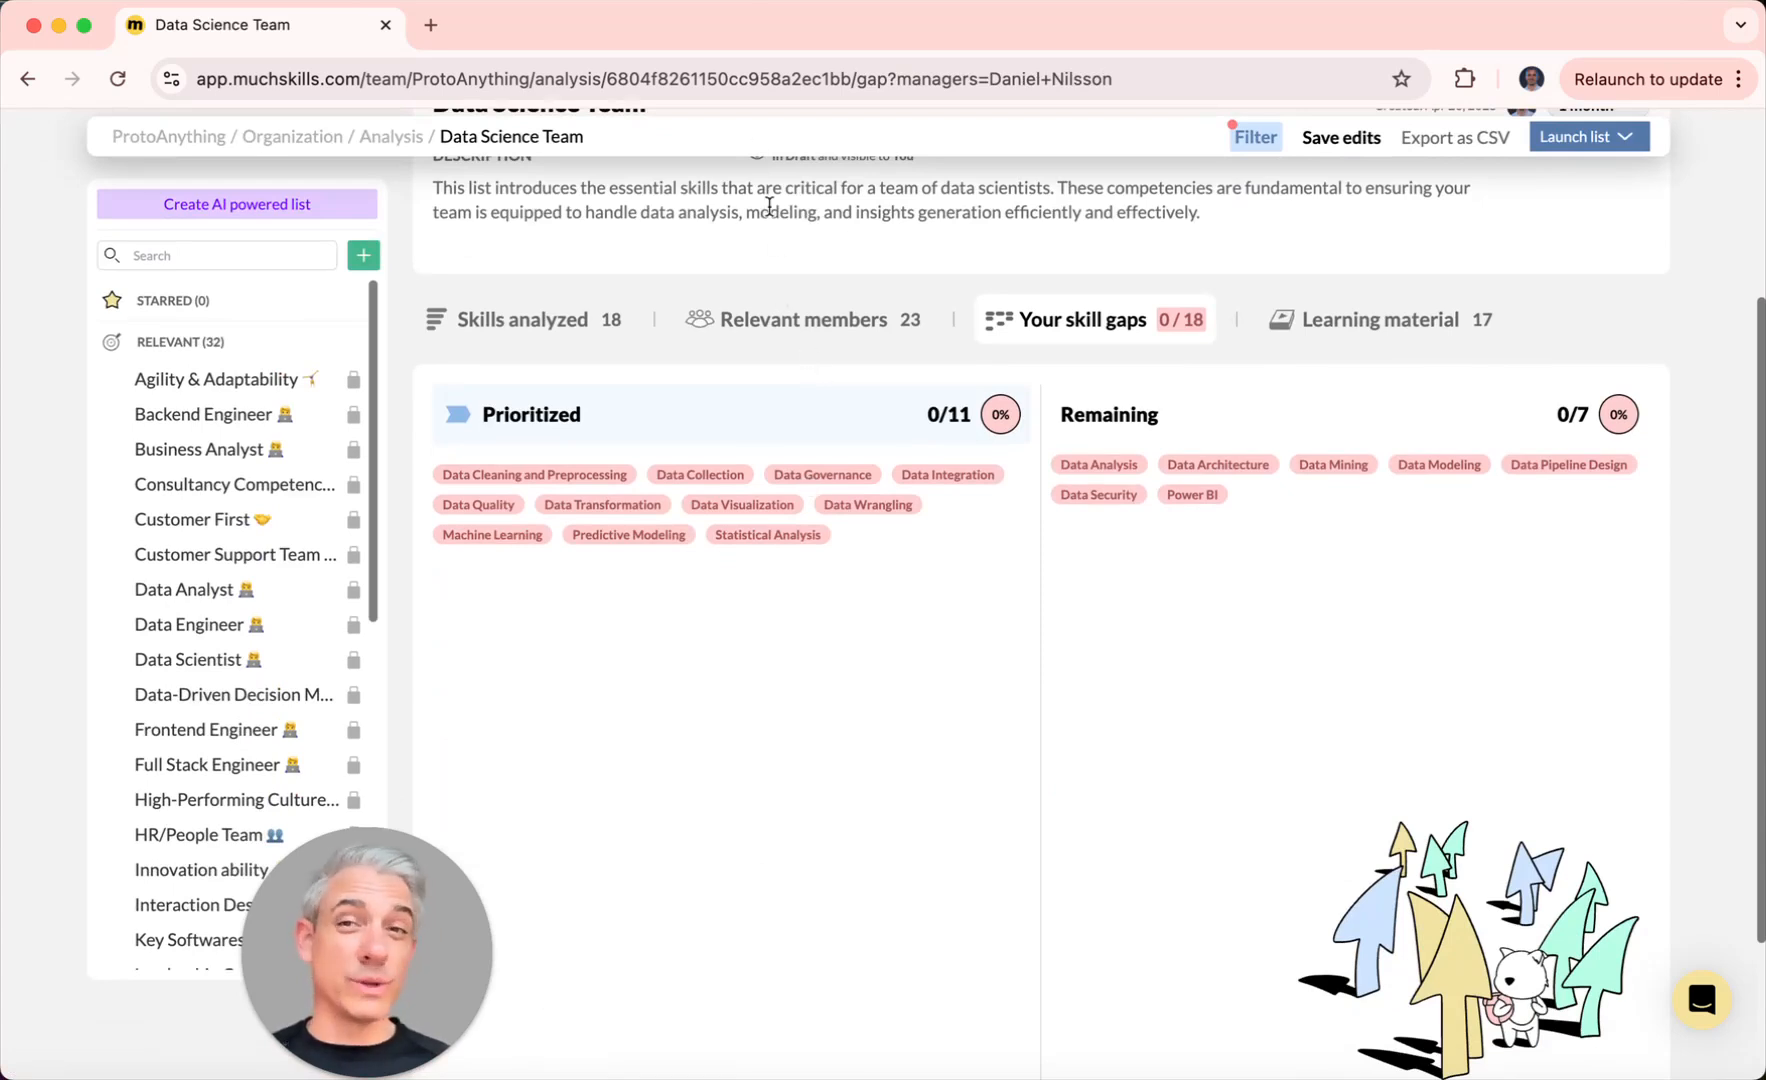
{"action": "left_click", "coordinate": [1345, 140]}
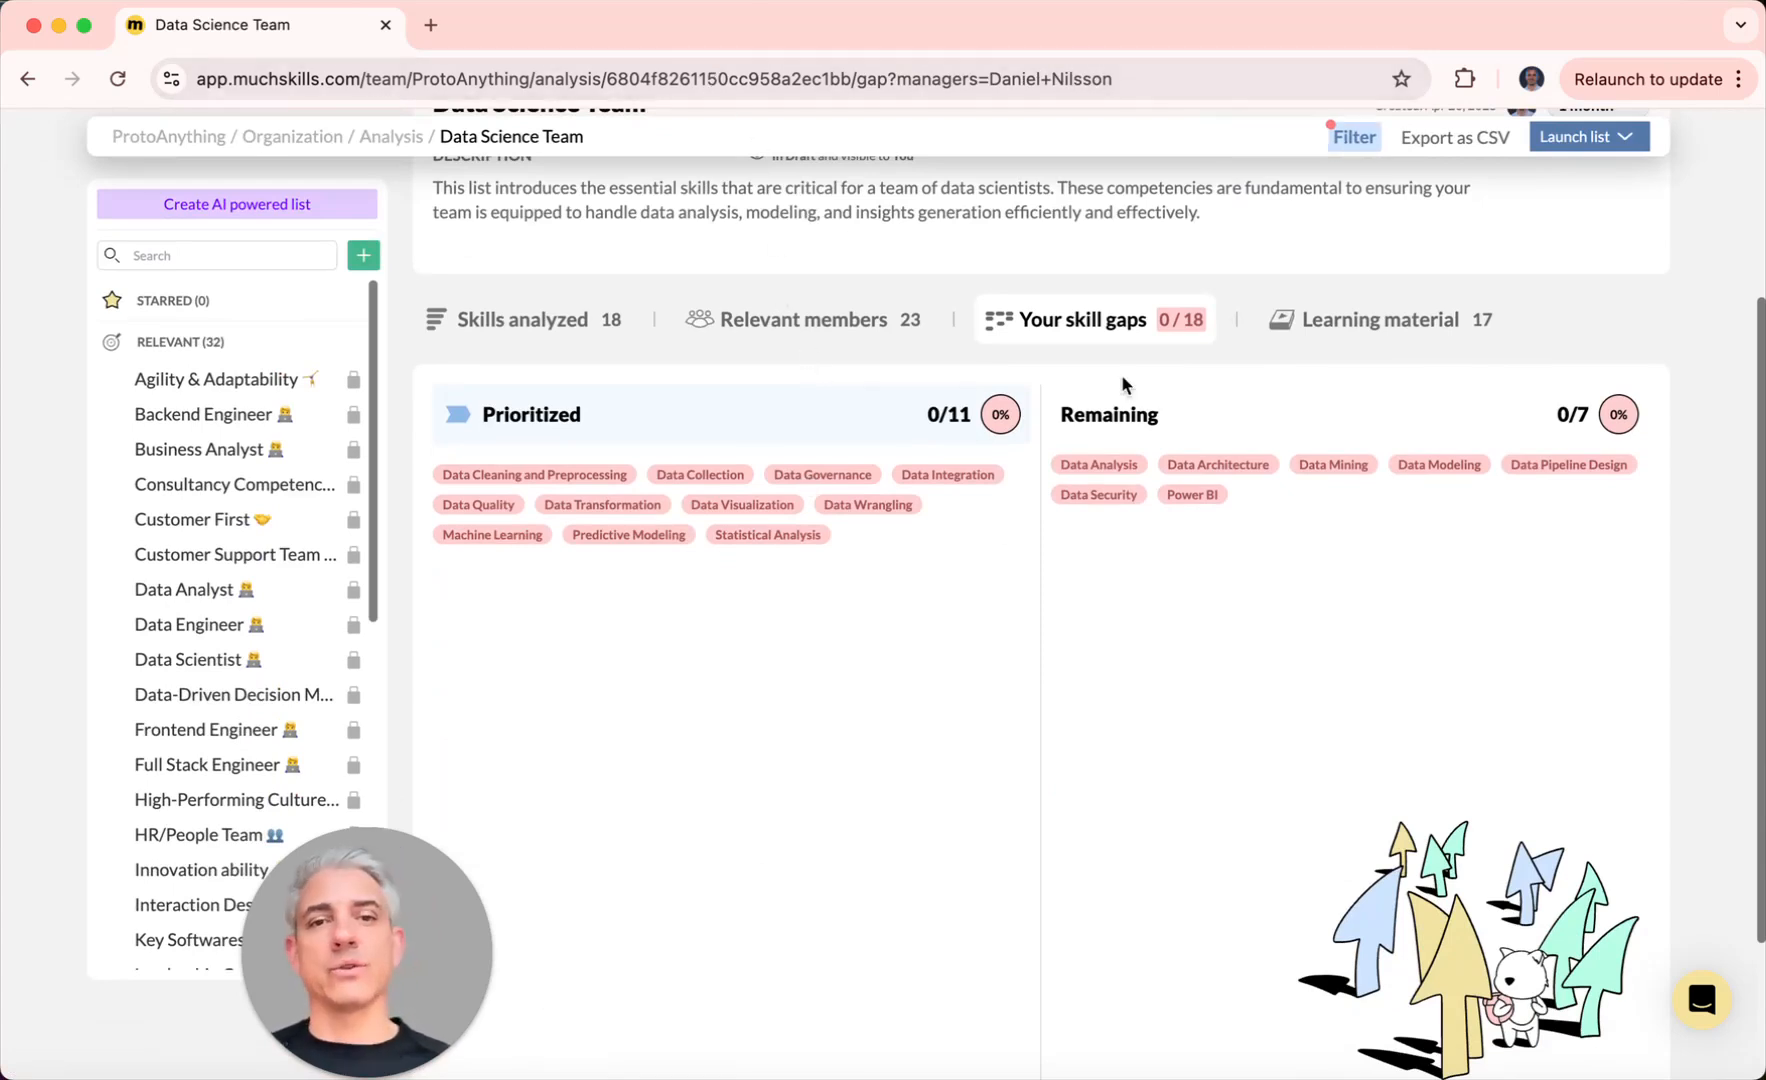
Step: Inspect the descriptions and level scales of the prioritized gap skills Data Collection, Data Wrangling, Statistical Analysis and Data Visualization
{"action": "left_click", "coordinate": [695, 478]}
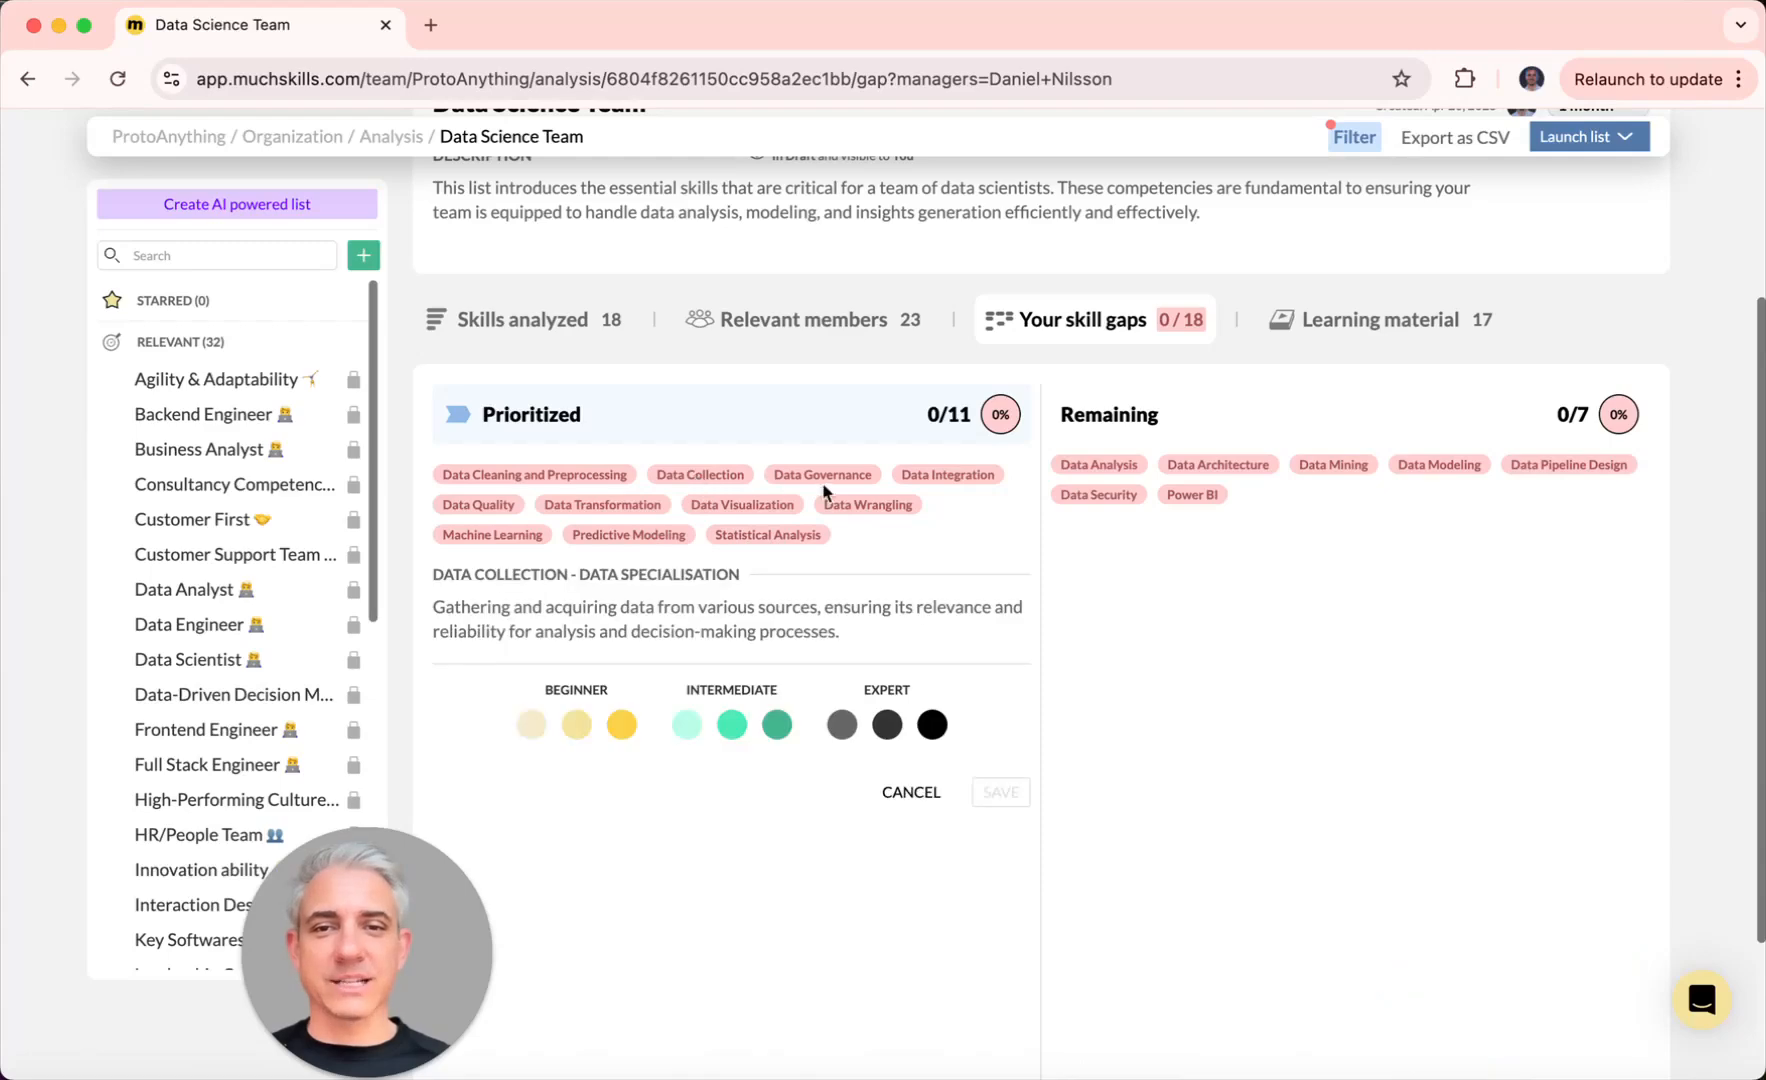
{"action": "left_click", "coordinate": [862, 508]}
{"action": "left_click", "coordinate": [786, 534]}
{"action": "left_click", "coordinate": [758, 508]}
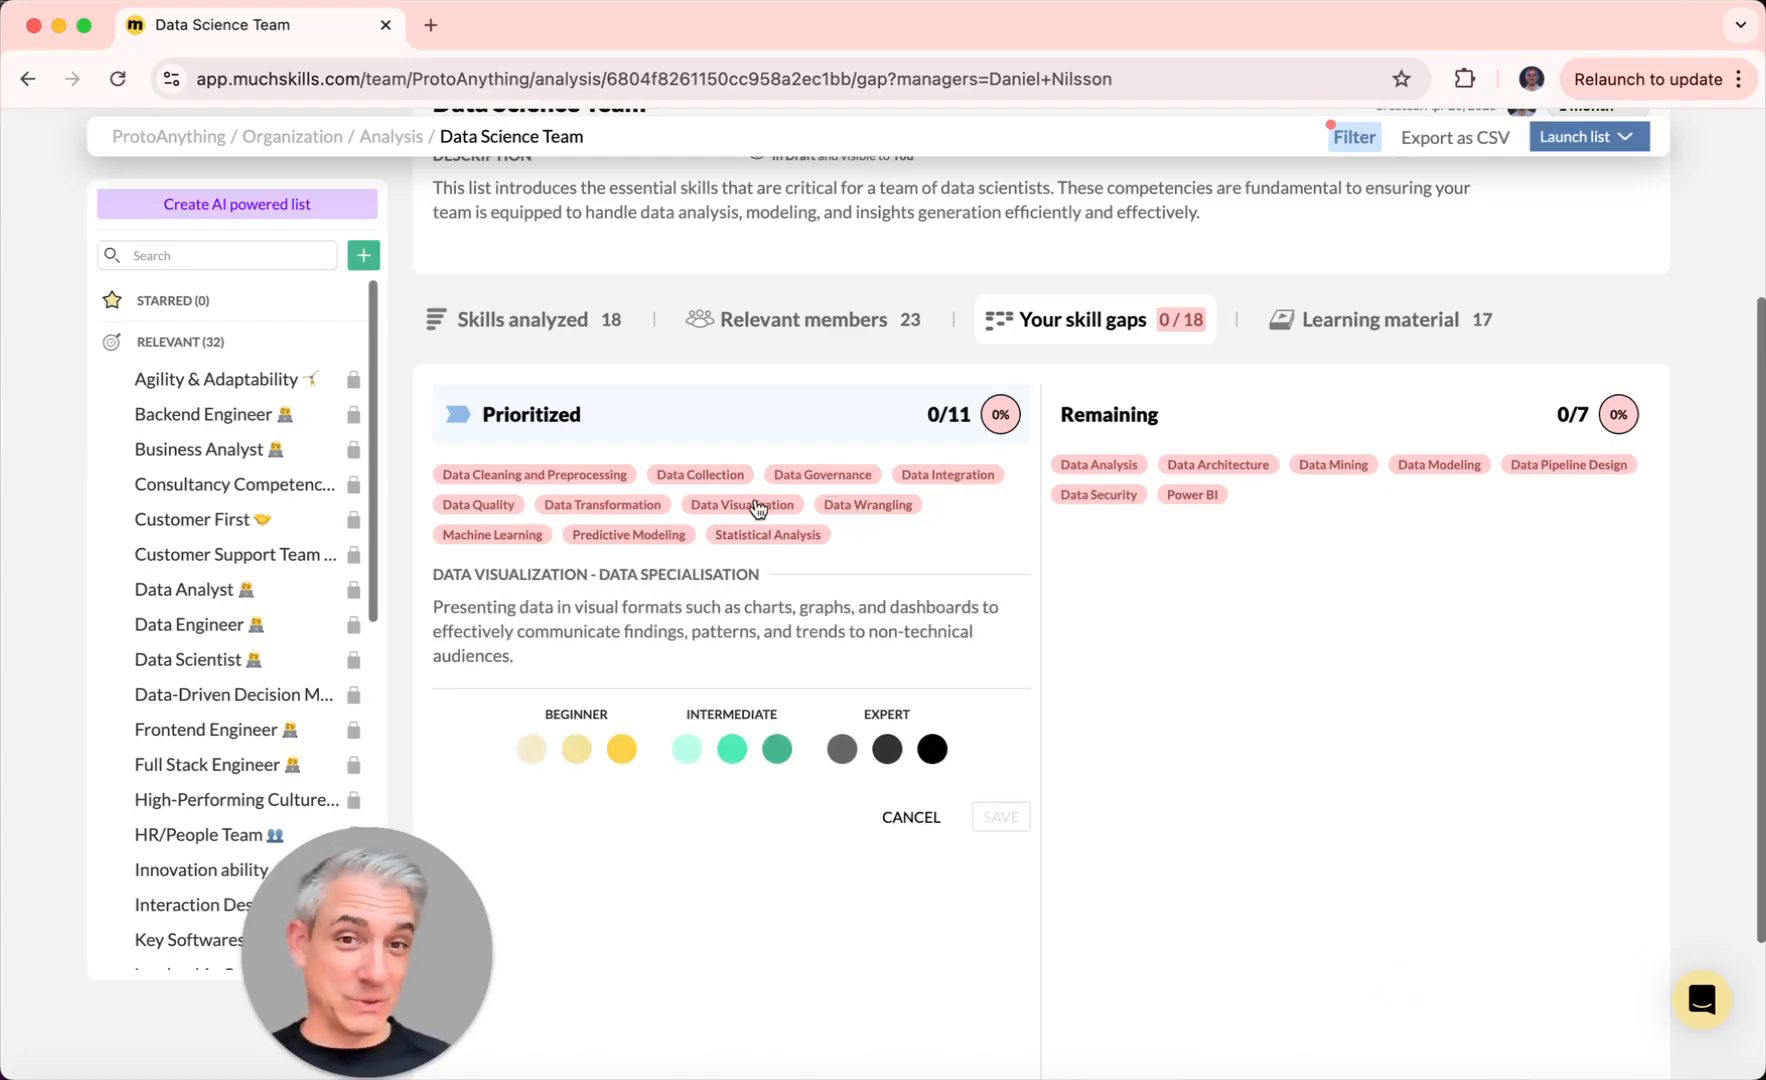
Step: Look through the suggested learning material for the Data Science Team list
{"action": "left_click", "coordinate": [1367, 322]}
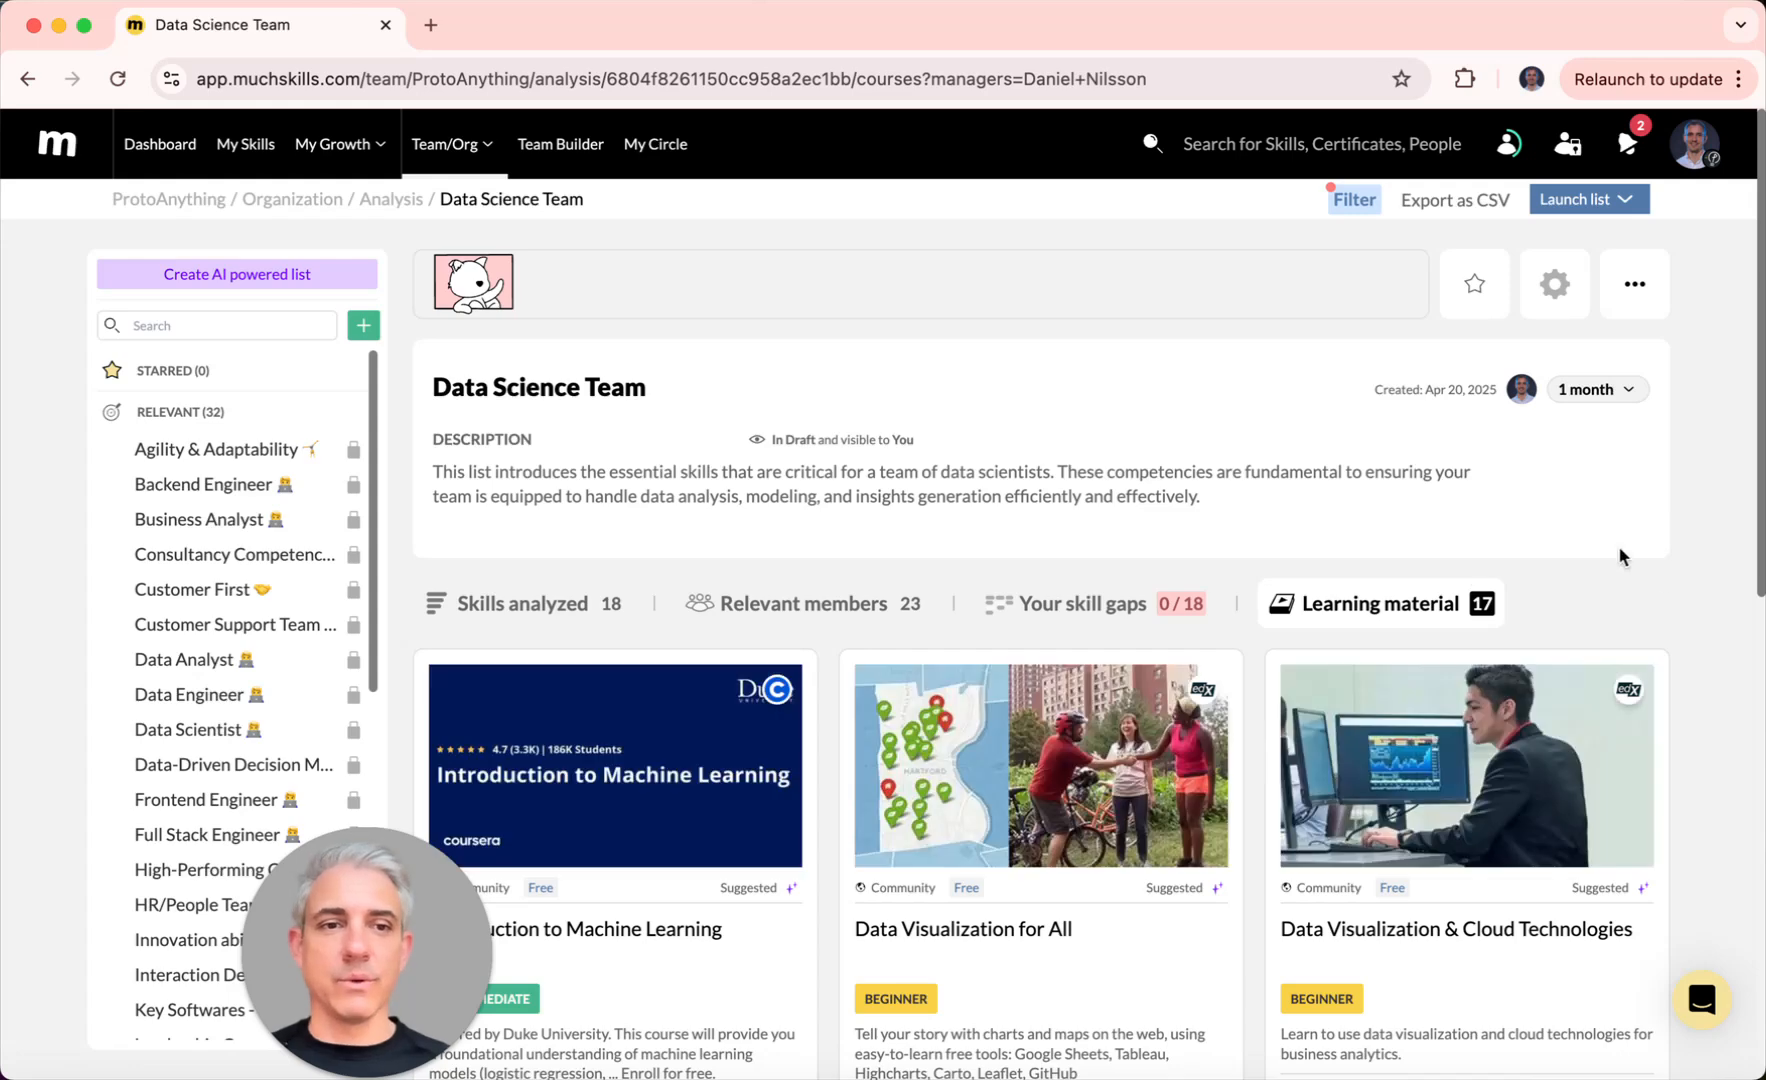
{"action": "scroll", "coordinate": [1565, 560], "scroll_direction": "down", "scroll_amount": 3}
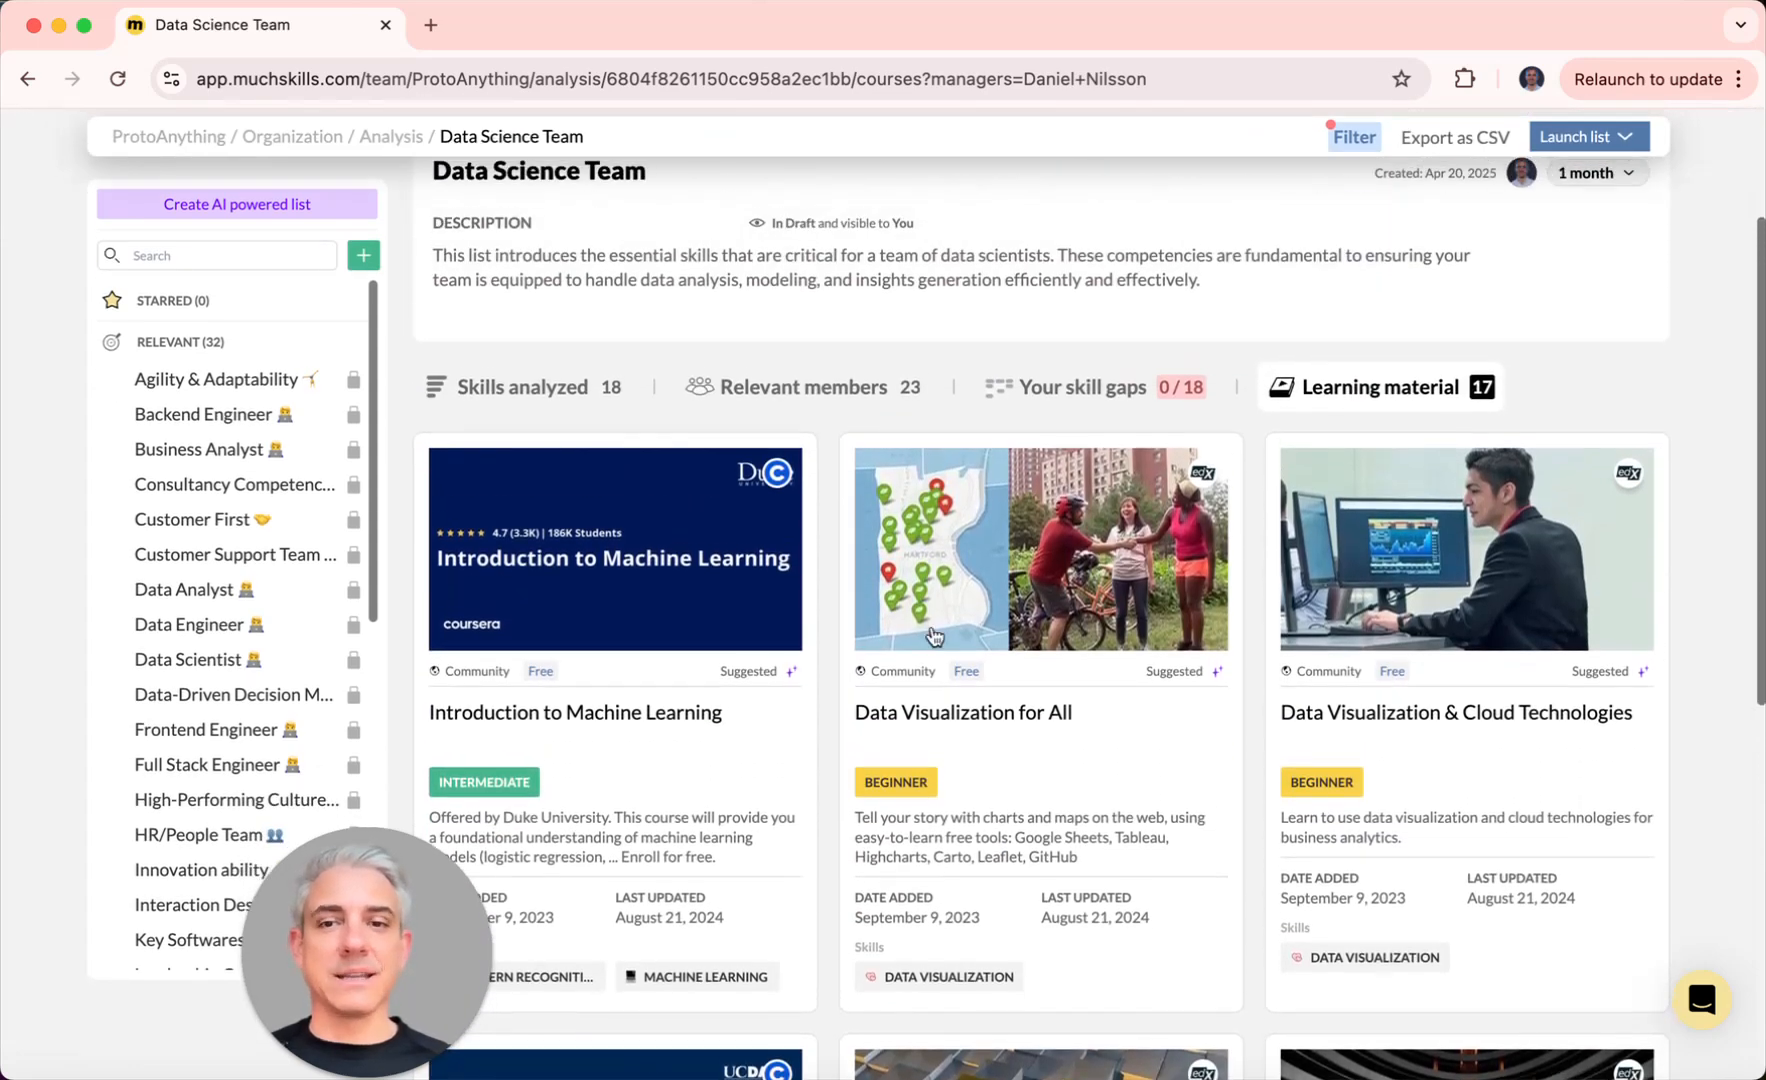
{"action": "scroll", "coordinate": [930, 630], "scroll_direction": "down", "scroll_amount": 3}
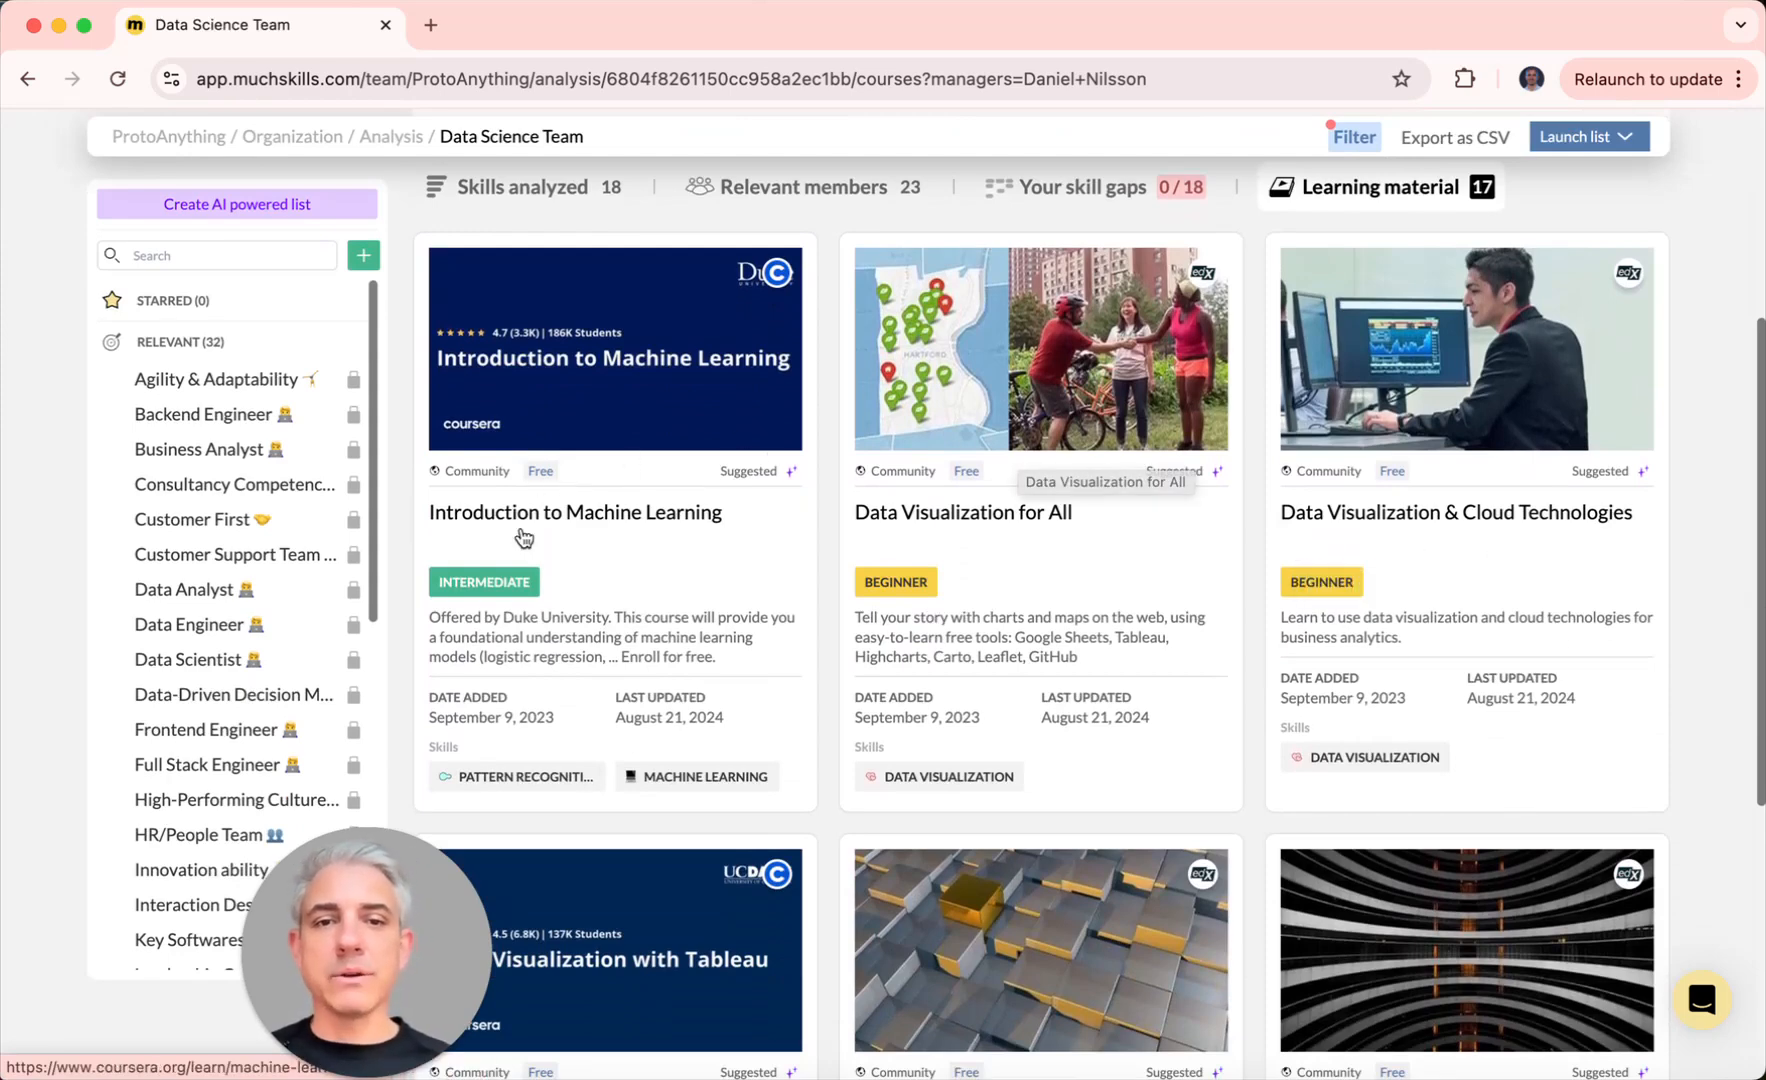
{"action": "scroll", "coordinate": [1425, 537], "scroll_direction": "down", "scroll_amount": 2}
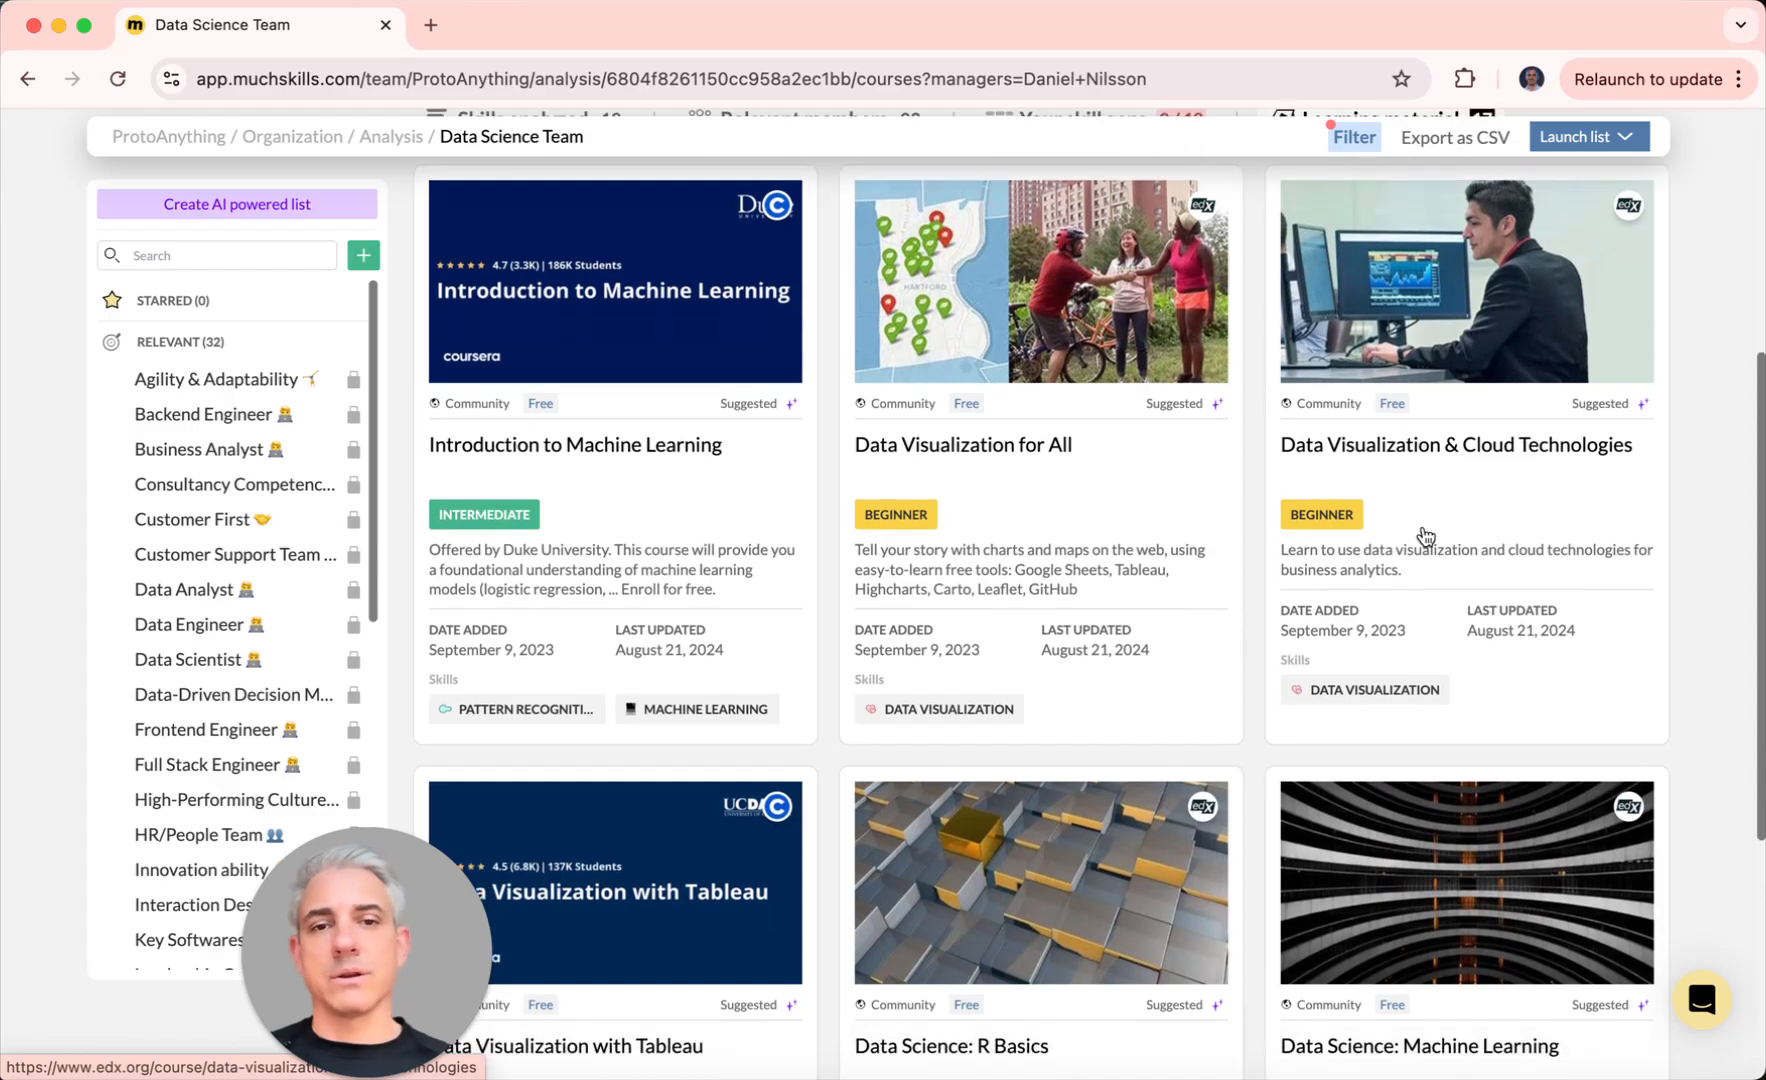
{"action": "scroll", "coordinate": [1425, 537], "scroll_direction": "down", "scroll_amount": 5}
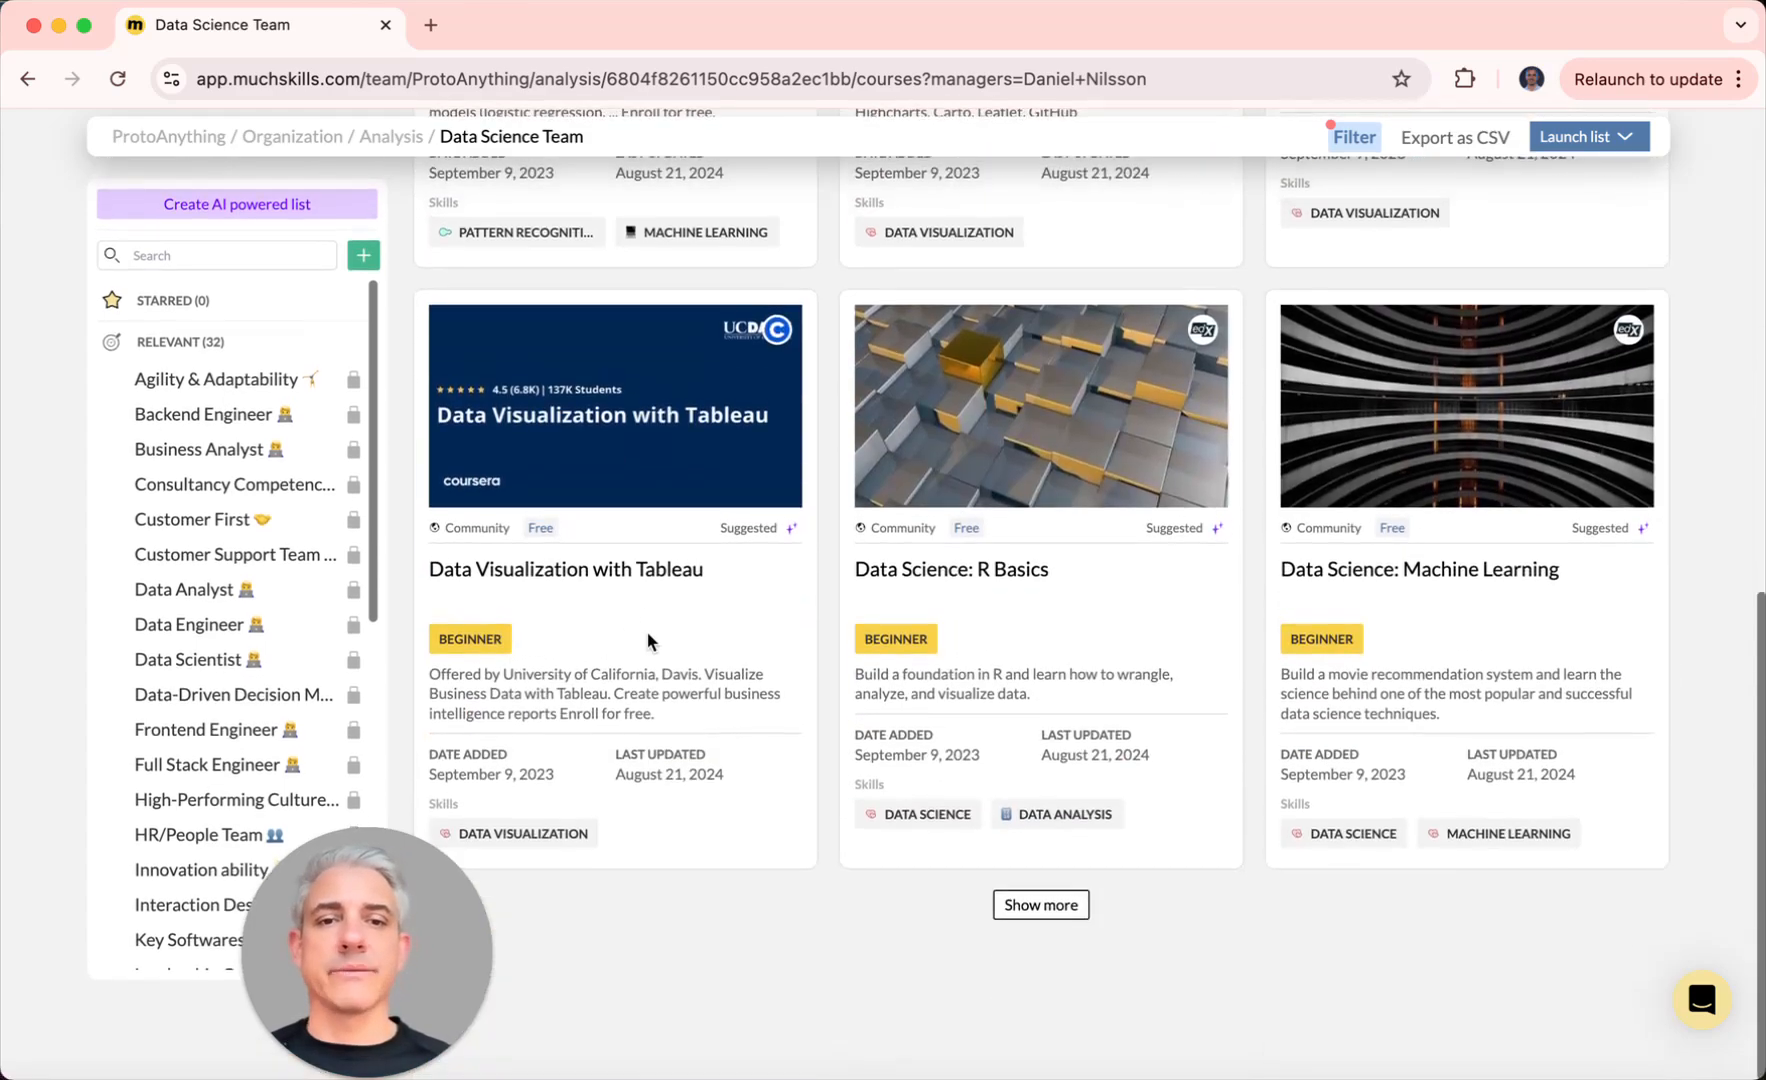
{"action": "scroll", "coordinate": [1219, 542], "scroll_direction": "up", "scroll_amount": 15}
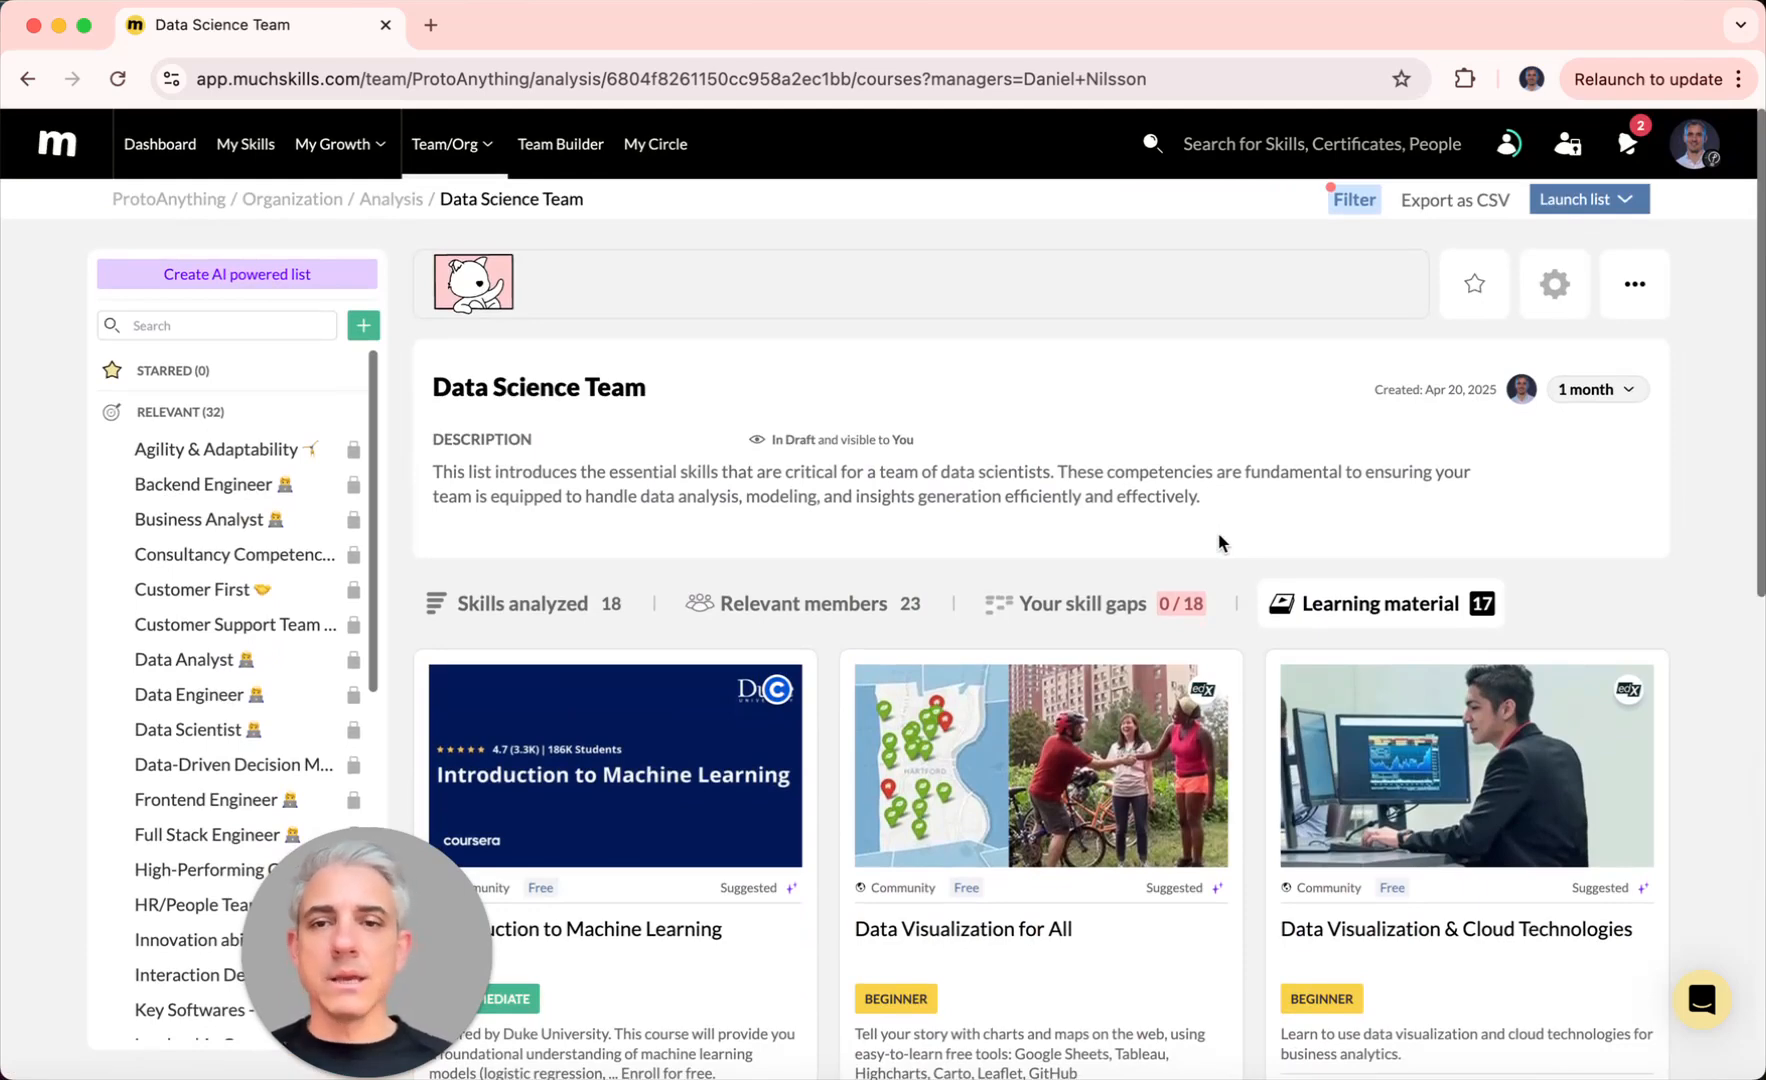
Step: Return to the analyzed skills and exclude beginners from the skill distribution
{"action": "left_click", "coordinate": [555, 604]}
{"action": "scroll", "coordinate": [1000, 645], "scroll_direction": "down", "scroll_amount": 3}
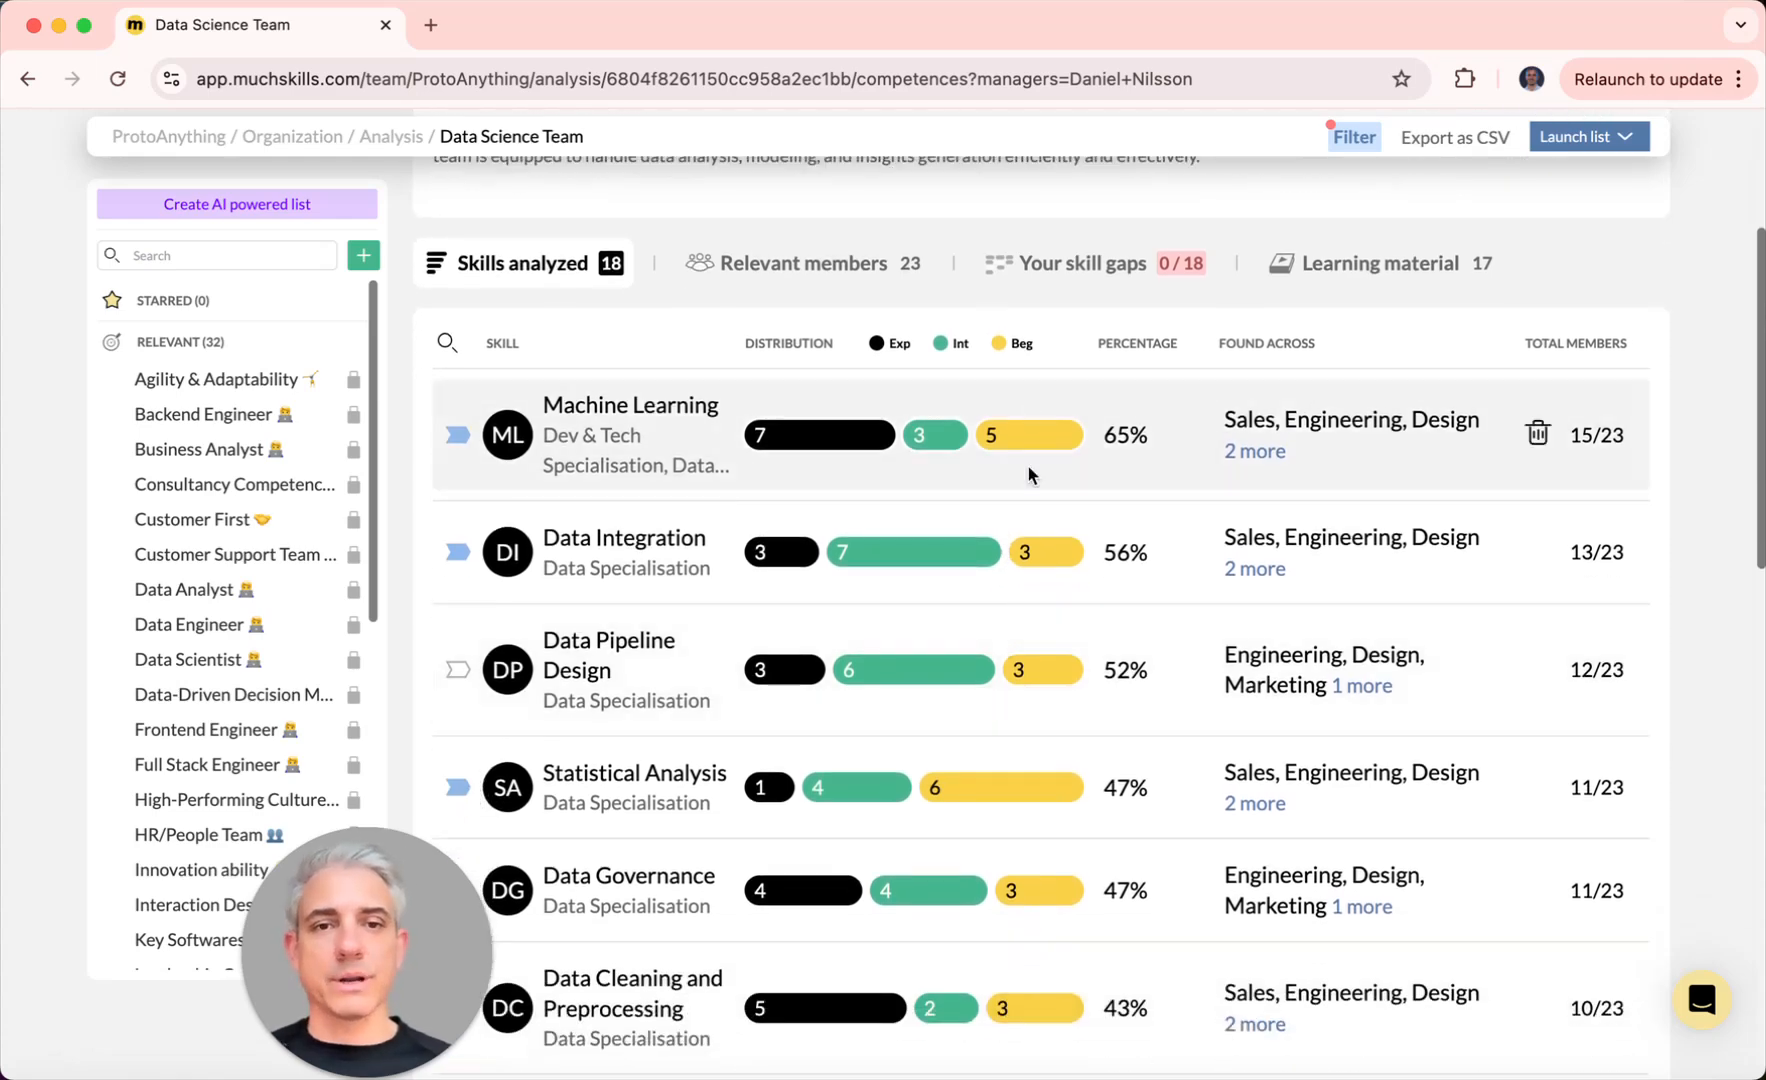
{"action": "scroll", "coordinate": [1030, 474], "scroll_direction": "down", "scroll_amount": 5}
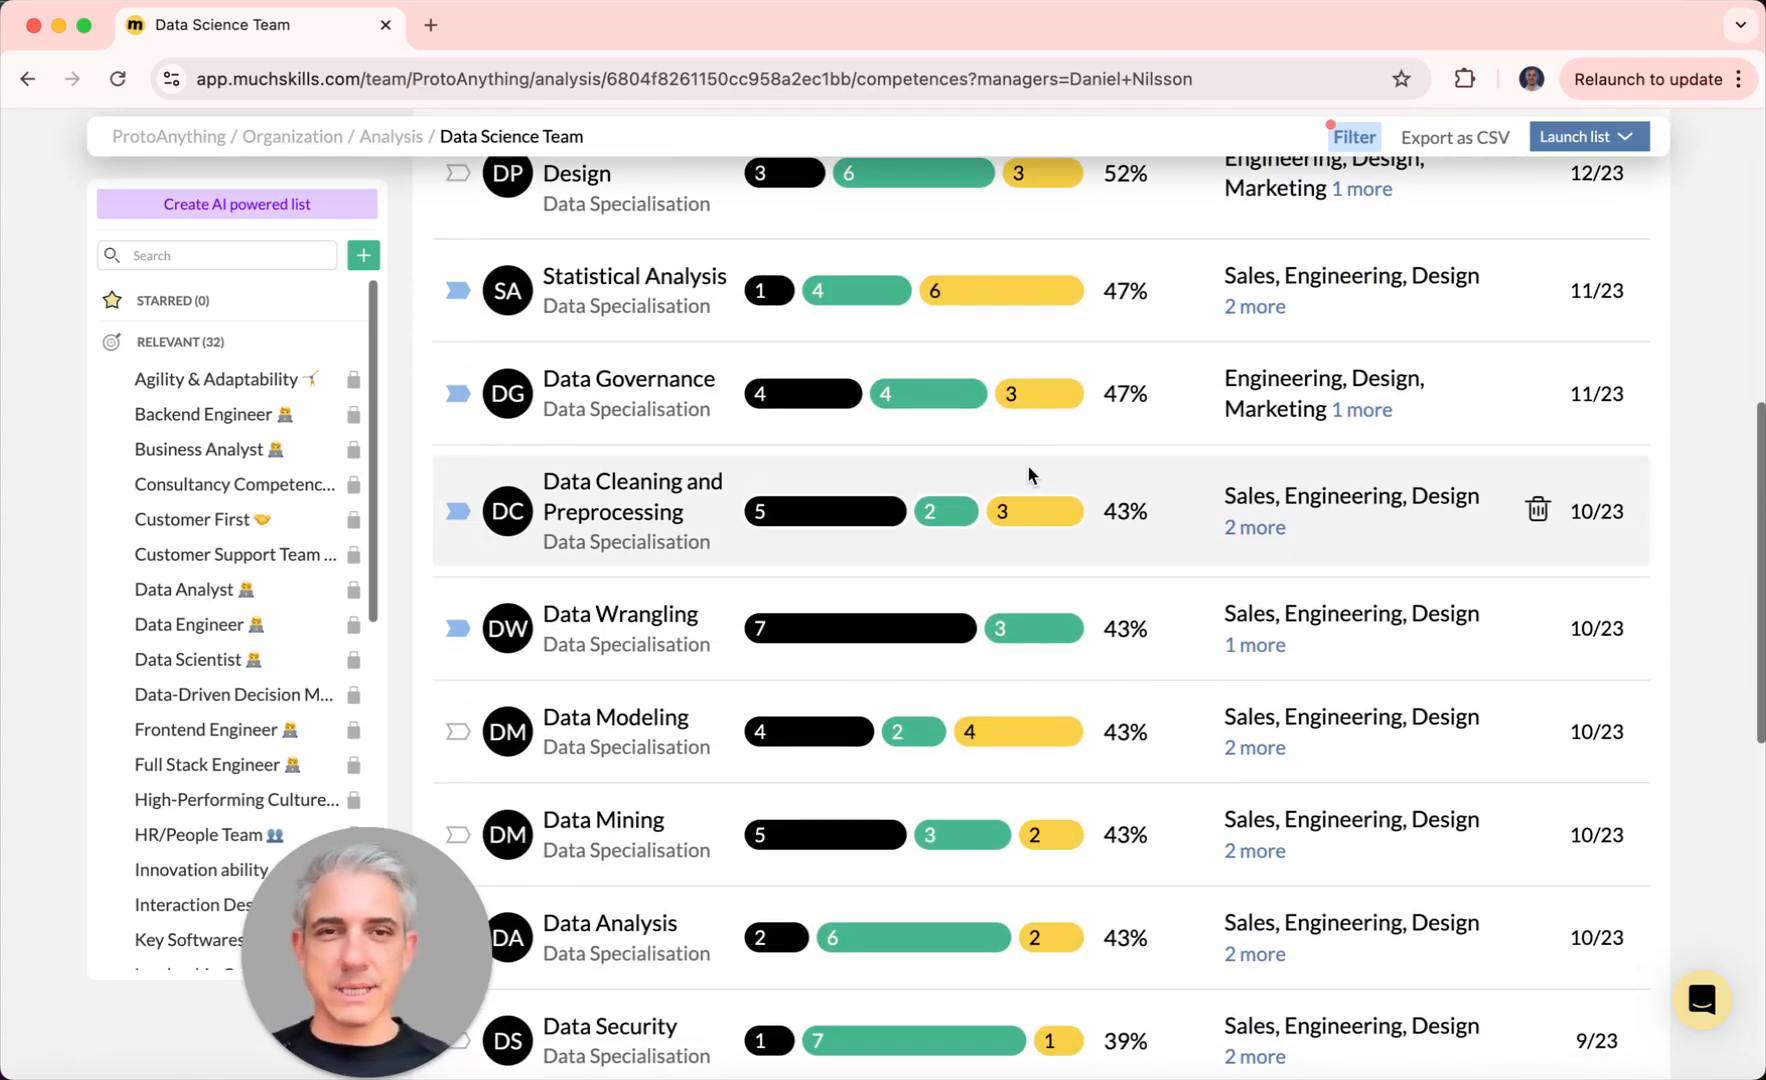
{"action": "scroll", "coordinate": [1030, 474], "scroll_direction": "up", "scroll_amount": 6}
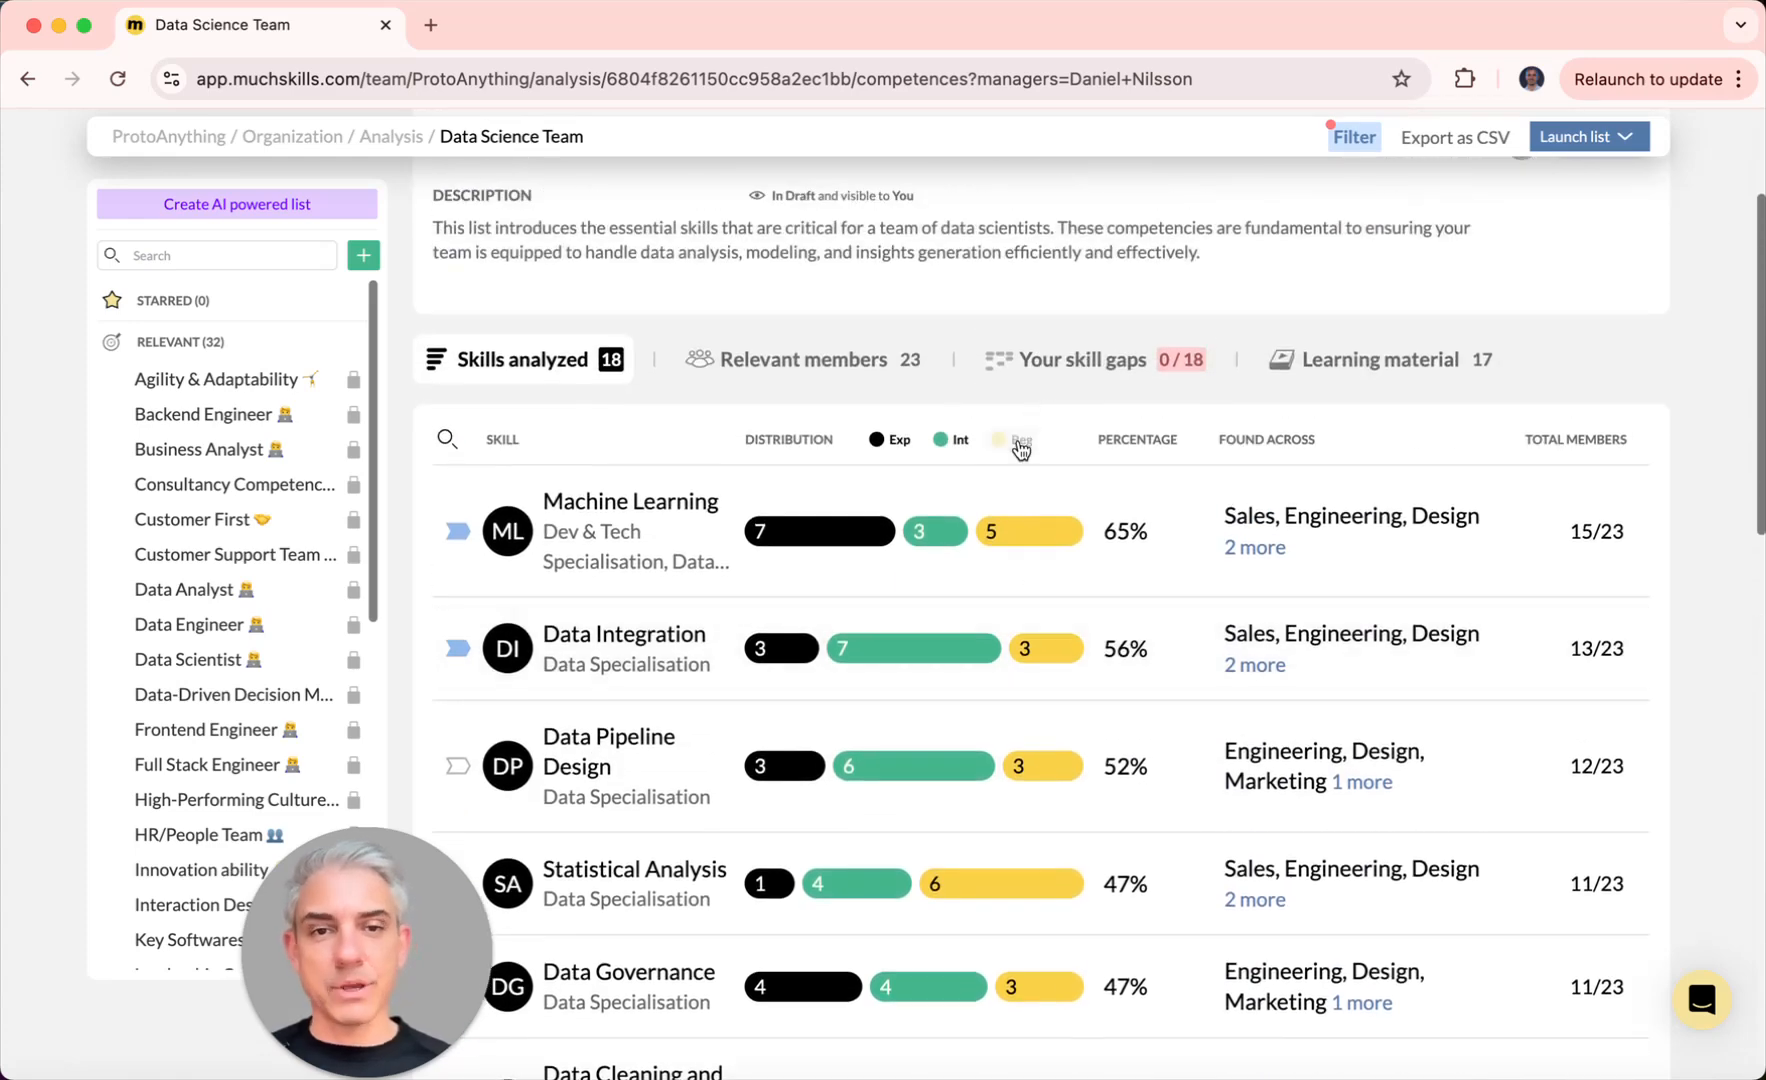
{"action": "left_click", "coordinate": [1018, 443]}
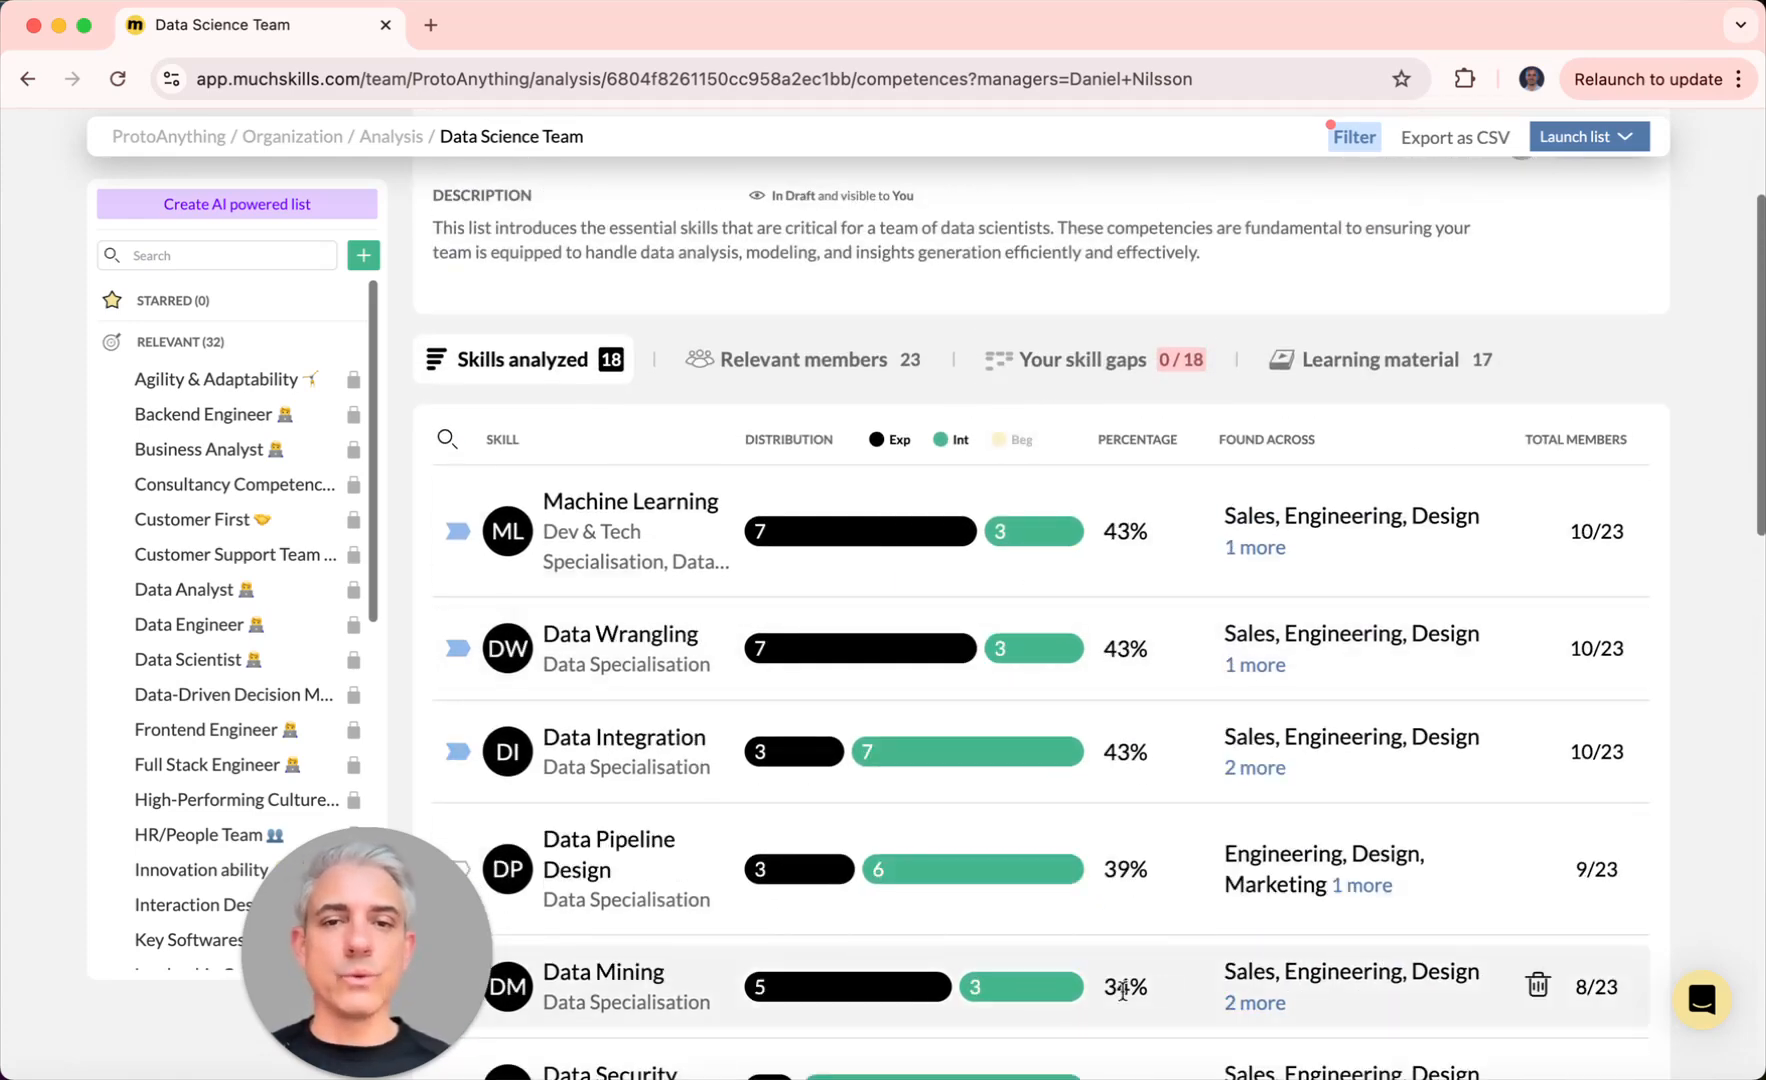
Step: View which members are Power BI experts, close their list, and look through the skills without beginners
{"action": "scroll", "coordinate": [1422, 802], "scroll_direction": "down", "scroll_amount": 3}
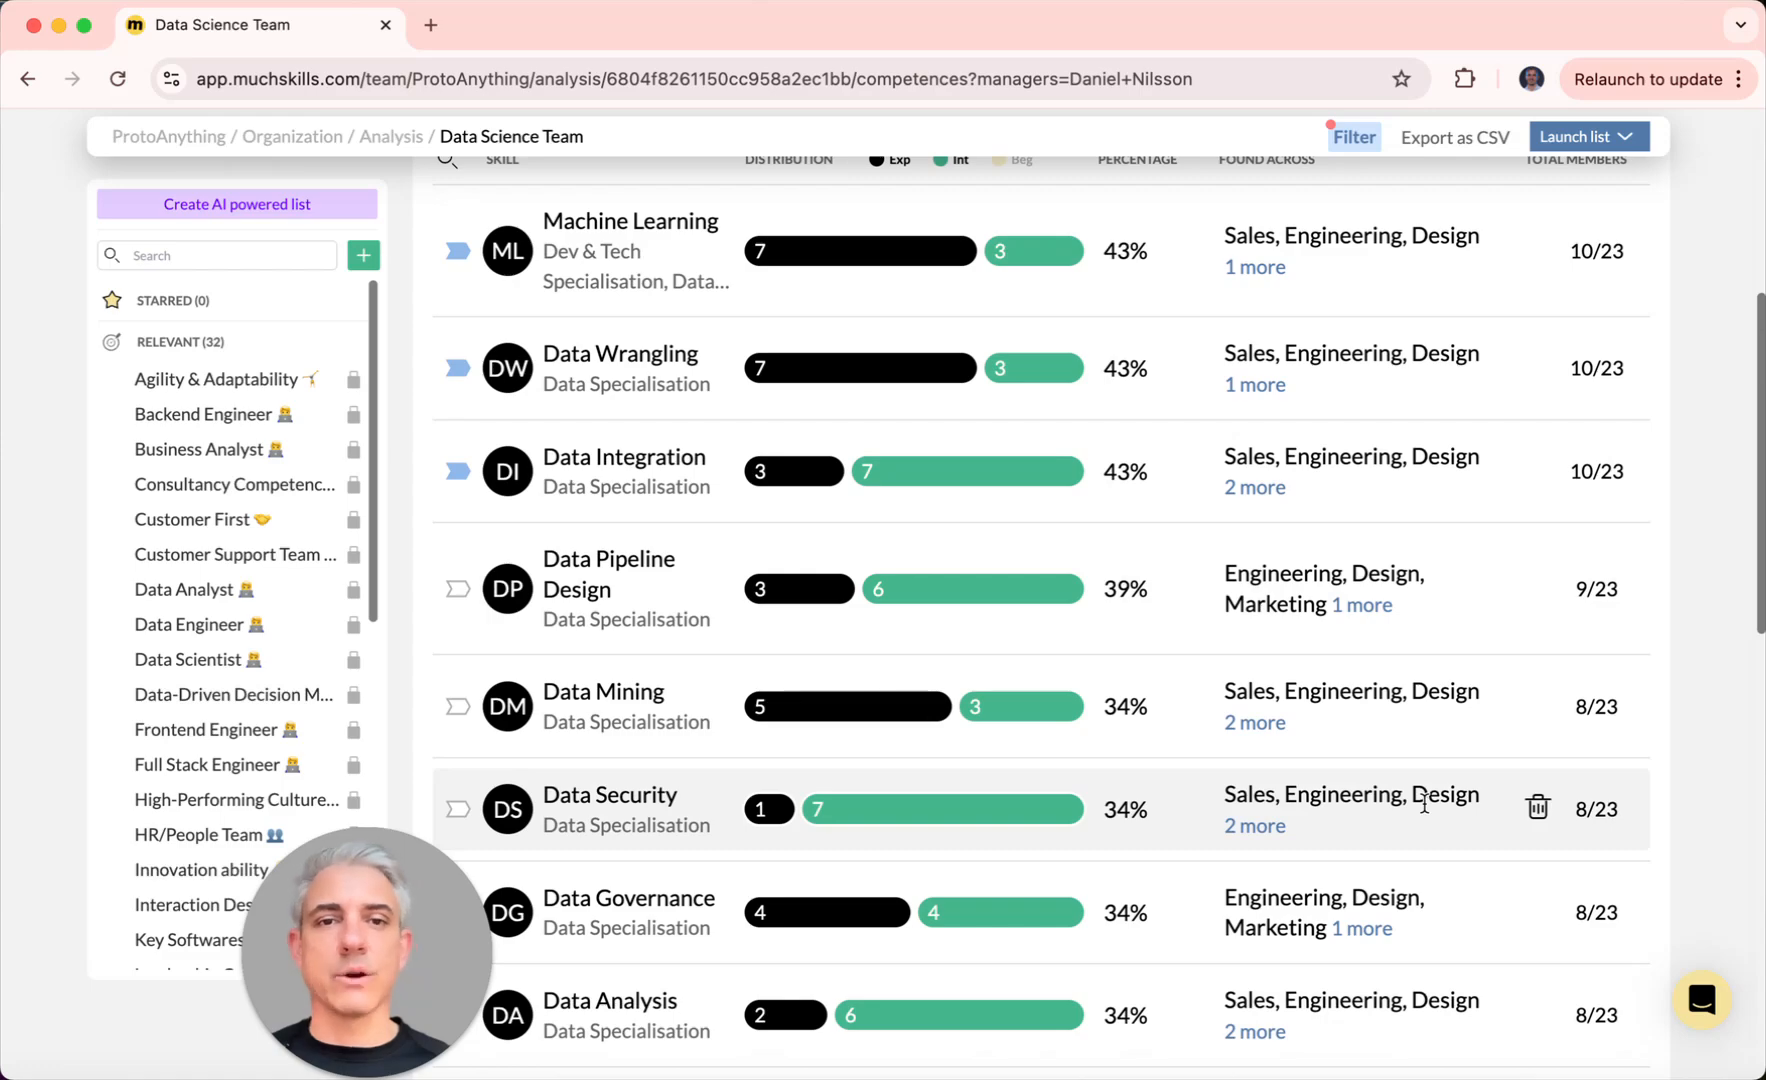
{"action": "scroll", "coordinate": [1424, 803], "scroll_direction": "down", "scroll_amount": 10}
{"action": "scroll", "coordinate": [1424, 810], "scroll_direction": "up", "scroll_amount": 4}
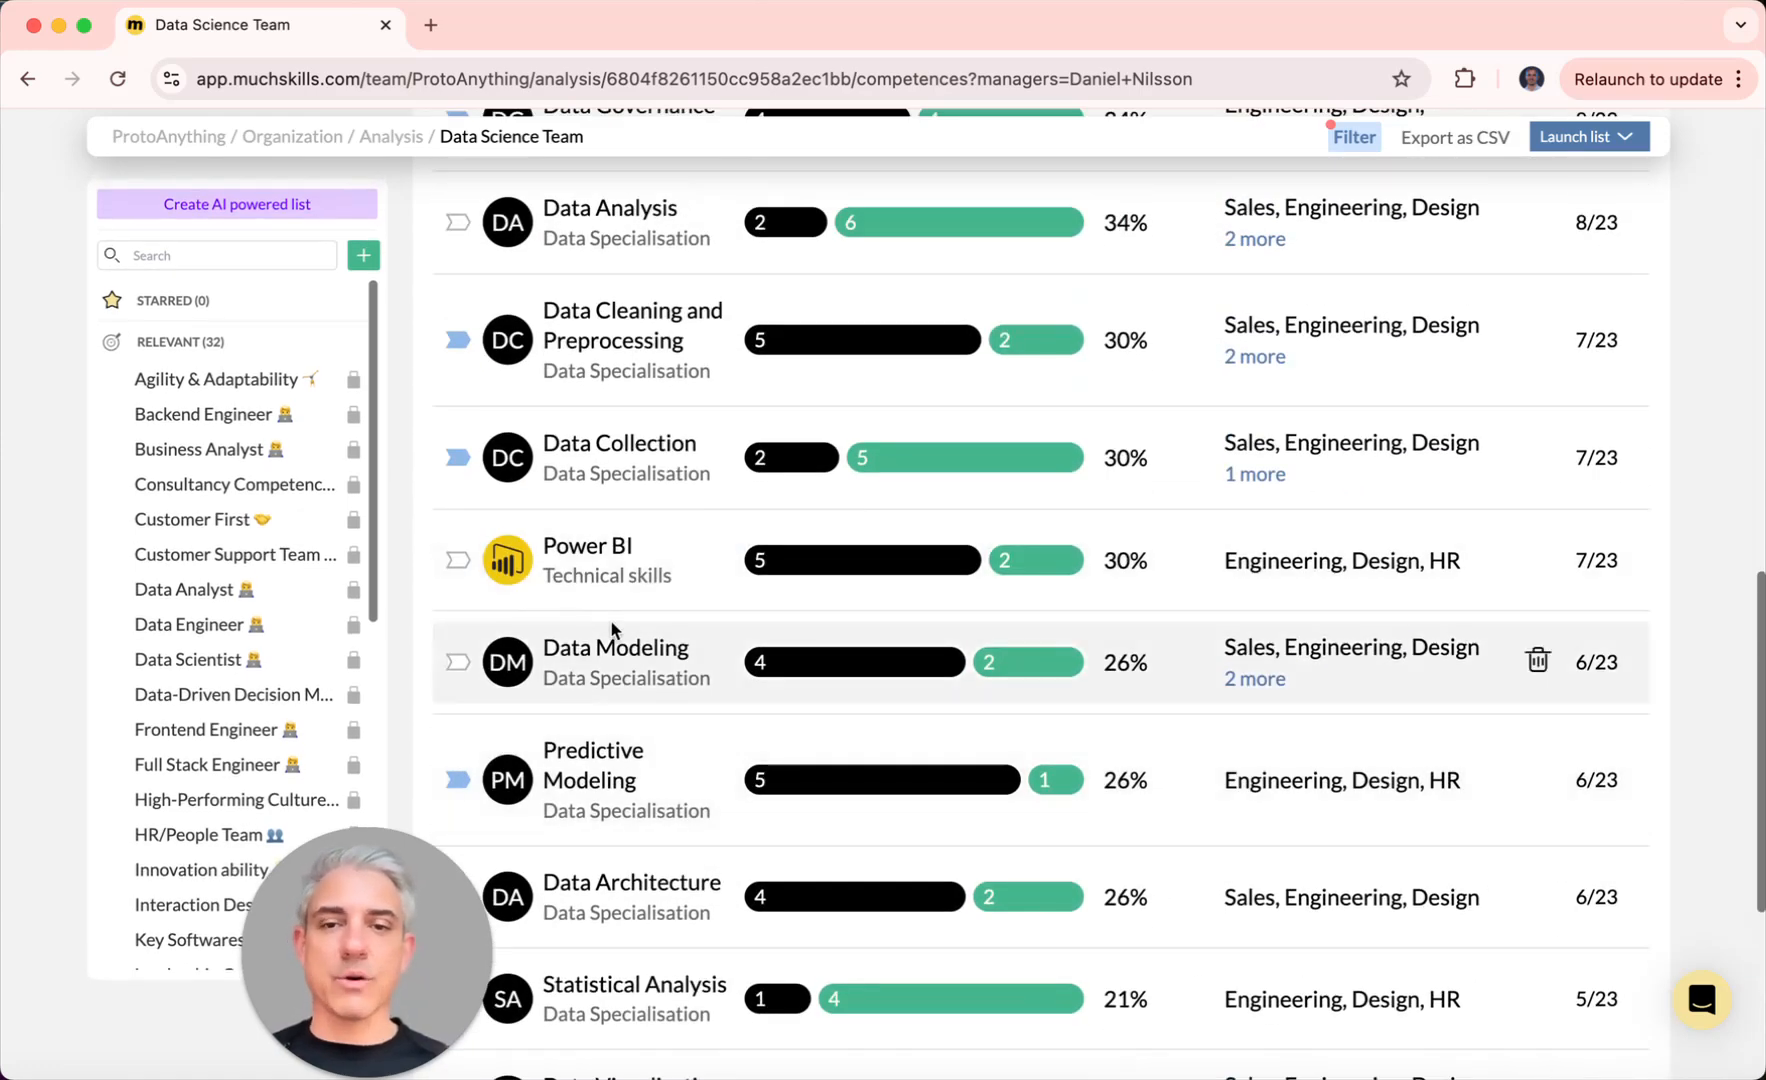
{"action": "left_click", "coordinate": [866, 570]}
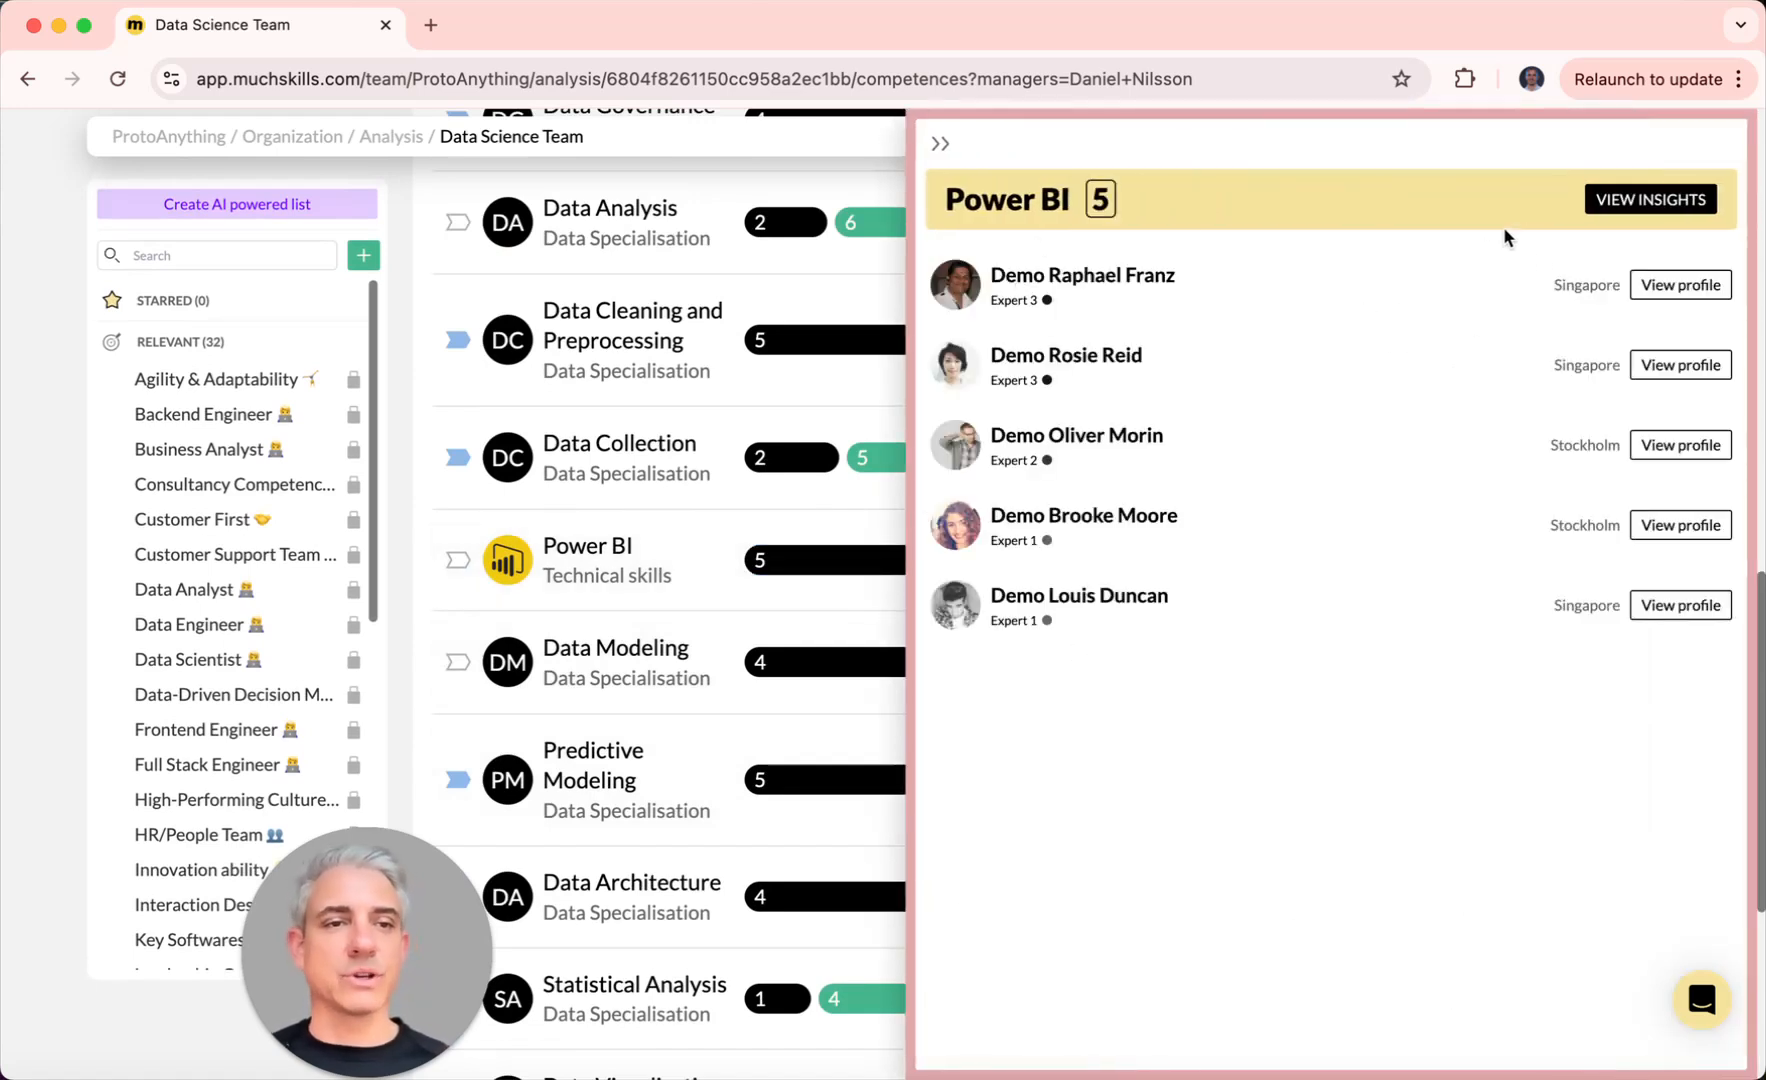
{"action": "left_click", "coordinate": [940, 143]}
{"action": "scroll", "coordinate": [1084, 660], "scroll_direction": "down", "scroll_amount": 5}
{"action": "scroll", "coordinate": [1084, 660], "scroll_direction": "up", "scroll_amount": 9}
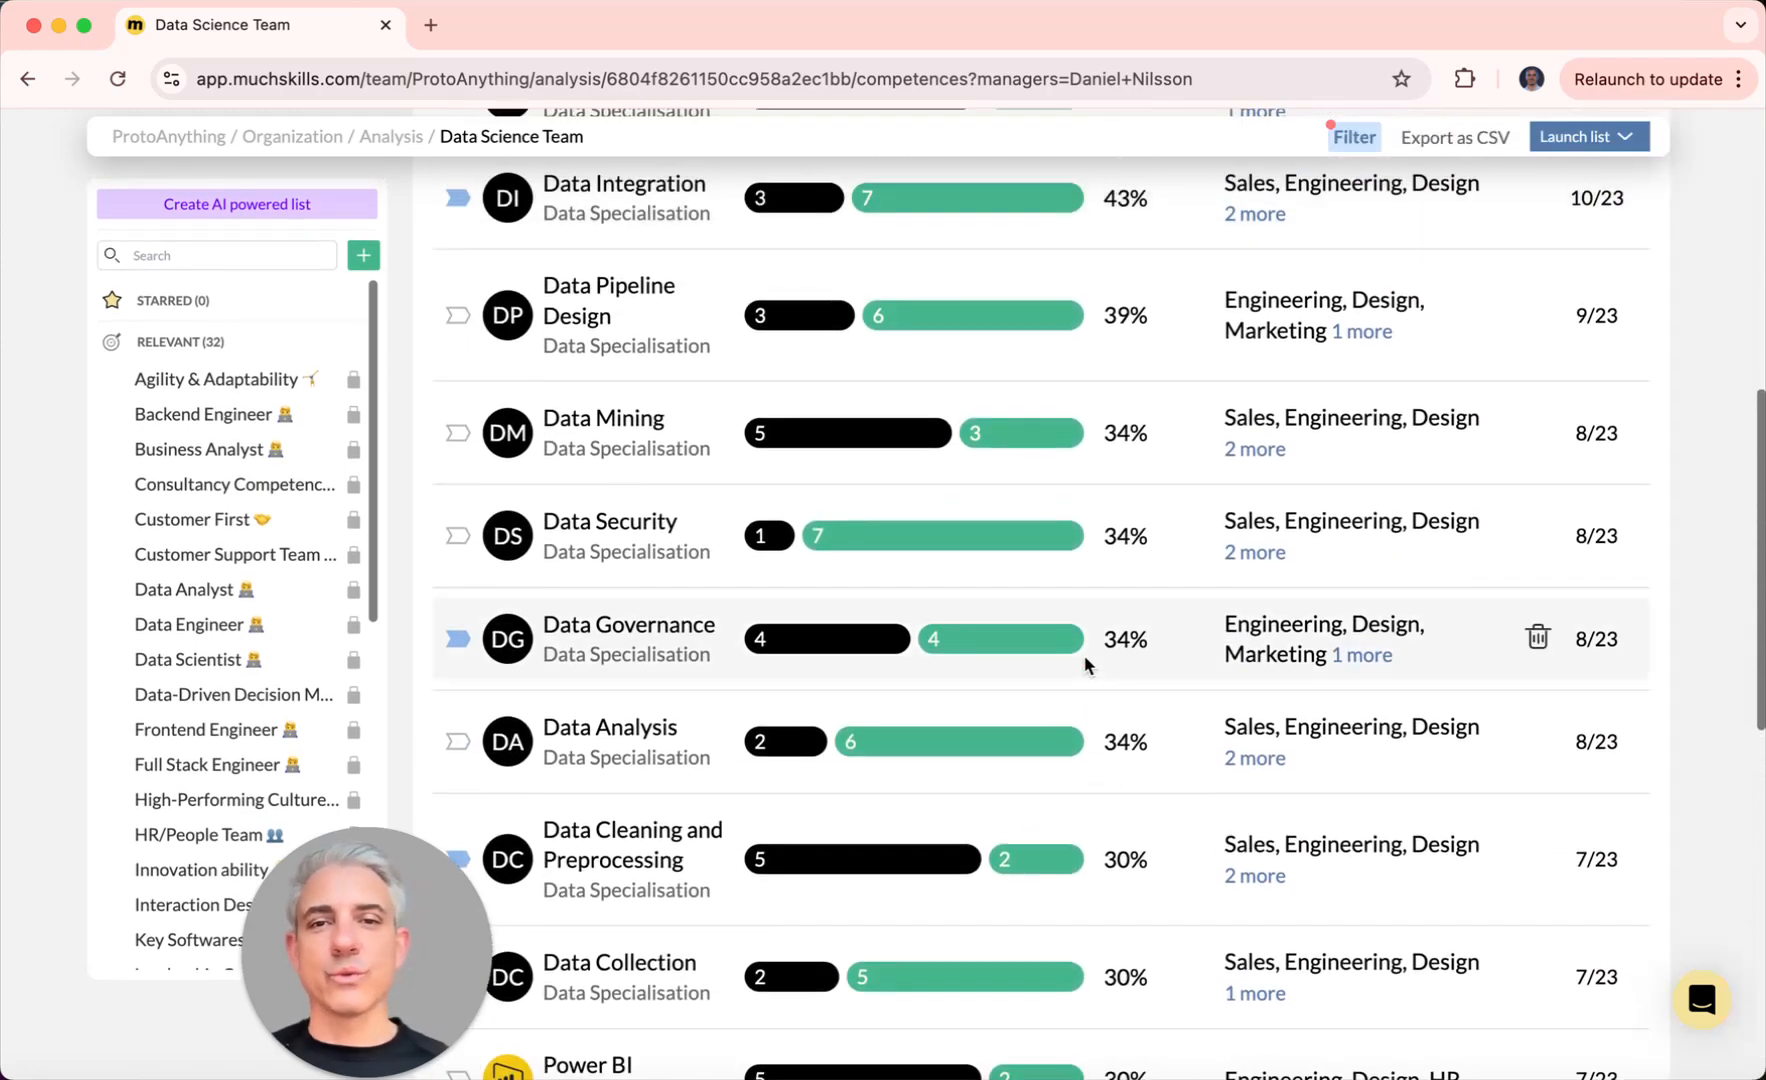
{"action": "scroll", "coordinate": [1083, 654], "scroll_direction": "up", "scroll_amount": 8}
{"action": "scroll", "coordinate": [922, 482], "scroll_direction": "down", "scroll_amount": 4}
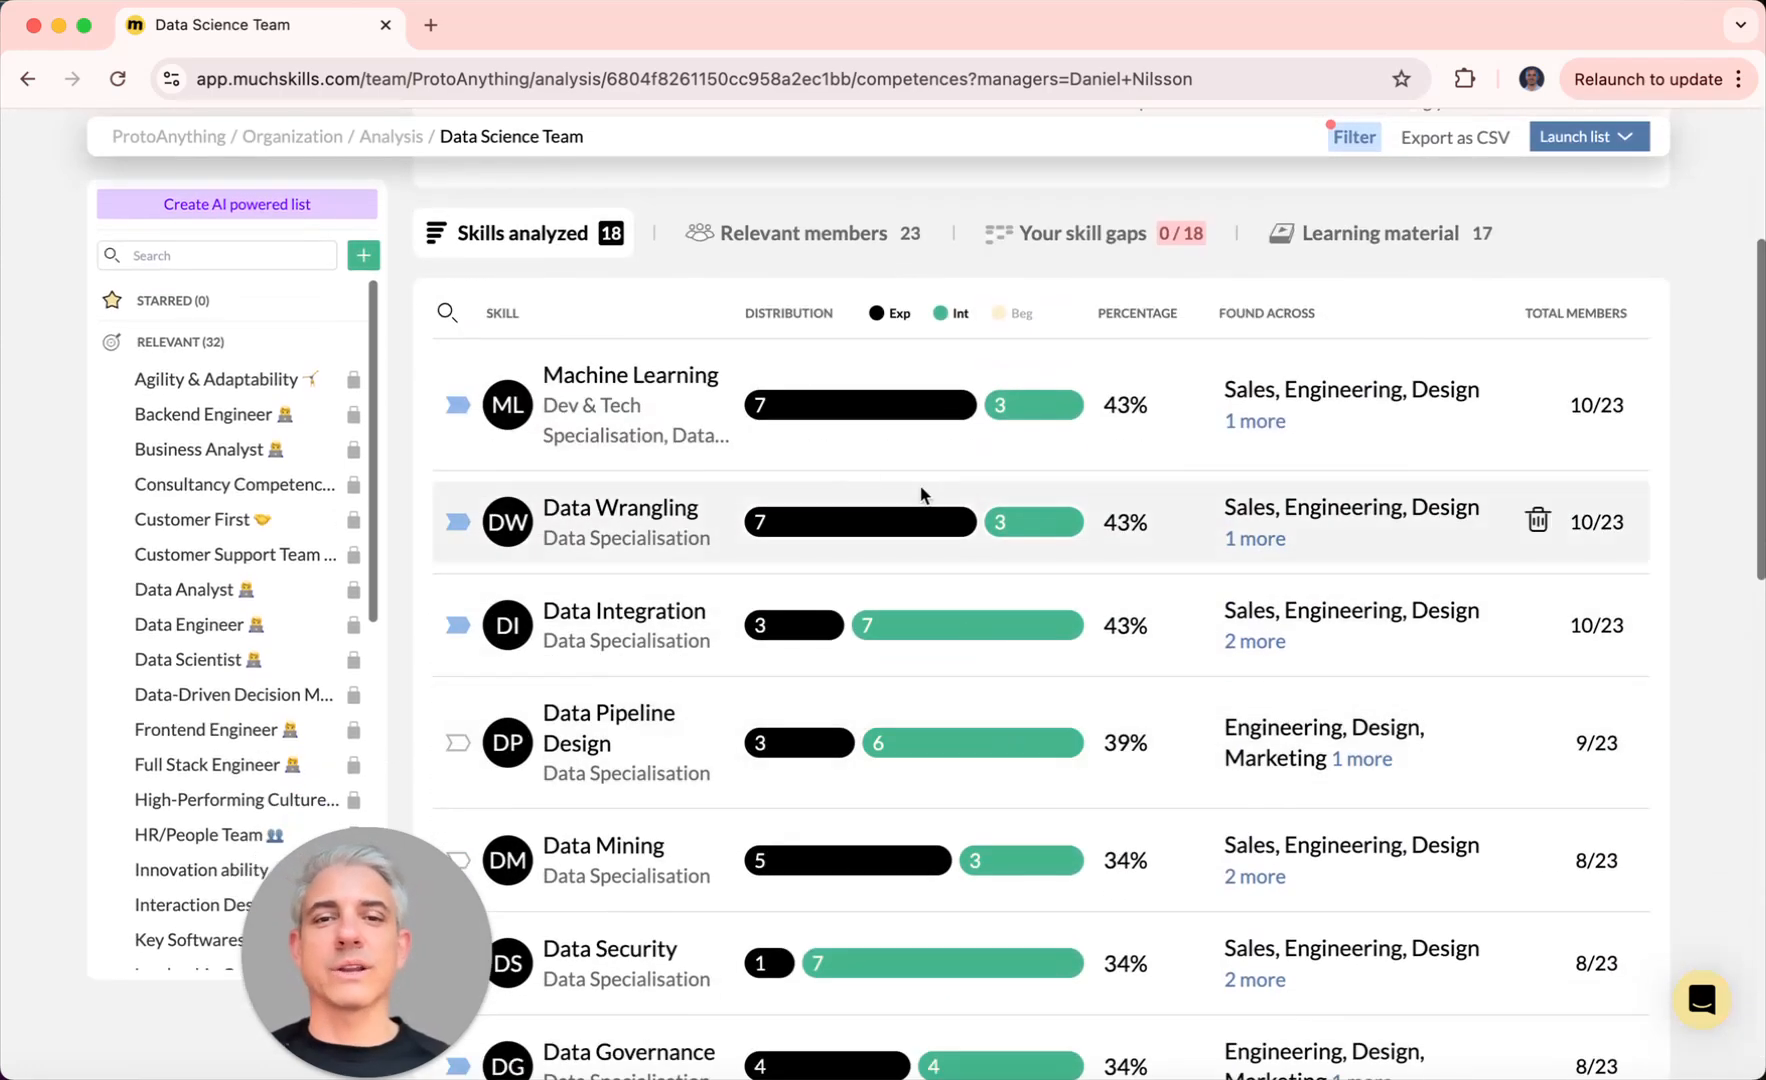
Step: Add the first three suggested members as collaborators in the Data Science Team list settings and save
{"action": "scroll", "coordinate": [812, 876], "scroll_direction": "up", "scroll_amount": 2}
{"action": "scroll", "coordinate": [812, 876], "scroll_direction": "up", "scroll_amount": 4}
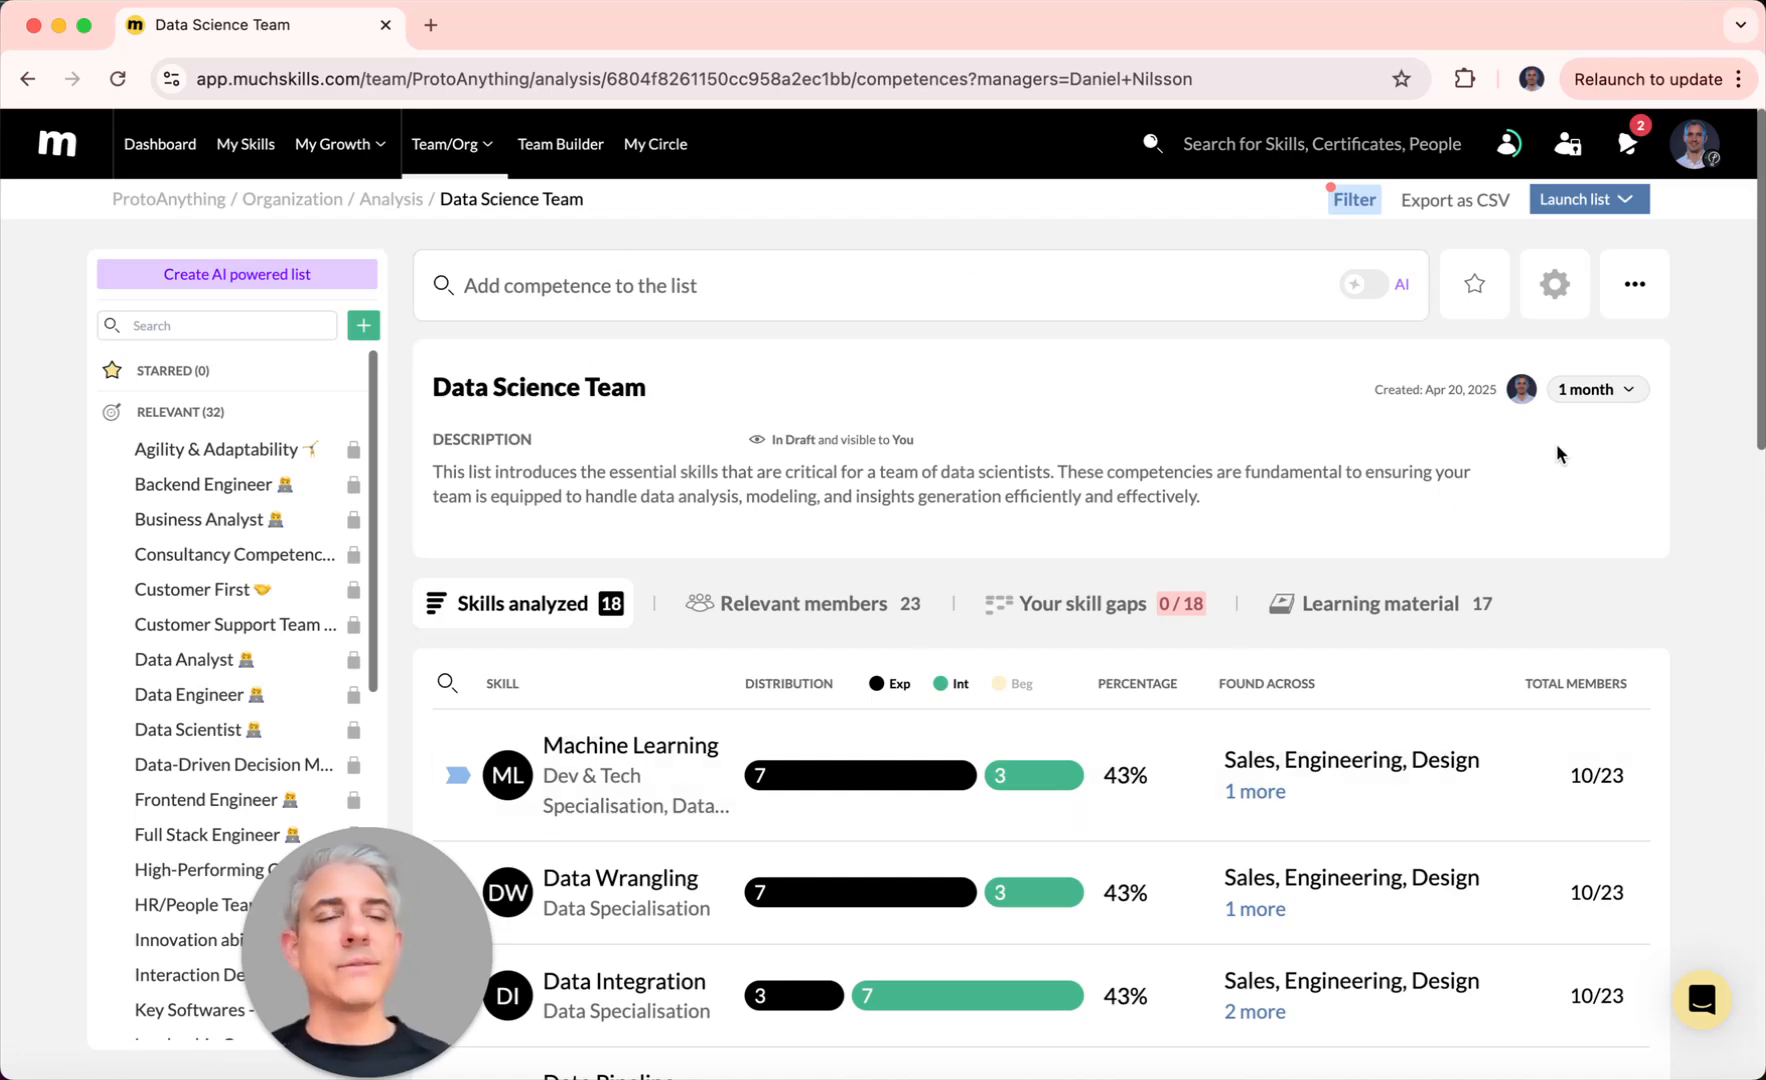
{"action": "left_click", "coordinate": [1564, 302]}
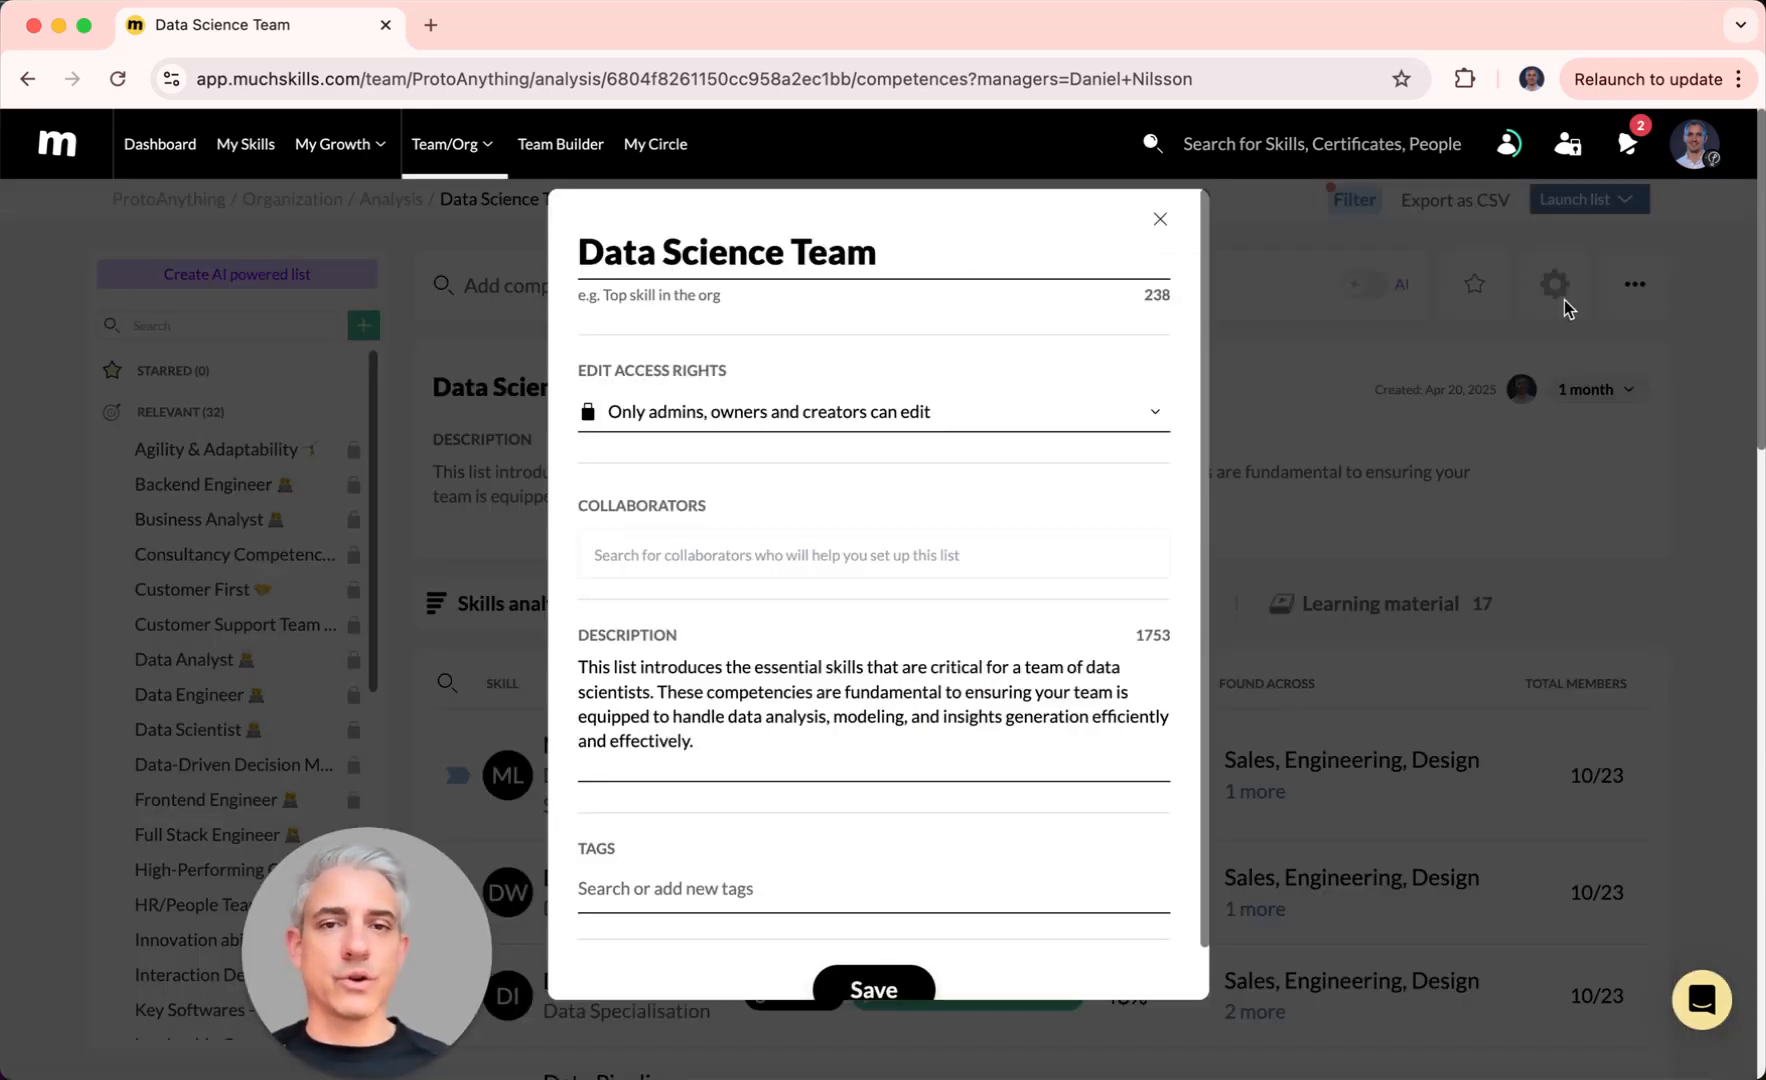
{"action": "left_click", "coordinate": [666, 552]}
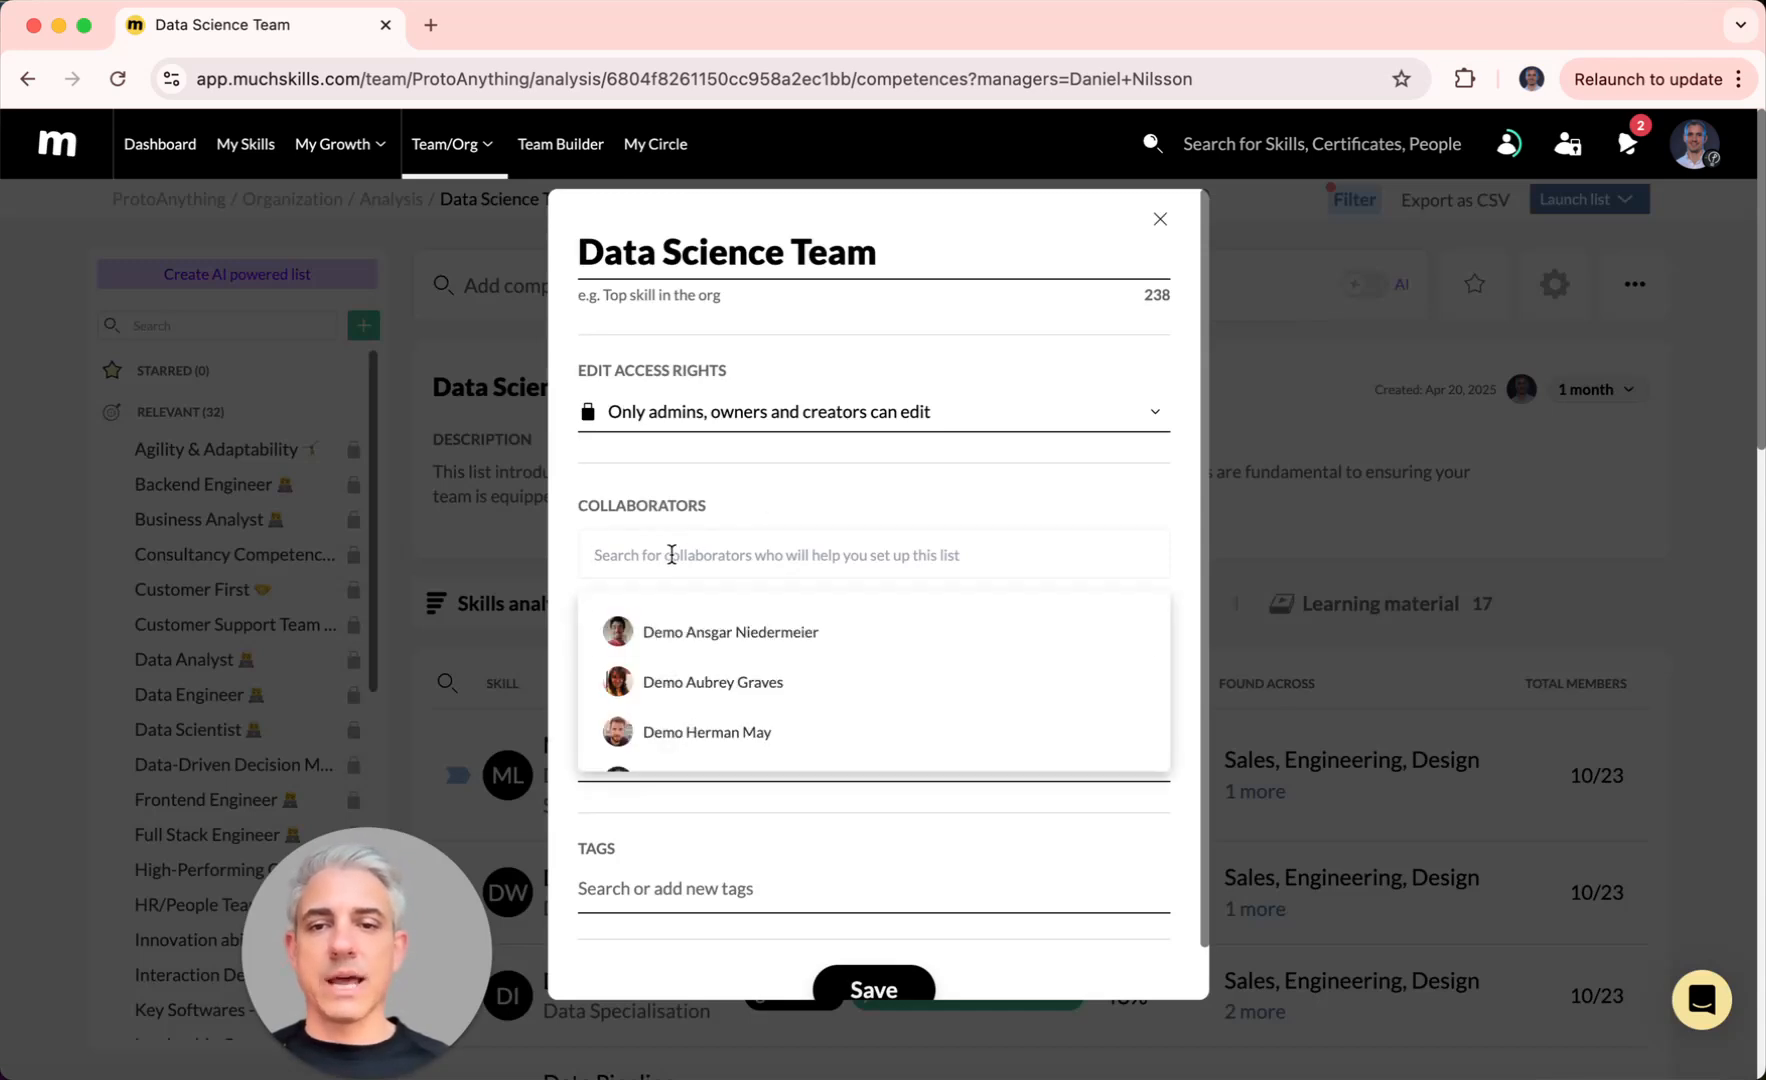
{"action": "left_click", "coordinate": [759, 643]}
{"action": "left_click", "coordinate": [759, 643]}
{"action": "left_click", "coordinate": [757, 640]}
{"action": "left_click", "coordinate": [875, 493]}
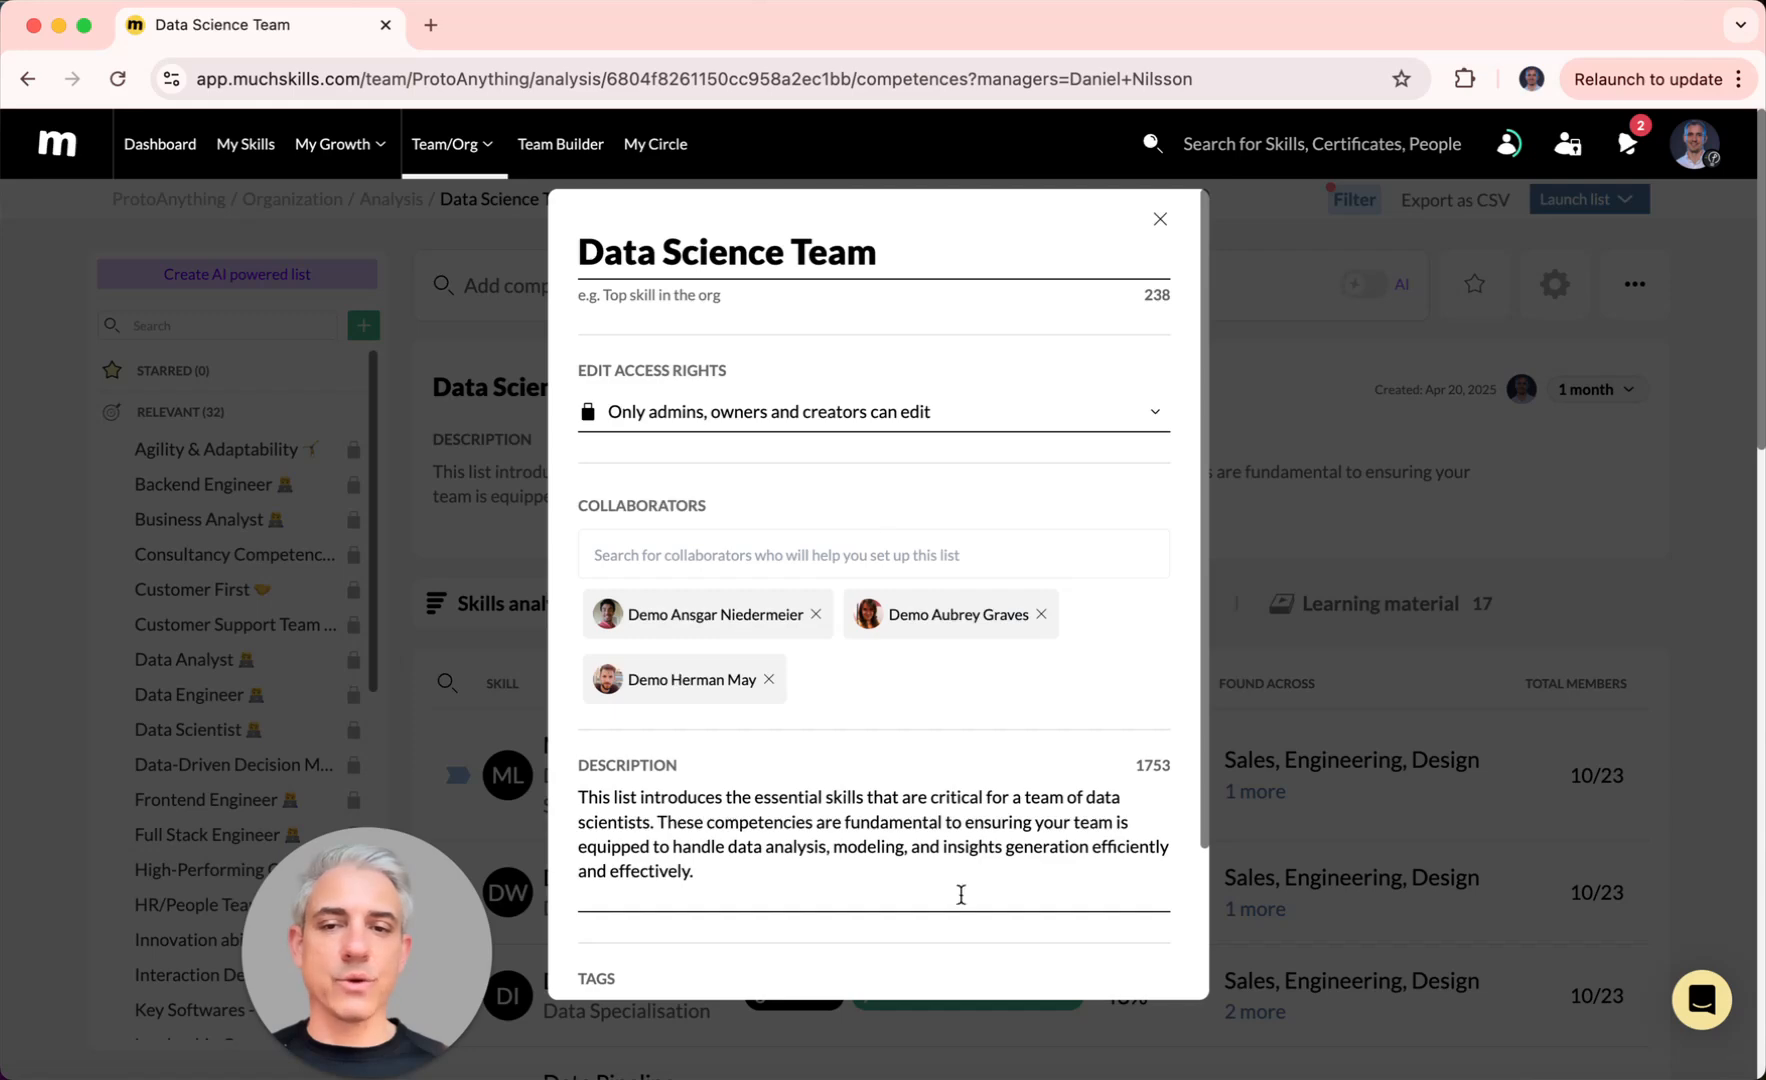
{"action": "scroll", "coordinate": [1005, 840], "scroll_direction": "down", "scroll_amount": 3}
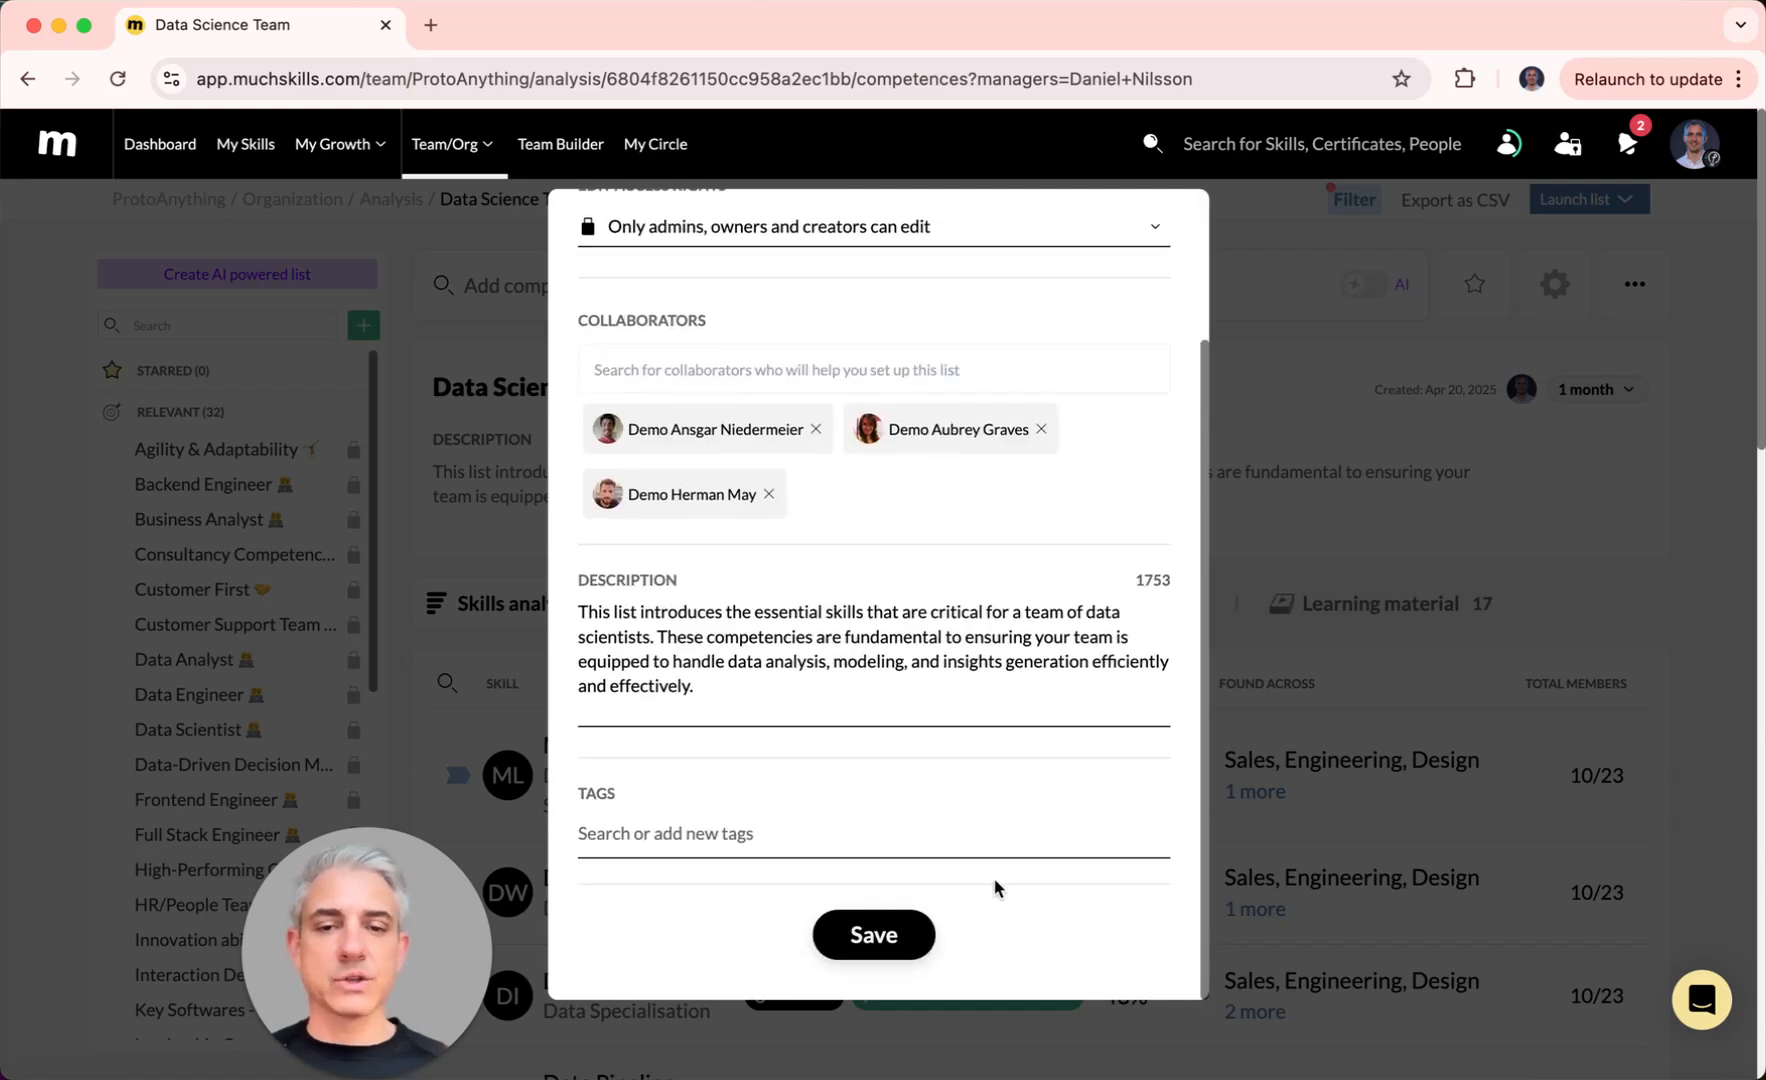
{"action": "left_click", "coordinate": [893, 937]}
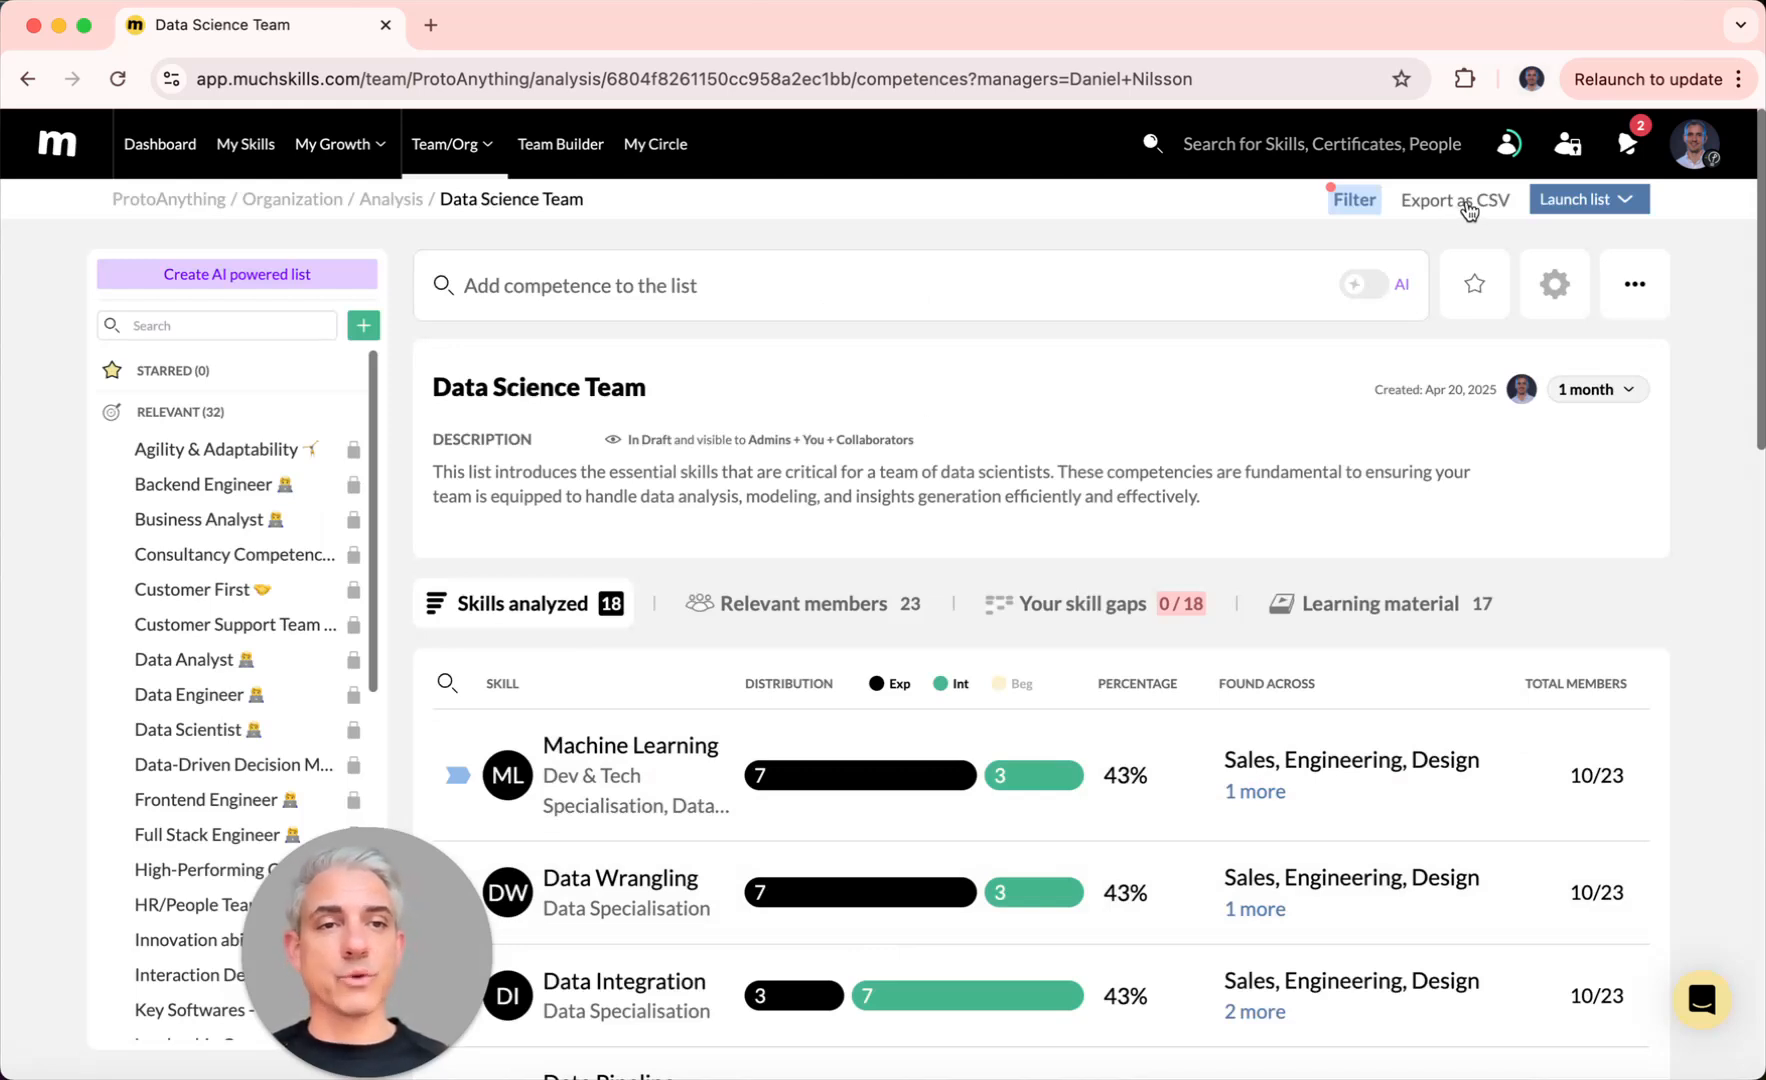
Step: Launch the Data Science Team list and set its visibility to Everyone in ProtoAnything
{"action": "left_click", "coordinate": [1626, 201]}
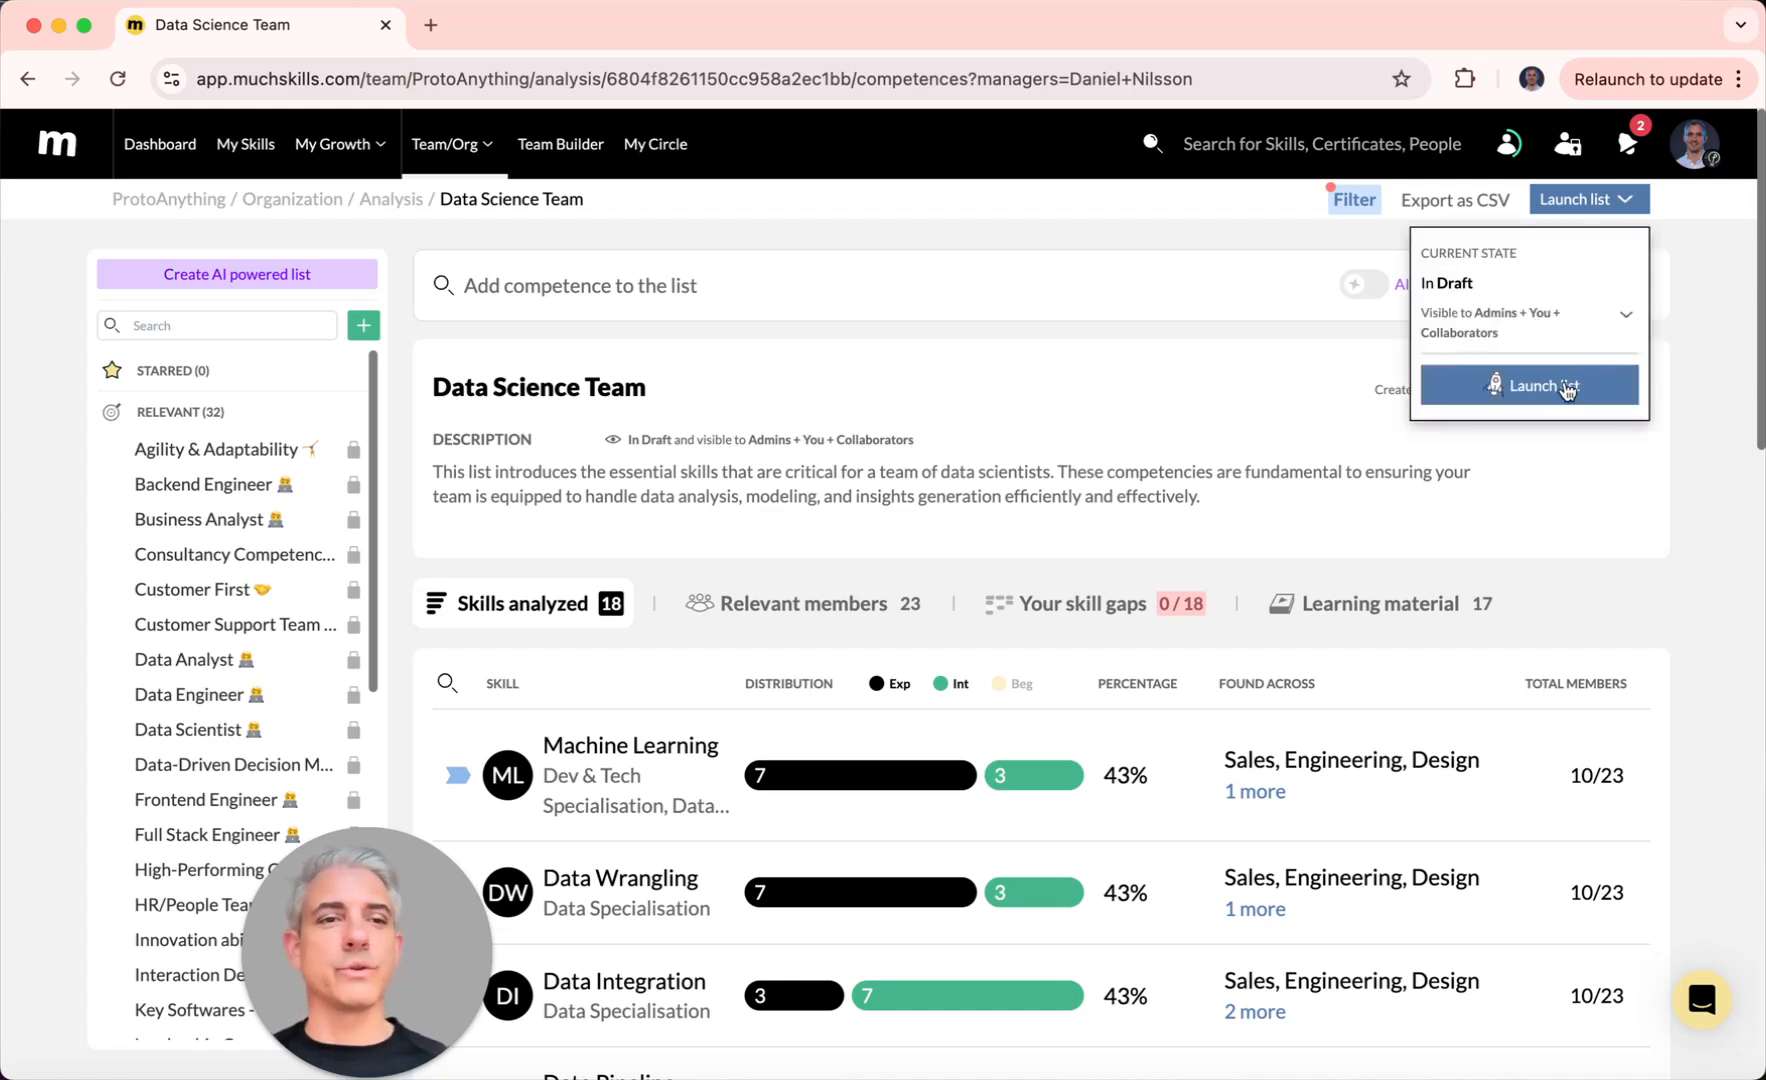
{"action": "left_click", "coordinate": [1560, 387]}
{"action": "left_click", "coordinate": [1485, 346]}
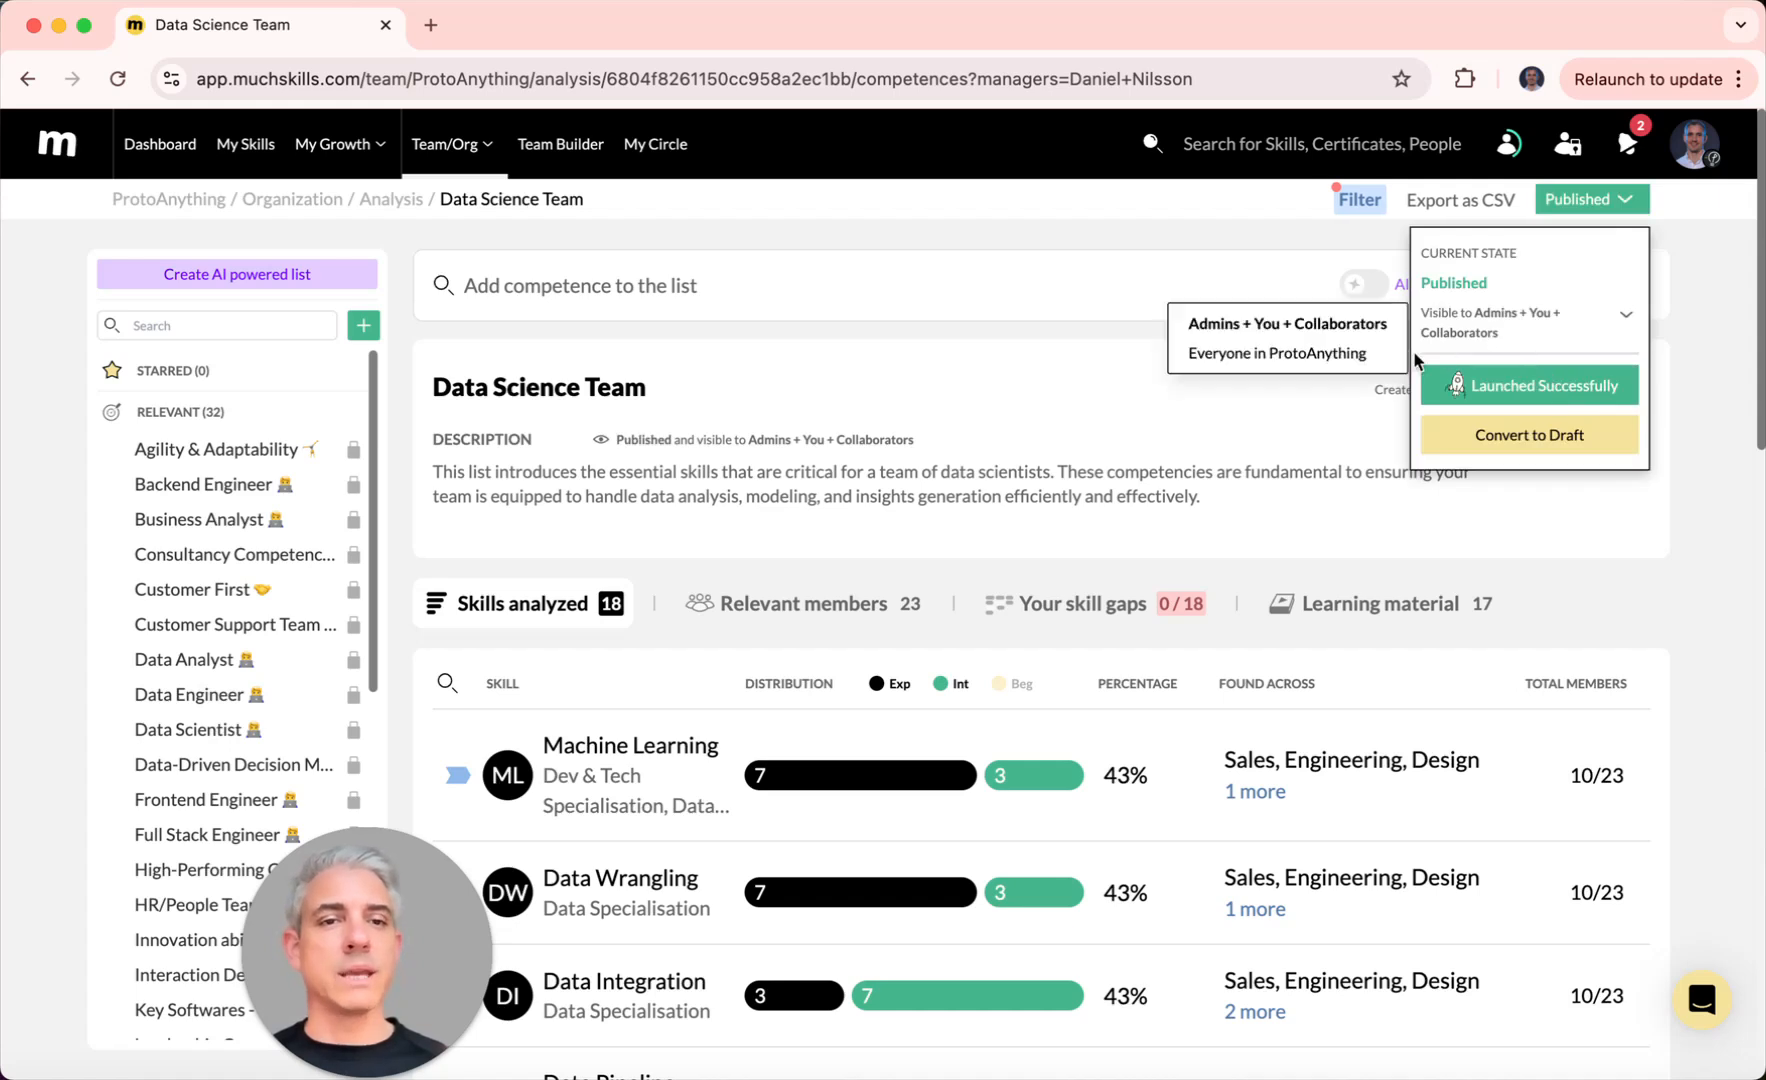
{"action": "left_click", "coordinate": [1376, 360]}
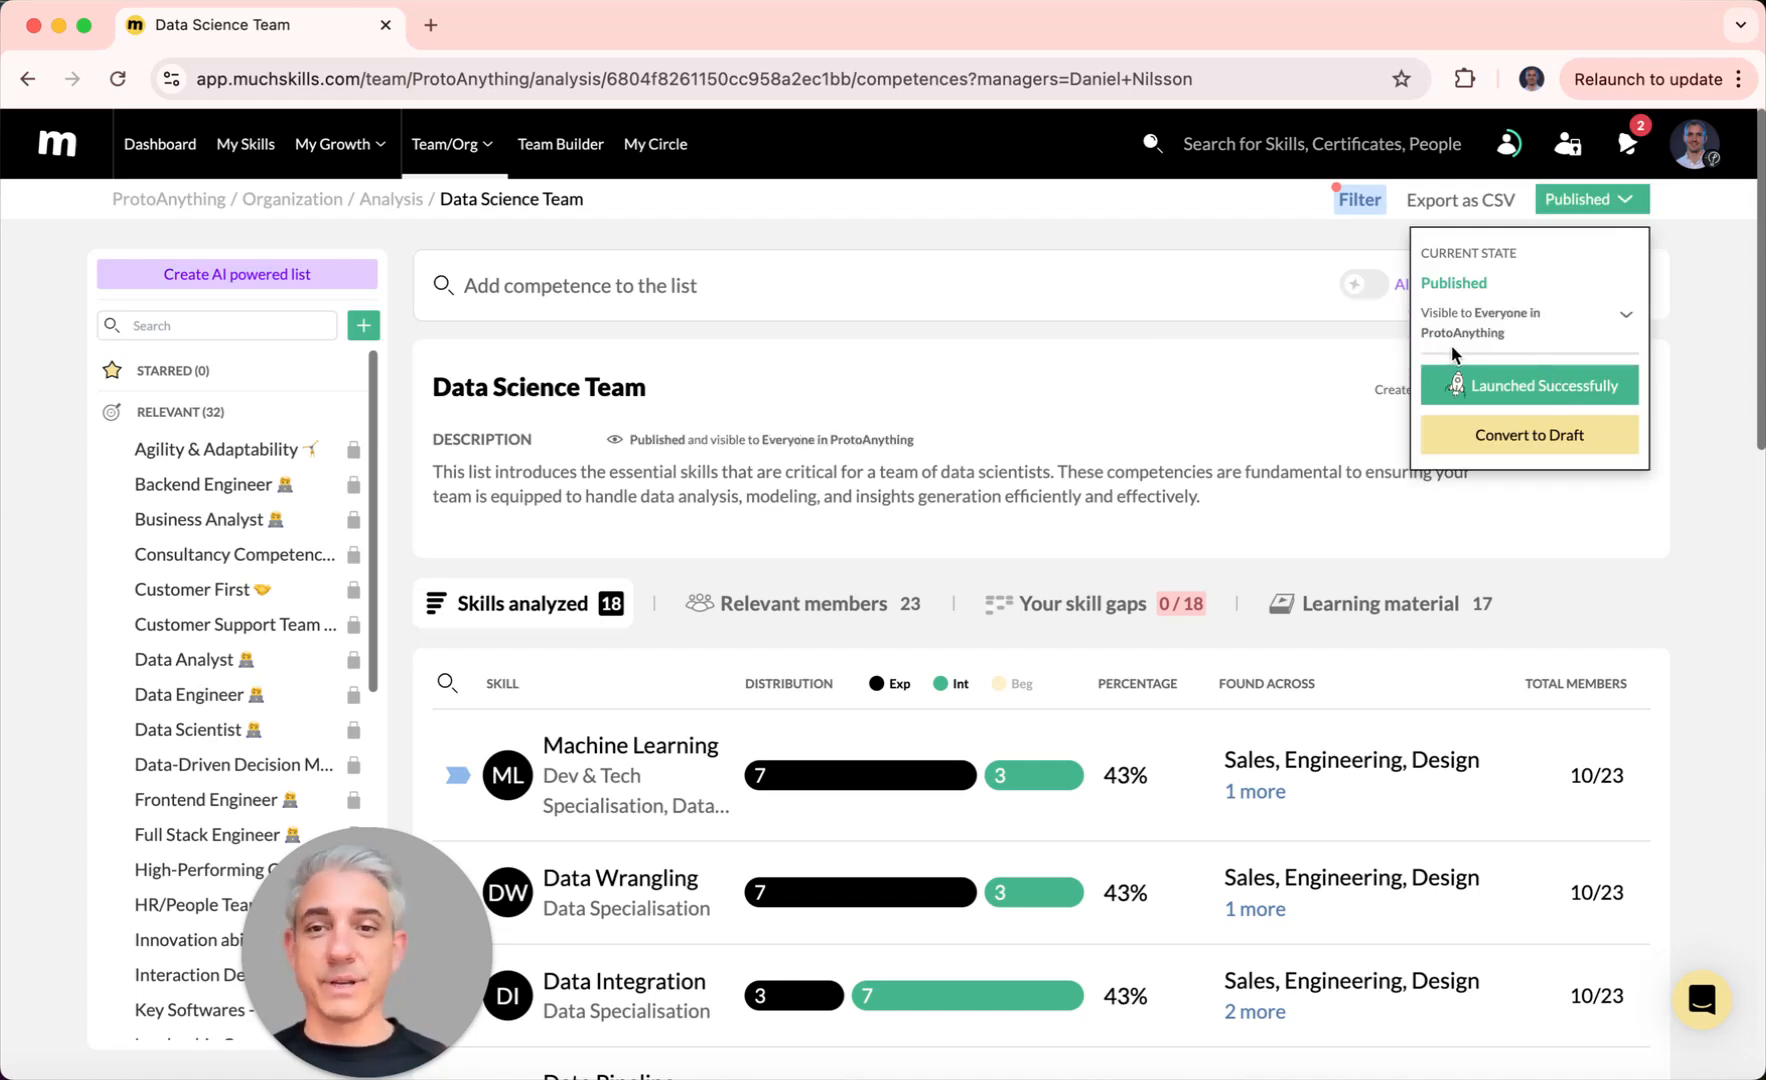
{"action": "left_click", "coordinate": [1212, 358]}
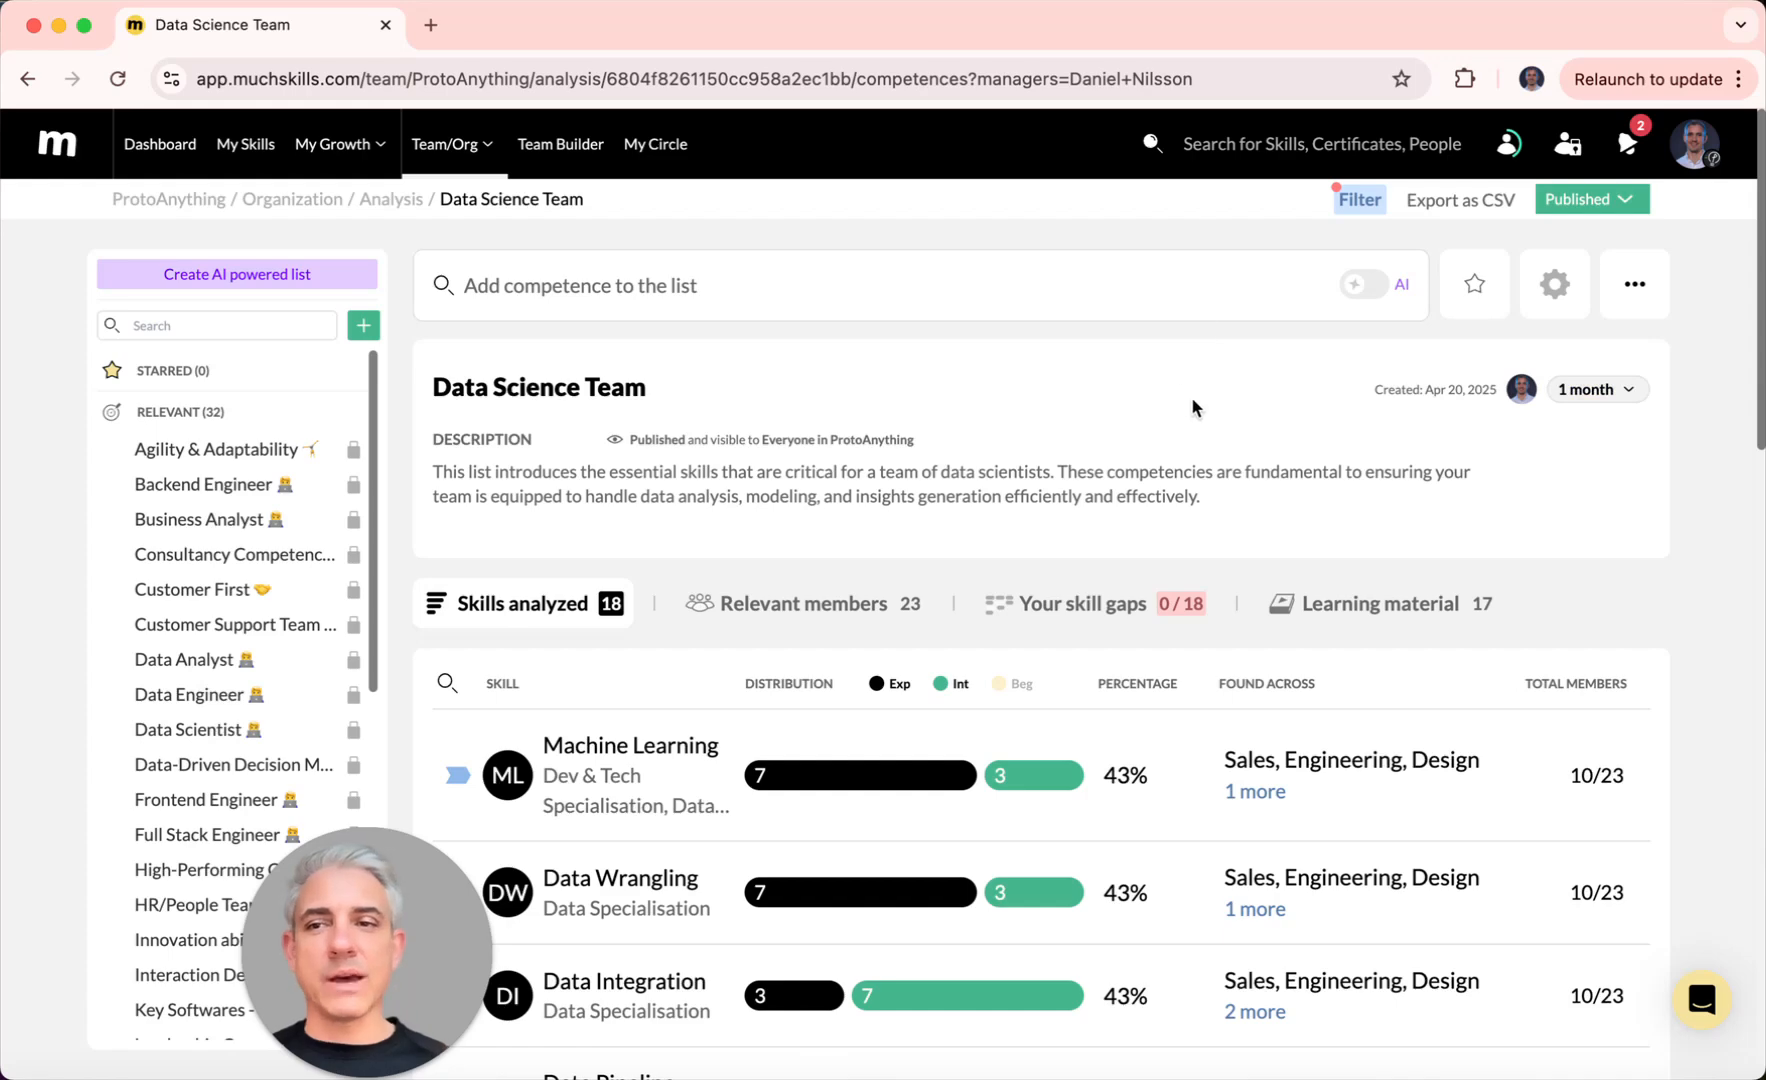
Step: Star the Data Science Team list and look over the available lists
{"action": "left_click", "coordinate": [1476, 292]}
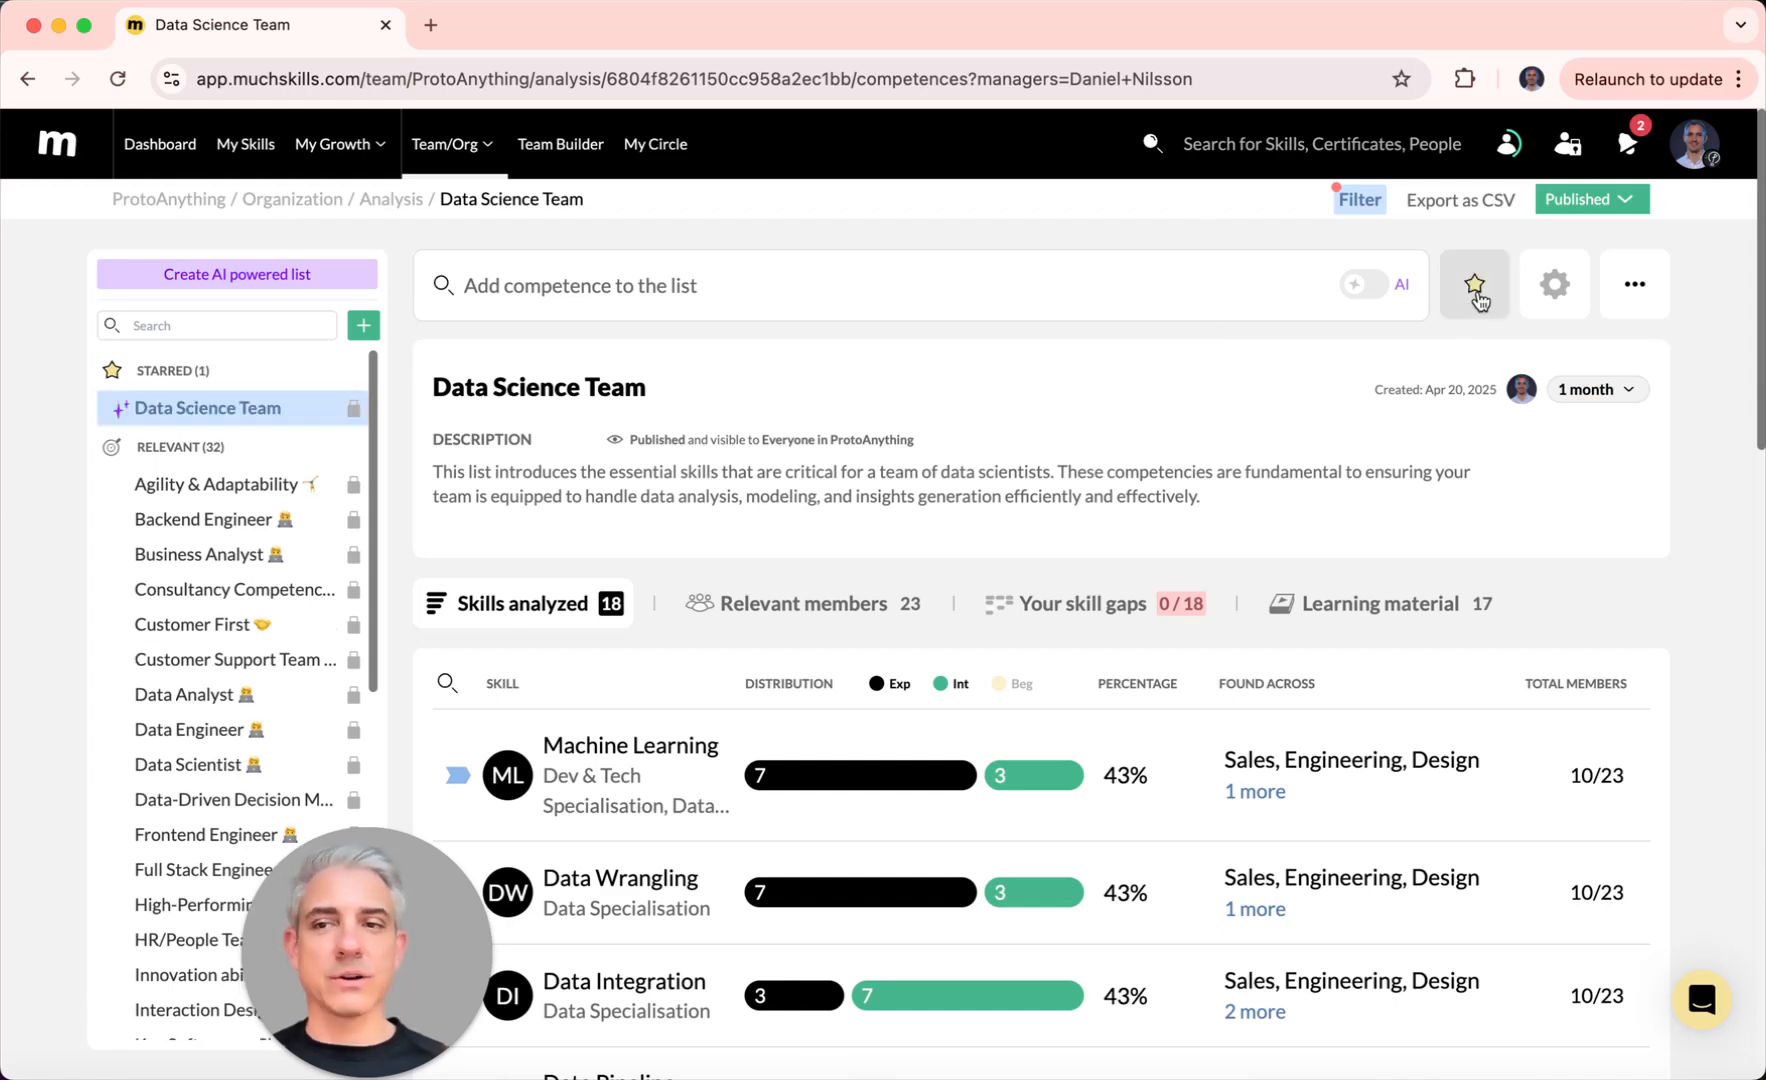
{"action": "scroll", "coordinate": [204, 638], "scroll_direction": "down", "scroll_amount": 7}
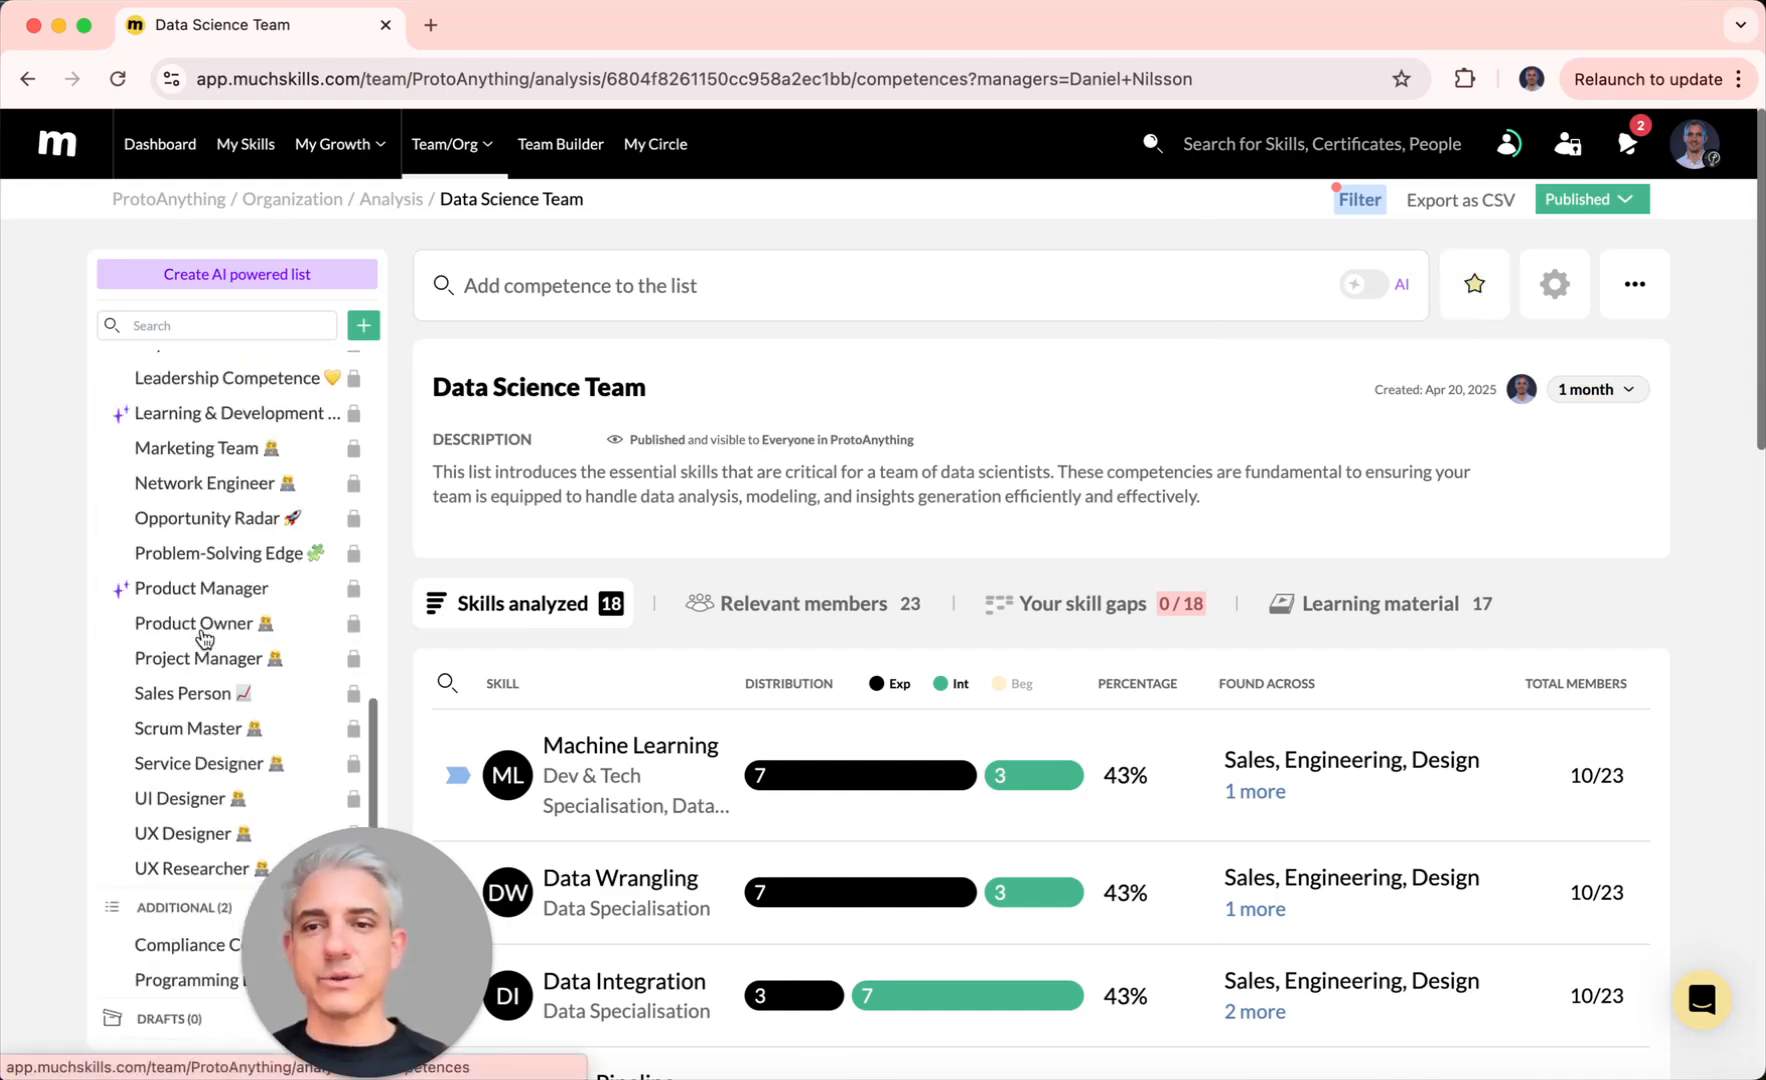
{"action": "scroll", "coordinate": [204, 630], "scroll_direction": "up", "scroll_amount": 7}
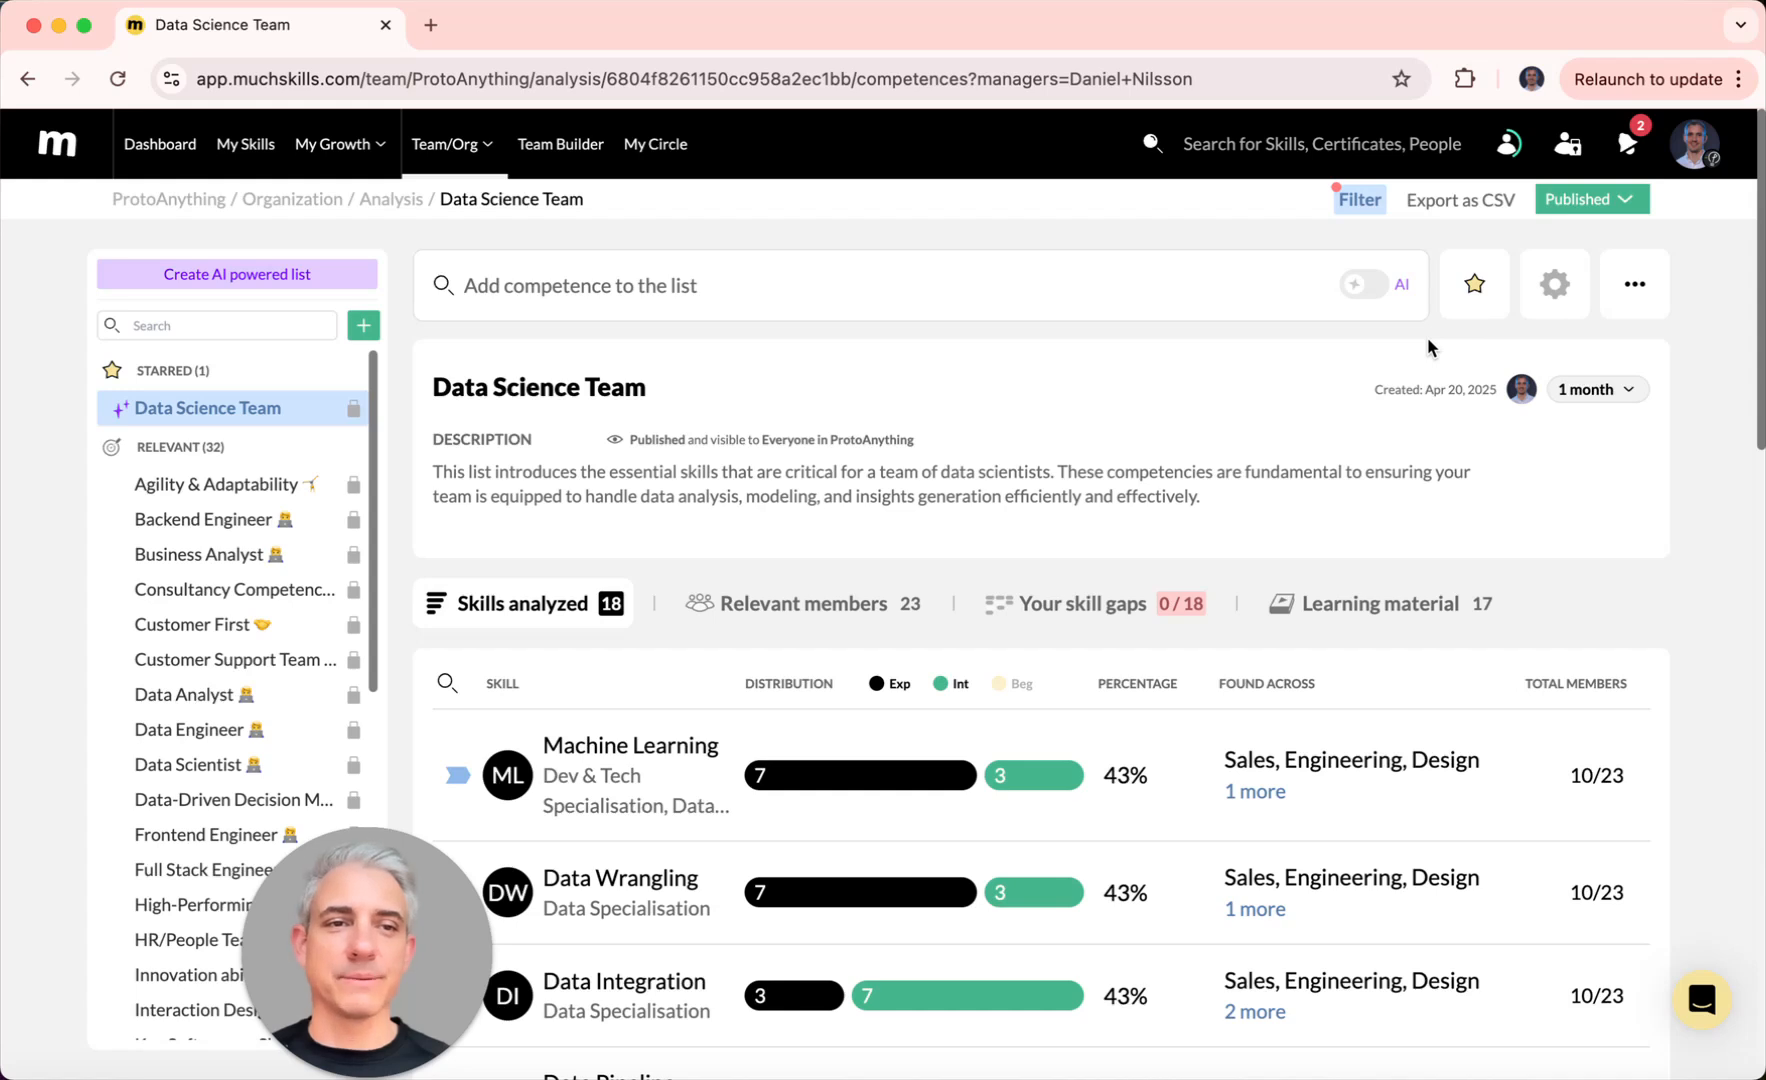
{"action": "scroll", "coordinate": [1297, 484], "scroll_direction": "down", "scroll_amount": 3}
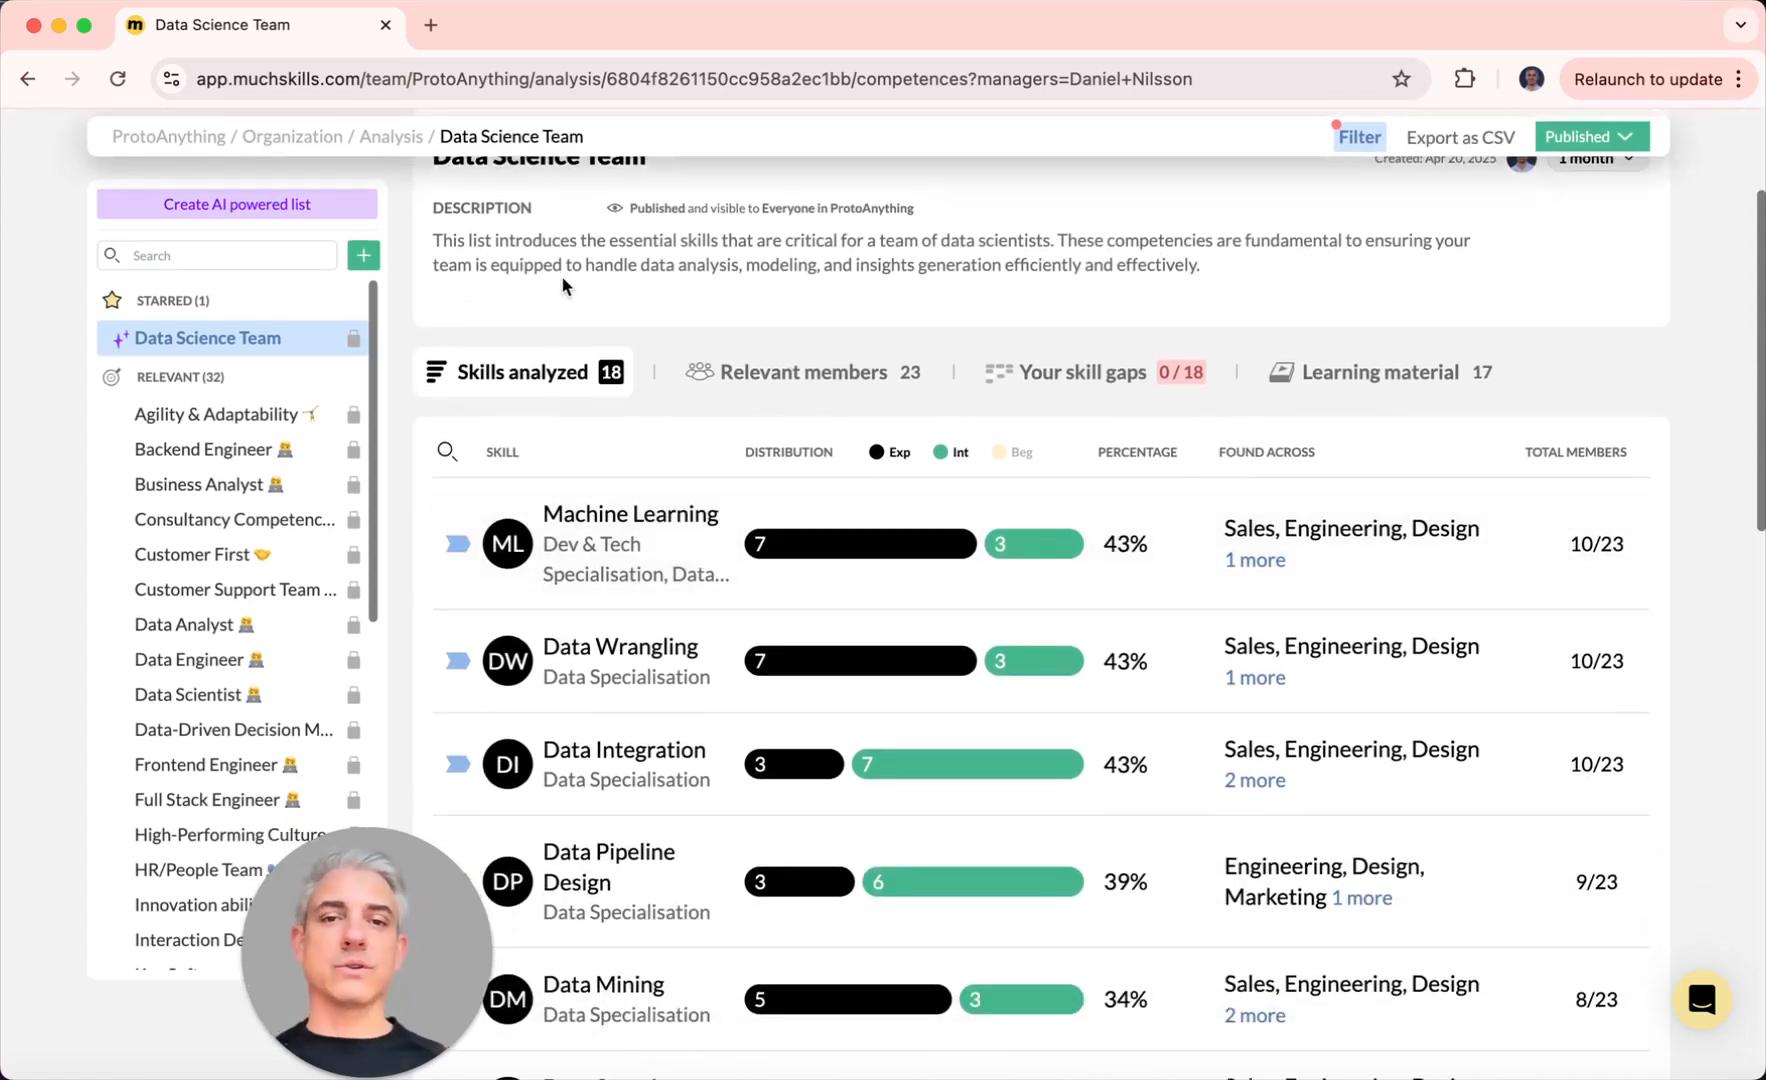
{"action": "scroll", "coordinate": [556, 310], "scroll_direction": "up", "scroll_amount": 1}
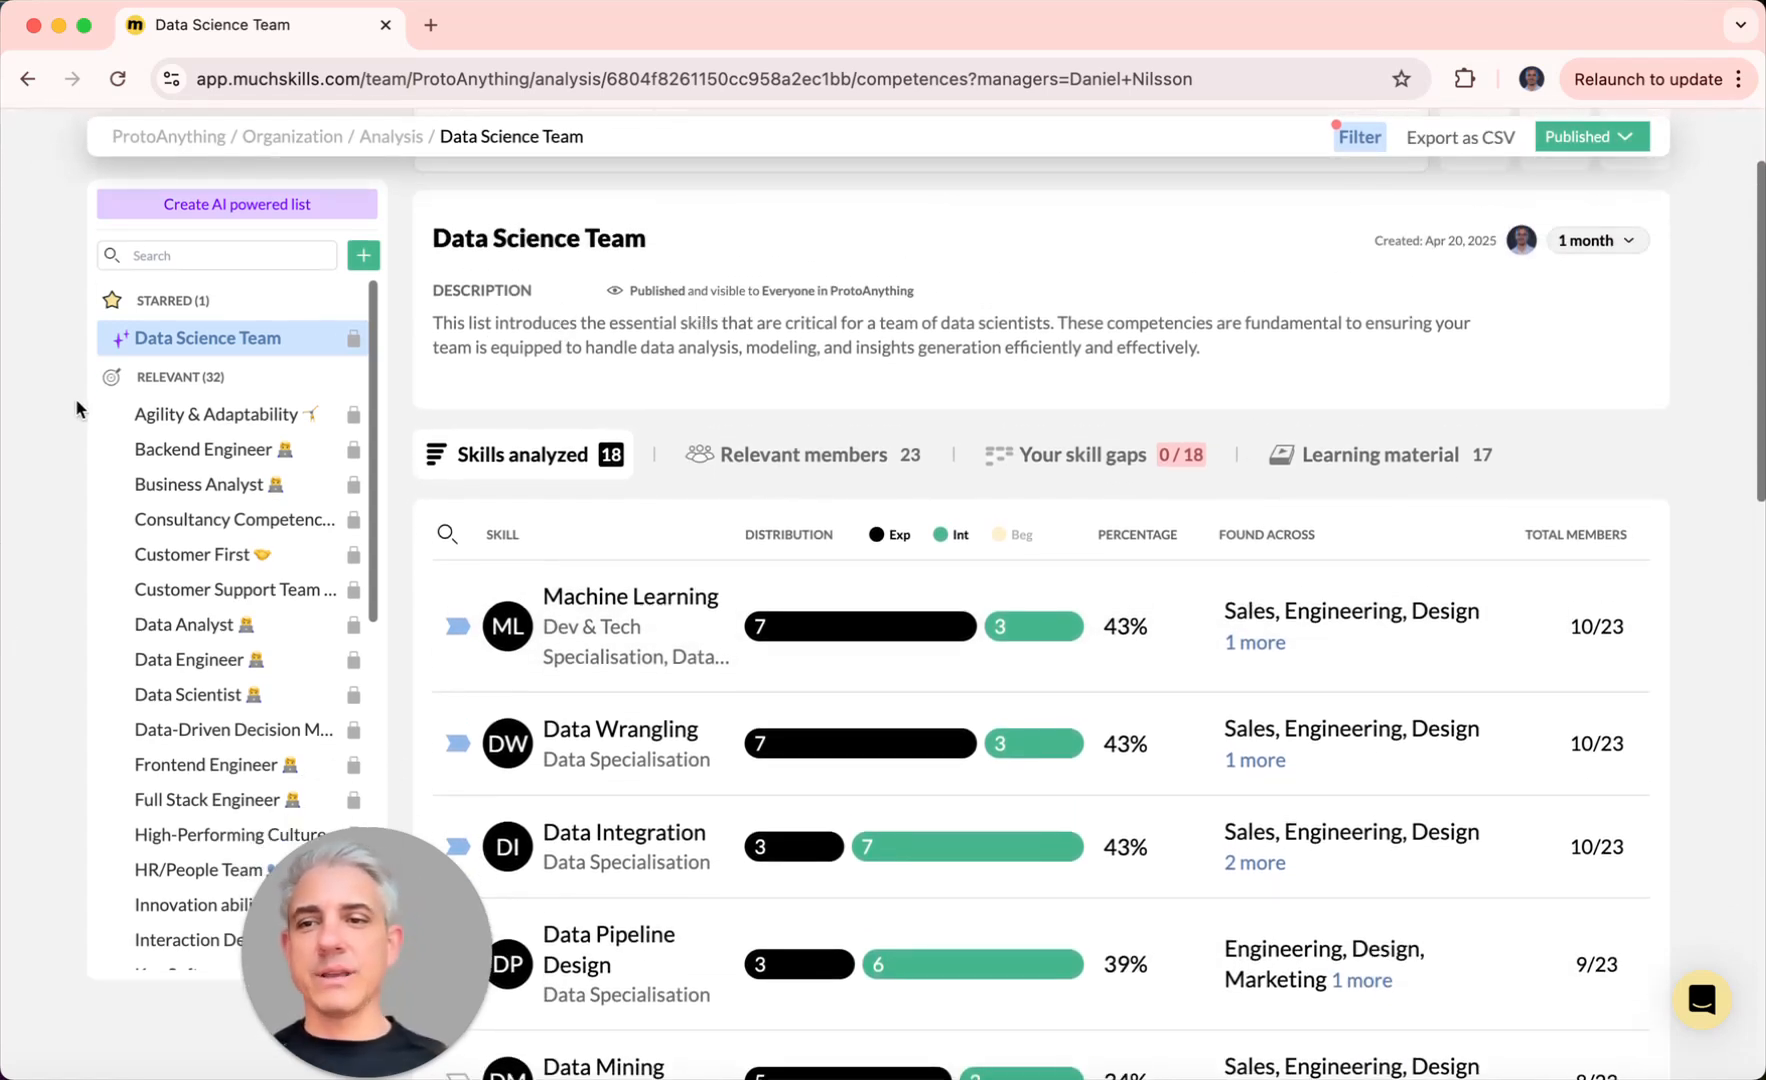
Step: Open the Business Analyst list and look through its analyzed skills
{"action": "left_click", "coordinate": [208, 490]}
{"action": "scroll", "coordinate": [669, 395], "scroll_direction": "down", "scroll_amount": 6}
{"action": "scroll", "coordinate": [694, 610], "scroll_direction": "down", "scroll_amount": 6}
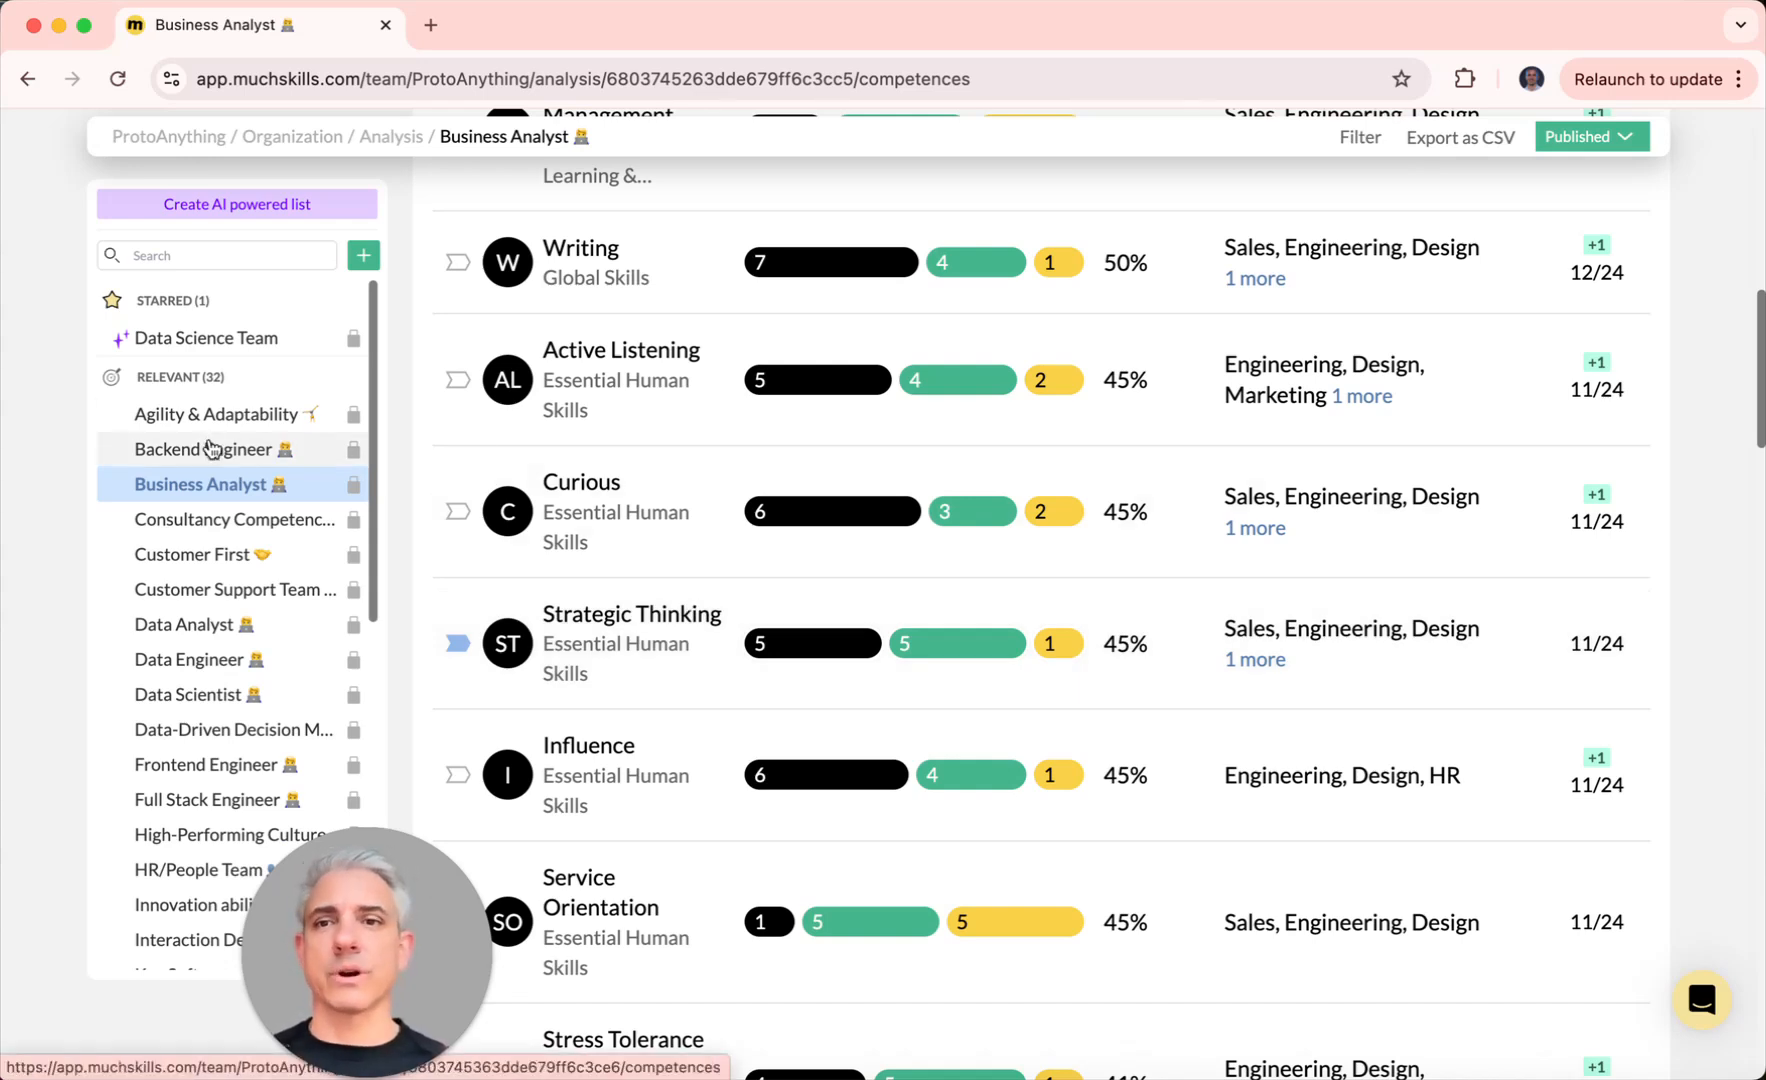
Step: Open the Customer First list and examine its analyzed skills and their distribution
{"action": "left_click", "coordinate": [186, 555]}
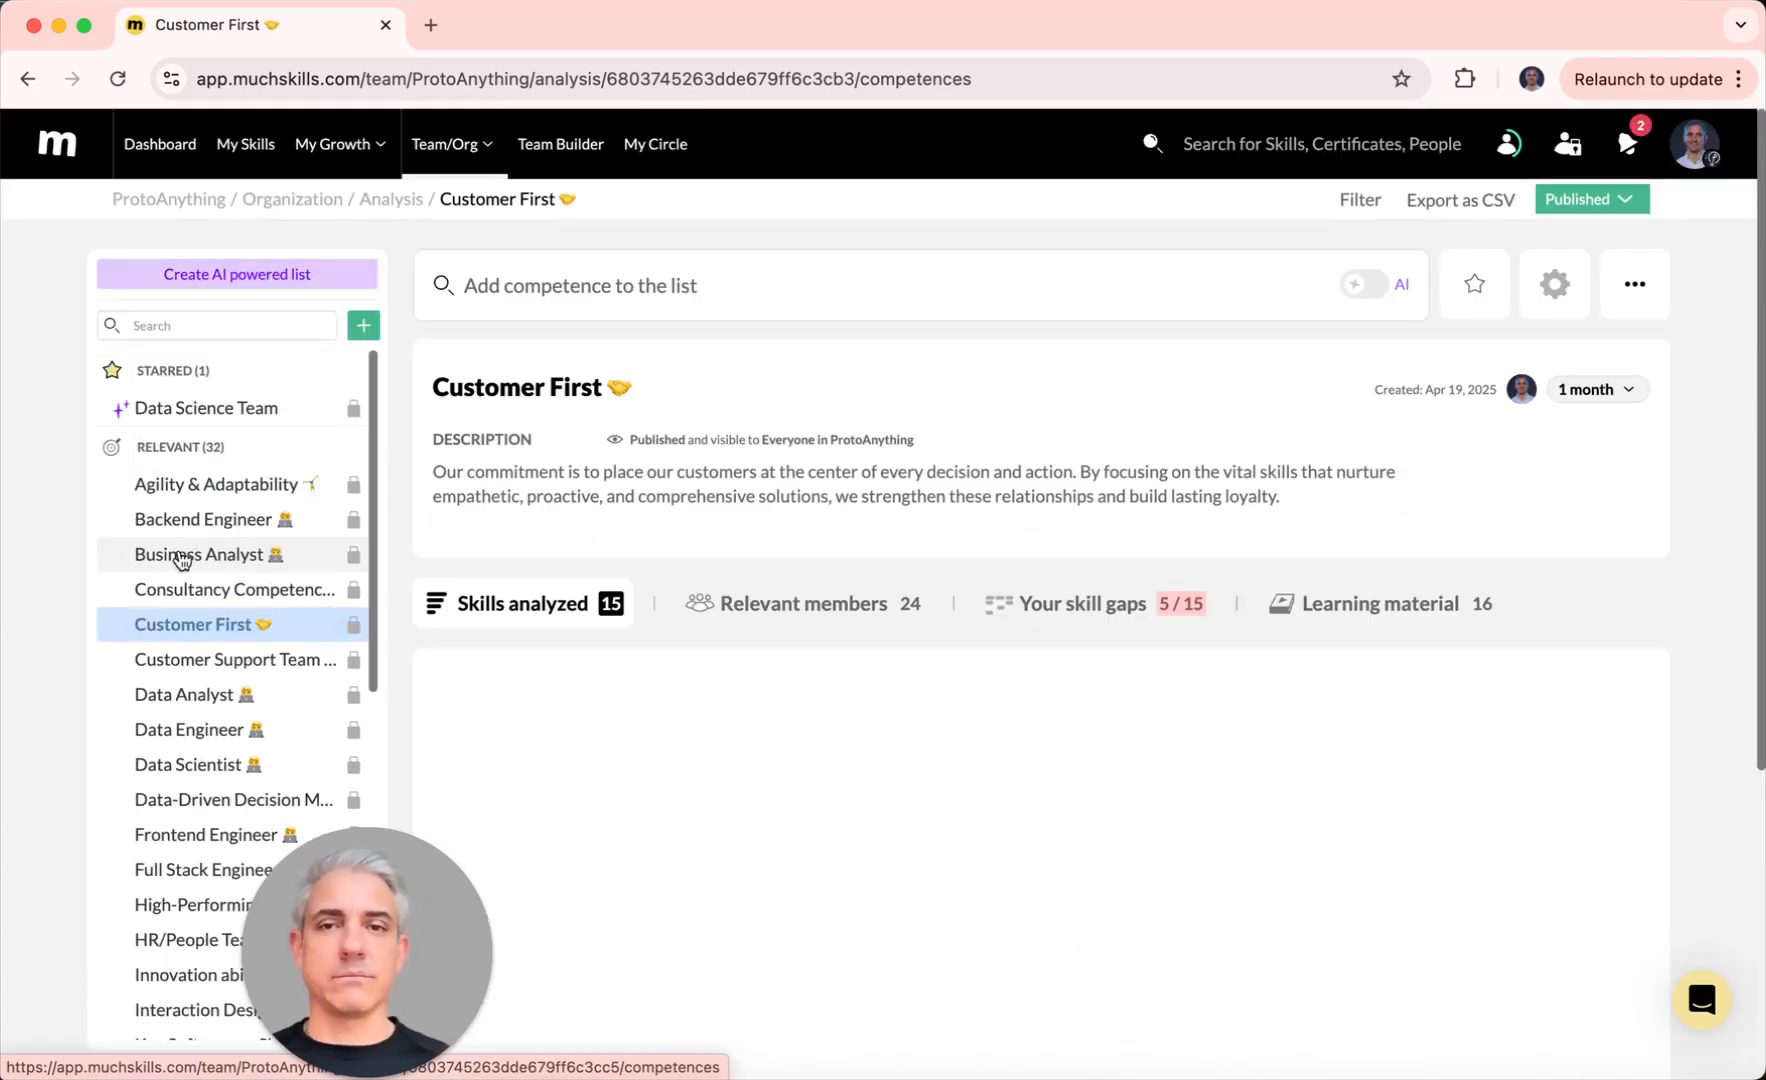
{"action": "scroll", "coordinate": [929, 490], "scroll_direction": "down", "scroll_amount": 5}
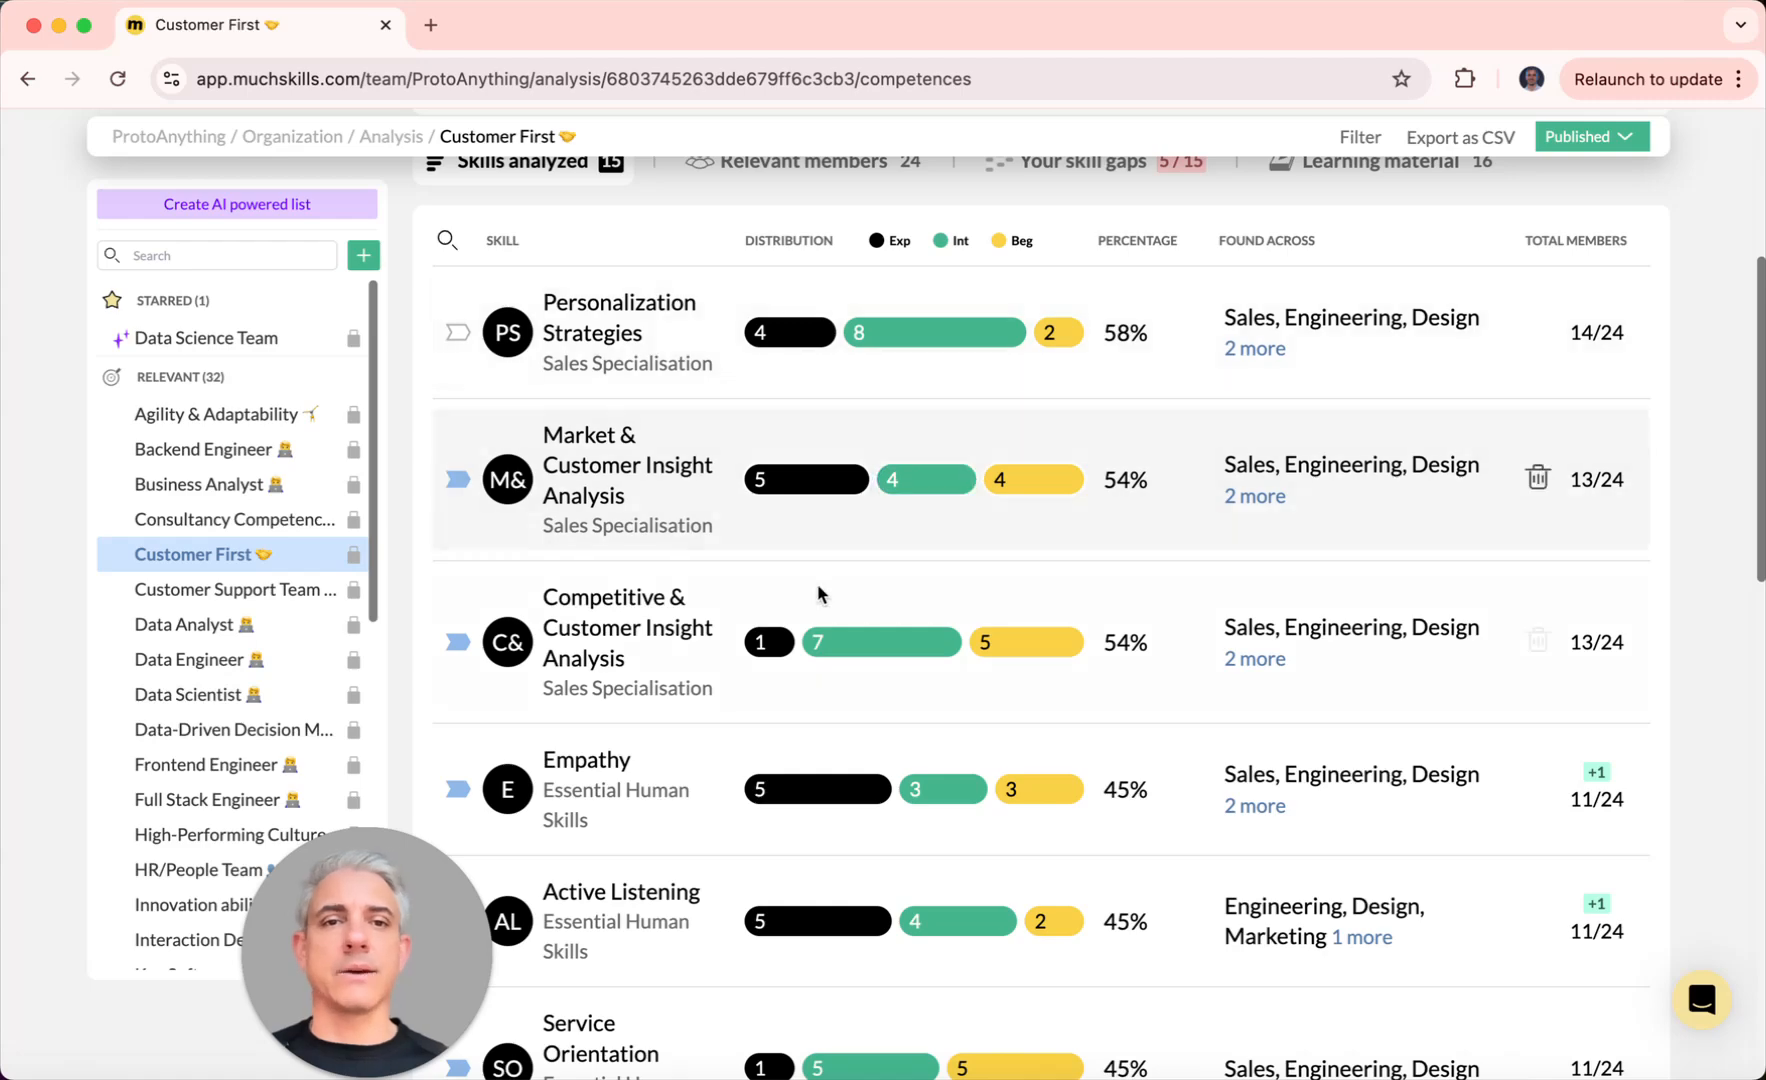
{"action": "scroll", "coordinate": [759, 475], "scroll_direction": "down", "scroll_amount": 2}
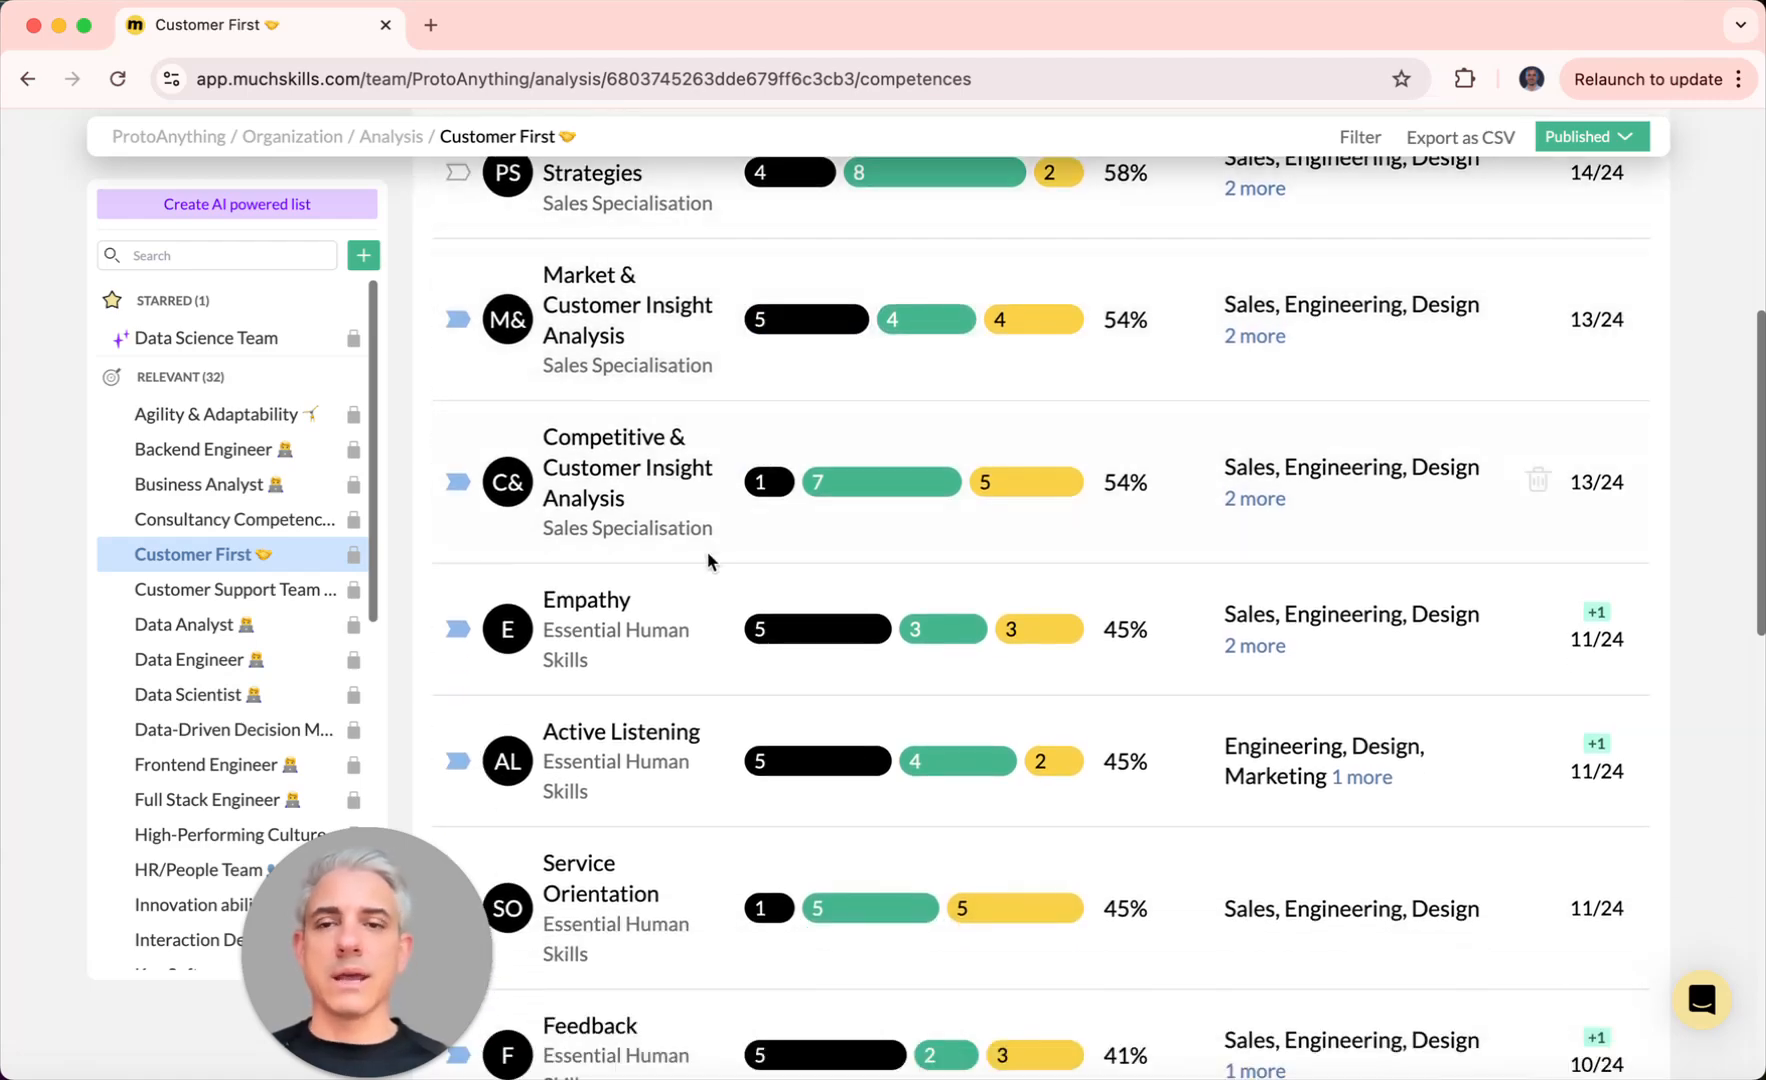
{"action": "scroll", "coordinate": [707, 556], "scroll_direction": "down", "scroll_amount": 5}
{"action": "scroll", "coordinate": [707, 560], "scroll_direction": "down", "scroll_amount": 4}
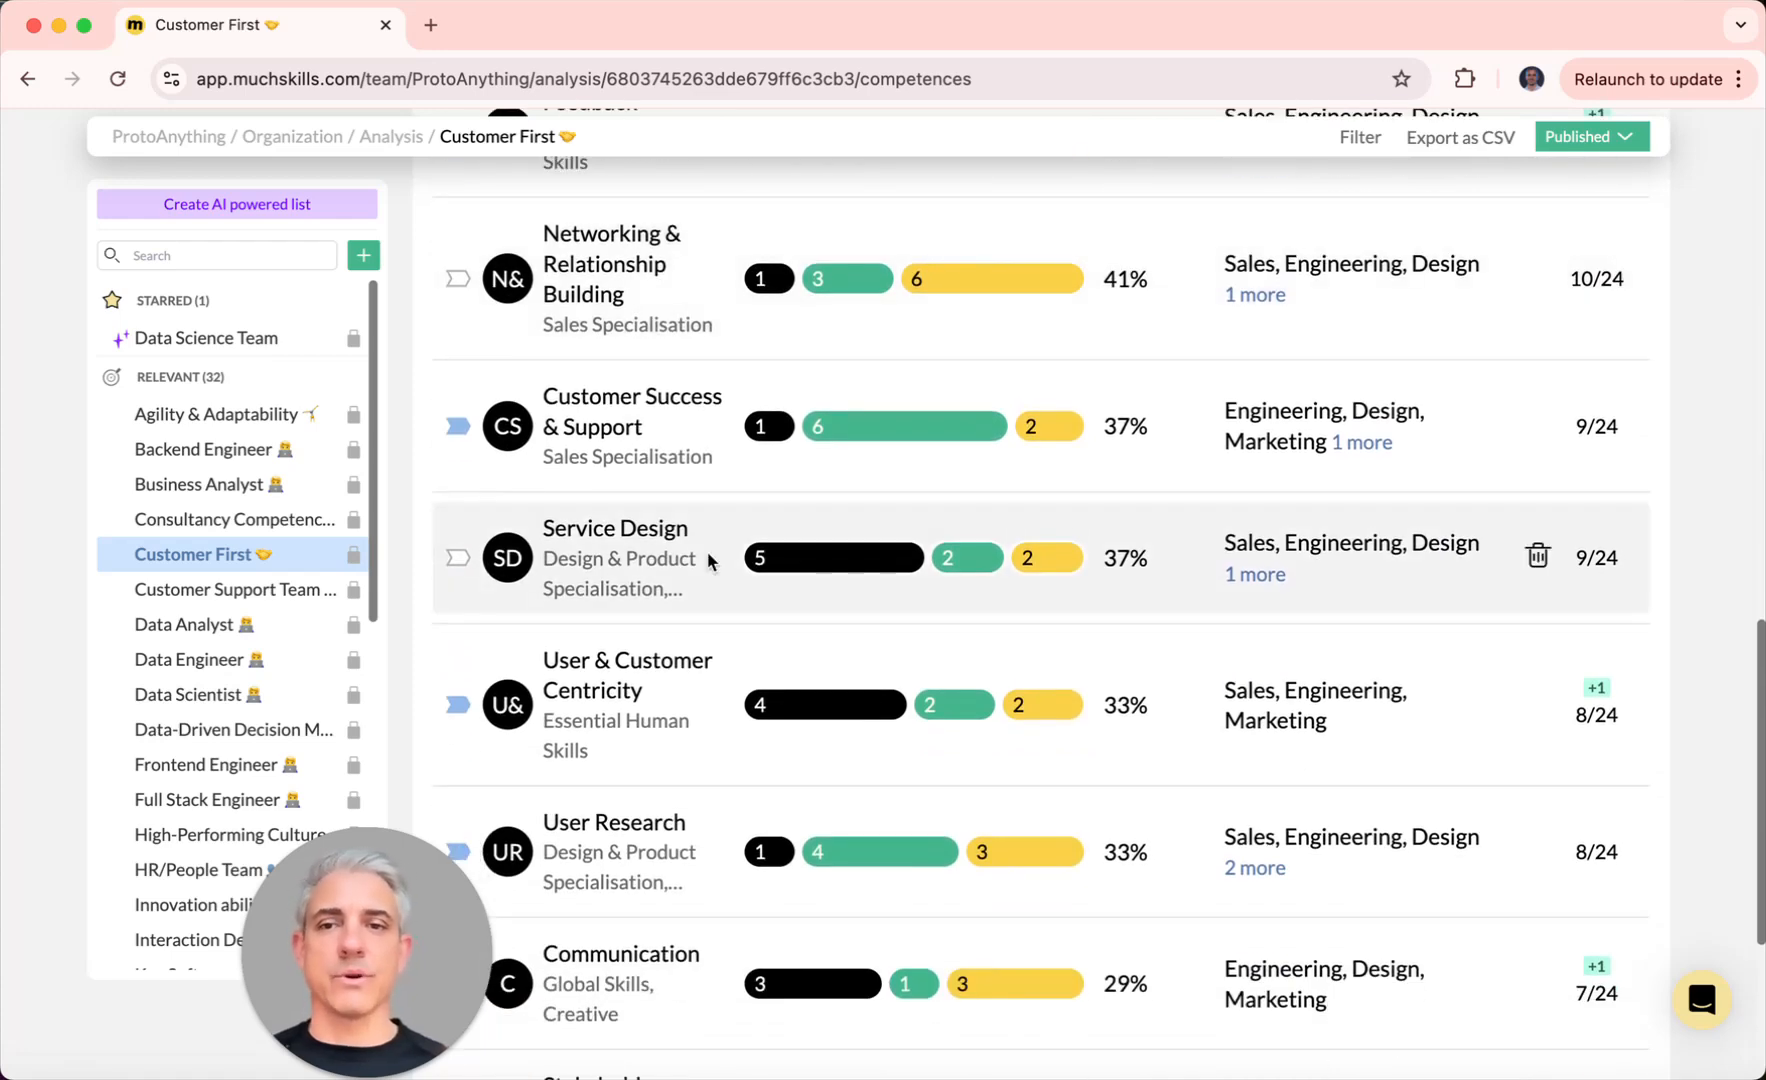
{"action": "scroll", "coordinate": [690, 430], "scroll_direction": "down", "scroll_amount": 2}
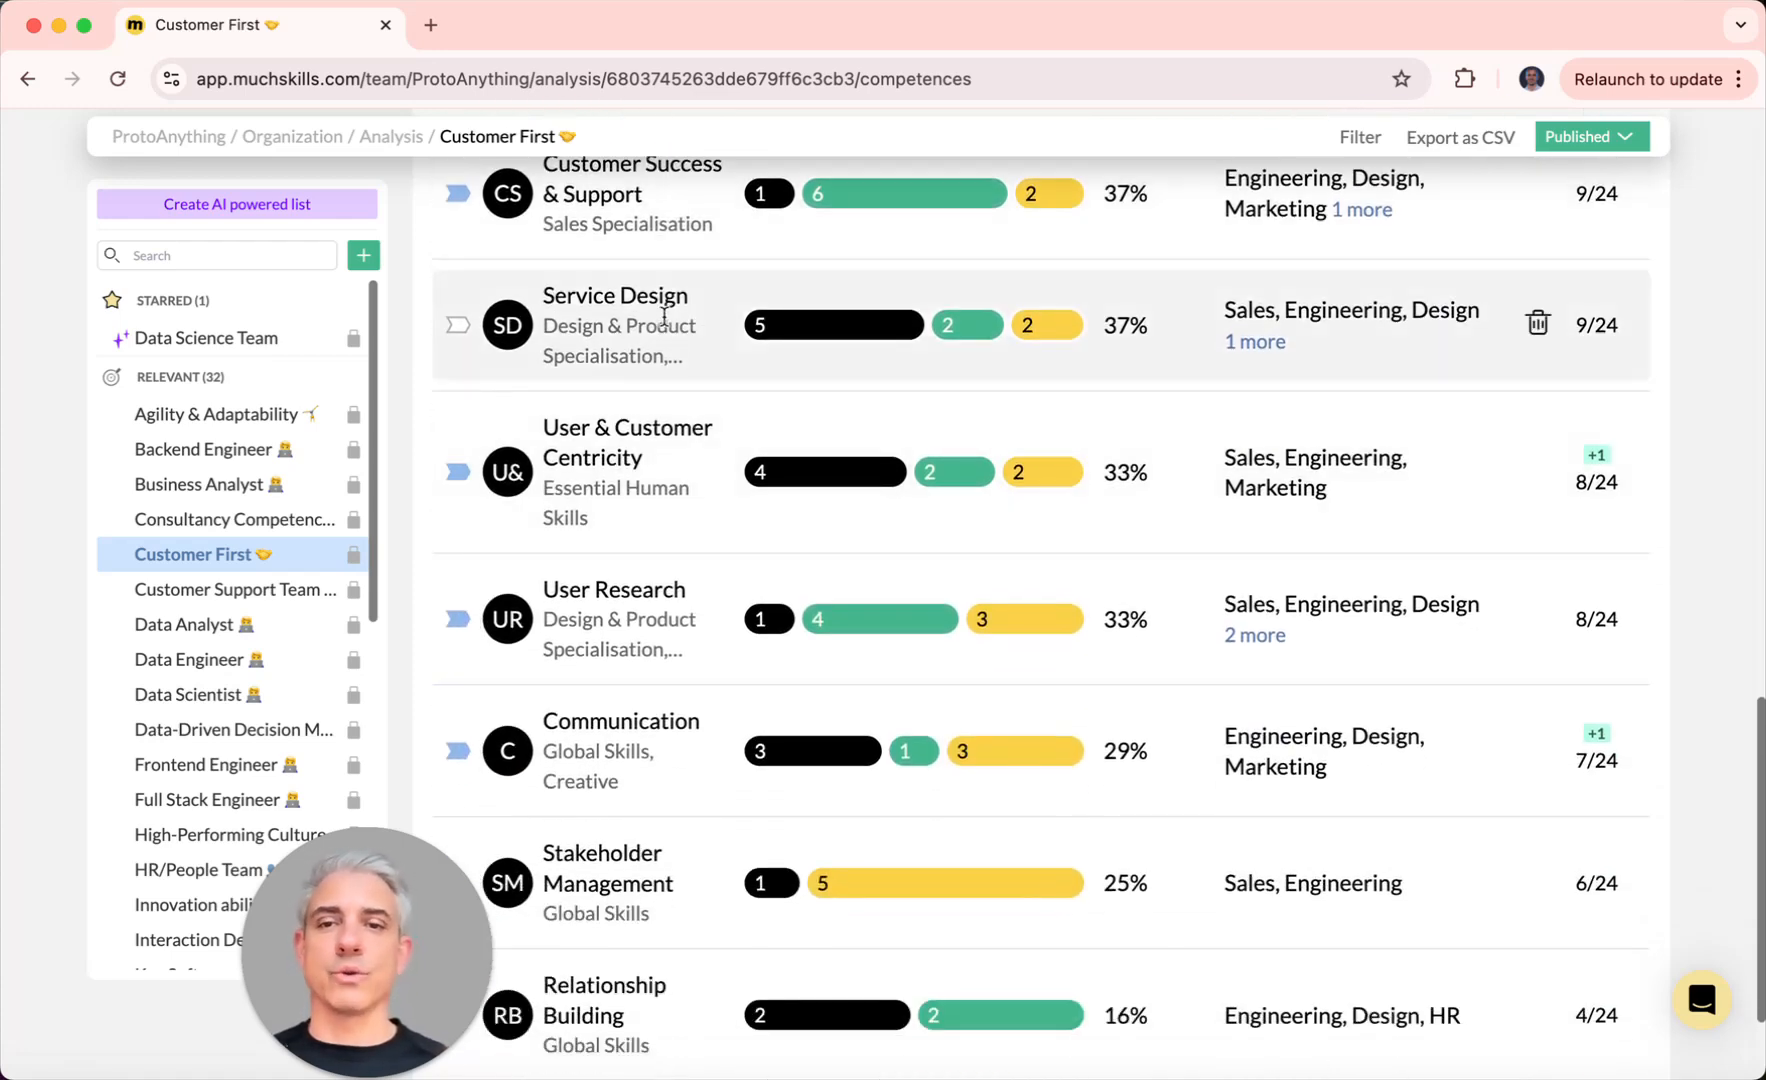
{"action": "scroll", "coordinate": [669, 450], "scroll_direction": "down", "scroll_amount": 2}
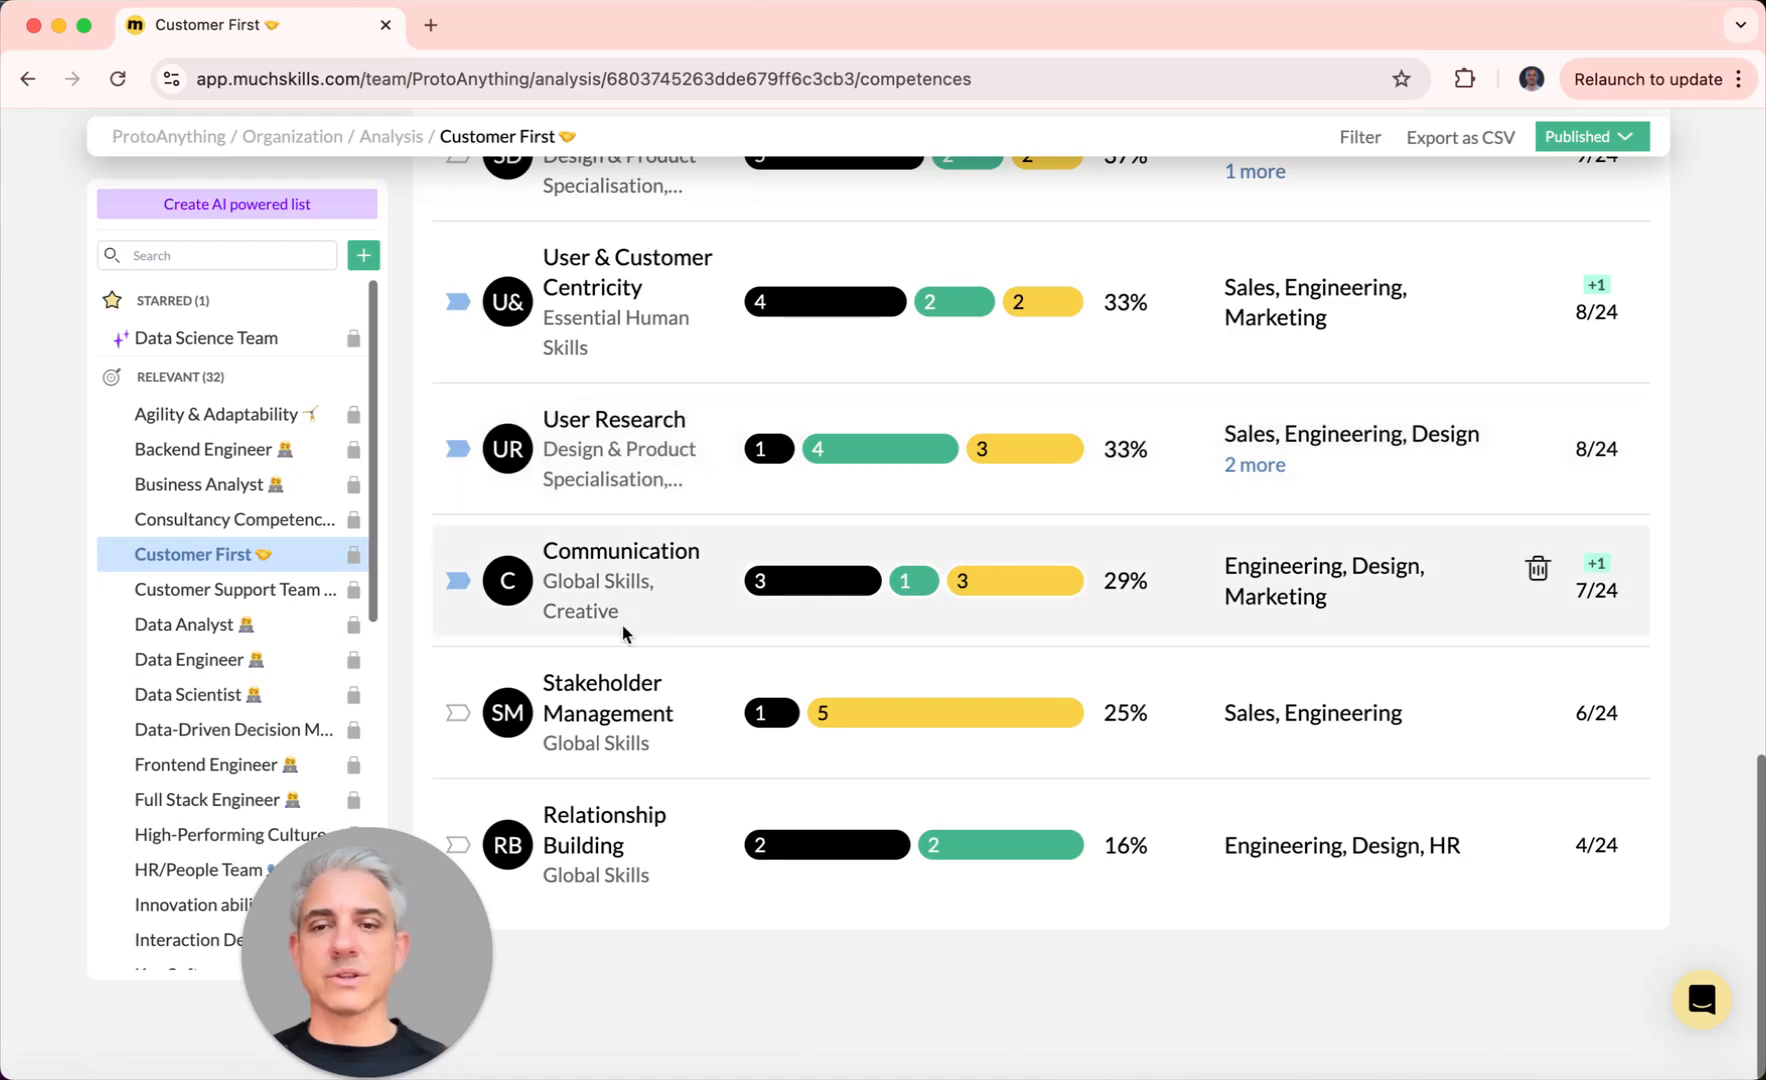
{"action": "scroll", "coordinate": [792, 901], "scroll_direction": "up", "scroll_amount": 15}
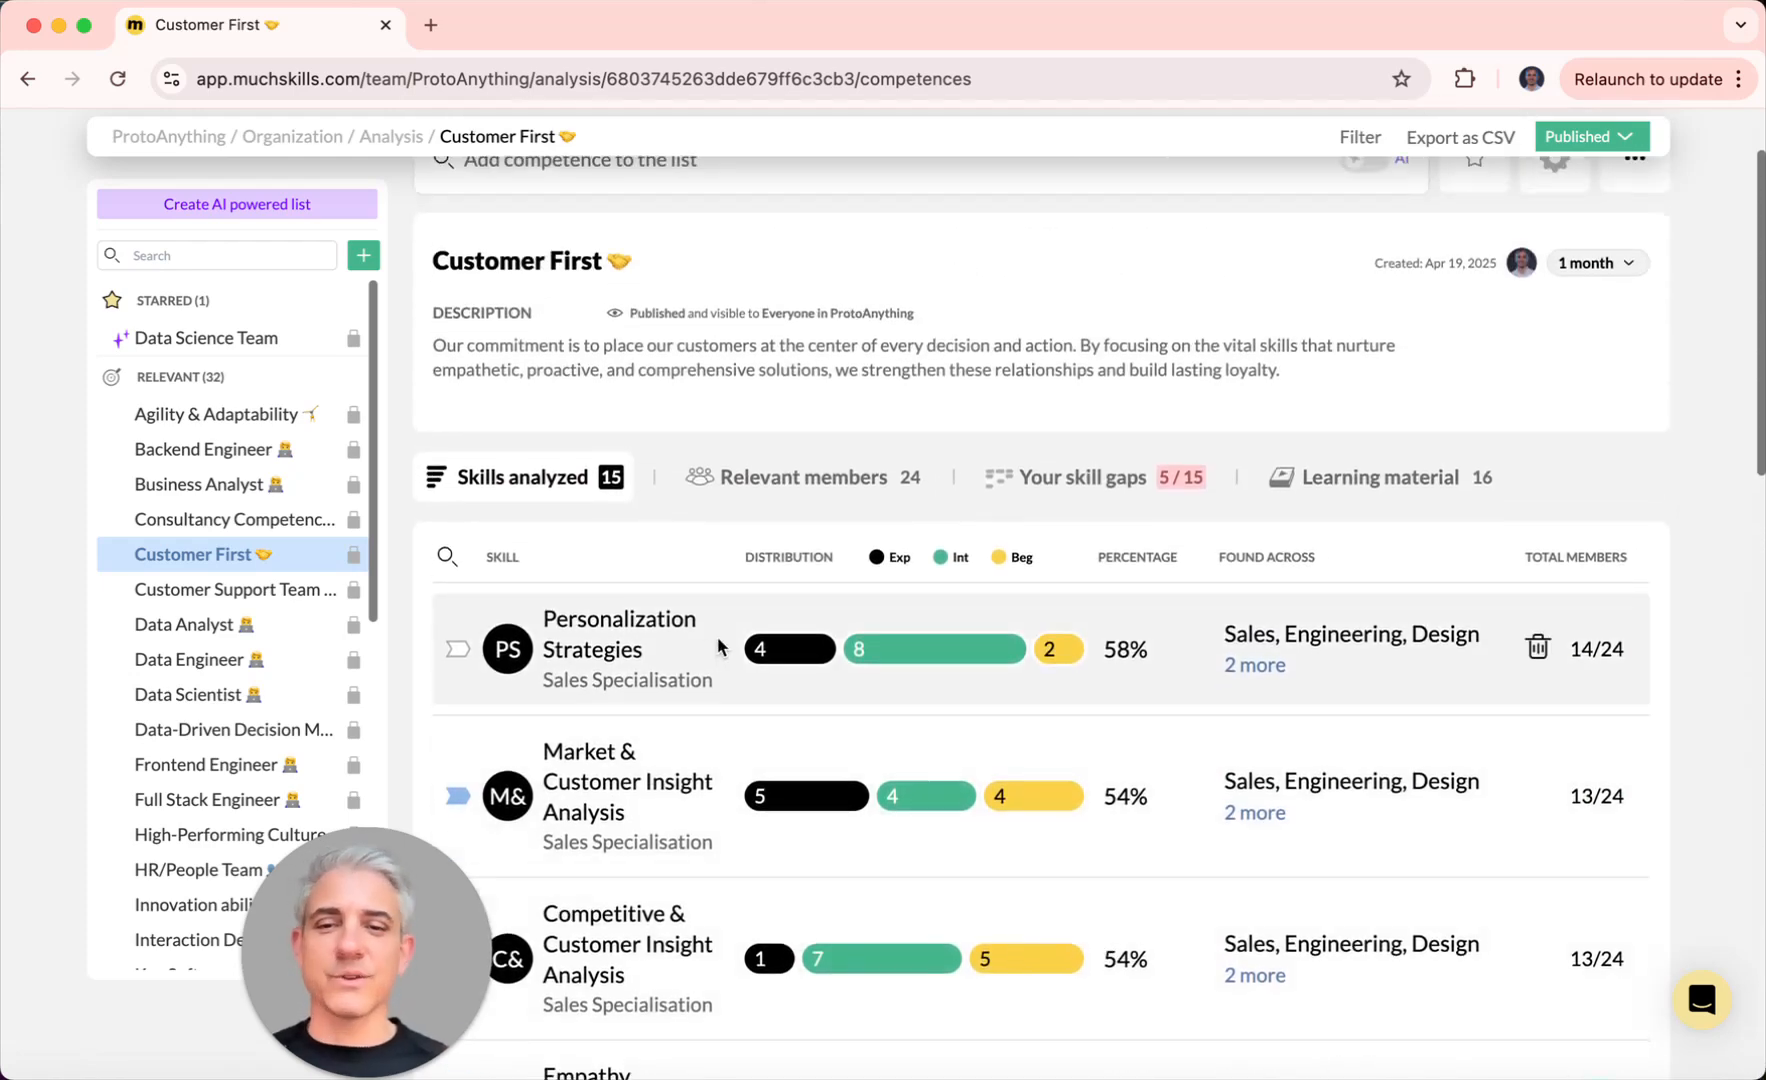
{"action": "scroll", "coordinate": [718, 646], "scroll_direction": "down", "scroll_amount": 5}
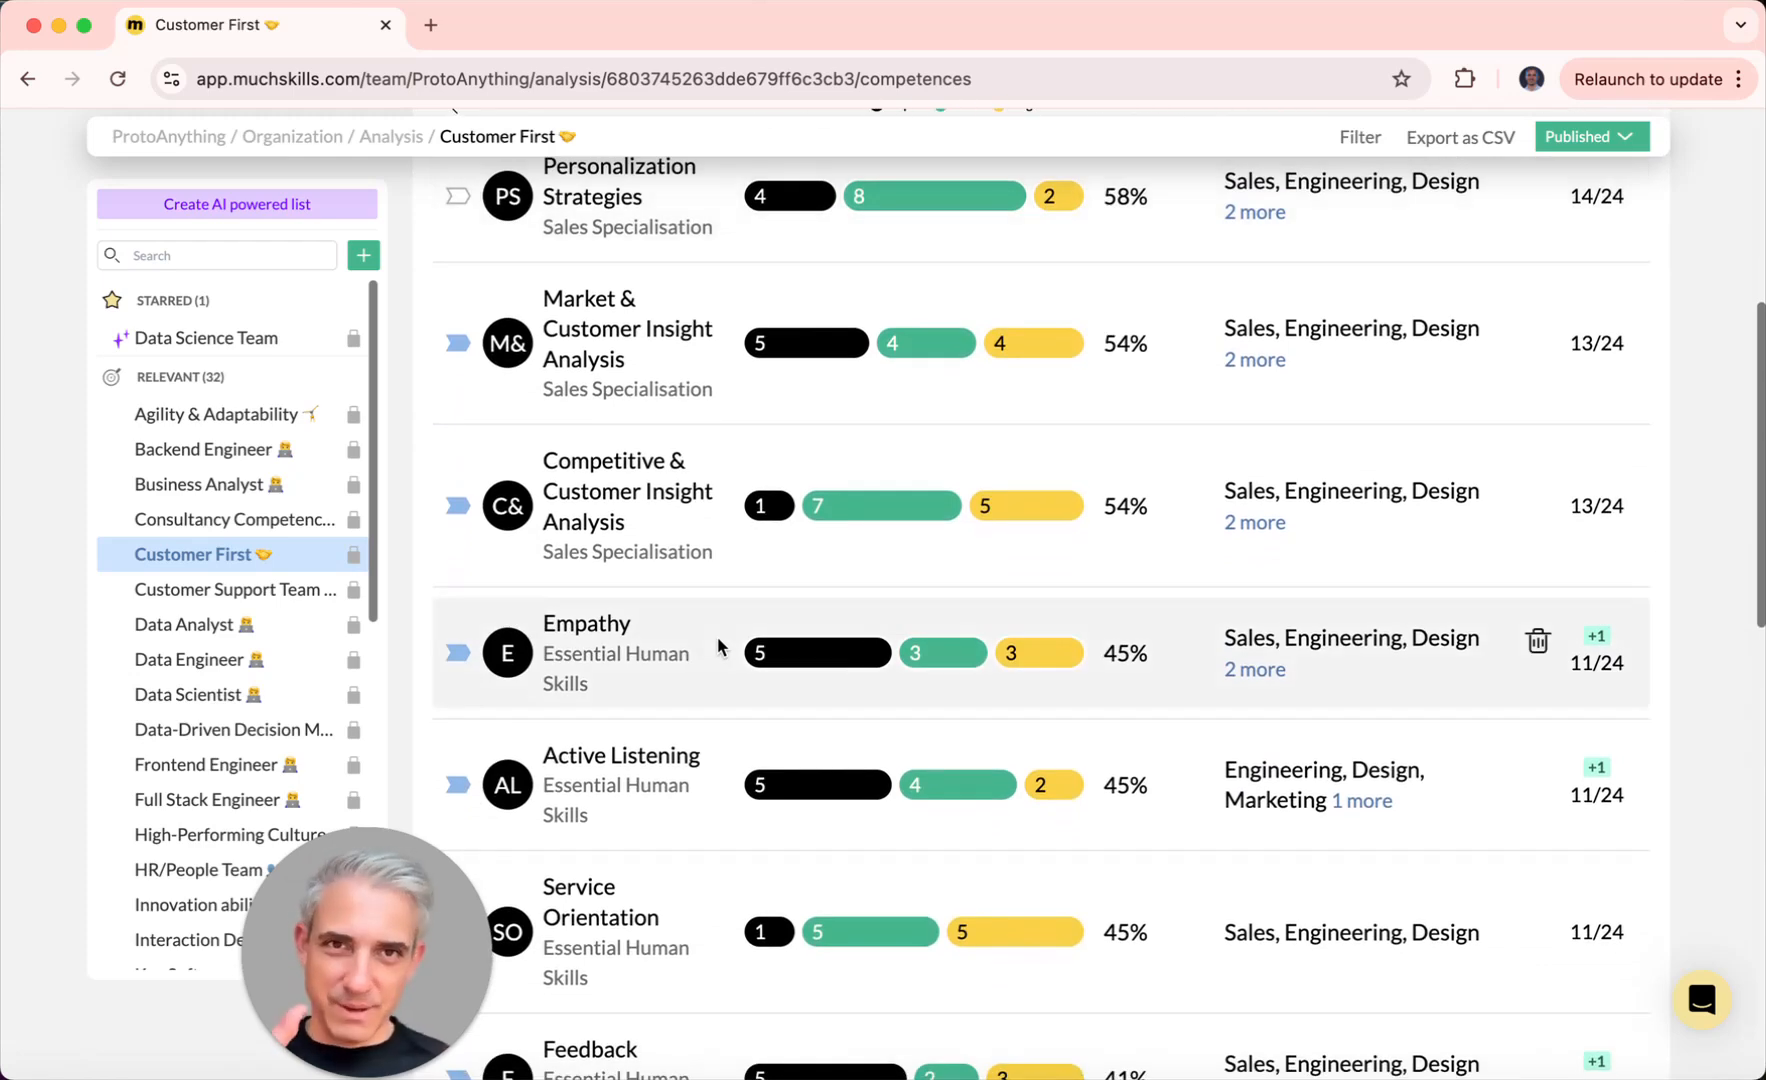
{"action": "scroll", "coordinate": [764, 688], "scroll_direction": "up", "scroll_amount": 6}
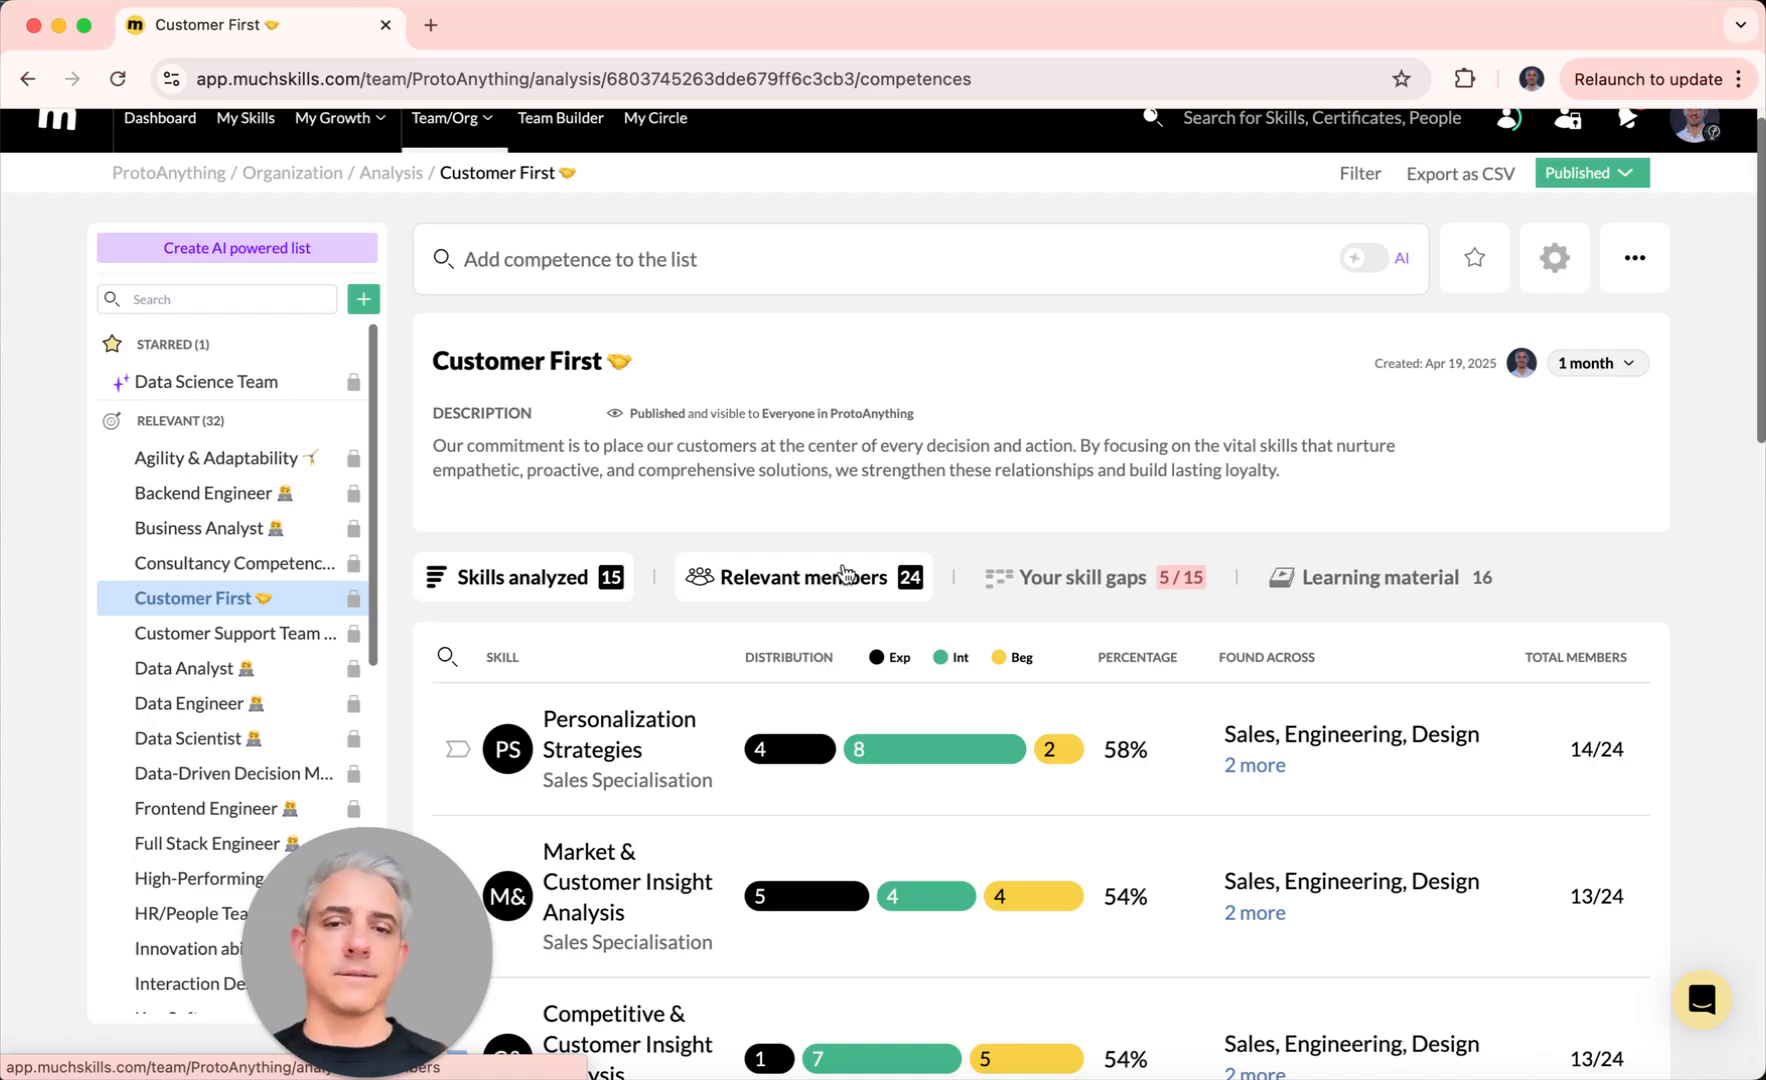
{"action": "scroll", "coordinate": [1080, 796], "scroll_direction": "down", "scroll_amount": 15}
{"action": "scroll", "coordinate": [1080, 796], "scroll_direction": "down", "scroll_amount": 3}
{"action": "scroll", "coordinate": [1080, 796], "scroll_direction": "up", "scroll_amount": 18}
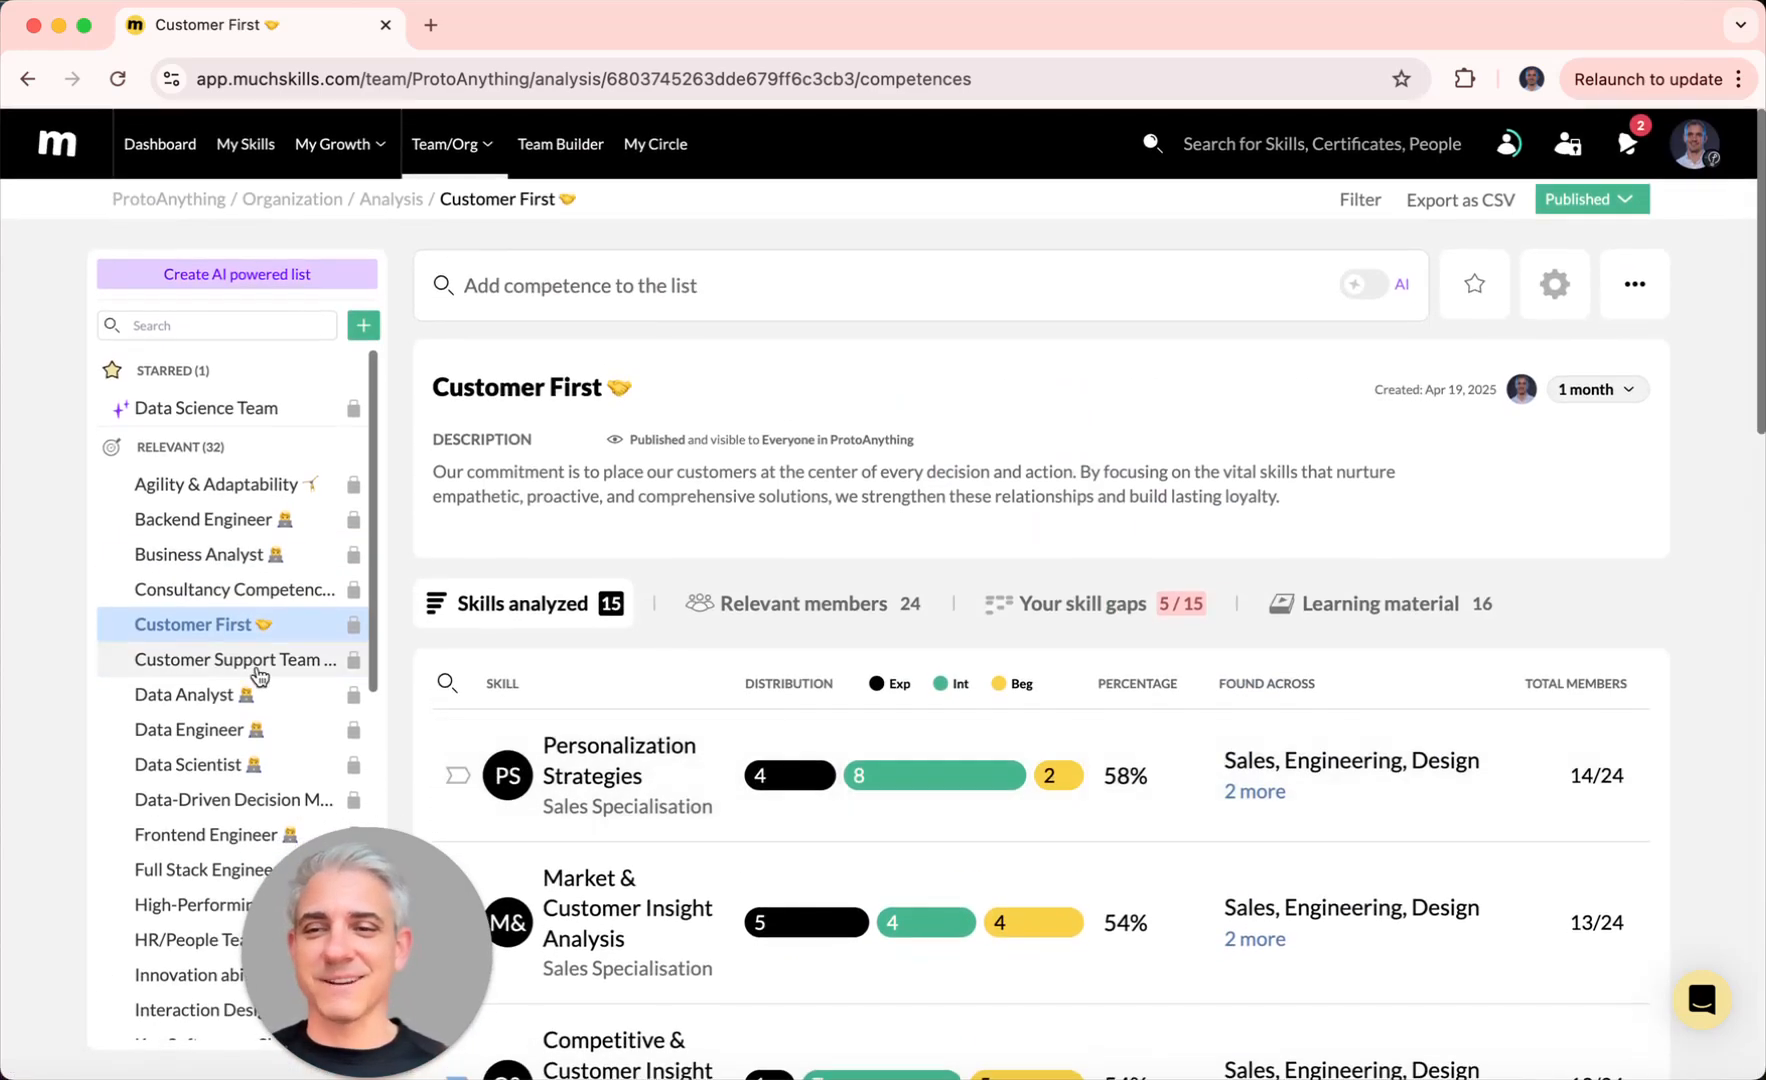
Step: Find the Programming Languages list among the additional lists, open it and look through its skills
{"action": "scroll", "coordinate": [255, 720], "scroll_direction": "down", "scroll_amount": 5}
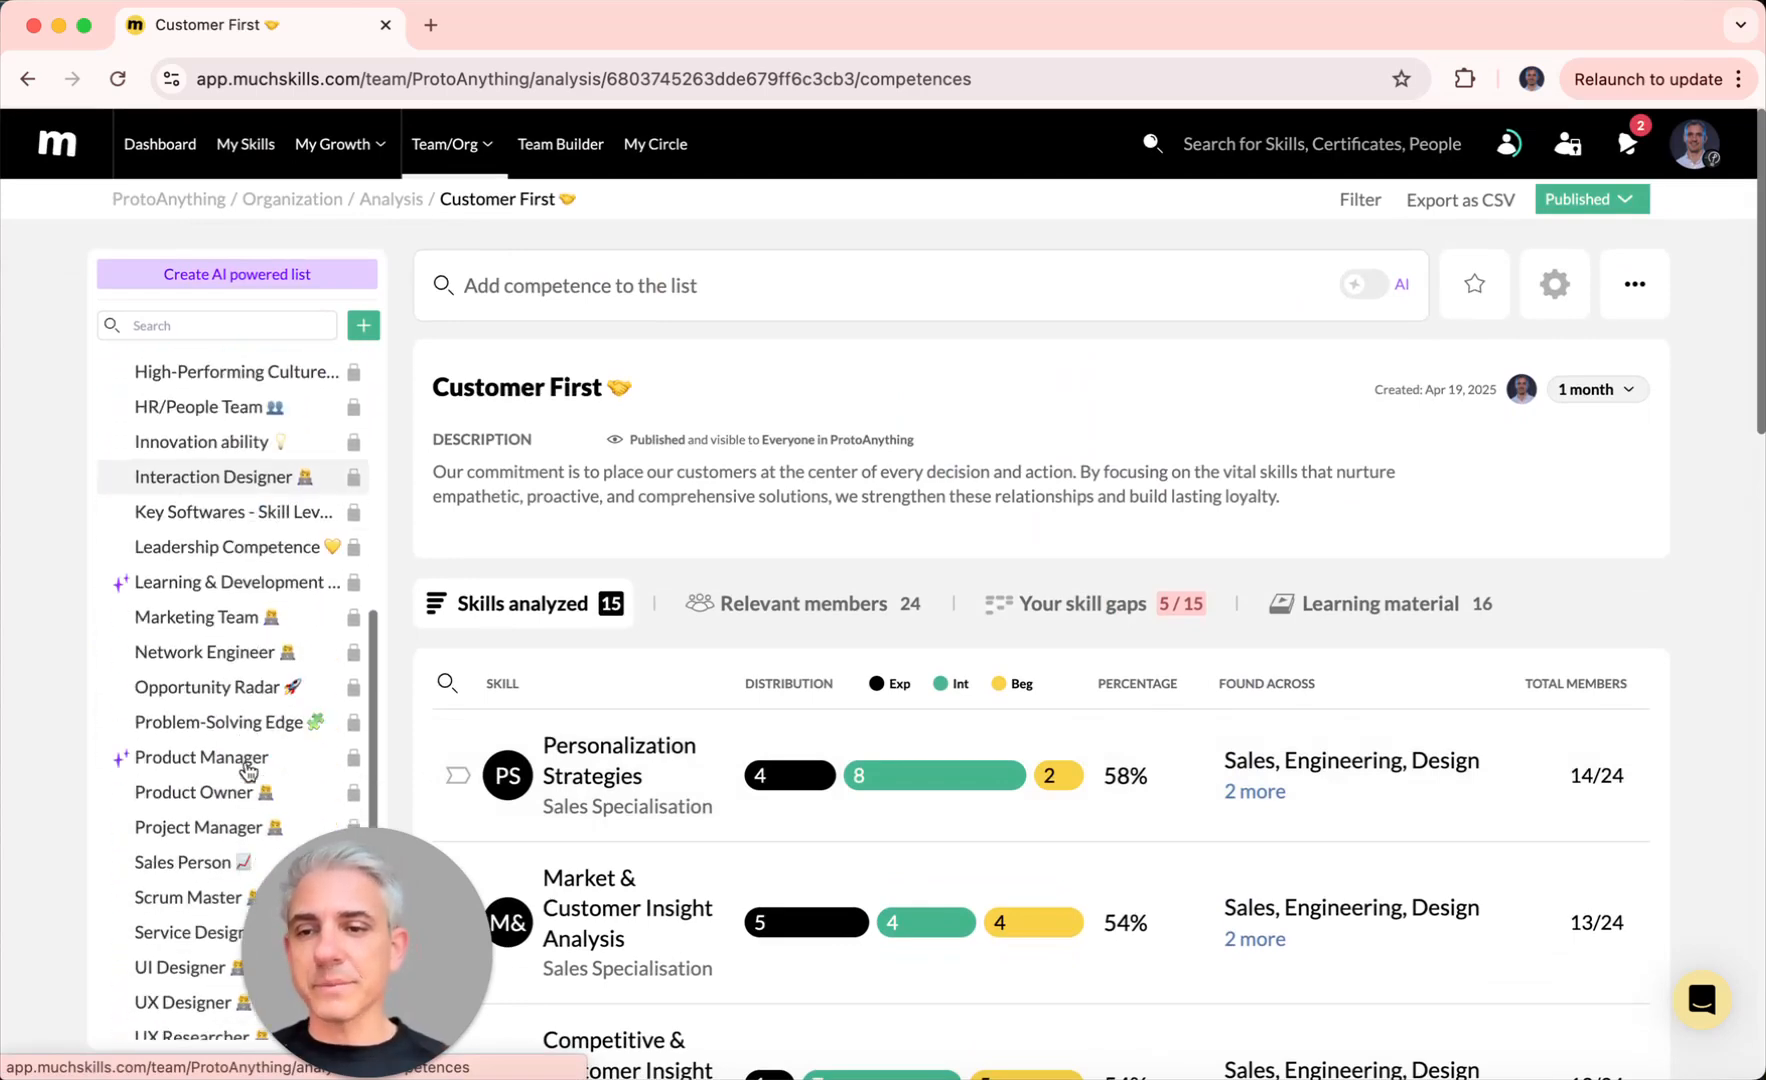
{"action": "scroll", "coordinate": [250, 790], "scroll_direction": "down", "scroll_amount": 2}
{"action": "scroll", "coordinate": [250, 800], "scroll_direction": "down", "scroll_amount": 4}
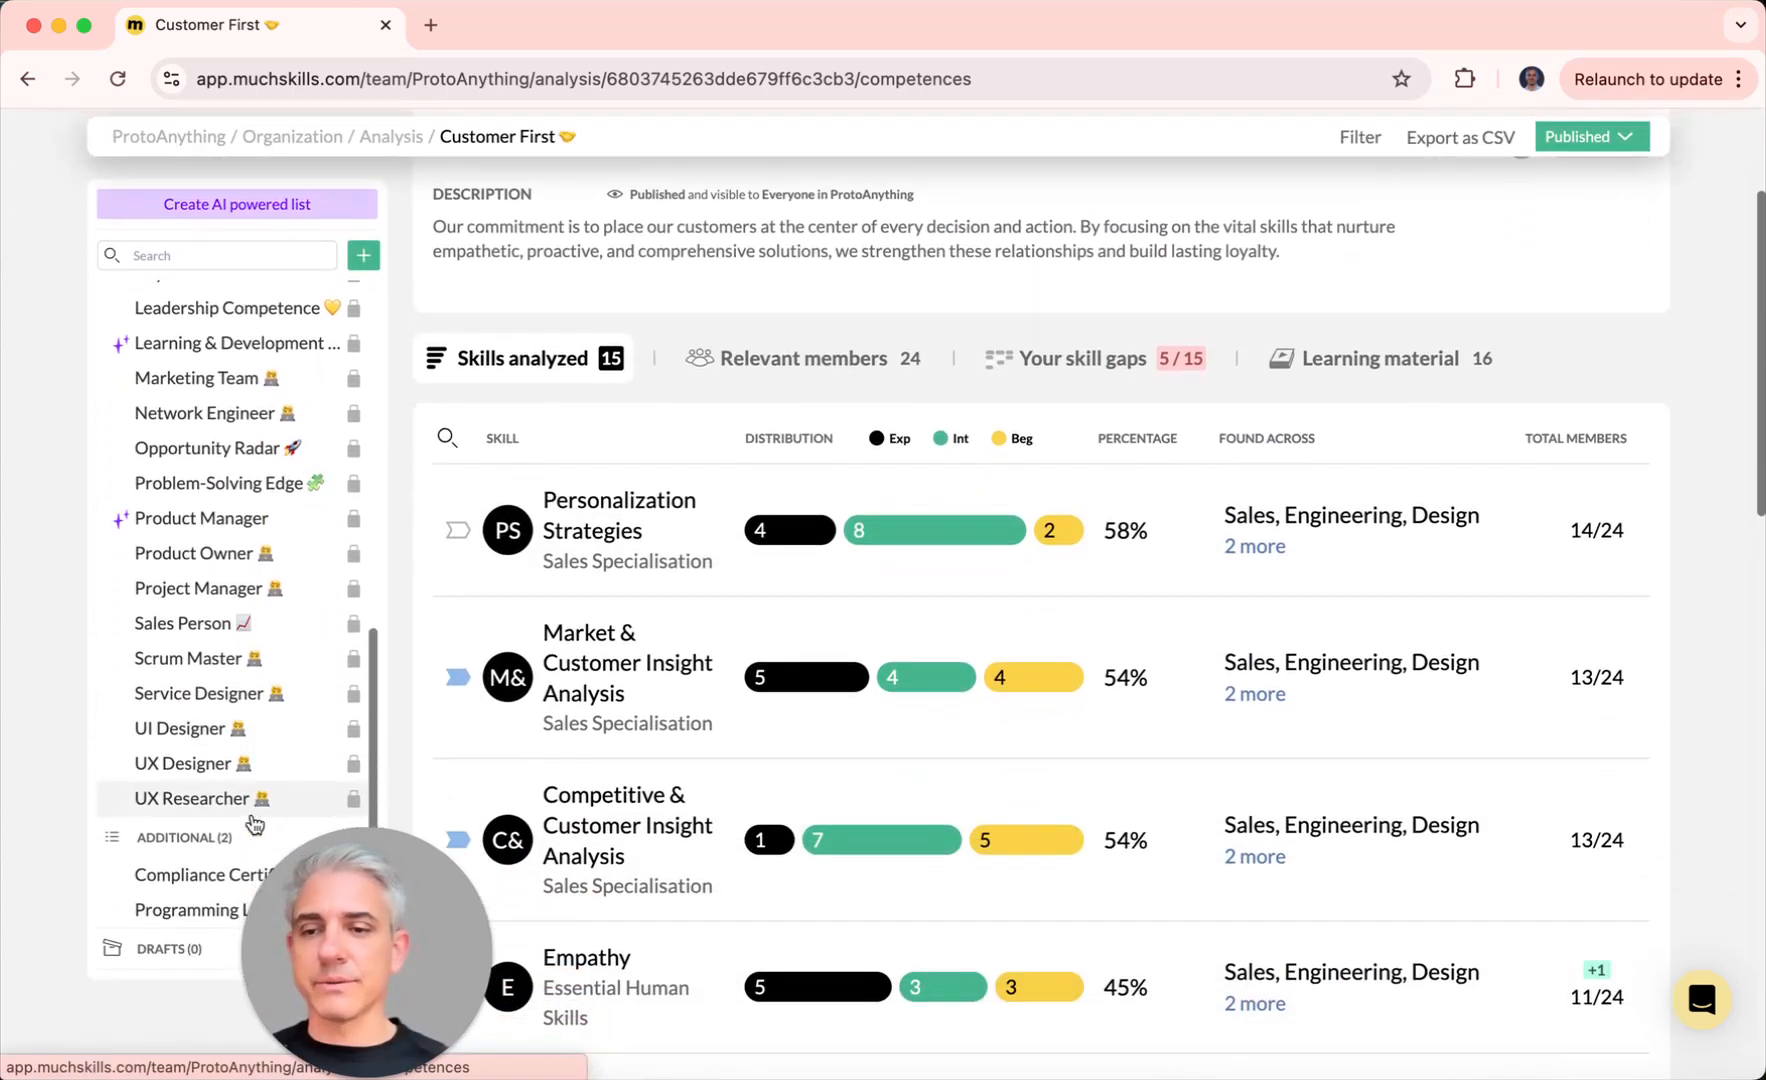
{"action": "left_click", "coordinate": [193, 912]}
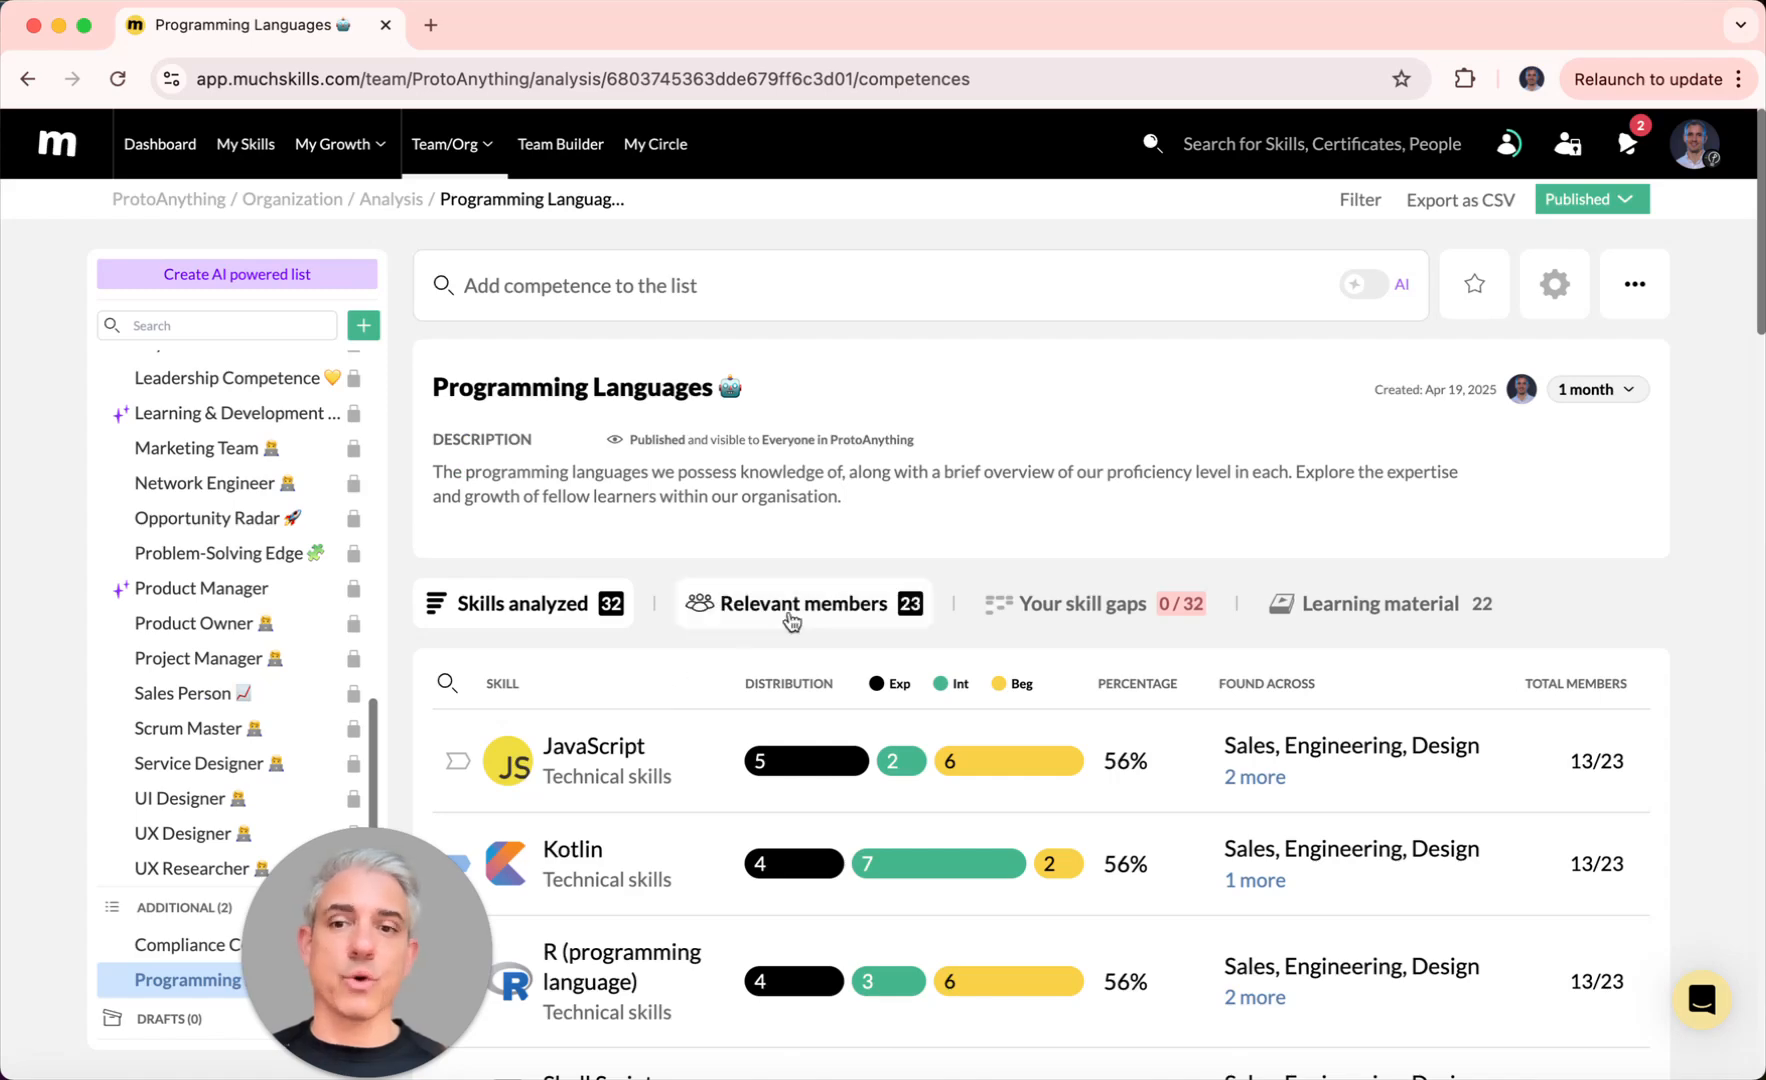
{"action": "scroll", "coordinate": [900, 643], "scroll_direction": "down", "scroll_amount": 3}
{"action": "scroll", "coordinate": [902, 642], "scroll_direction": "down", "scroll_amount": 2}
{"action": "scroll", "coordinate": [902, 642], "scroll_direction": "up", "scroll_amount": 5}
{"action": "scroll", "coordinate": [1375, 277], "scroll_direction": "down", "scroll_amount": 1}
Step: Filter the Programming Languages list to the Engineering department and look through the skill distribution
{"action": "left_click", "coordinate": [1360, 200]}
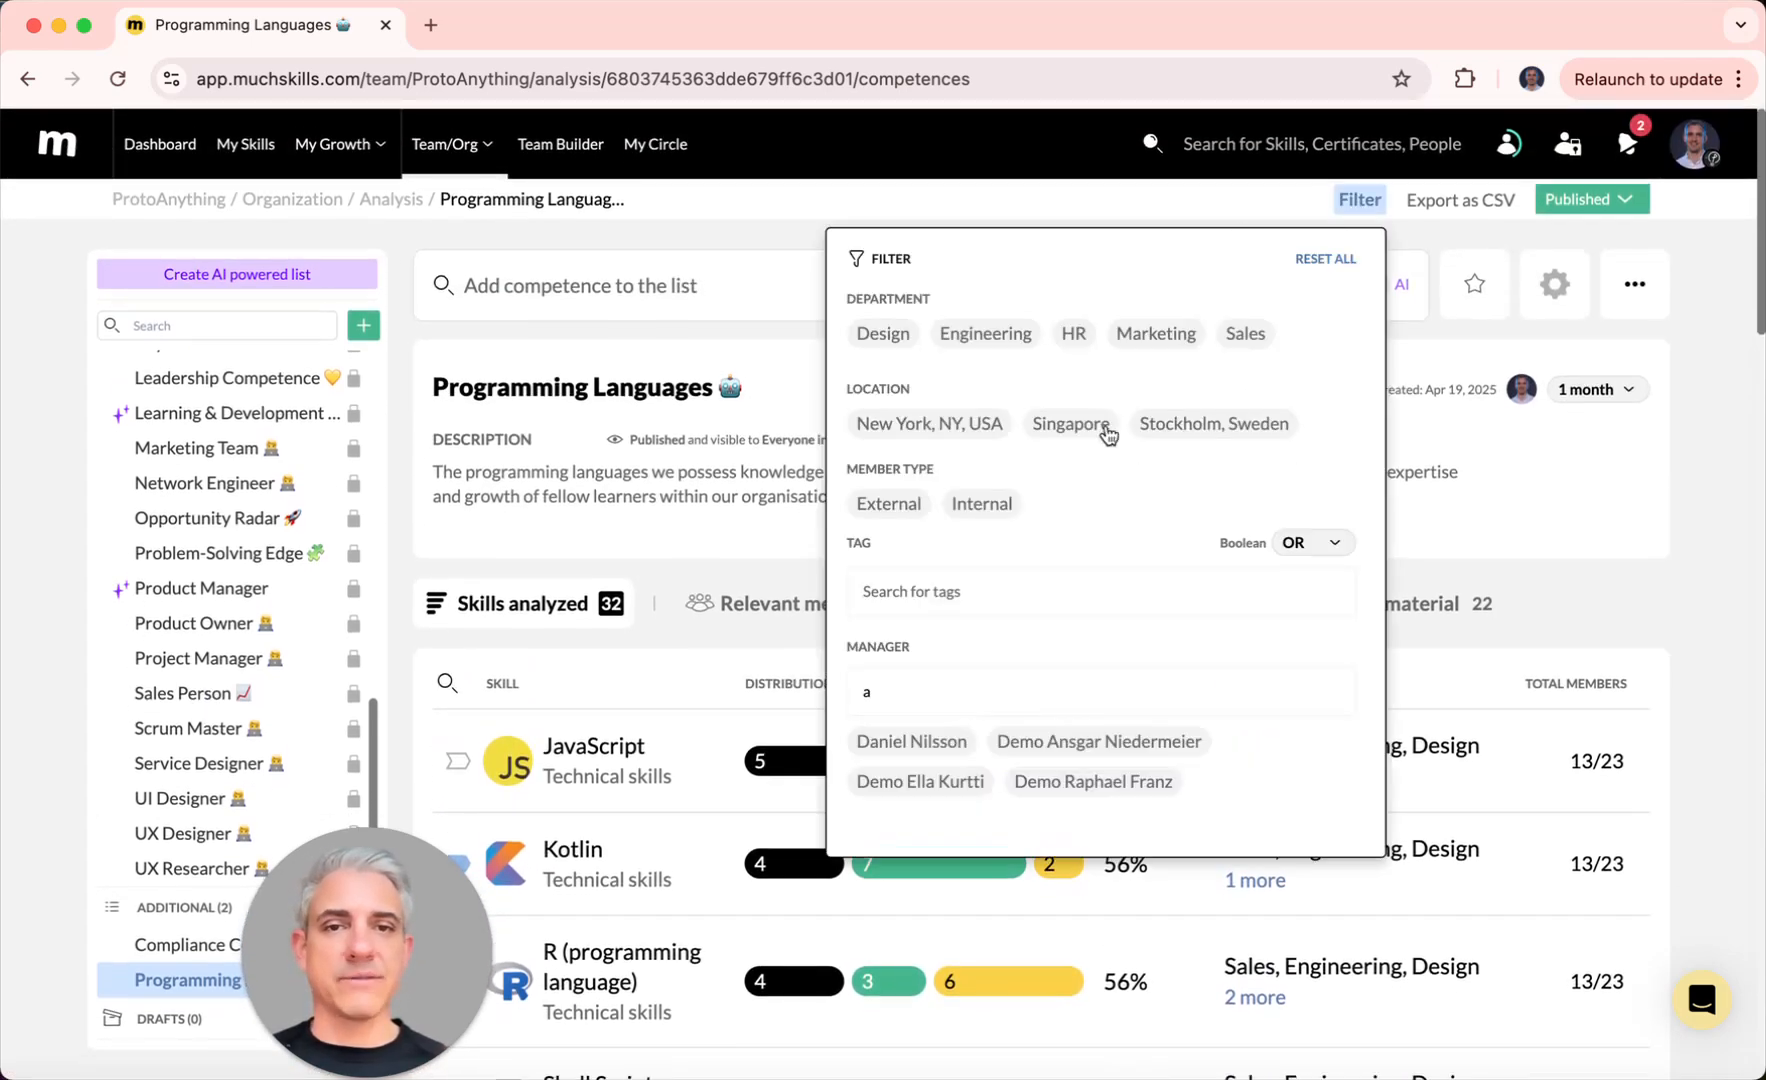
{"action": "left_click", "coordinate": [1015, 345]}
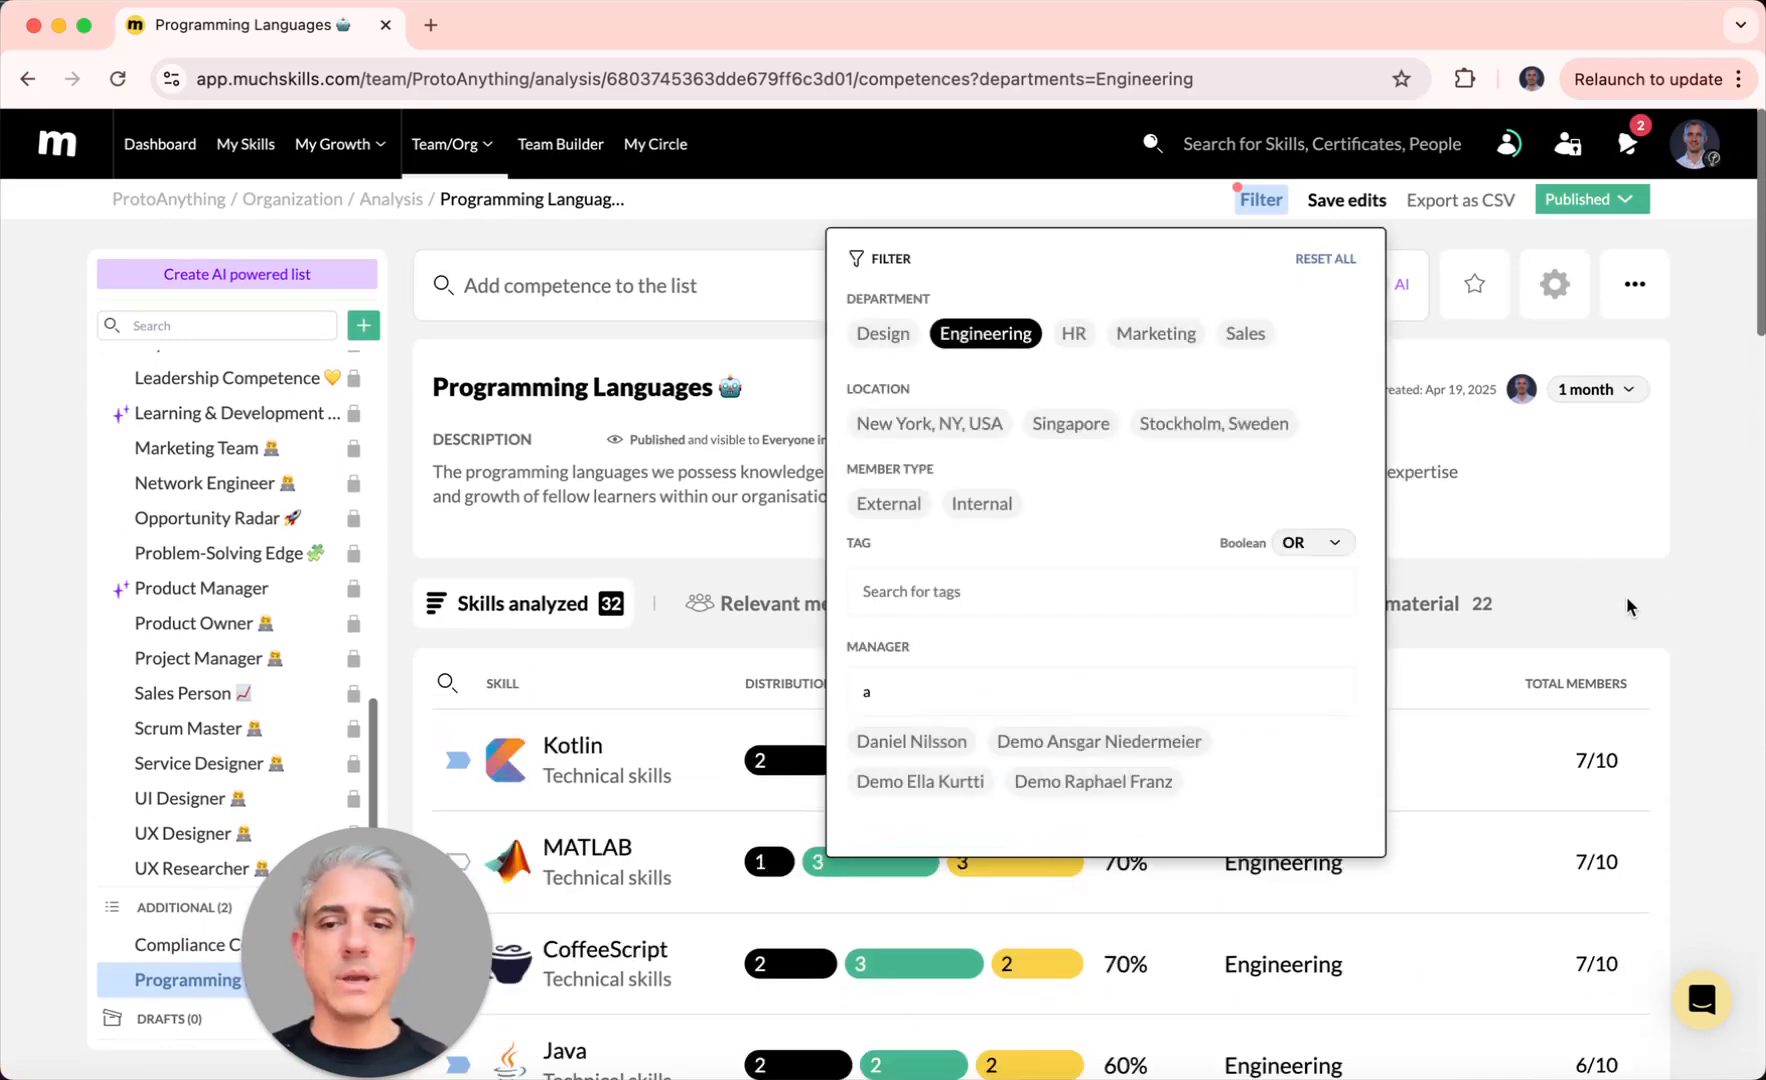
{"action": "scroll", "coordinate": [1627, 596], "scroll_direction": "down", "scroll_amount": 1}
{"action": "scroll", "coordinate": [1627, 596], "scroll_direction": "down", "scroll_amount": 4}
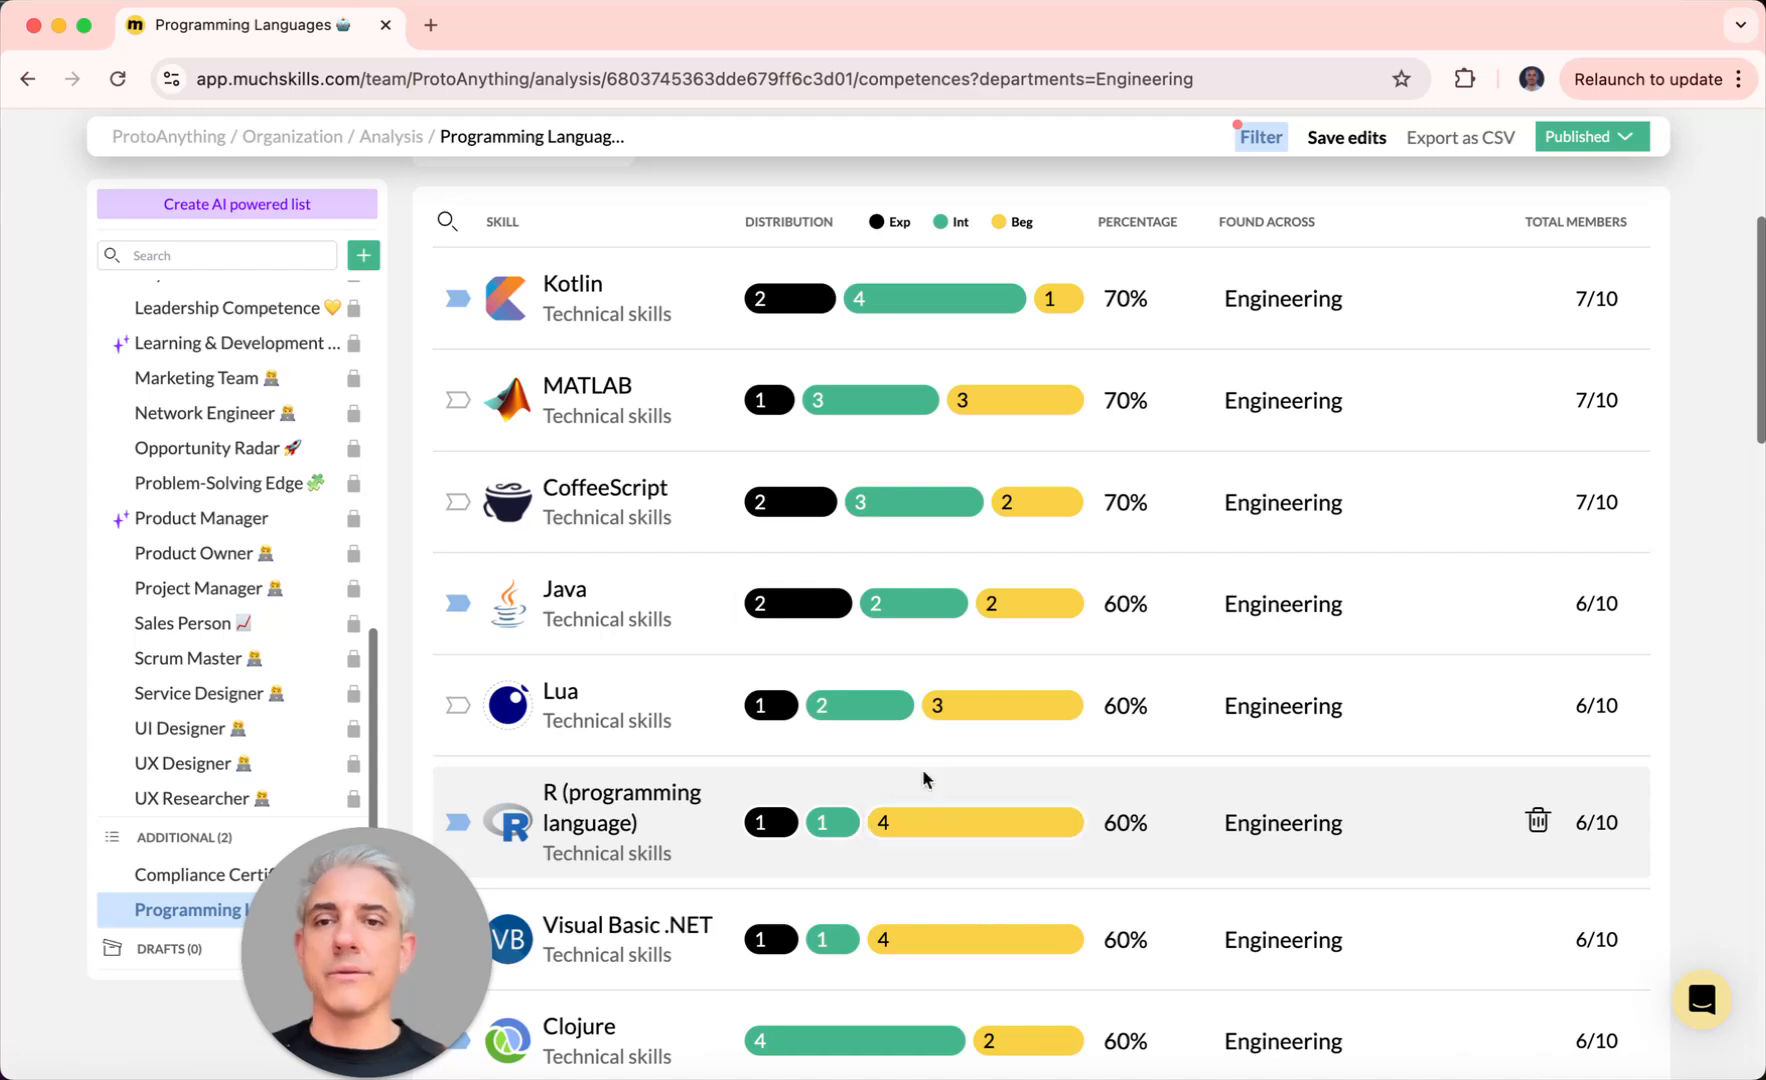
{"action": "scroll", "coordinate": [733, 850], "scroll_direction": "down", "scroll_amount": 6}
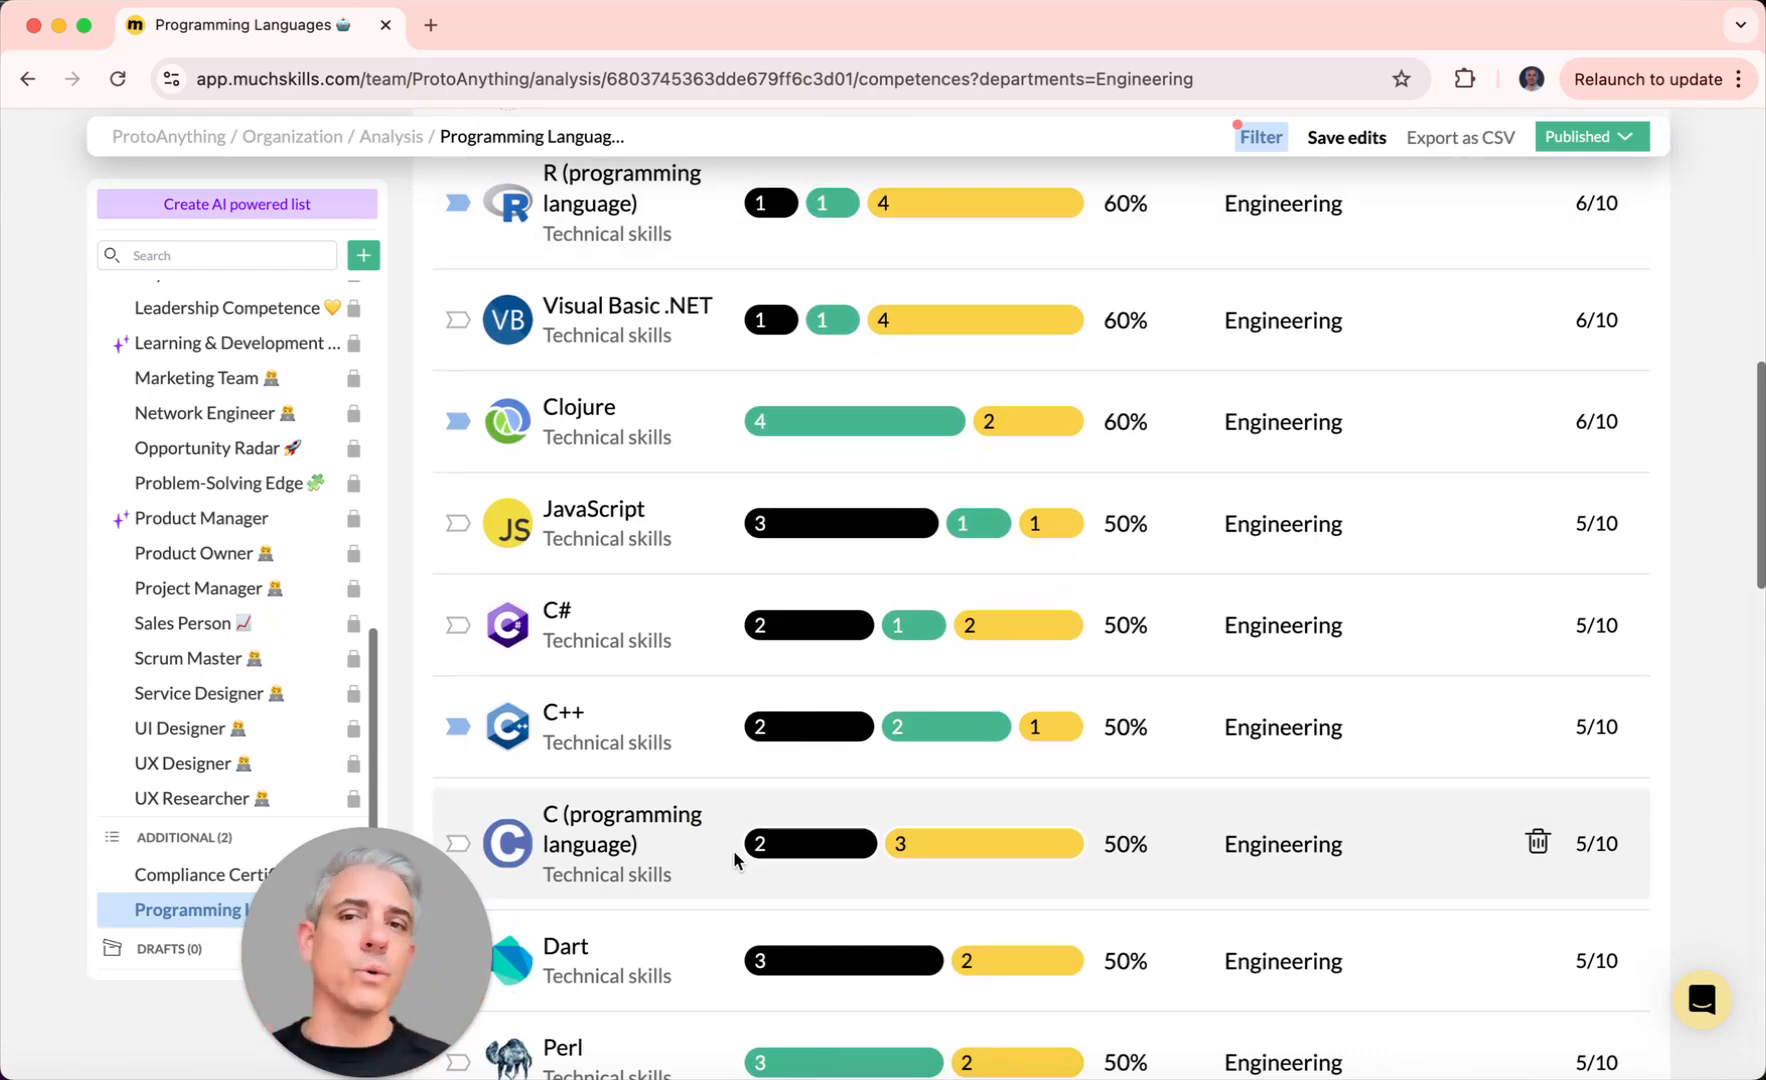
{"action": "scroll", "coordinate": [694, 659], "scroll_direction": "down", "scroll_amount": 4}
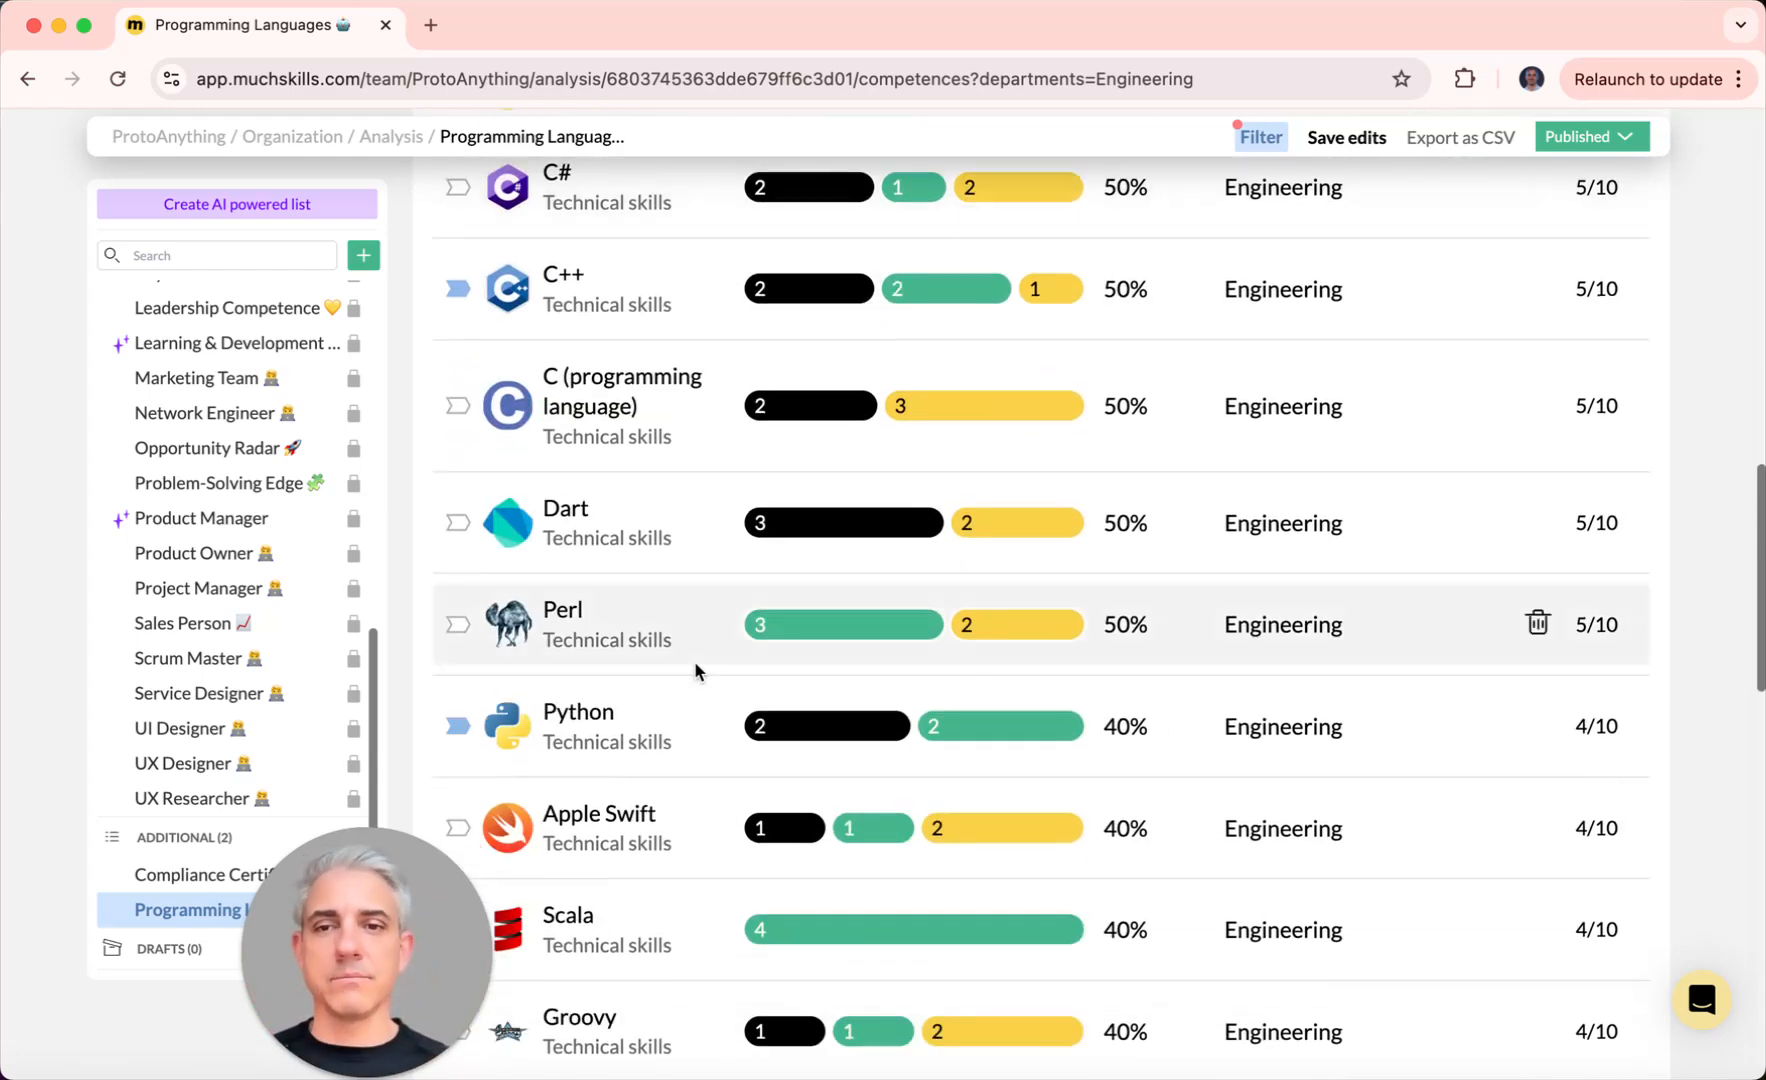
{"action": "scroll", "coordinate": [679, 444], "scroll_direction": "up", "scroll_amount": 15}
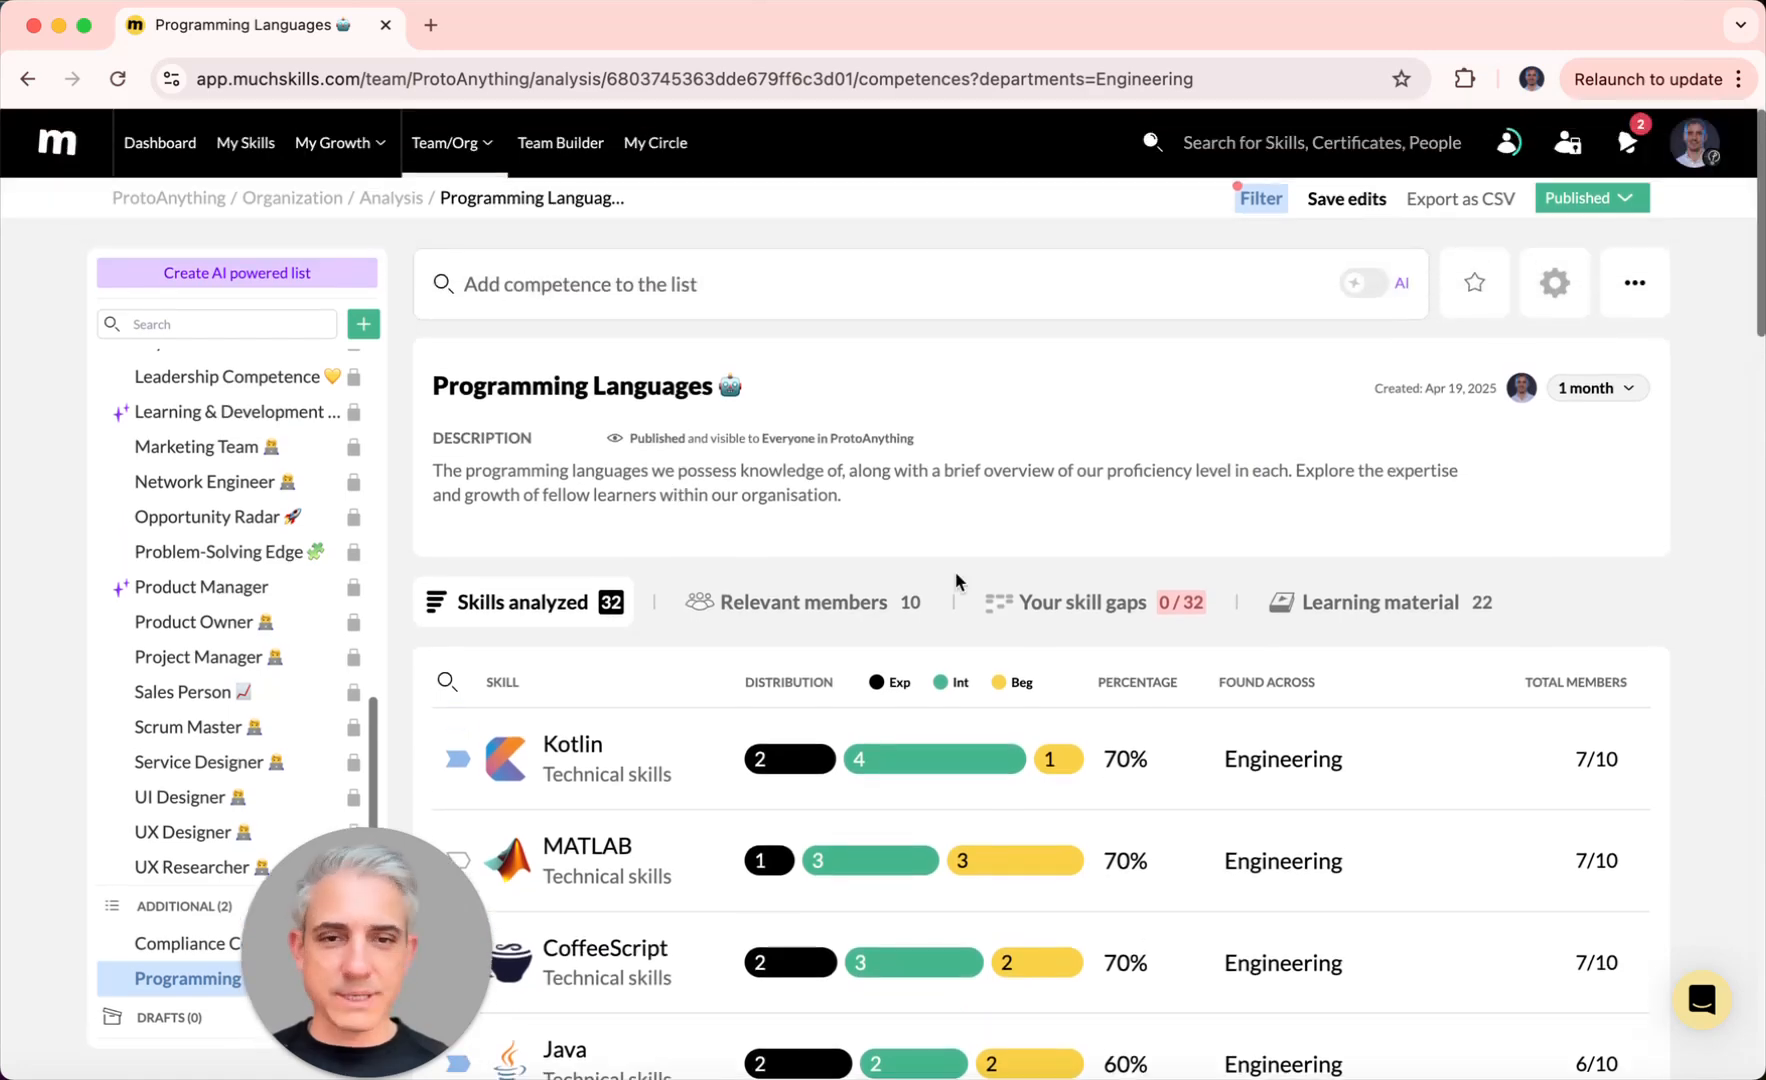
Step: Hide the Beginner level from the Programming Languages skill distribution and look through the expert and intermediate counts
{"action": "left_click", "coordinate": [1020, 685]}
{"action": "scroll", "coordinate": [1018, 695], "scroll_direction": "down", "scroll_amount": 3}
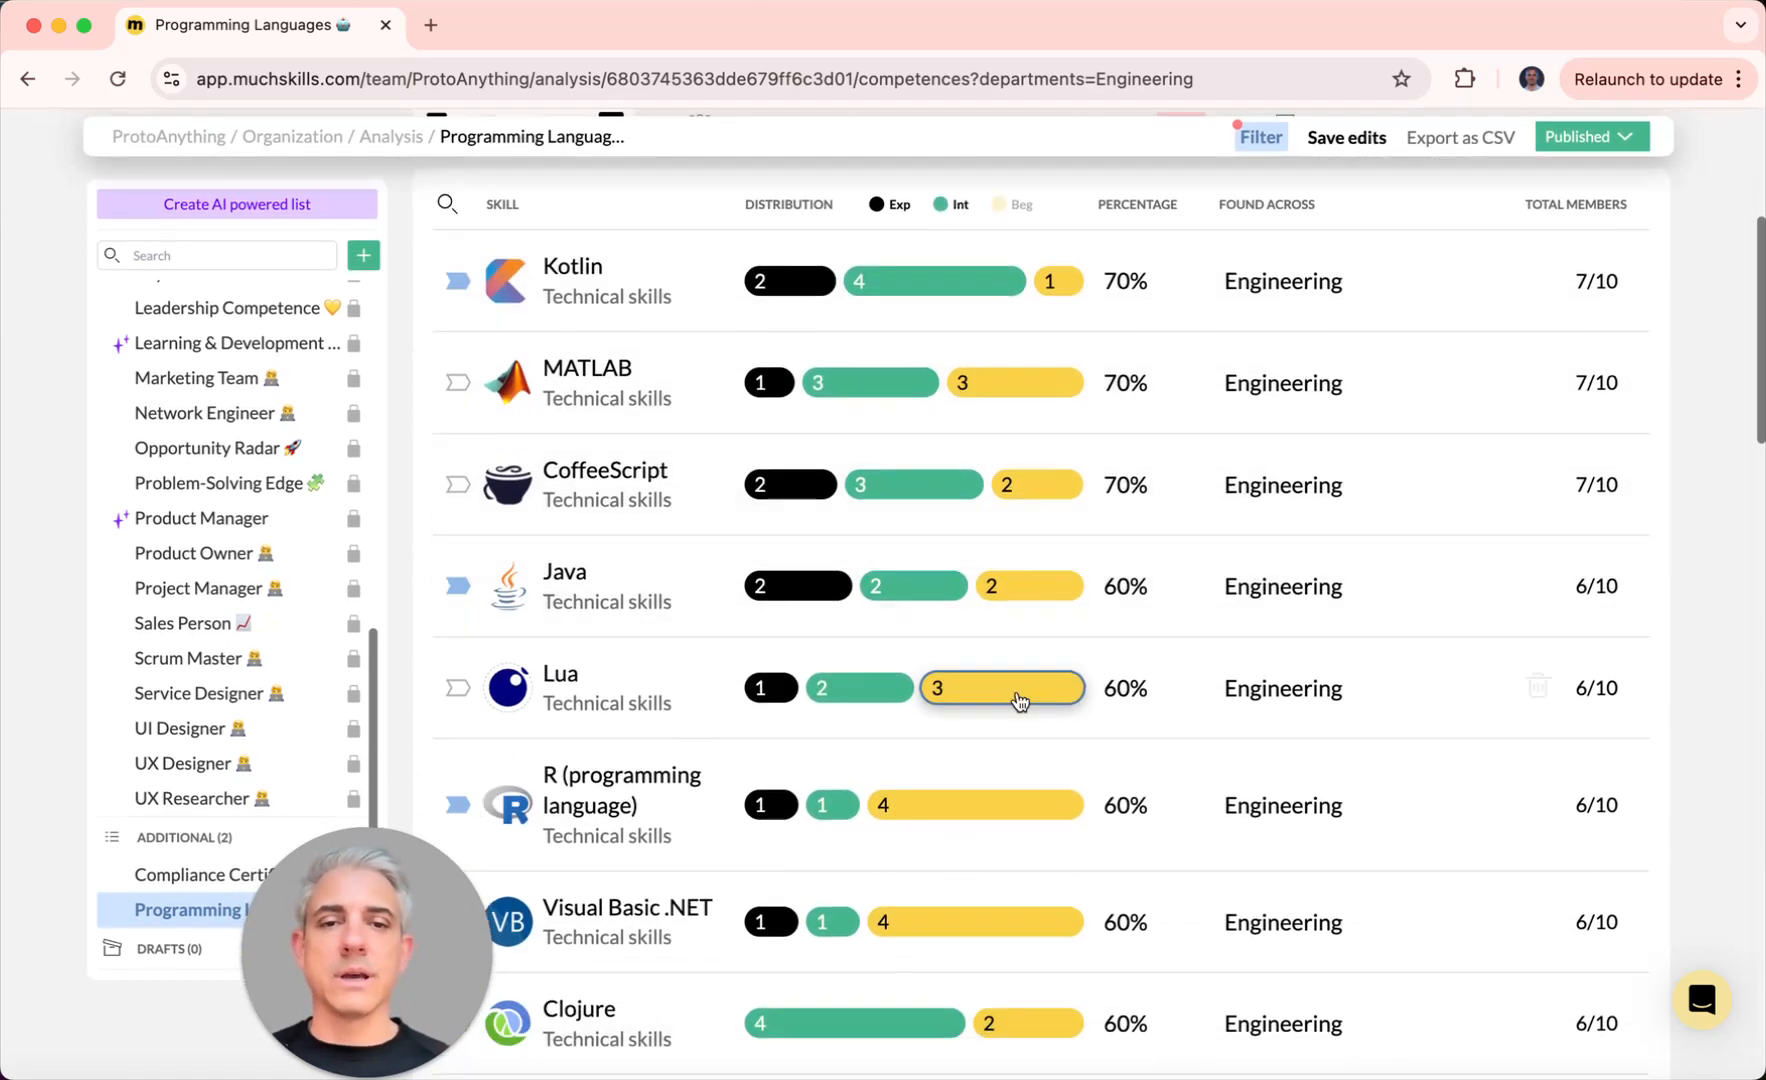
{"action": "scroll", "coordinate": [847, 870], "scroll_direction": "down", "scroll_amount": 7}
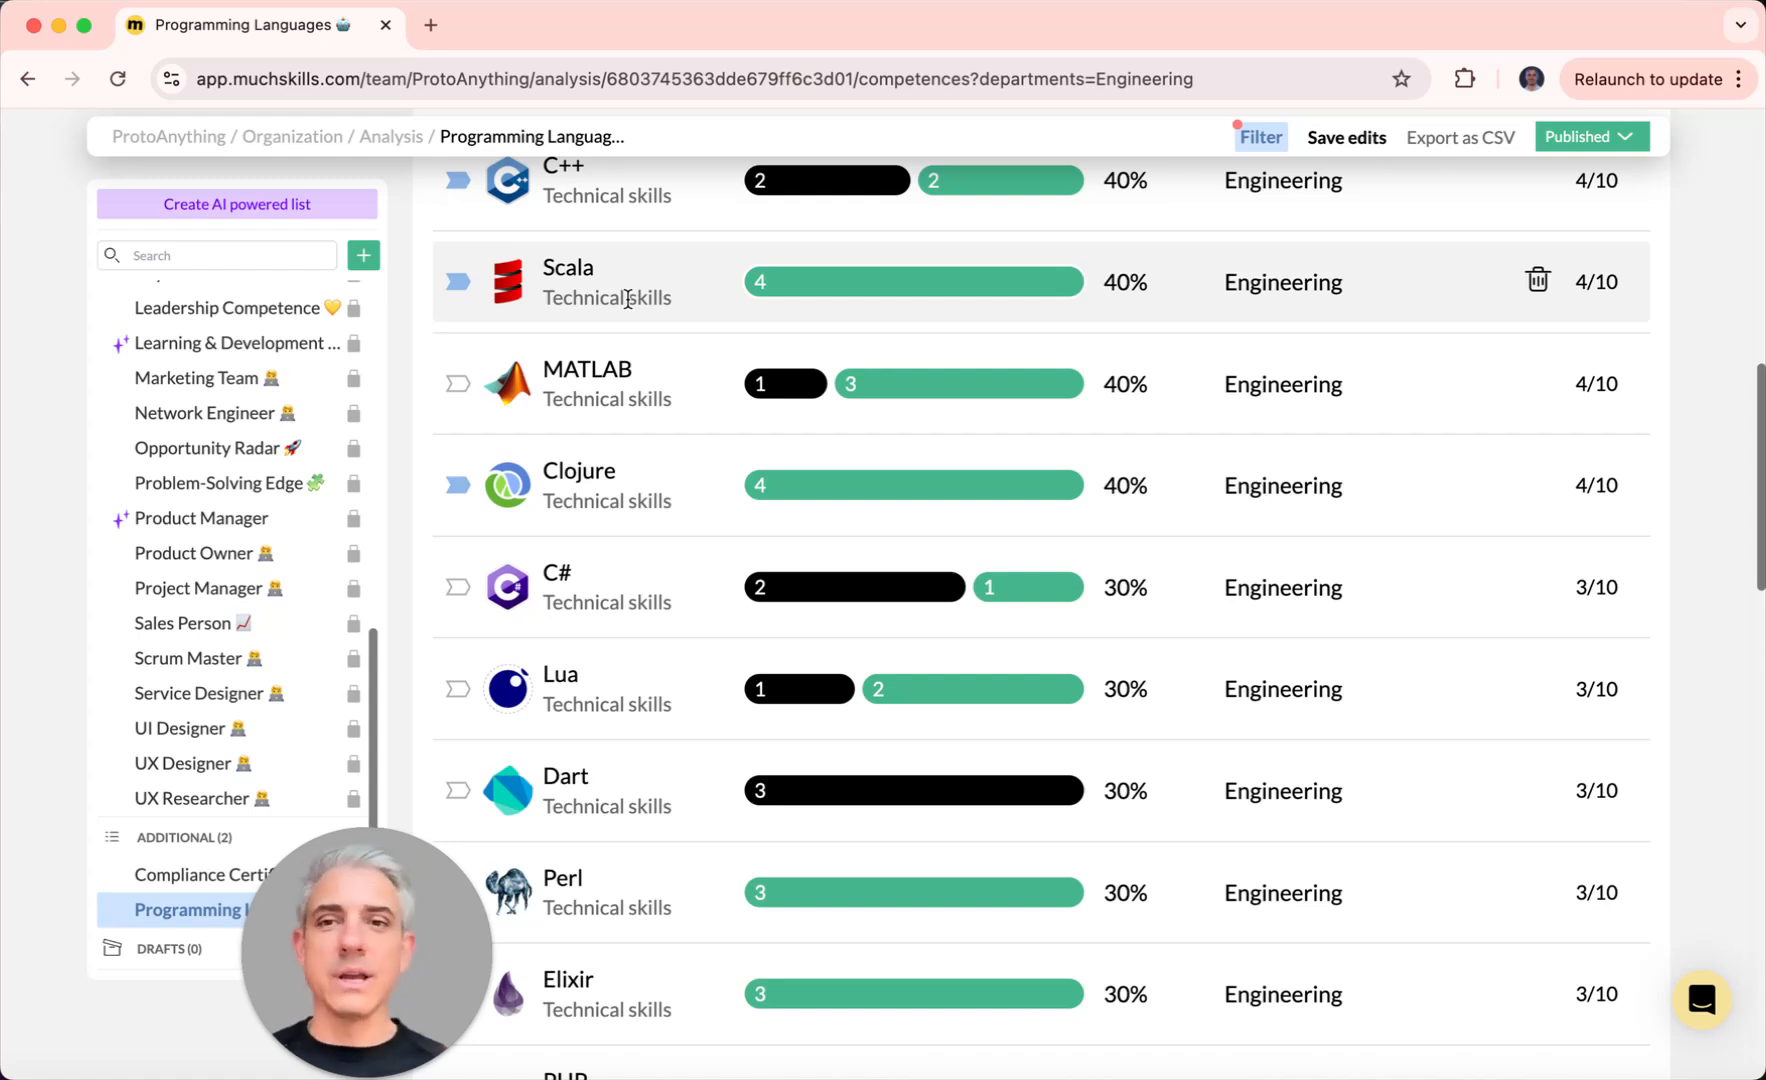
Step: View the members with intermediate Scala skills, close their list and look through the remaining programming languages
{"action": "left_click", "coordinate": [792, 288]}
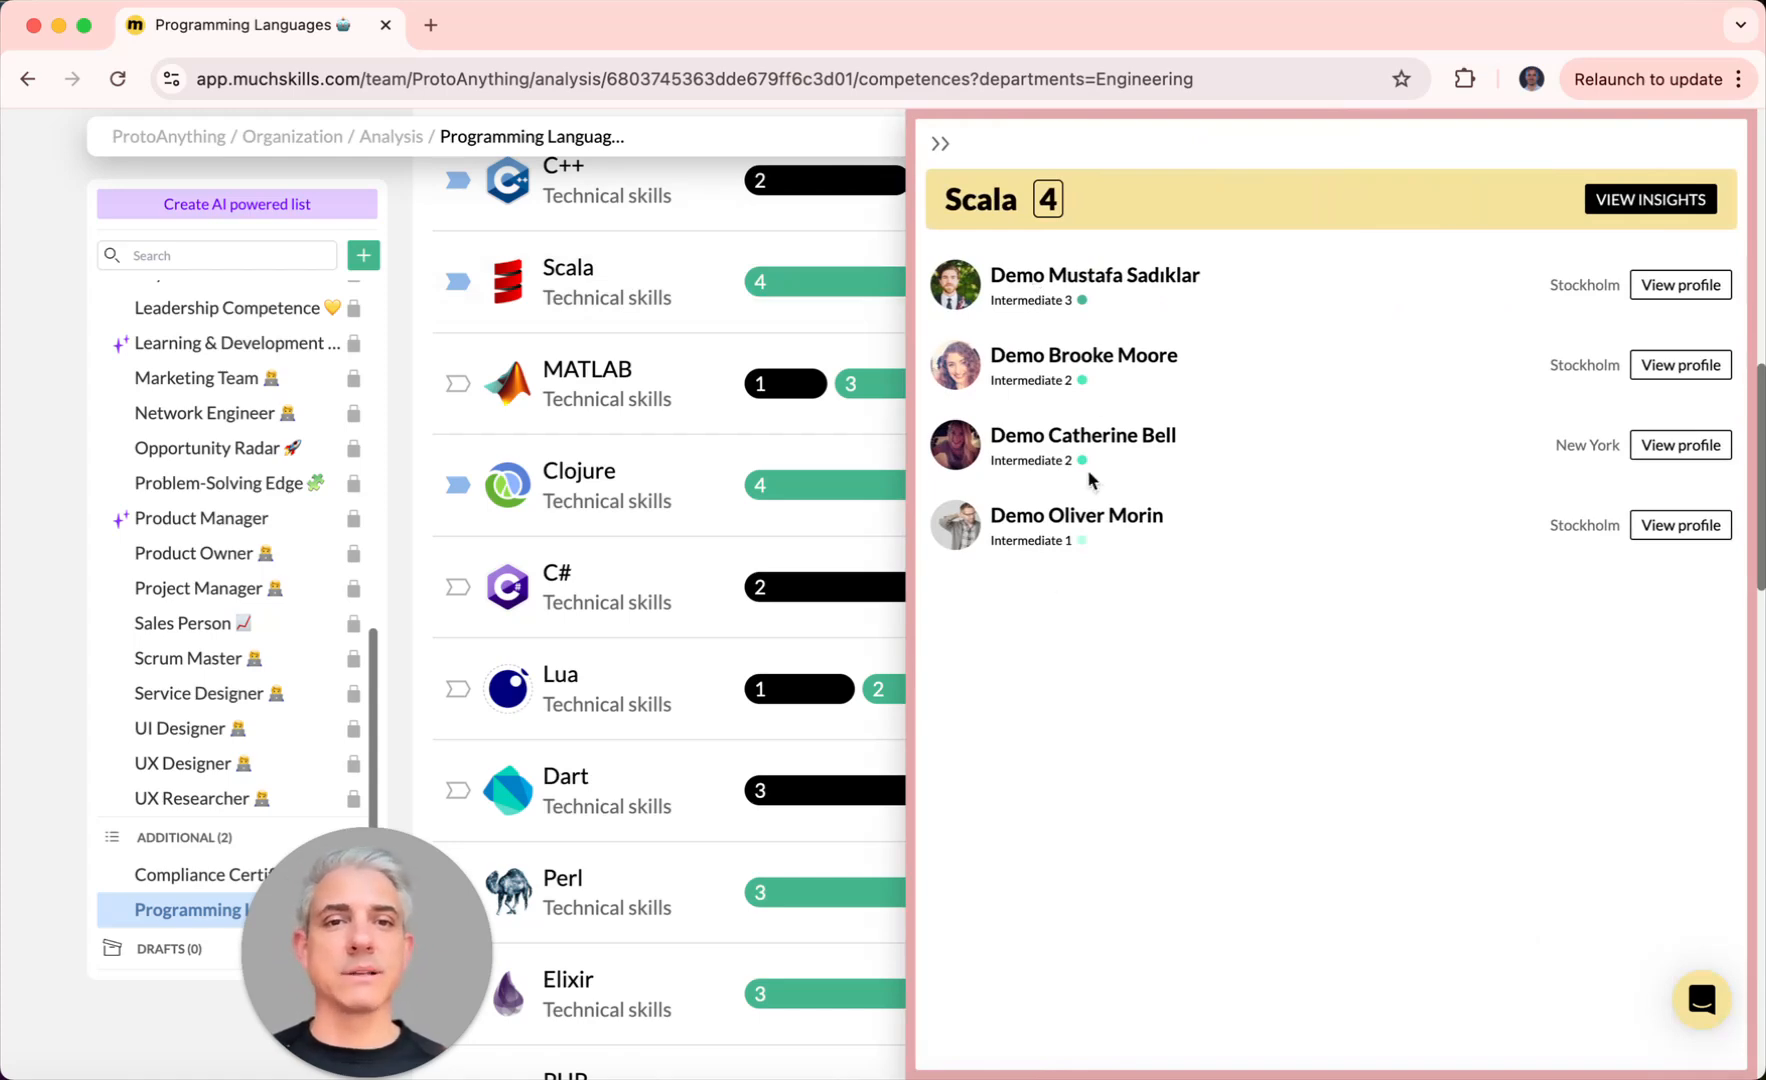
{"action": "left_click", "coordinate": [940, 144]}
{"action": "scroll", "coordinate": [893, 855], "scroll_direction": "down", "scroll_amount": 10}
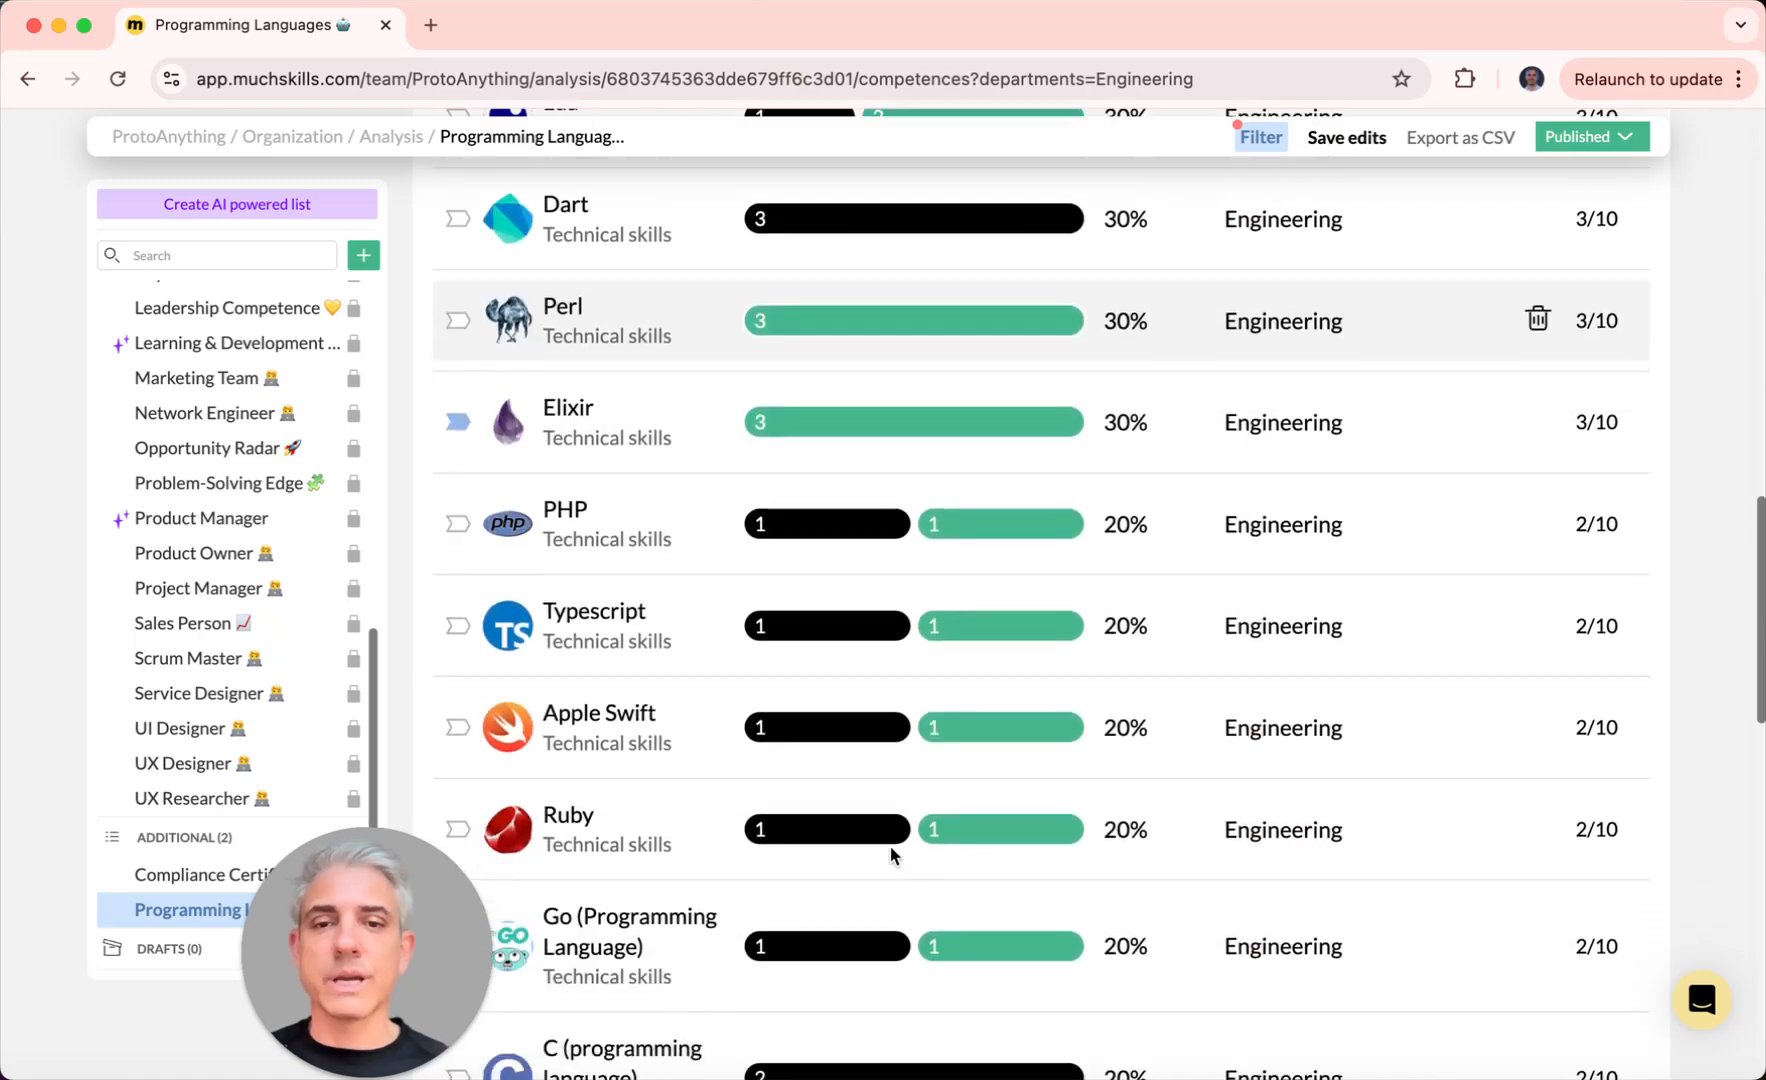
{"action": "scroll", "coordinate": [893, 855], "scroll_direction": "up", "scroll_amount": 15}
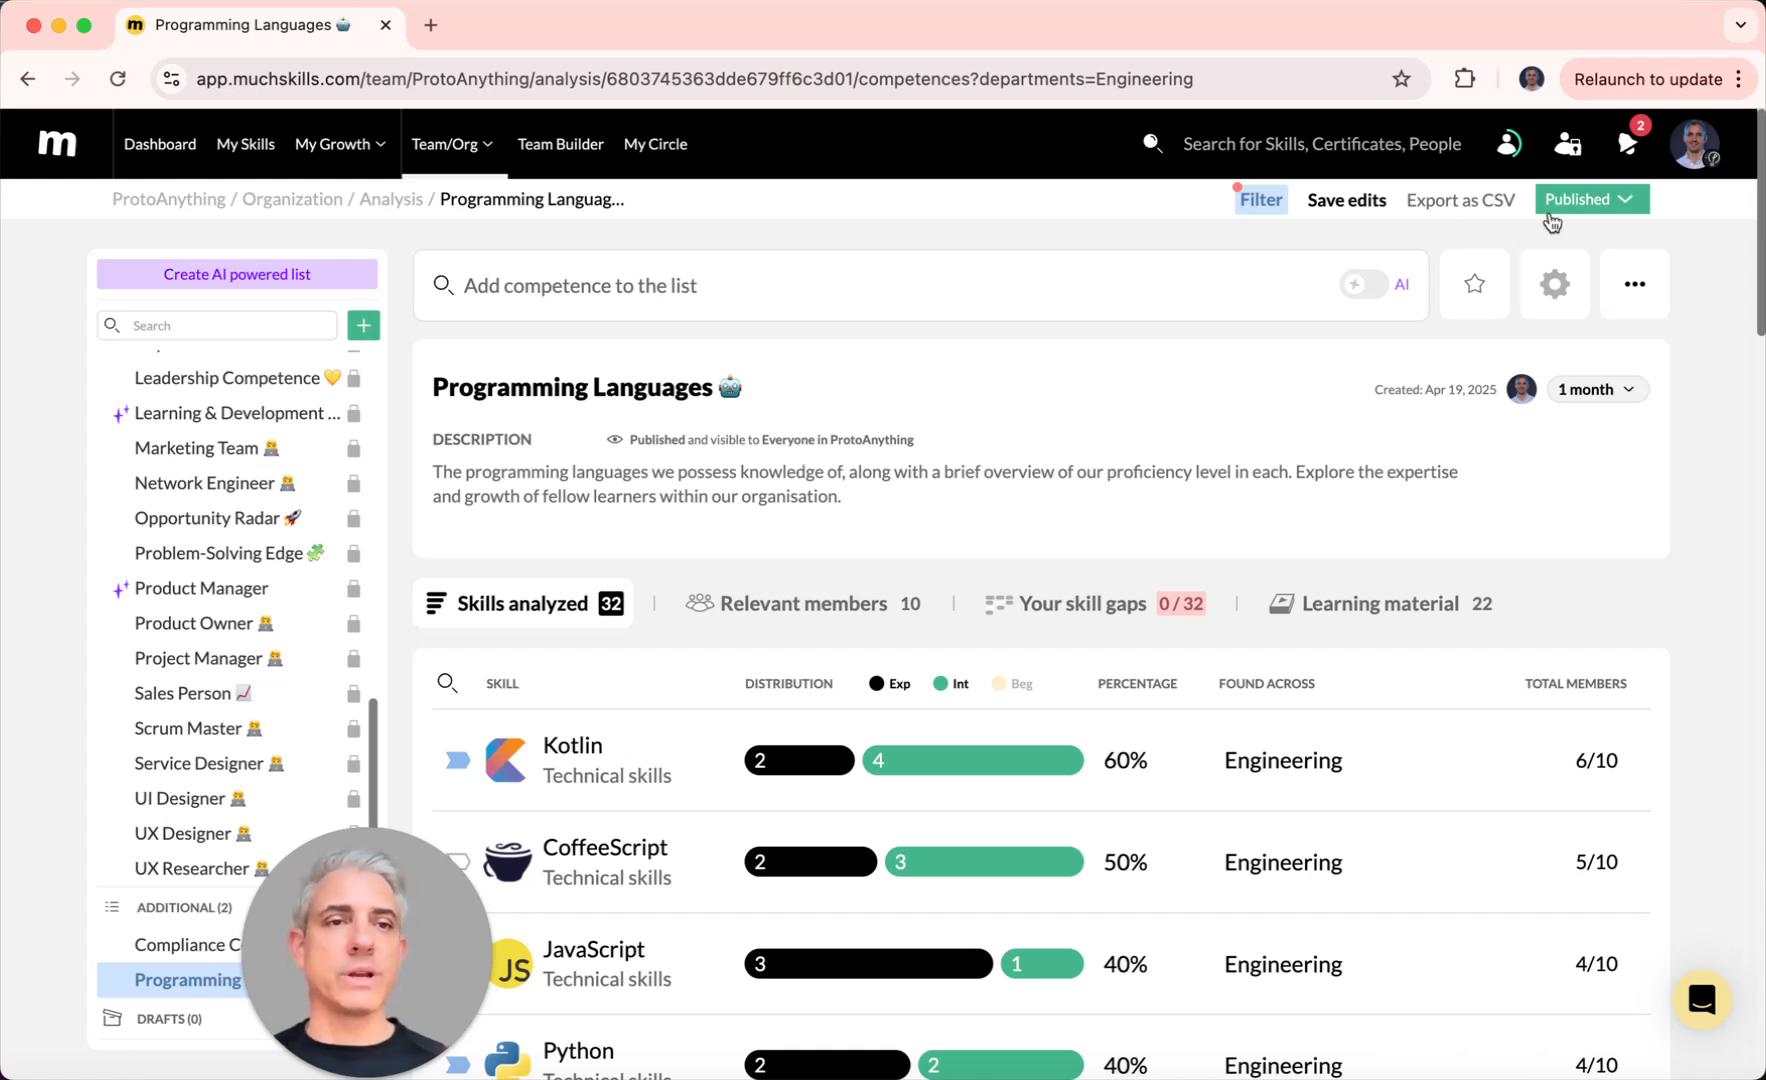
Step: Open the personal Gap Analysis and examine the skill gaps for the Project Manager and Leadership Competence lists
{"action": "mouse_move", "coordinate": [338, 150]}
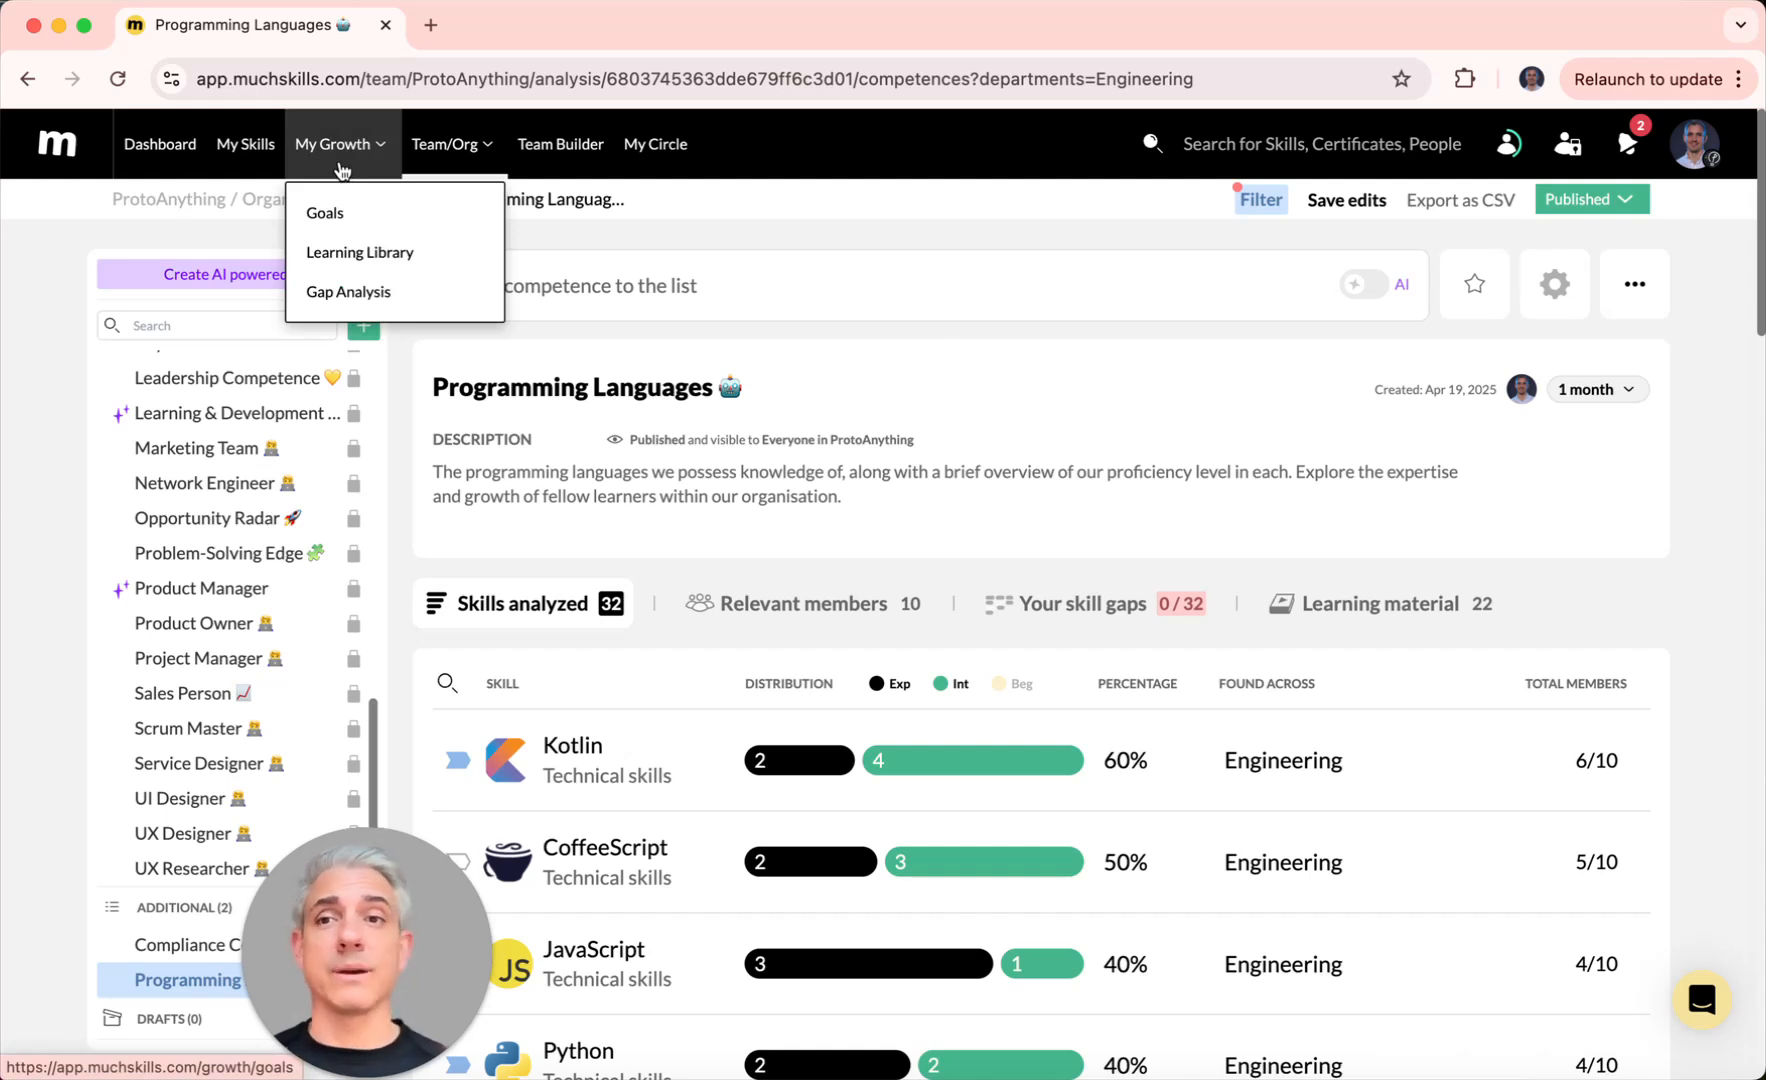
{"action": "left_click", "coordinate": [360, 291]}
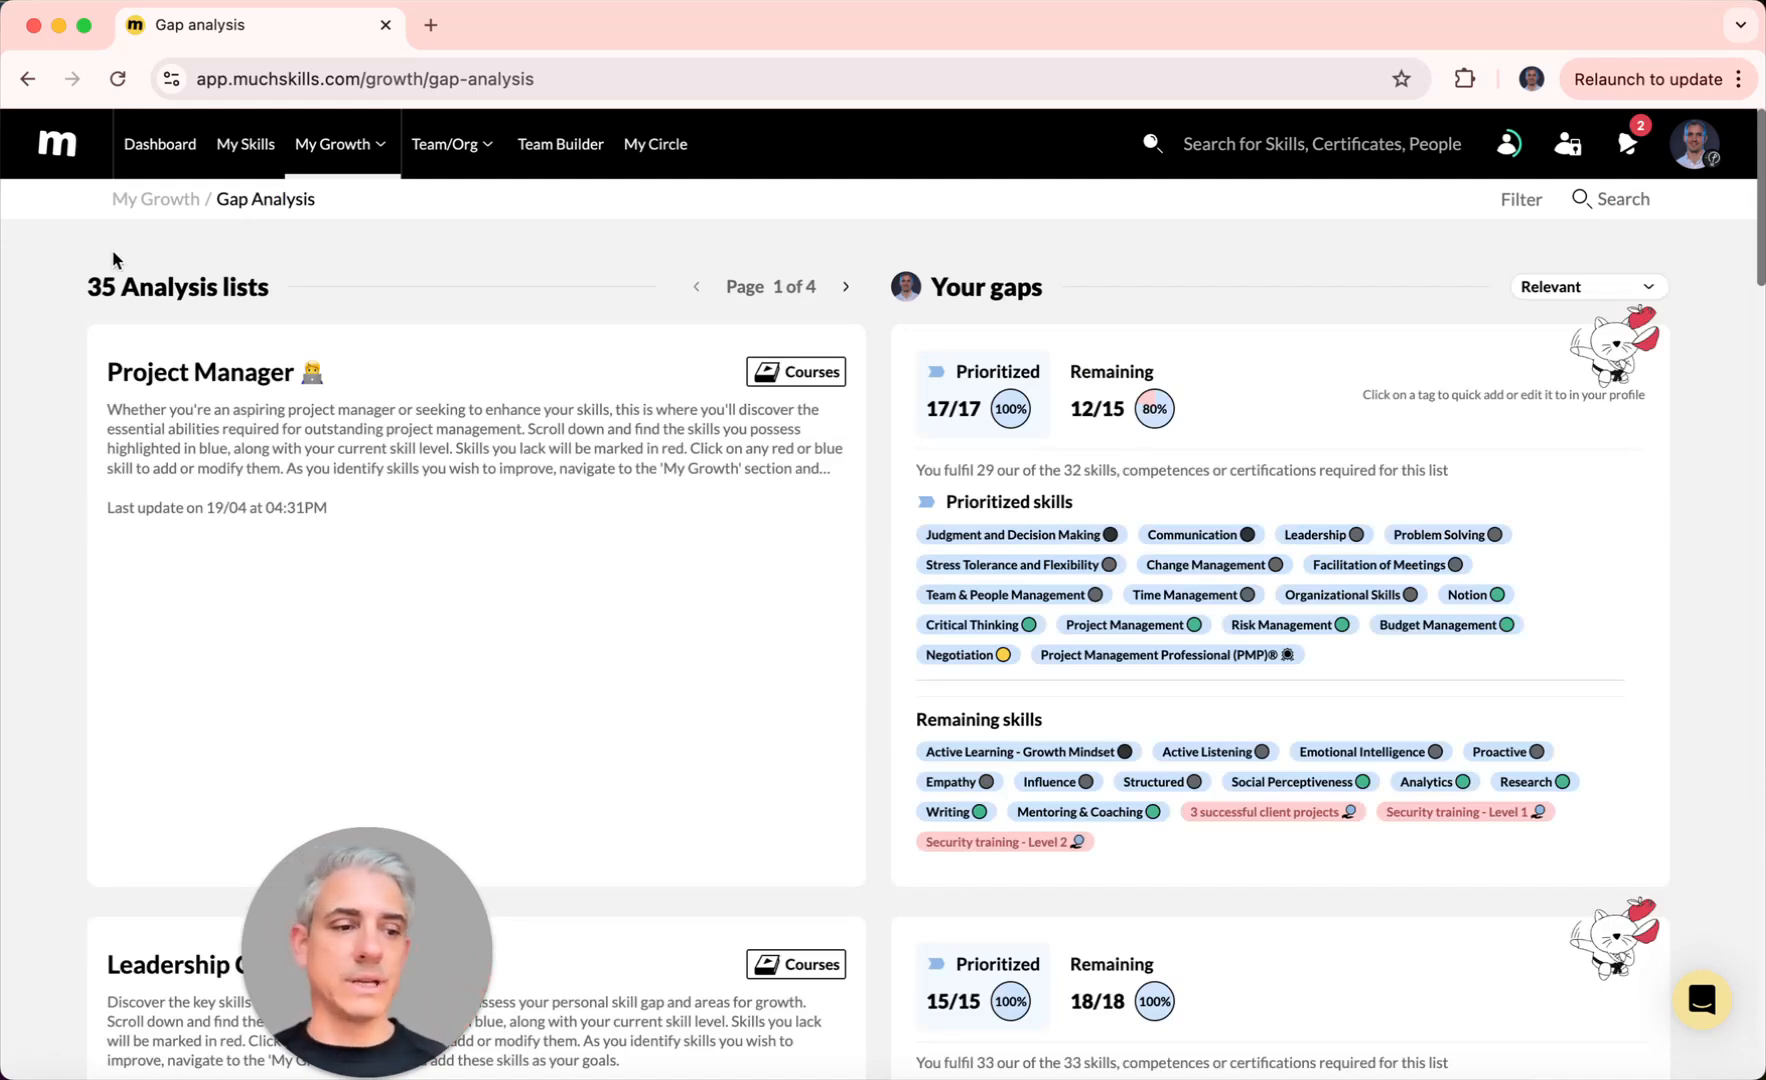
{"action": "left_click_drag", "start_coordinate": [88, 286], "coordinate": [116, 285]}
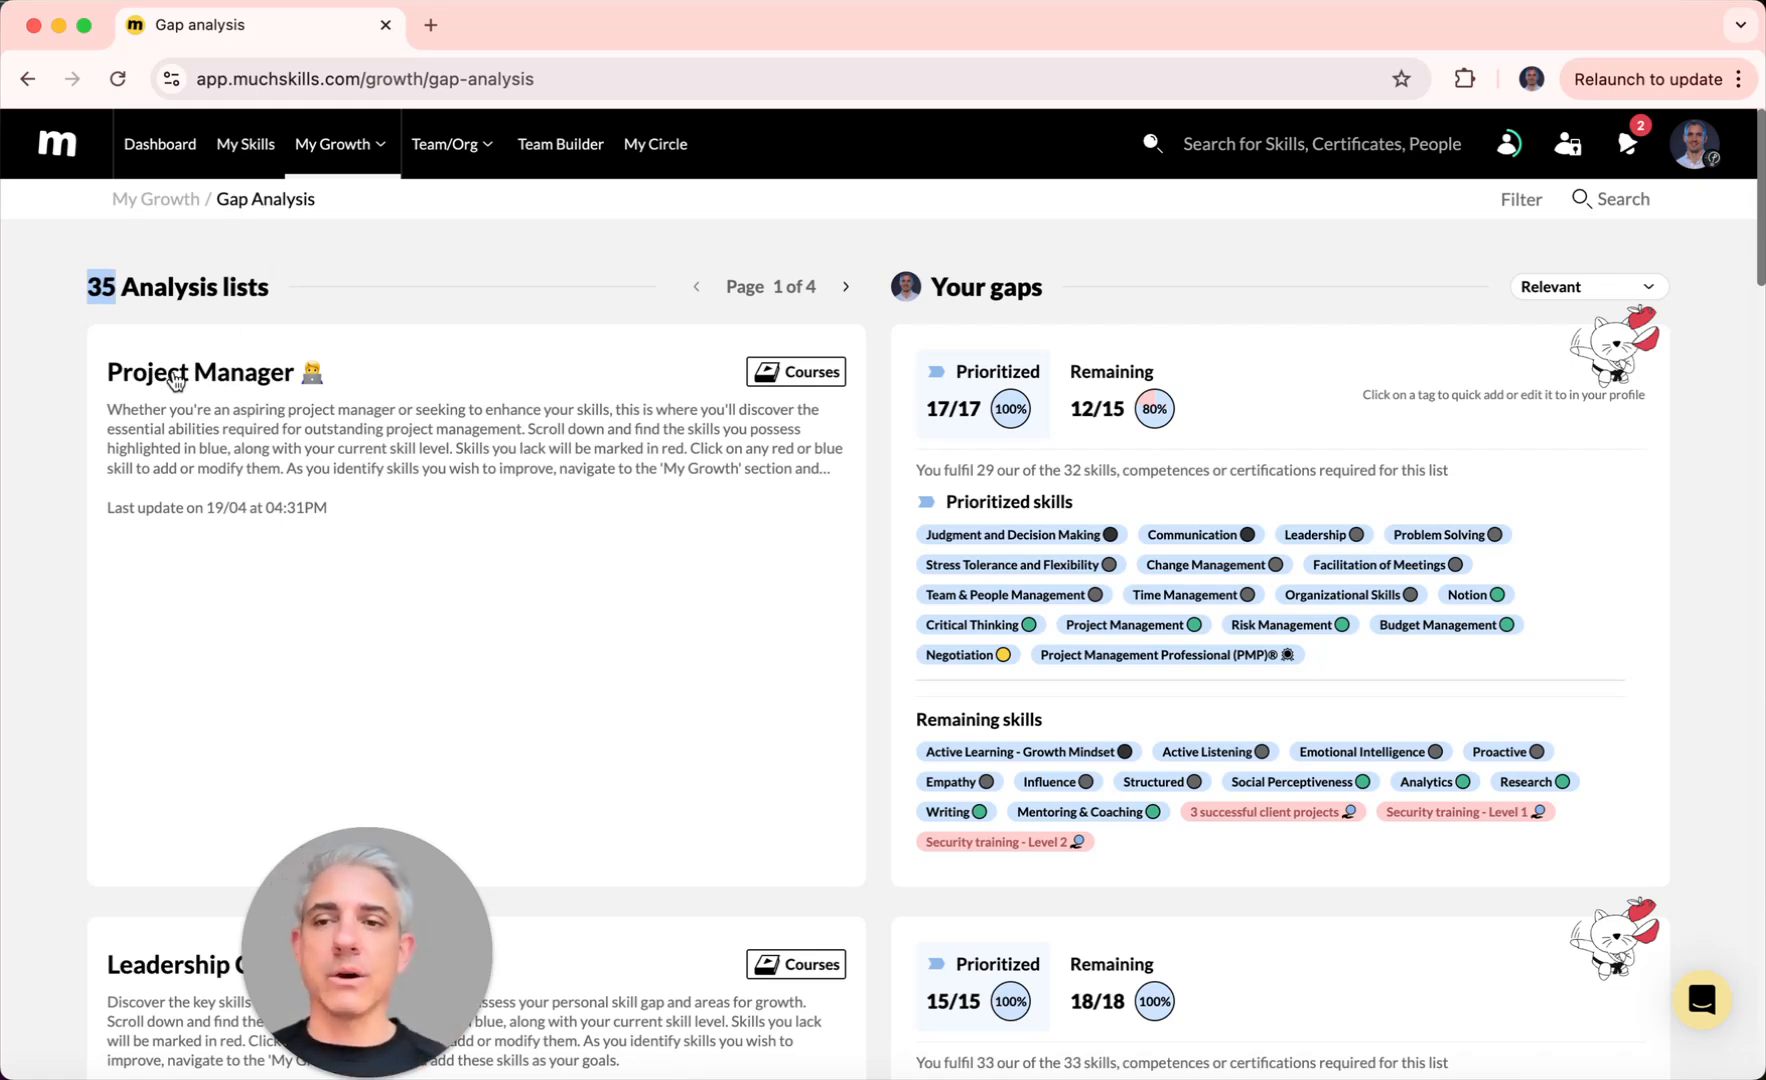
{"action": "scroll", "coordinate": [868, 378], "scroll_direction": "down", "scroll_amount": 1}
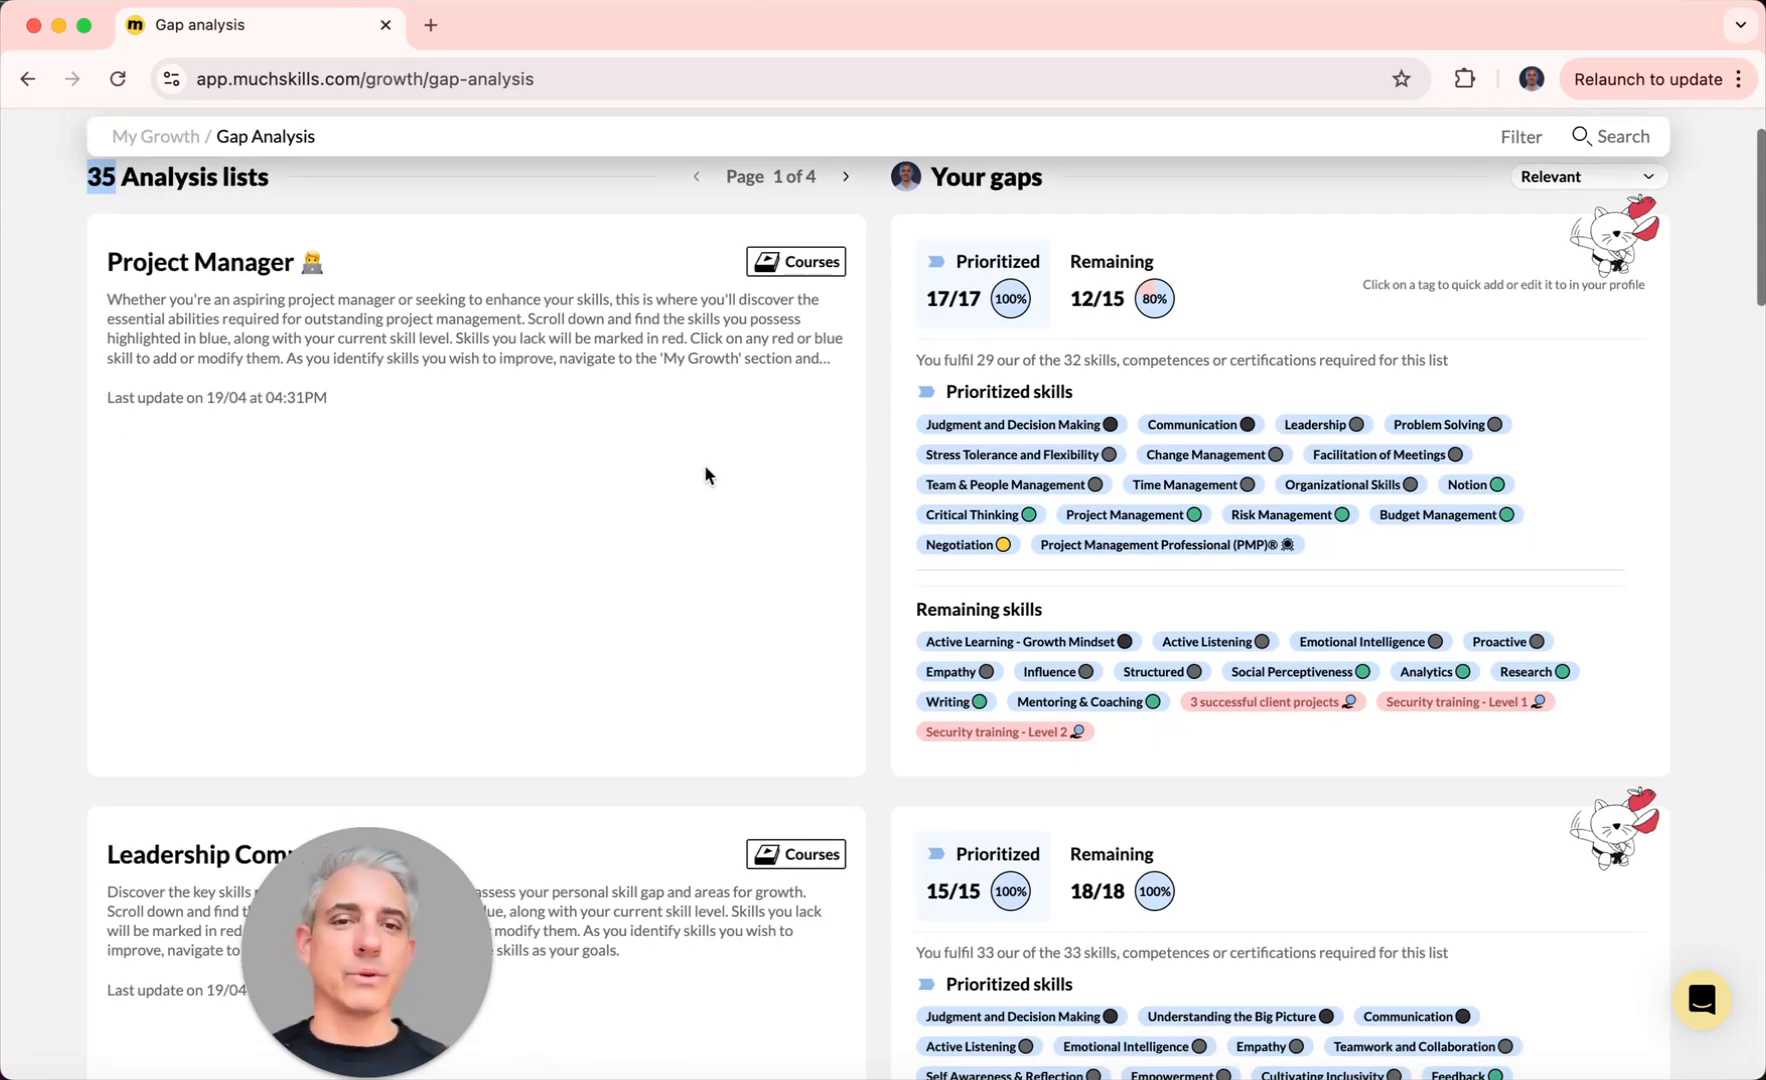
{"action": "scroll", "coordinate": [1070, 540], "scroll_direction": "down", "scroll_amount": 1}
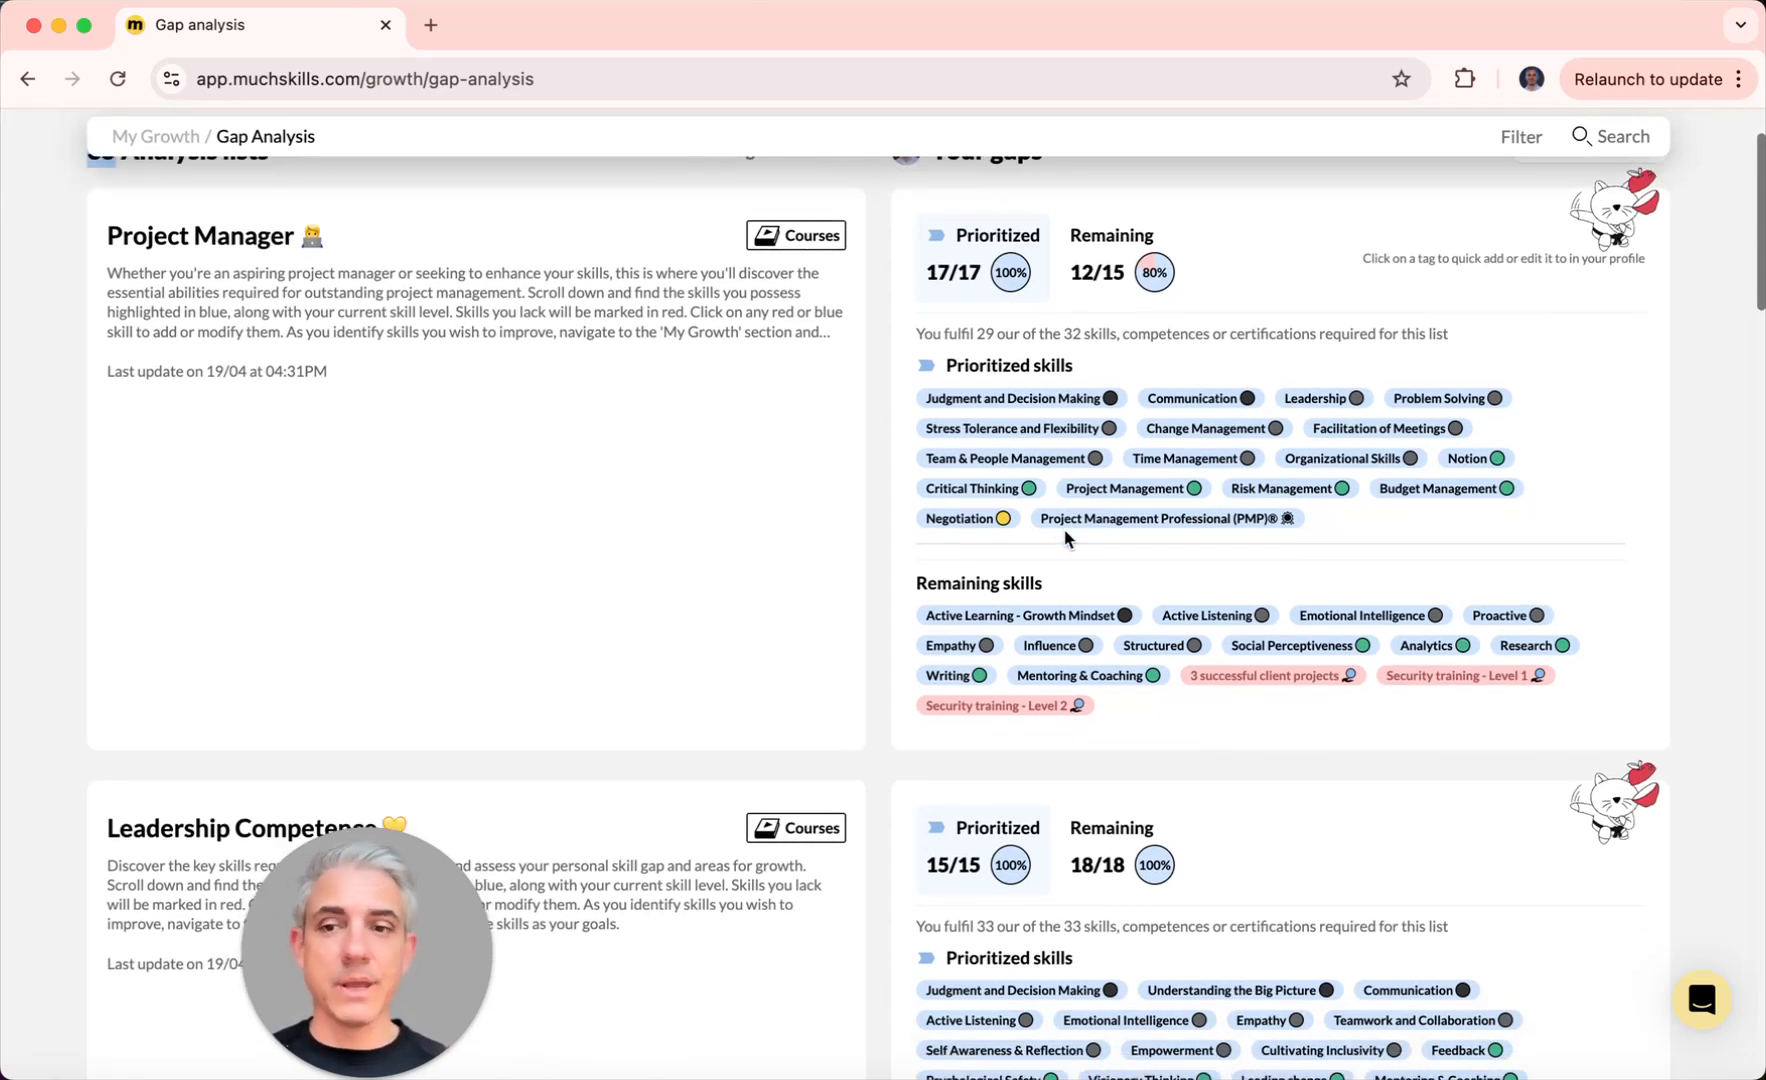
{"action": "scroll", "coordinate": [1068, 539], "scroll_direction": "down", "scroll_amount": 5}
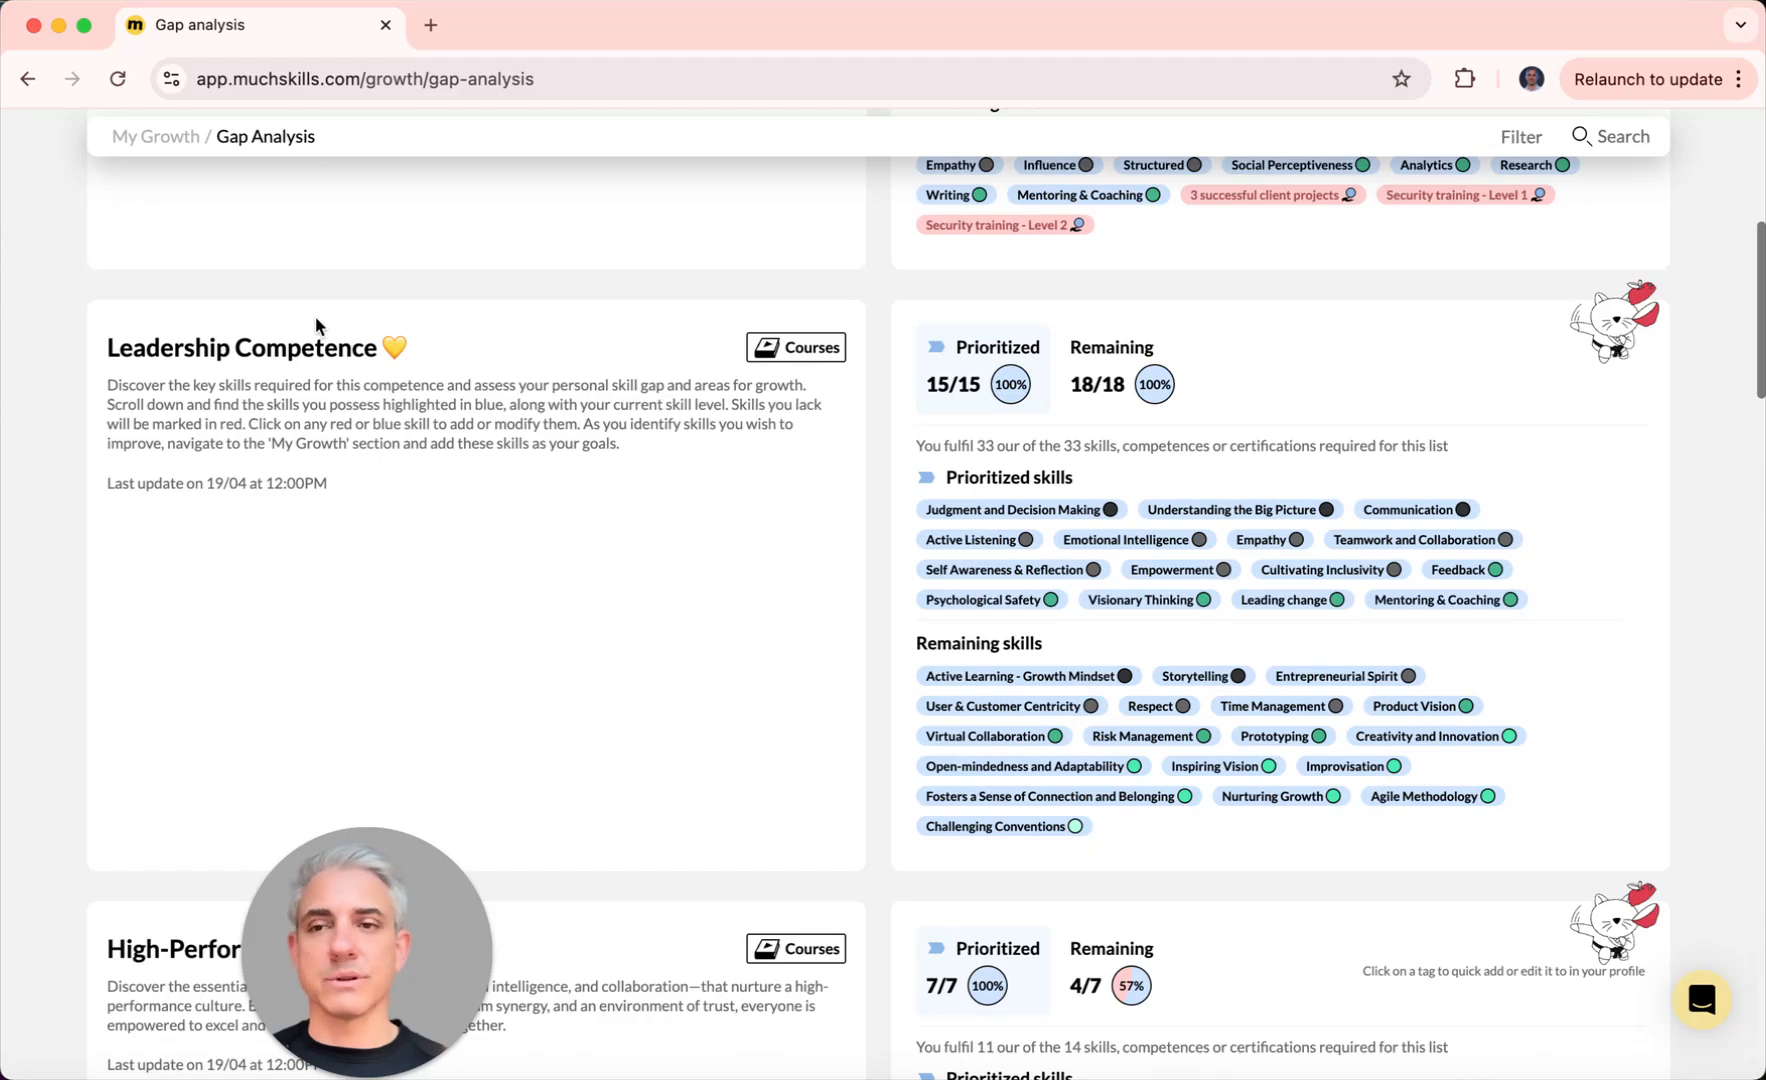
Step: Look through the prioritized and remaining skills of the further gap analysis lists, such as High-Performing Culture and Service Designer
{"action": "scroll", "coordinate": [1238, 637], "scroll_direction": "down", "scroll_amount": 6}
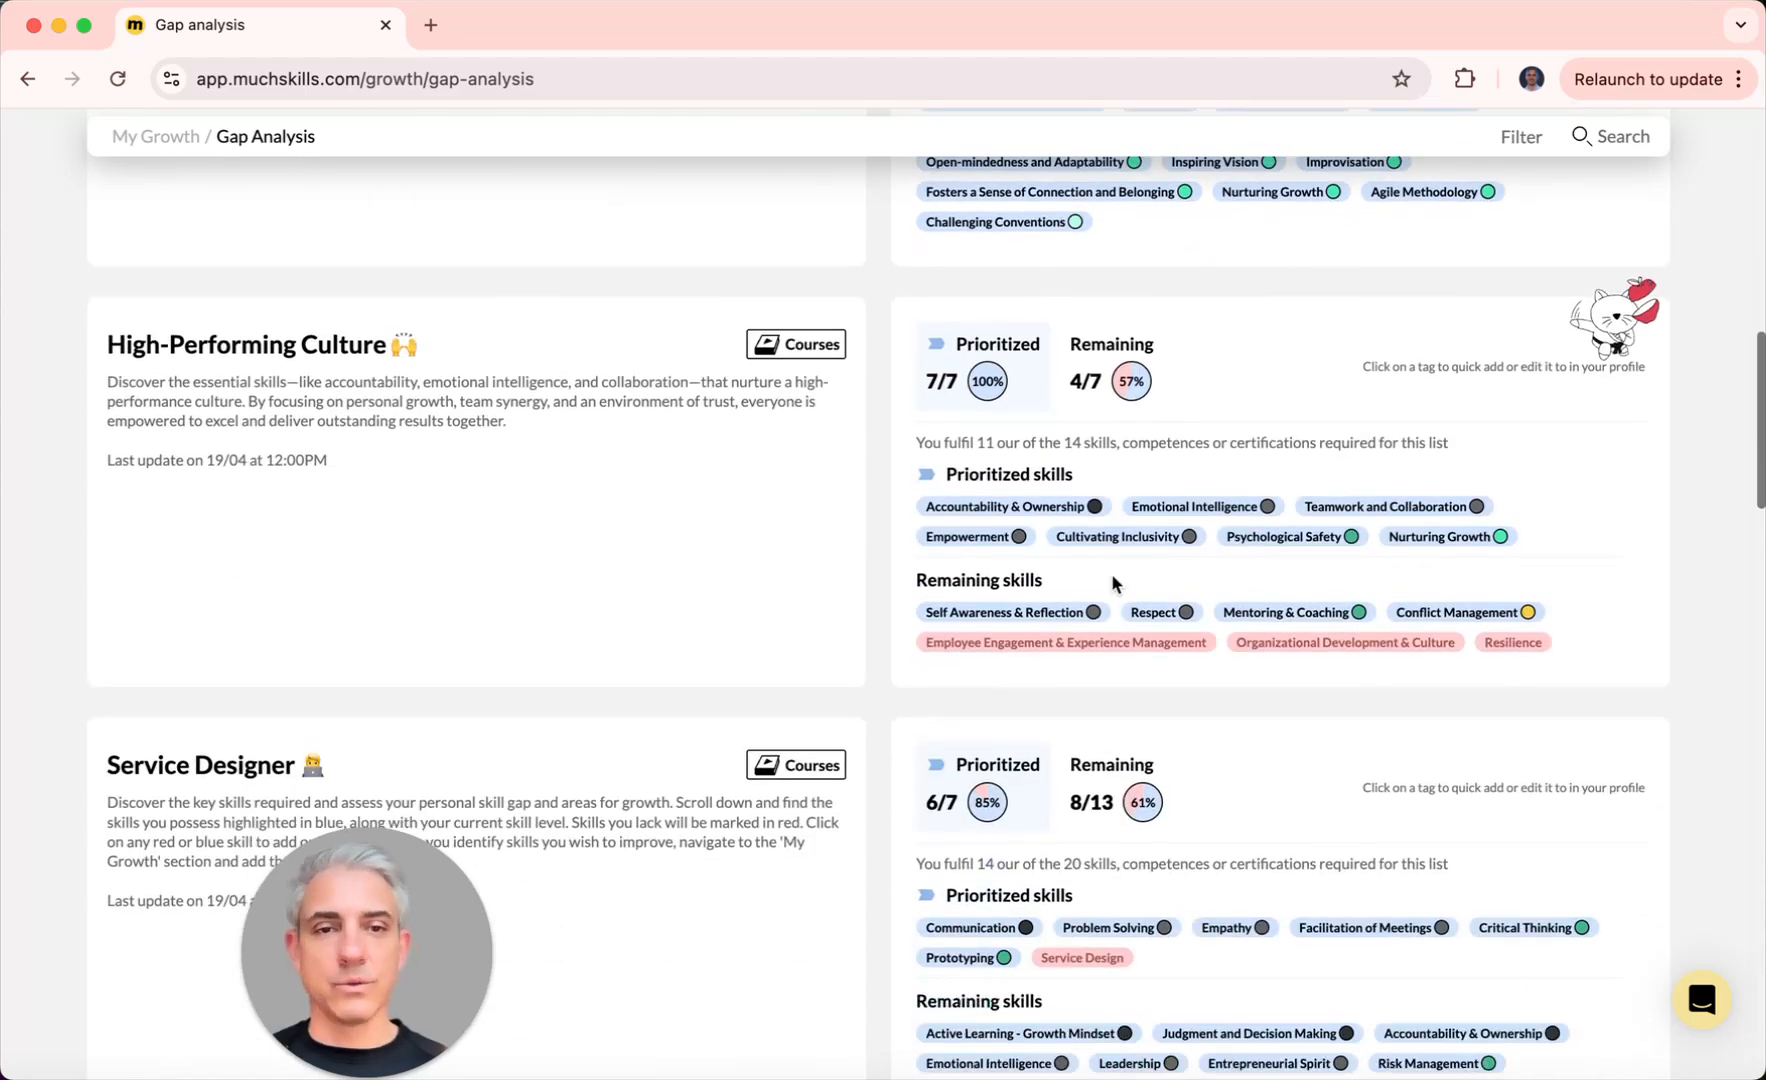
{"action": "scroll", "coordinate": [1120, 588], "scroll_direction": "down", "scroll_amount": 9}
{"action": "scroll", "coordinate": [1123, 591], "scroll_direction": "up", "scroll_amount": 5}
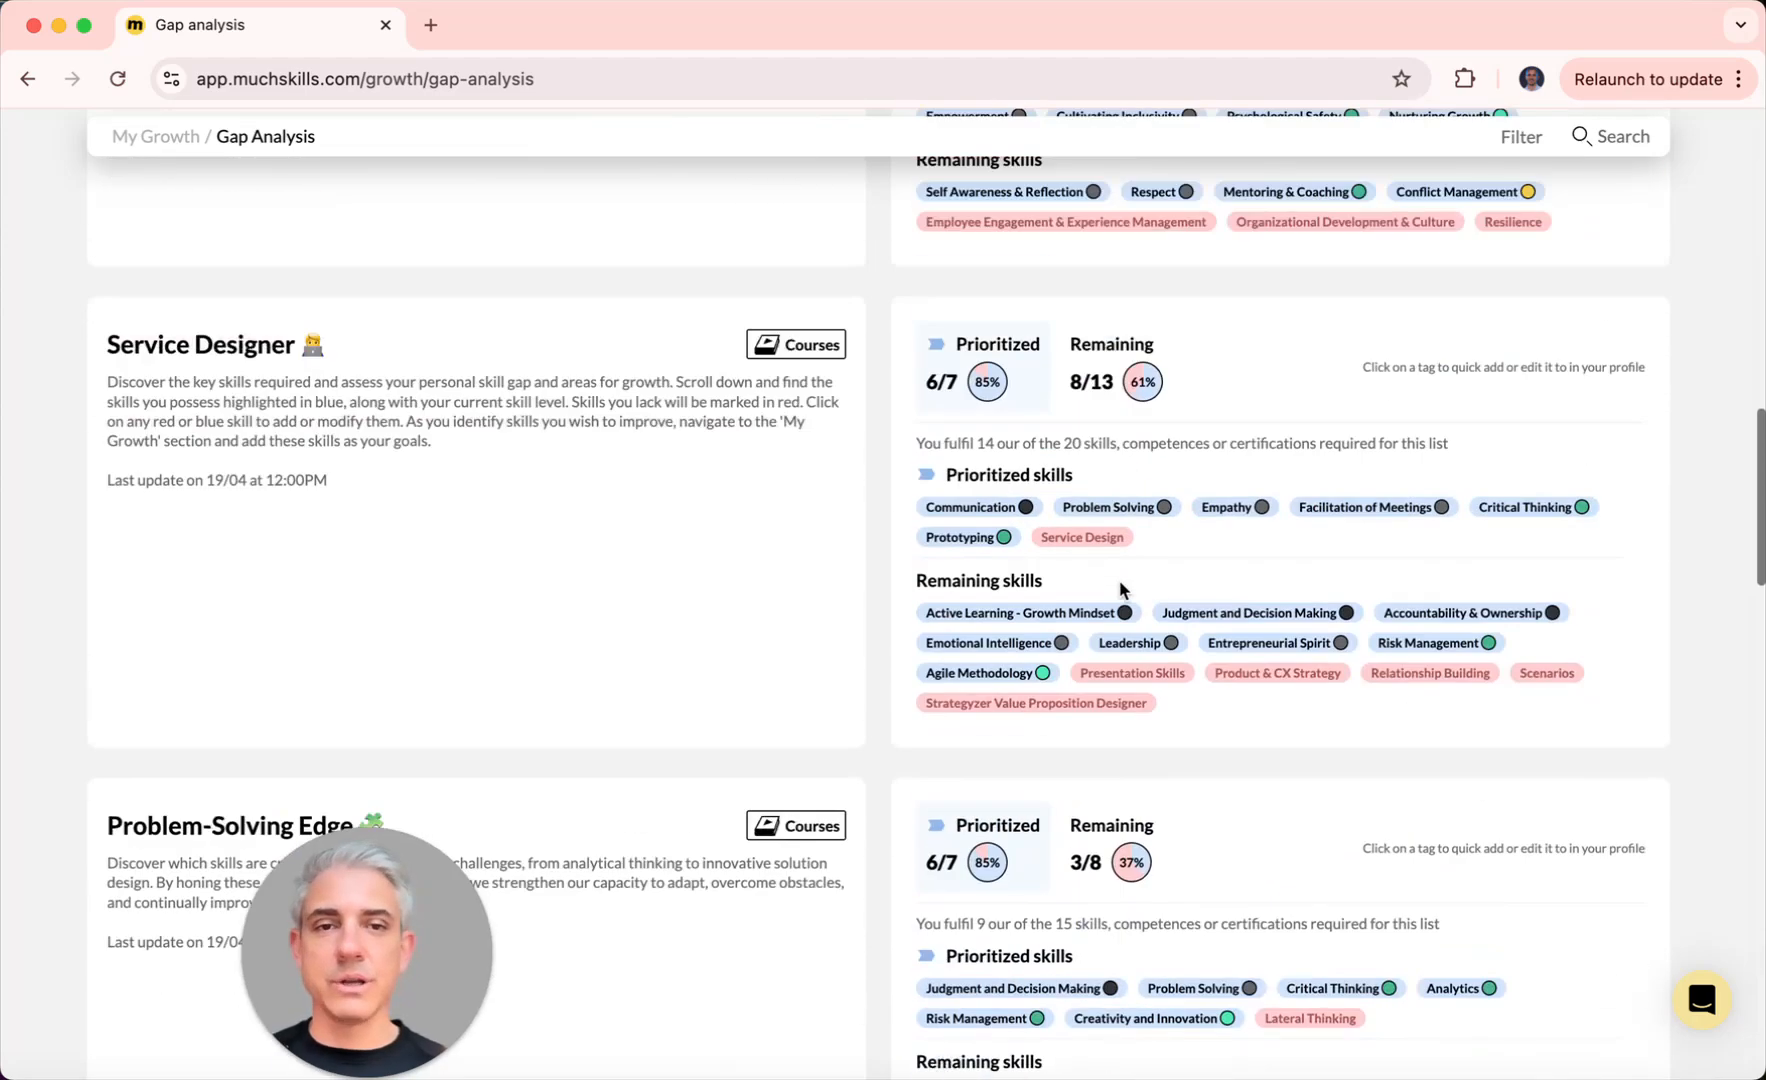
{"action": "scroll", "coordinate": [1220, 580], "scroll_direction": "down", "scroll_amount": 12}
{"action": "scroll", "coordinate": [1222, 582], "scroll_direction": "up", "scroll_amount": 3}
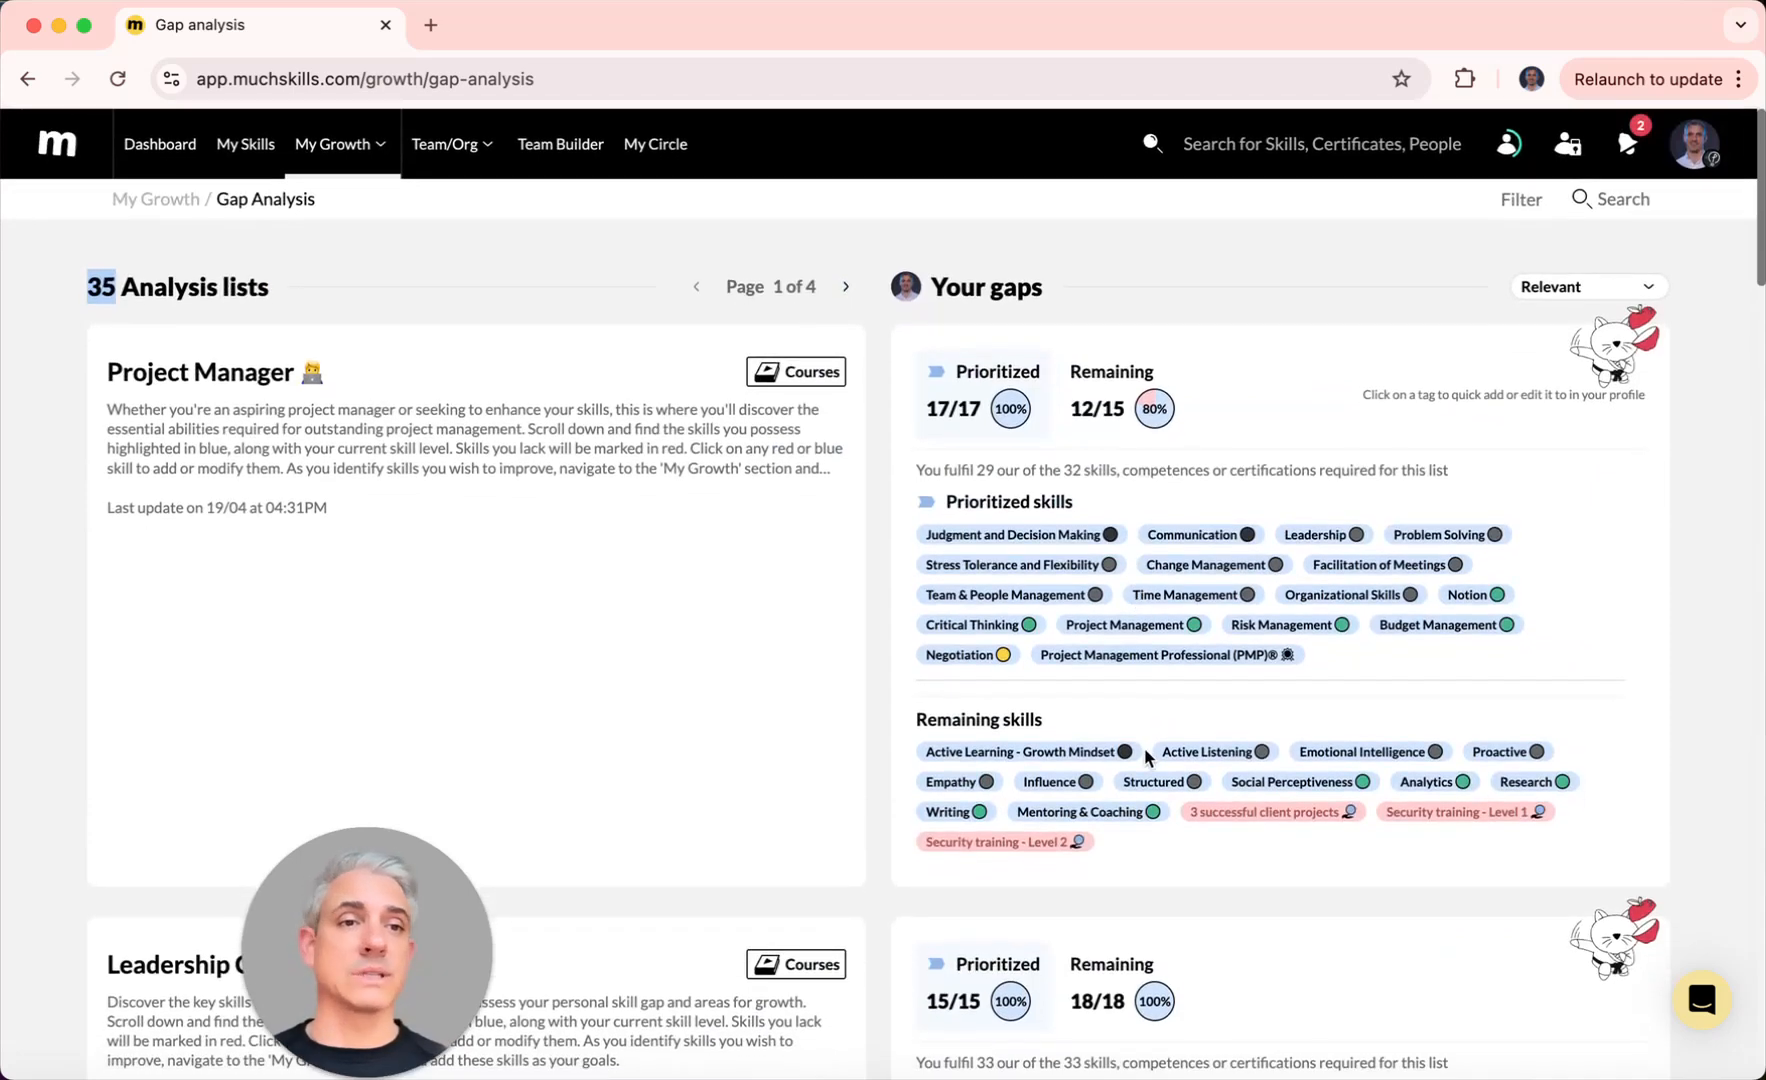
{"action": "scroll", "coordinate": [1147, 756], "scroll_direction": "down", "scroll_amount": 1}
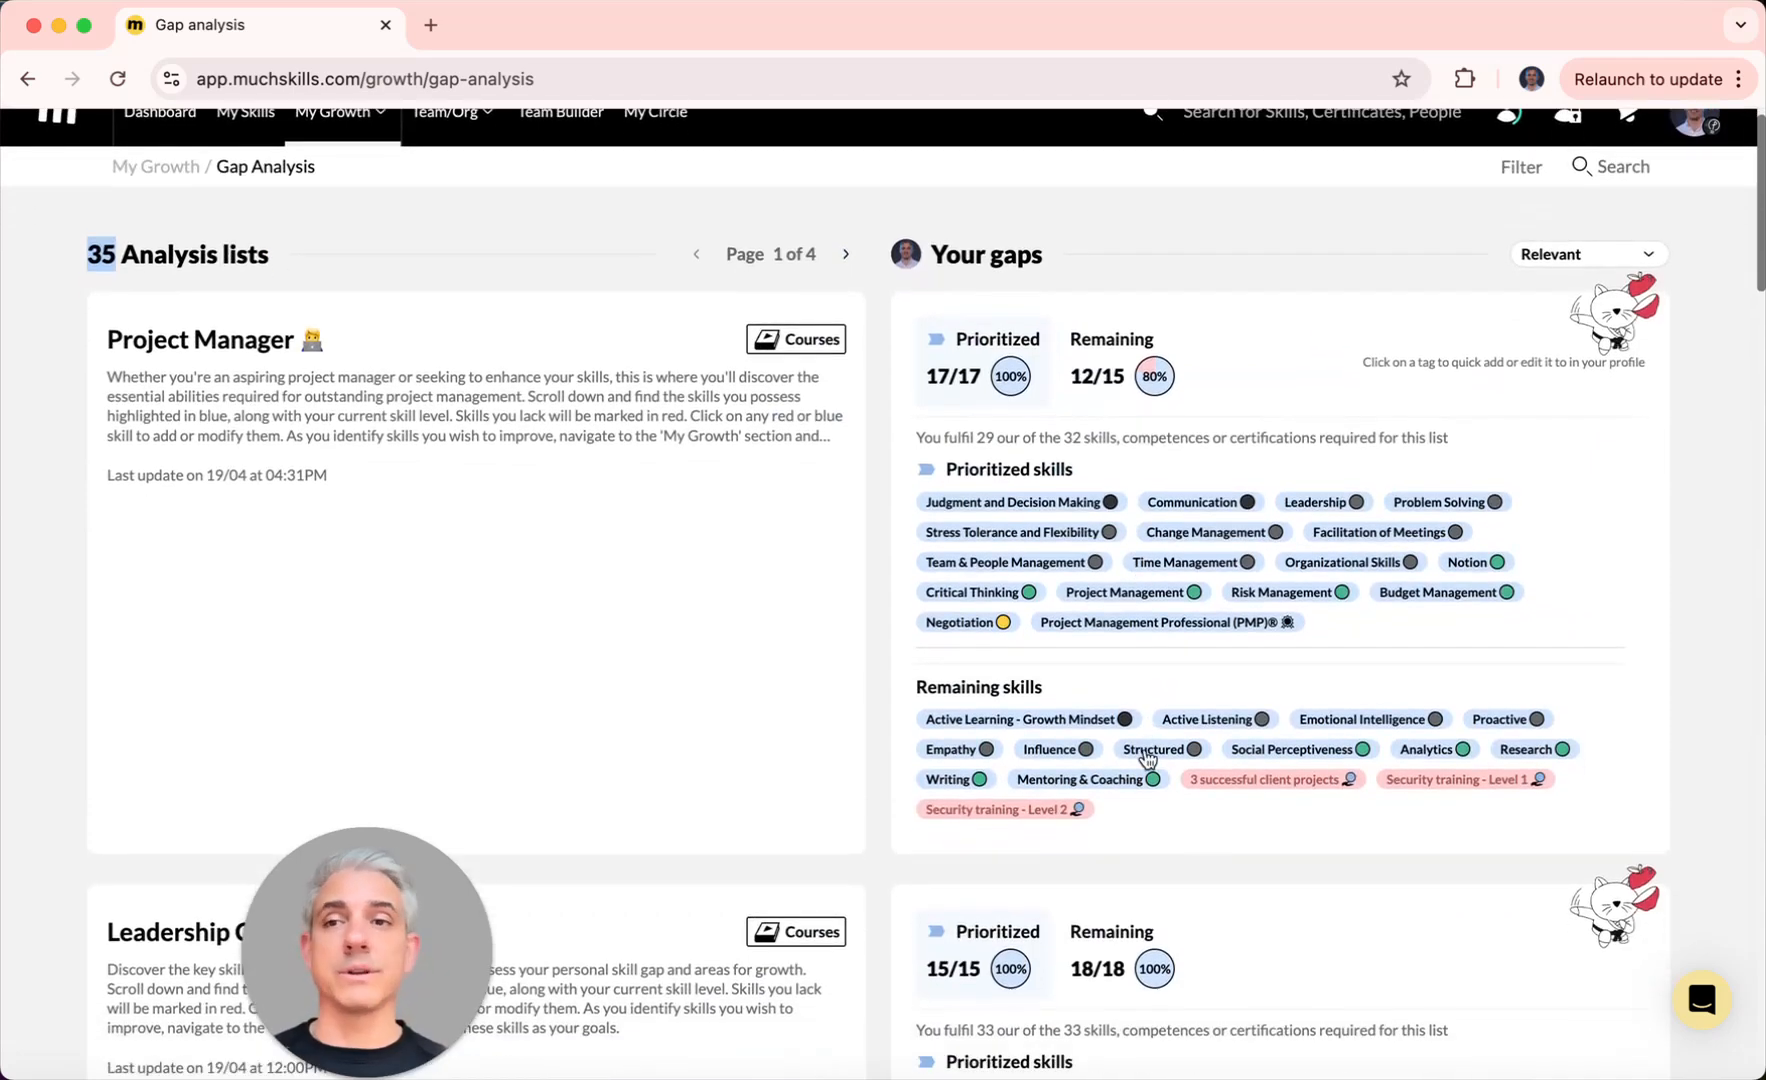
{"action": "left_click", "coordinate": [470, 284]}
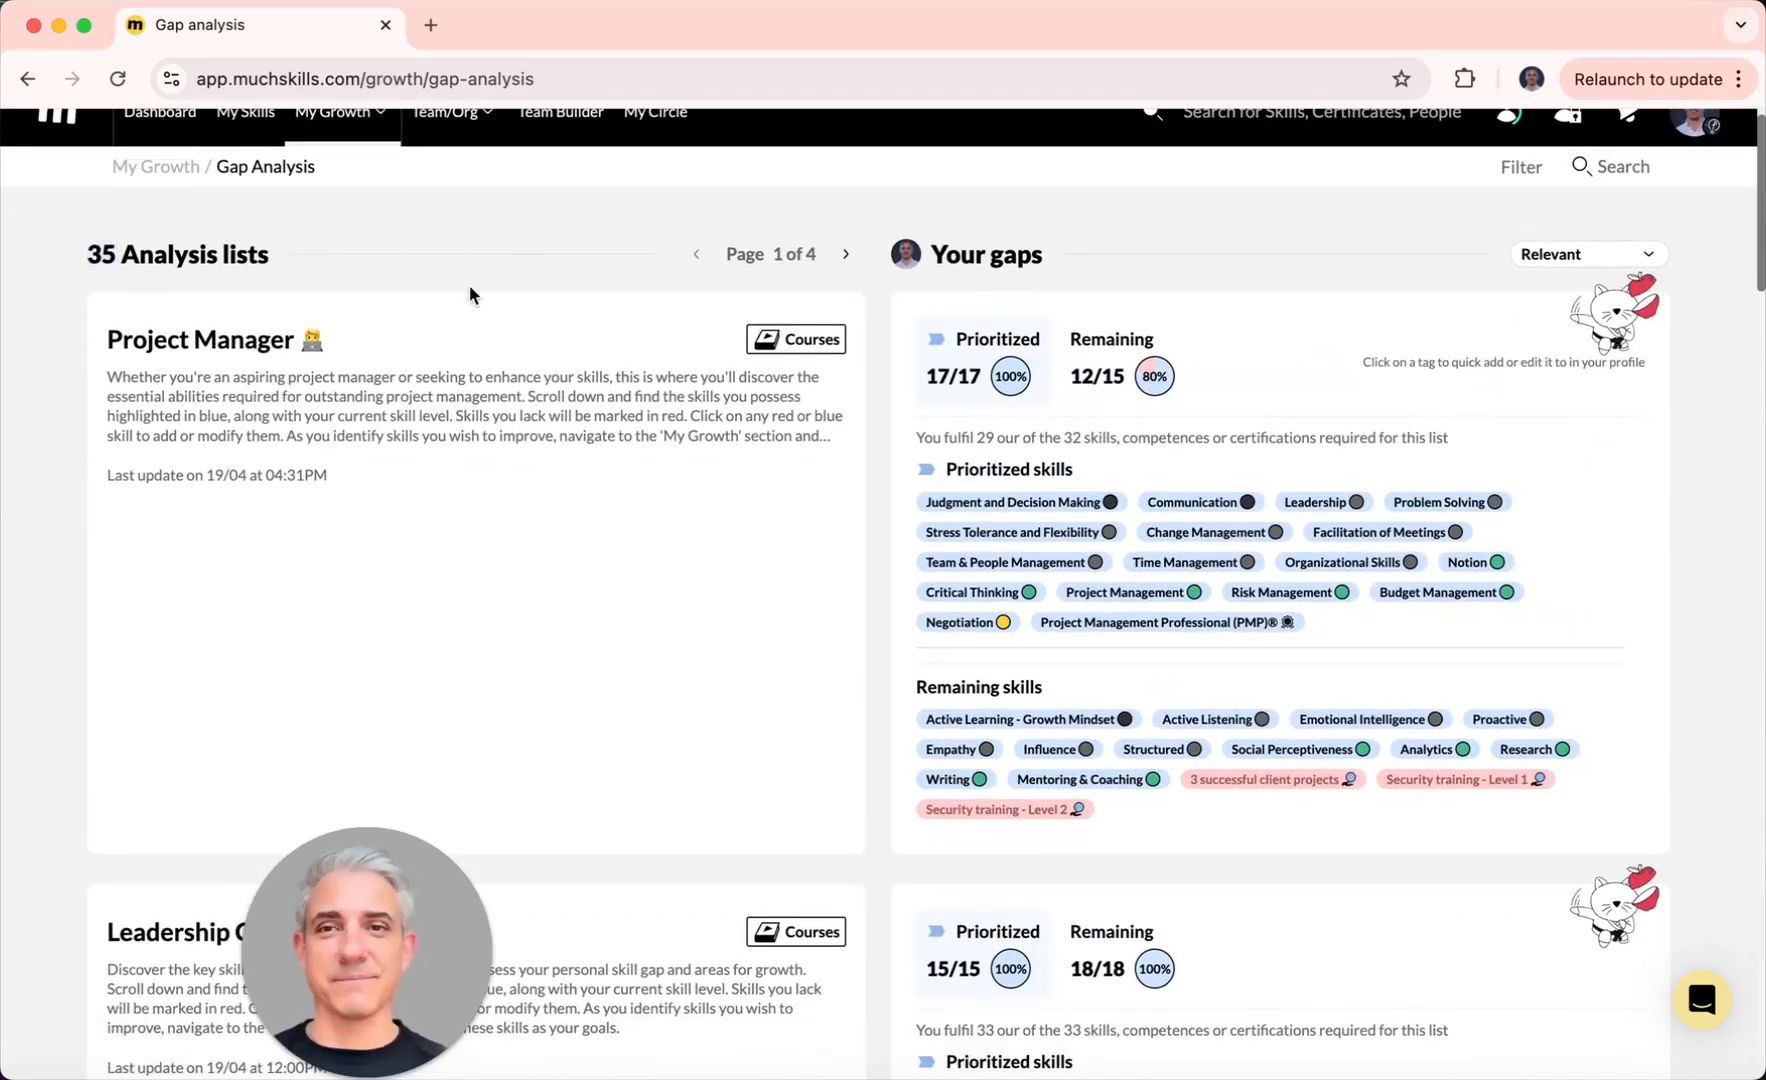
{"action": "scroll", "coordinate": [469, 286], "scroll_direction": "up", "scroll_amount": 1}
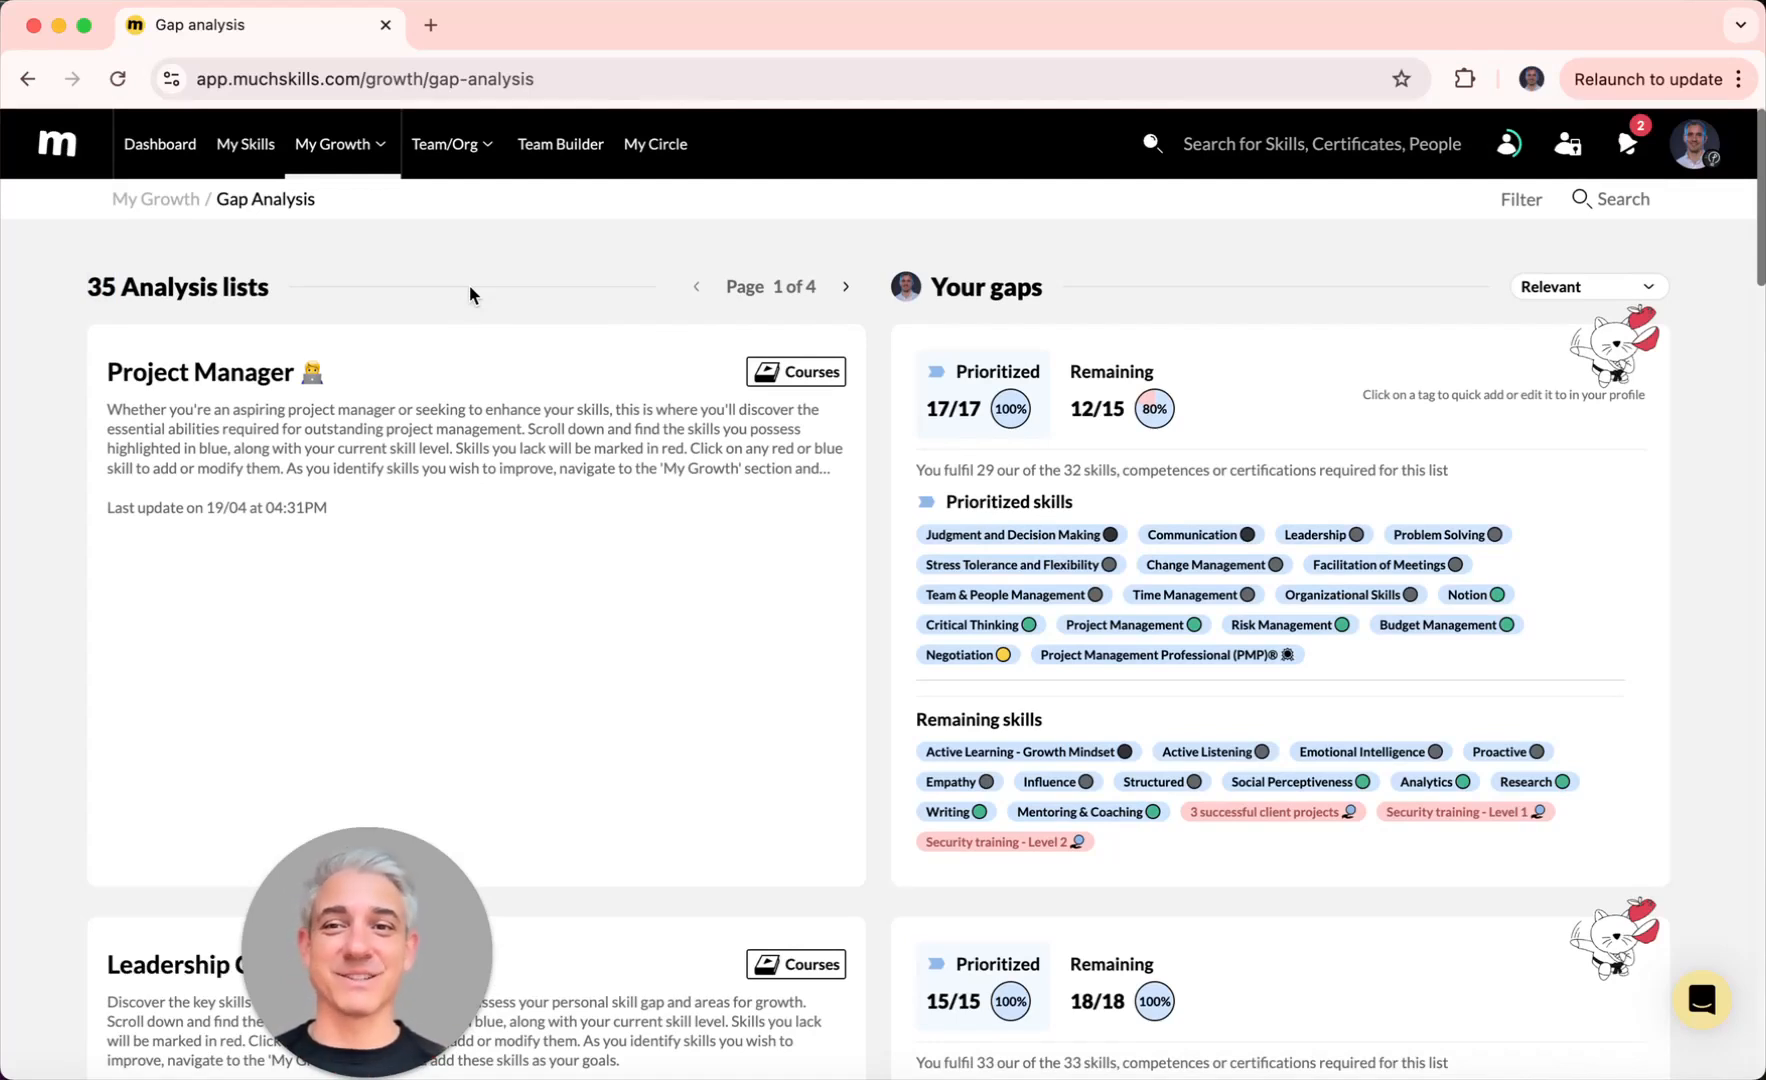
Step: Open the ProtoAnything organization overview and go to its skills reports
{"action": "mouse_move", "coordinate": [458, 180]}
{"action": "left_click", "coordinate": [455, 217]}
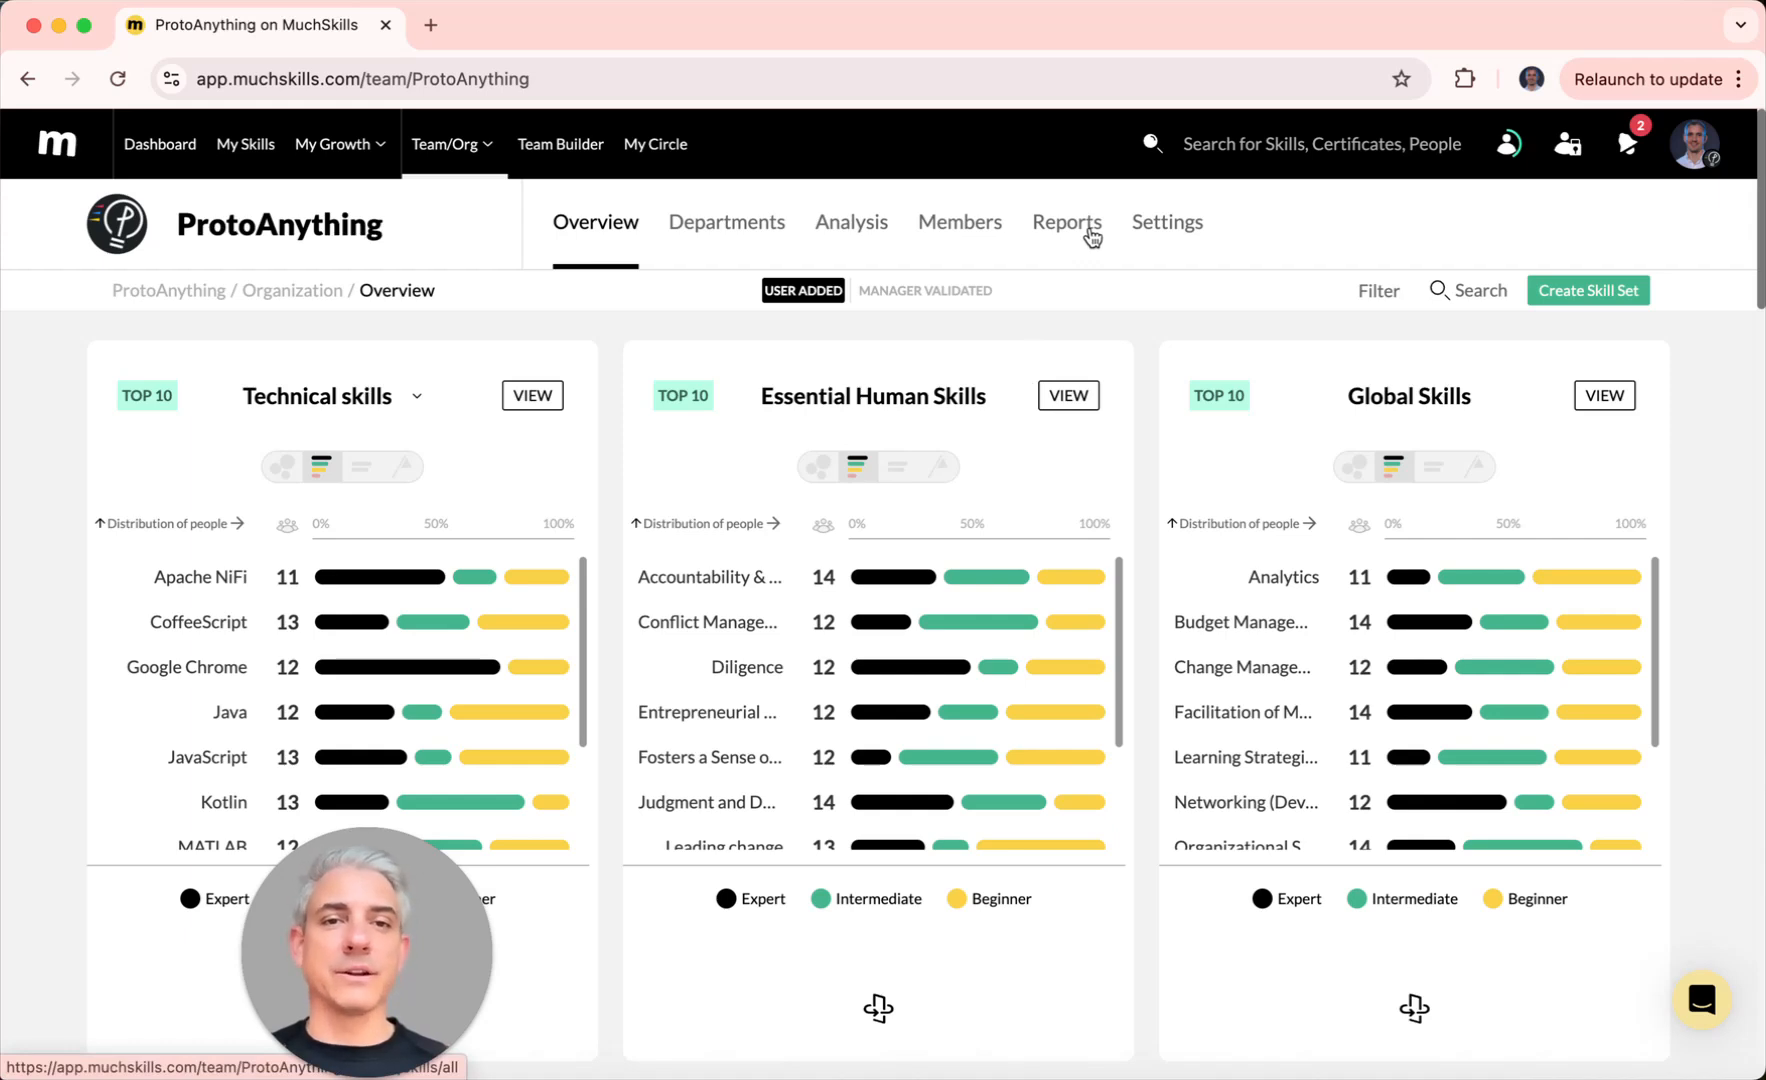
{"action": "left_click", "coordinate": [1091, 237]}
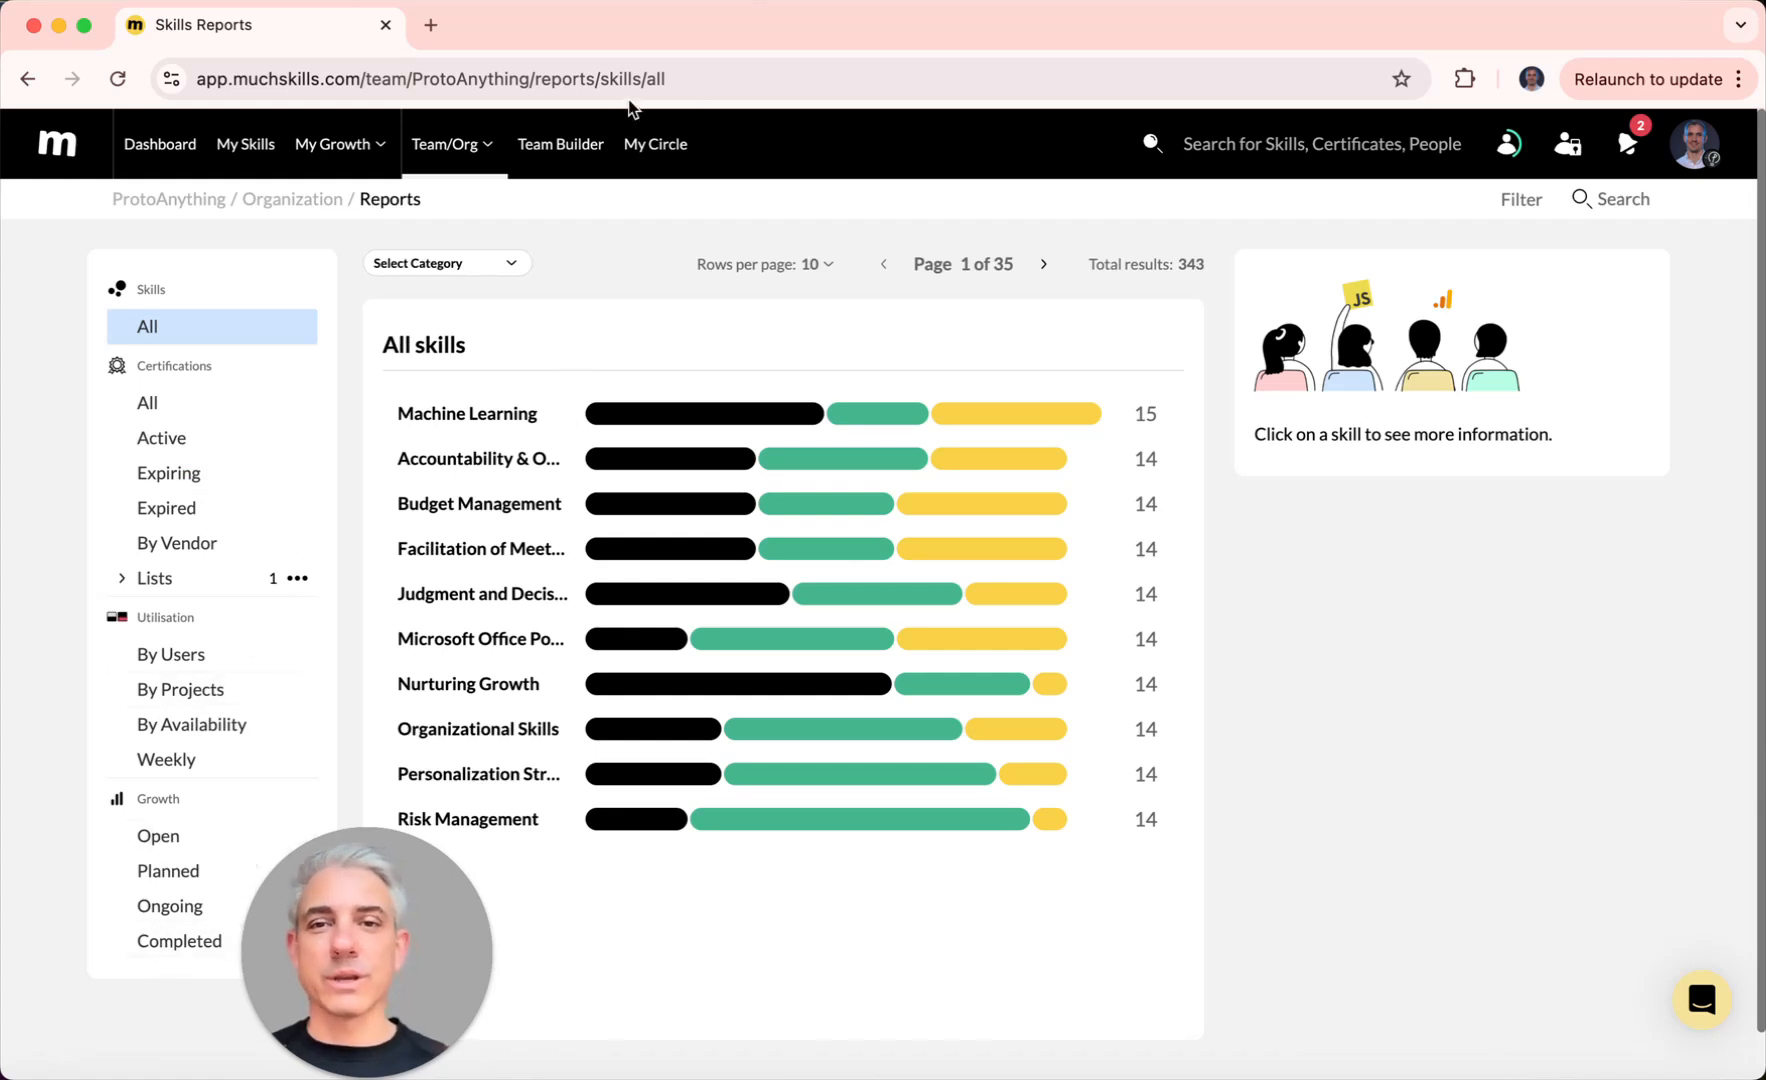
Step: Open My Circle and examine the personal skills overview with its category chart, level totals and change log
{"action": "left_click", "coordinate": [650, 152]}
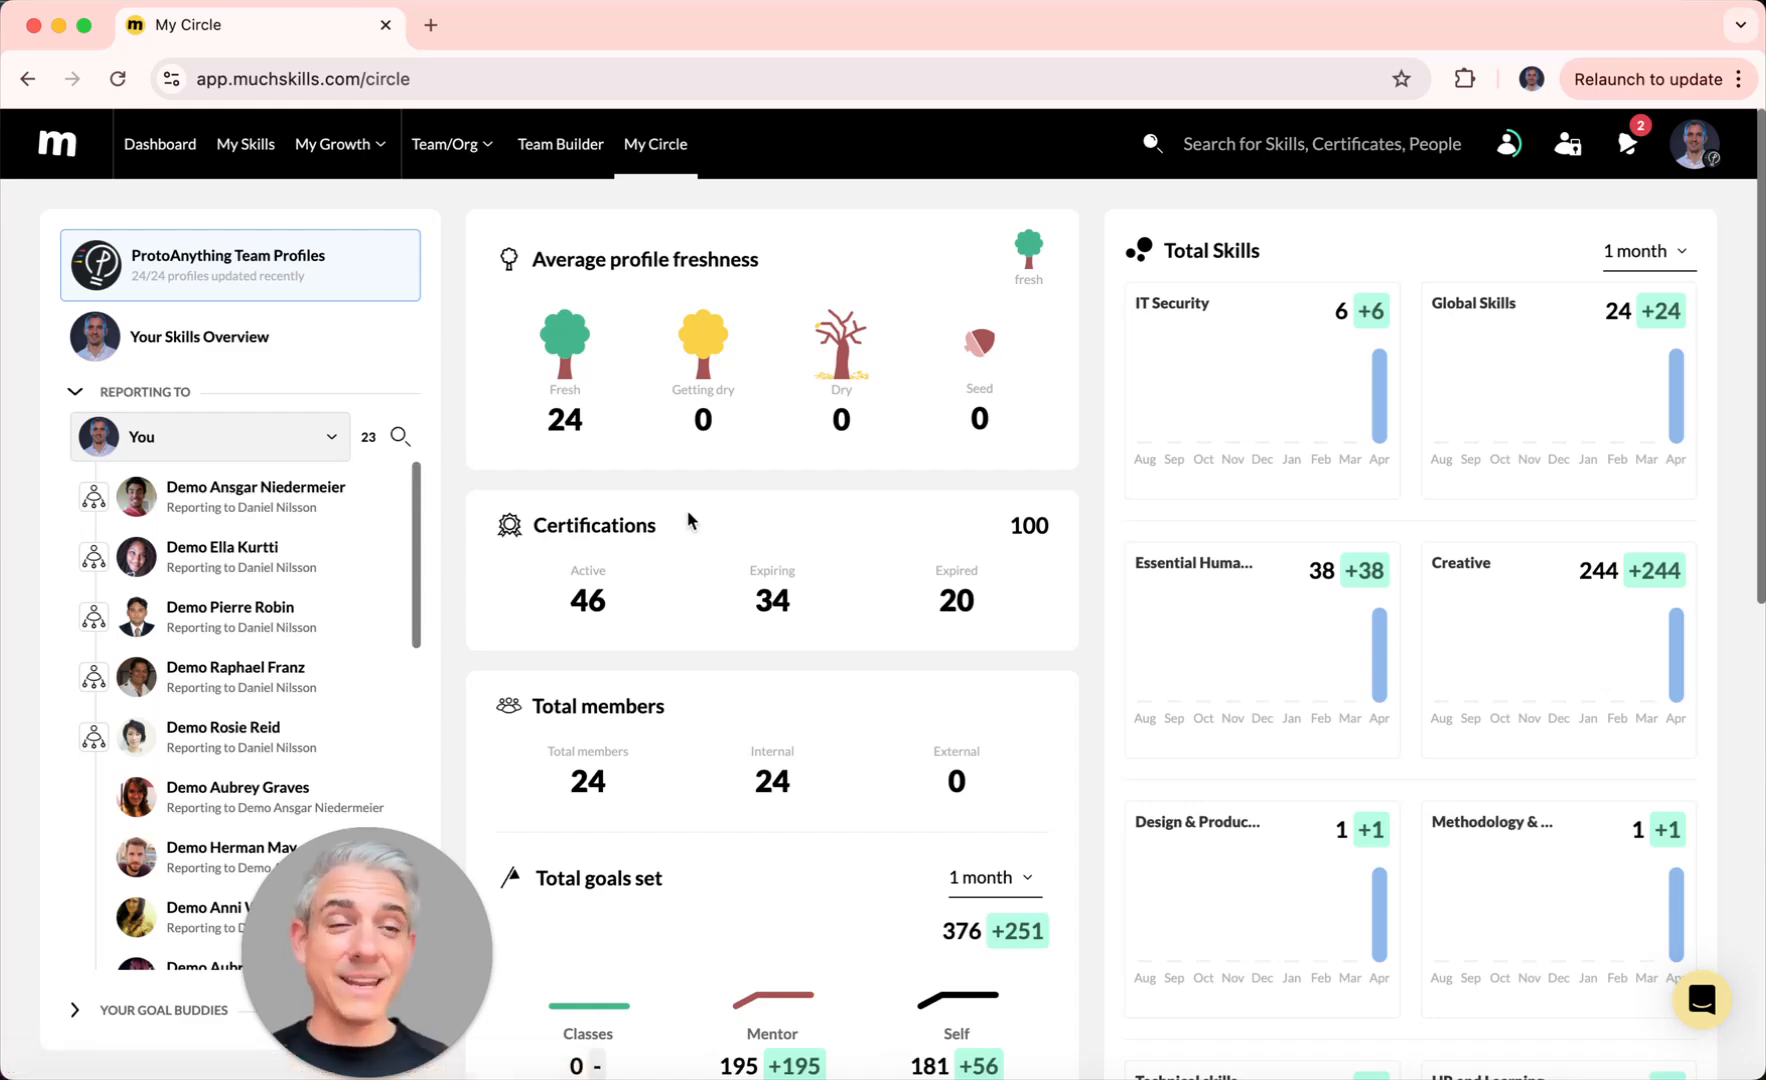
{"action": "left_click", "coordinate": [207, 343]}
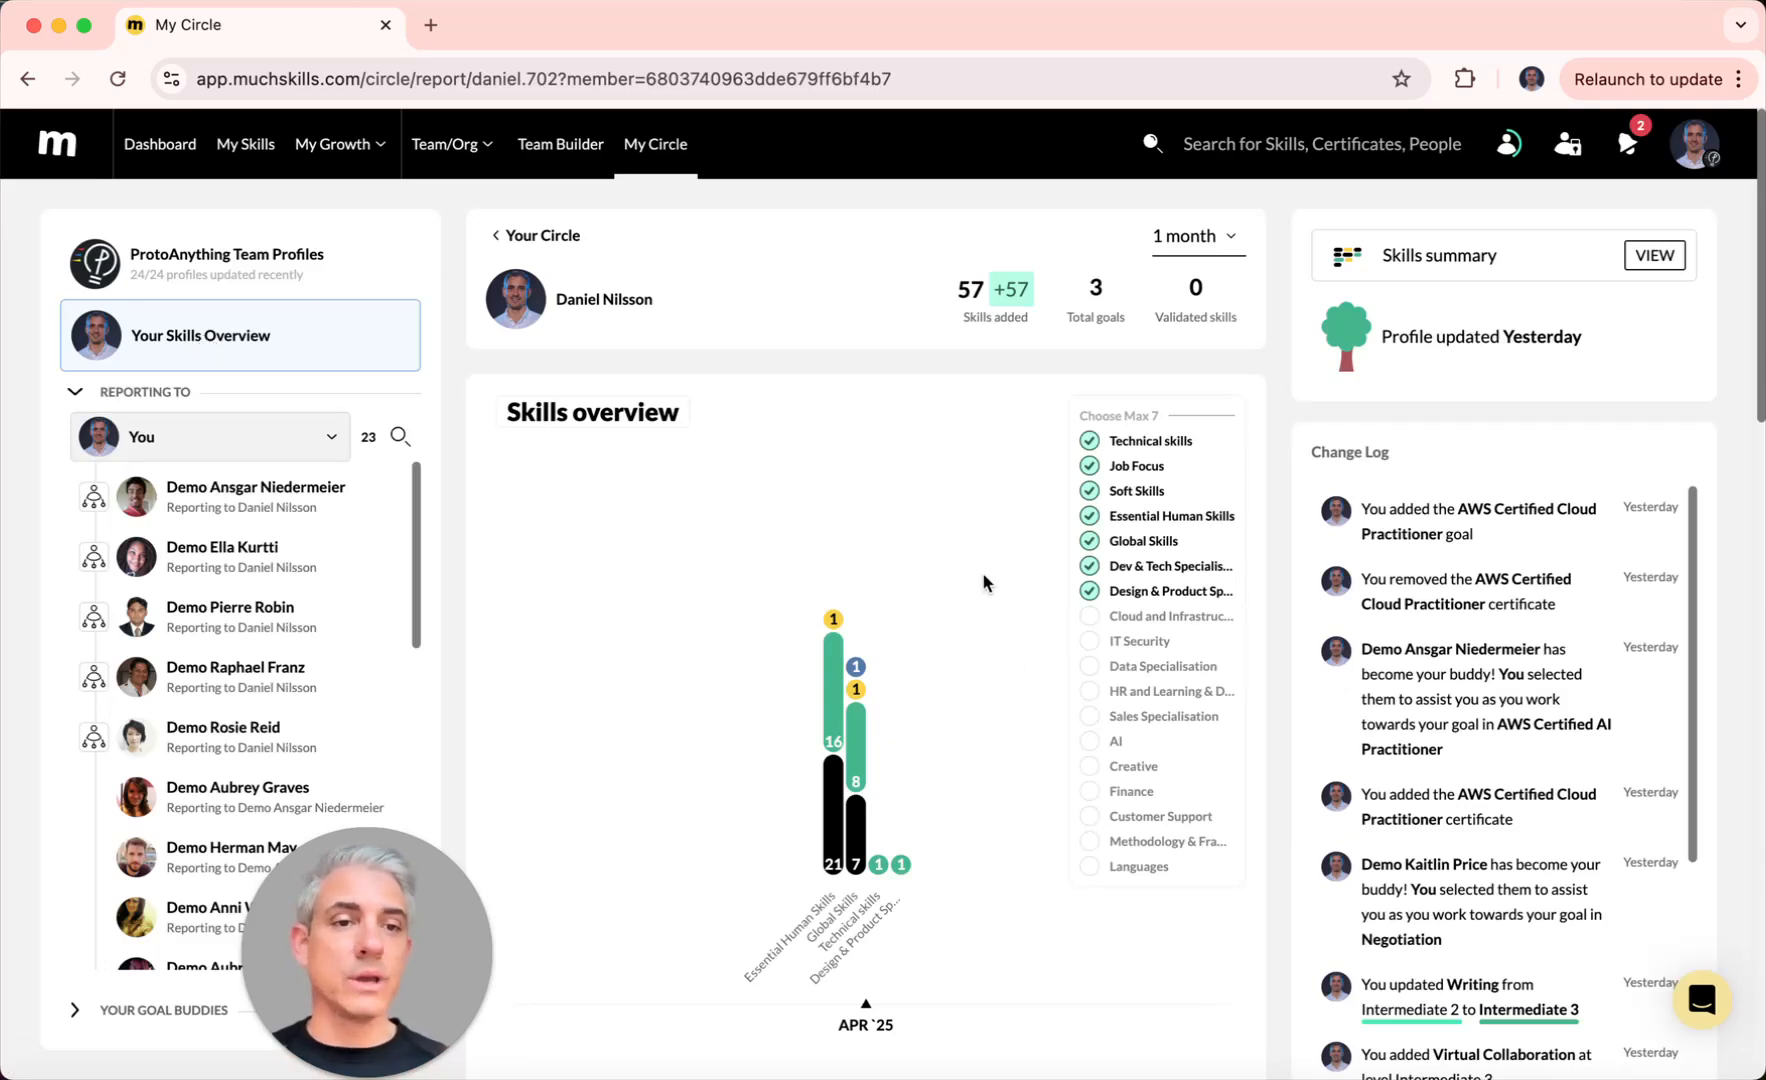
{"action": "scroll", "coordinate": [1129, 851], "scroll_direction": "down", "scroll_amount": 3}
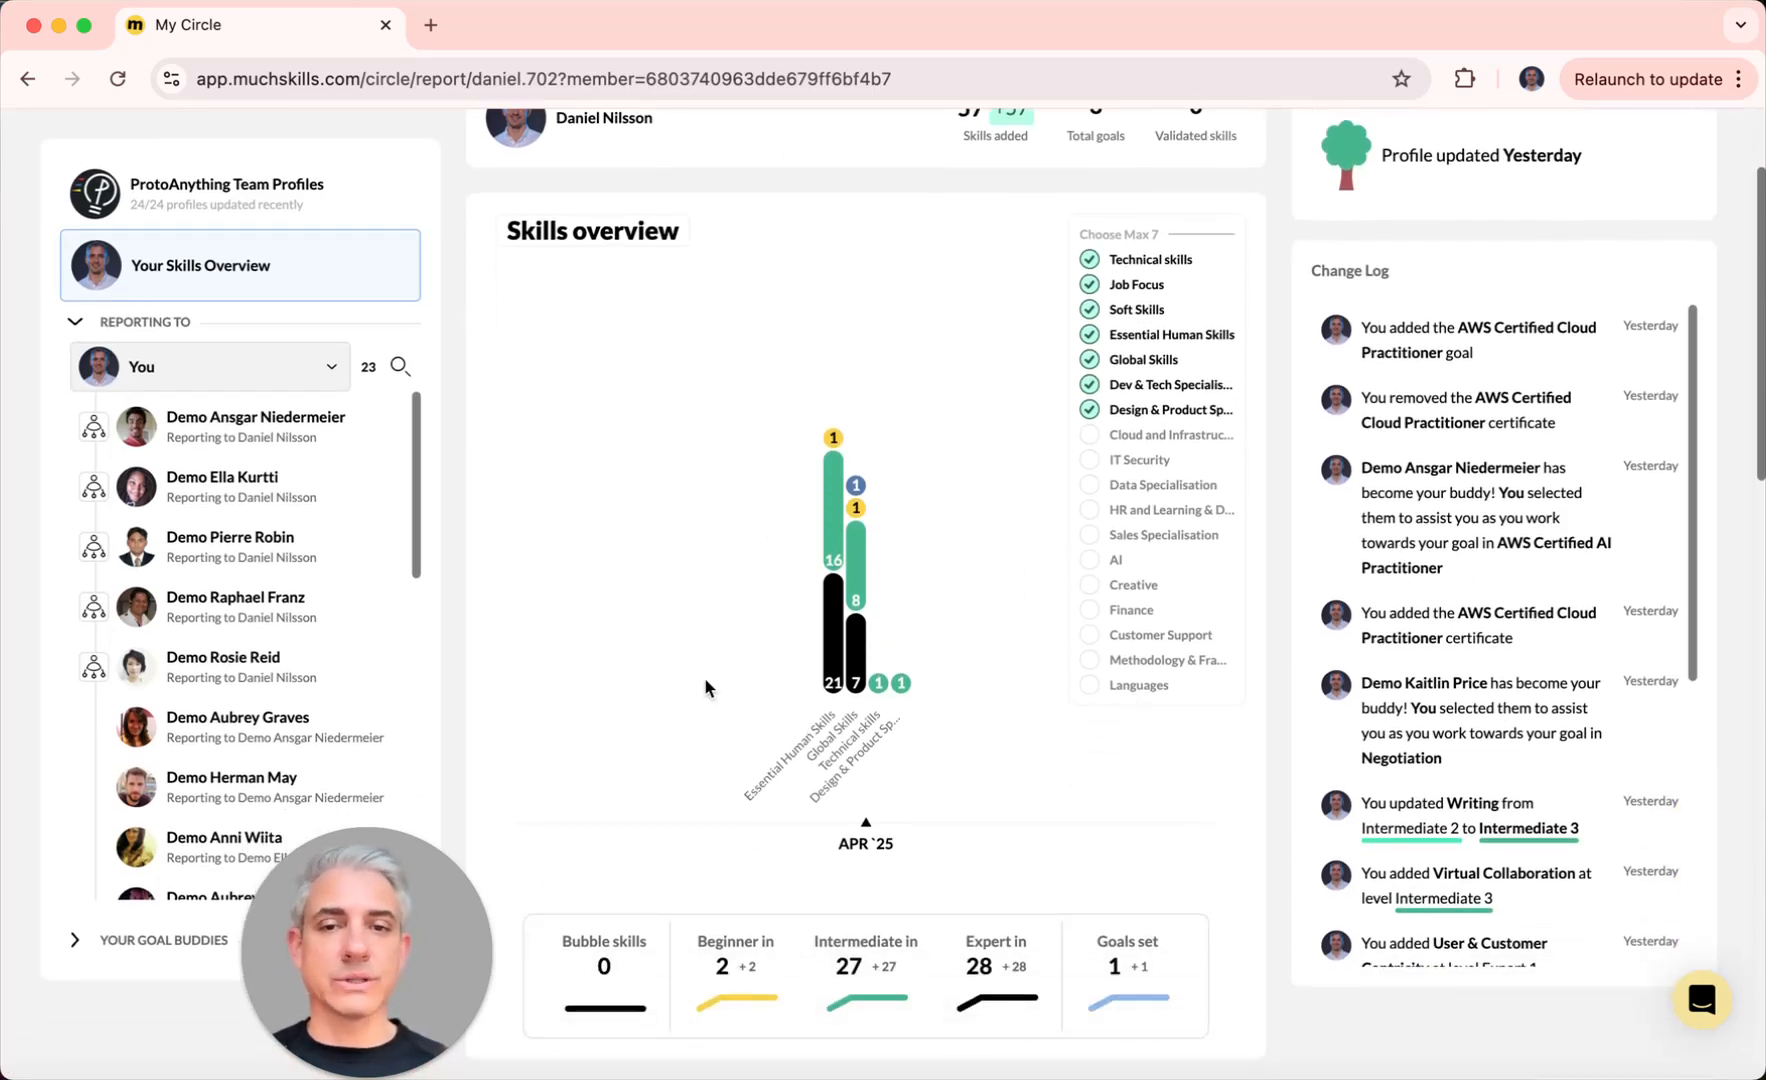
{"action": "scroll", "coordinate": [897, 640], "scroll_direction": "up", "scroll_amount": 3}
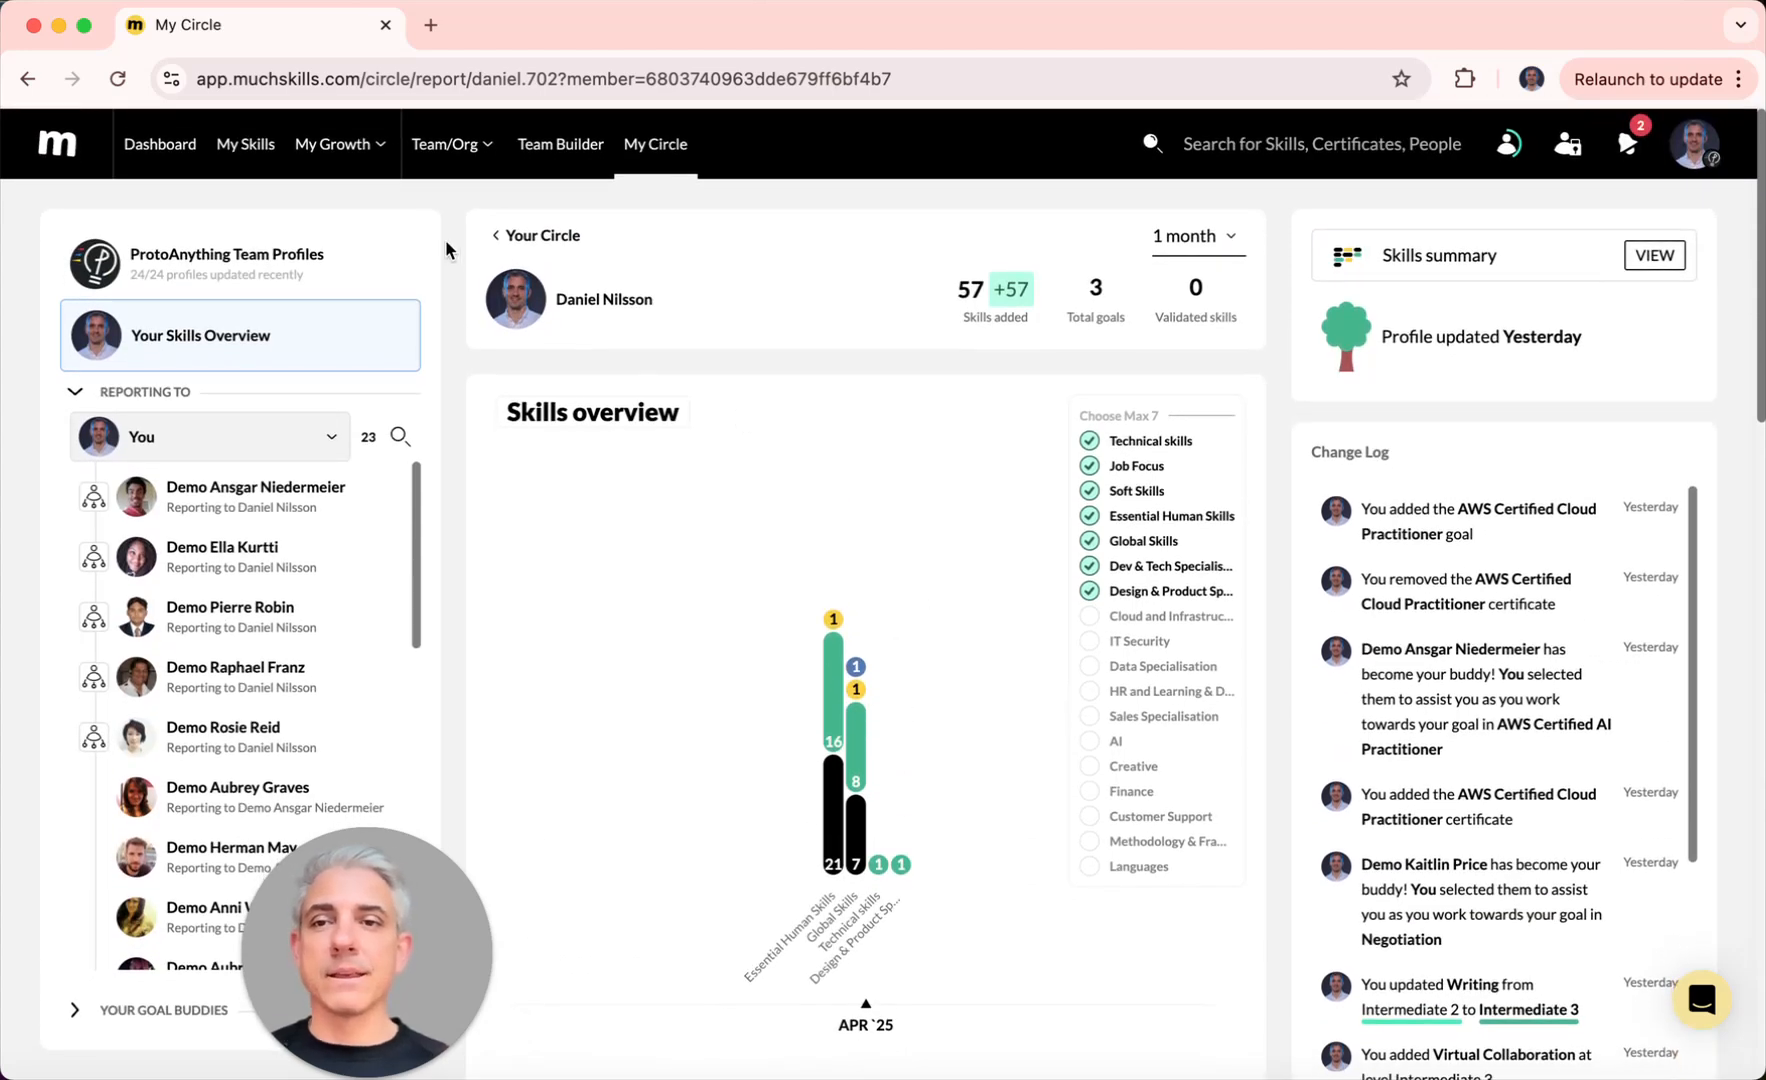
Step: Return to the organization's skill analysis and open the starred Data Science Team list
{"action": "left_click", "coordinate": [445, 143]}
{"action": "left_click", "coordinate": [452, 295]}
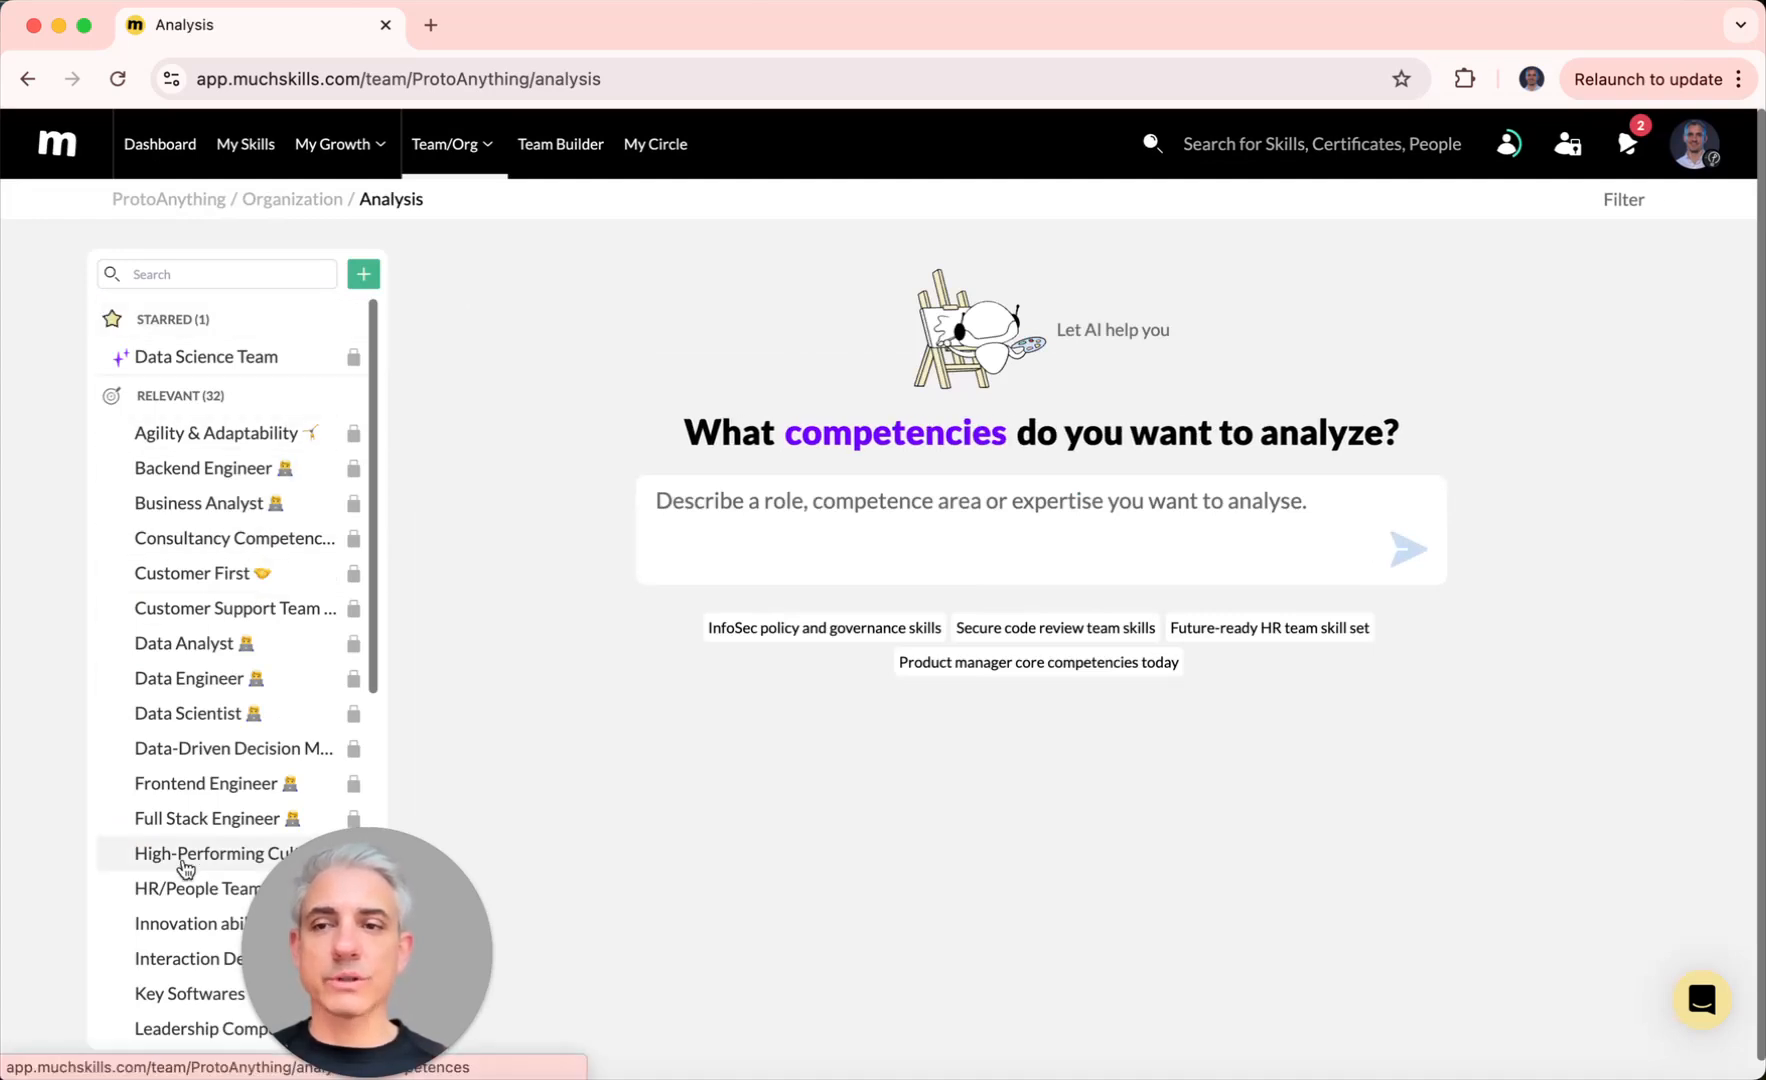
{"action": "left_click", "coordinate": [251, 359]}
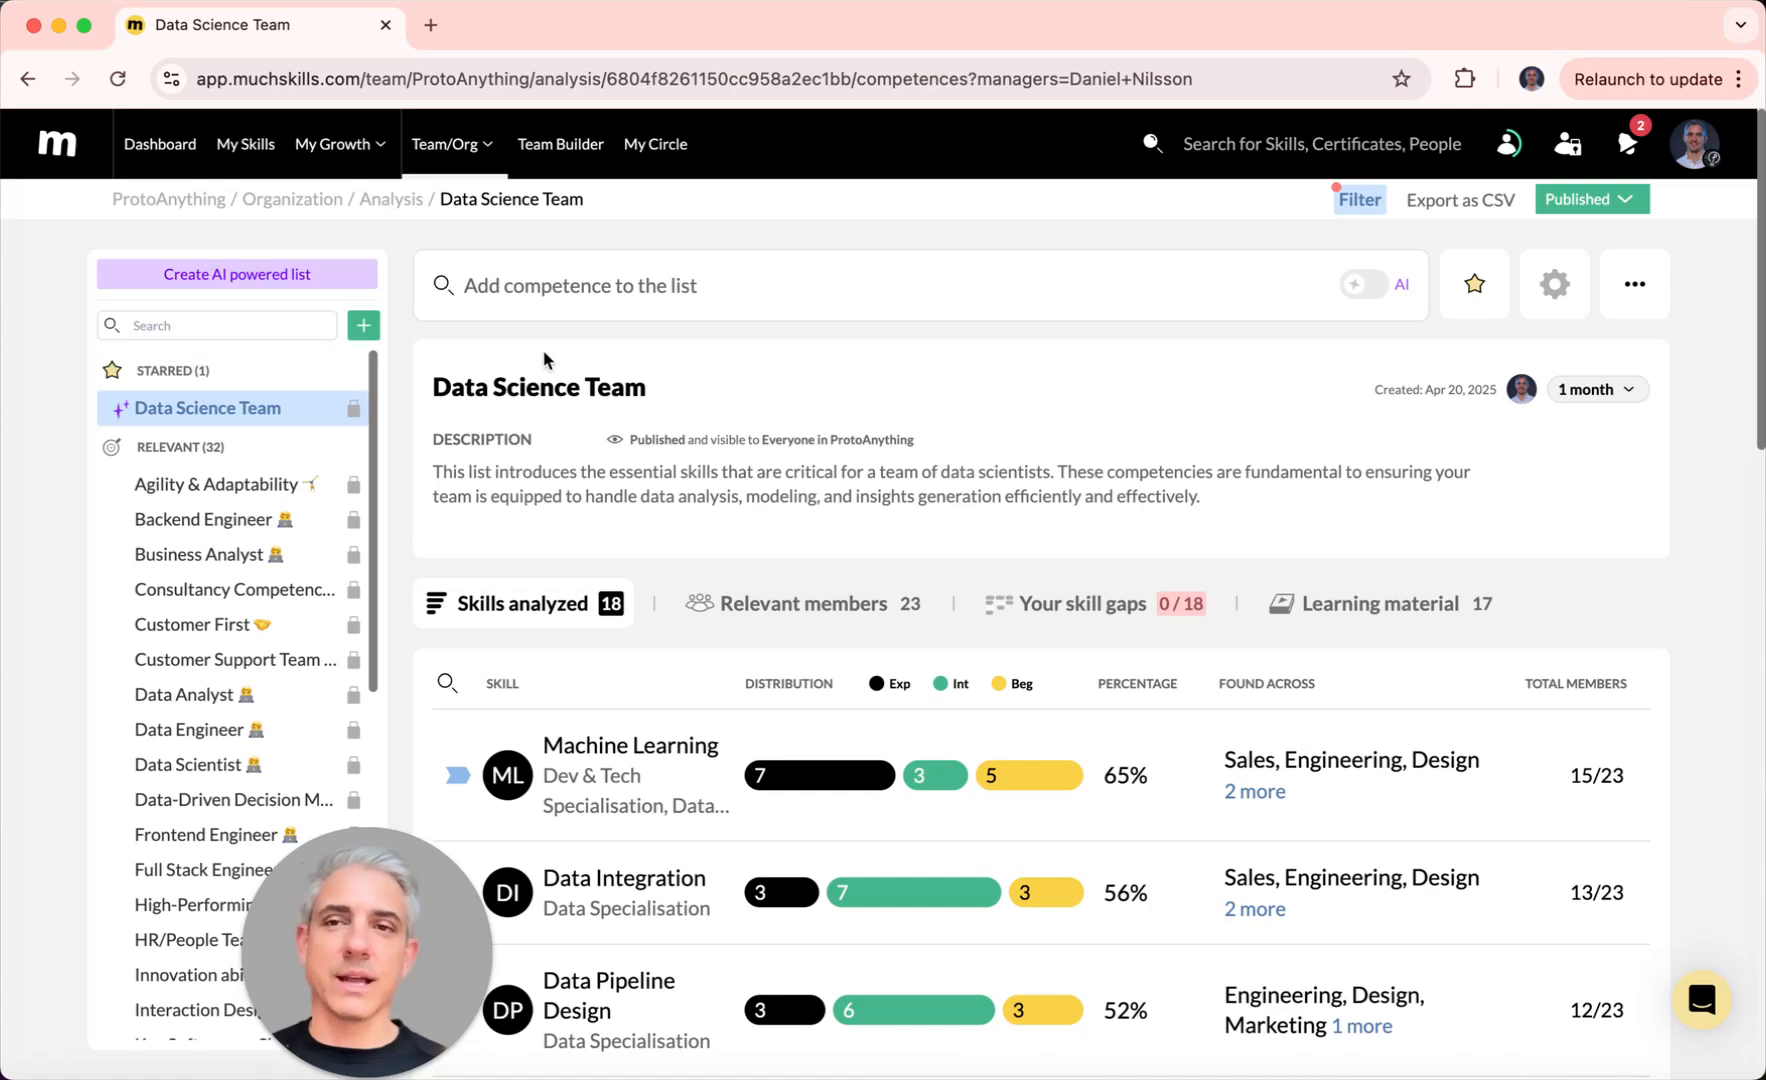
Step: Go back to the personal Gap Analysis and open the MuchSkills support messenger
{"action": "mouse_move", "coordinate": [340, 144]}
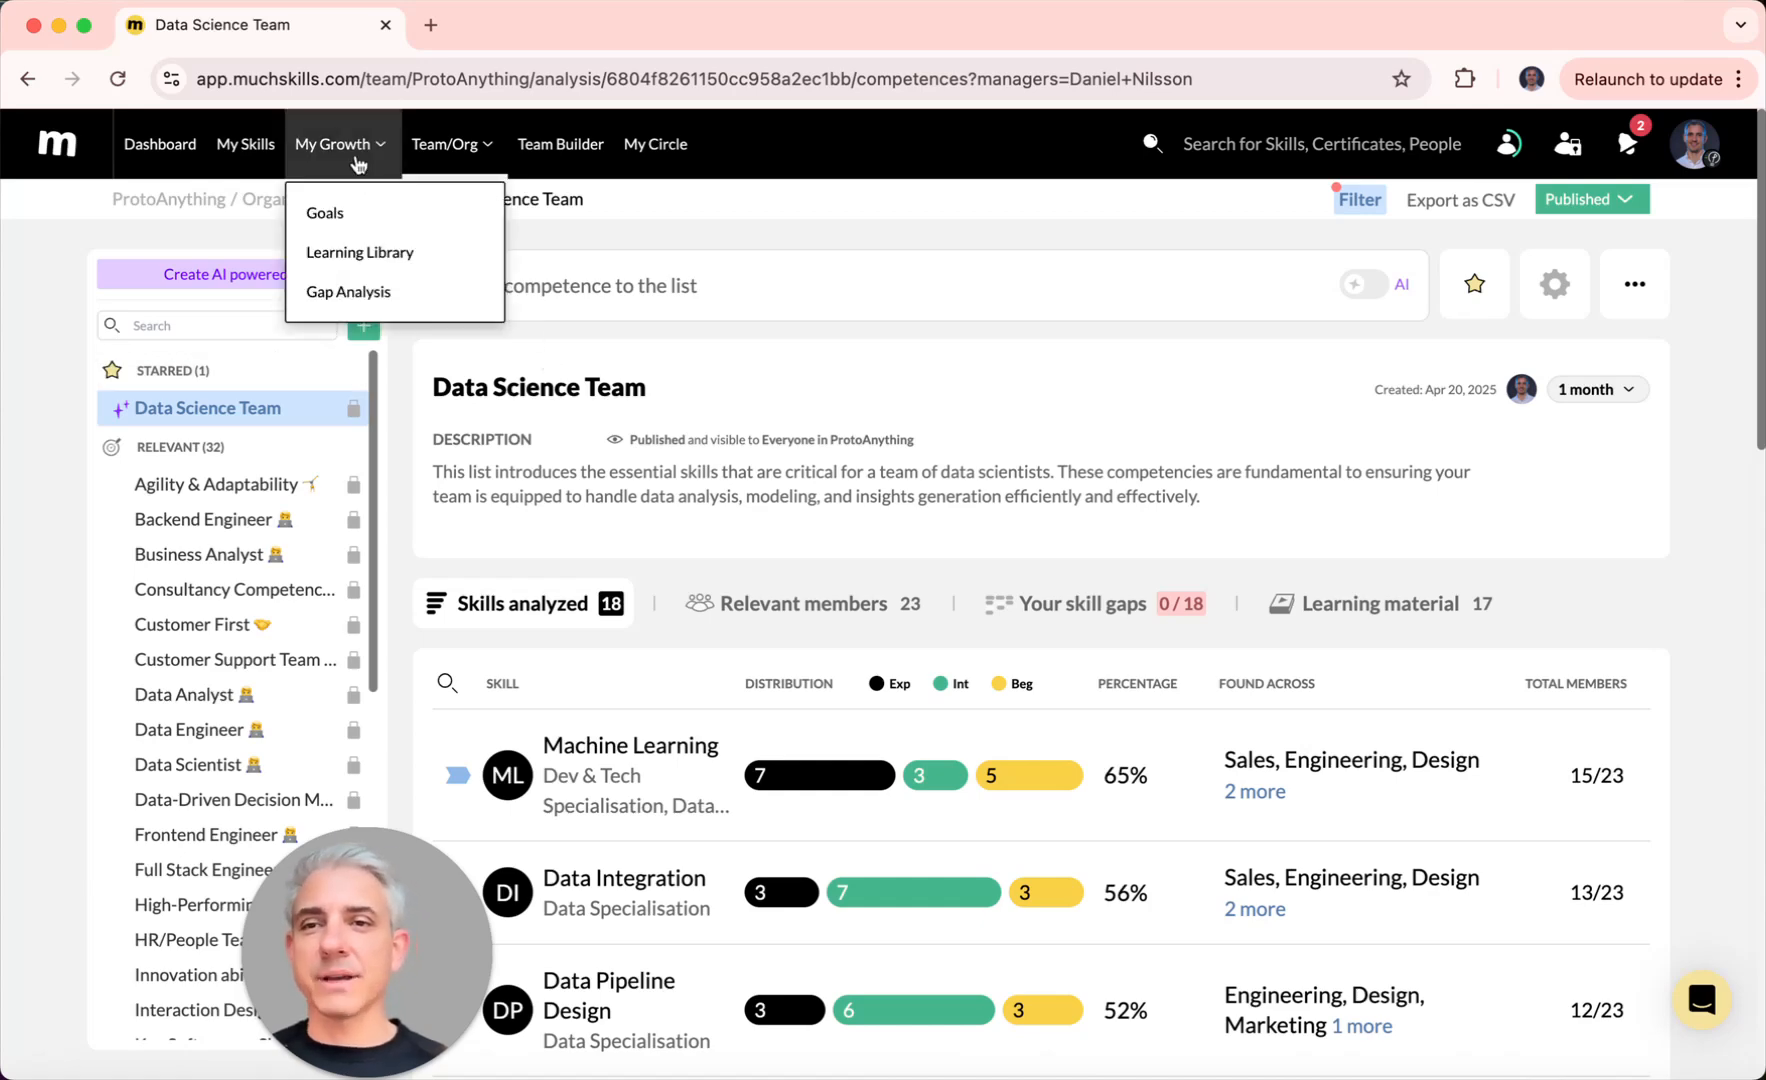
{"action": "left_click", "coordinate": [338, 294]}
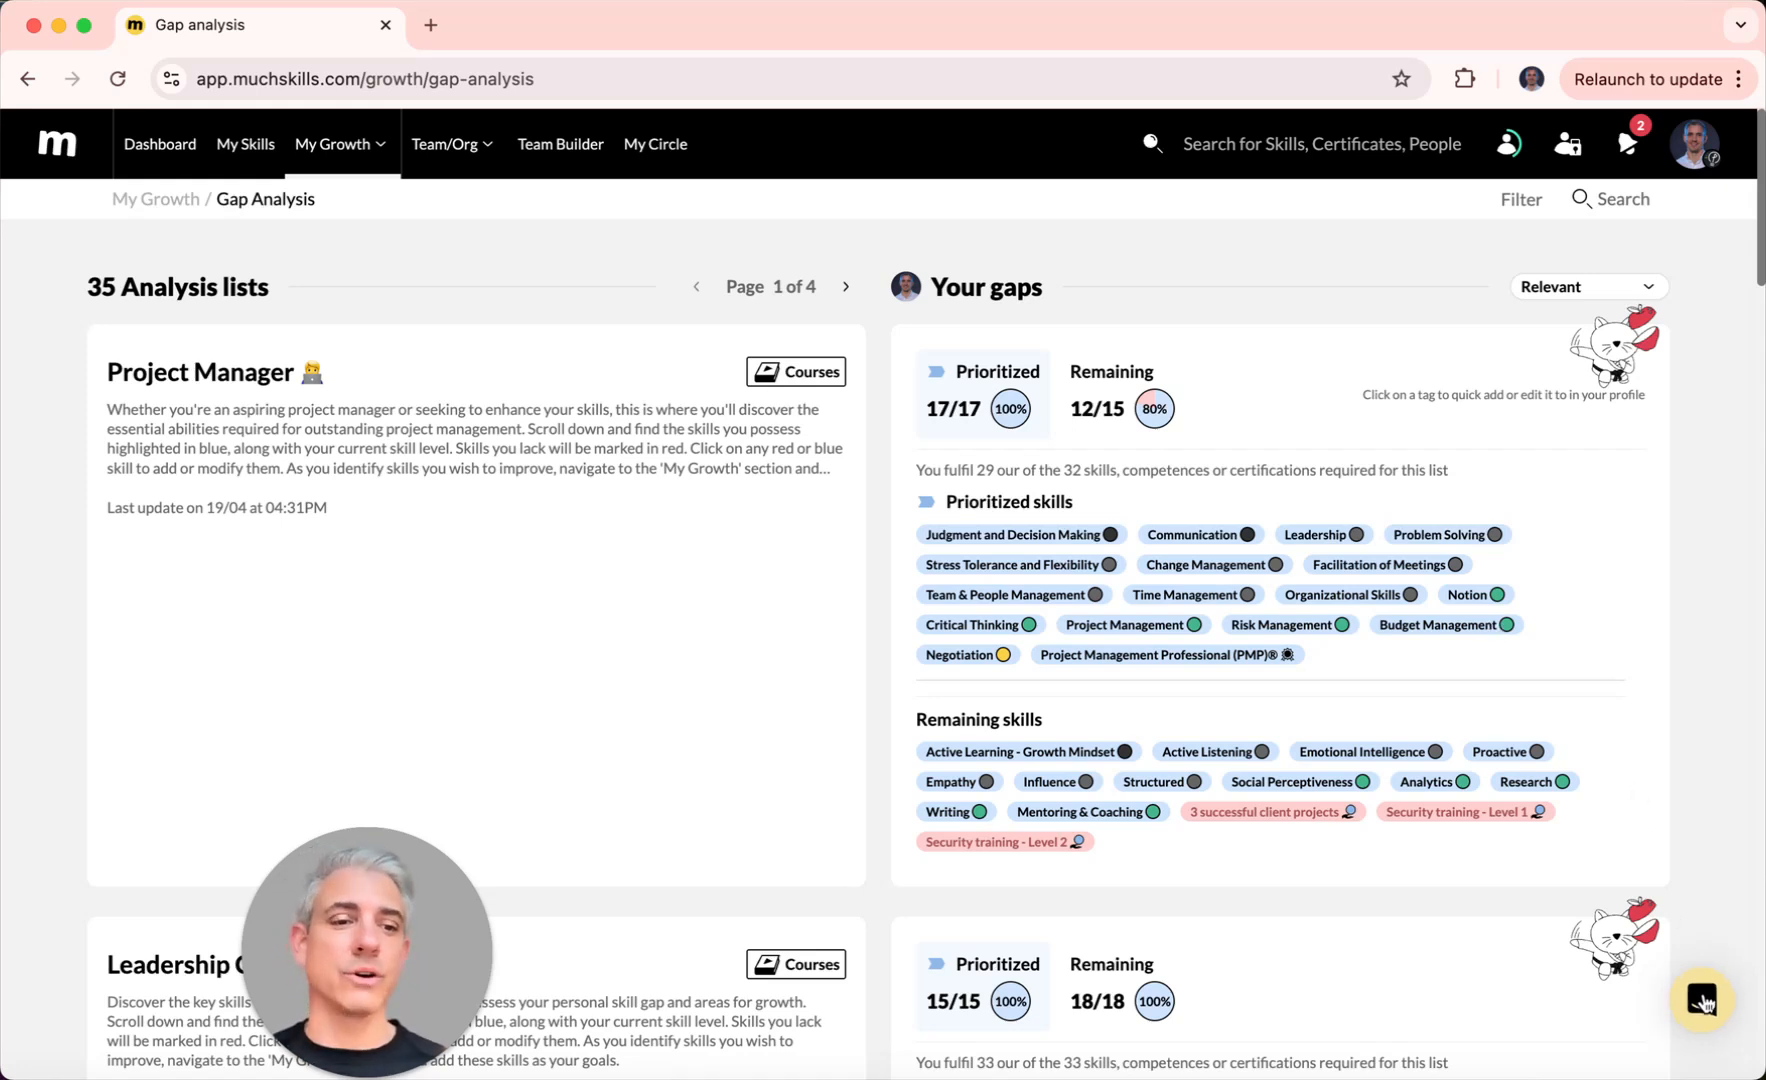
{"action": "left_click", "coordinate": [1702, 1000]}
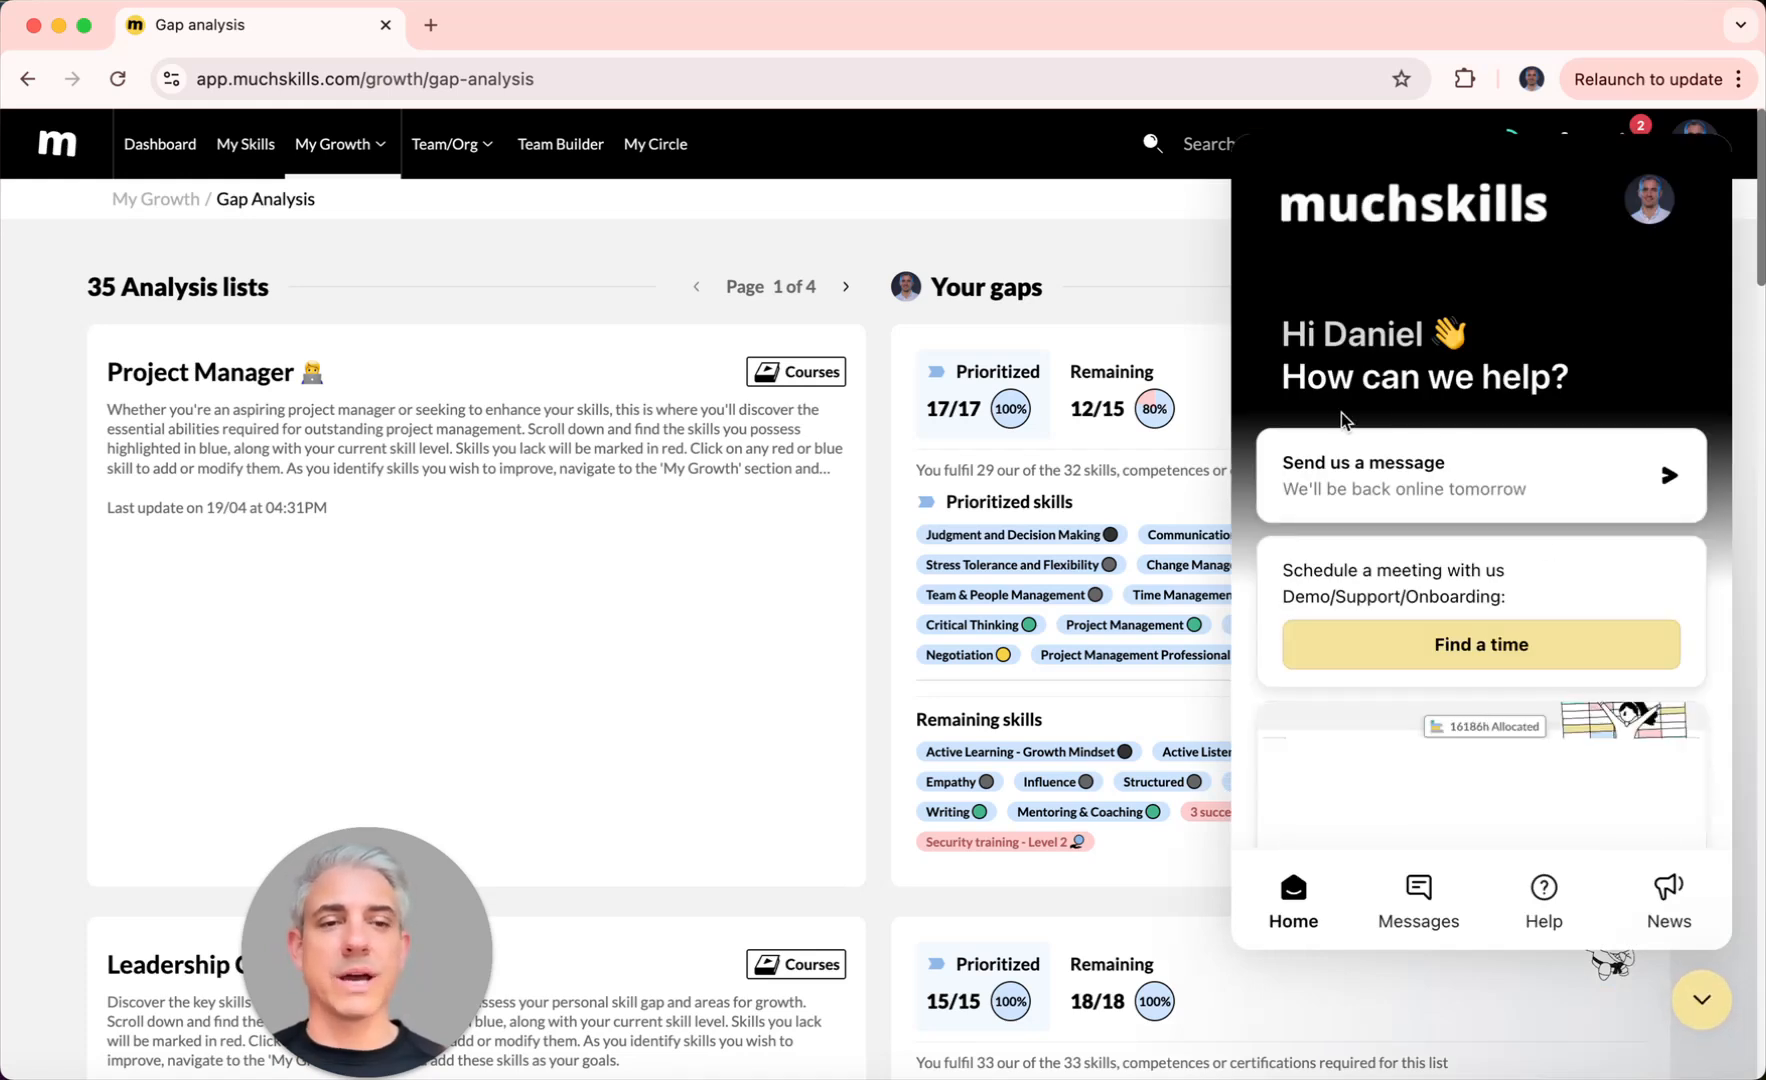